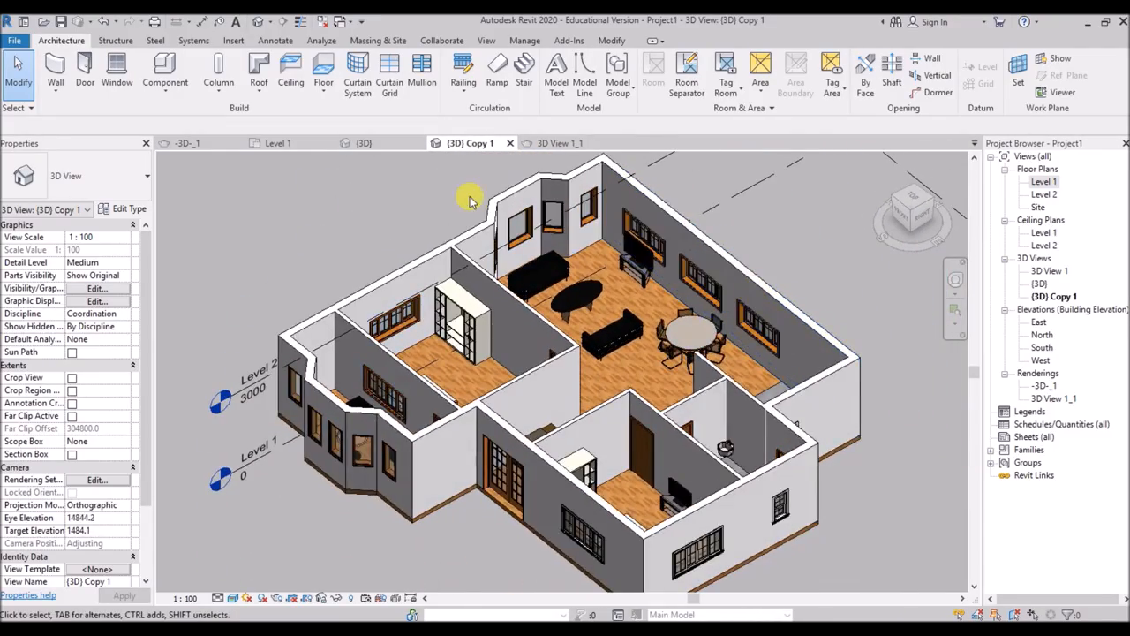
# Examine the -3D-_1 and 3D View 1_1 renderings of the finished house
pyautogui.click(182, 143)
pyautogui.click(560, 142)
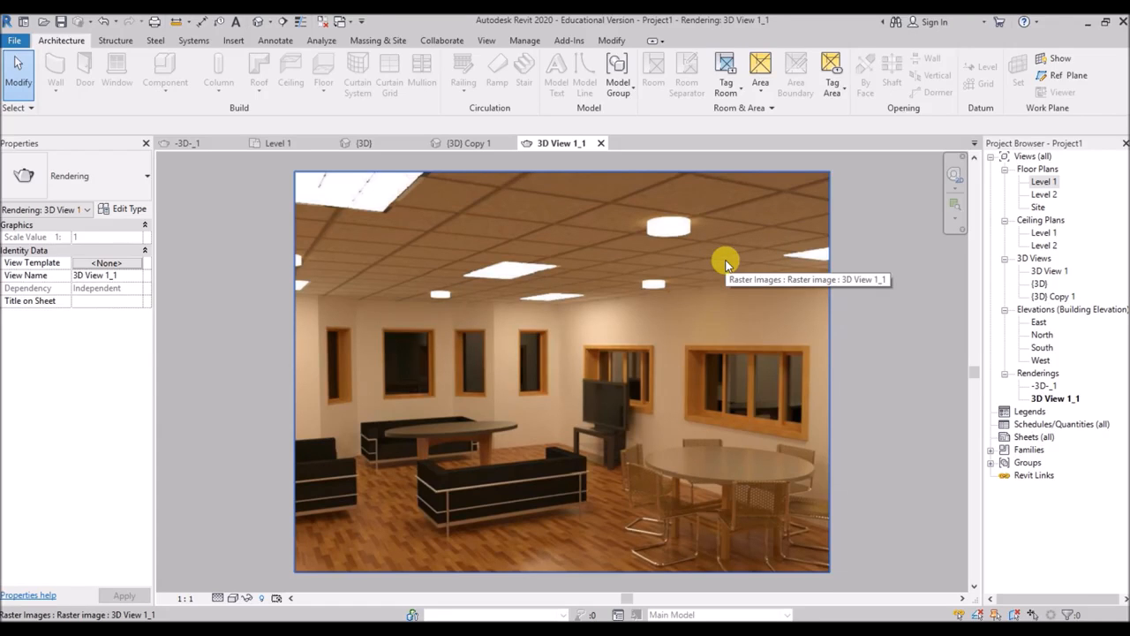
pyautogui.click(837, 235)
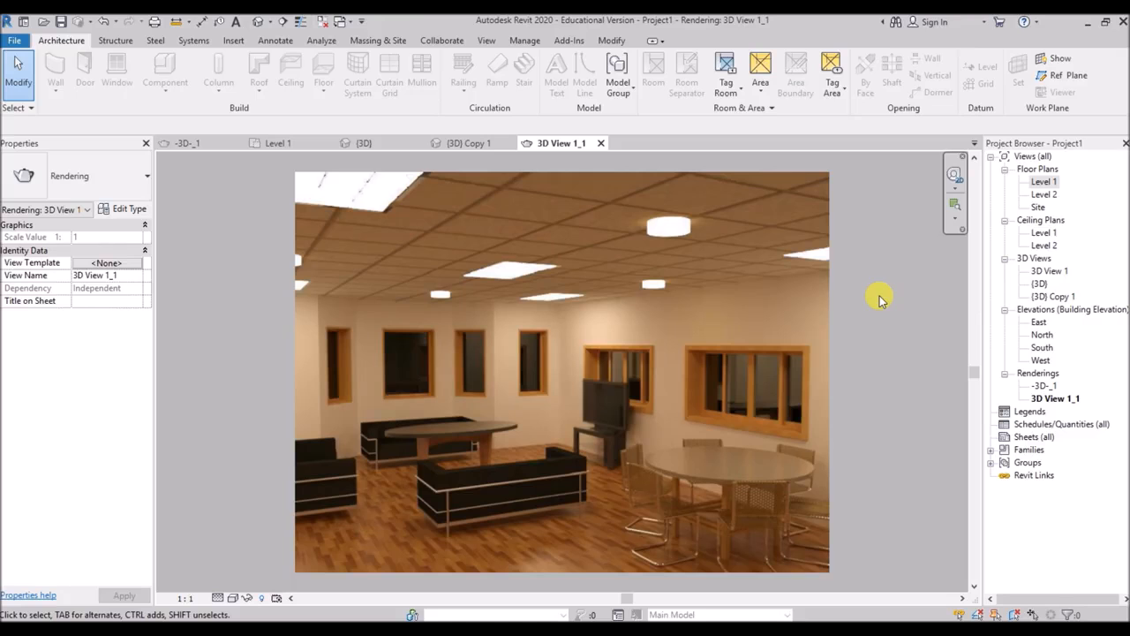
# Create a new project based on the Architectural Template
pyautogui.hotkey('ctrl', 'd')
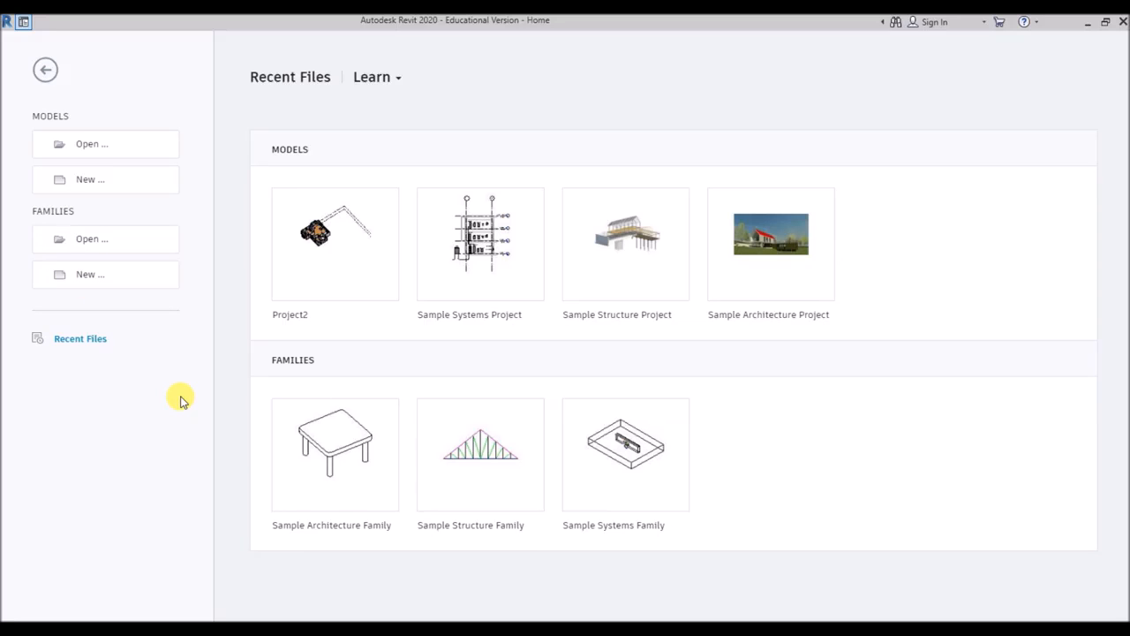
pyautogui.click(111, 186)
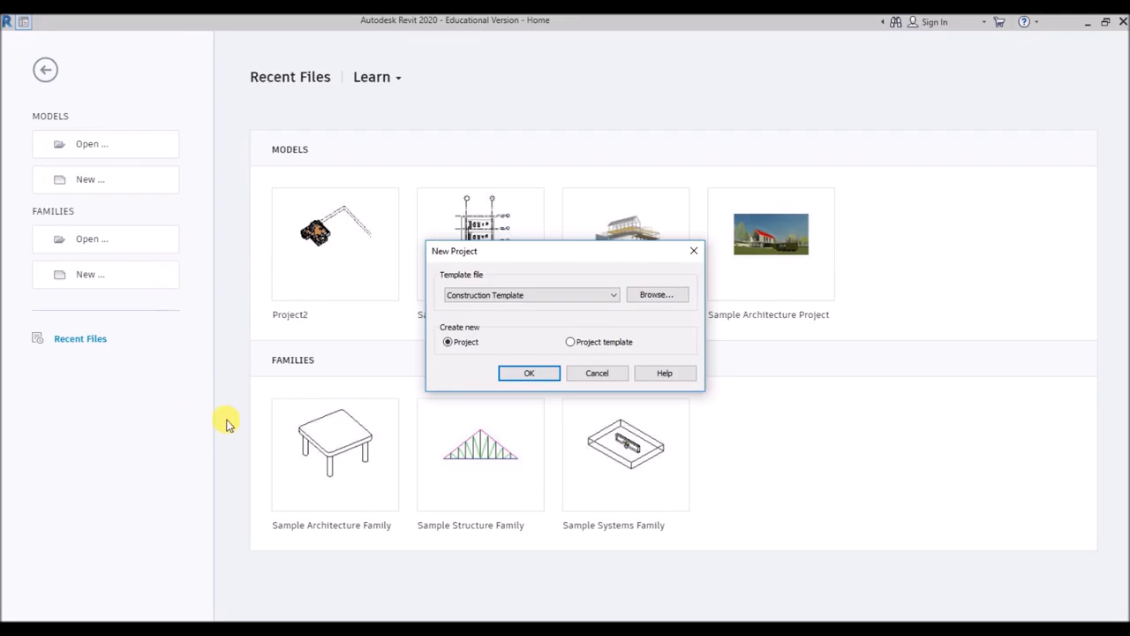
pyautogui.click(572, 301)
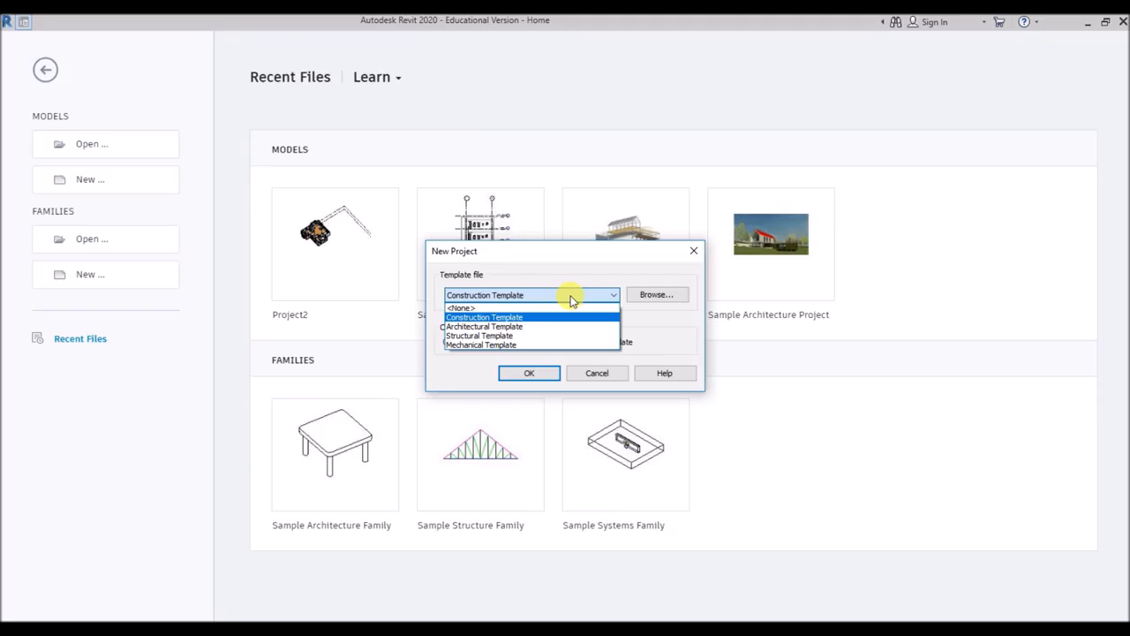
pyautogui.click(528, 327)
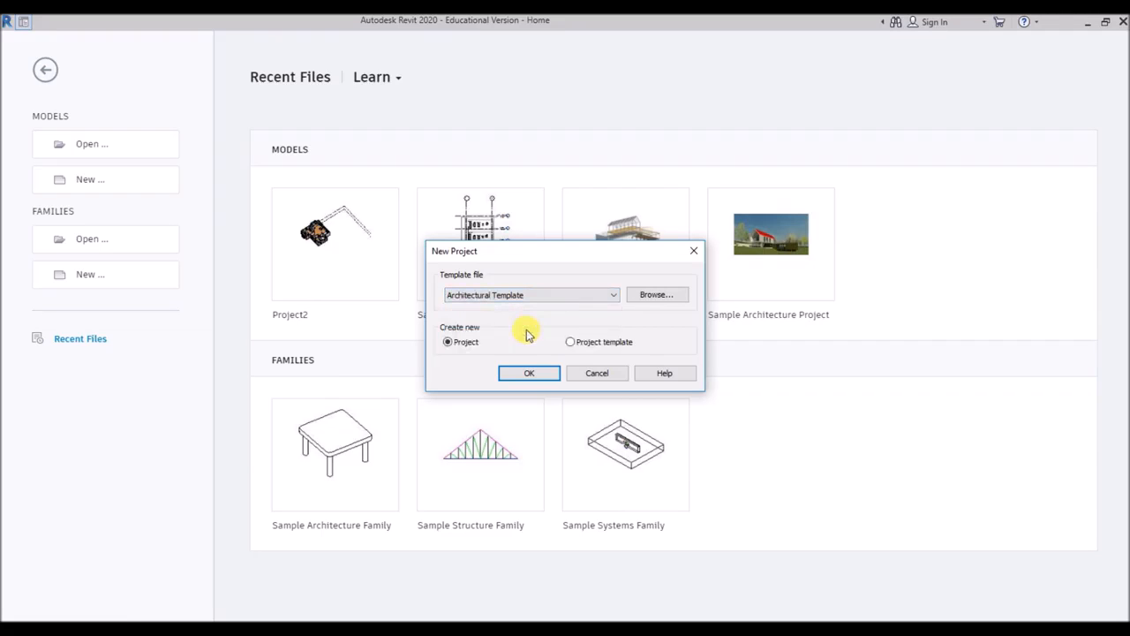
pyautogui.click(531, 373)
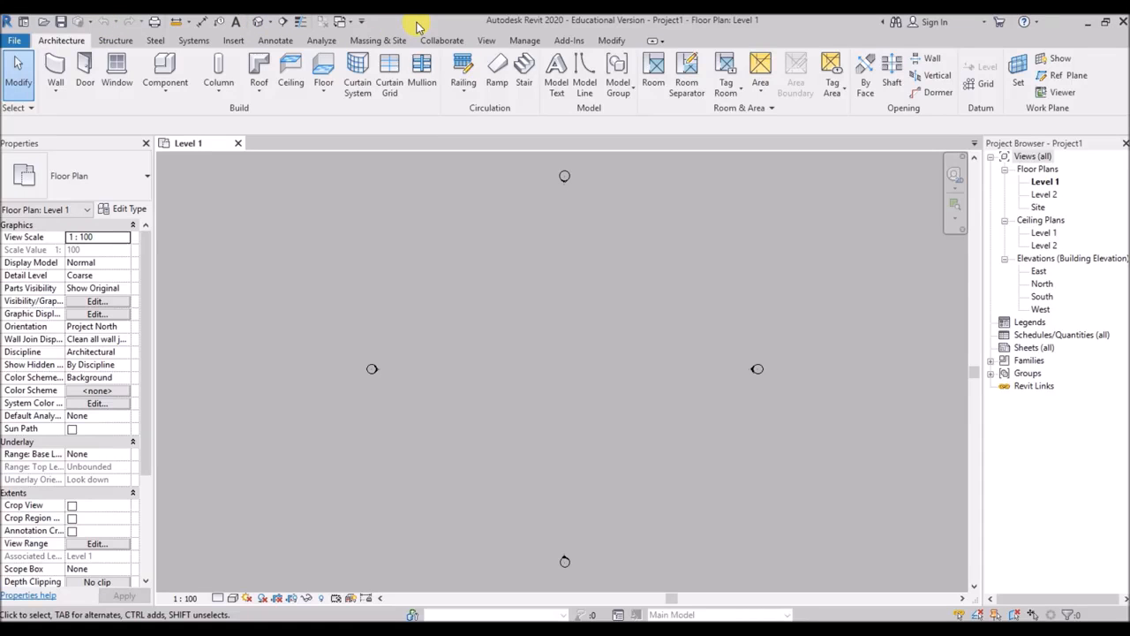
# Examine the Quick Access Toolbar customization options and the option for adding the Wall tool to it
pyautogui.click(361, 20)
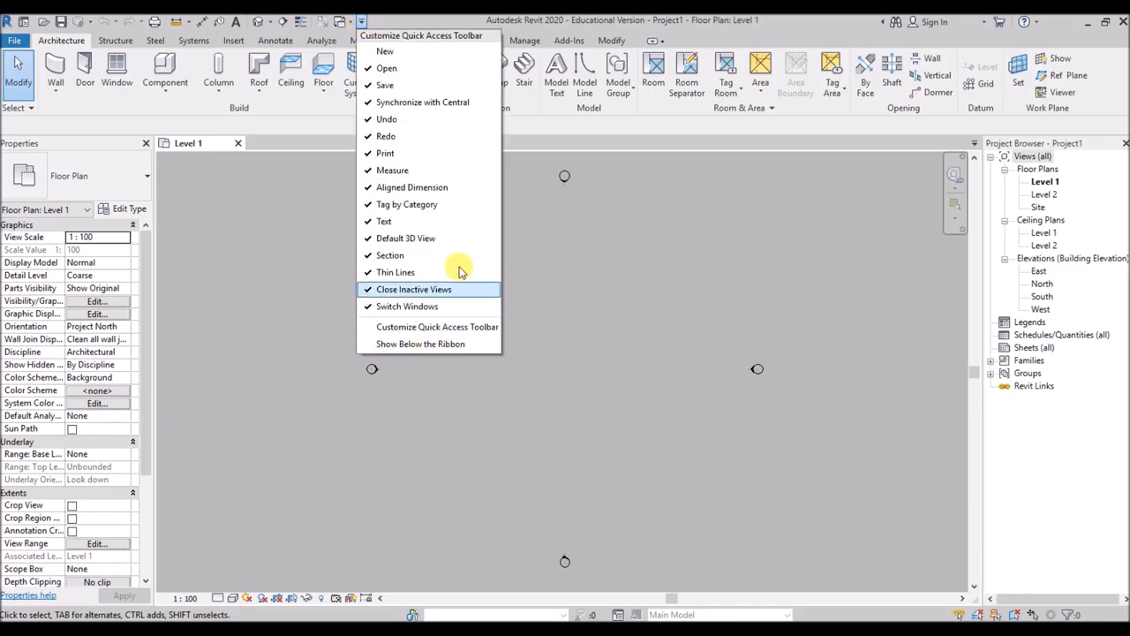
pyautogui.click(534, 22)
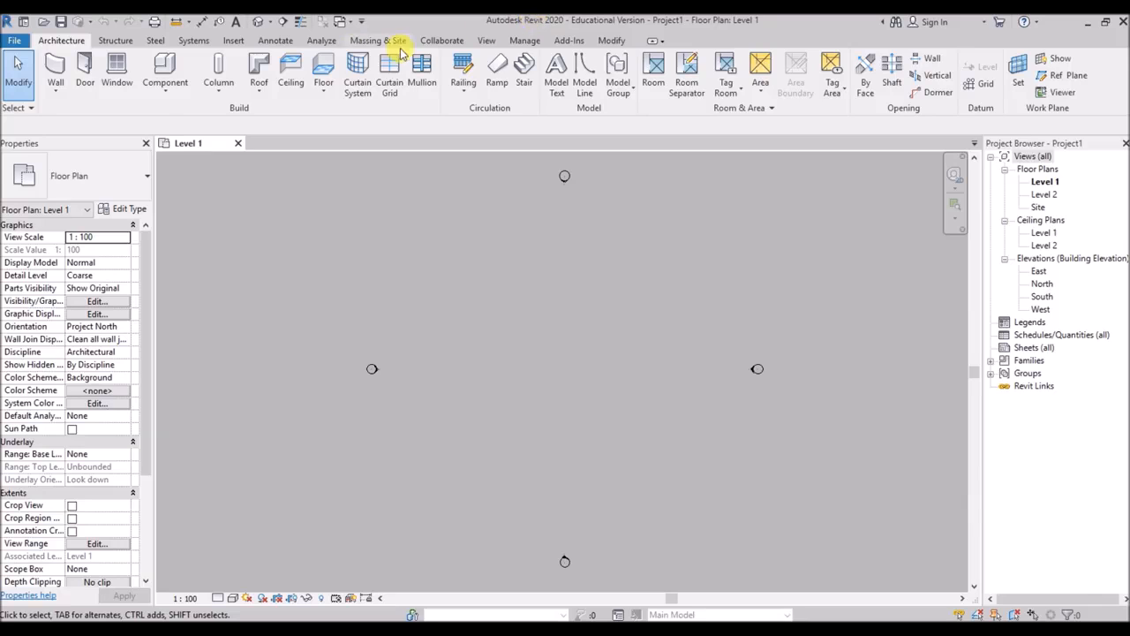
pyautogui.rightClick(55, 71)
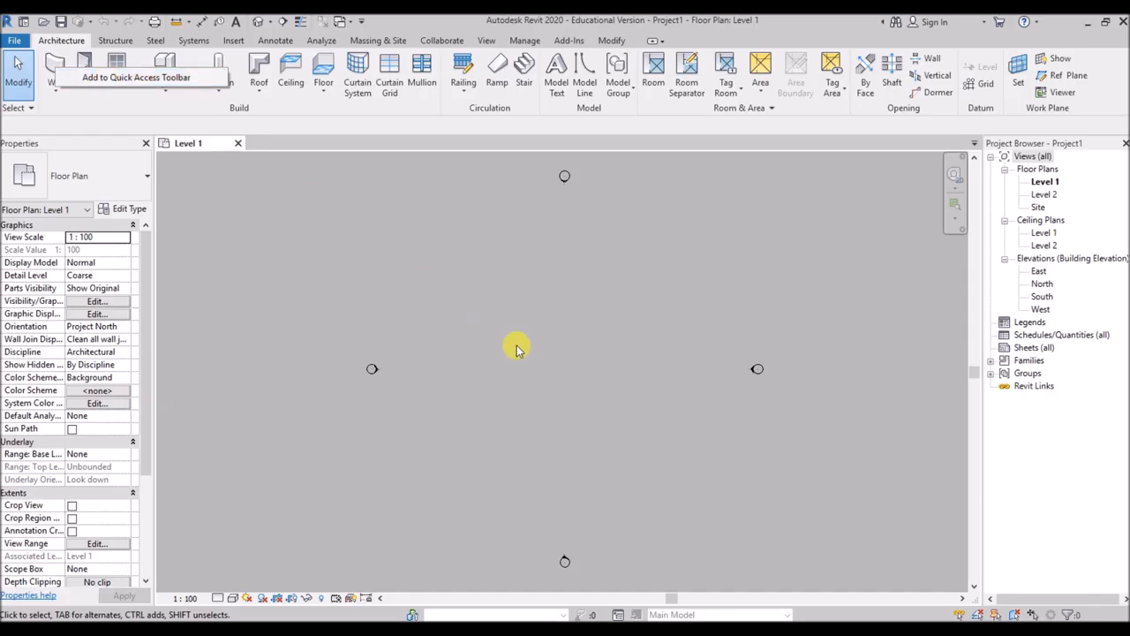
pyautogui.click(516, 346)
# Examine the file management commands and recent documents, and glance through the architectural, structural and steel tools
pyautogui.click(15, 41)
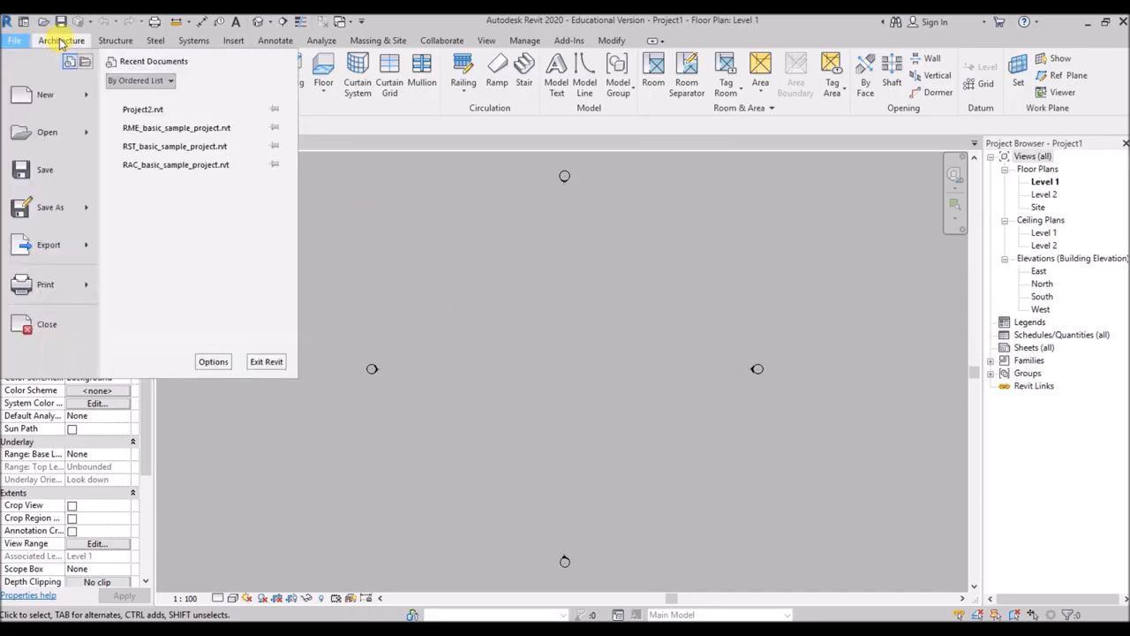
pyautogui.click(60, 41)
pyautogui.click(116, 41)
pyautogui.click(155, 41)
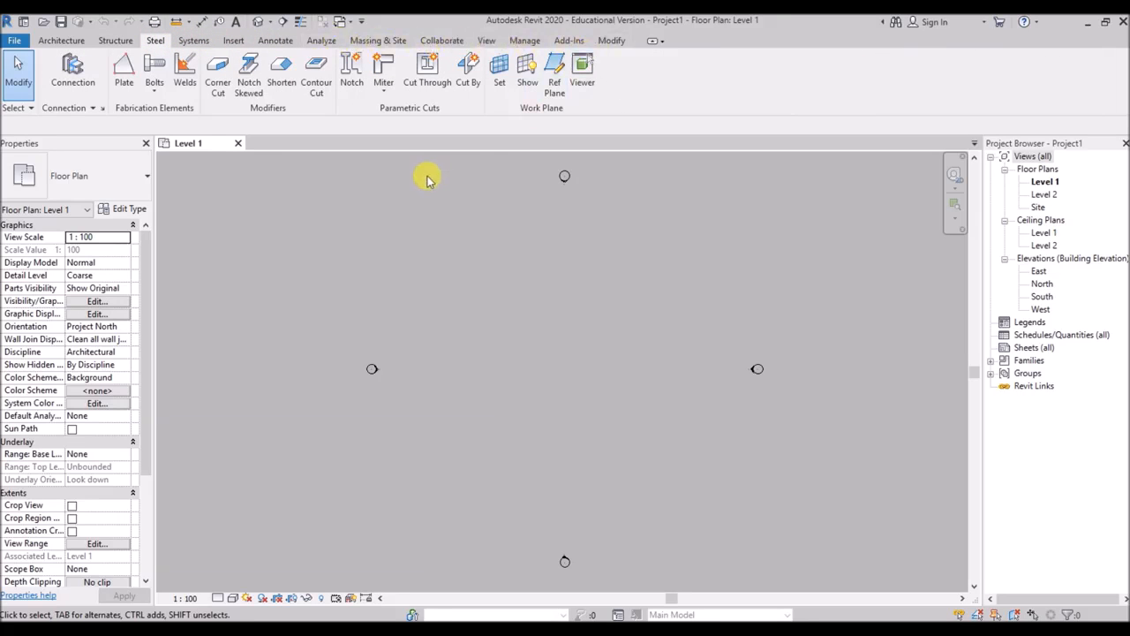
pyautogui.click(14, 40)
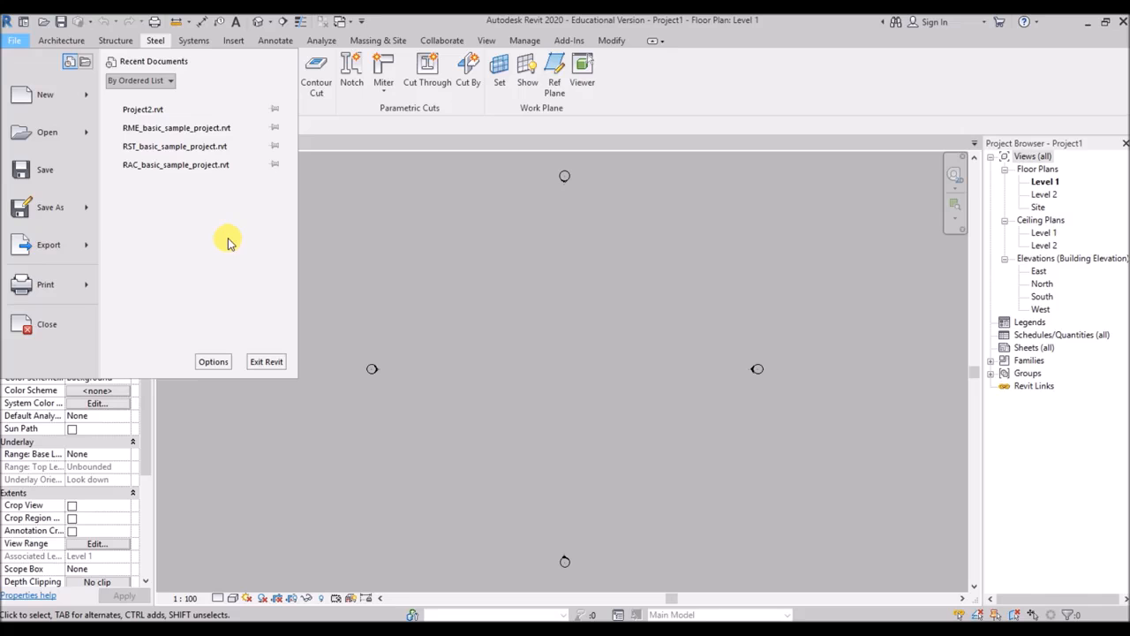
pyautogui.click(367, 143)
# Examine the architectural, structural and steel modelling tools in turn, including the available kinds of bolts and anchors
pyautogui.click(61, 40)
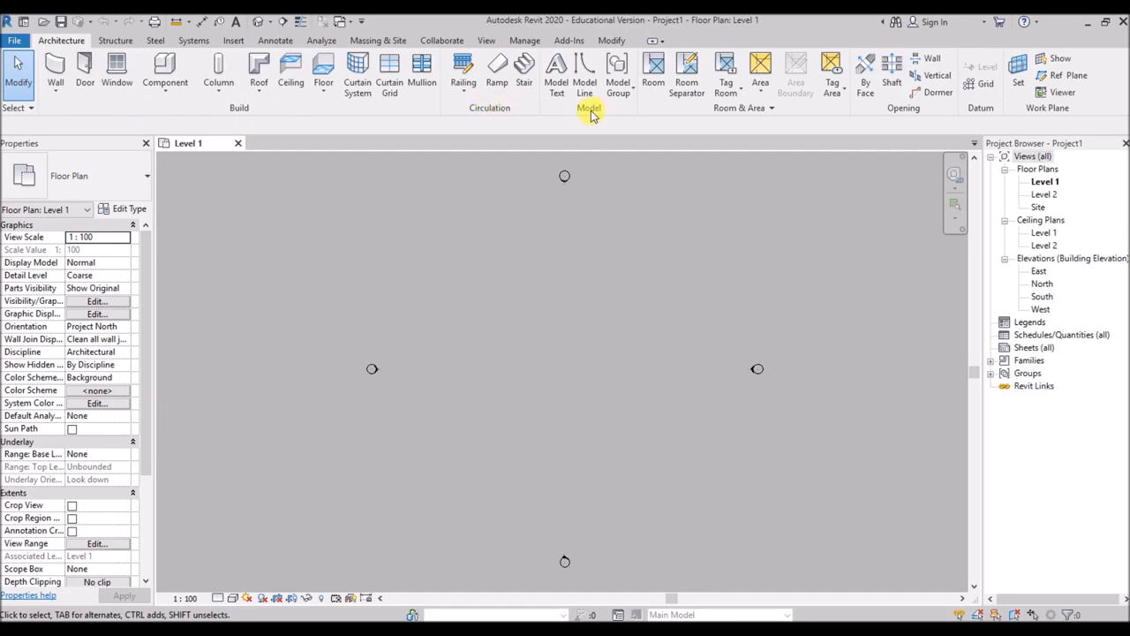
pyautogui.click(115, 39)
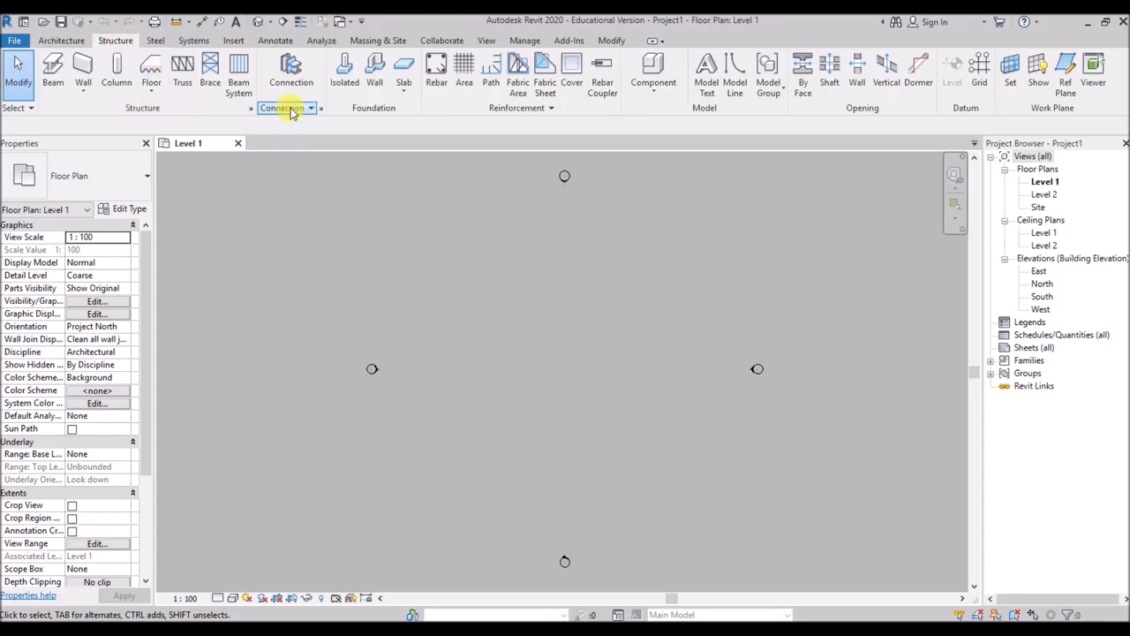
pyautogui.click(61, 40)
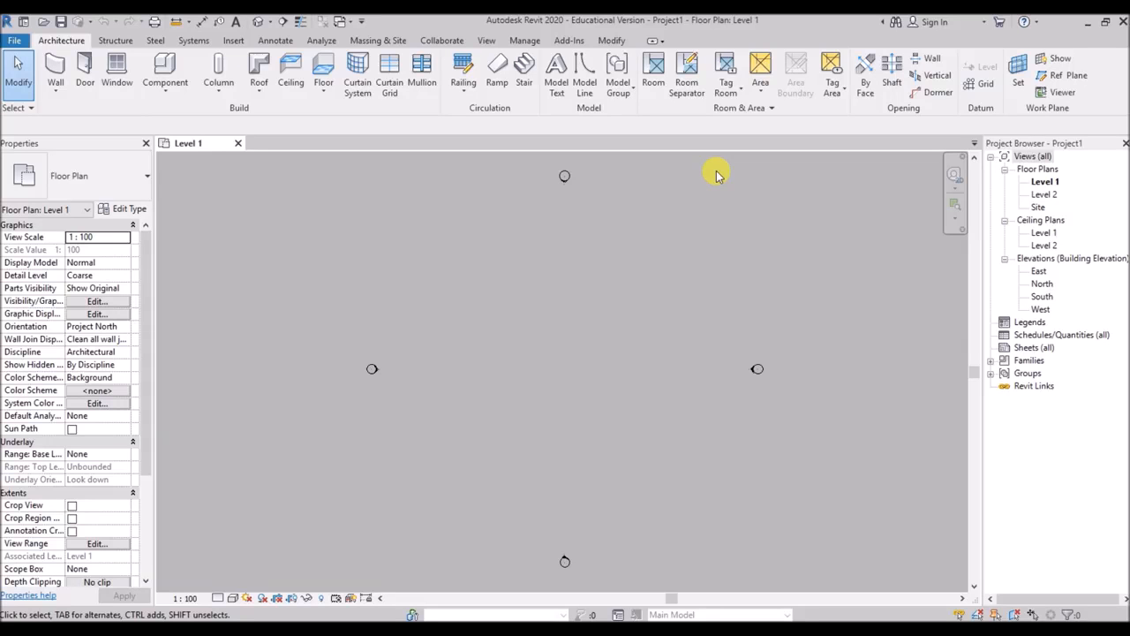
pyautogui.click(116, 41)
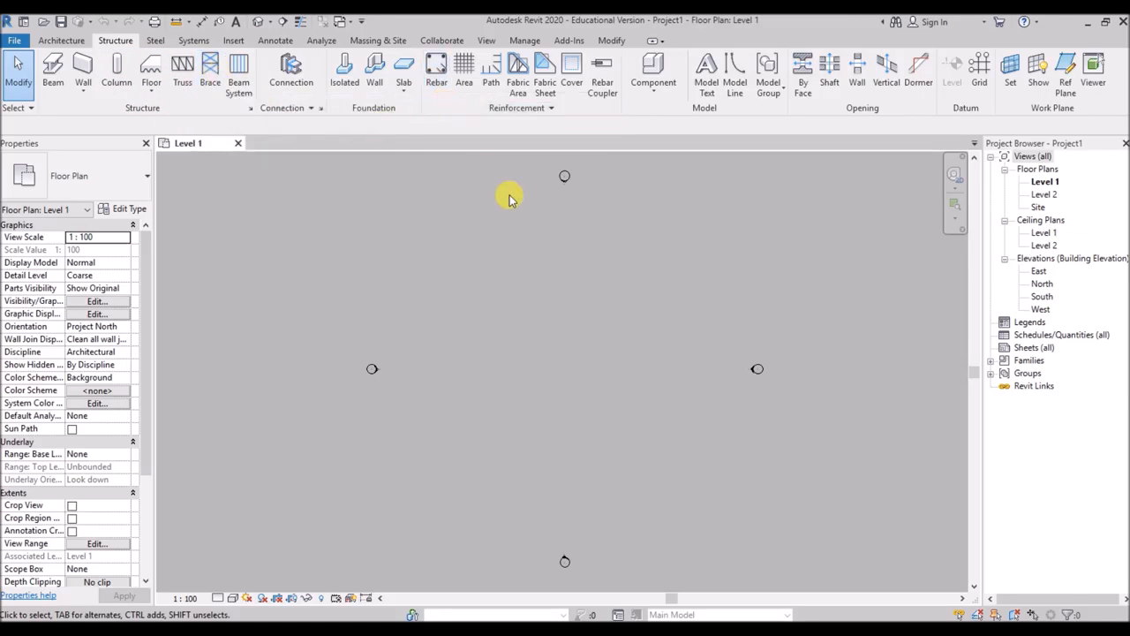
pyautogui.click(156, 40)
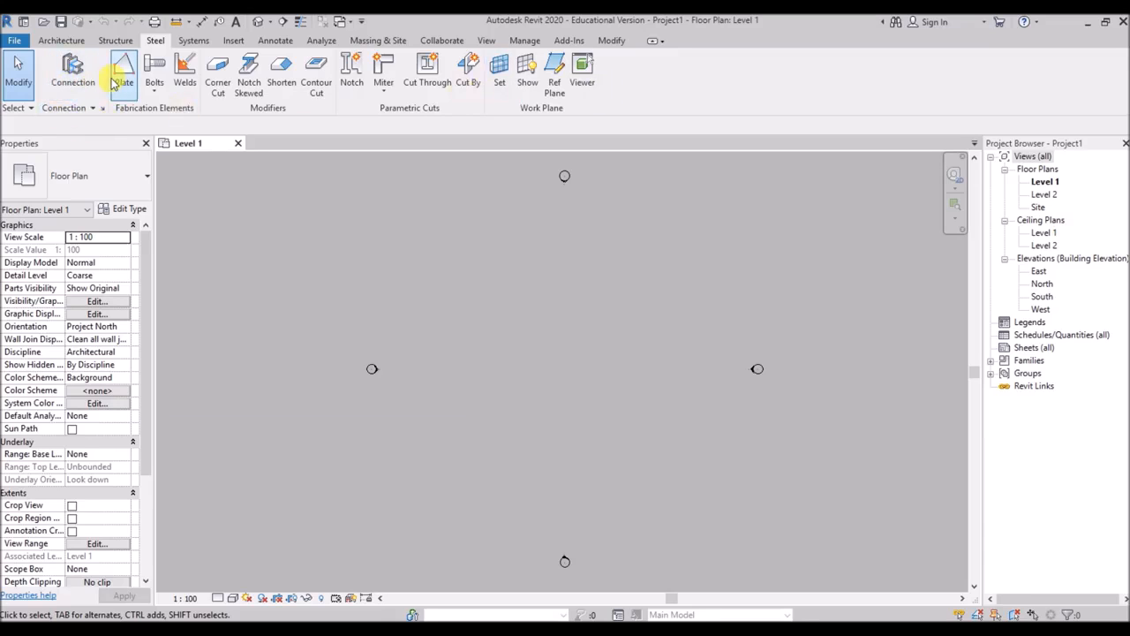
pyautogui.click(154, 88)
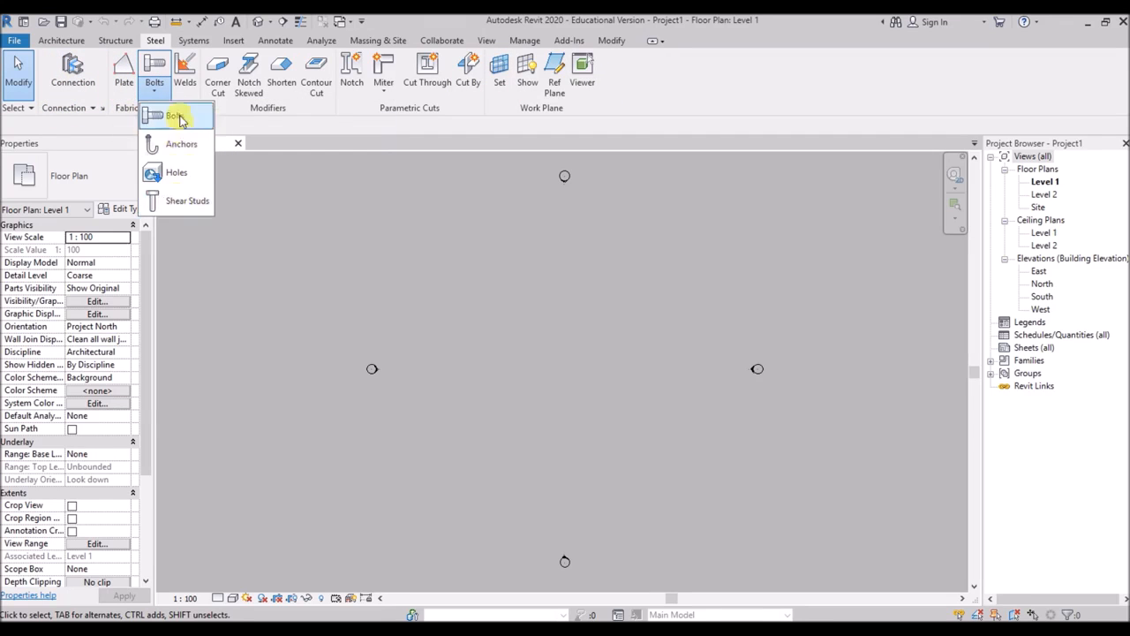
pyautogui.click(298, 135)
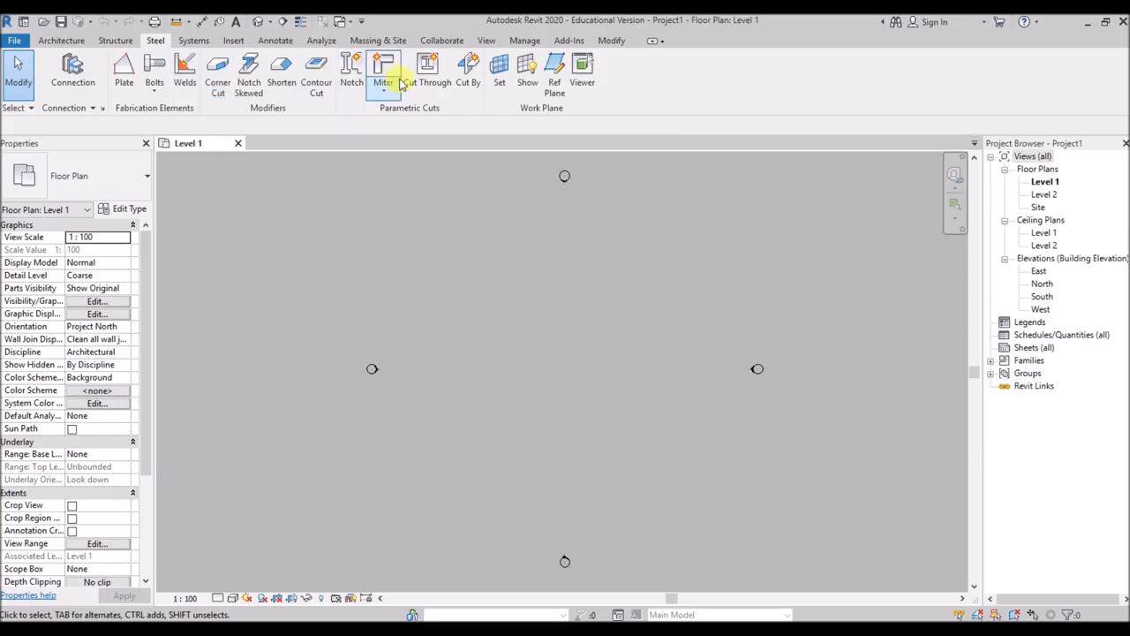
# Review the tools for building systems, linking and importing, annotation, analysis, massing and site, and collaboration
pyautogui.click(193, 39)
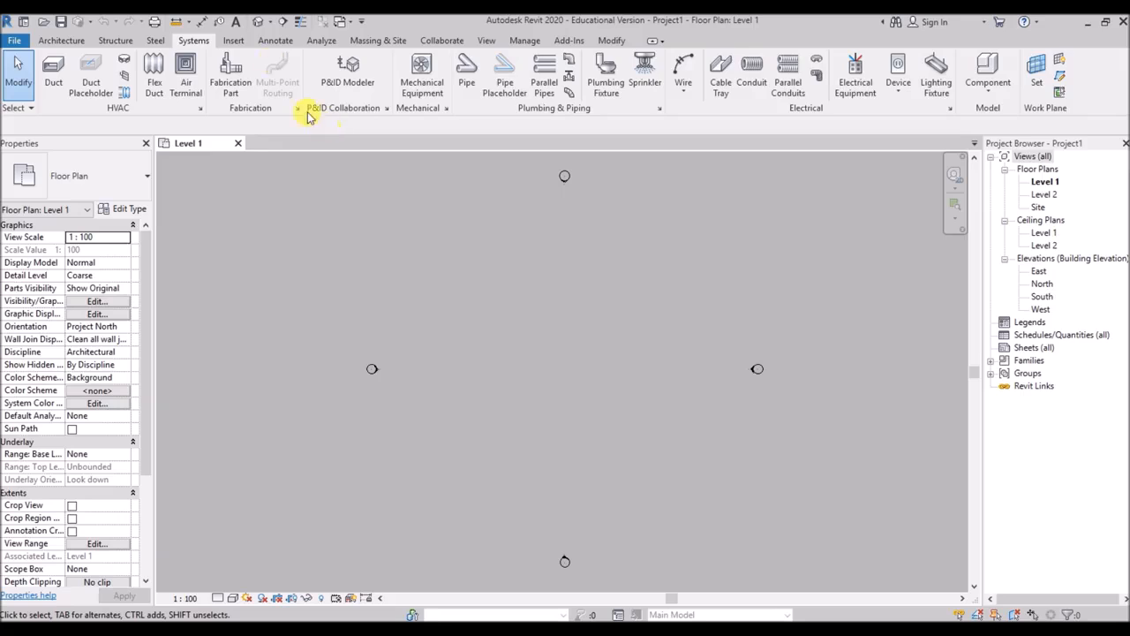
pyautogui.click(233, 40)
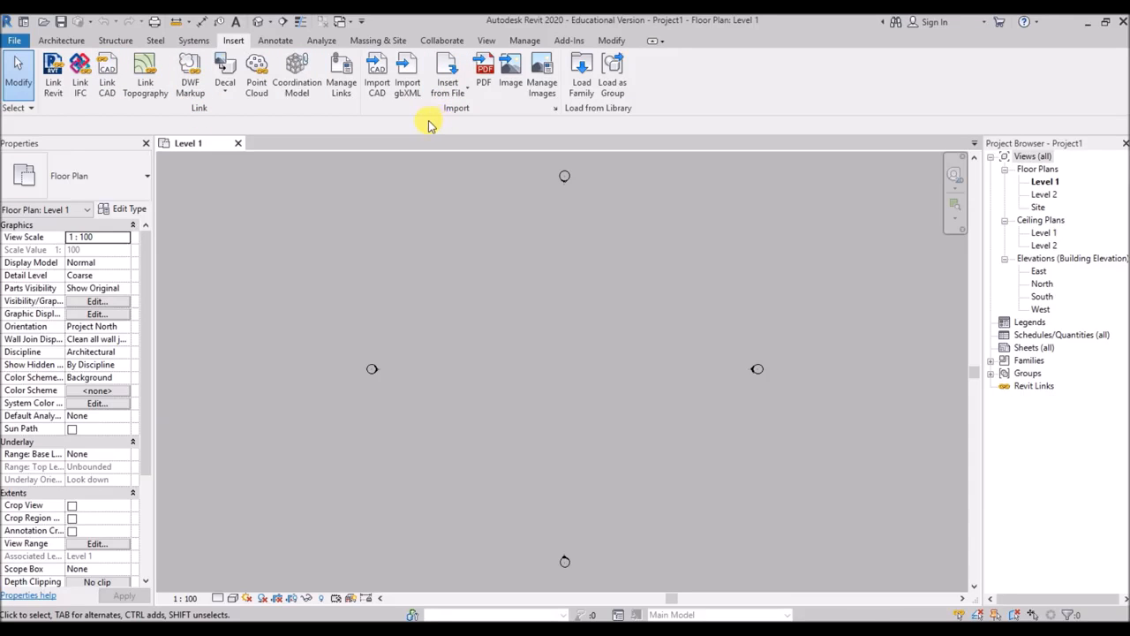
pyautogui.click(275, 40)
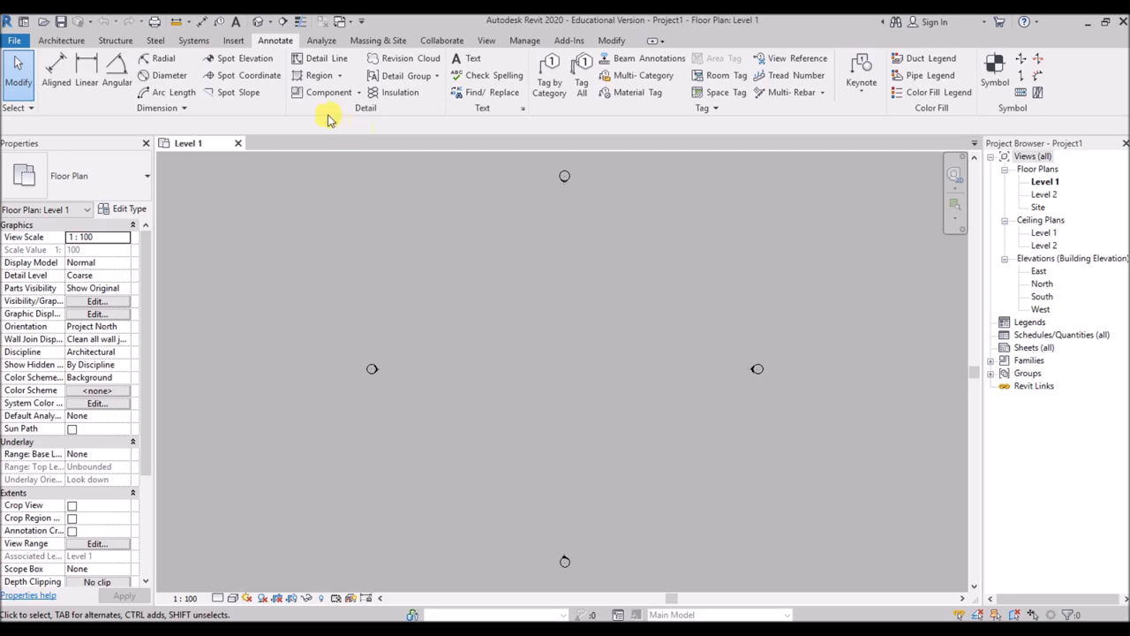
pyautogui.click(321, 40)
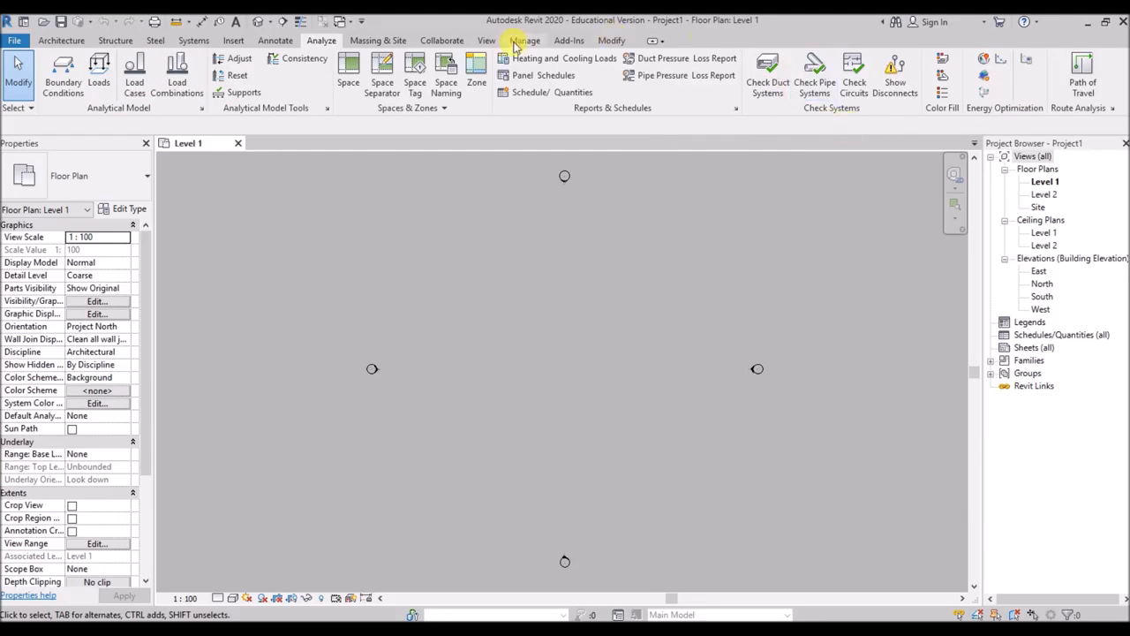
pyautogui.click(376, 41)
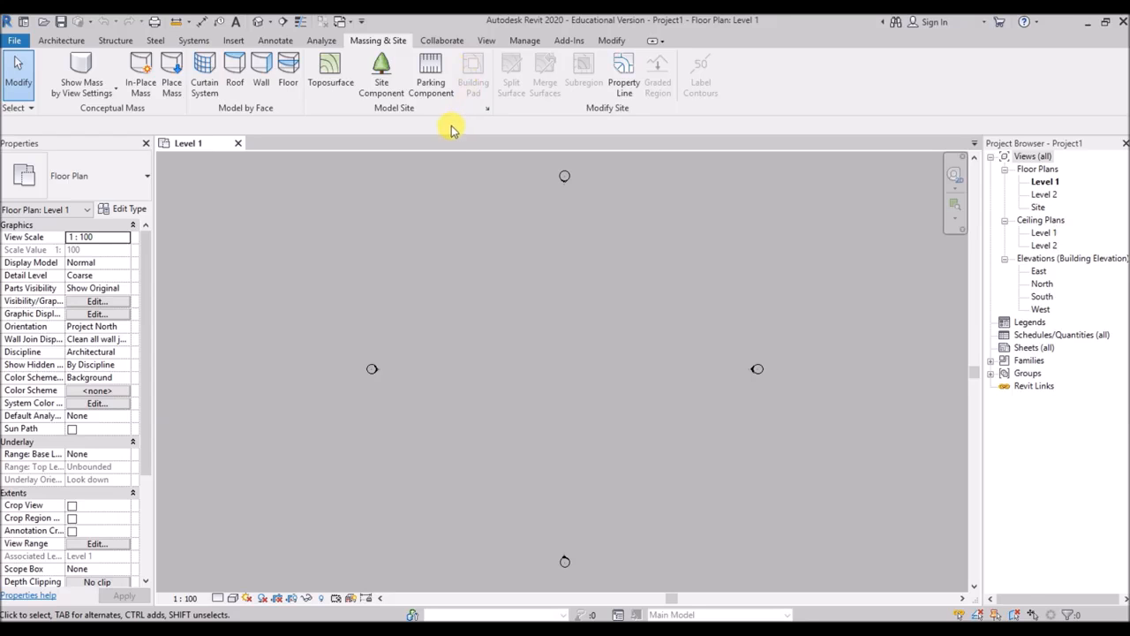
pyautogui.click(442, 40)
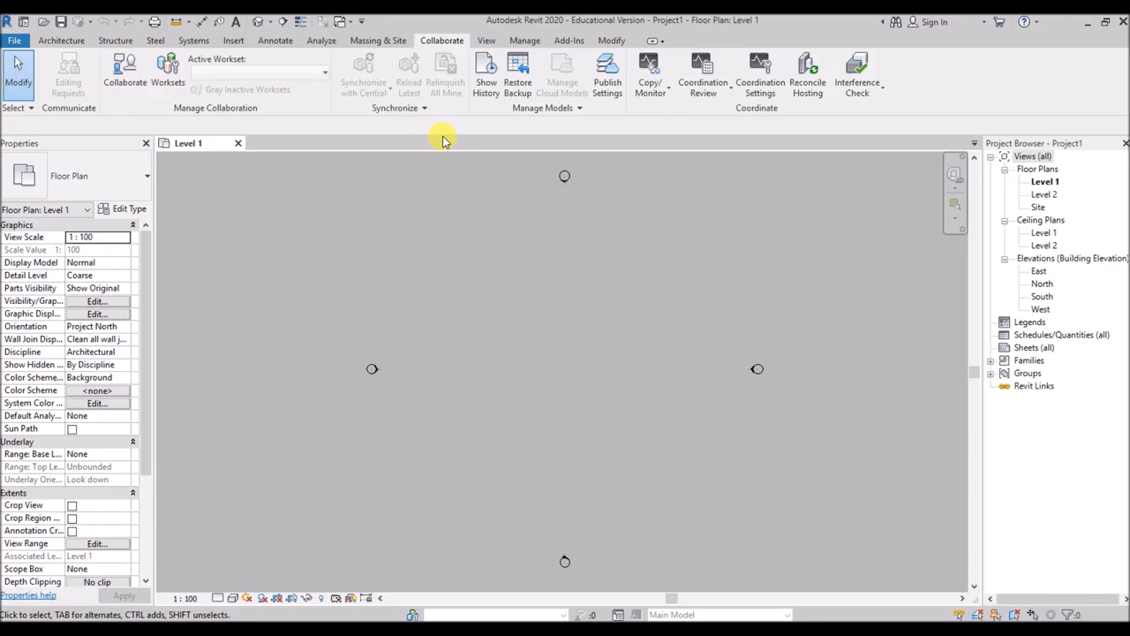
# Review the view, project management, add-in and modify tools, including the FormIt conversion options
pyautogui.click(485, 40)
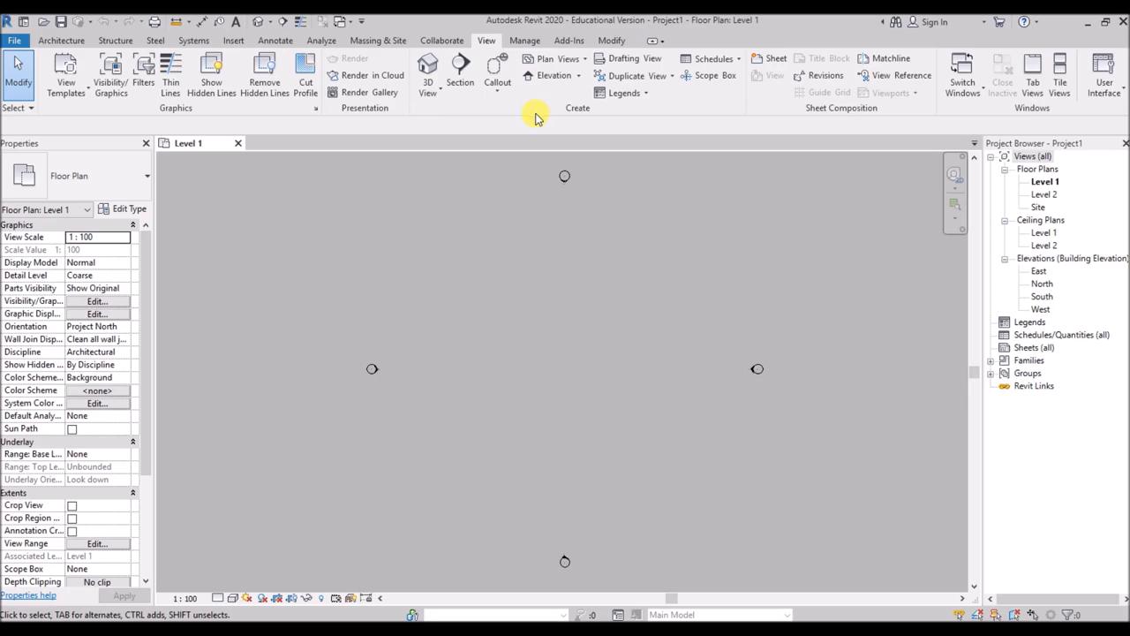
pyautogui.click(524, 41)
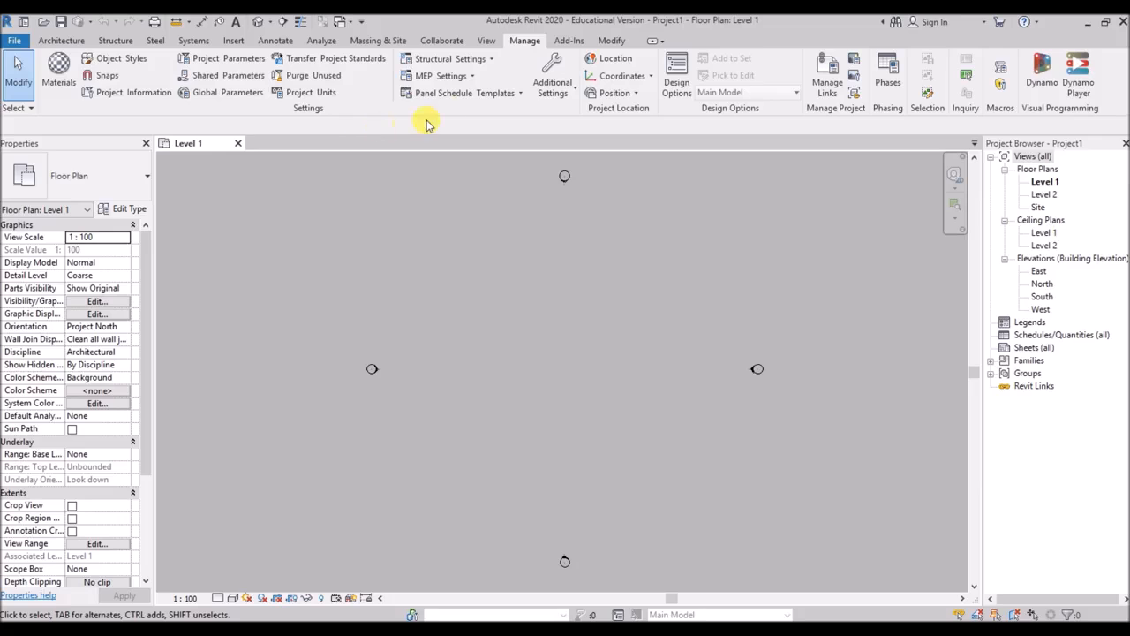
pyautogui.click(569, 41)
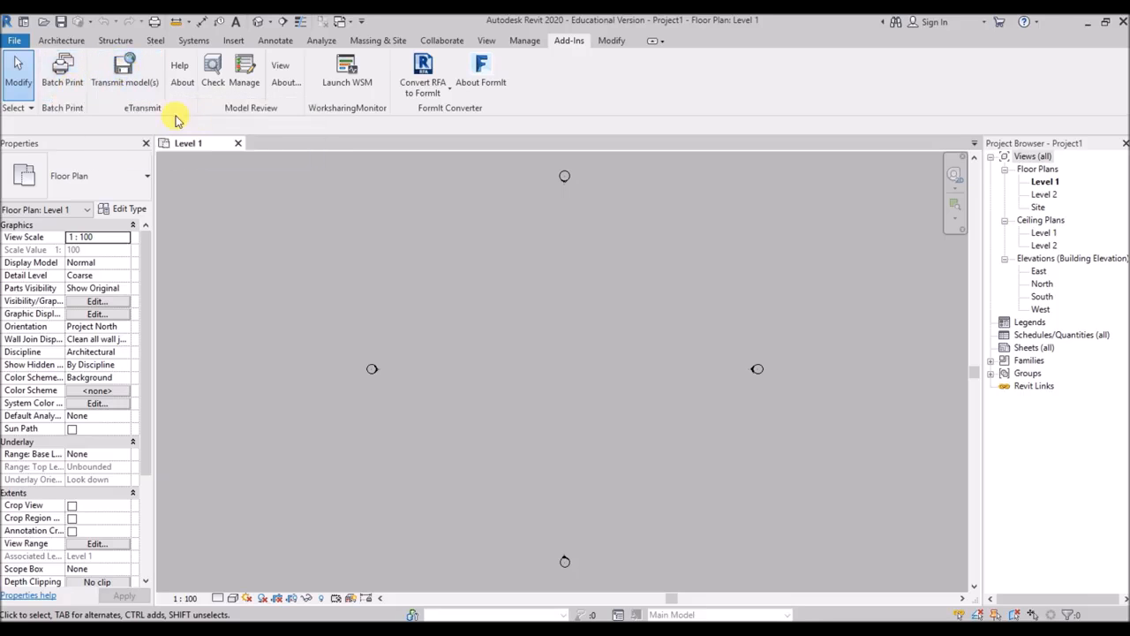
pyautogui.click(444, 94)
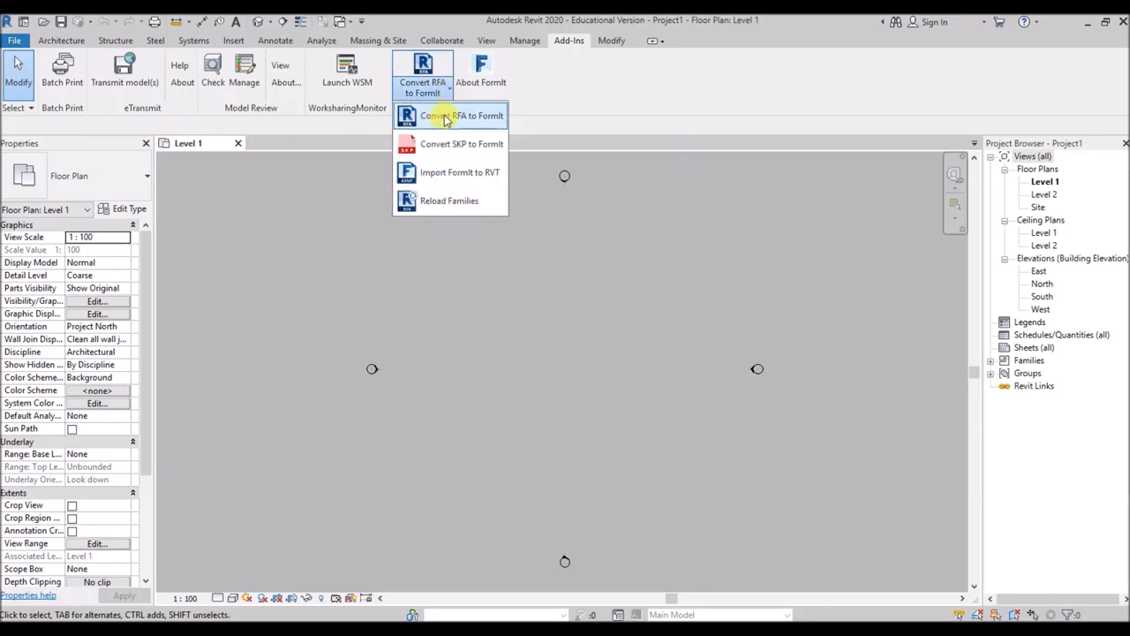
pyautogui.click(560, 128)
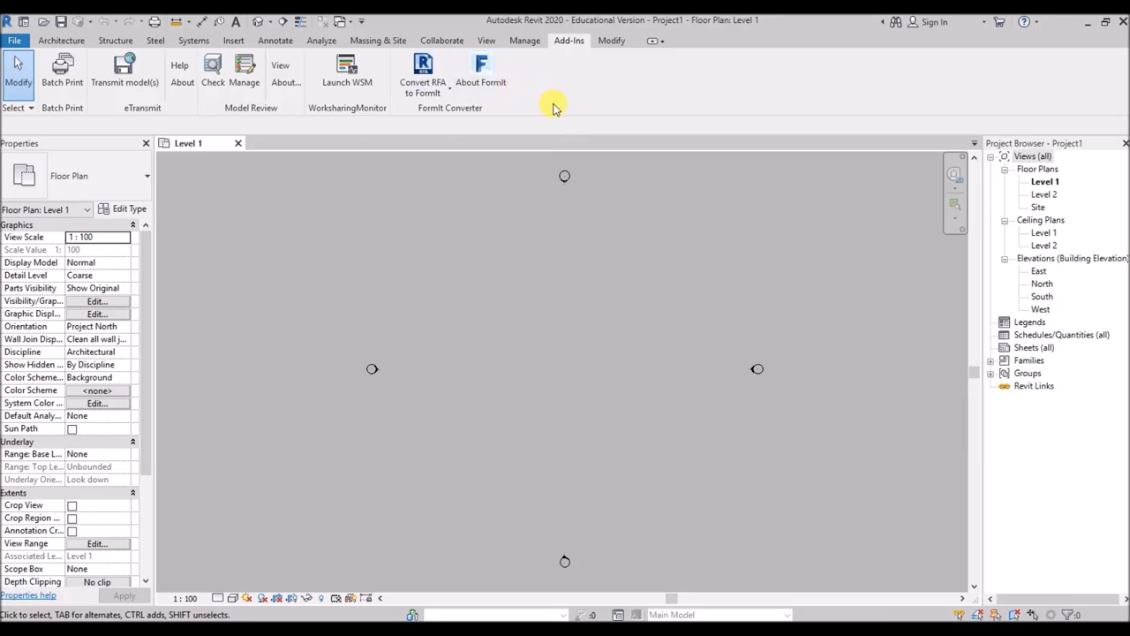
pyautogui.click(611, 41)
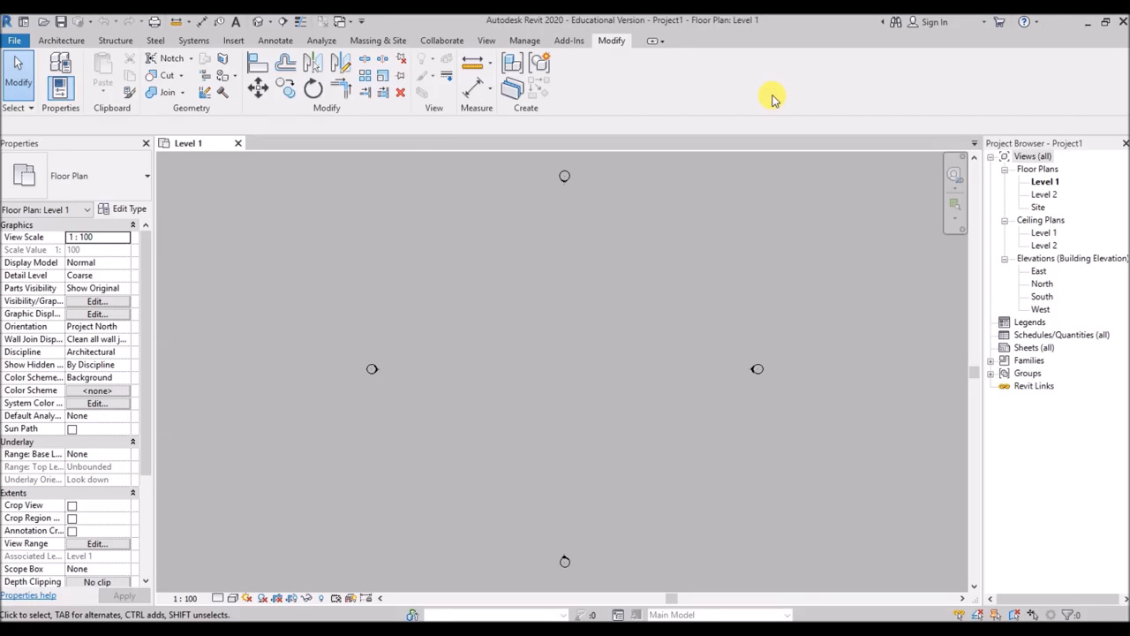
# Set the project's length unit to millimeters in the project units
pyautogui.click(60, 40)
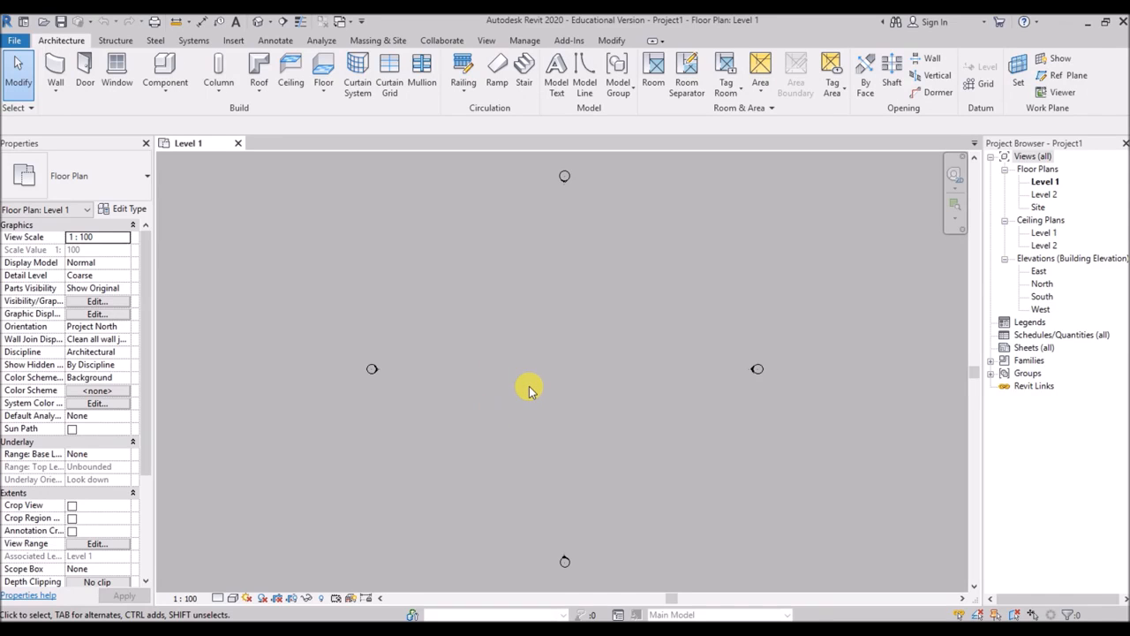
pyautogui.press('u')
pyautogui.press('n')
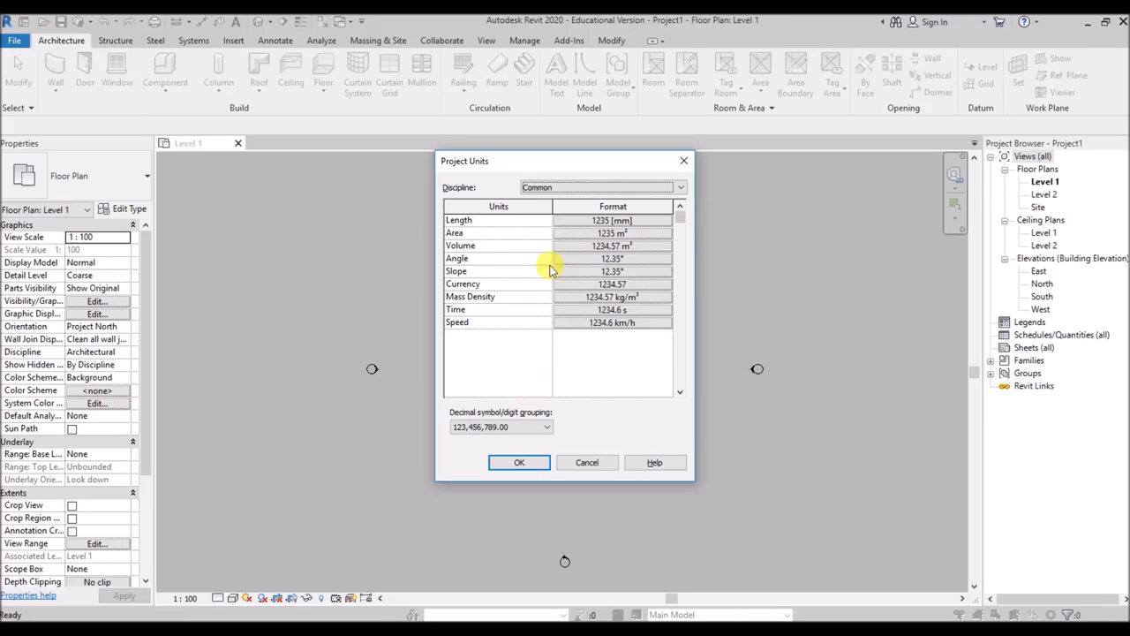
pyautogui.click(625, 223)
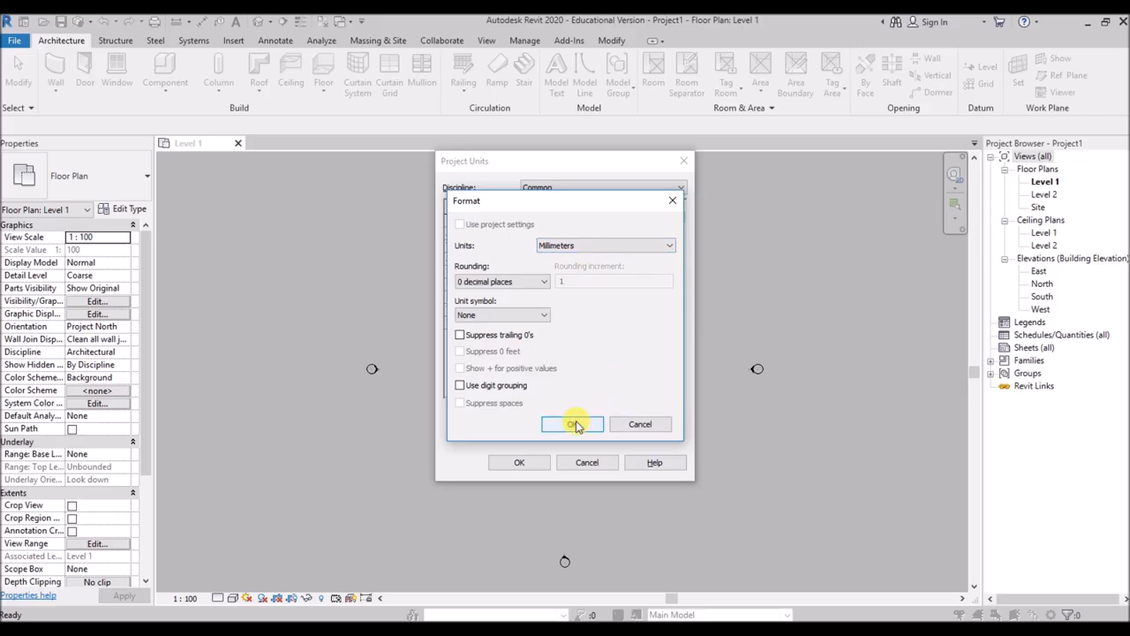
pyautogui.click(662, 245)
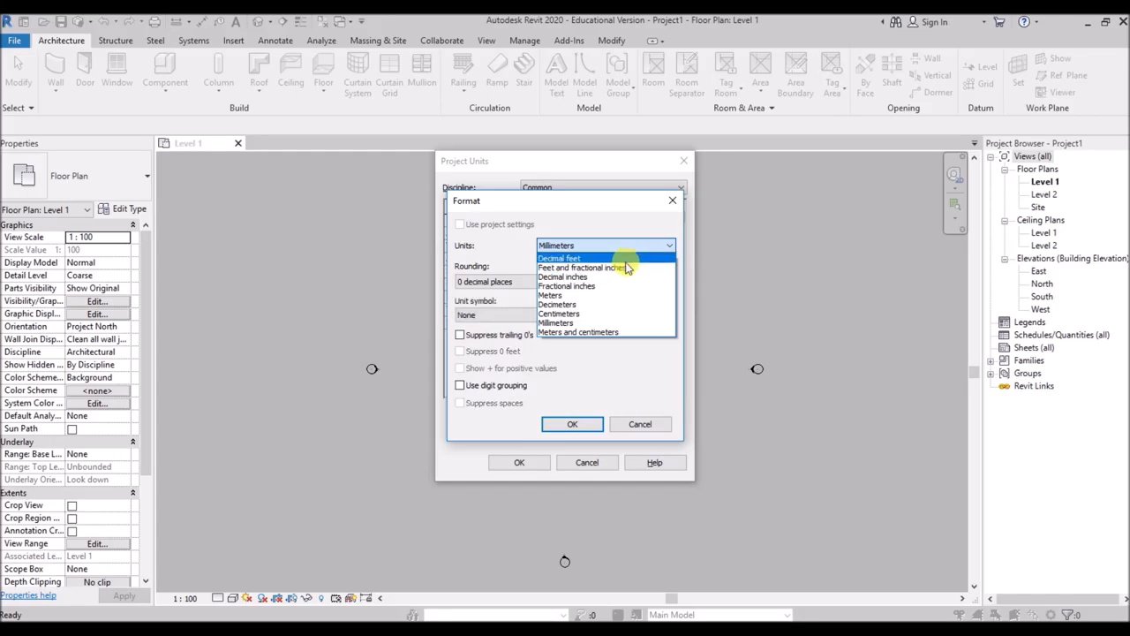
pyautogui.click(599, 322)
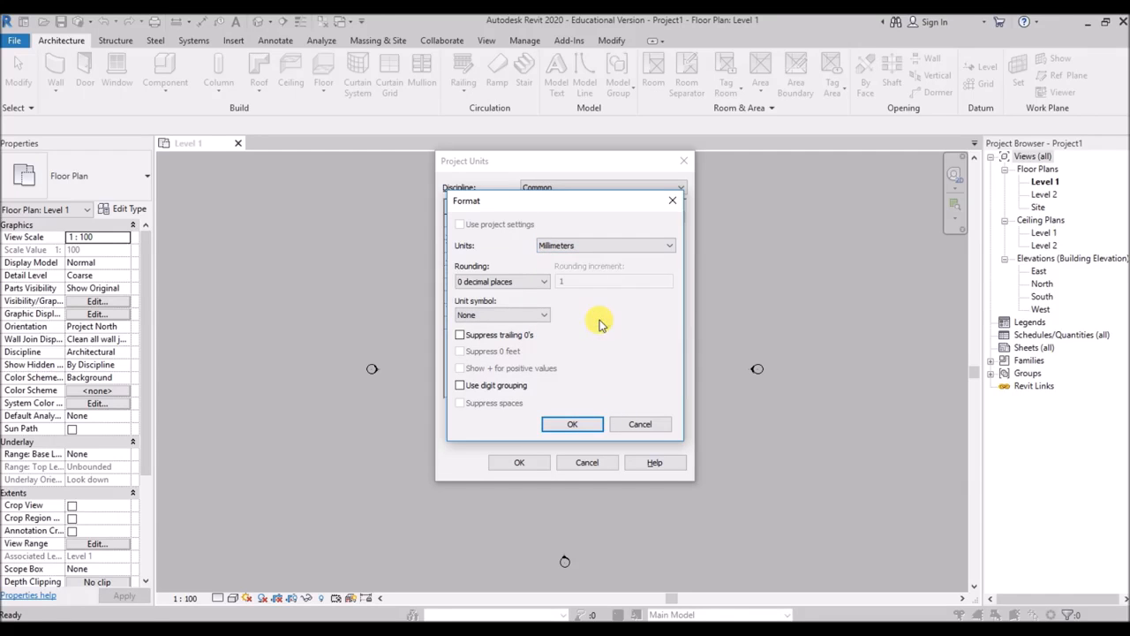
pyautogui.click(579, 424)
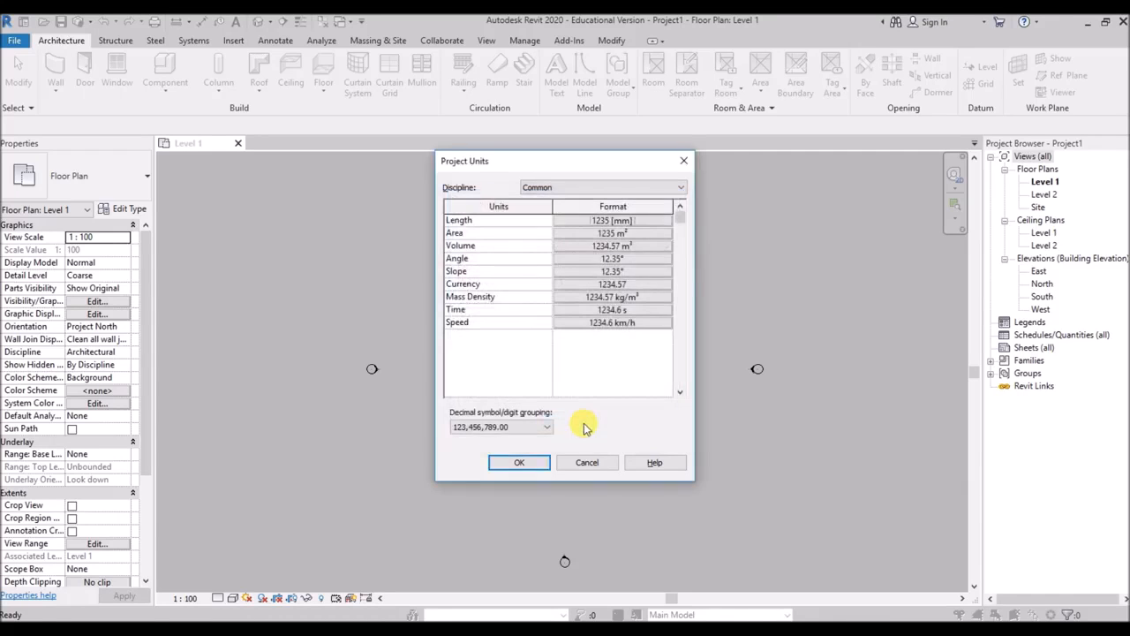
pyautogui.click(521, 464)
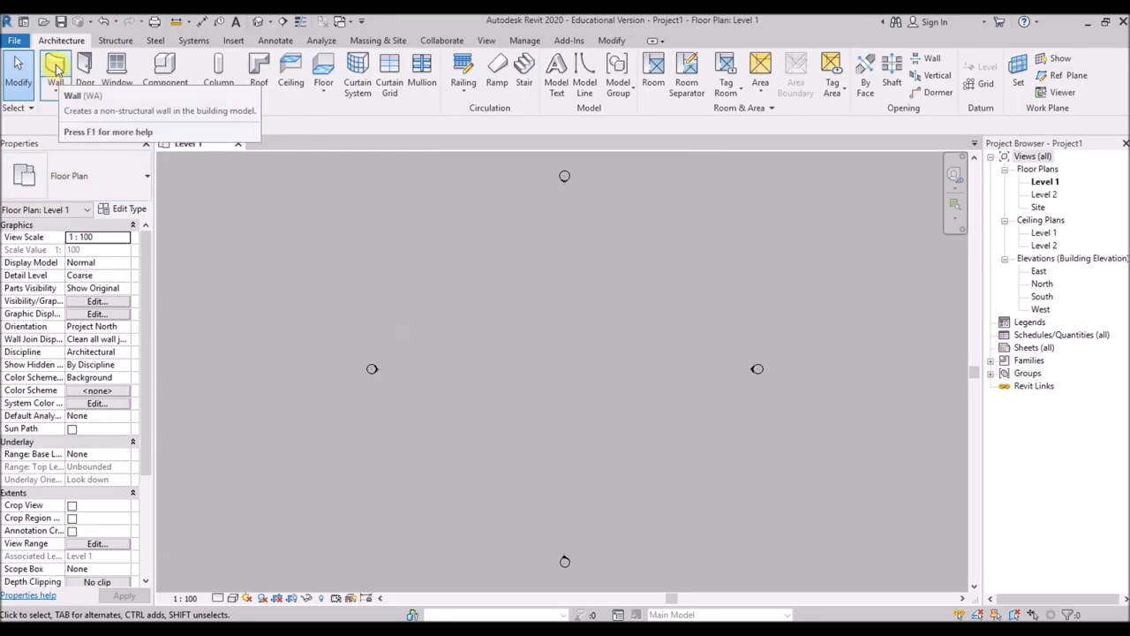
# Start an architectural wall and choose the Generic - 200mm basic wall type after browsing the available types
pyautogui.click(55, 69)
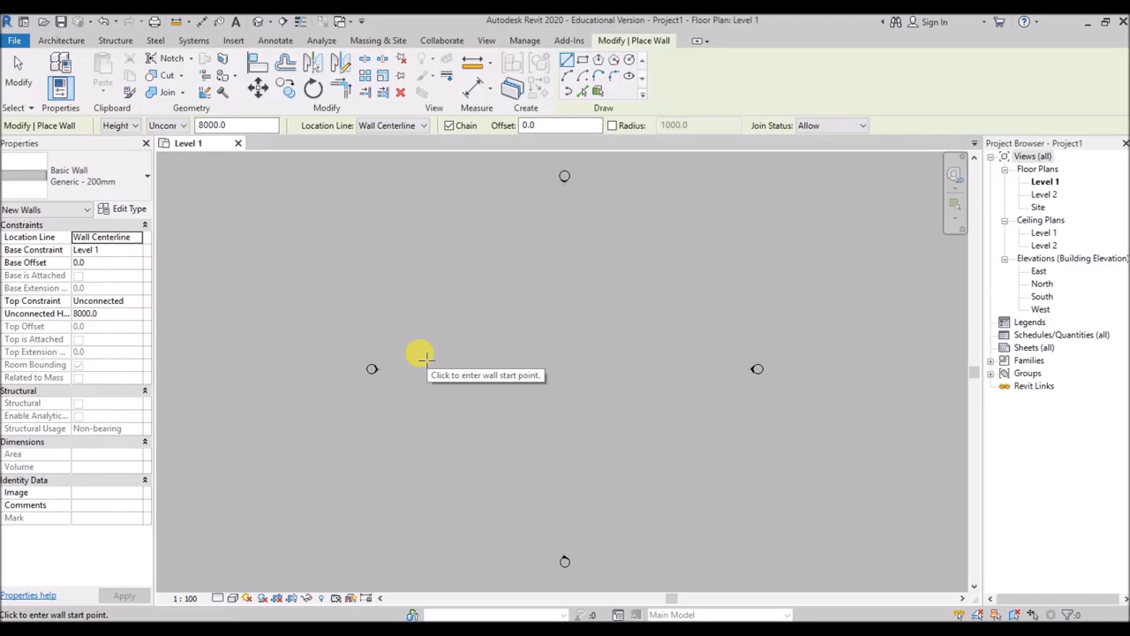
pyautogui.click(113, 172)
pyautogui.scroll(1, 148, 375)
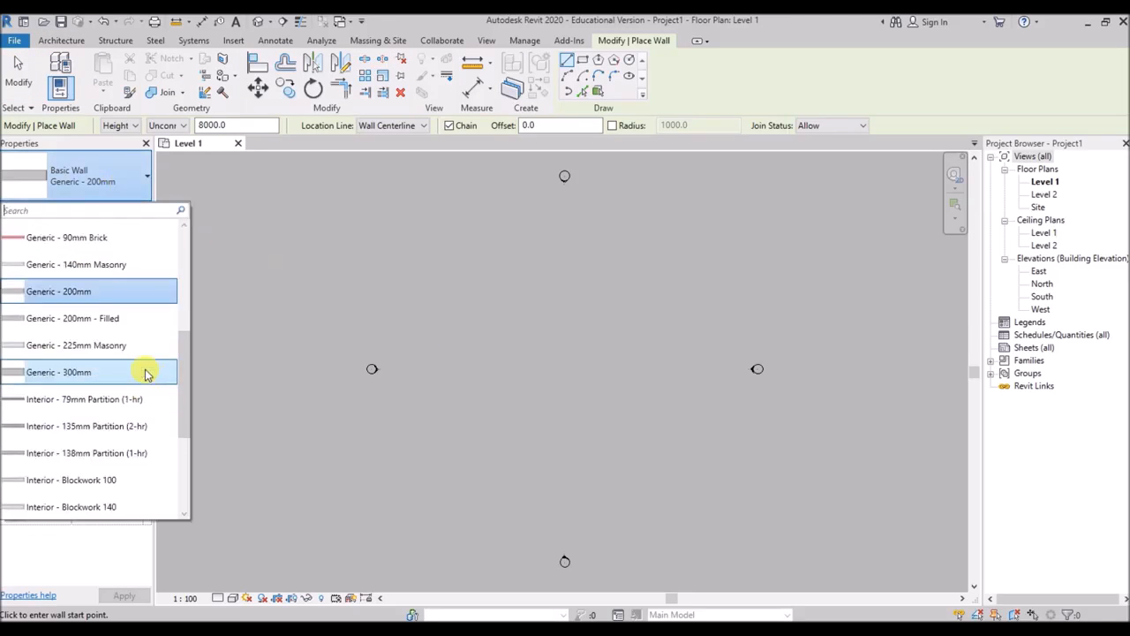
pyautogui.scroll(5, 148, 374)
pyautogui.scroll(-5, 147, 374)
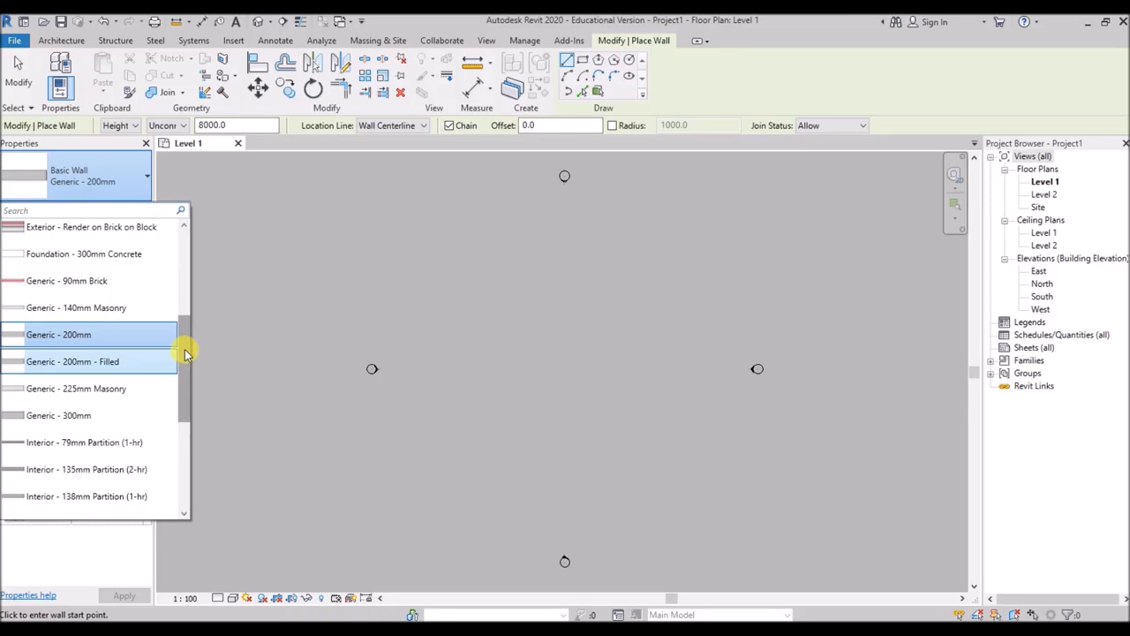
pyautogui.scroll(-5, 106, 404)
pyautogui.scroll(6, 106, 396)
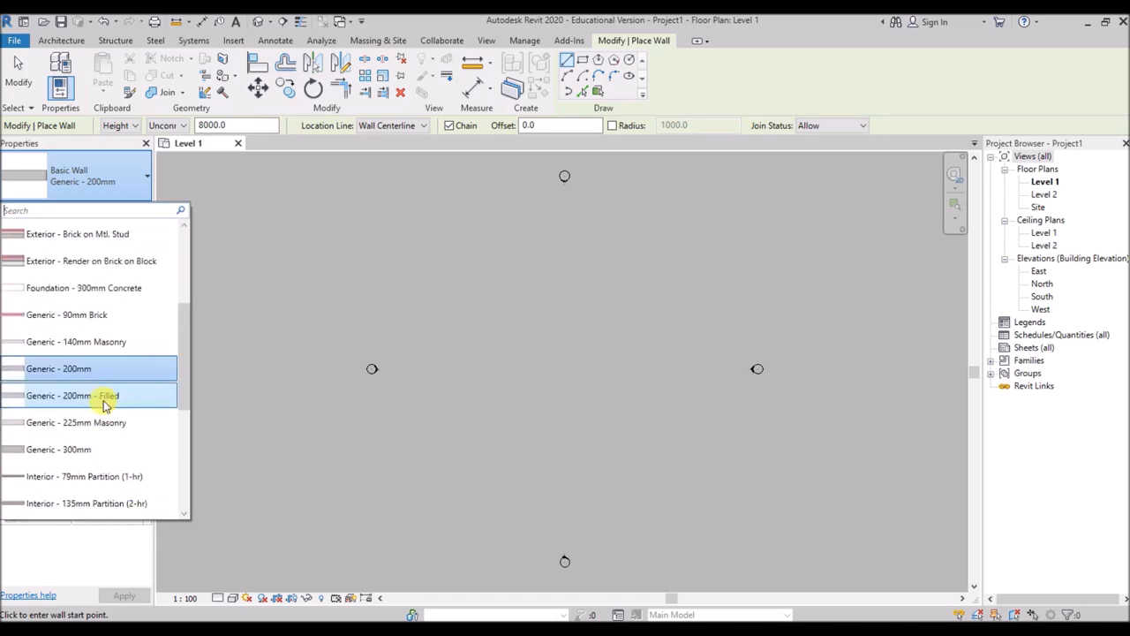
pyautogui.click(95, 369)
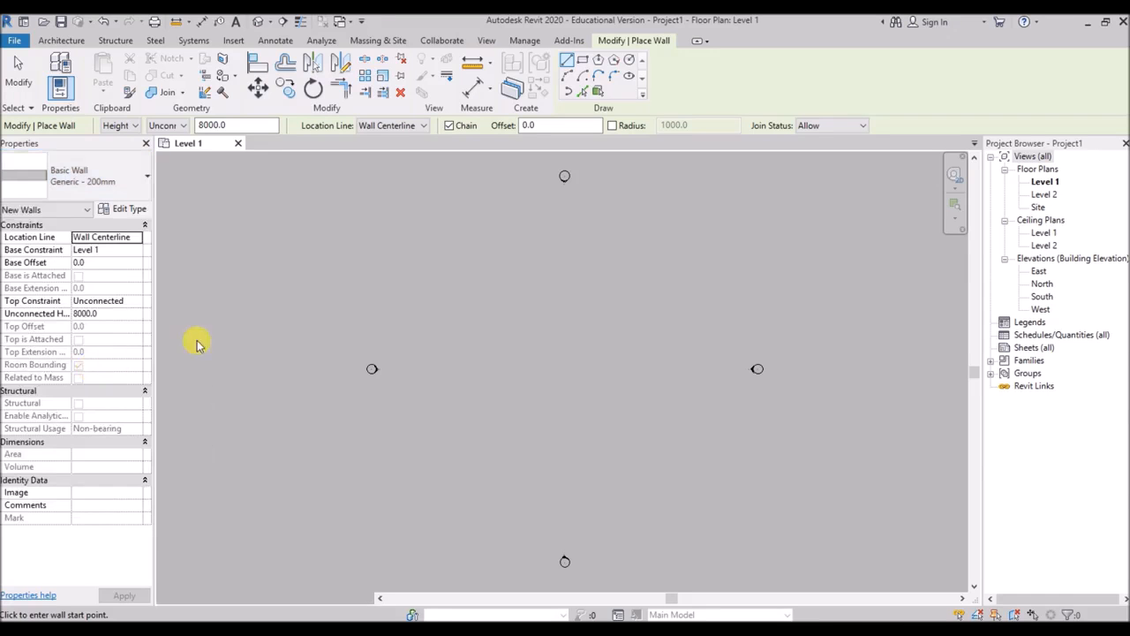
# Duplicate the Generic - 200mm wall type under the name Generic - 250mm
pyautogui.click(124, 211)
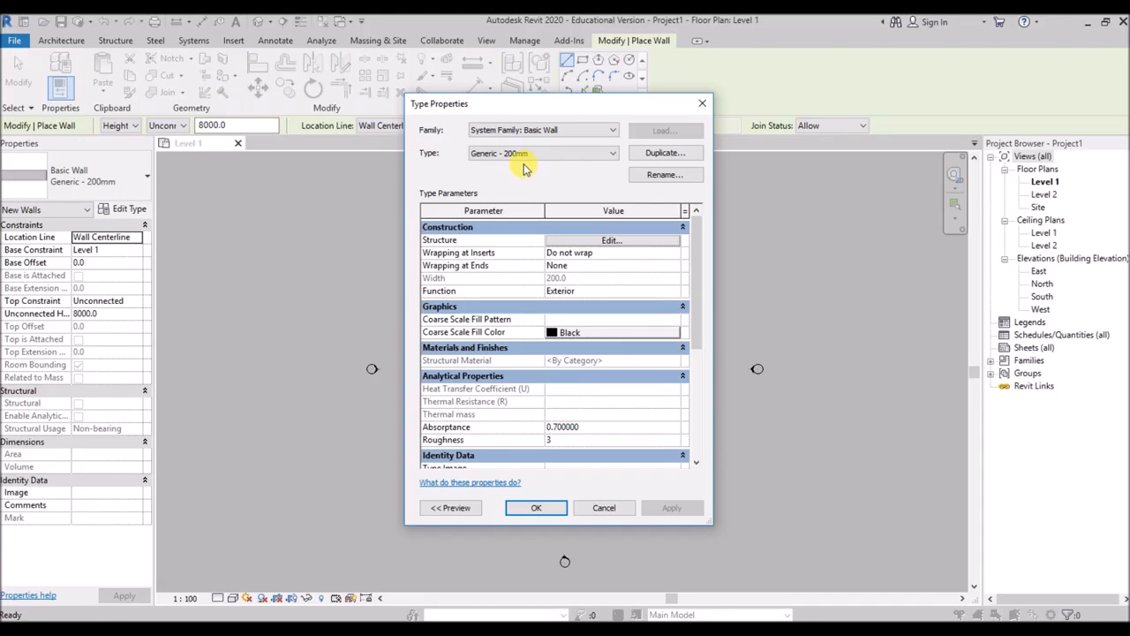
pyautogui.click(663, 152)
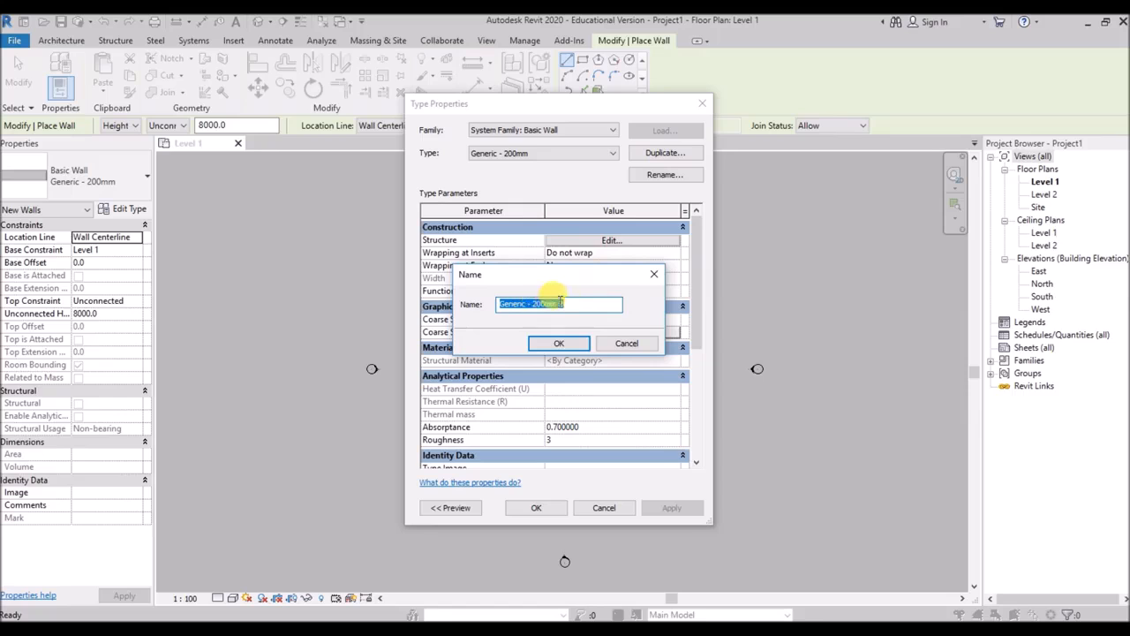
pyautogui.doubleClick(572, 303)
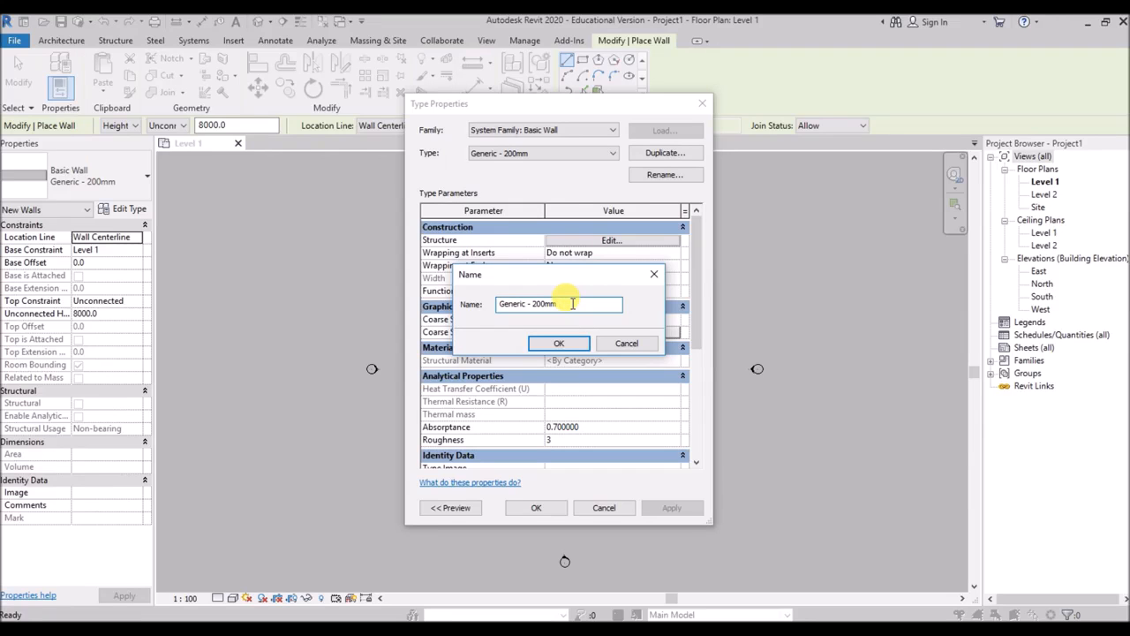
pyautogui.write('5')
pyautogui.click(565, 344)
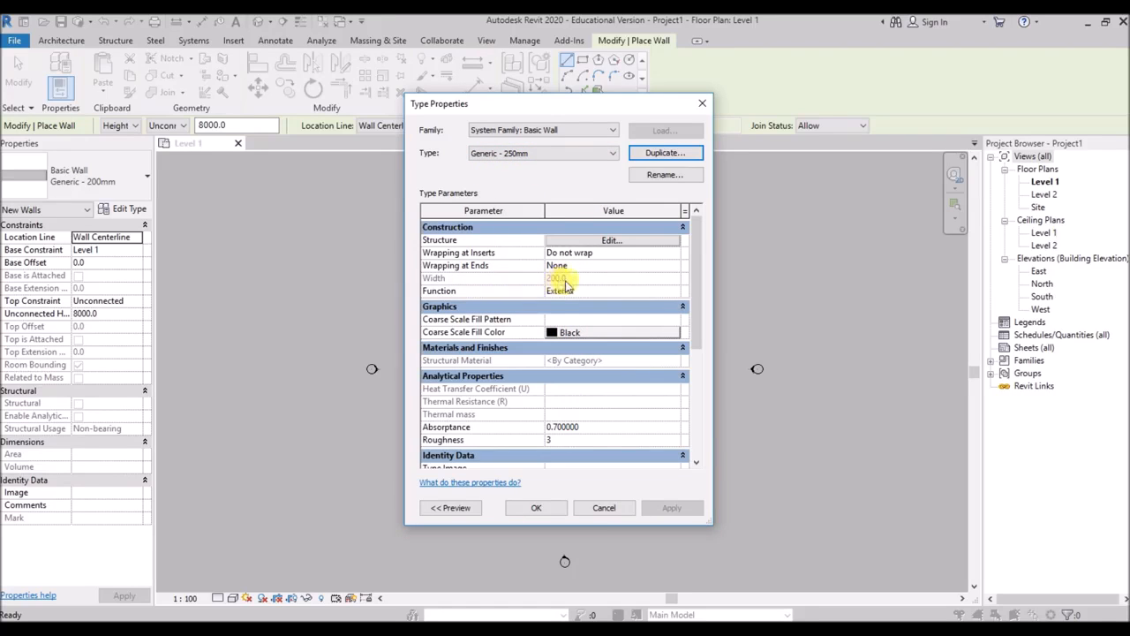
# Set the structure layer thickness of the Generic - 250mm wall type to 250 mm and accept the type properties
pyautogui.click(610, 242)
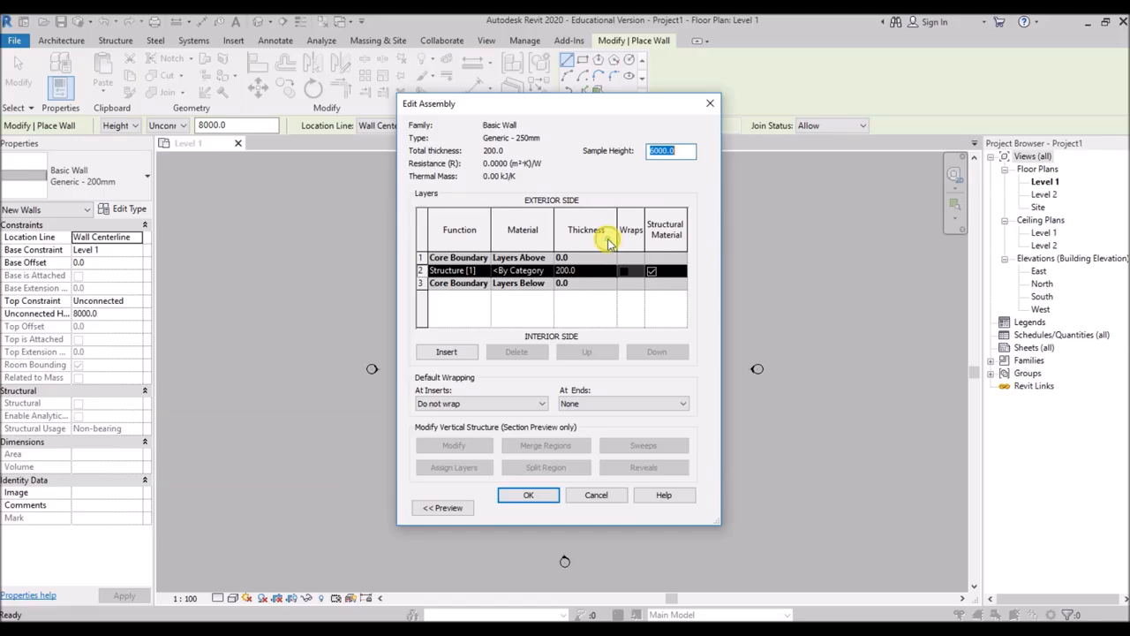
pyautogui.click(561, 270)
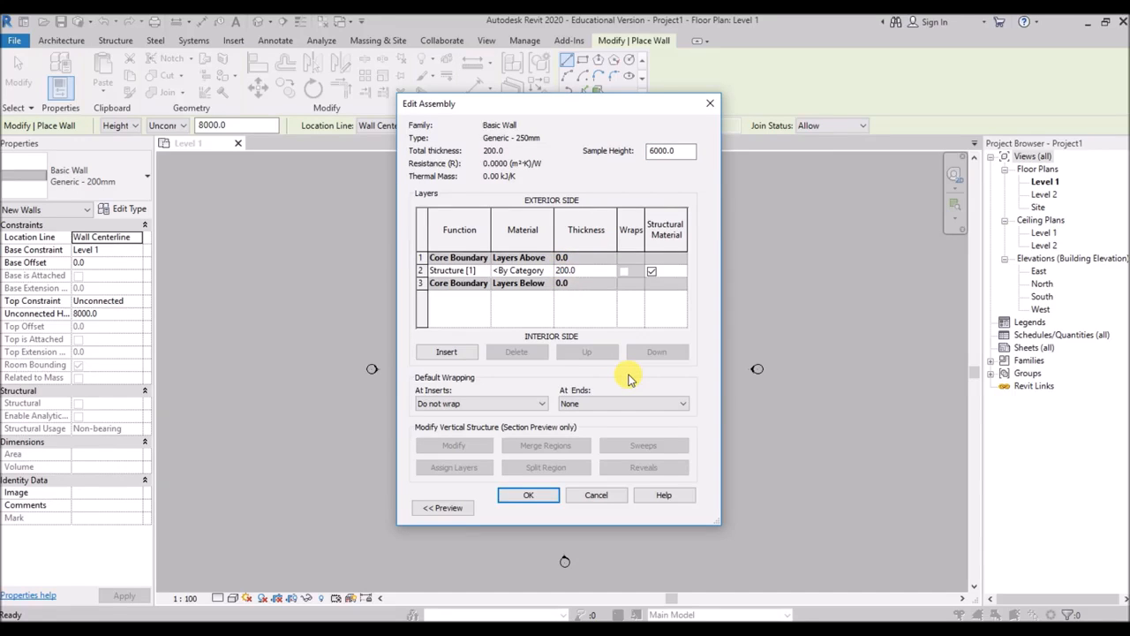
pyautogui.click(521, 497)
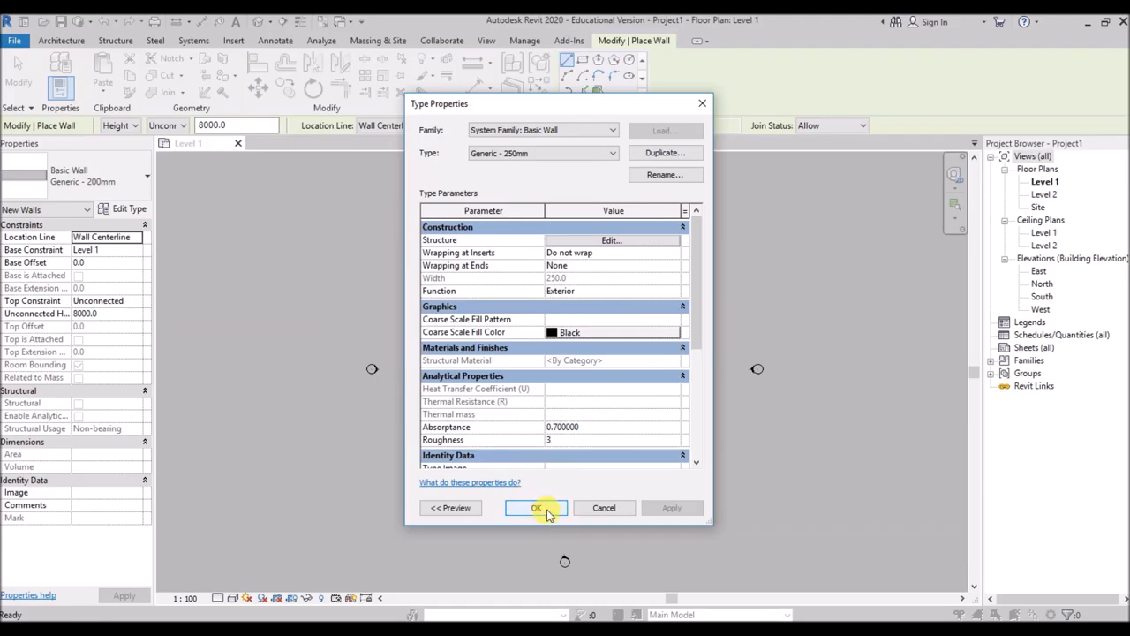
pyautogui.click(530, 507)
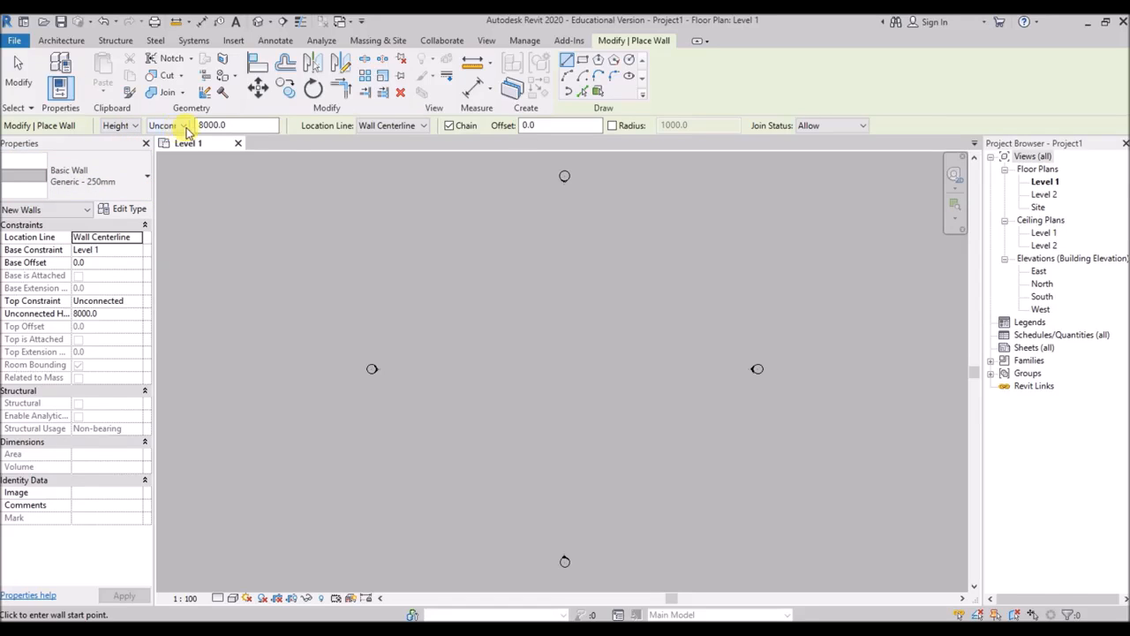
# Open the North elevation and set the elevation of Level 2 to 3000 mm
pyautogui.click(1043, 284)
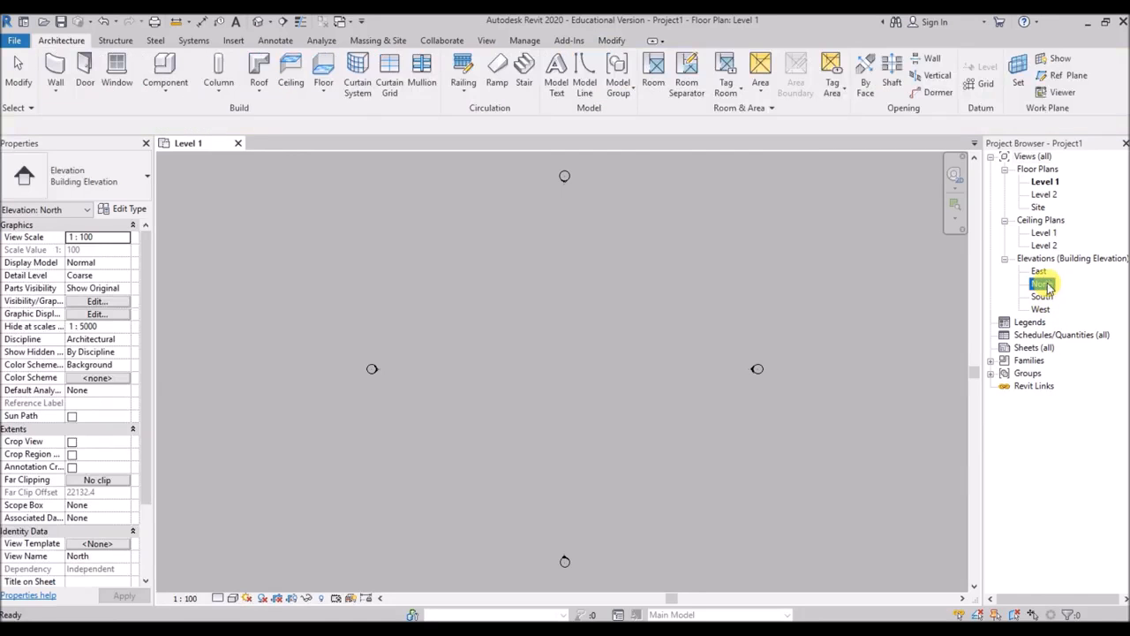
pyautogui.doubleClick(1043, 285)
pyautogui.scroll(-1, 614, 397)
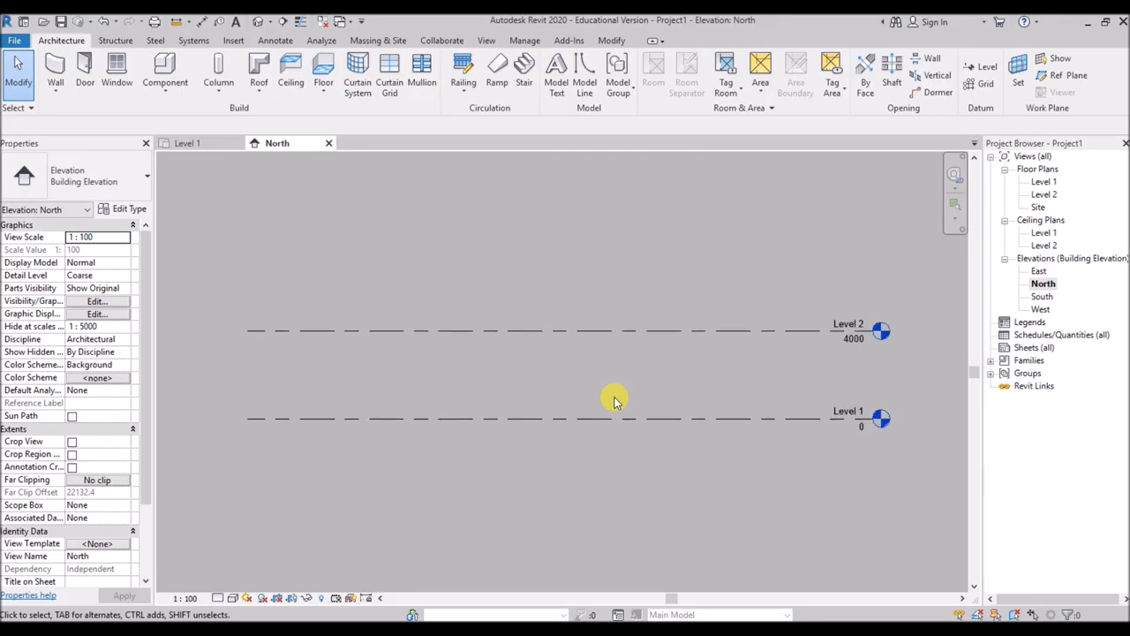
pyautogui.scroll(2, 875, 349)
pyautogui.scroll(1, 874, 351)
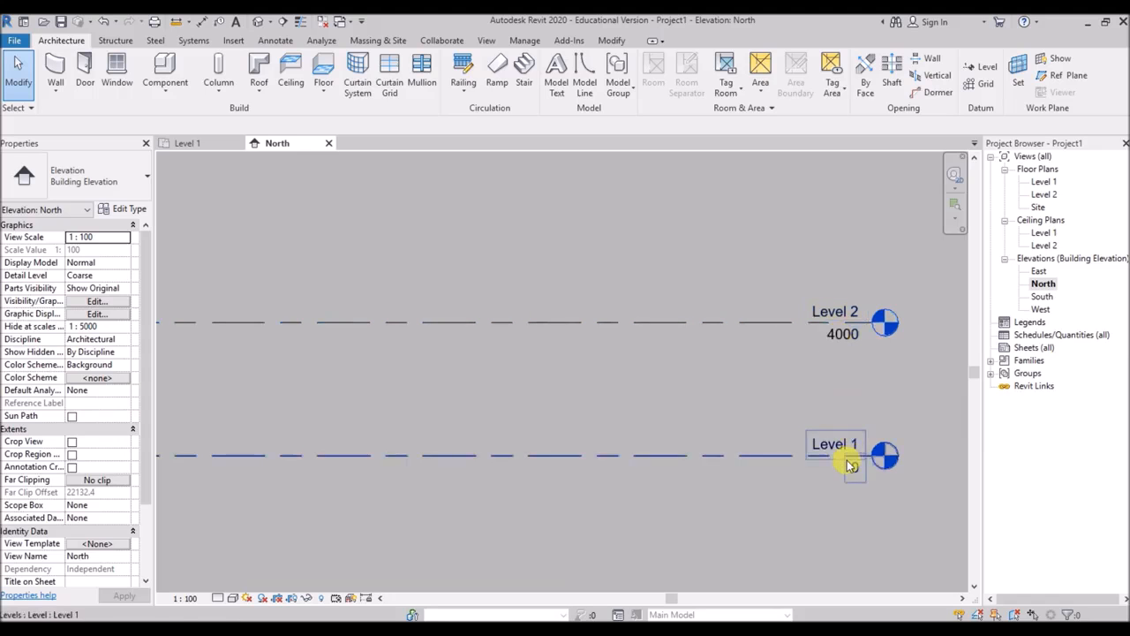
pyautogui.click(851, 340)
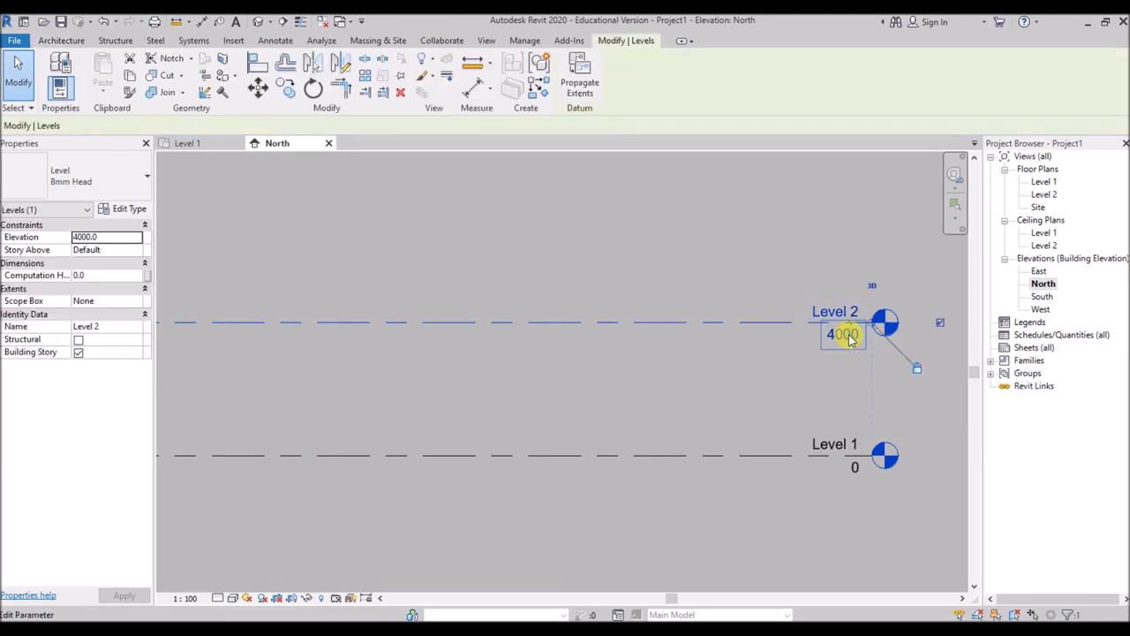
pyautogui.click(848, 338)
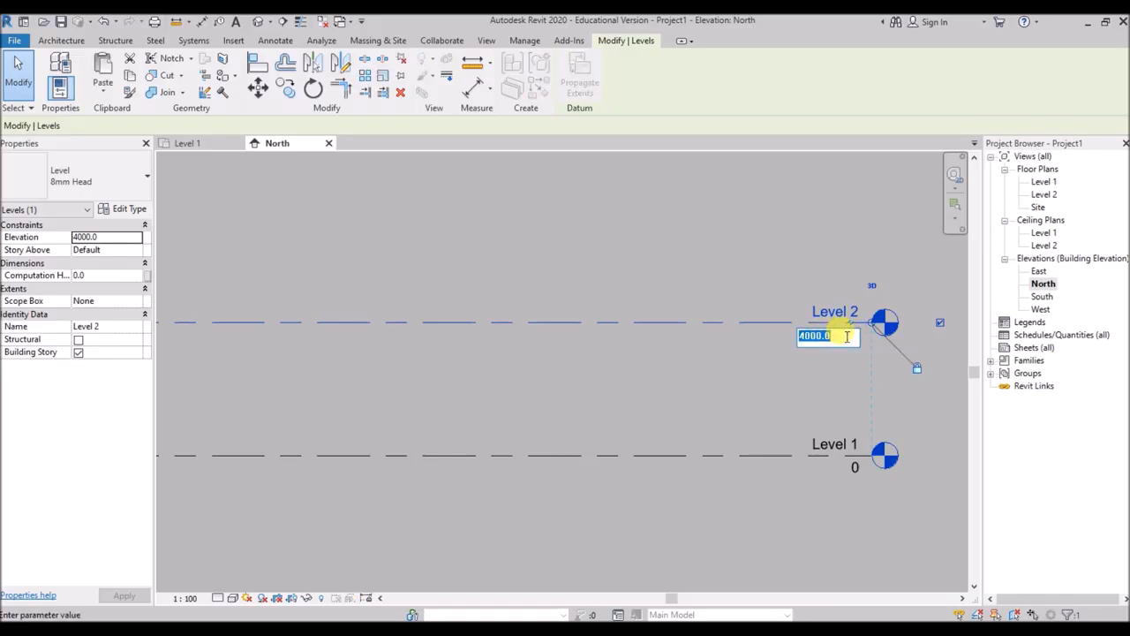
pyautogui.write('3')
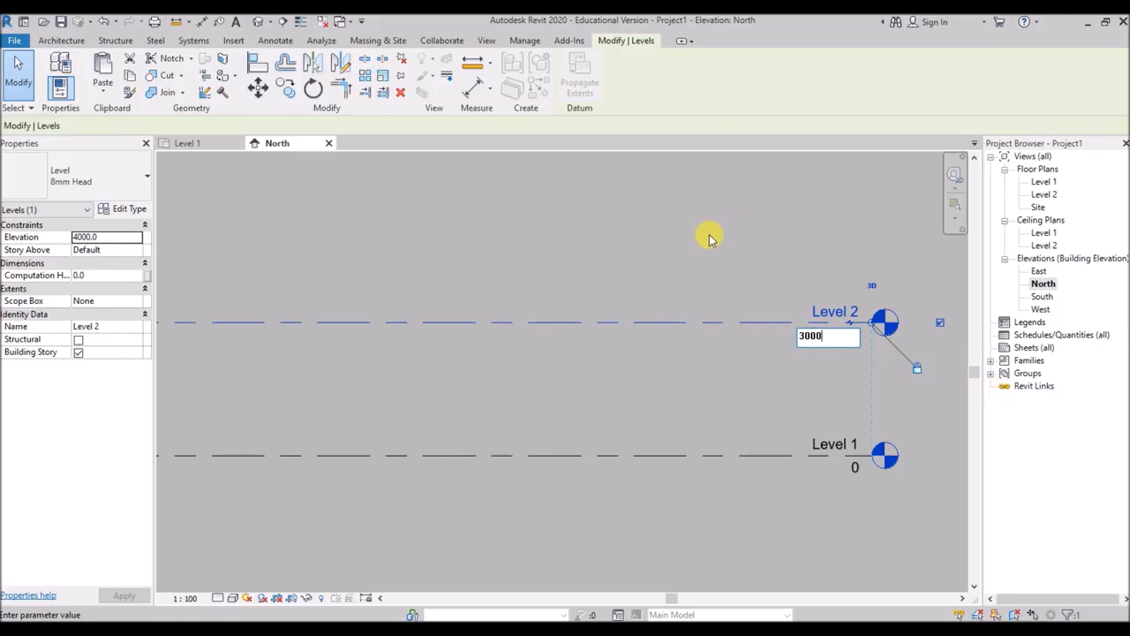
pyautogui.press('Return')
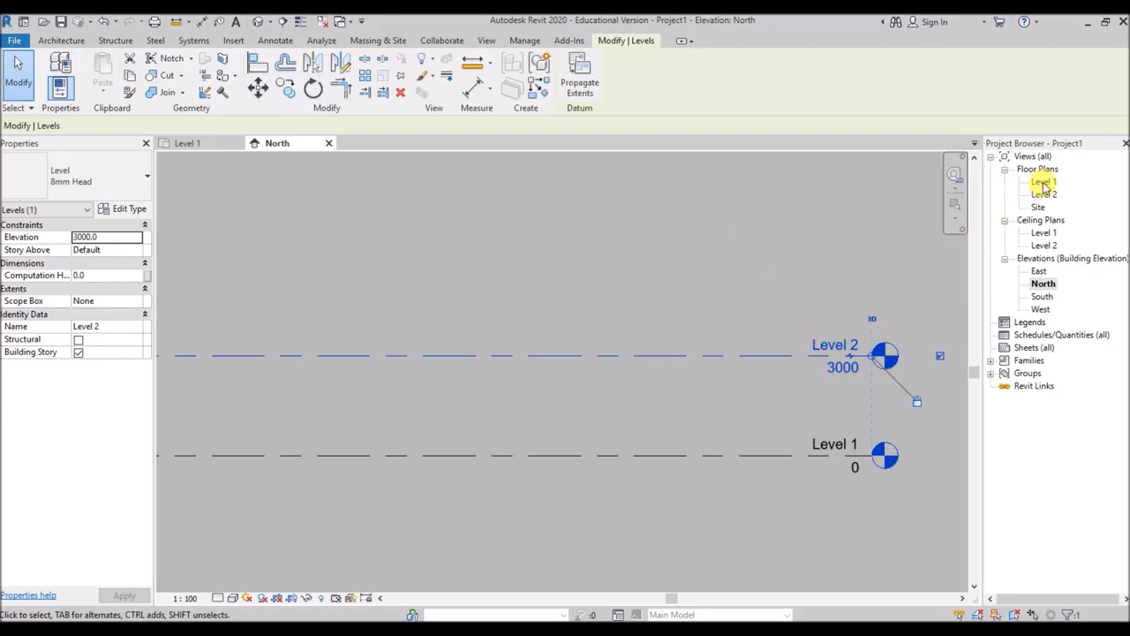
# Return to the Level 1 floor plan and close the North elevation view
pyautogui.doubleClick(1044, 181)
pyautogui.scroll(-1, 388, 409)
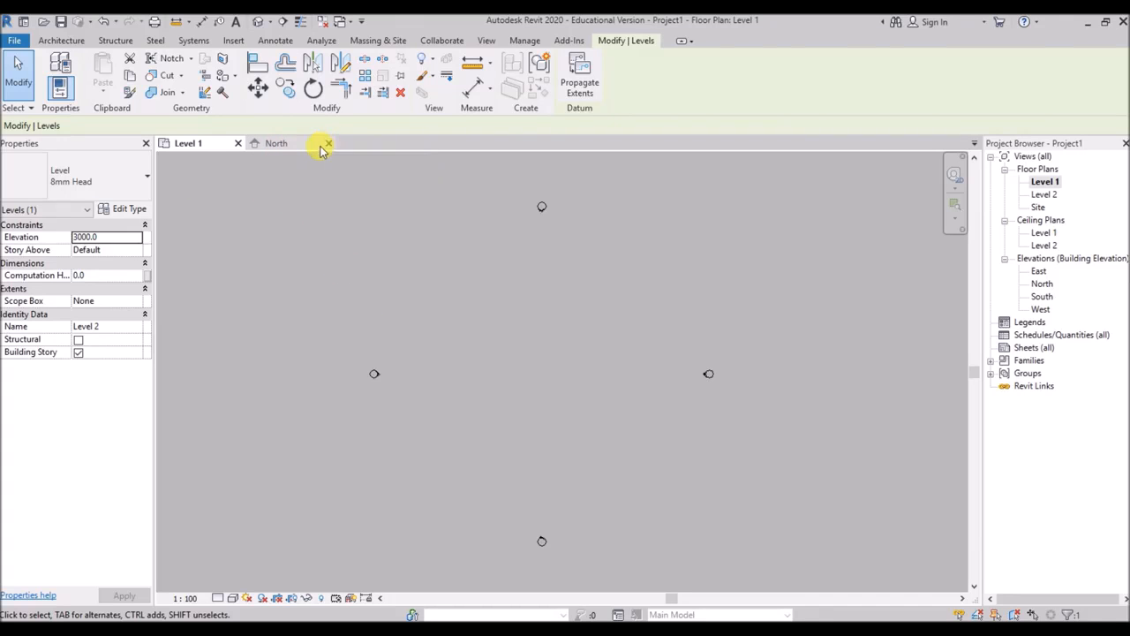
pyautogui.click(328, 144)
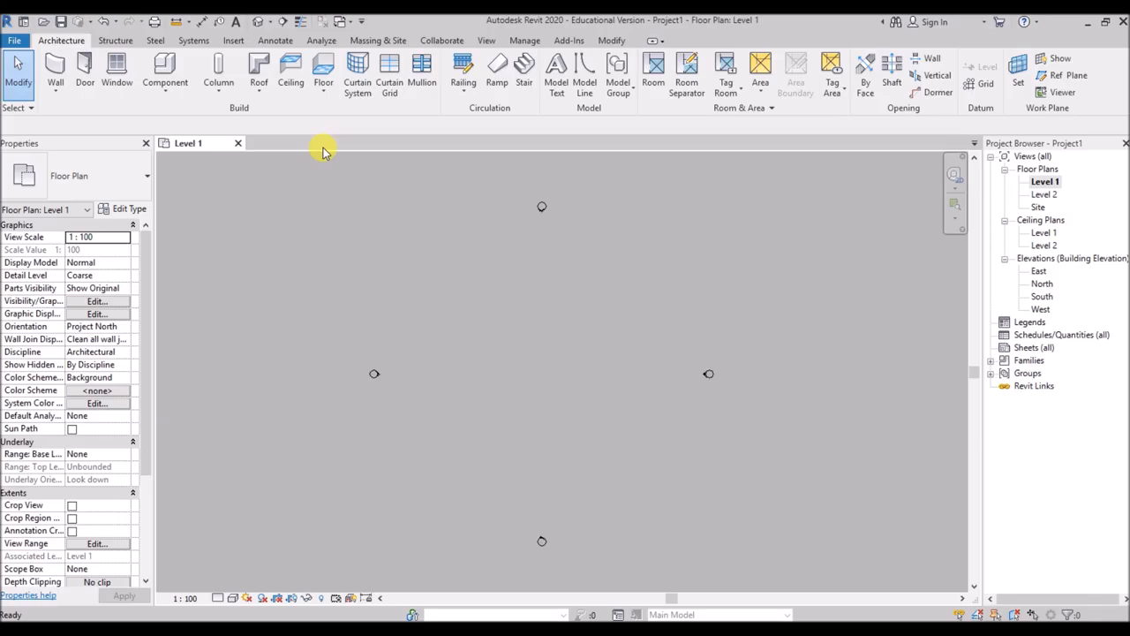
# Start a Generic - 250mm wall, try Level 2 as its top constraint, and set an unconnected height of 3000 mm instead
pyautogui.click(55, 73)
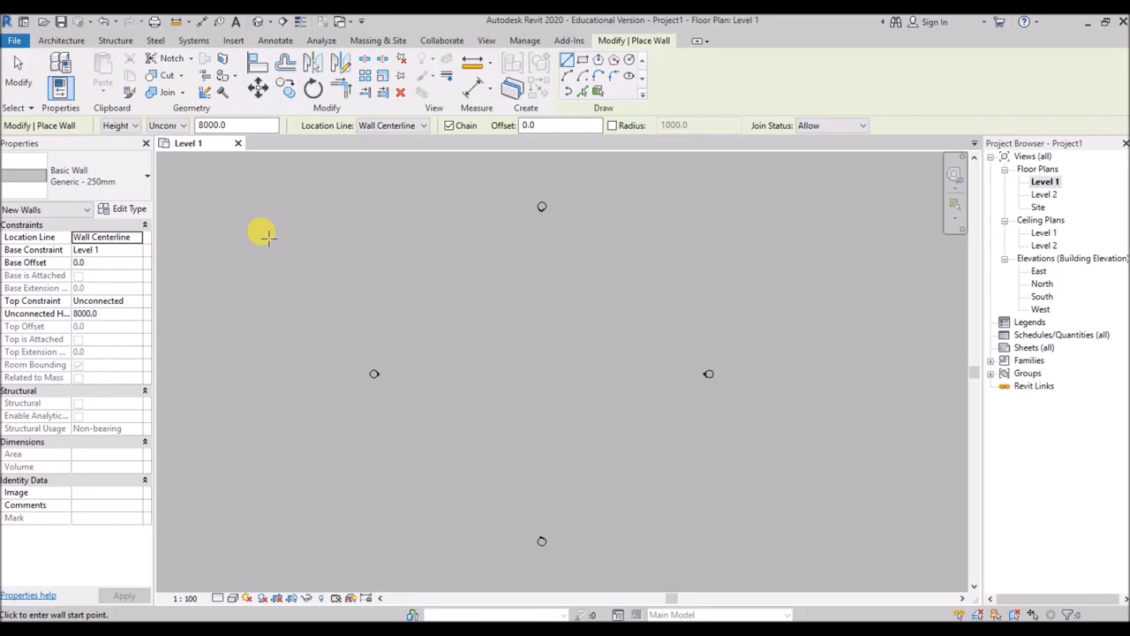
pyautogui.click(177, 126)
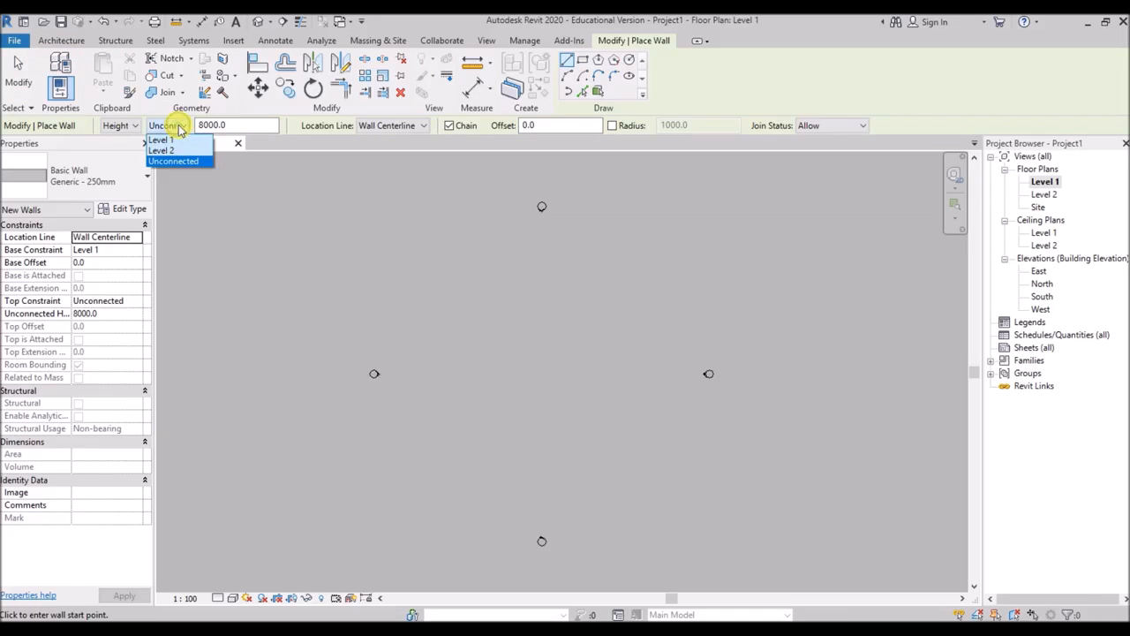
pyautogui.click(180, 149)
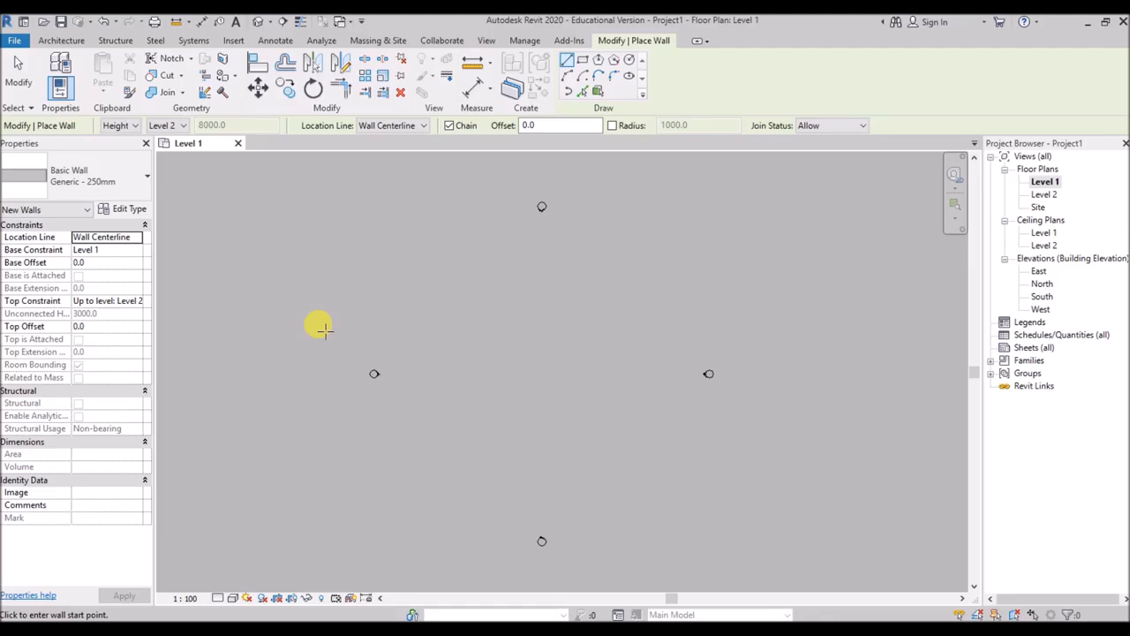
pyautogui.click(177, 162)
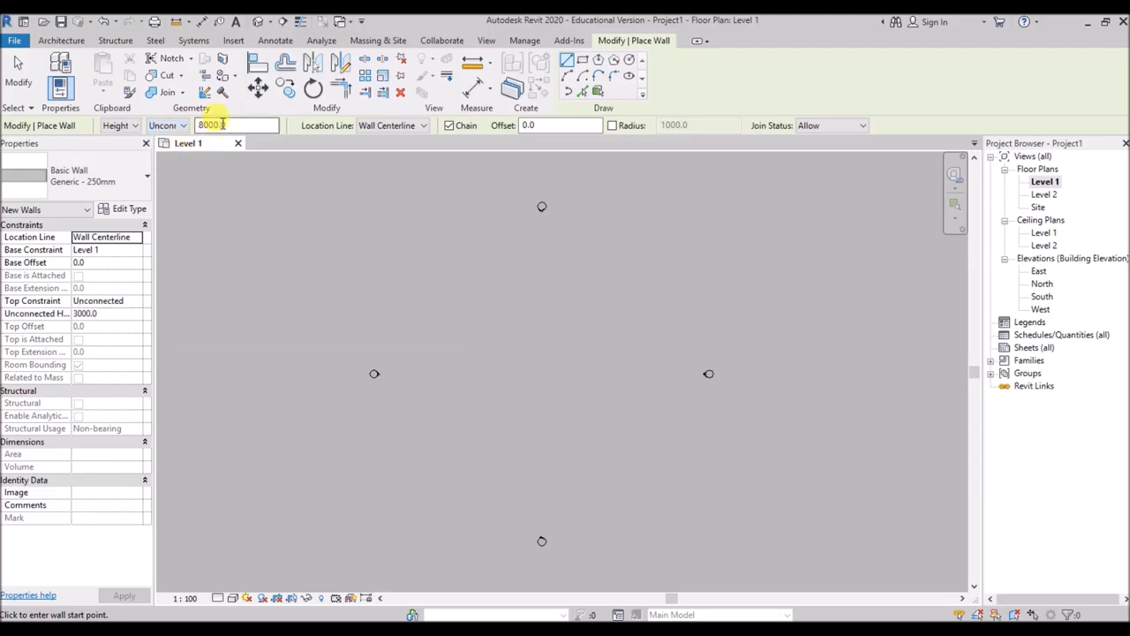
pyautogui.moveTo(239, 125); pyautogui.dragTo(196, 122)
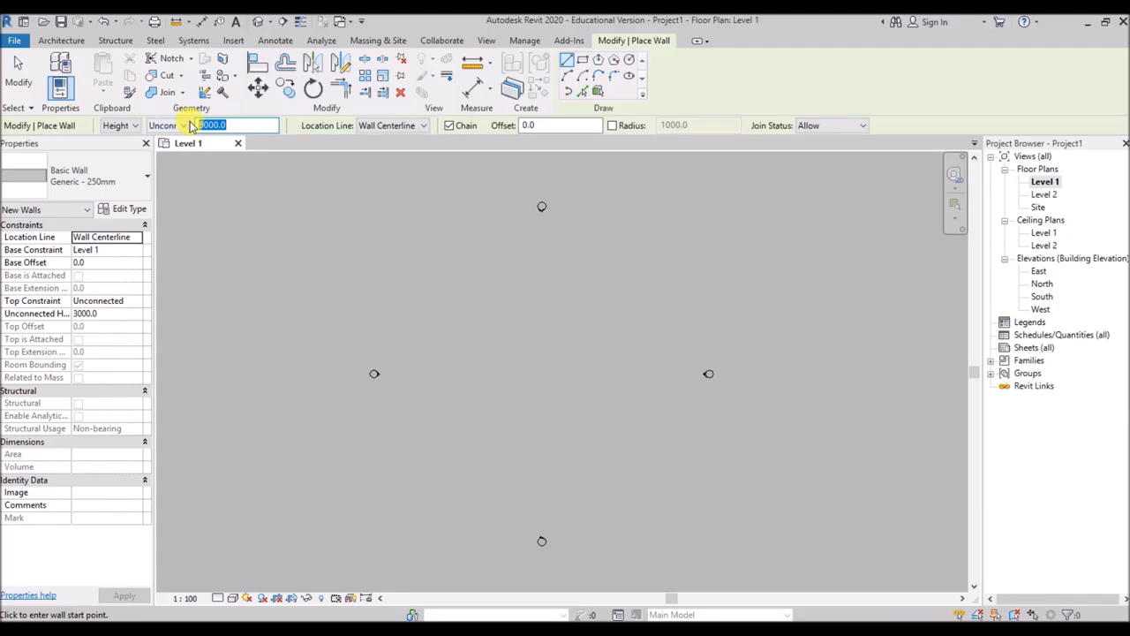
pyautogui.press('Return')
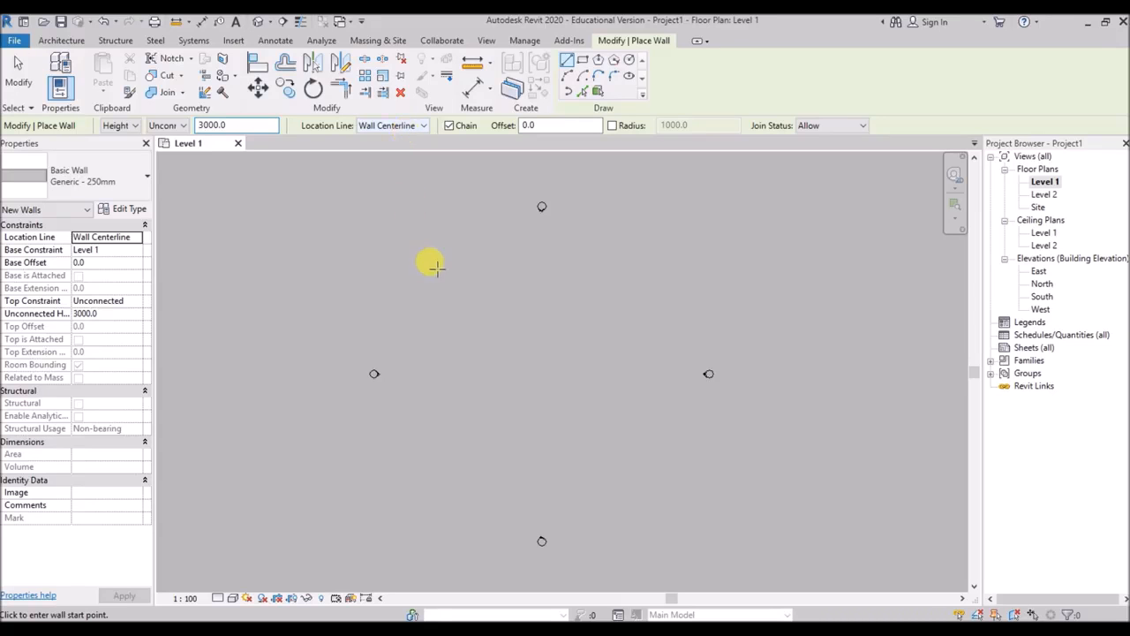
pyautogui.scroll(2, 449, 335)
pyautogui.scroll(2, 569, 393)
pyautogui.click(376, 431)
pyautogui.scroll(4, 371, 455)
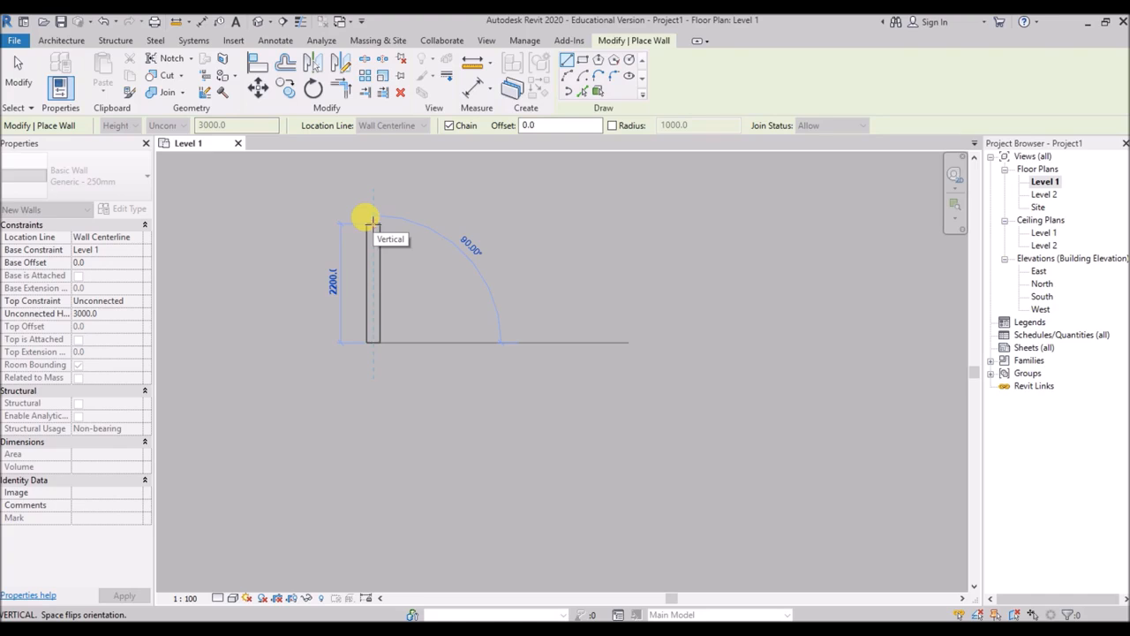
pyautogui.press('Escape')
# Set the location line for new walls to Finish Face: Interior
pyautogui.click(407, 125)
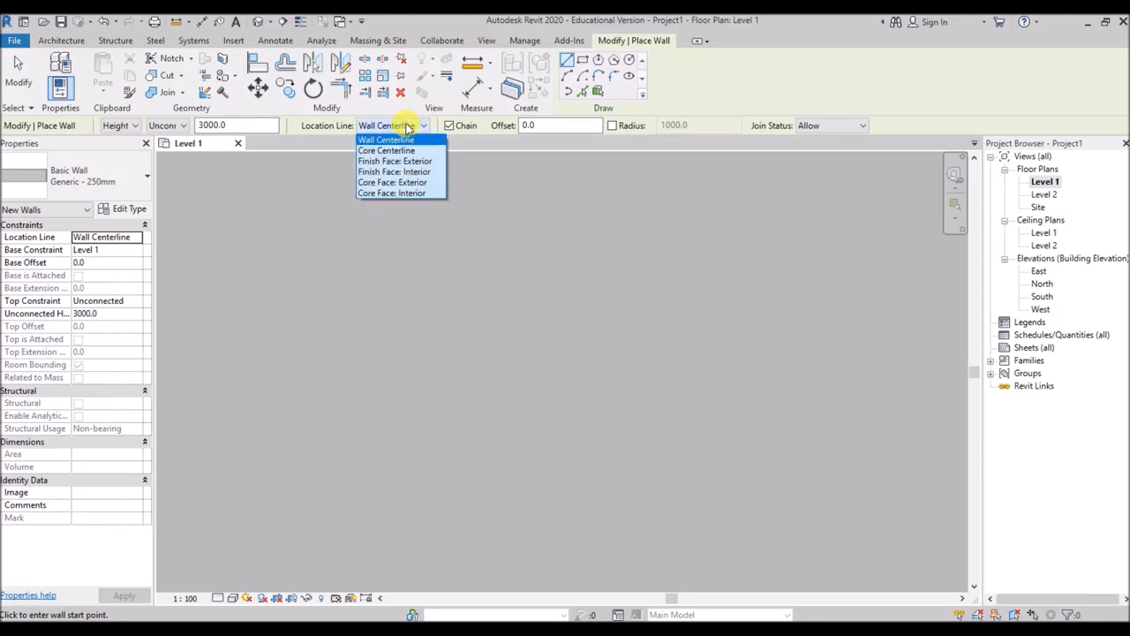
pyautogui.click(401, 171)
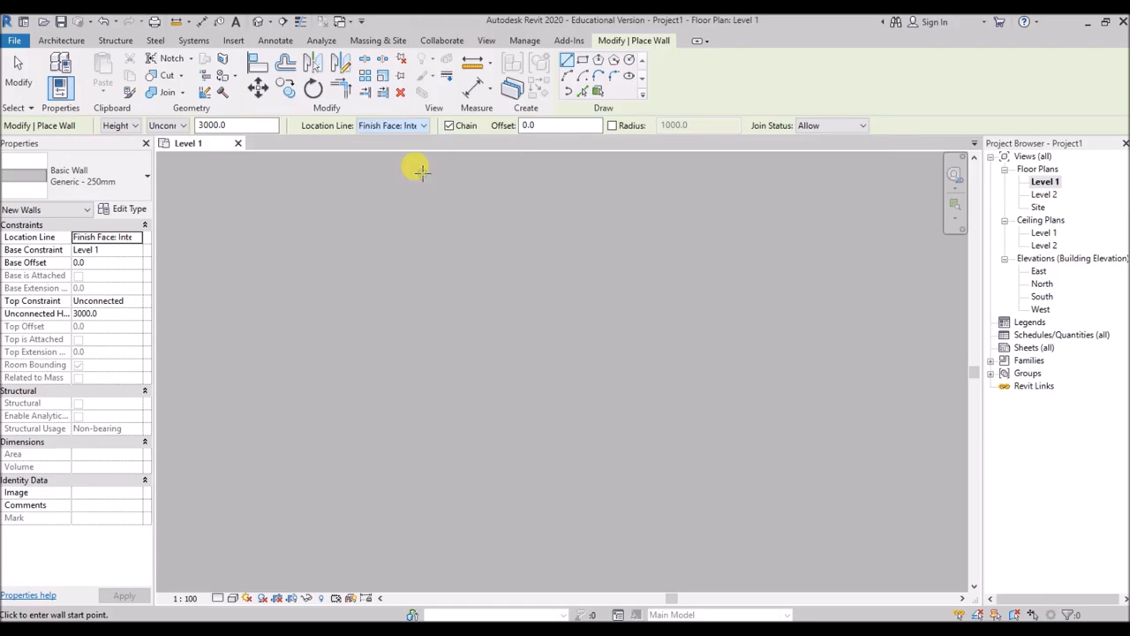
# Draw a closed chain of four walls measuring about 3100 by 3200 mm inside, and end the wall command
pyautogui.click(354, 430)
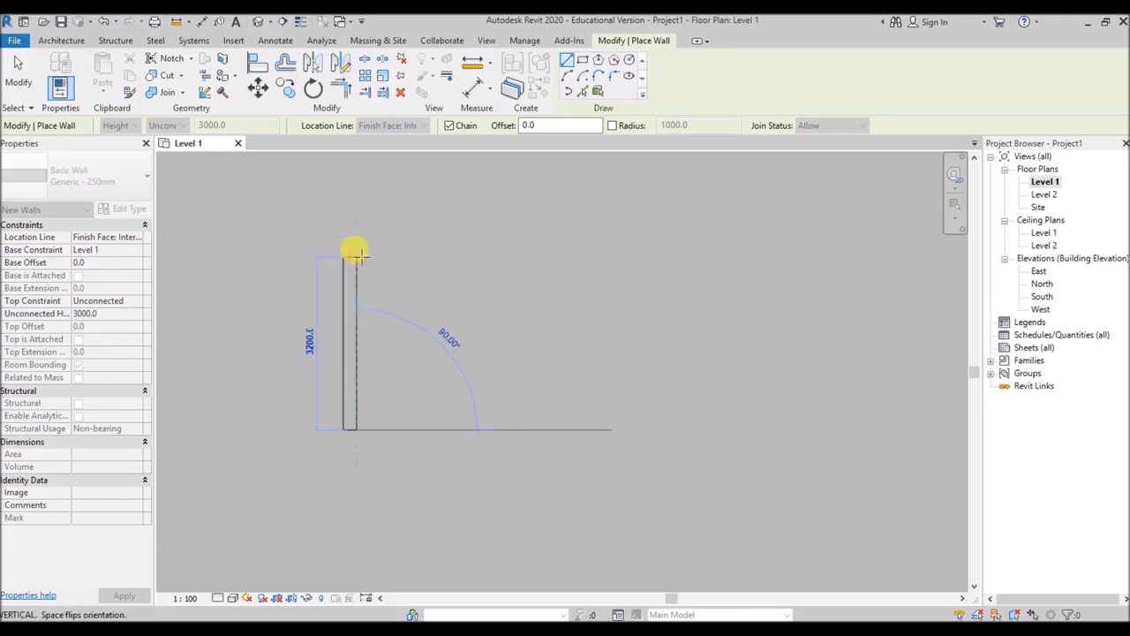
pyautogui.click(357, 255)
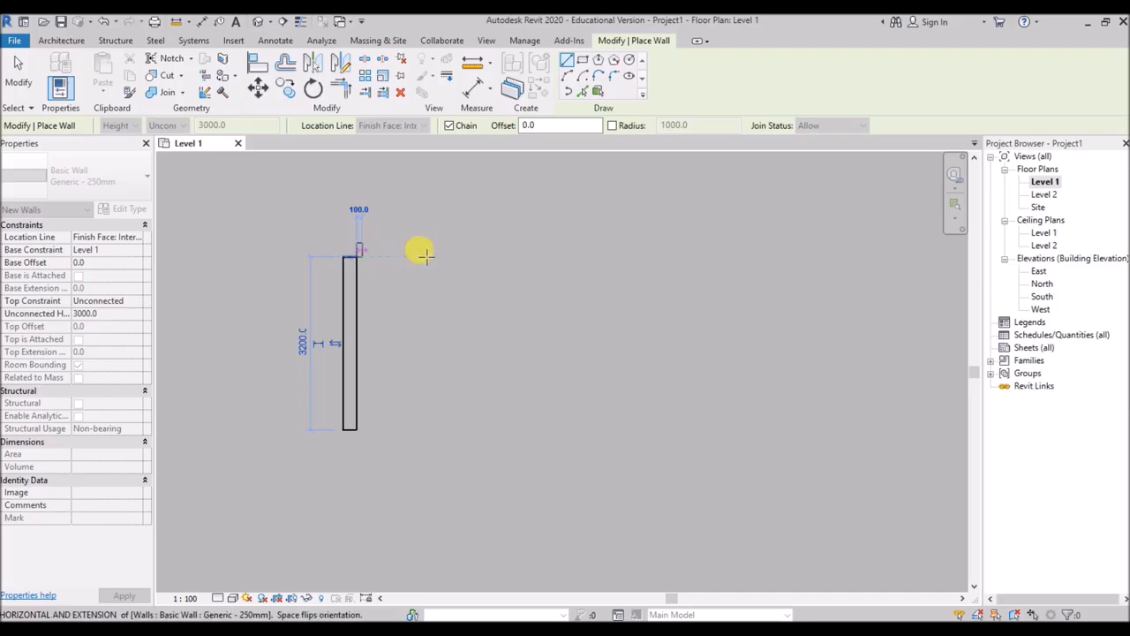
pyautogui.click(521, 256)
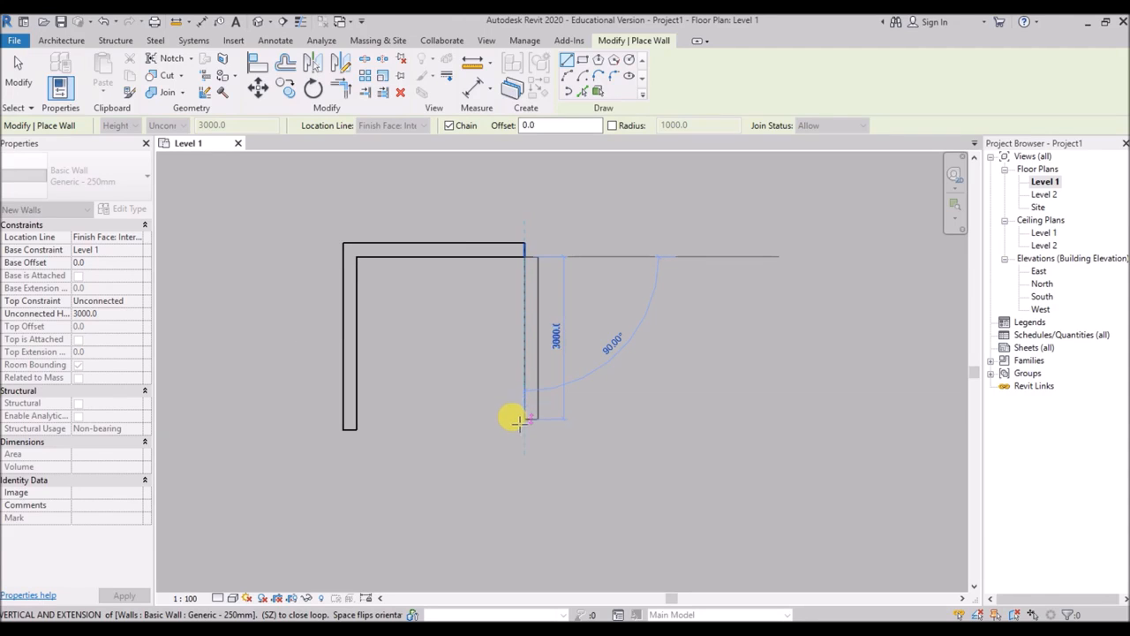
pyautogui.click(522, 430)
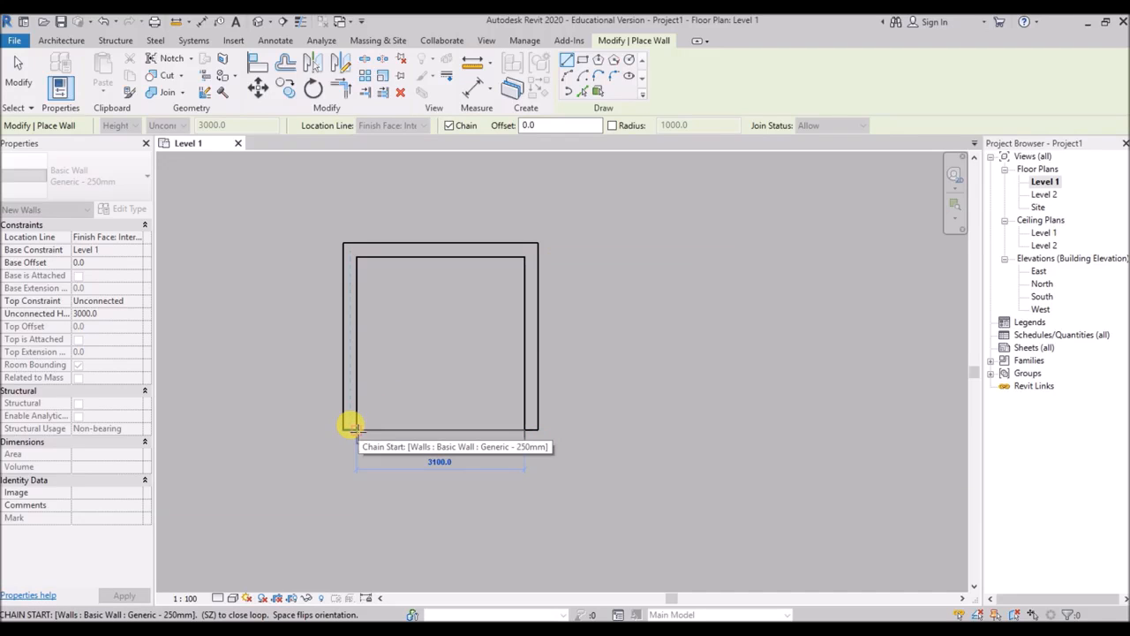
pyautogui.click(351, 426)
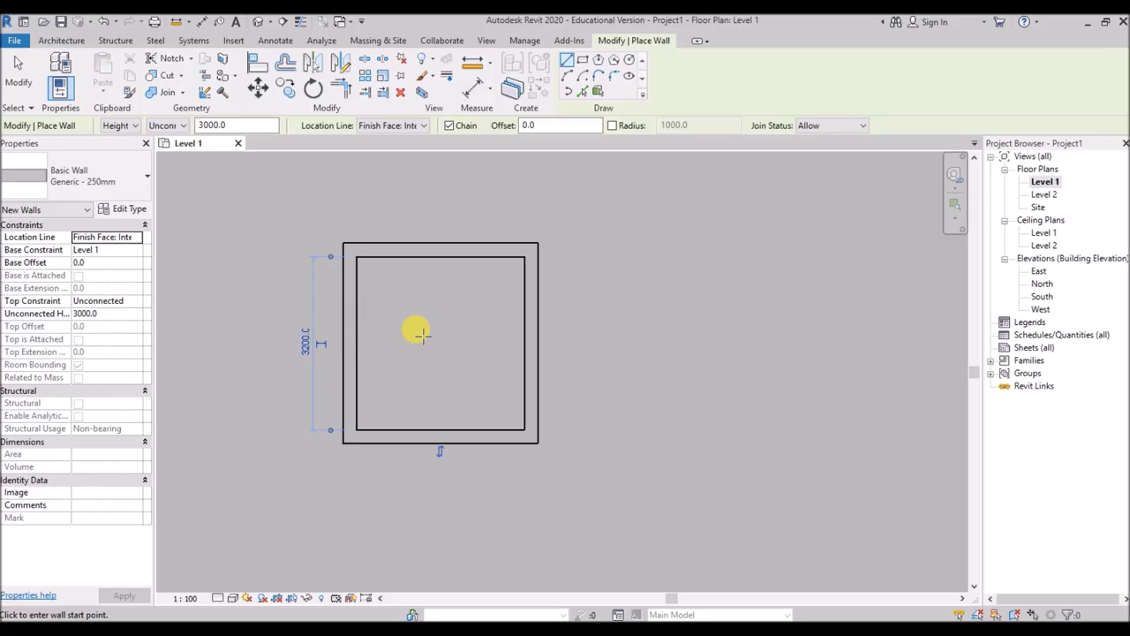
pyautogui.rightClick(430, 333)
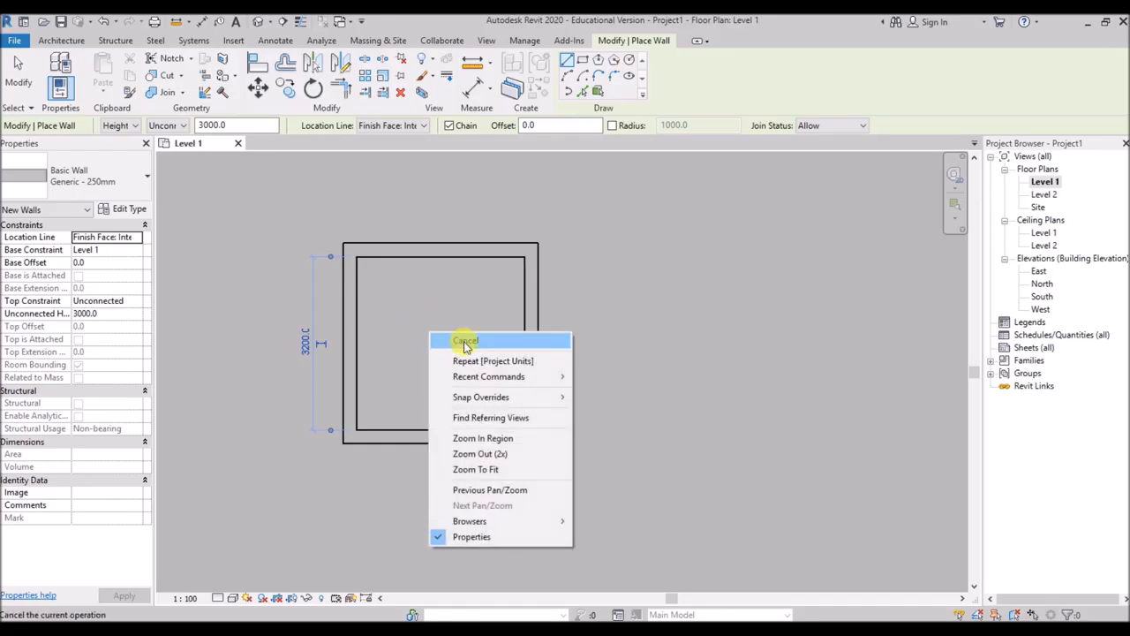
pyautogui.click(465, 342)
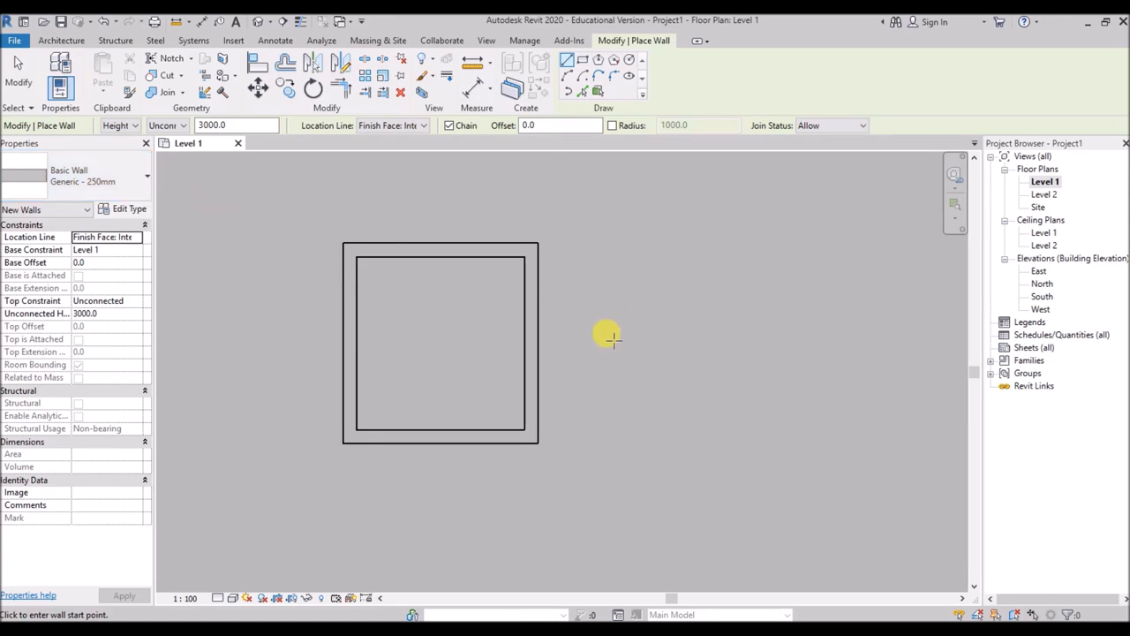
pyautogui.rightClick(588, 290)
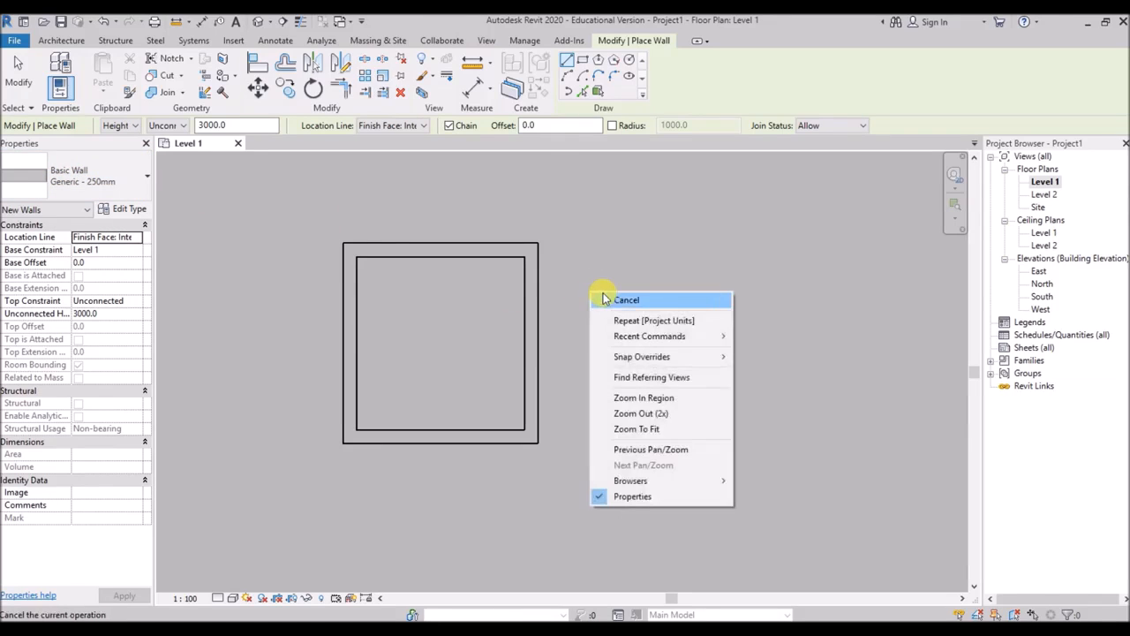
pyautogui.click(625, 300)
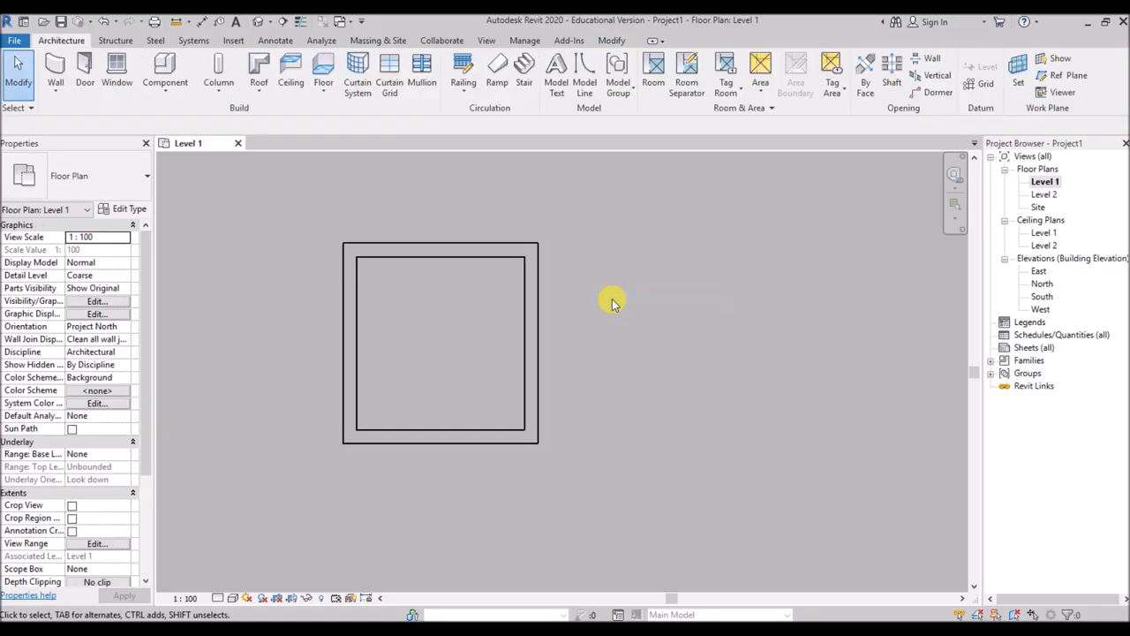
pyautogui.scroll(-1, 579, 364)
pyautogui.scroll(-1, 432, 366)
pyautogui.scroll(1, 427, 345)
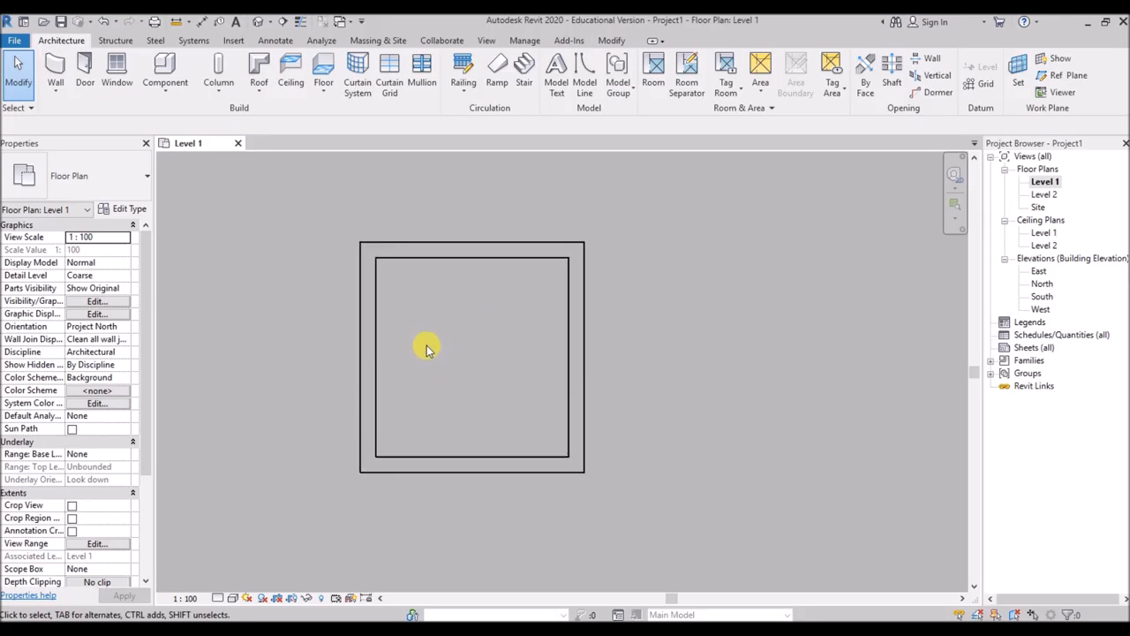
pyautogui.scroll(1, 426, 345)
pyautogui.scroll(3, 427, 346)
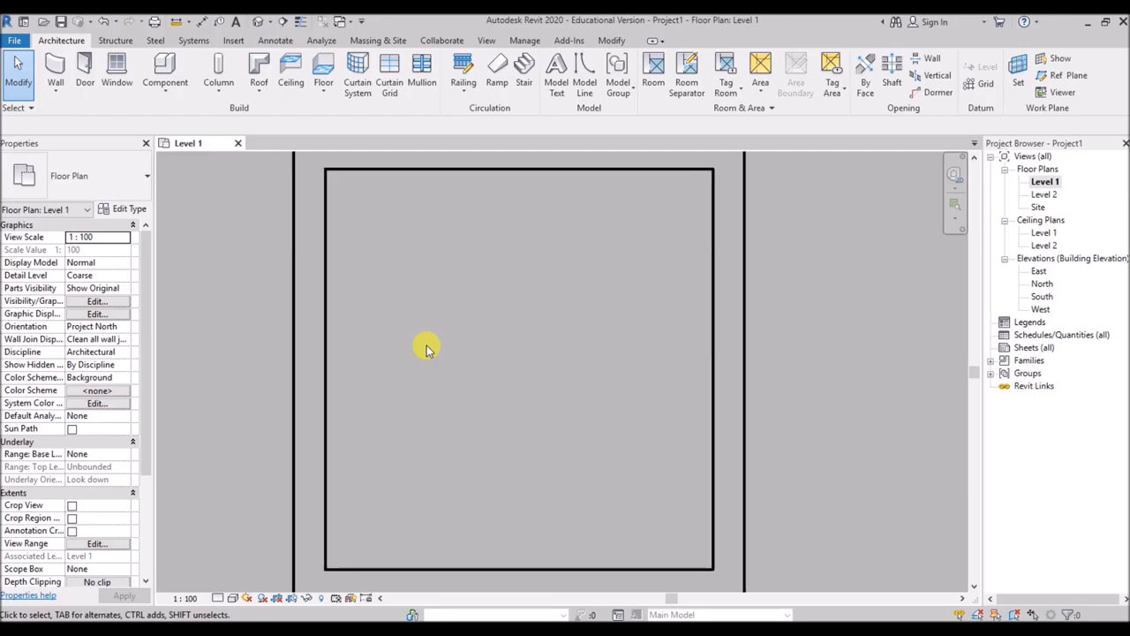
pyautogui.scroll(-1, 427, 345)
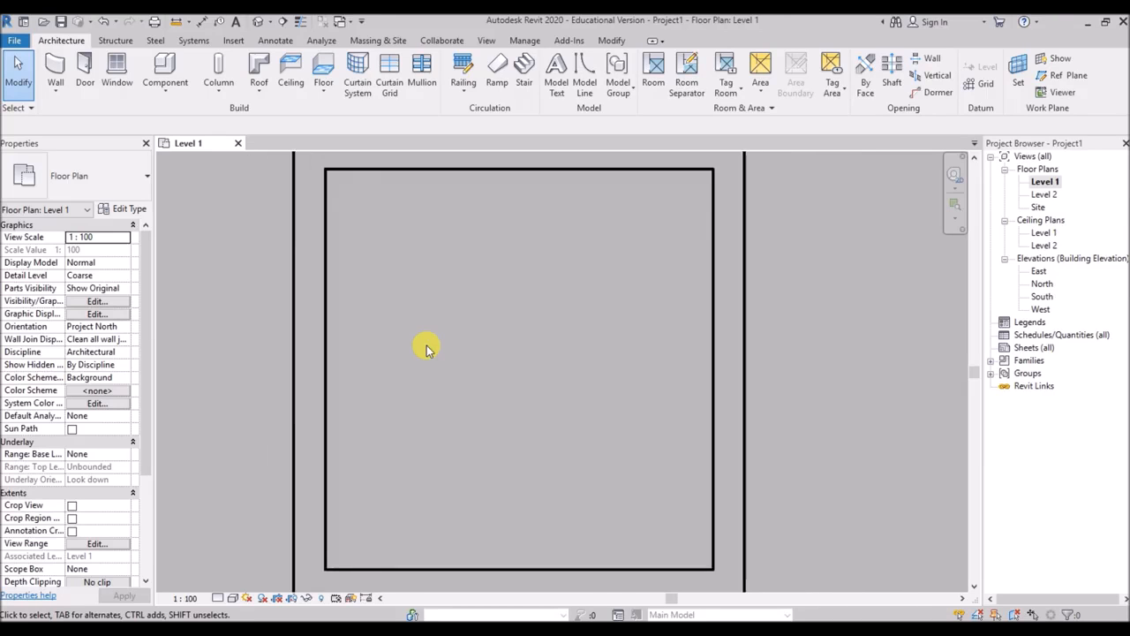
pyautogui.scroll(-1, 426, 346)
pyautogui.scroll(-1, 426, 346)
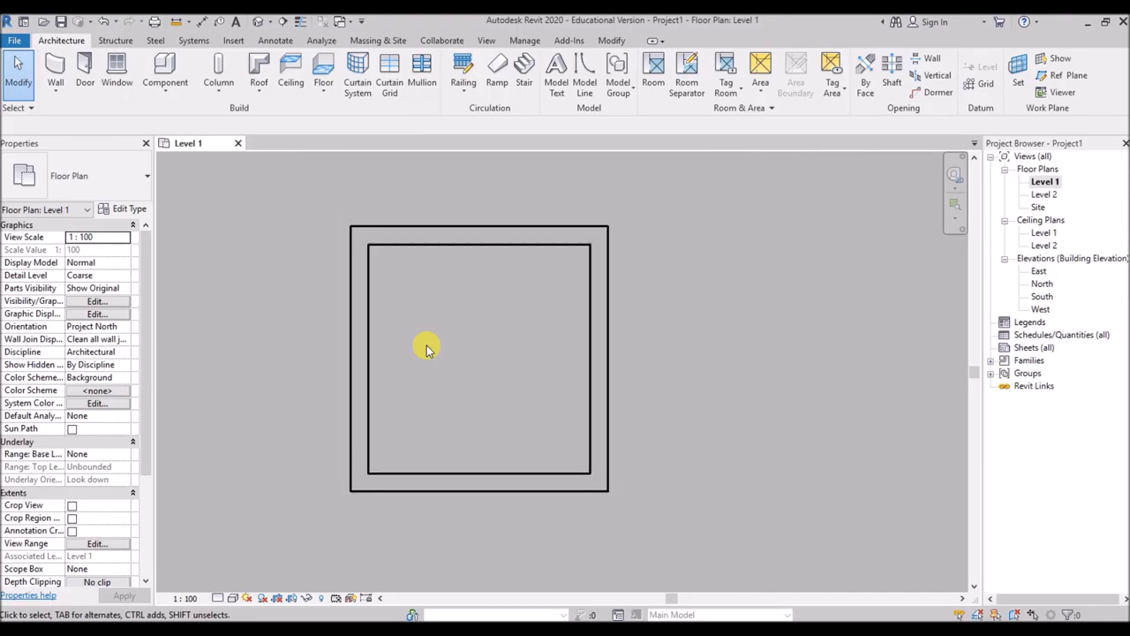
pyautogui.scroll(-1, 427, 345)
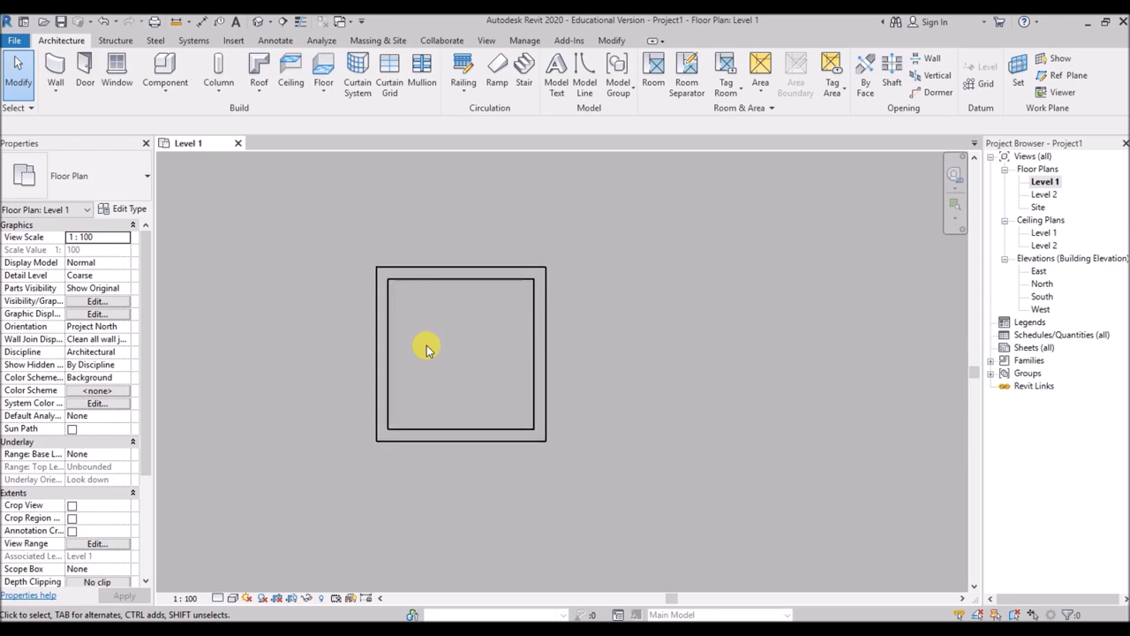
# Select all four walls of the small square room and delete them
pyautogui.moveTo(454, 373); pyautogui.dragTo(533, 366, button='middle')
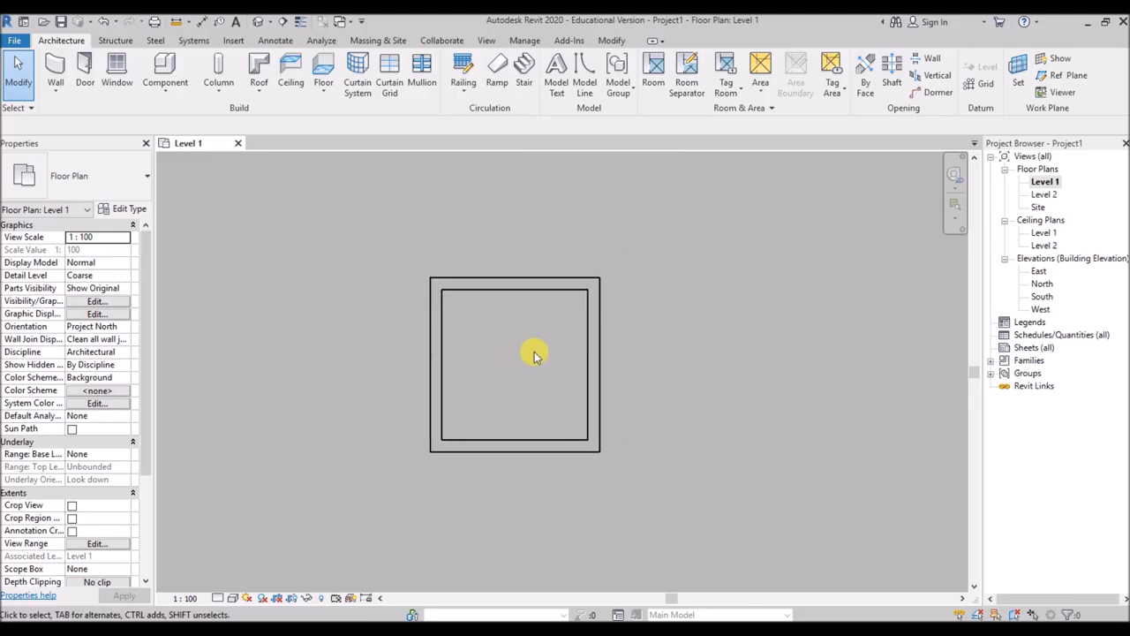
pyautogui.moveTo(654, 226); pyautogui.dragTo(380, 478)
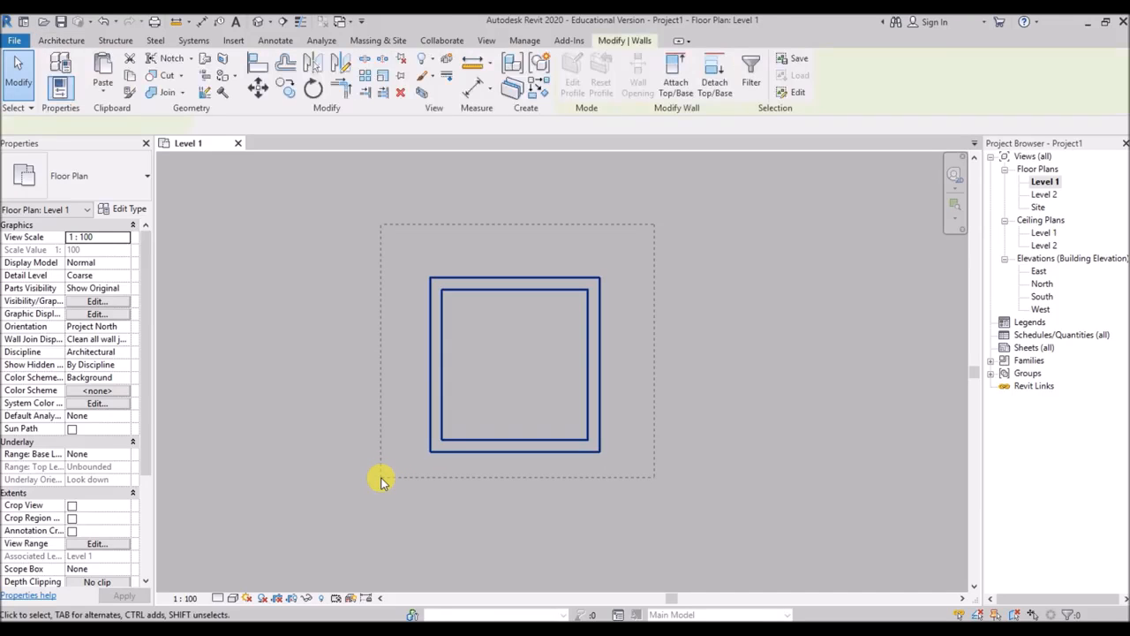
pyautogui.click(400, 94)
# Draw a rectangle of Generic - 250mm walls about 11950 by 11750 mm inside between the elevation markers, and end the wall command
pyautogui.scroll(-3, 449, 393)
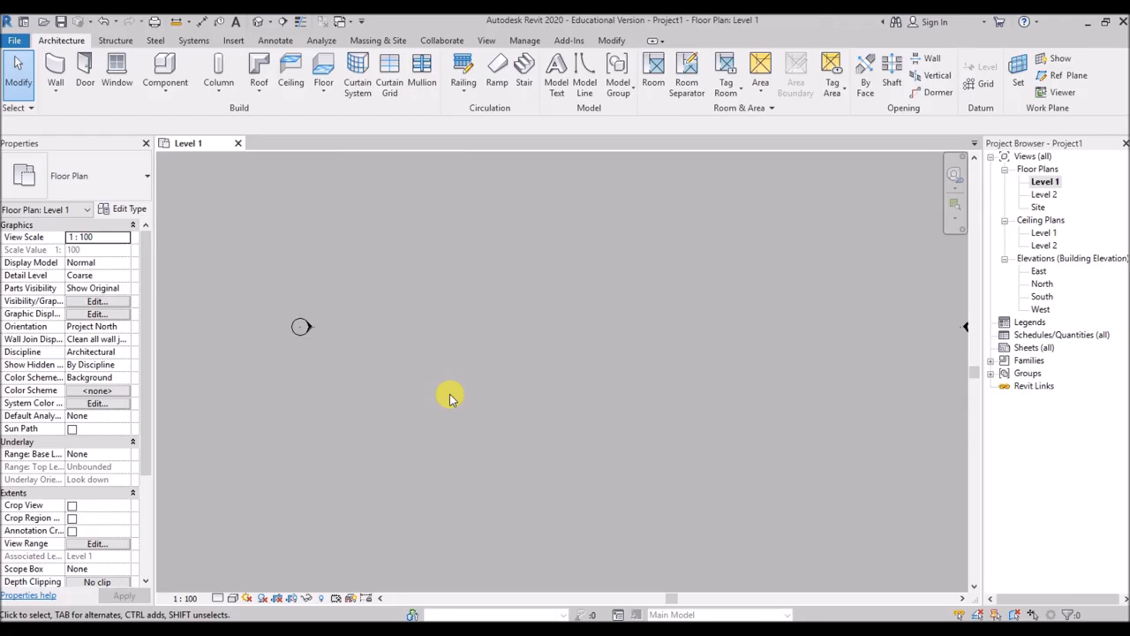
pyautogui.click(56, 75)
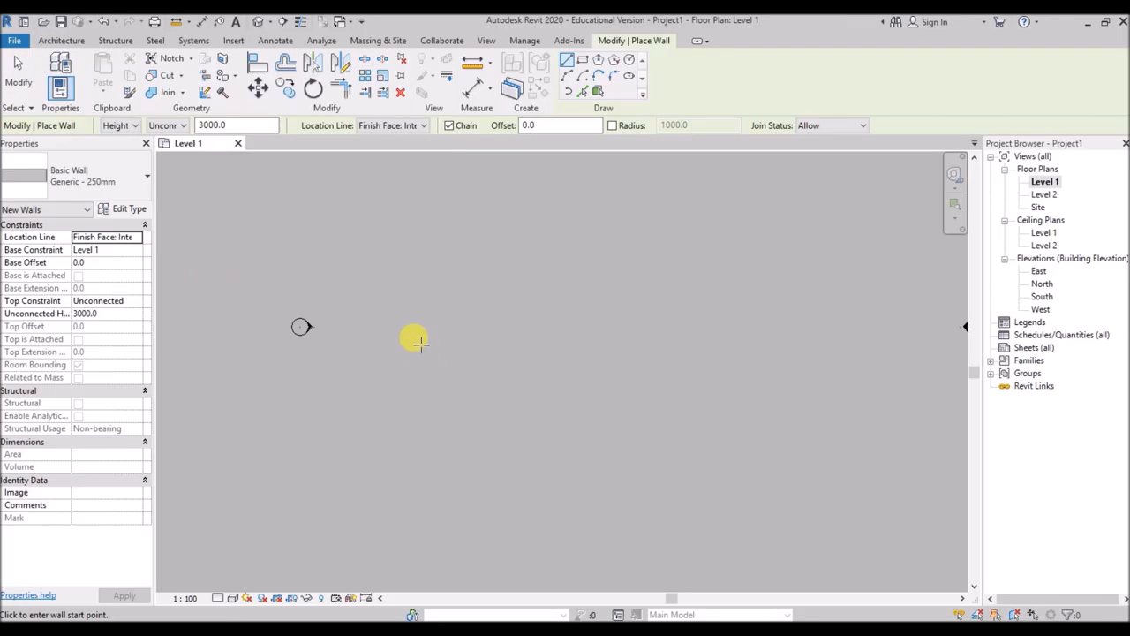
pyautogui.click(582, 62)
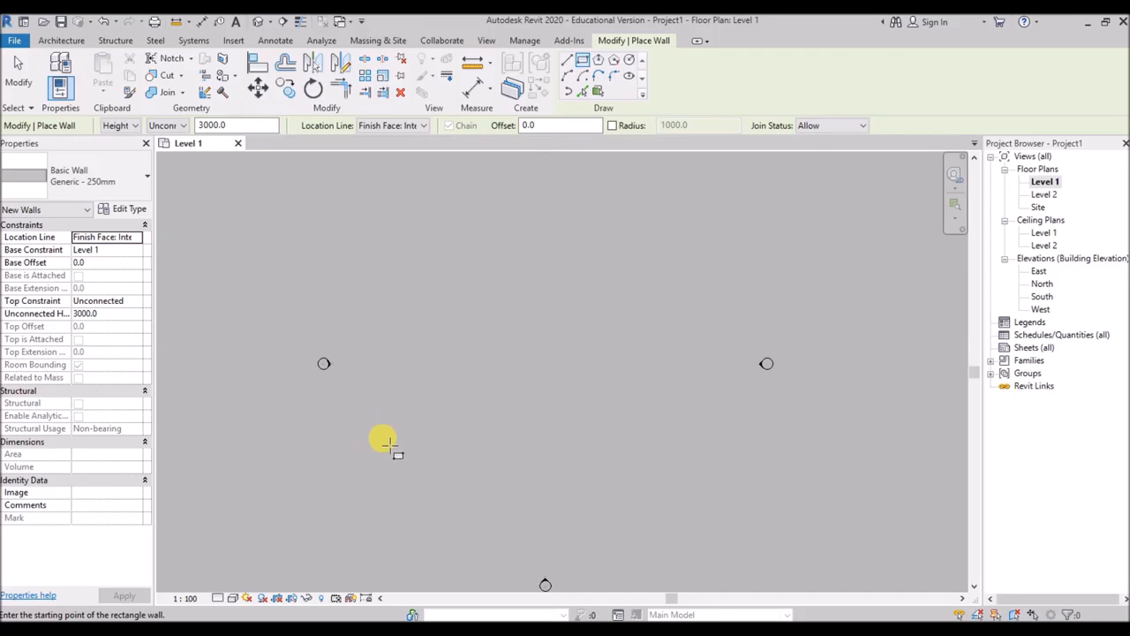
pyautogui.click(422, 438)
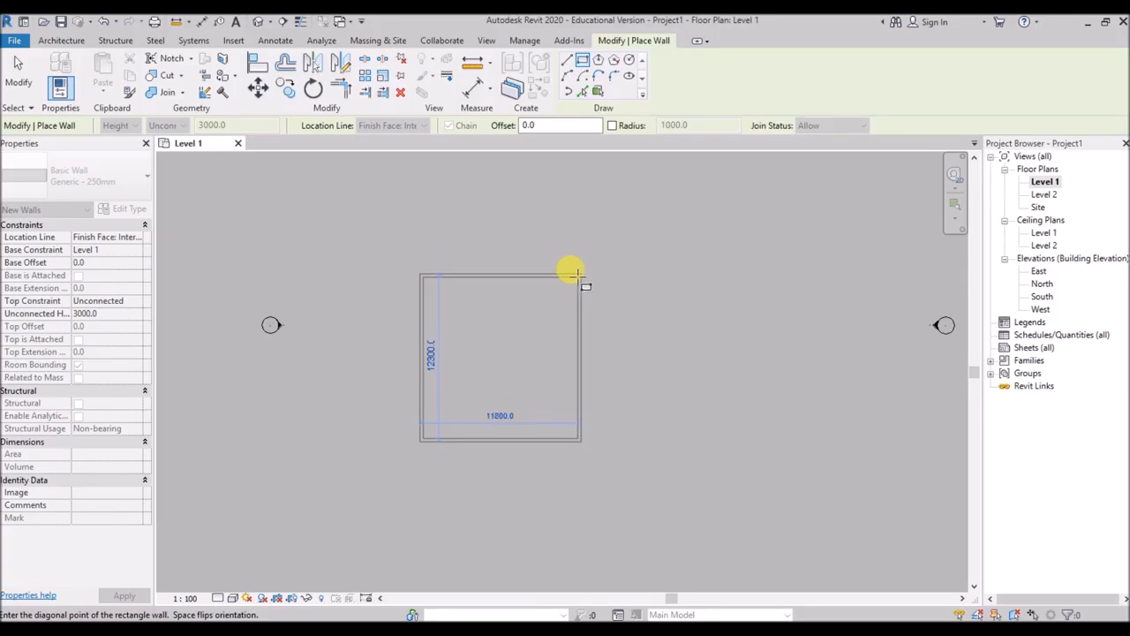
pyautogui.click(578, 278)
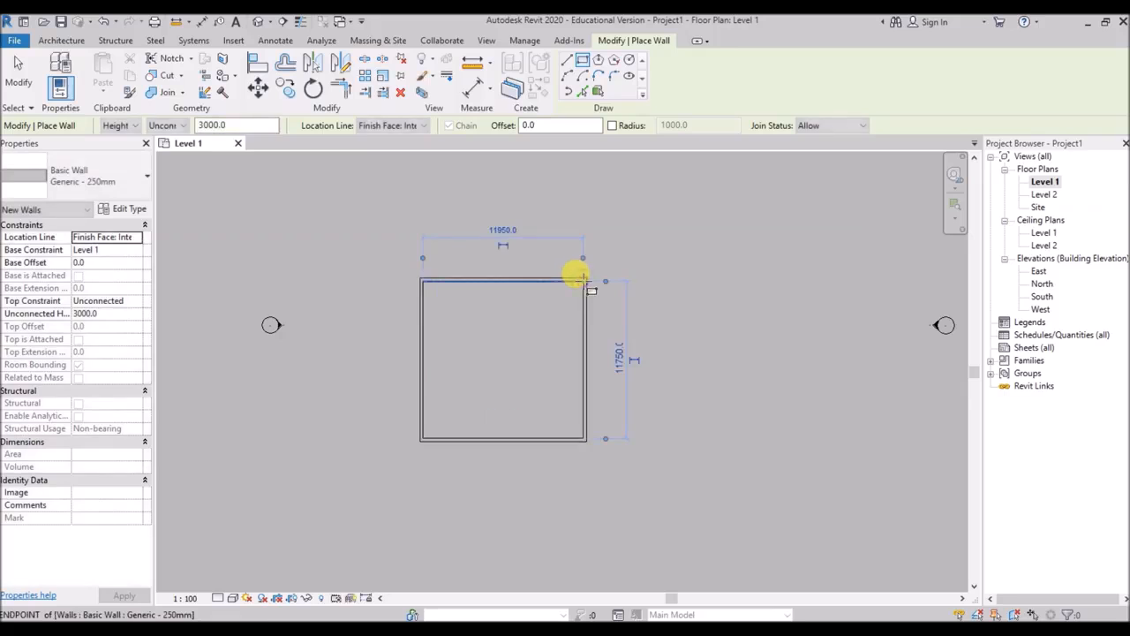
pyautogui.scroll(2, 494, 217)
pyautogui.scroll(1, 466, 263)
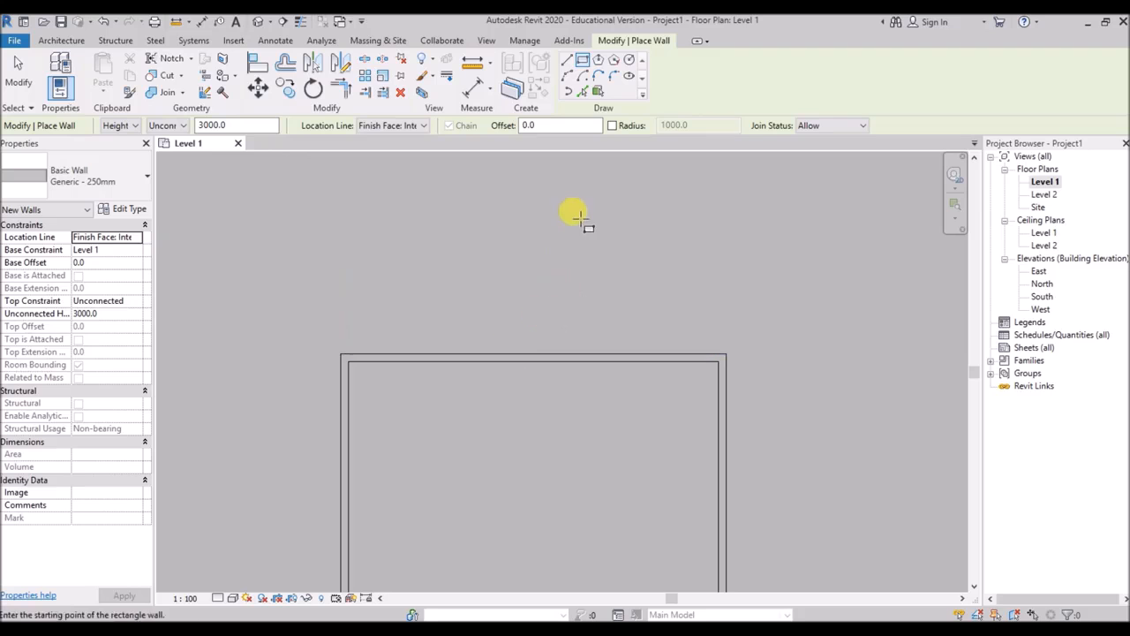
pyautogui.rightClick(468, 217)
pyautogui.click(520, 221)
# Select the upper horizontal wall and set its inside distance to the lower wall to 13000 mm
pyautogui.scroll(-2, 518, 300)
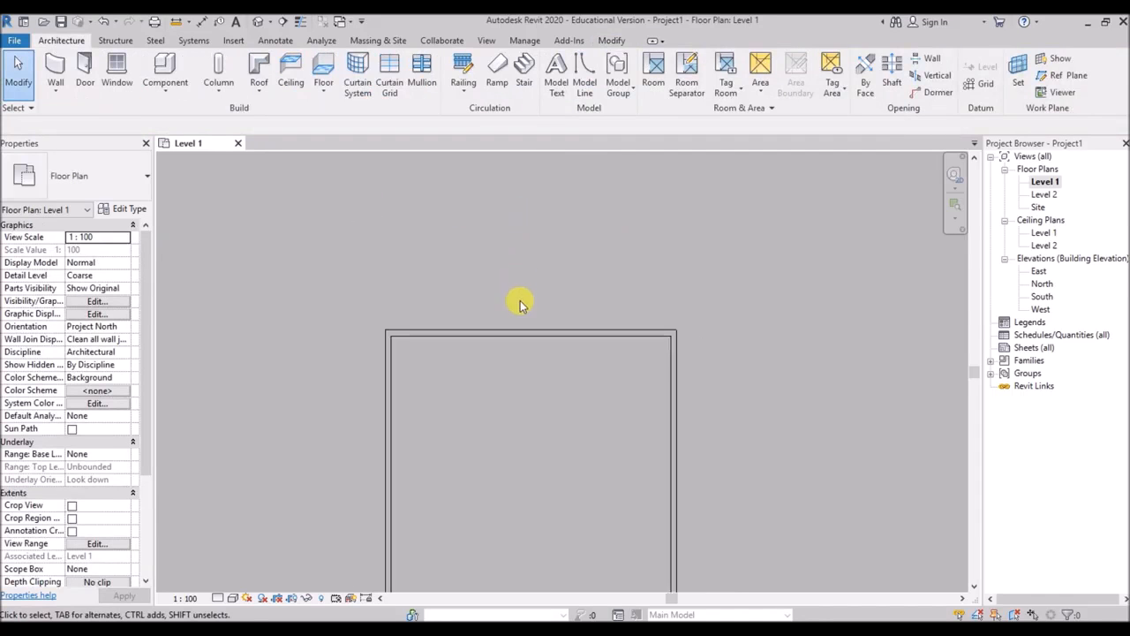
pyautogui.click(529, 314)
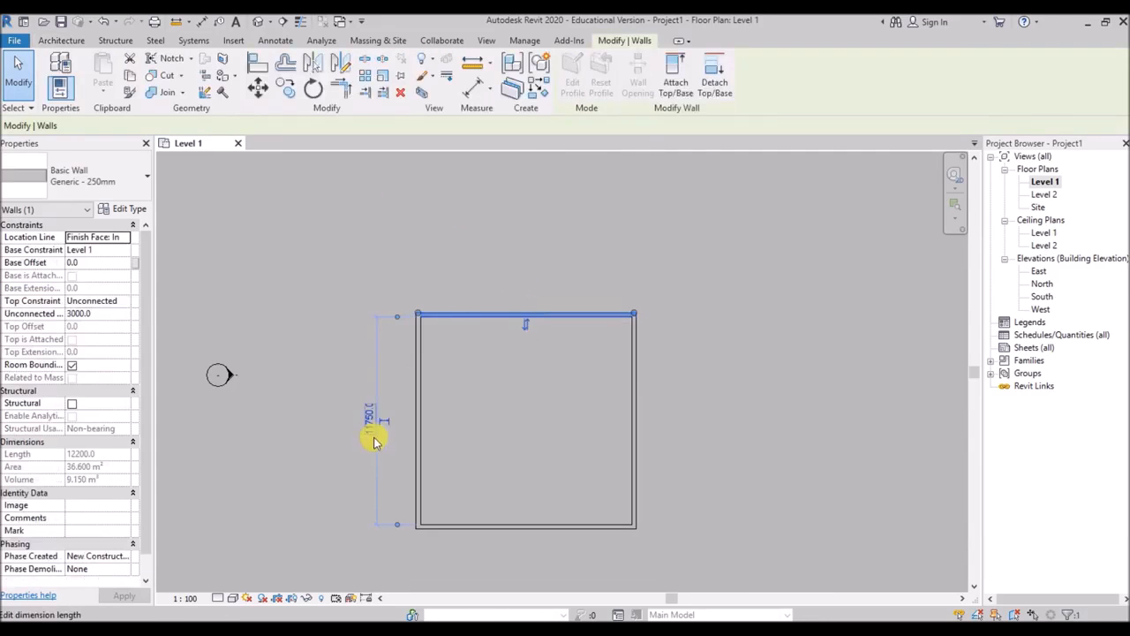
pyautogui.scroll(2, 374, 415)
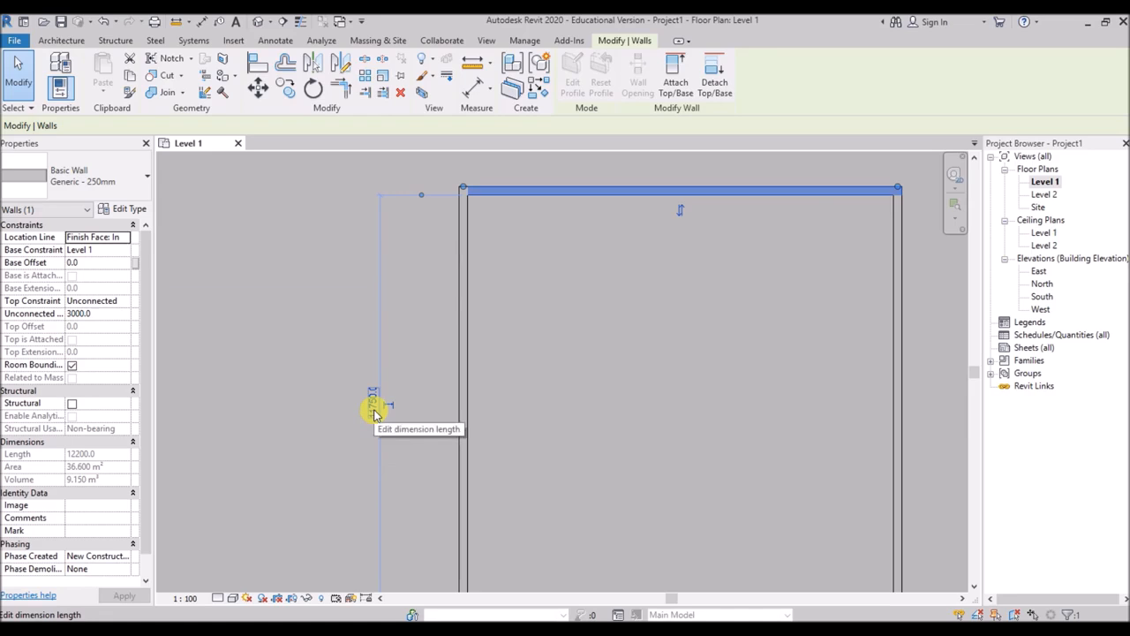
pyautogui.click(374, 412)
pyautogui.write('13000')
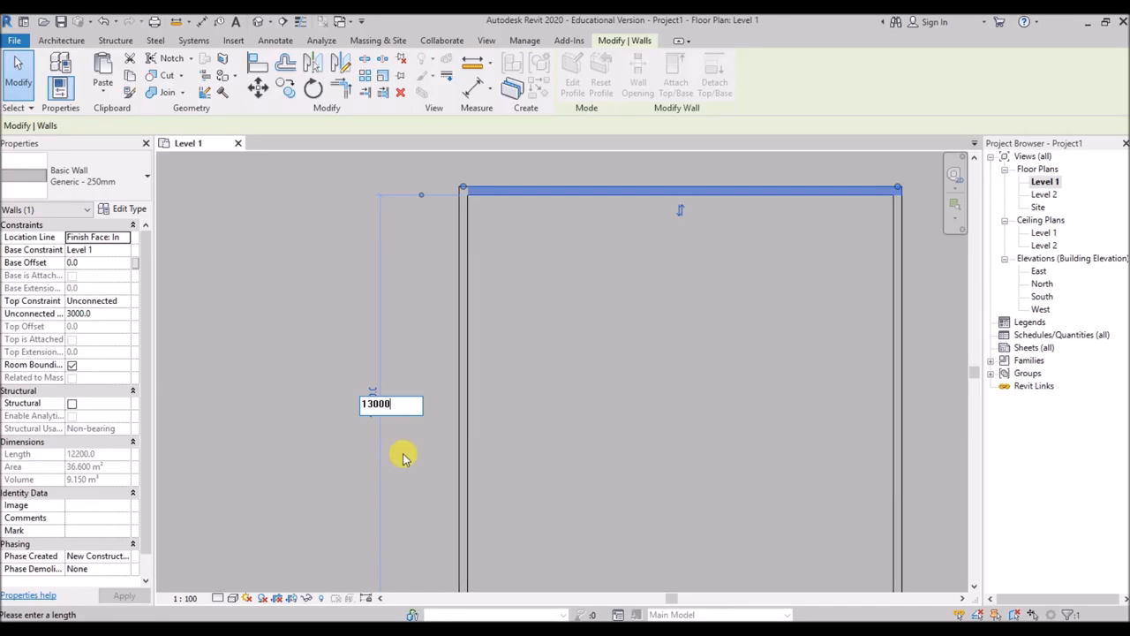
pyautogui.press('Return')
pyautogui.scroll(-4, 402, 316)
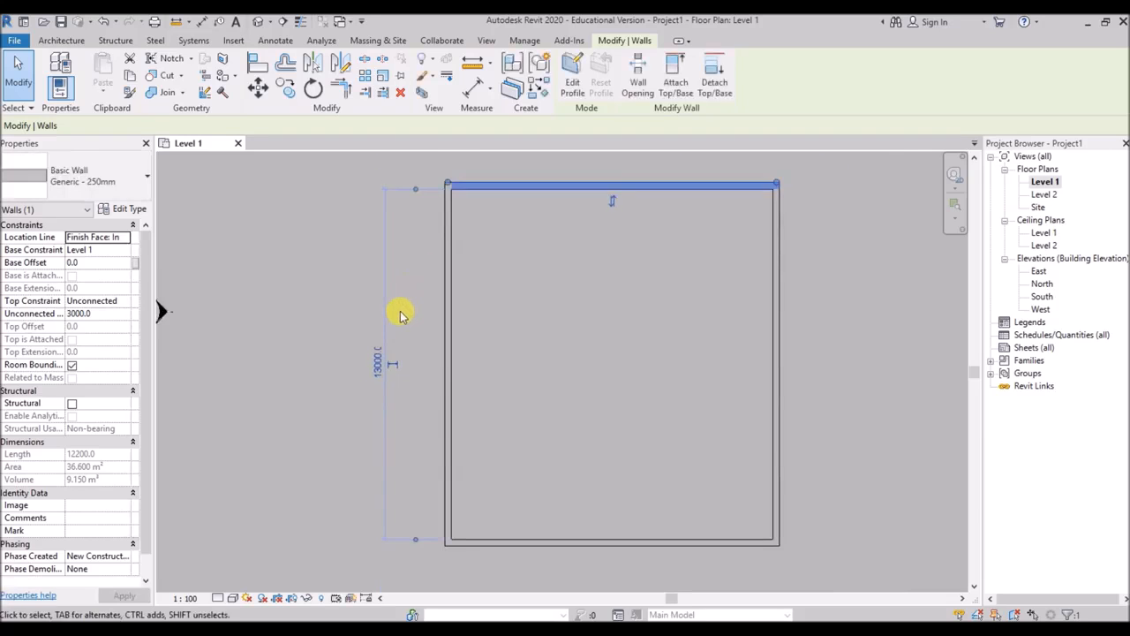
# Select the left vertical wall, set its inside distance to the right wall to 12000 mm, and clear the selection
pyautogui.scroll(-1, 497, 353)
pyautogui.click(442, 399)
pyautogui.scroll(1, 551, 527)
pyautogui.click(535, 504)
pyautogui.write('12000')
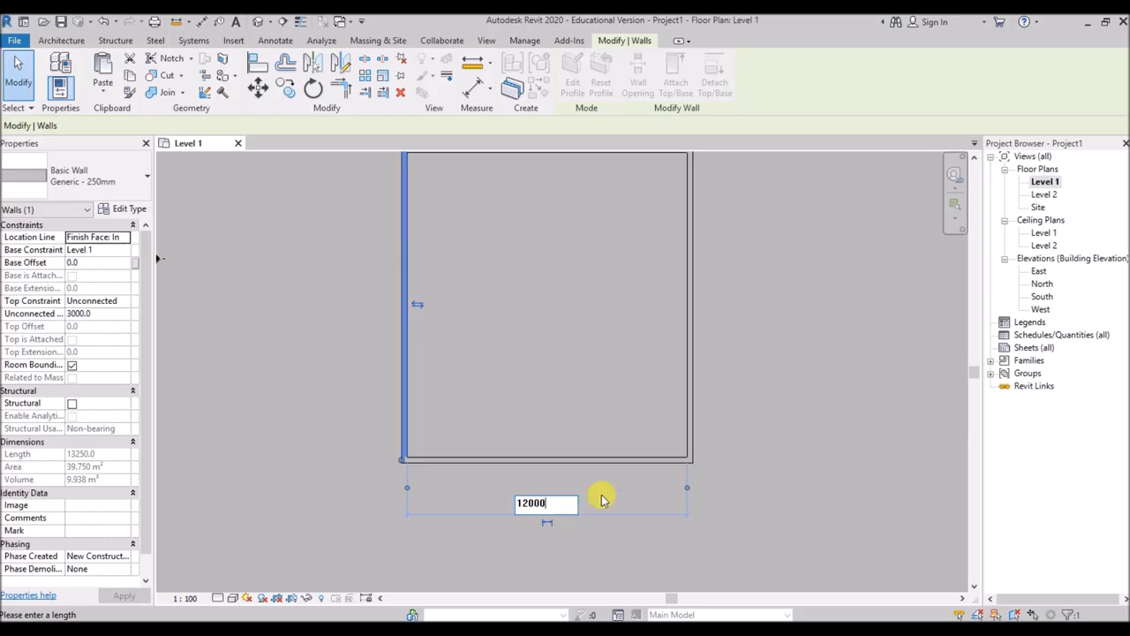
pyautogui.press('Return')
pyautogui.scroll(-1, 536, 433)
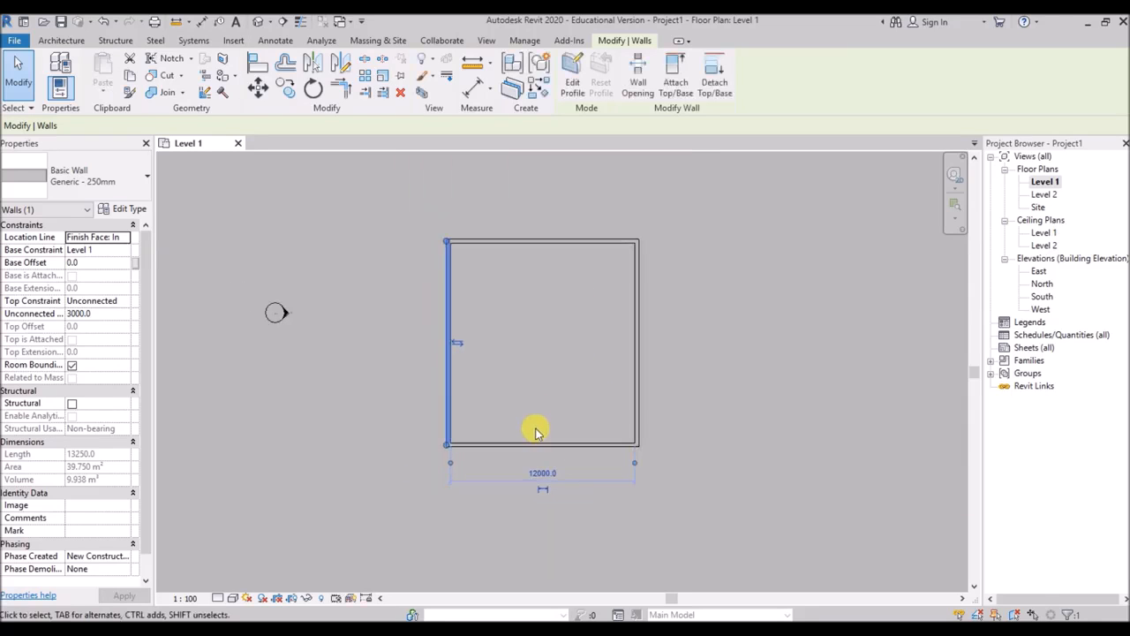
pyautogui.click(562, 324)
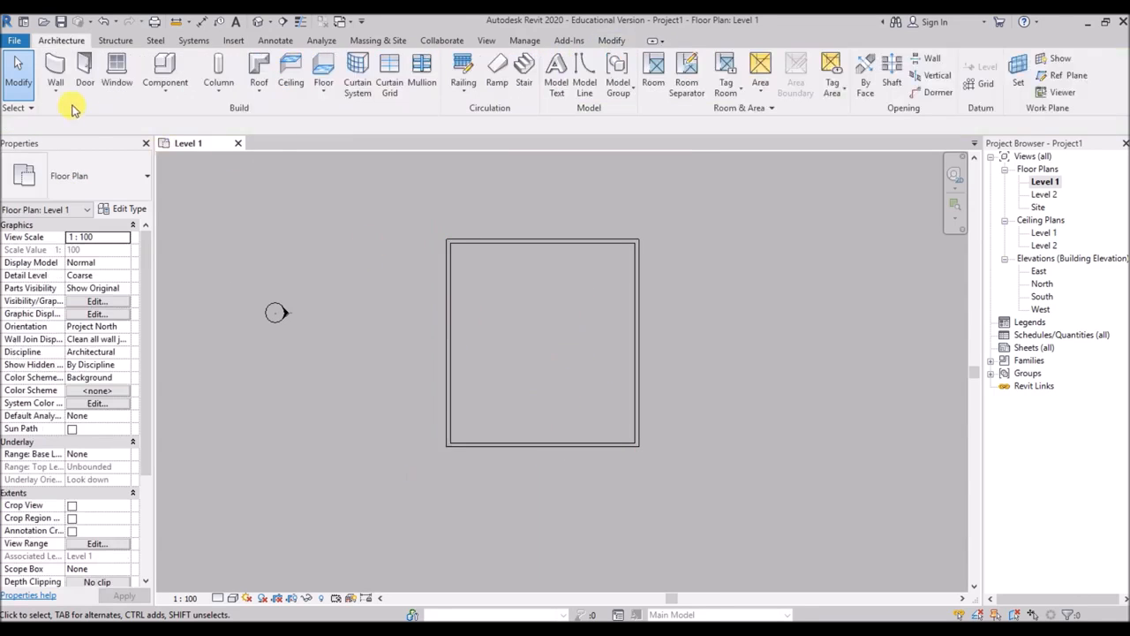
# Draw a Generic - 250mm wall about 2200 mm up from the lower wall, about 5200 mm from the right wall, and continue it horizontally to the right wall
pyautogui.click(56, 72)
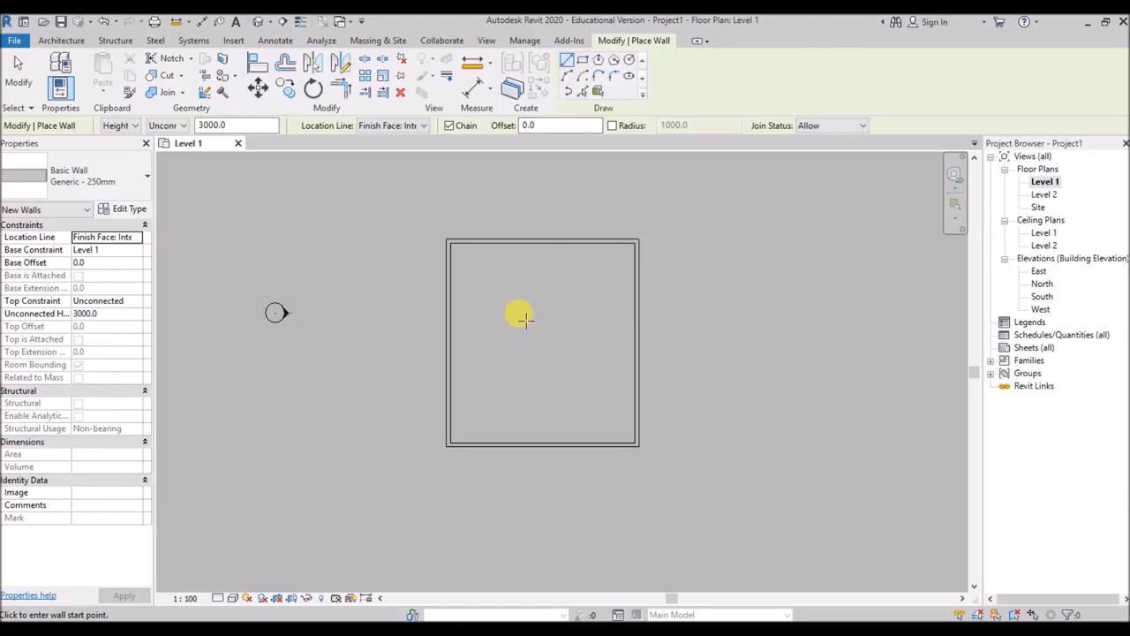
pyautogui.scroll(2, 562, 434)
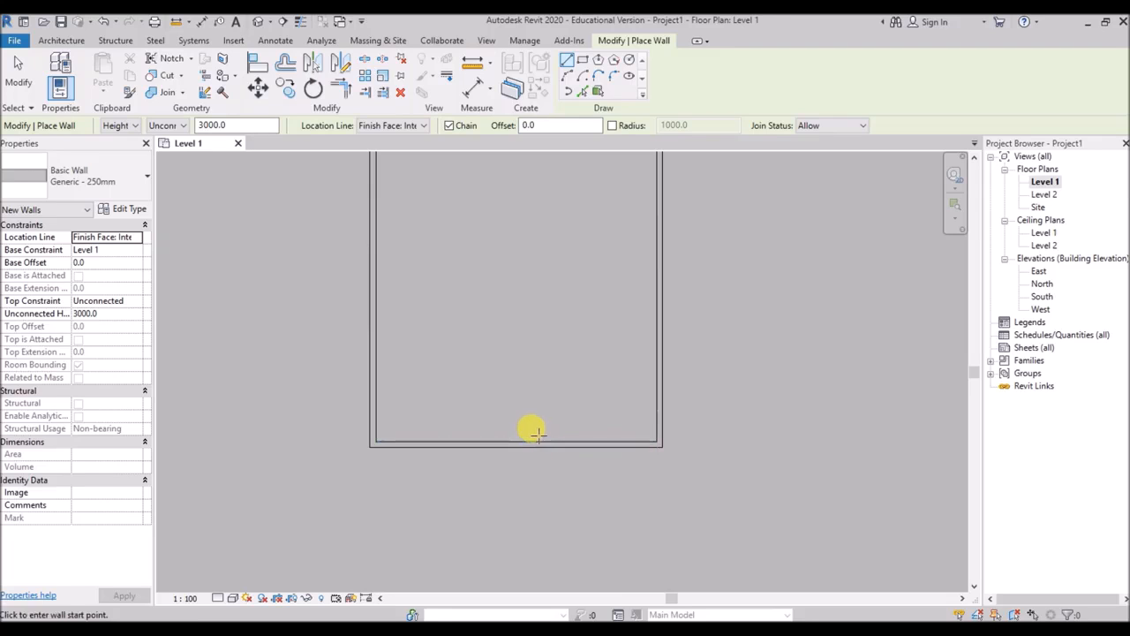
pyautogui.click(534, 438)
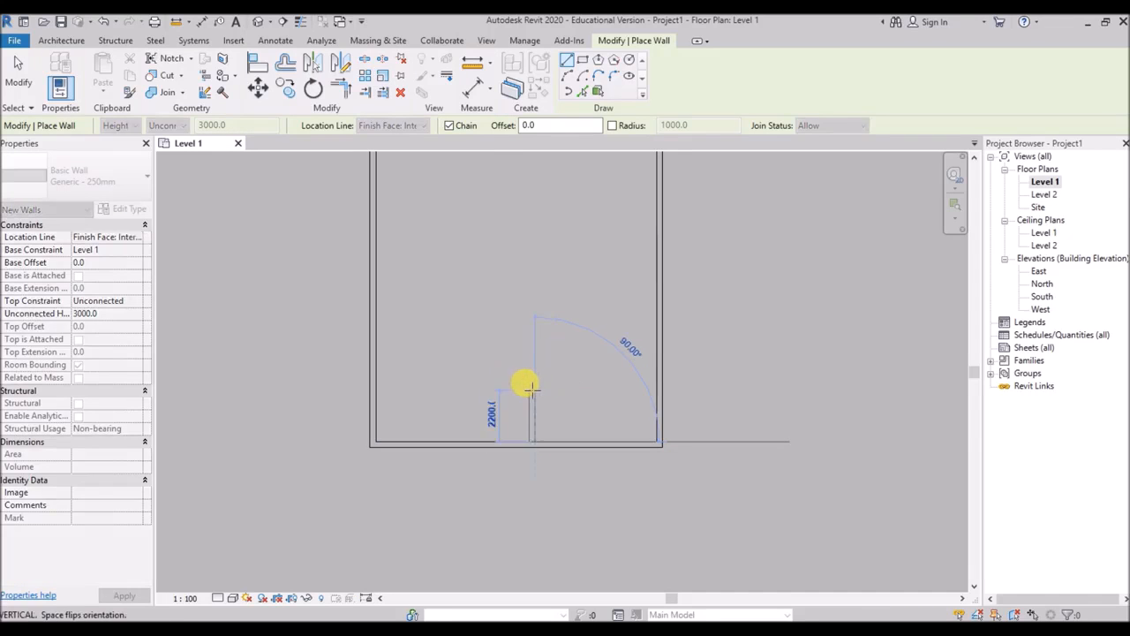
pyautogui.click(533, 390)
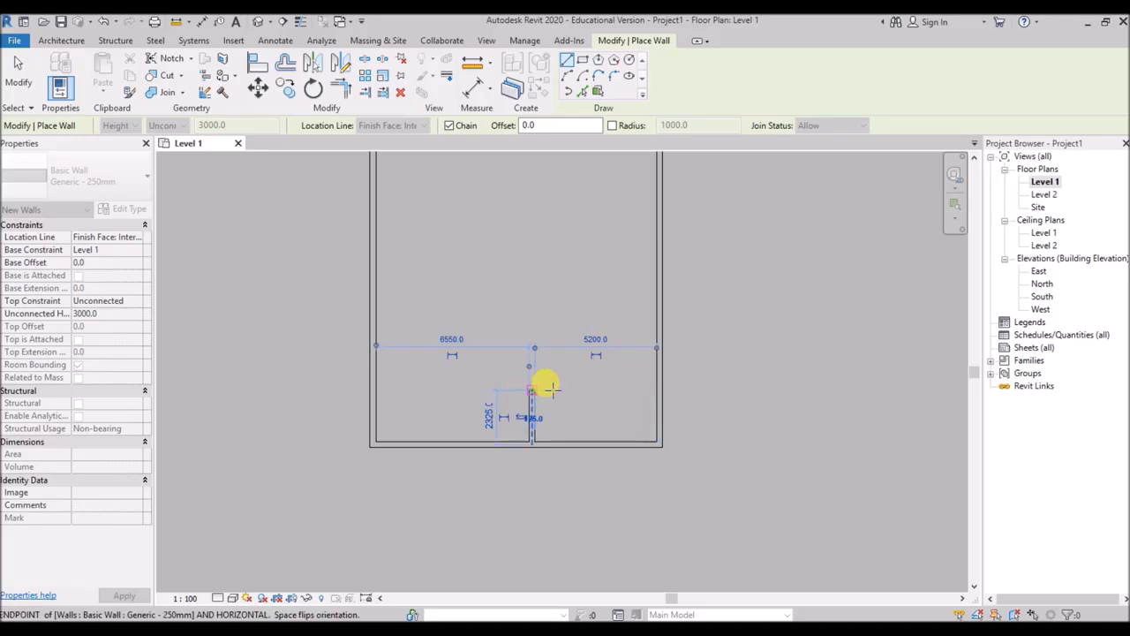
pyautogui.click(656, 389)
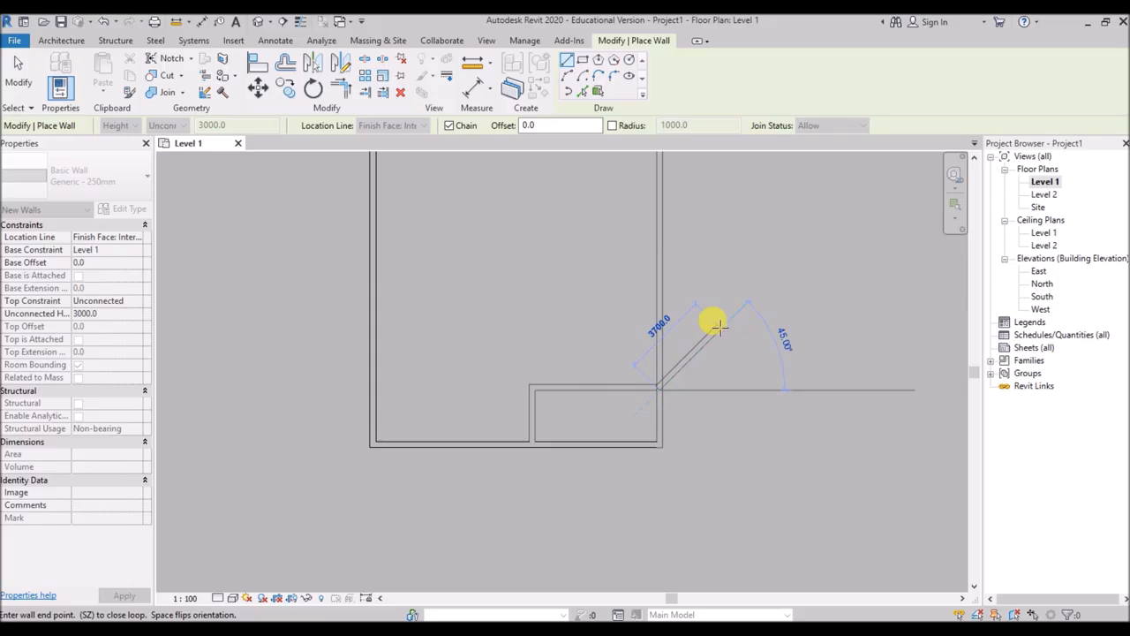
pyautogui.rightClick(719, 327)
pyautogui.click(758, 330)
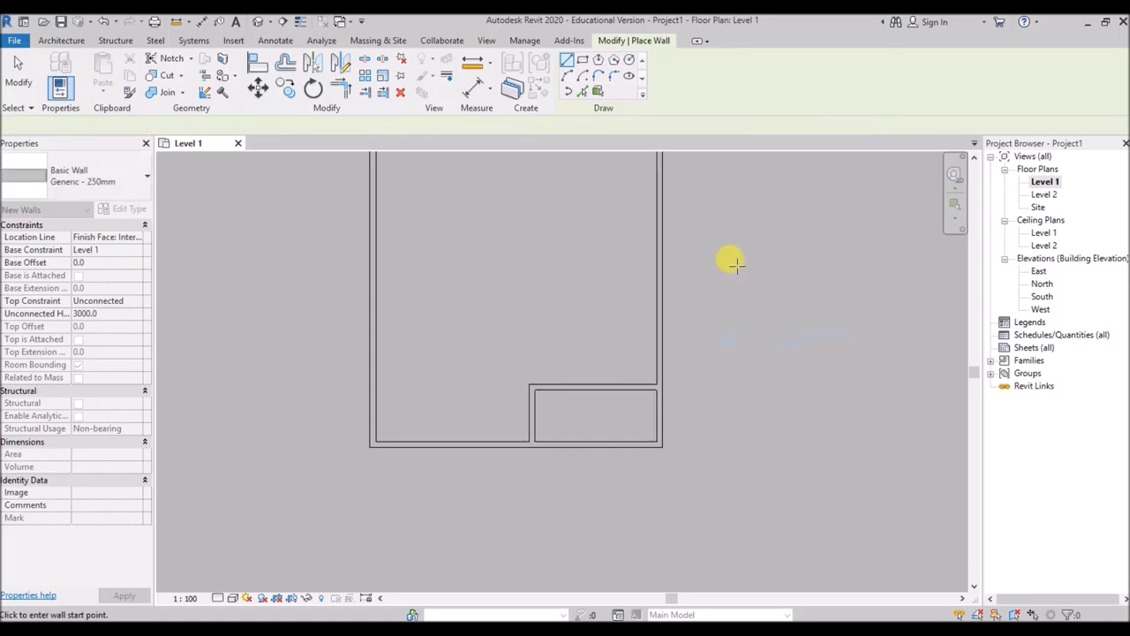
# Draw a wall down from the upper wall, about 2100 mm from the right wall, continue it horizontally to the right wall, and end the wall command
pyautogui.scroll(-2, 538, 444)
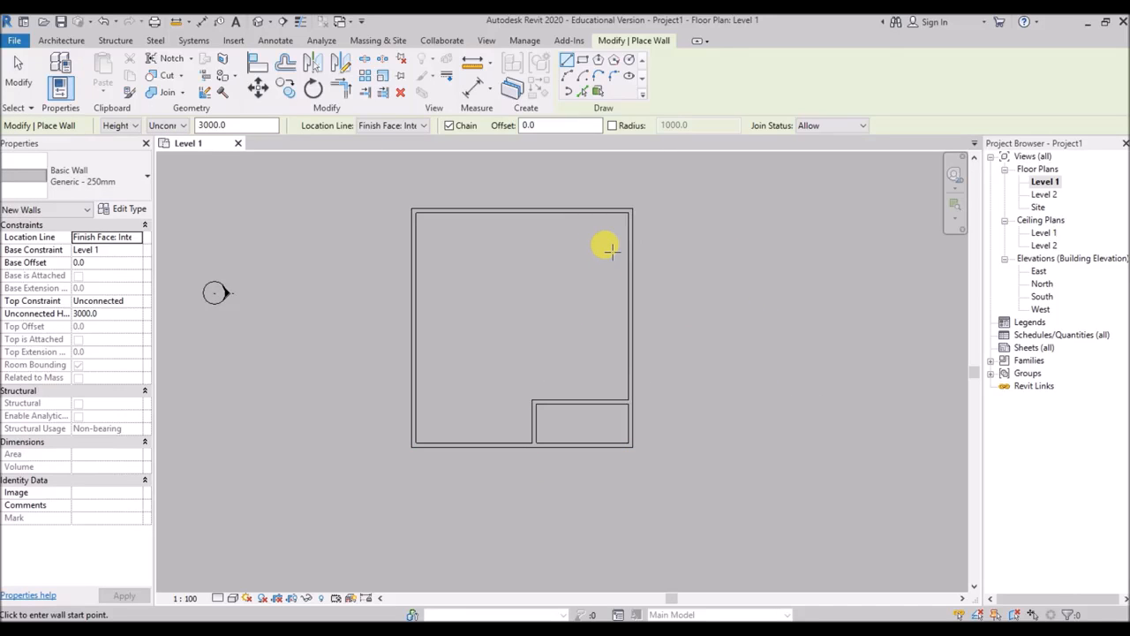
pyautogui.click(590, 212)
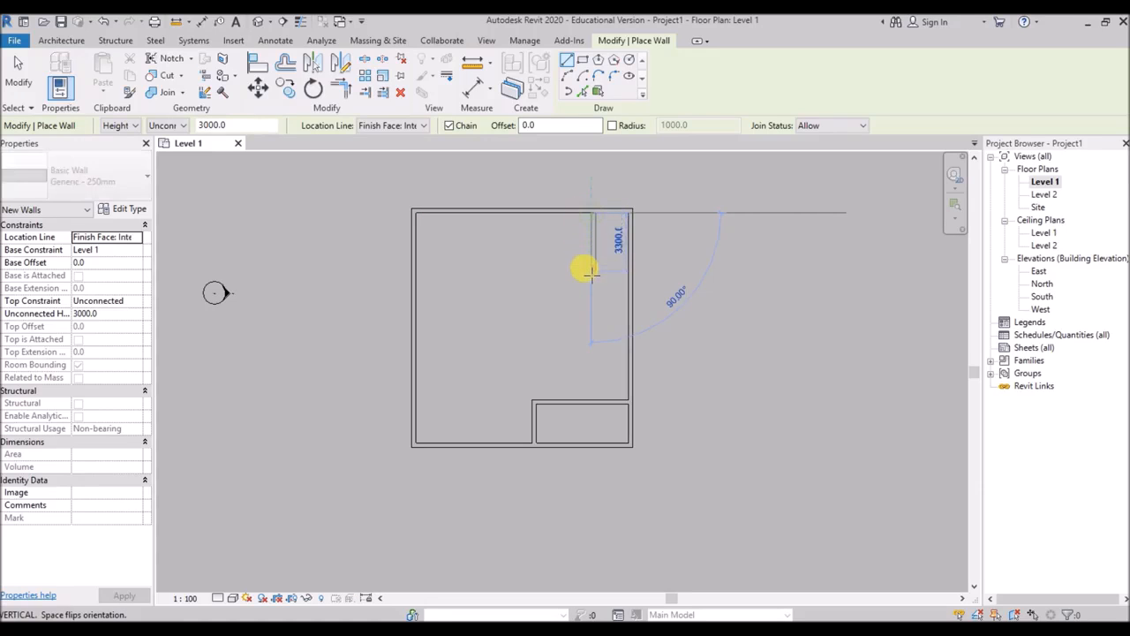
pyautogui.click(590, 281)
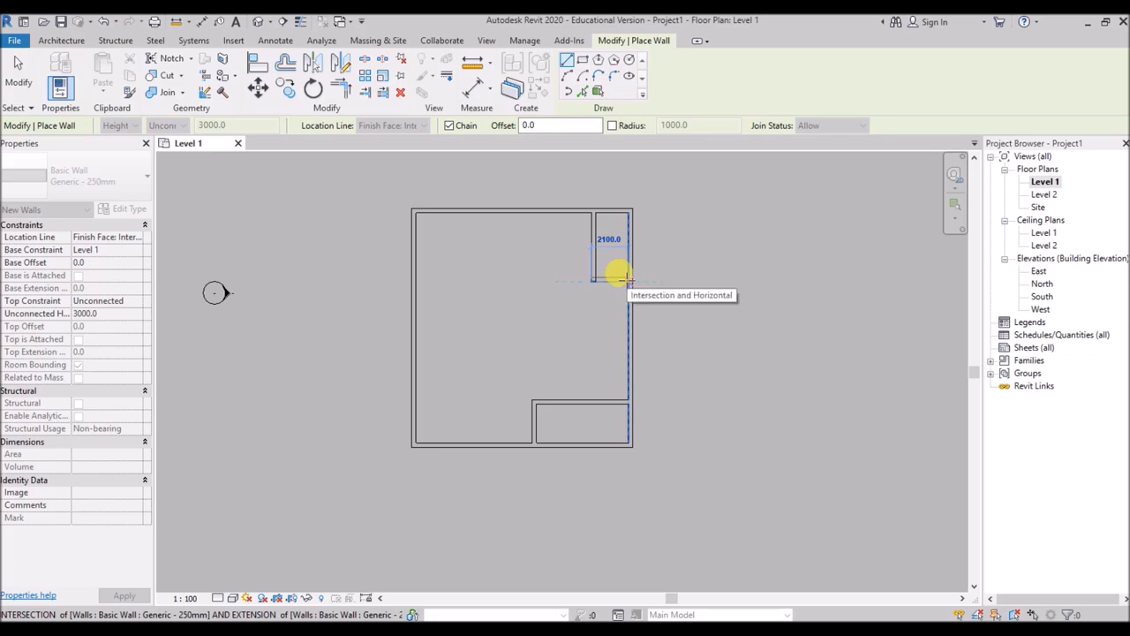
pyautogui.click(627, 281)
pyautogui.rightClick(690, 246)
pyautogui.click(726, 251)
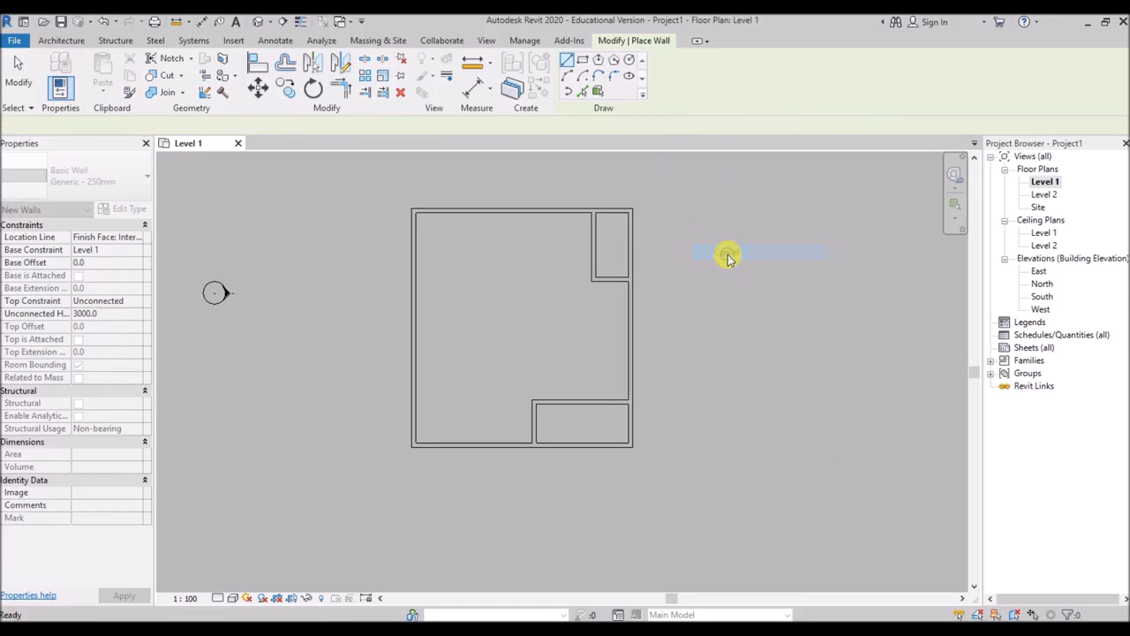
pyautogui.rightClick(720, 257)
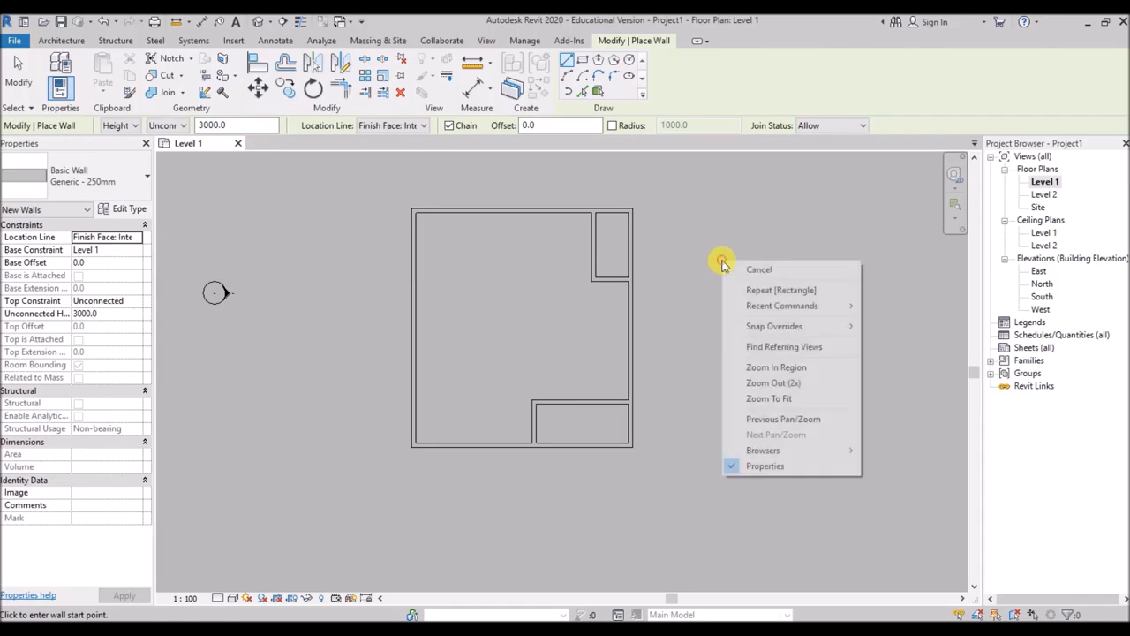
pyautogui.click(764, 268)
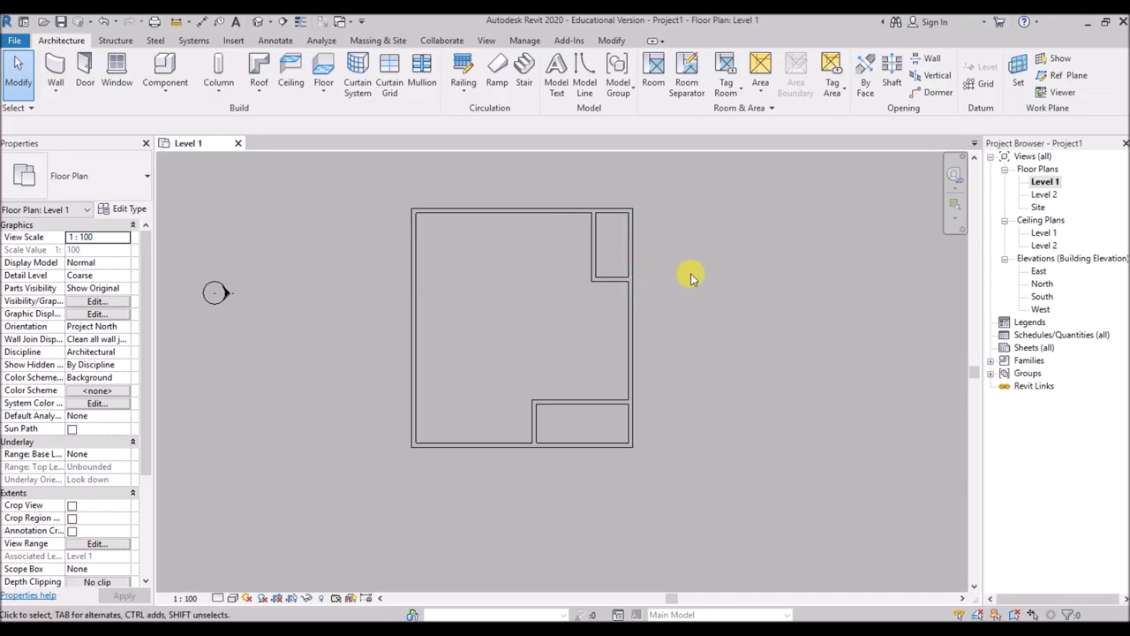
# Trim the upper and right outer walls to the new walls with Trim/Extend to Corner, cutting out the upper-right notch
pyautogui.press('t')
pyautogui.press('r')
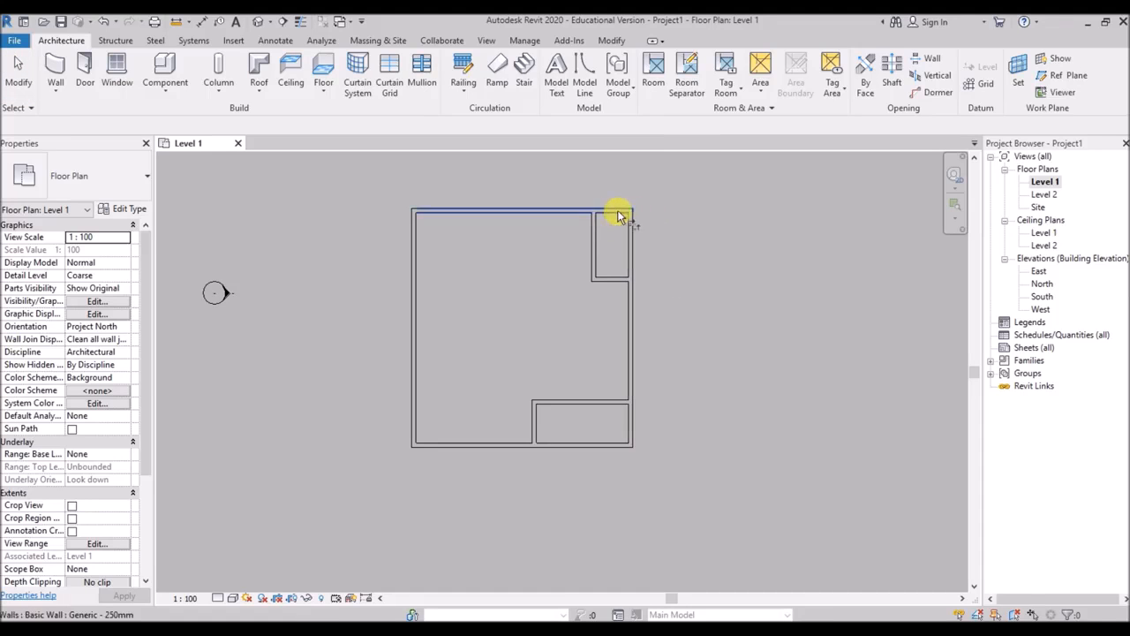
pyautogui.click(543, 213)
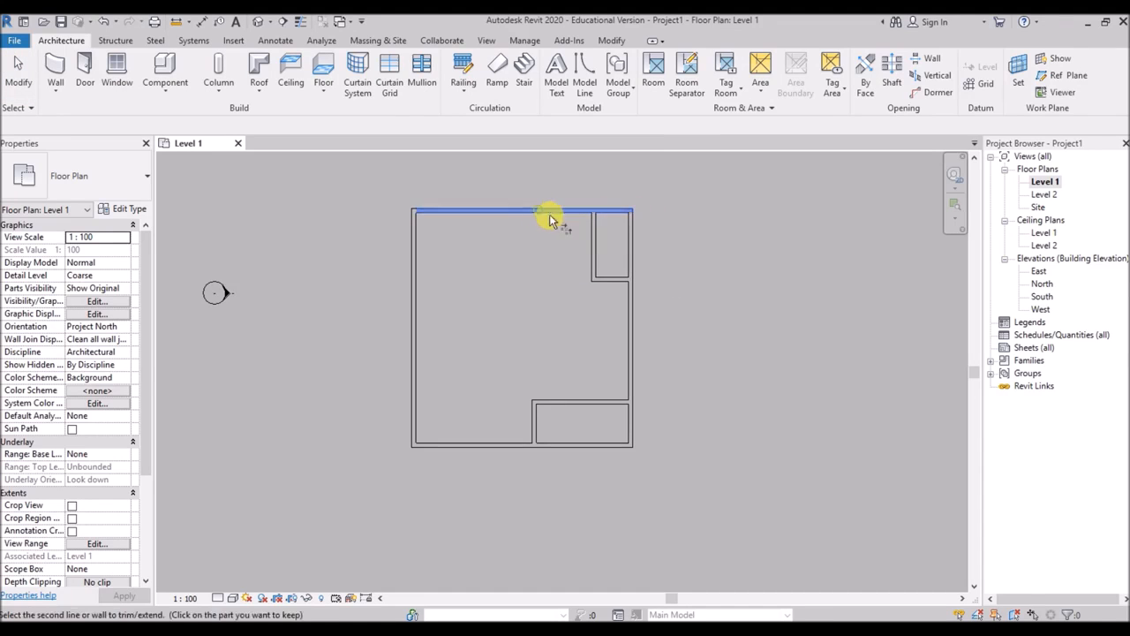
pyautogui.click(593, 240)
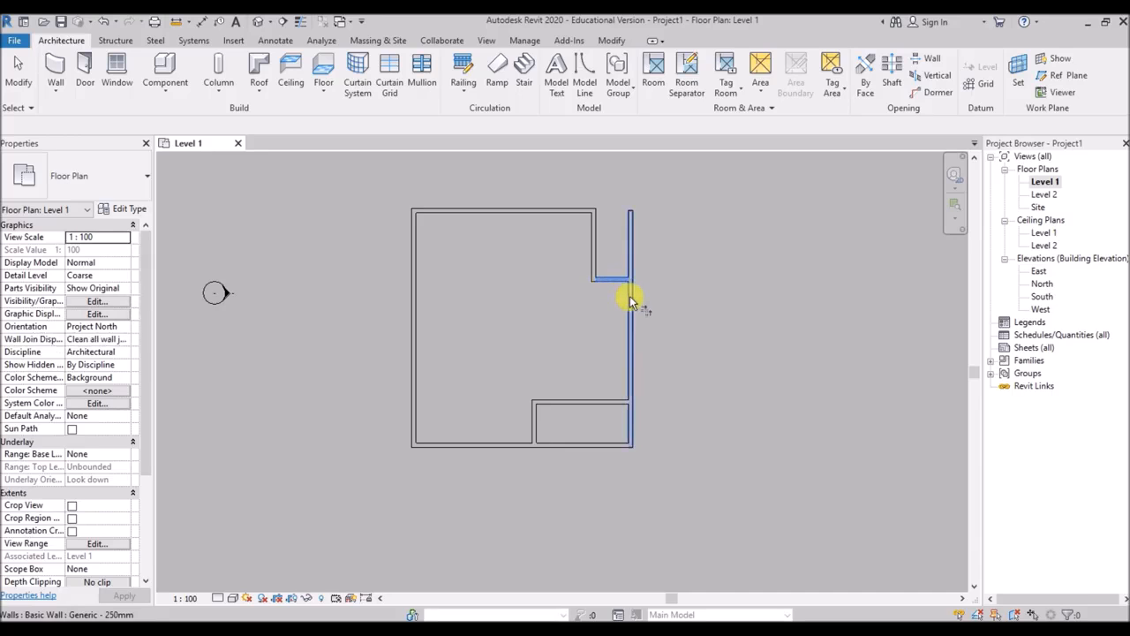
pyautogui.scroll(-1, 643, 235)
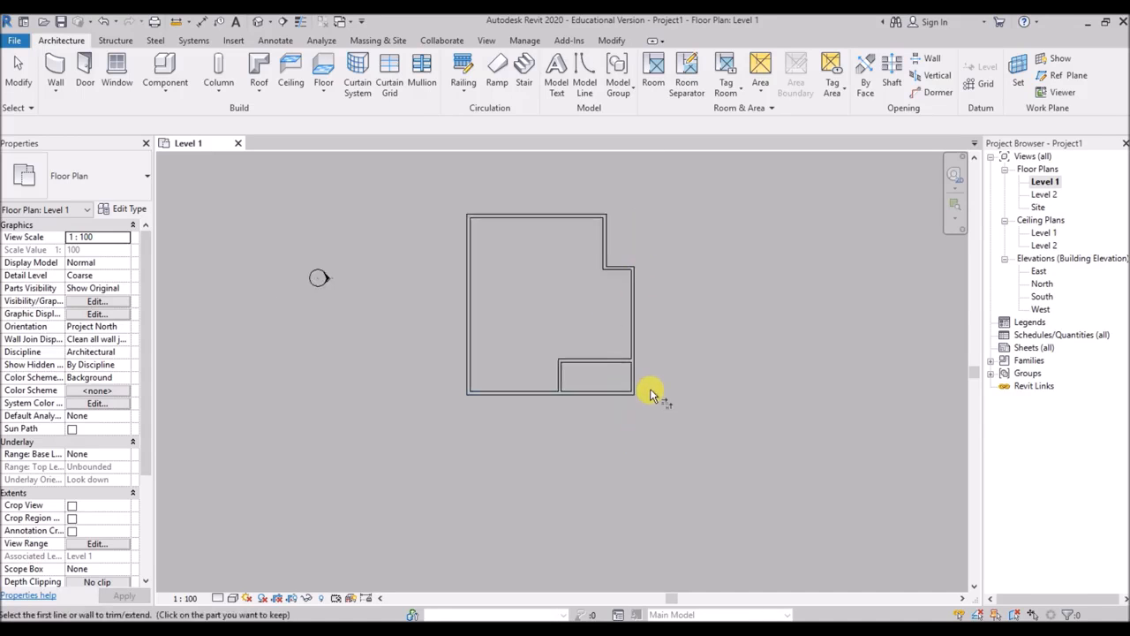
# Trim the right and lower outer walls to the lower-right room's walls, cutting out that corner, and end the trim command
pyautogui.scroll(2, 646, 393)
pyautogui.click(625, 295)
pyautogui.click(597, 347)
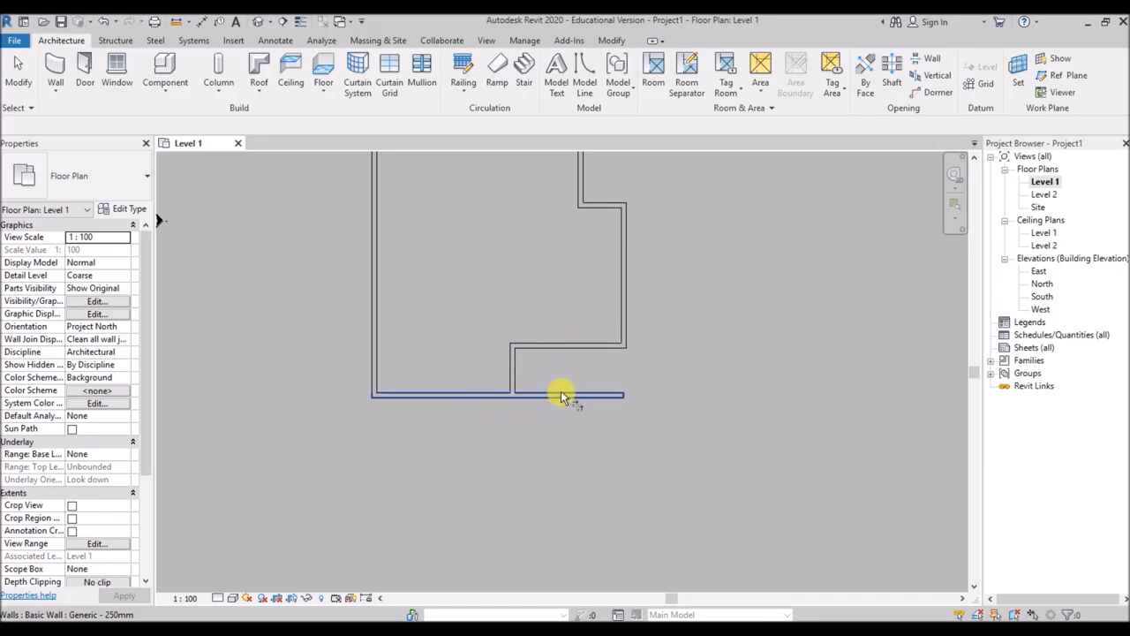
pyautogui.click(512, 378)
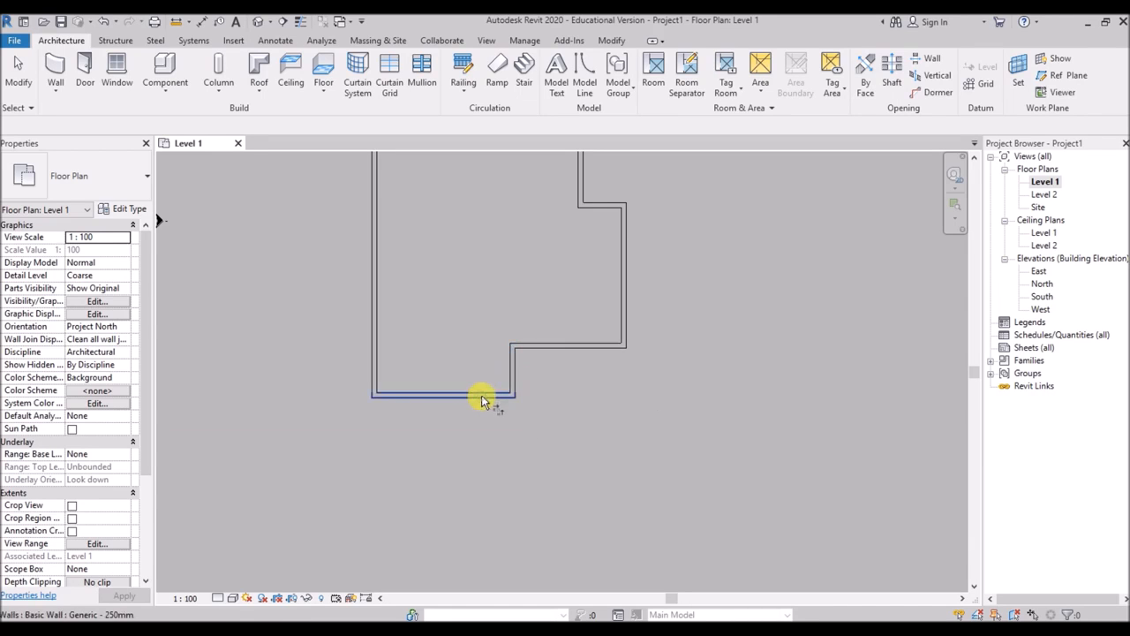
pyautogui.click(480, 396)
pyautogui.scroll(-2, 493, 432)
pyautogui.scroll(-2, 613, 313)
pyautogui.scroll(2, 612, 313)
pyautogui.rightClick(704, 254)
pyautogui.click(706, 254)
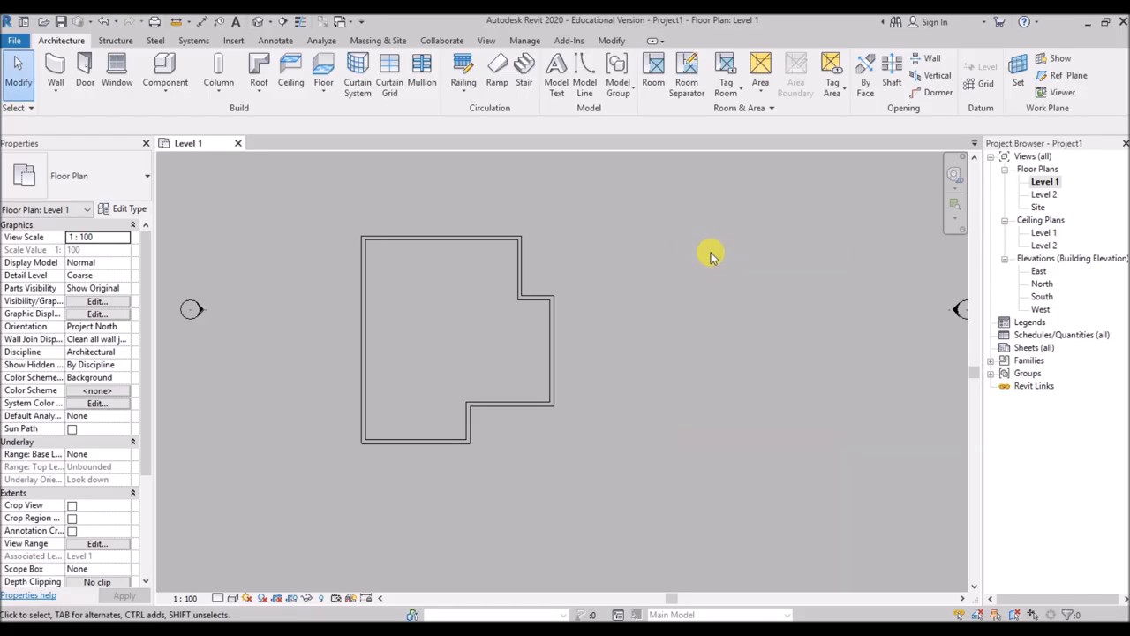
# Choose the Generic - 200mm type for a new wall and duplicate it as Generic - 125mm
pyautogui.scroll(2, 315, 277)
pyautogui.click(55, 70)
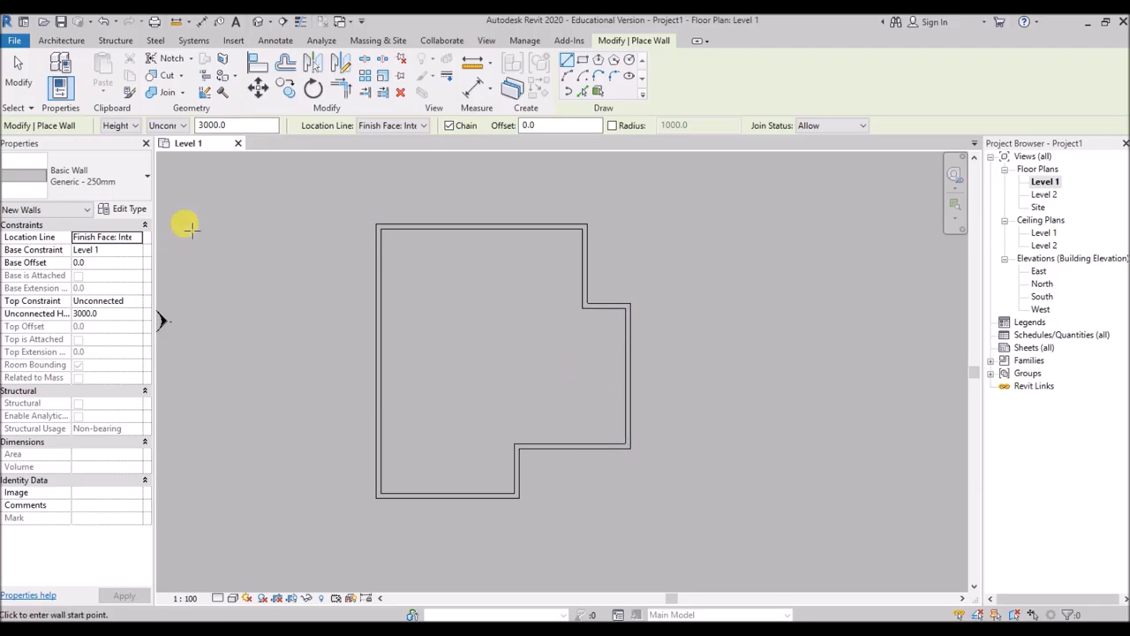
pyautogui.click(144, 174)
pyautogui.scroll(2, 137, 313)
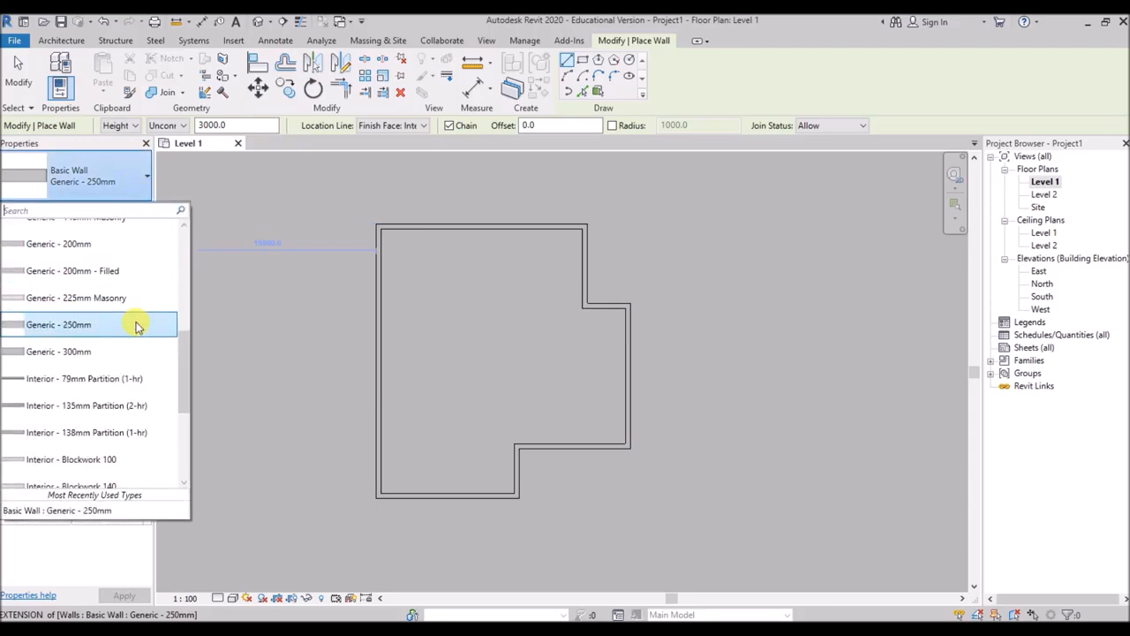
pyautogui.click(98, 246)
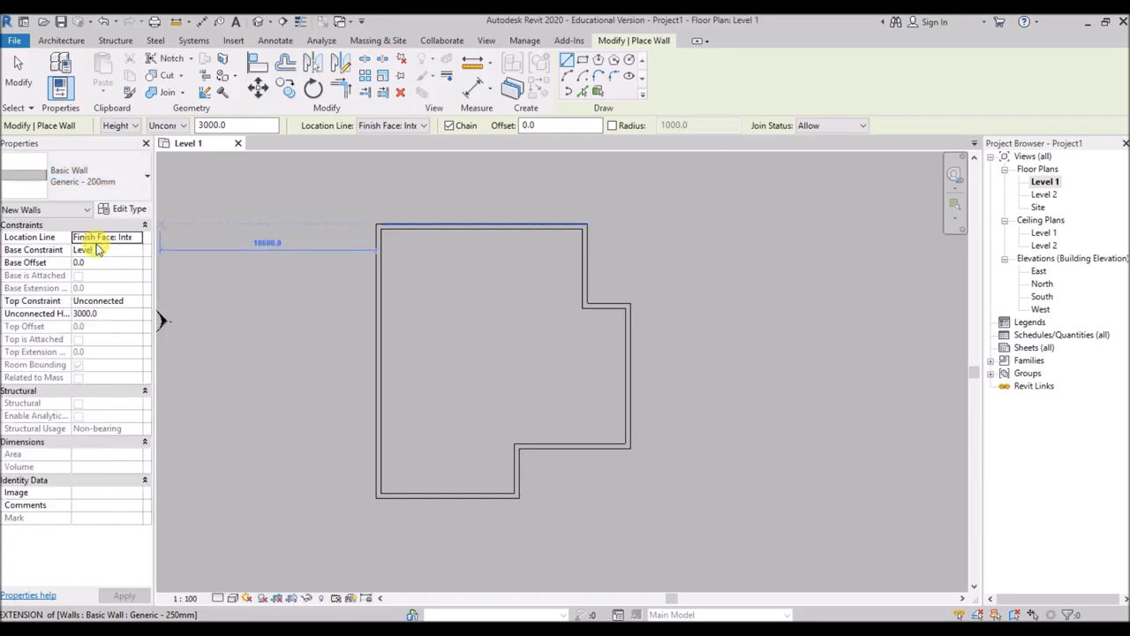
pyautogui.click(126, 210)
pyautogui.click(665, 152)
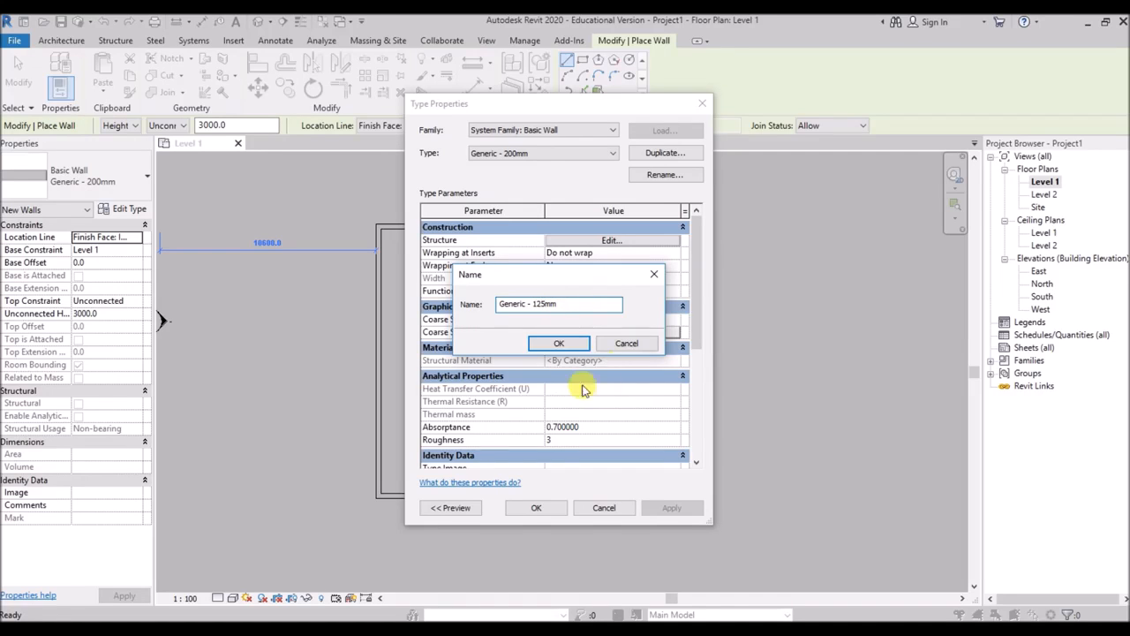
pyautogui.click(563, 343)
# Set the structure layer thickness of the Generic - 125mm wall type to 125 mm and confirm the type properties
pyautogui.click(611, 240)
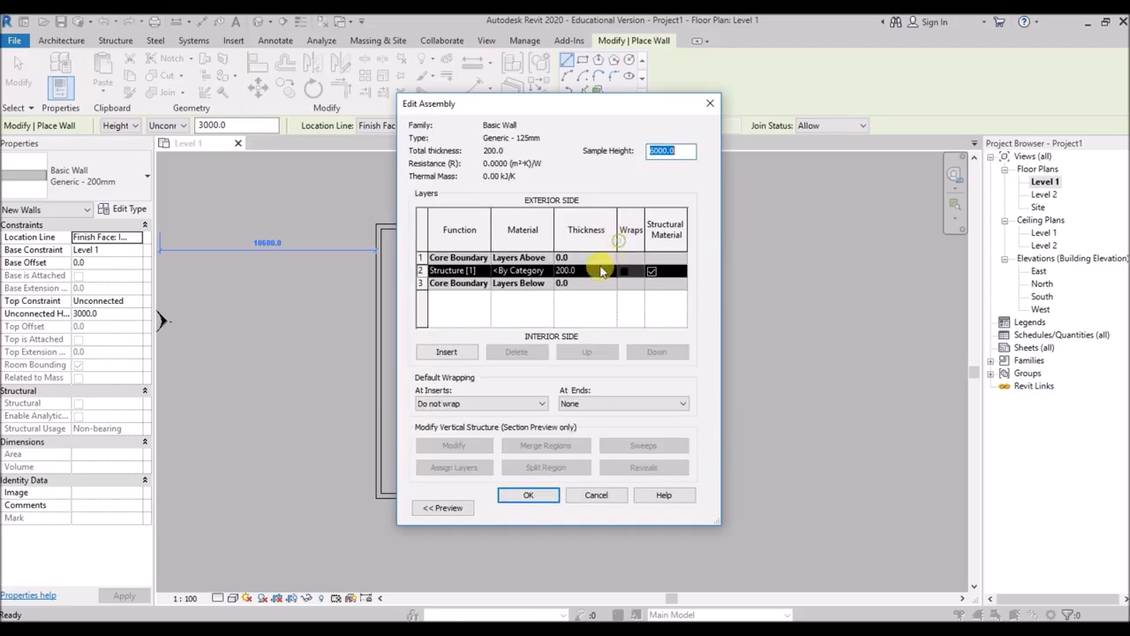
pyautogui.click(565, 271)
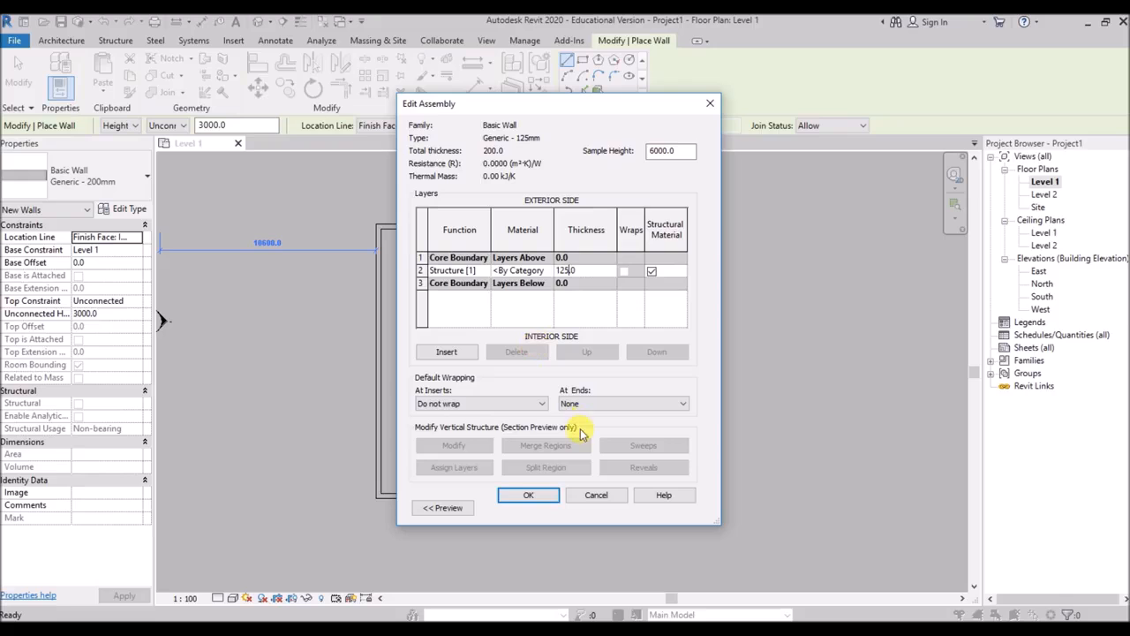
pyautogui.click(528, 497)
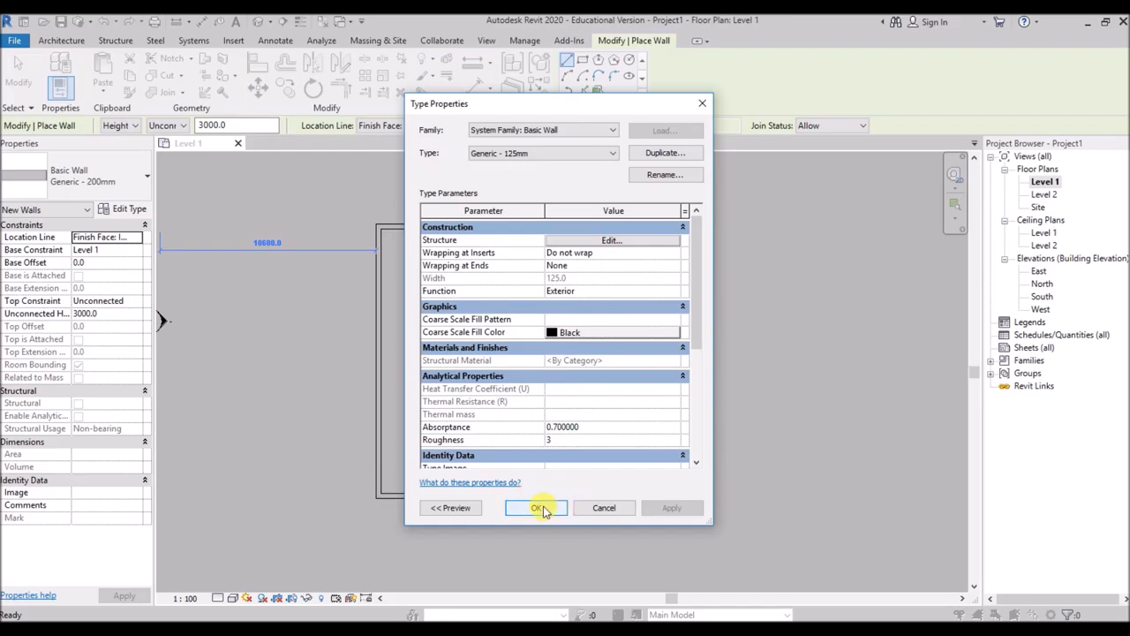
pyautogui.click(540, 510)
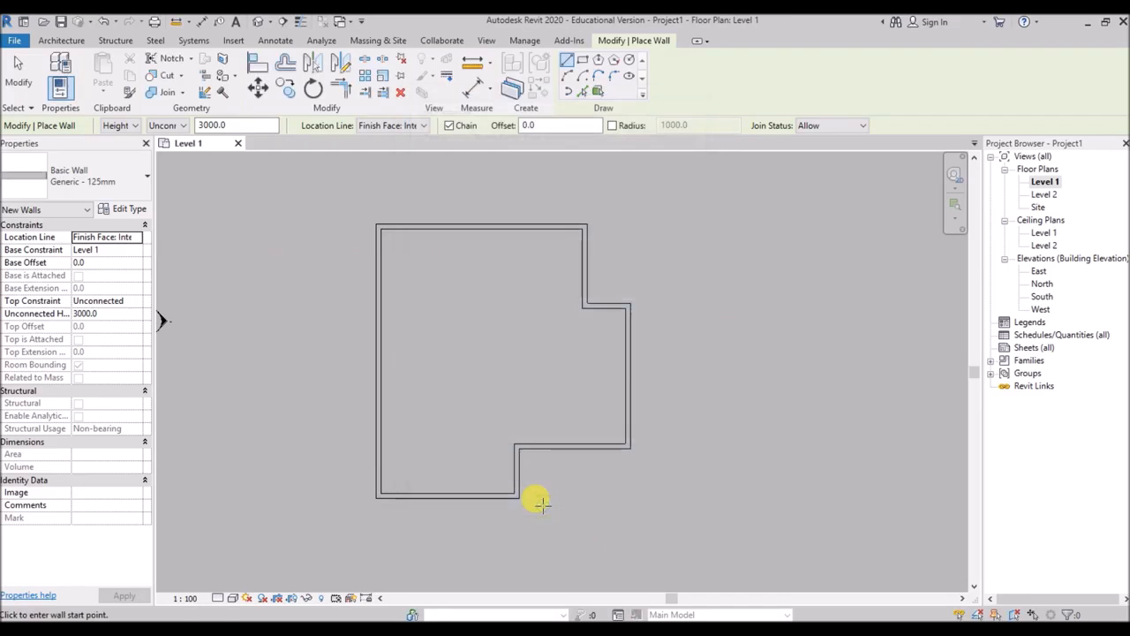
# Draw a Generic - 125mm partition about 4900 mm inward from the right wall, continue it about 4250 mm down to the lower wall, and end the command
pyautogui.click(622, 353)
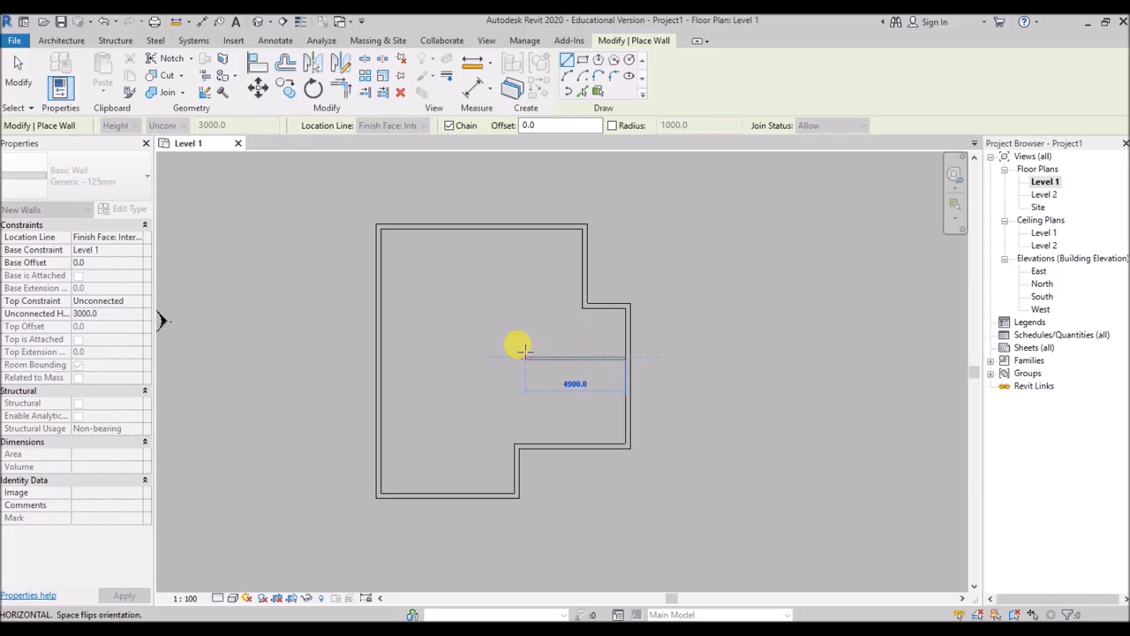
pyautogui.click(525, 353)
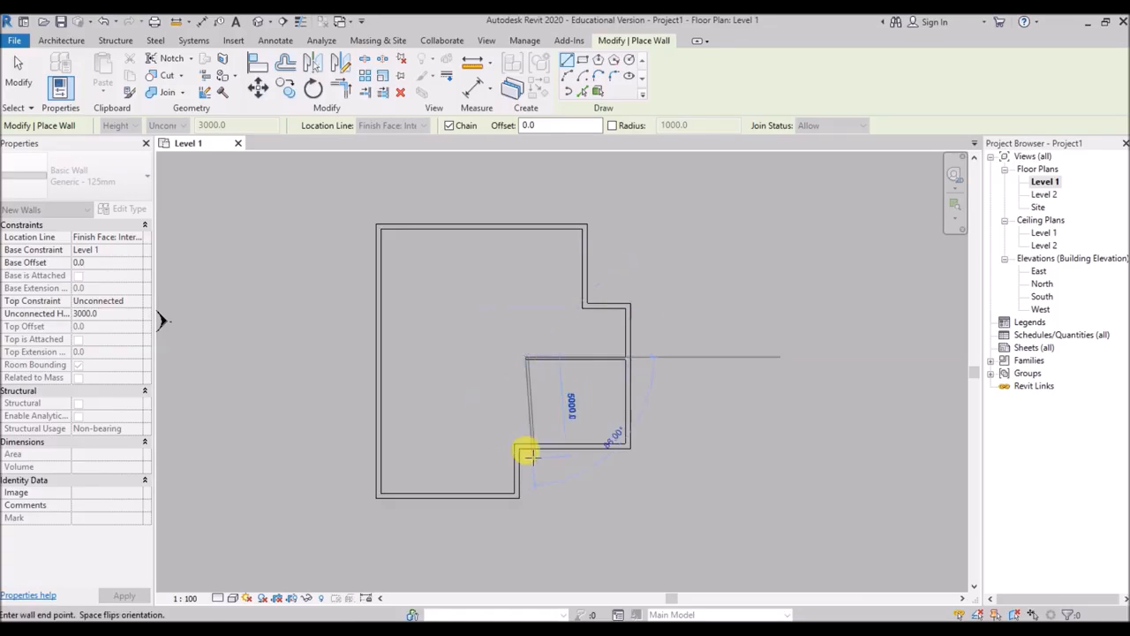
pyautogui.scroll(4, 524, 446)
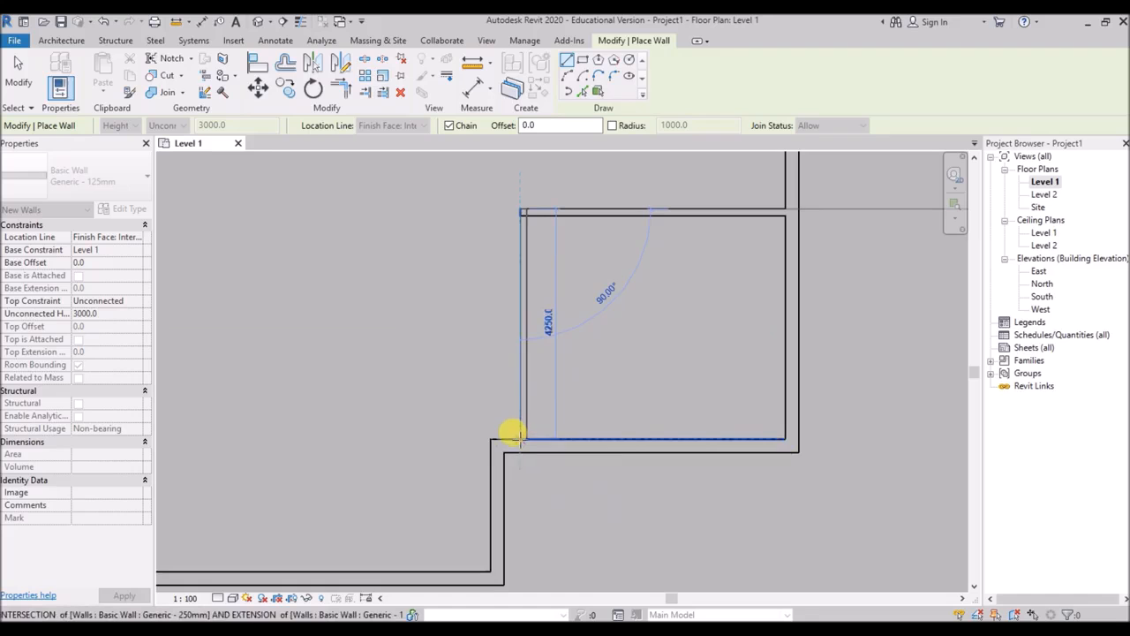
pyautogui.click(520, 435)
pyautogui.rightClick(606, 314)
pyautogui.click(632, 324)
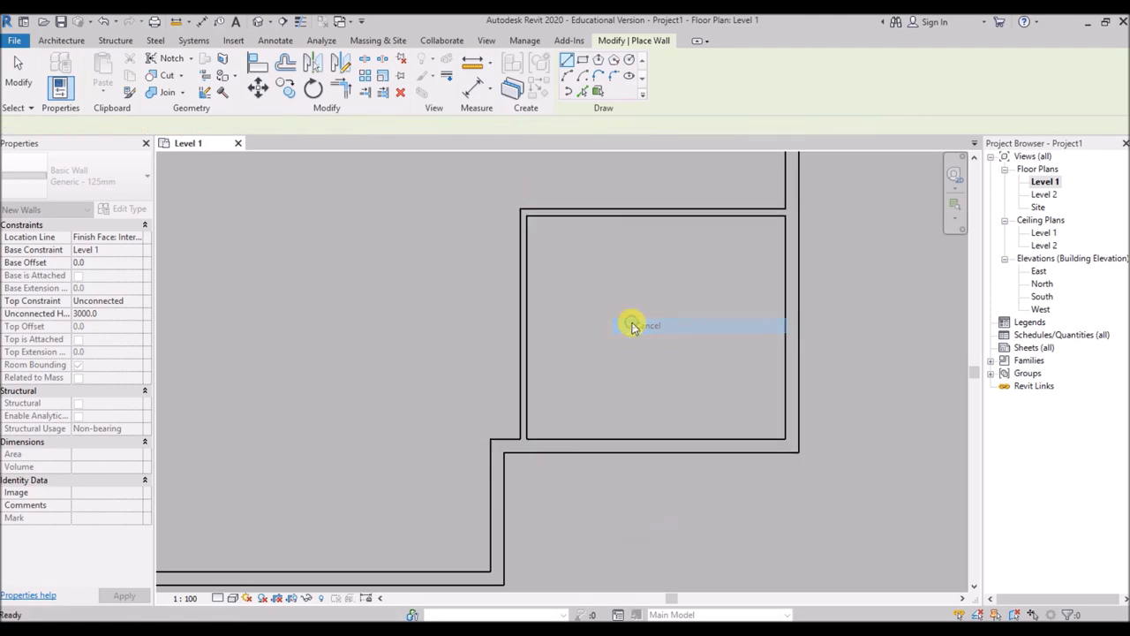
pyautogui.scroll(-3, 547, 318)
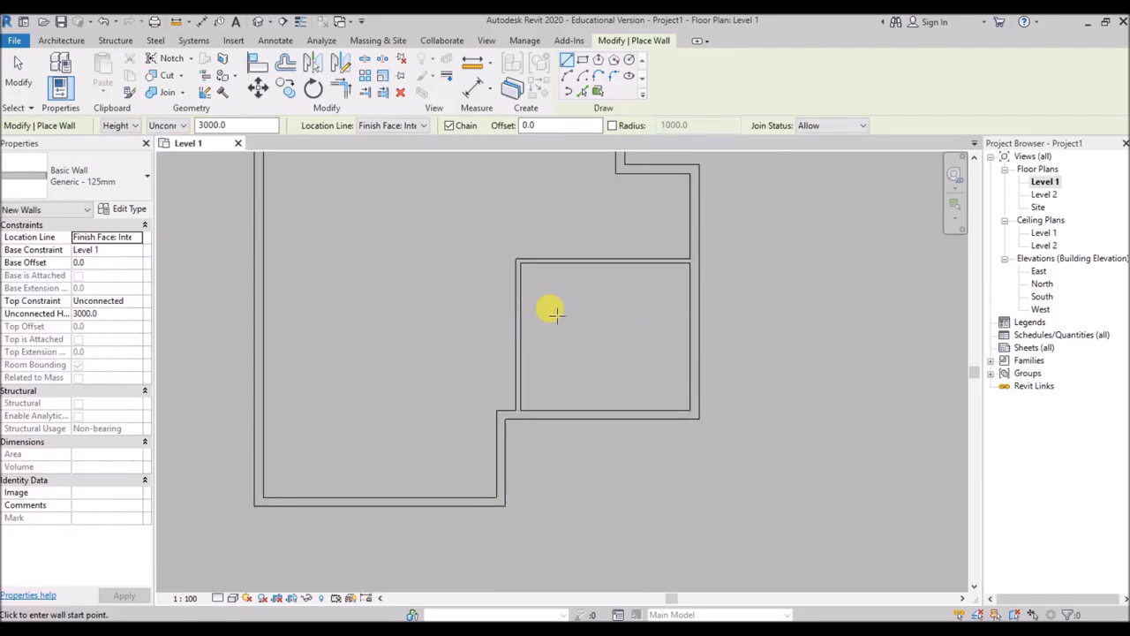
pyautogui.press('Escape')
# Flip the short vertical wall at the lower-right notch, move it to about 4500 mm from the left wall, and clear the selection
pyautogui.click(500, 468)
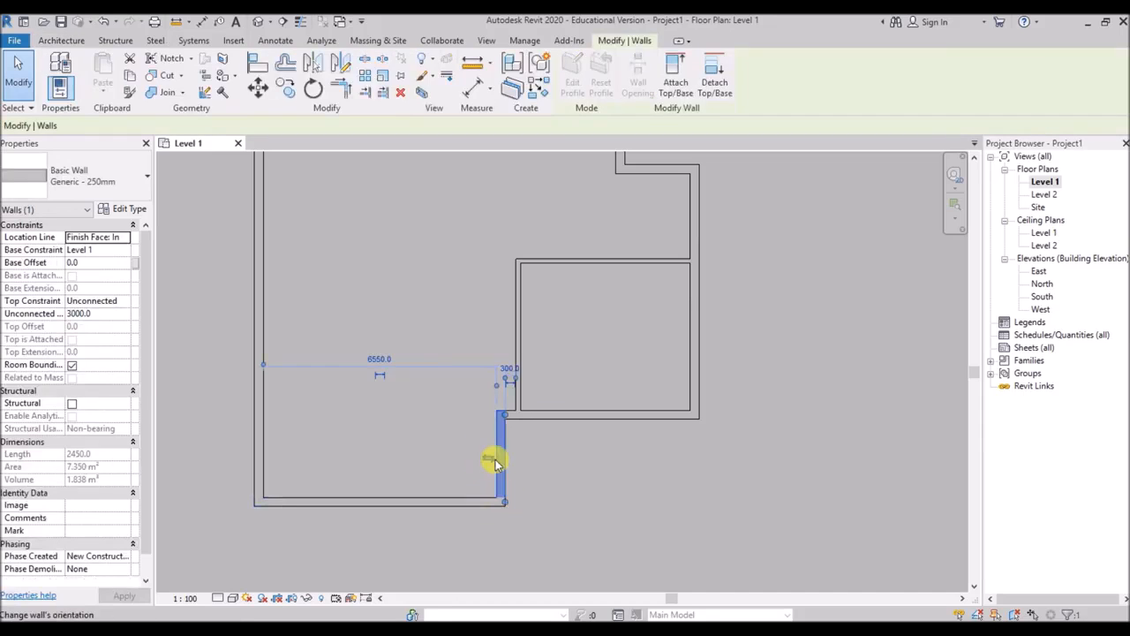
pyautogui.click(493, 461)
pyautogui.moveTo(501, 450); pyautogui.dragTo(426, 459)
pyautogui.scroll(-2, 468, 457)
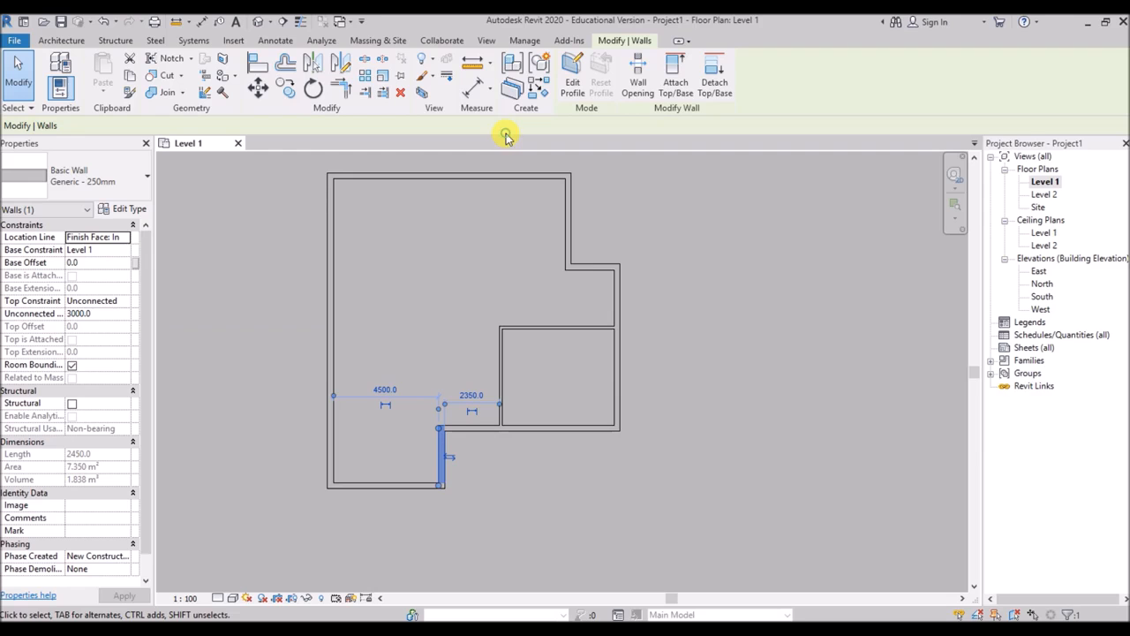
pyautogui.click(639, 352)
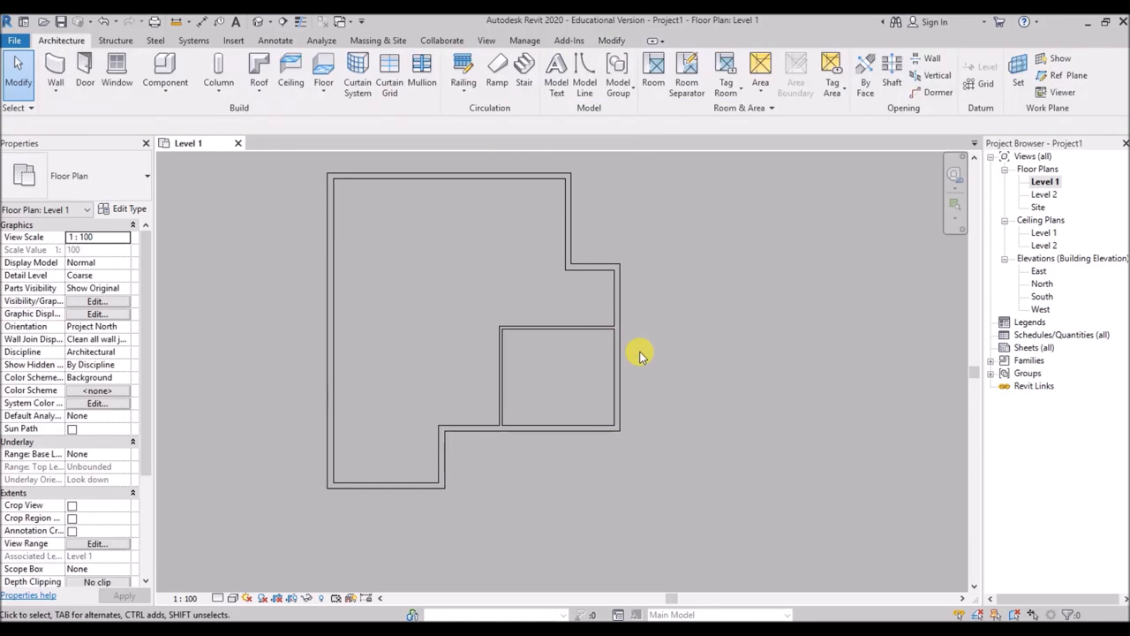
# Draw a Generic - 125mm partition about 2700 mm leftward from the upper-right notch corner, ending above the lower partition's left end
pyautogui.click(55, 71)
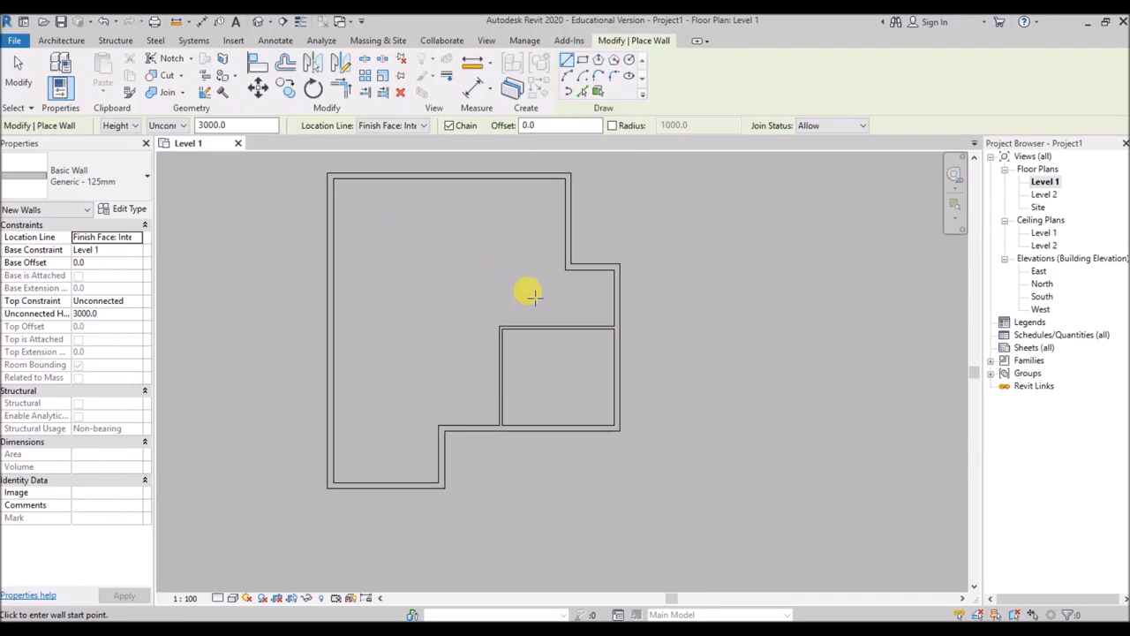
pyautogui.scroll(1, 534, 296)
pyautogui.scroll(3, 546, 271)
pyautogui.click(583, 258)
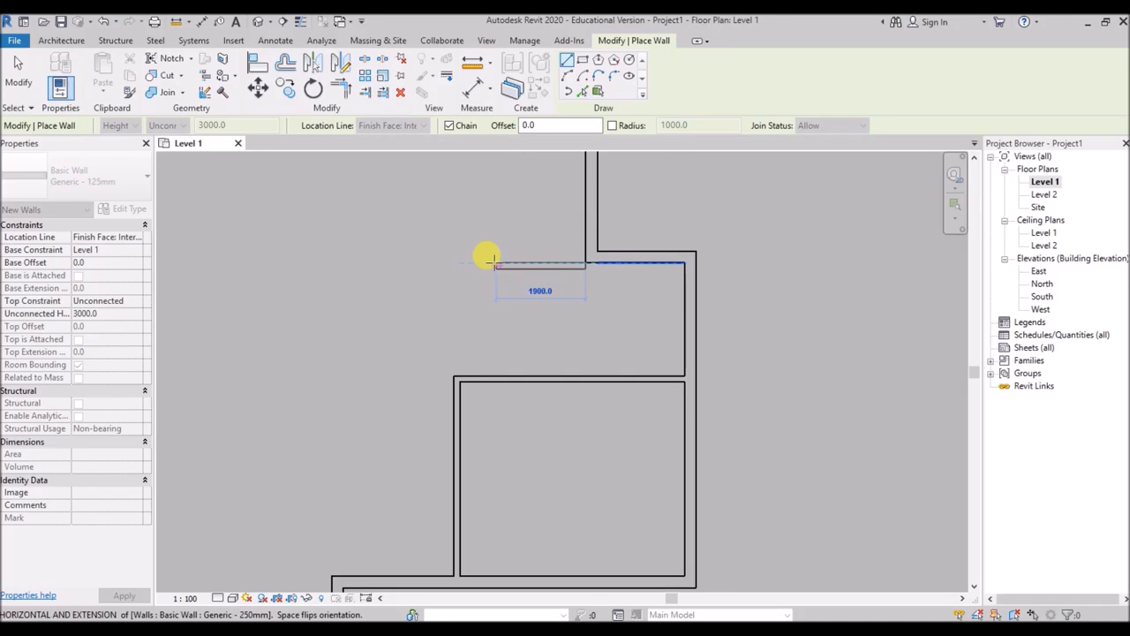
pyautogui.scroll(2, 464, 261)
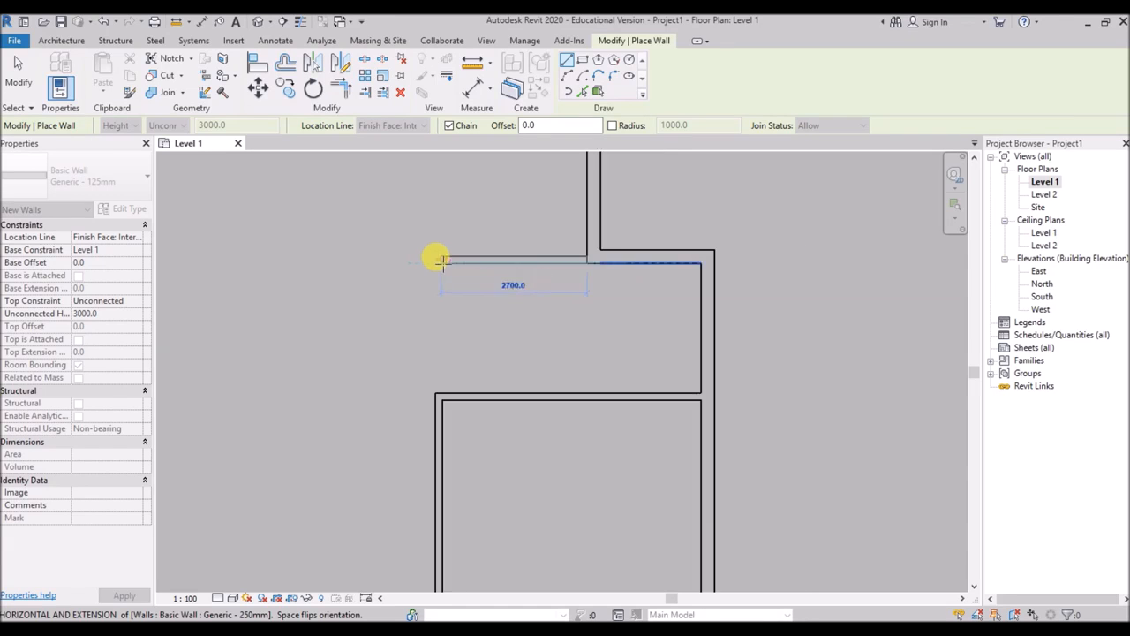
pyautogui.scroll(-2, 437, 265)
pyautogui.click(437, 261)
pyautogui.rightClick(403, 194)
pyautogui.click(469, 210)
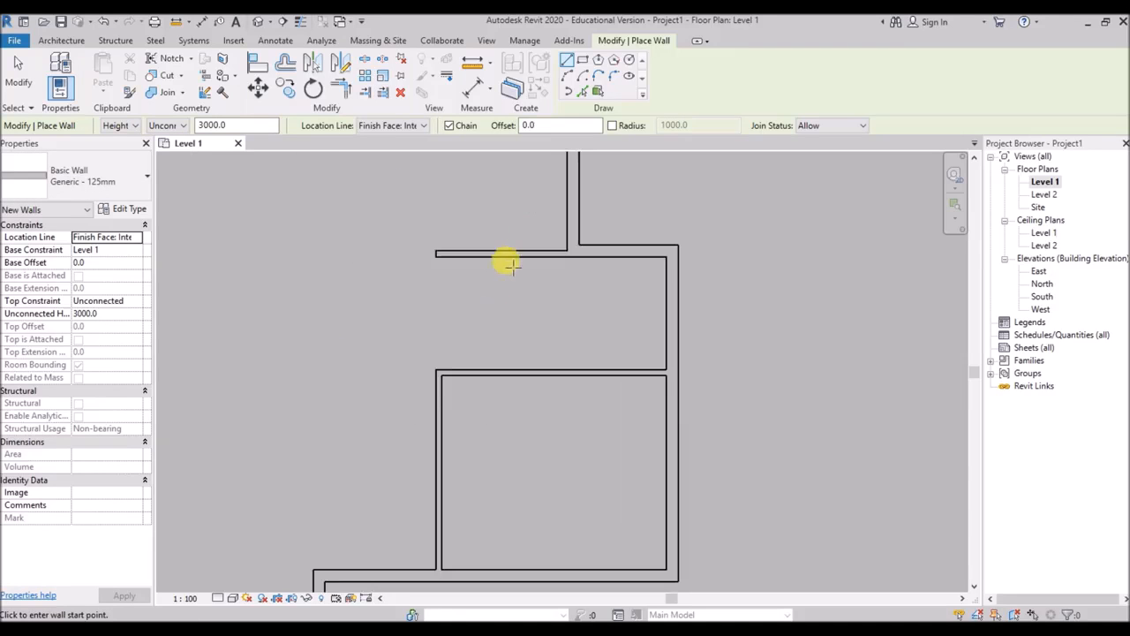
# Draw a vertical partition joining the new short partition to the right room's upper wall, and end the wall chain
pyautogui.click(506, 255)
pyautogui.click(505, 370)
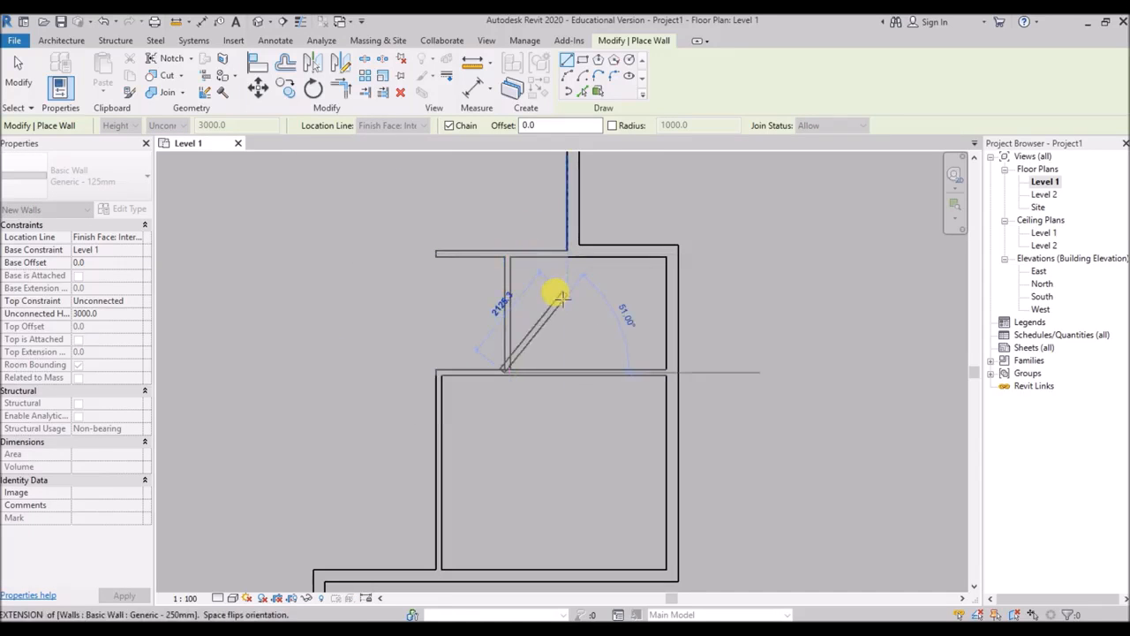
pyautogui.rightClick(563, 301)
pyautogui.click(600, 309)
pyautogui.scroll(-3, 585, 303)
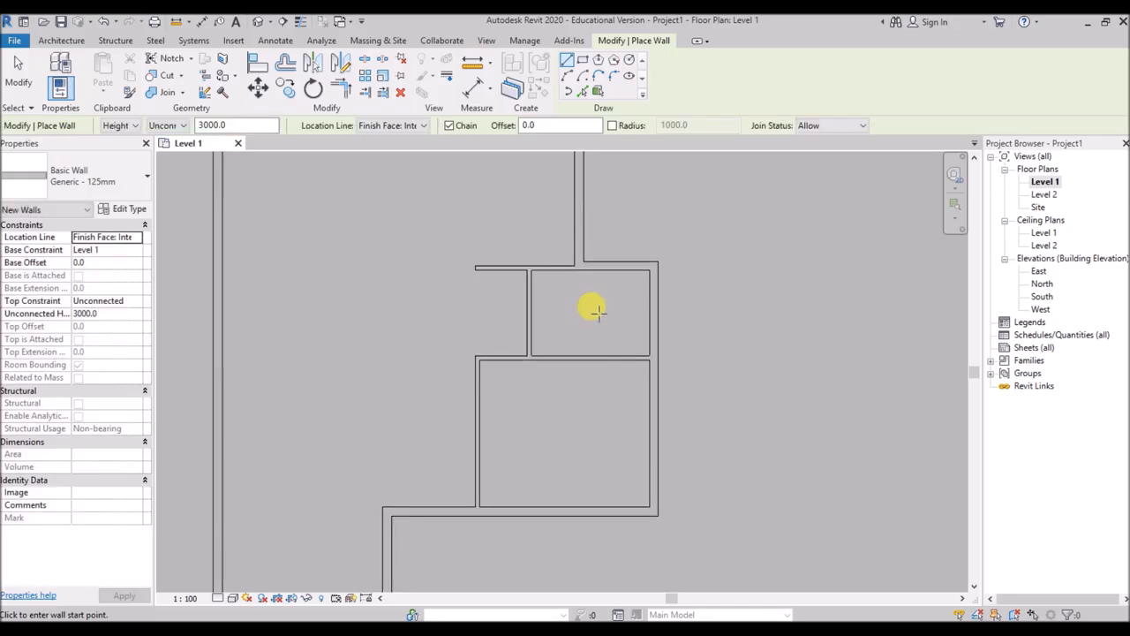
# Draw a horizontal partition across the lower-left wing, from the left outer wall to the notch wall just below the notch corner
pyautogui.scroll(2, 538, 499)
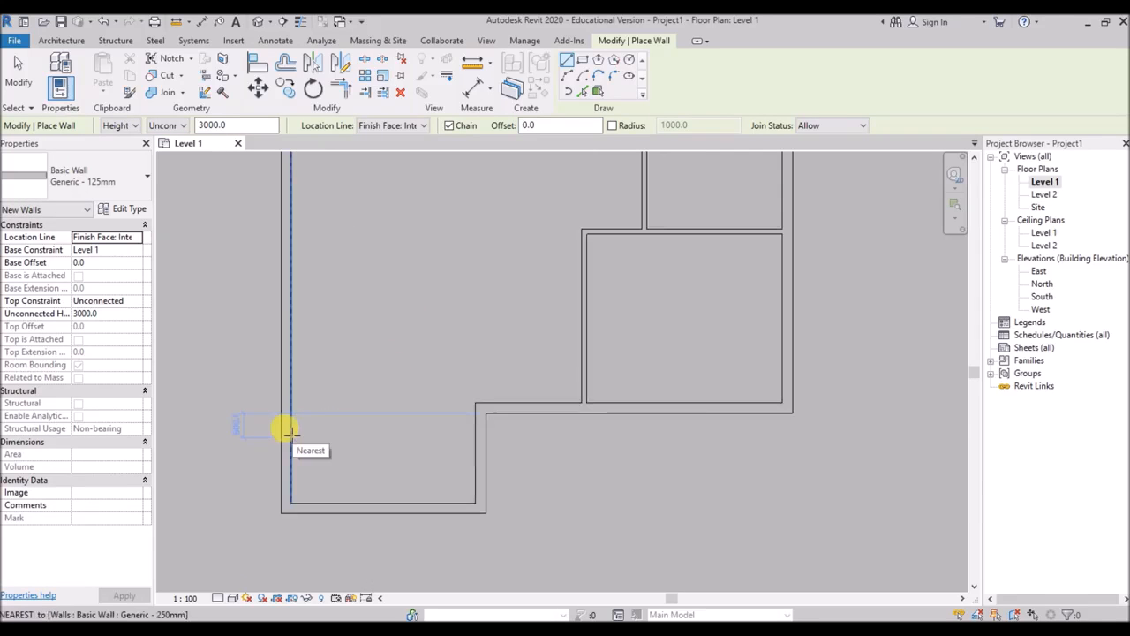
pyautogui.click(285, 429)
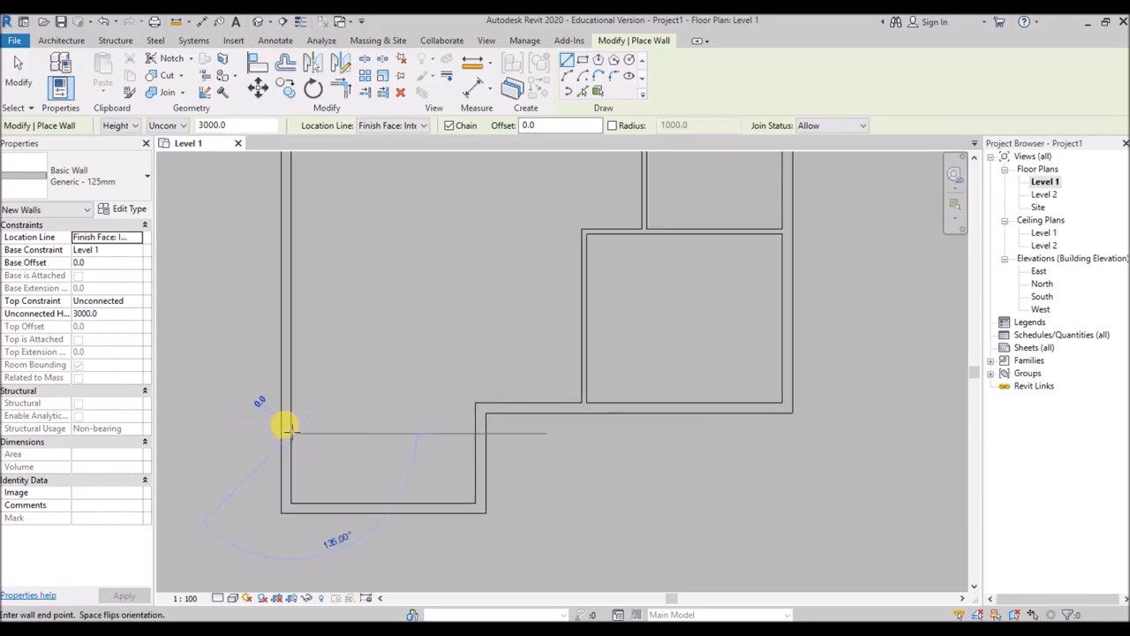
pyautogui.click(474, 430)
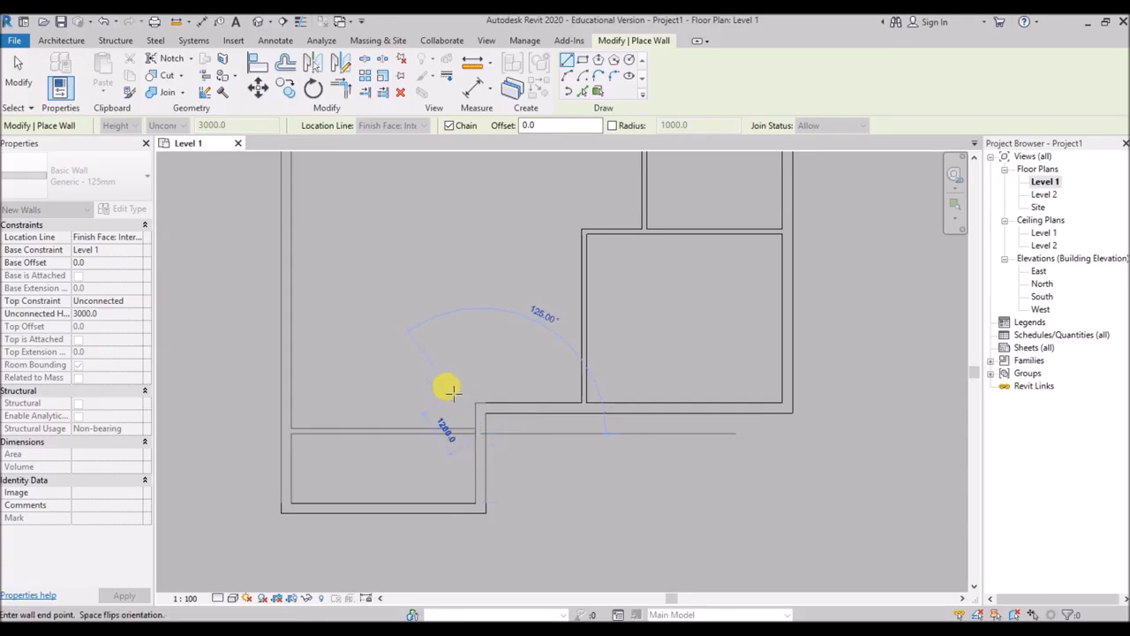
pyautogui.rightClick(455, 399)
pyautogui.click(490, 404)
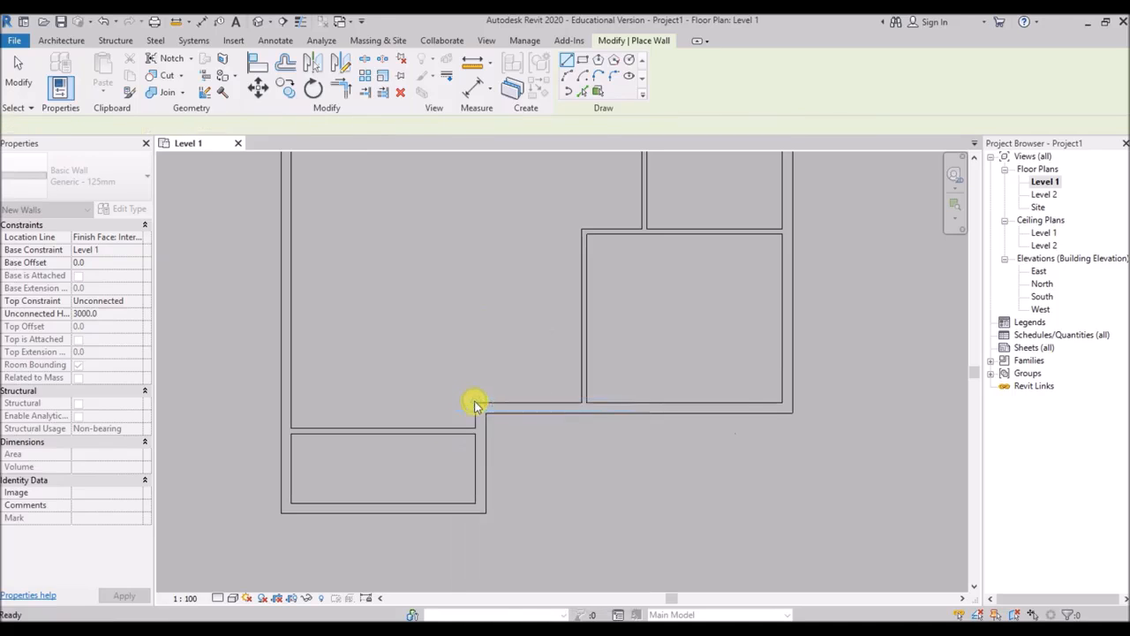
# Draw a partition 4250 mm up from the lower notch corner, continue it to the left outer wall, and end the wall command
pyautogui.click(474, 402)
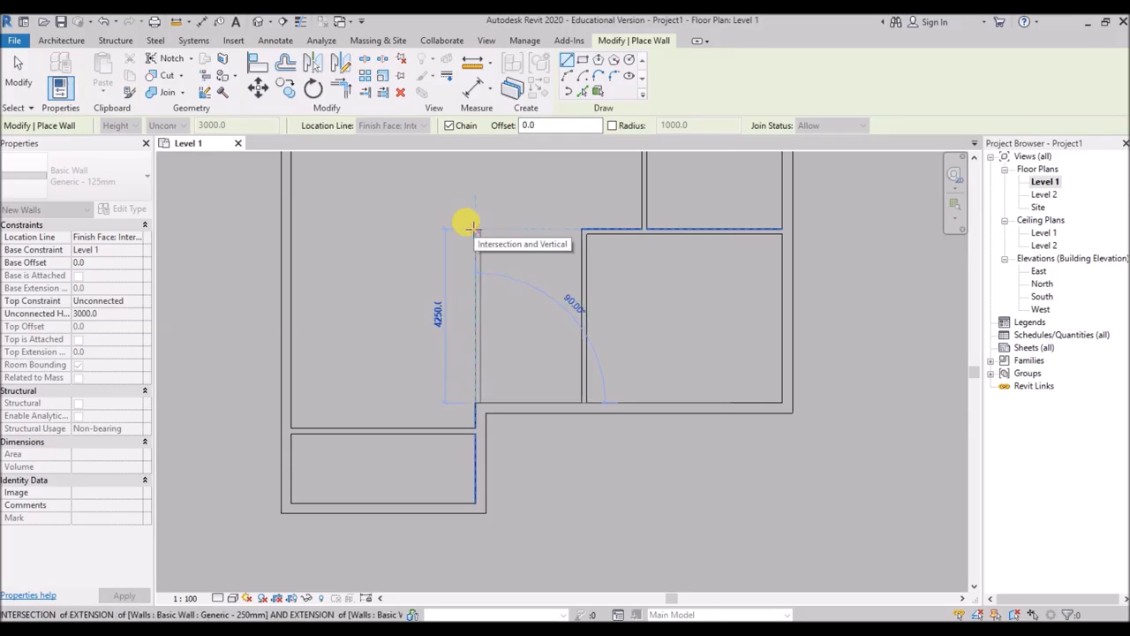
pyautogui.click(474, 228)
pyautogui.click(291, 227)
pyautogui.rightClick(347, 286)
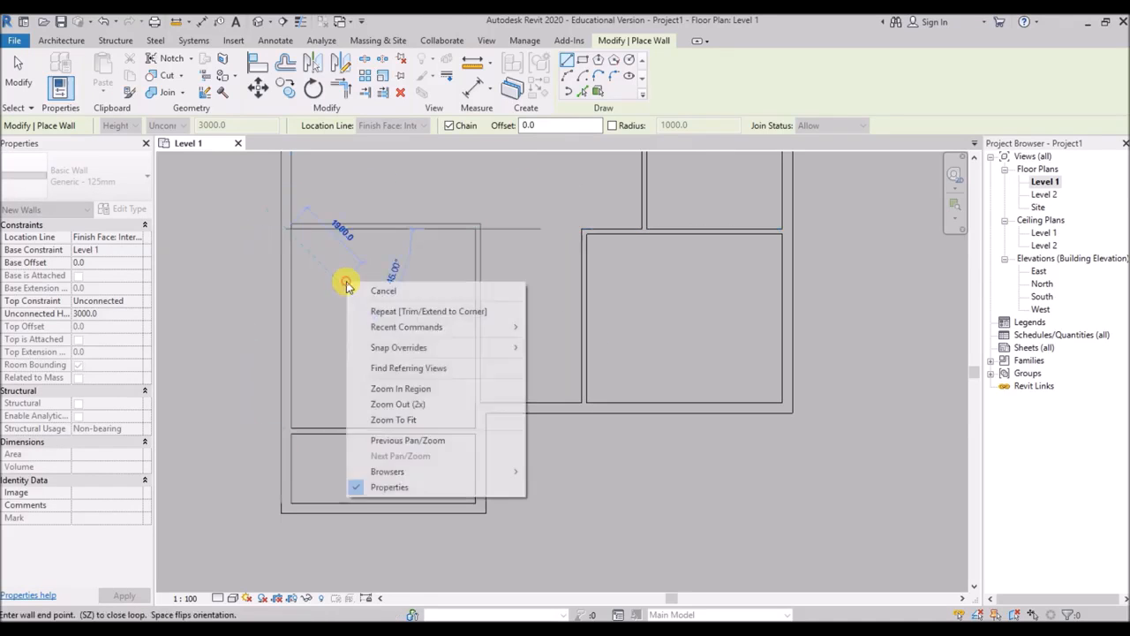
pyautogui.click(382, 290)
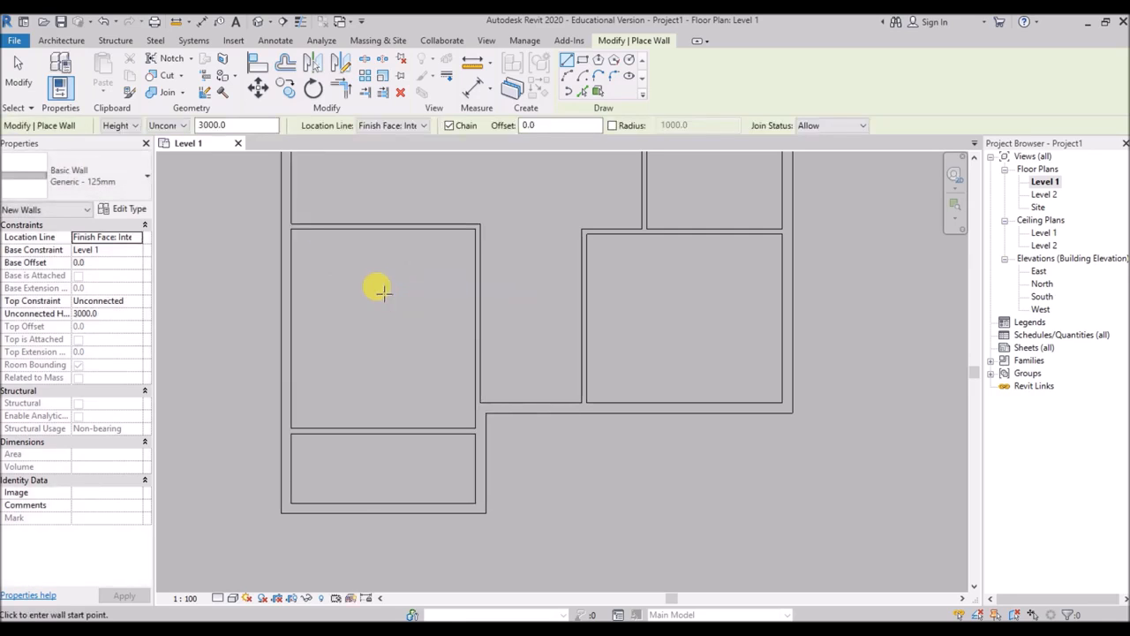
pyautogui.scroll(-4, 411, 305)
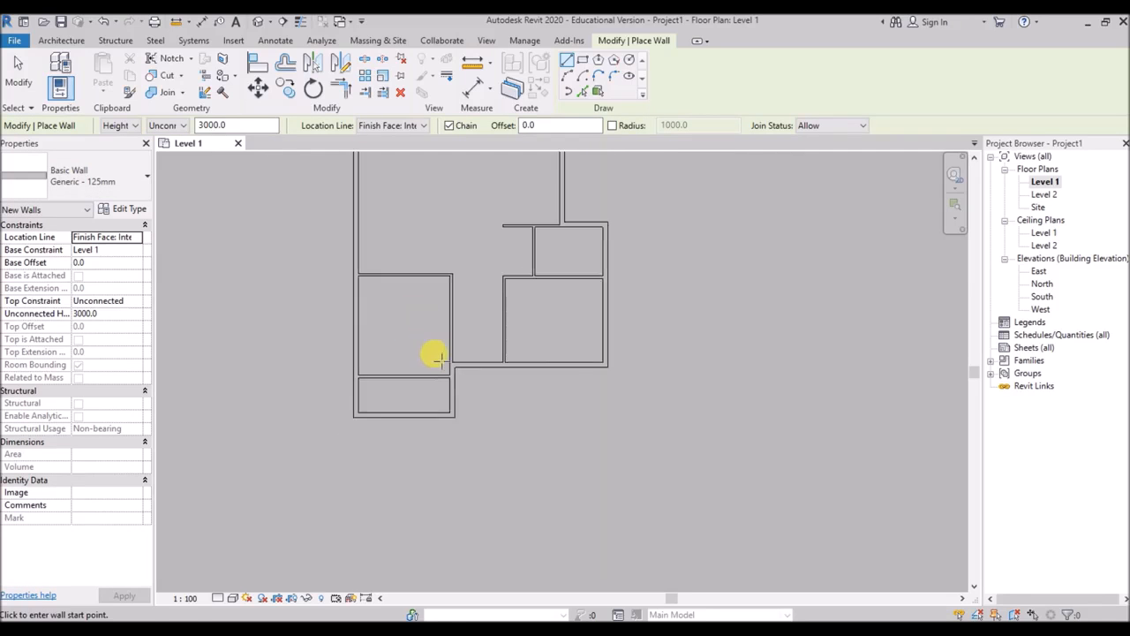
pyautogui.scroll(-1, 439, 361)
pyautogui.scroll(1, 439, 361)
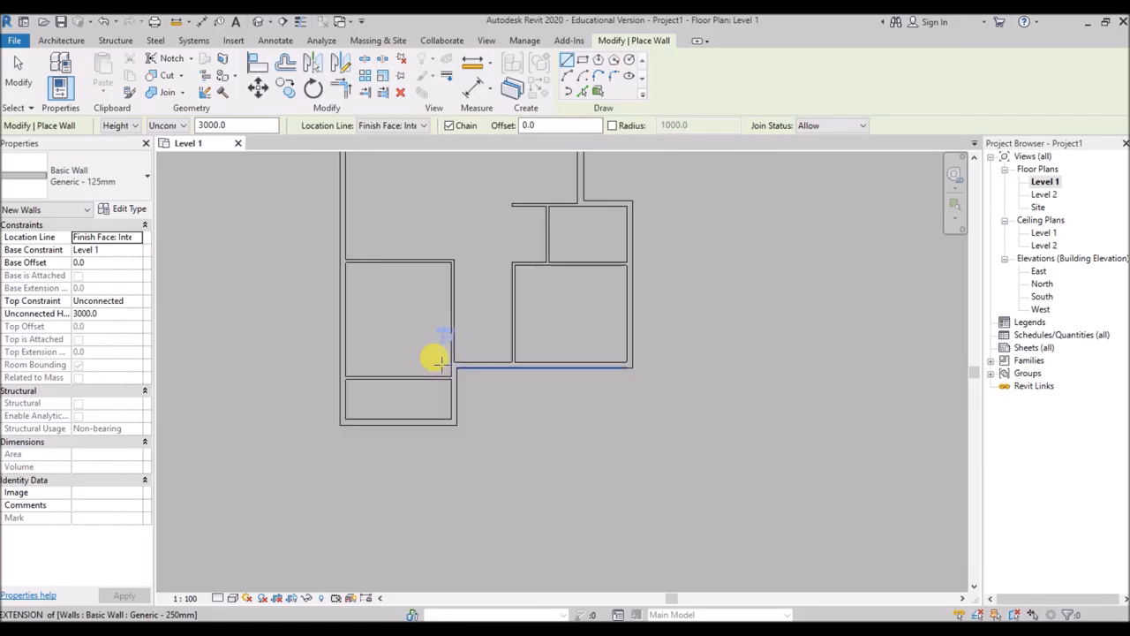
pyautogui.scroll(3, 456, 260)
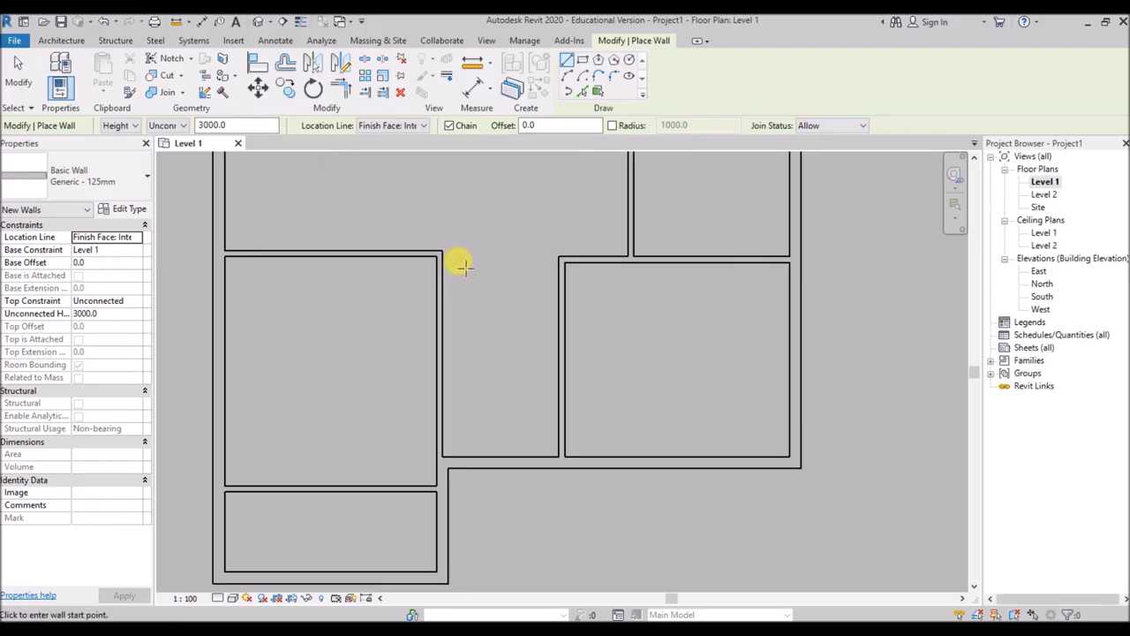
pyautogui.rightClick(450, 187)
pyautogui.click(477, 199)
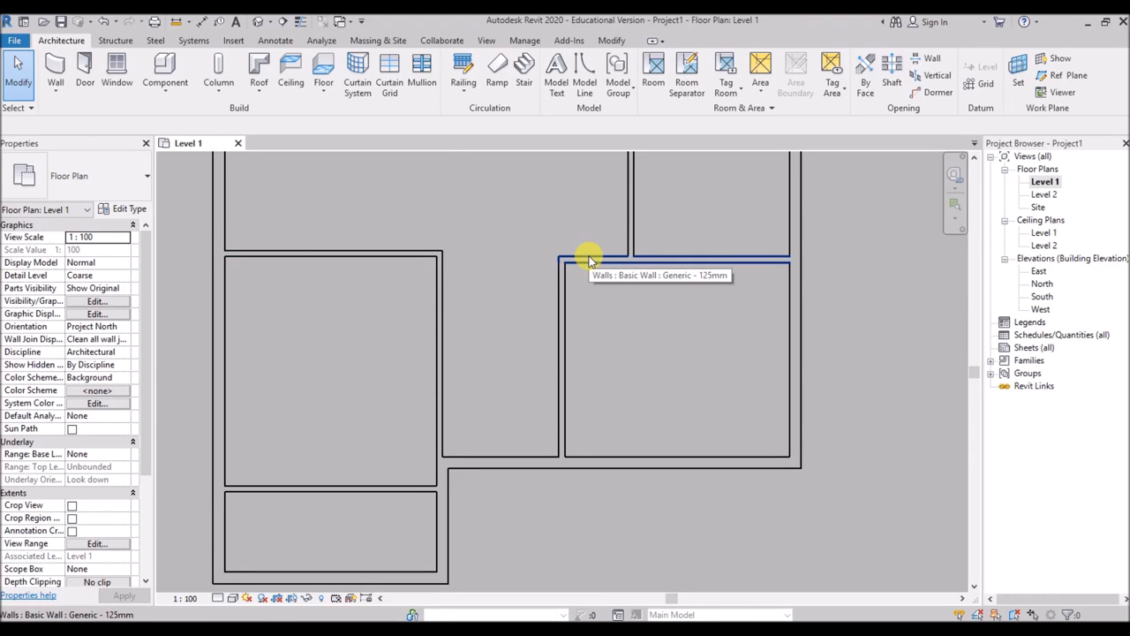
# Align the upper face of the right room's top partition with that of the left room, and end the Align command
pyautogui.press('a')
pyautogui.press('l')
pyautogui.click(407, 250)
pyautogui.click(583, 254)
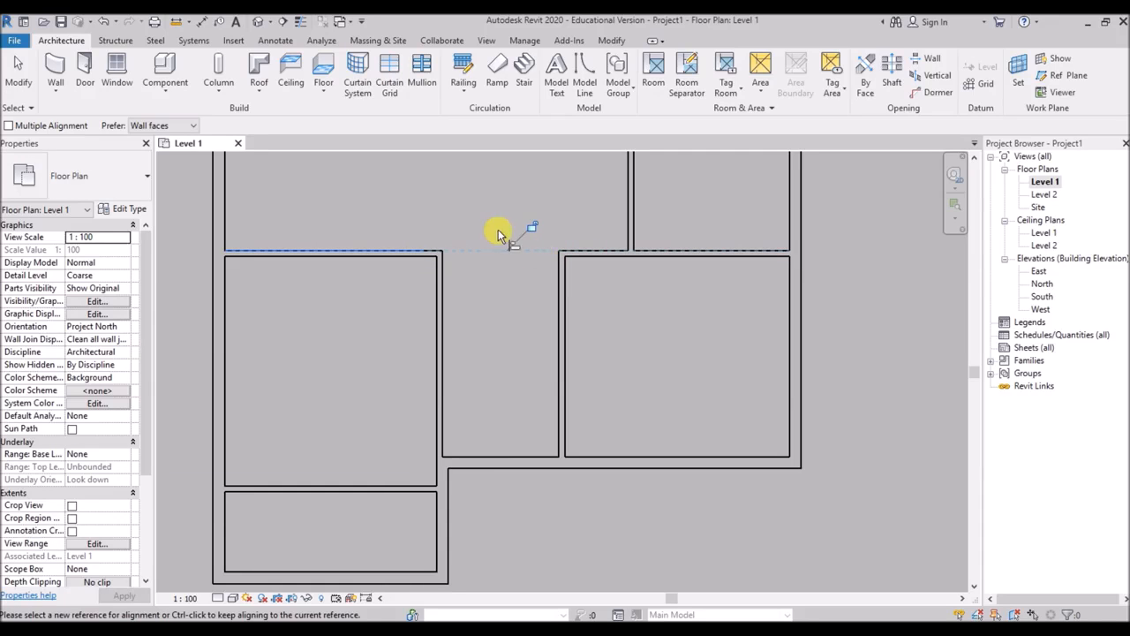
pyautogui.rightClick(432, 188)
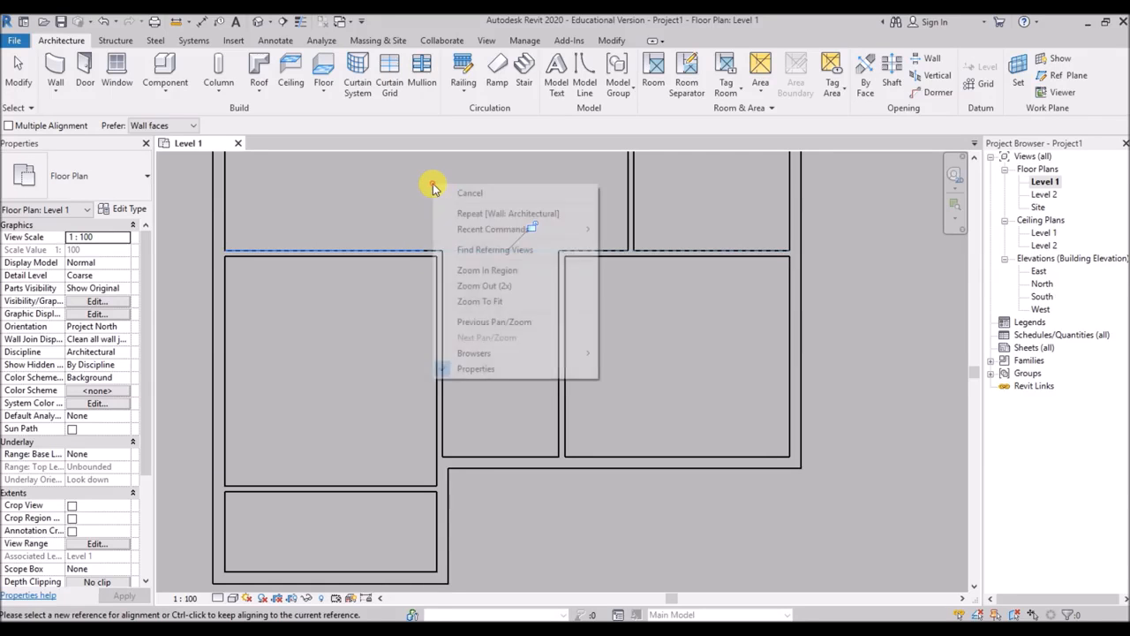
pyautogui.click(446, 191)
pyautogui.scroll(-3, 489, 278)
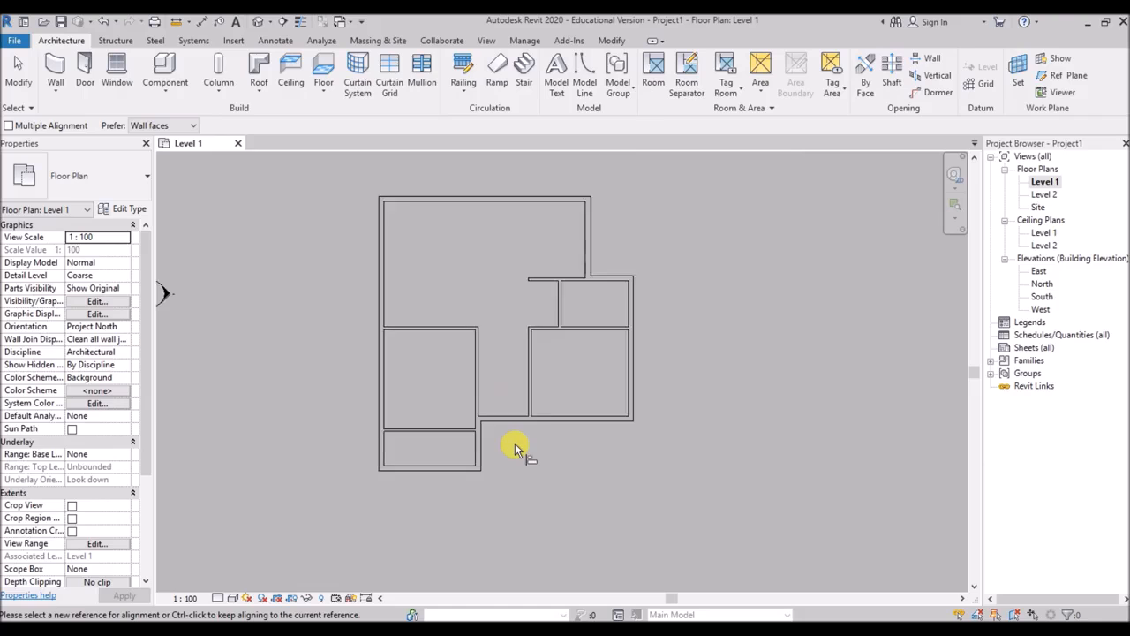
pyautogui.scroll(1, 500, 393)
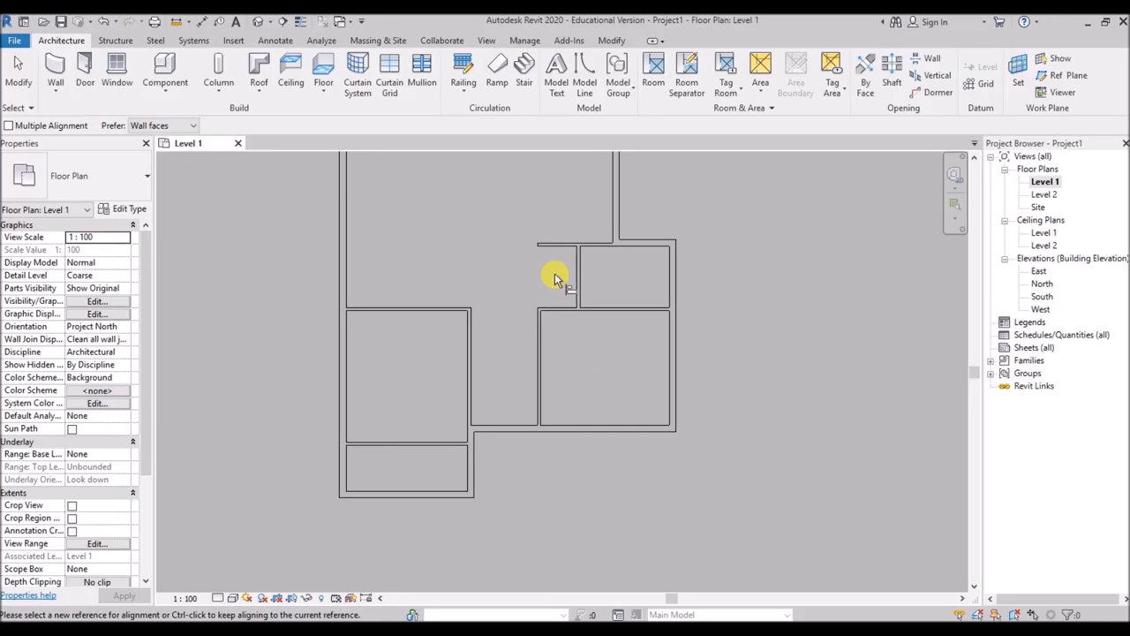
pyautogui.press('Escape')
pyautogui.press('Escape')
# Select the nine walls around the lower rooms, nudge them left and slightly down, and clear the selection
pyautogui.moveTo(565, 275); pyautogui.dragTo(299, 524)
pyautogui.press('Left')
pyautogui.press('Left')
pyautogui.press('Left')
pyautogui.press('Left')
pyautogui.press('Left')
pyautogui.press('Left')
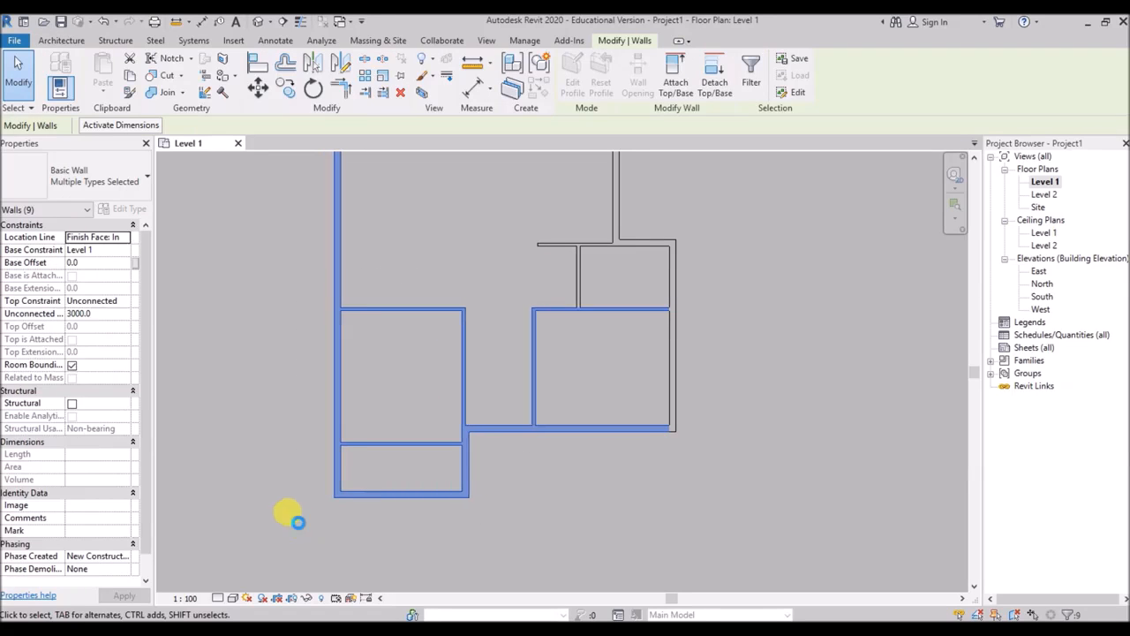
pyautogui.scroll(-1, 386, 545)
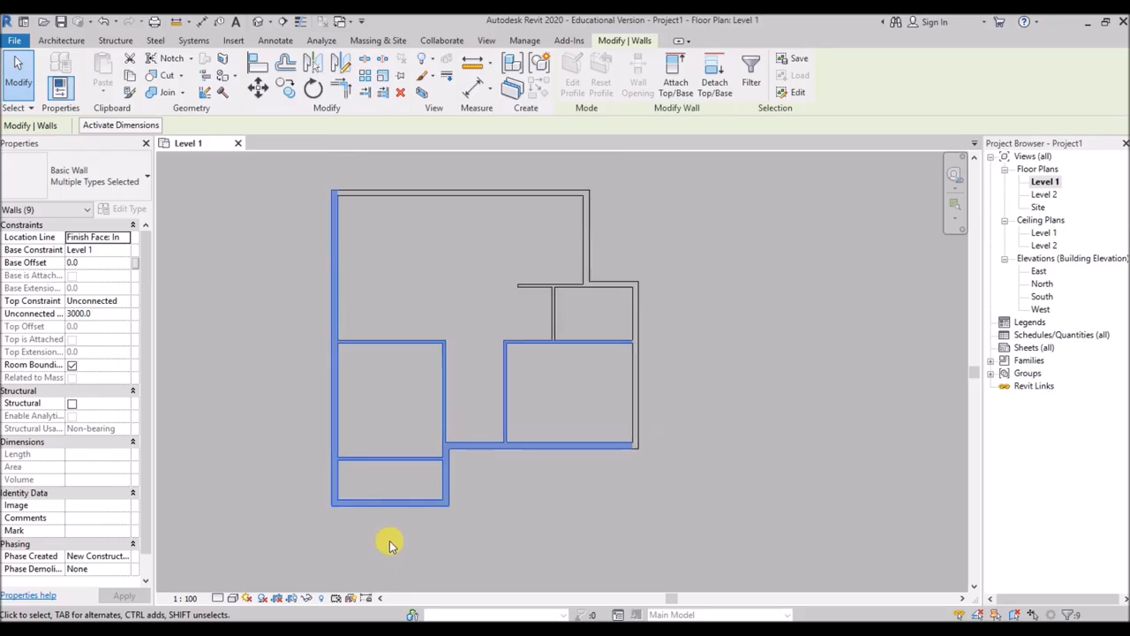
pyautogui.press('Down')
pyautogui.press('Down')
pyautogui.press('Down')
pyautogui.press('Escape')
# Nudge the walls crossing the middle of the plan down, and do the same with the seven walls of its upper part
pyautogui.moveTo(483, 362); pyautogui.dragTo(422, 374)
pyautogui.press('Down')
pyautogui.press('Down')
pyautogui.moveTo(649, 172); pyautogui.dragTo(297, 313)
pyautogui.press('Down')
pyautogui.press('Down')
pyautogui.press('Down')
pyautogui.press('Down')
pyautogui.press('Up')
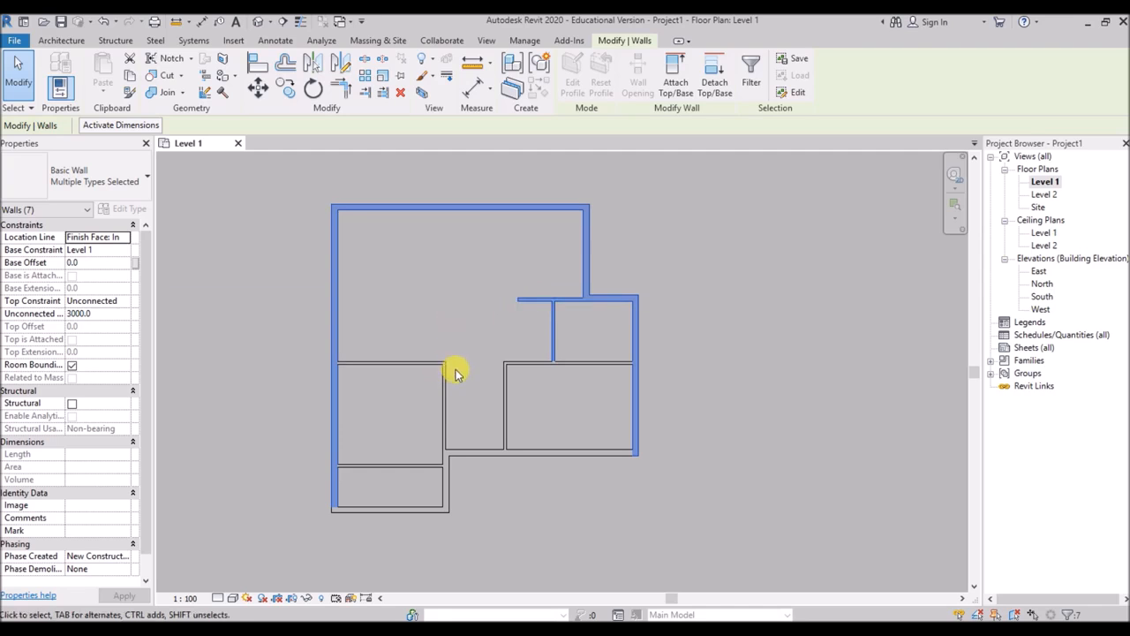
pyautogui.click(399, 391)
# Select the left outer wall with the left room's horizontal partitions and bottom wall, and nudge them left
pyautogui.moveTo(407, 338); pyautogui.dragTo(294, 536)
pyautogui.press('Left')
pyautogui.press('Left')
pyautogui.press('Left')
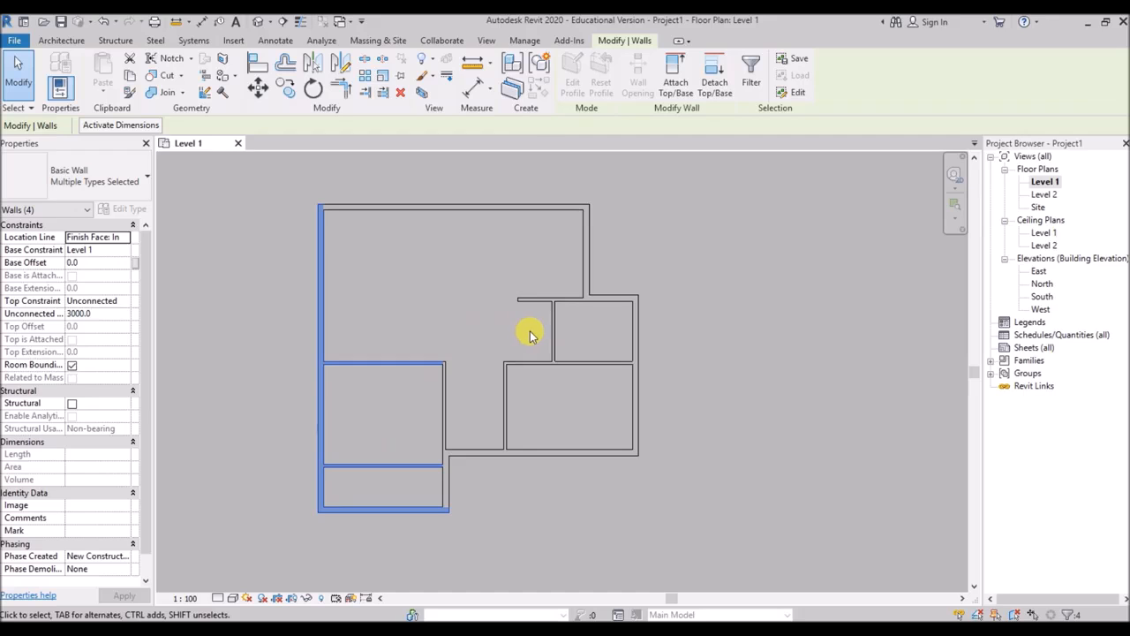
# Select the three outer walls around the large upper room, nudge them down, and clear the selection
pyautogui.moveTo(613, 178); pyautogui.dragTo(284, 251)
pyautogui.press('Down')
pyautogui.press('Down')
pyautogui.press('Down')
pyautogui.press('Down')
pyautogui.press('Down')
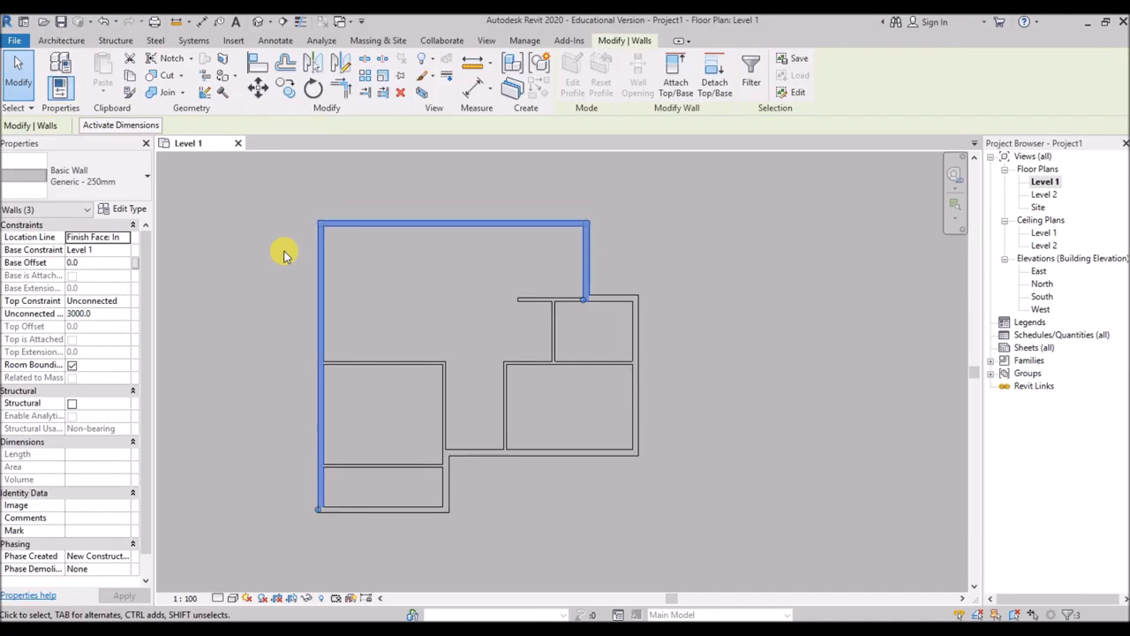
pyautogui.press('Down')
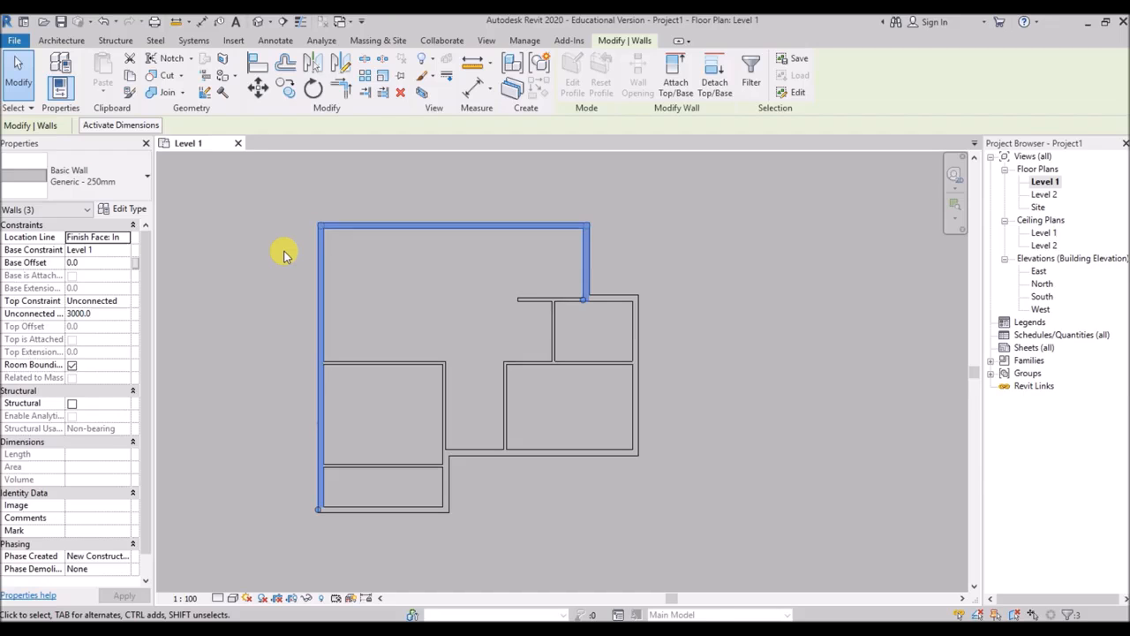
pyautogui.press('Escape')
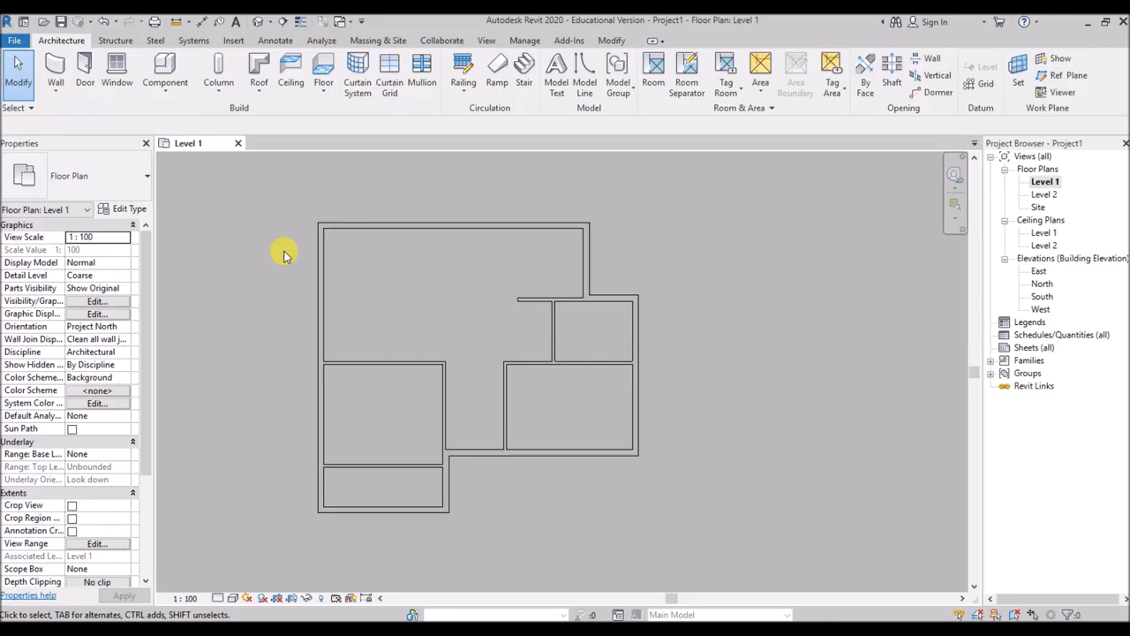
# Set the distance from the lower-right room's left partition to the right outer wall to 5000 mm
pyautogui.scroll(2, 533, 455)
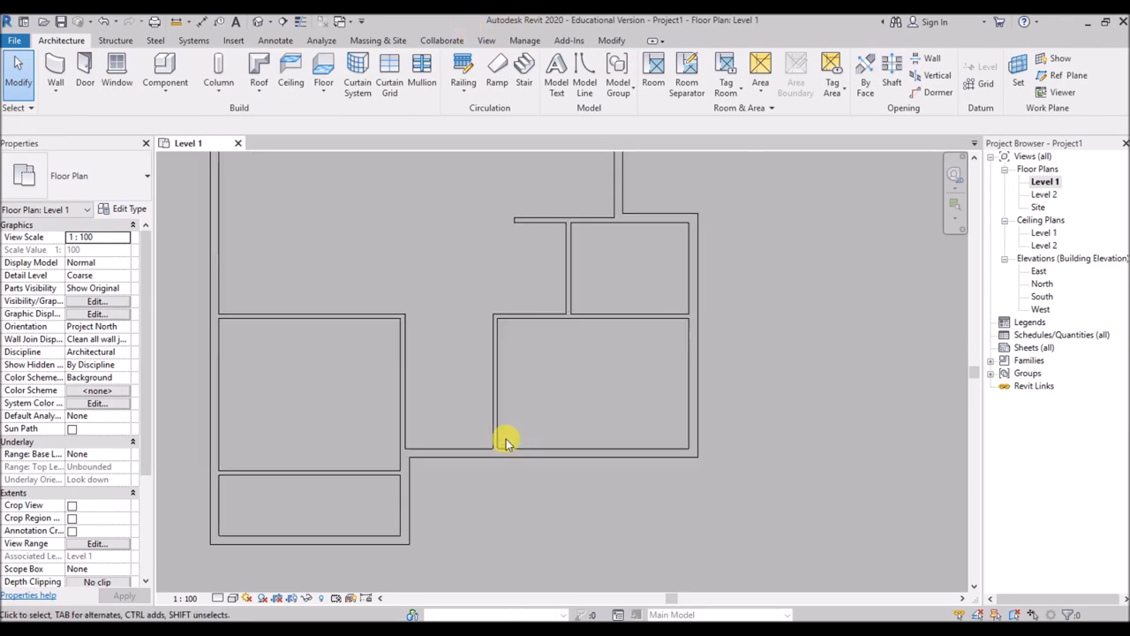
pyautogui.click(493, 429)
pyautogui.scroll(1, 499, 422)
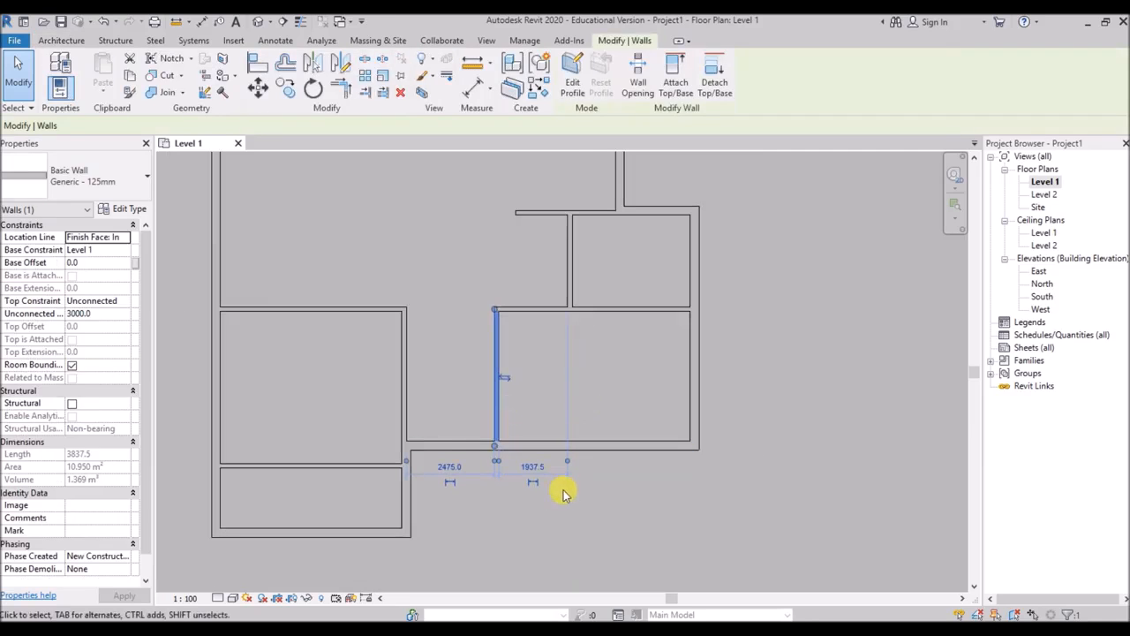
pyautogui.scroll(2, 565, 492)
pyautogui.moveTo(570, 446); pyautogui.dragTo(746, 393)
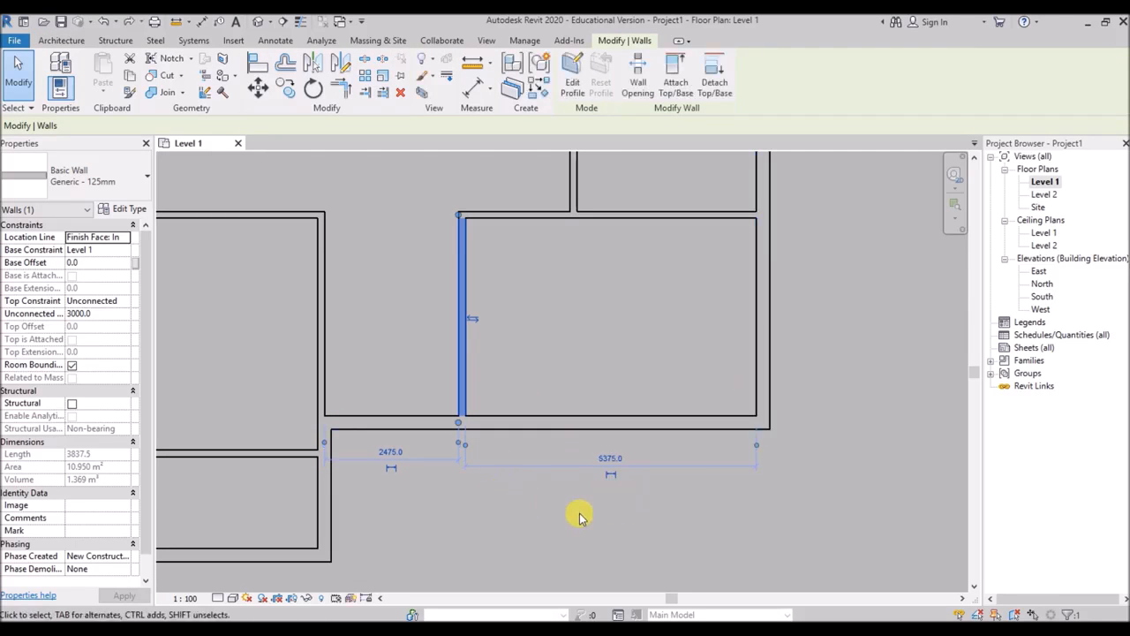
pyautogui.click(610, 460)
pyautogui.write('5000')
pyautogui.press('Return')
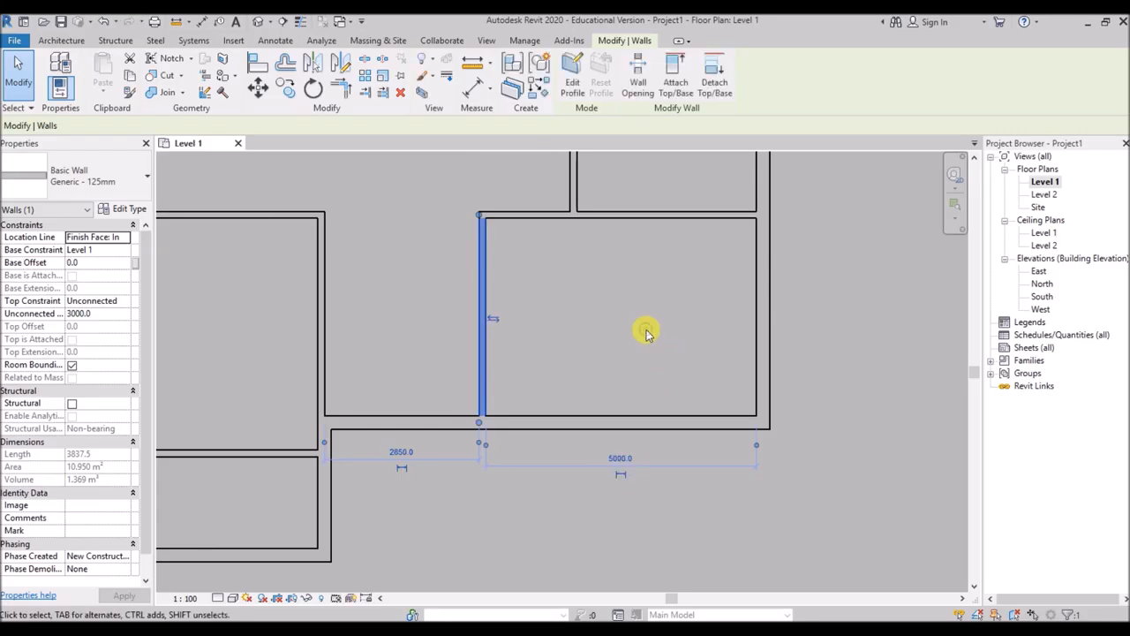
# Set the distance from the lower-right room's top partition to the lower outer wall to 3600 mm
pyautogui.click(553, 215)
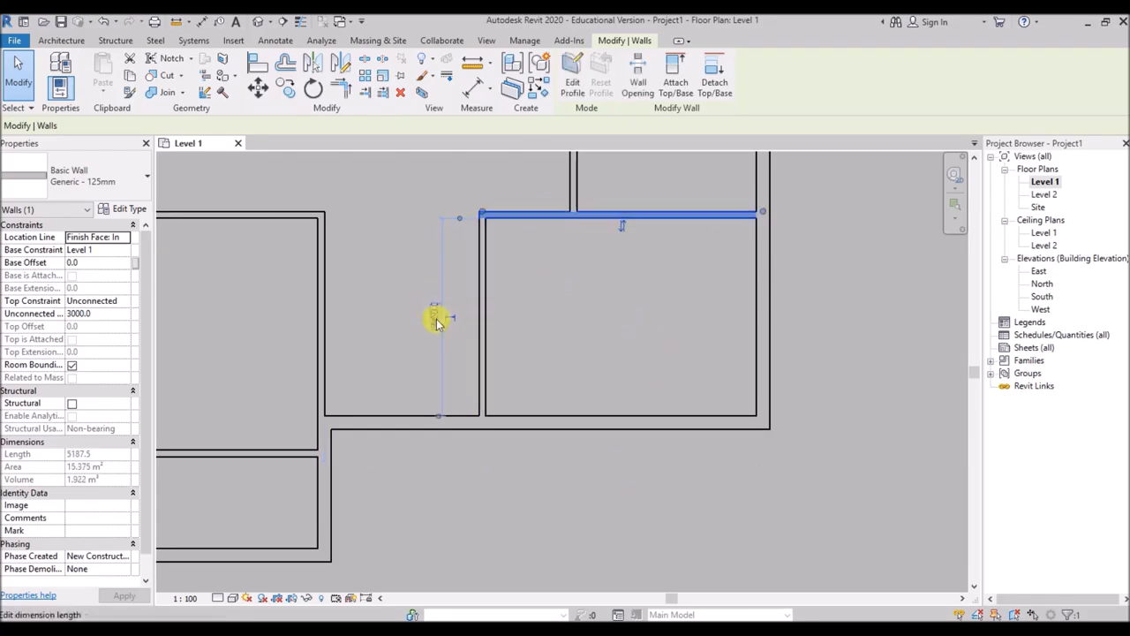
pyautogui.click(435, 323)
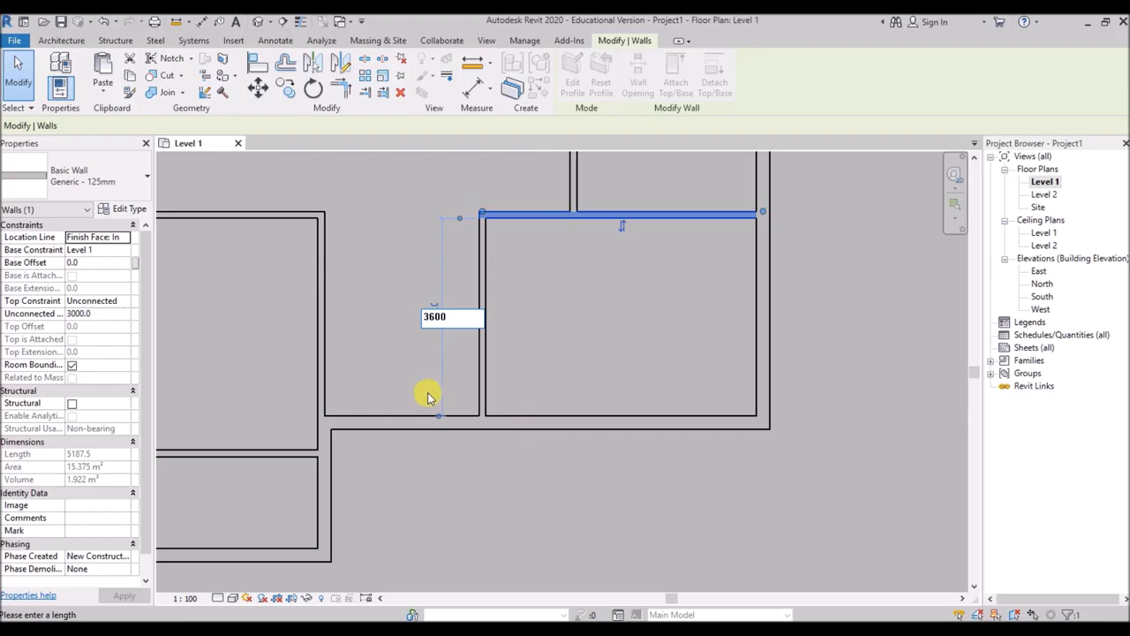
pyautogui.press('Return')
# Set the distance from the short partition above the small rooms to the partition below it to 2400 mm
pyautogui.scroll(-2, 530, 366)
pyautogui.click(590, 196)
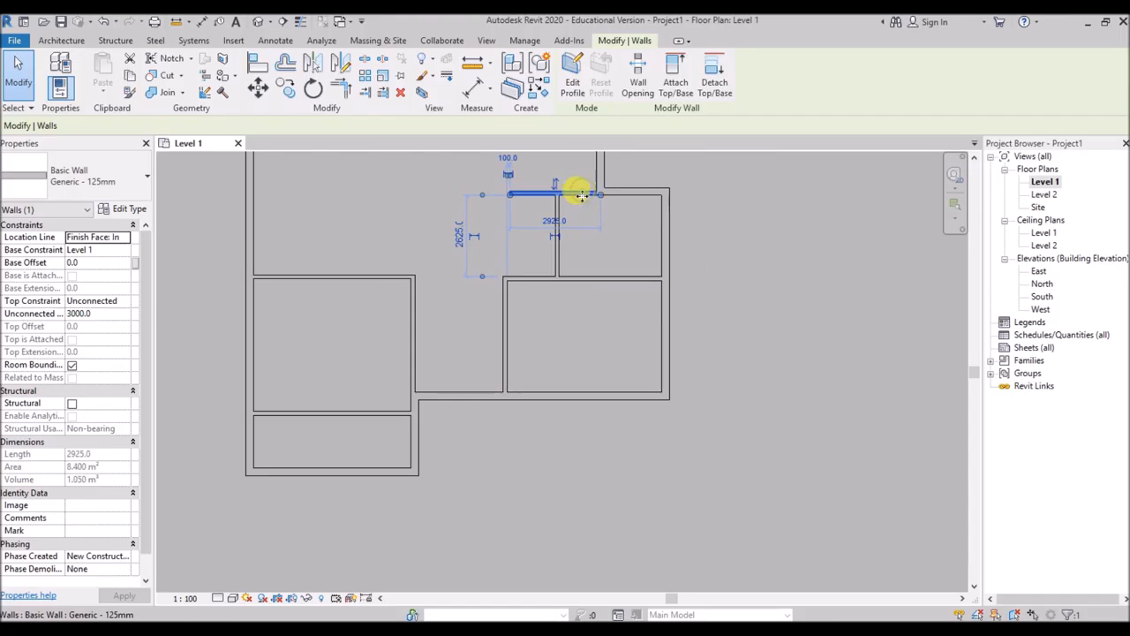
pyautogui.scroll(2, 565, 185)
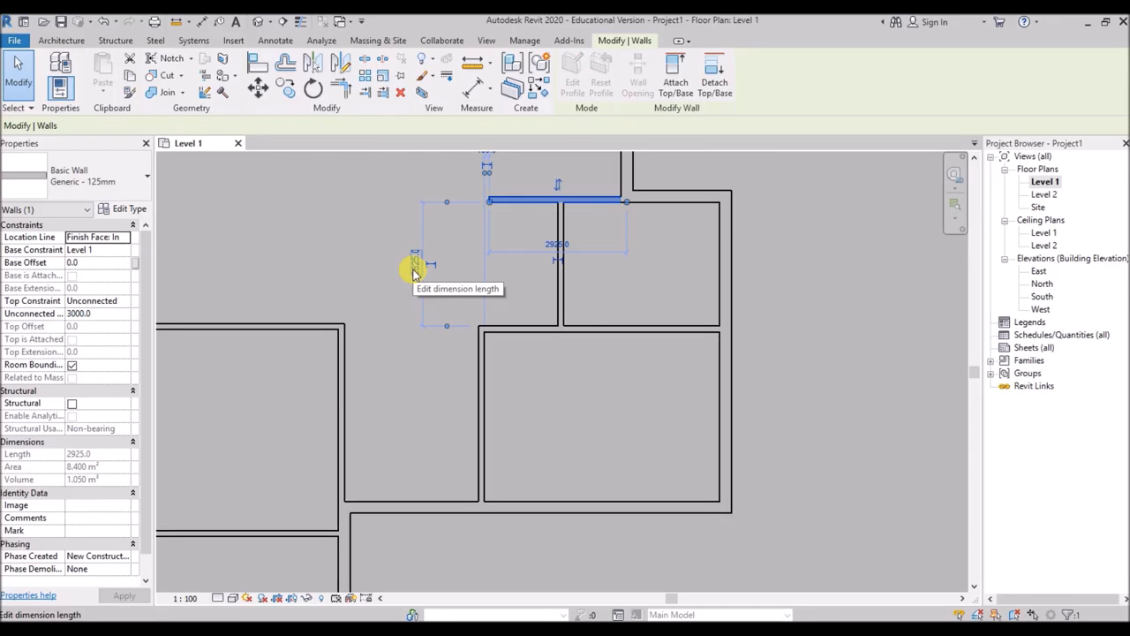
pyautogui.click(413, 267)
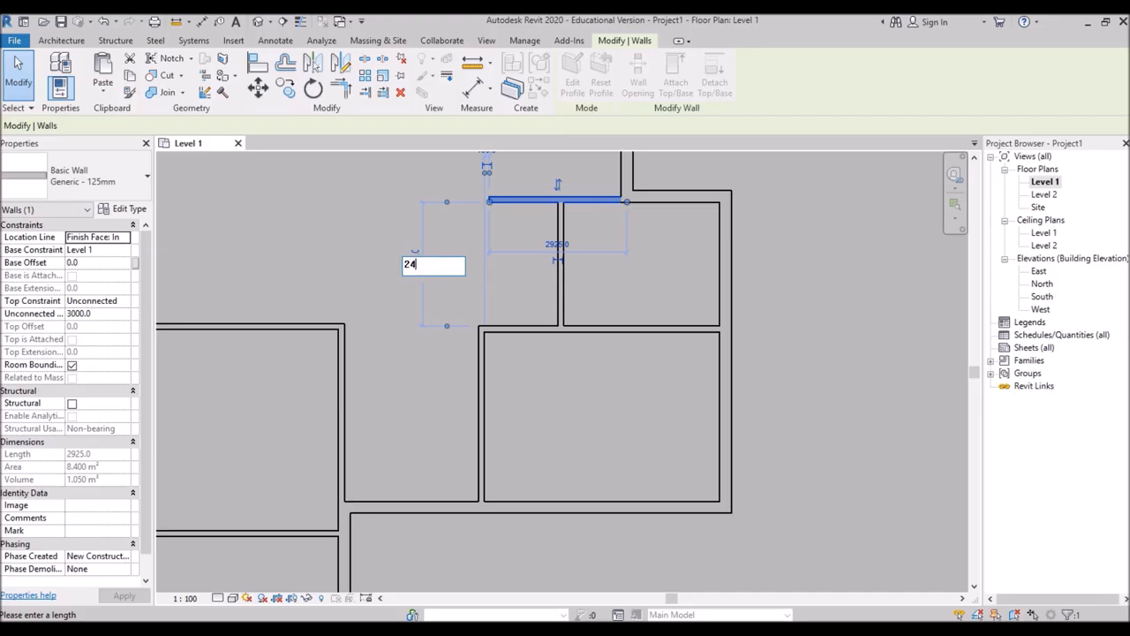
pyautogui.press('Return')
# Align the free end of the short upper partition with the outer face of the lower-right room's left partition
pyautogui.scroll(-3, 468, 367)
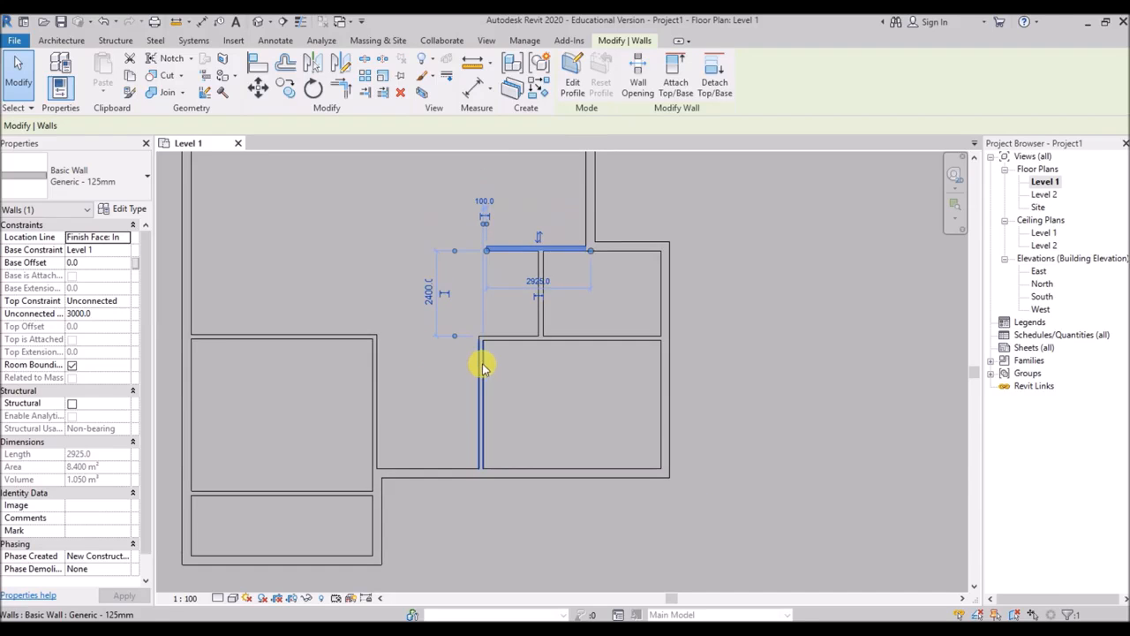
pyautogui.scroll(3, 452, 190)
pyautogui.scroll(2, 497, 323)
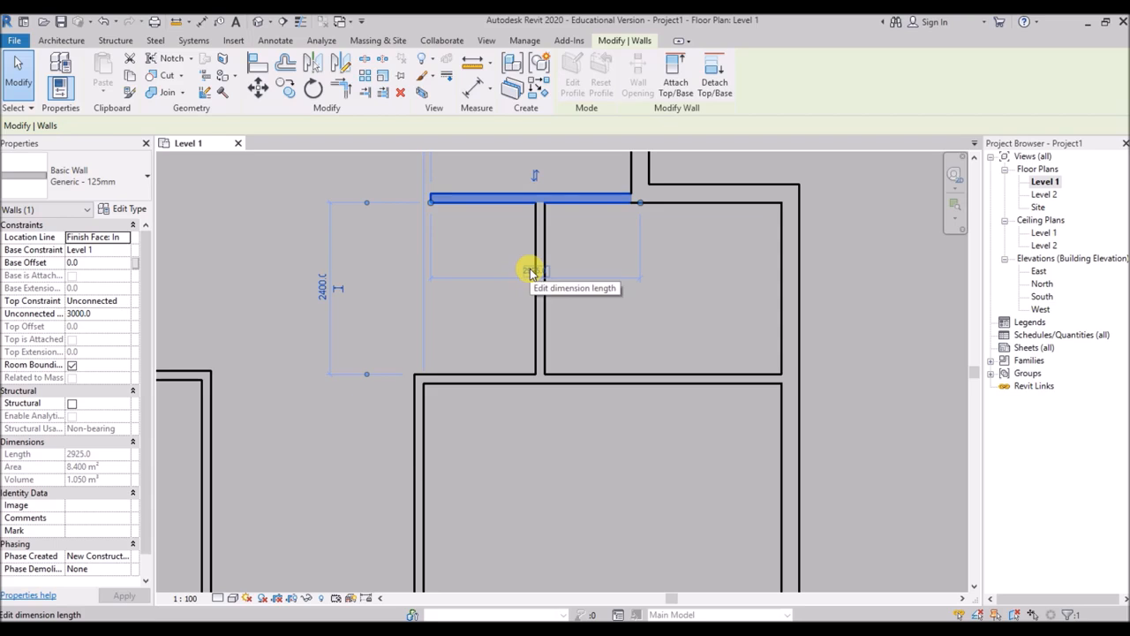
pyautogui.scroll(1, 419, 198)
pyautogui.click(374, 182)
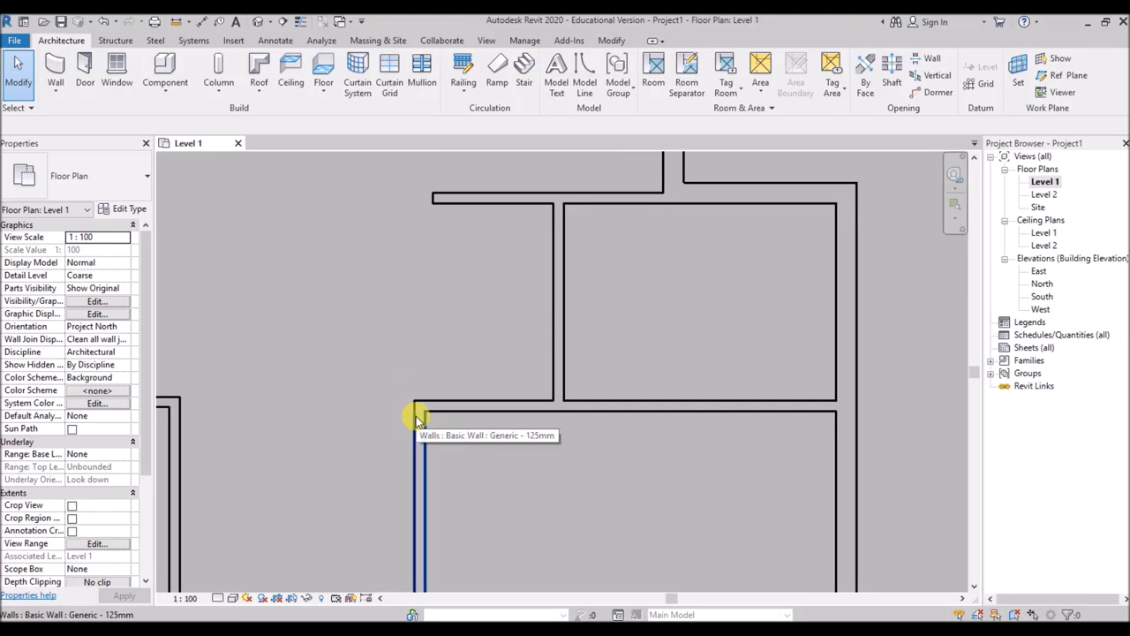
pyautogui.press('a')
pyautogui.press('l')
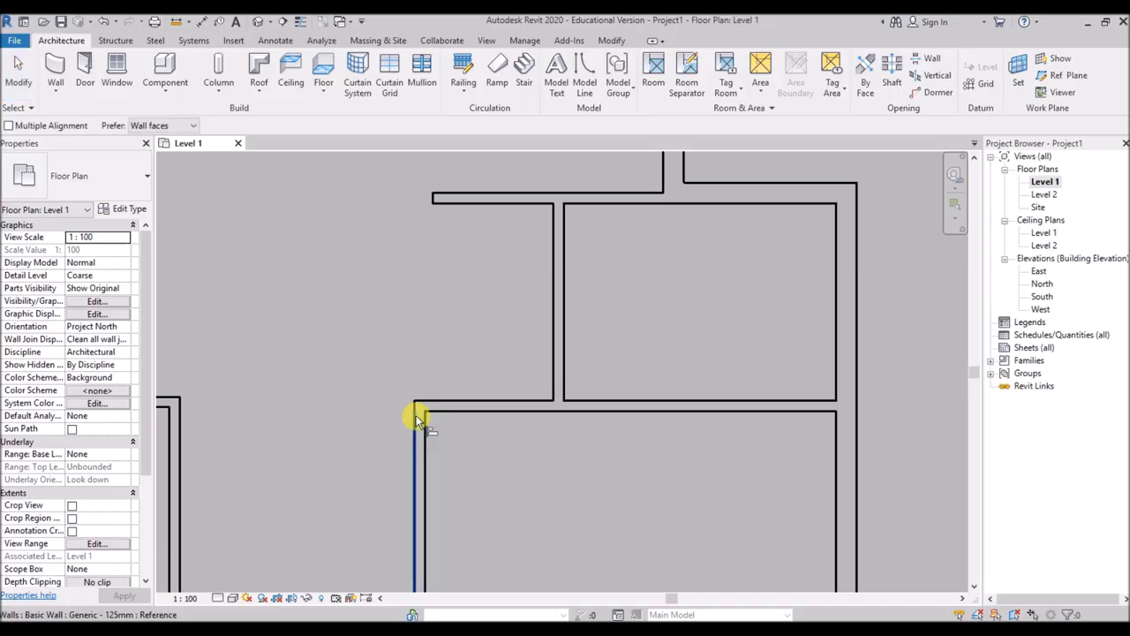
pyautogui.click(414, 434)
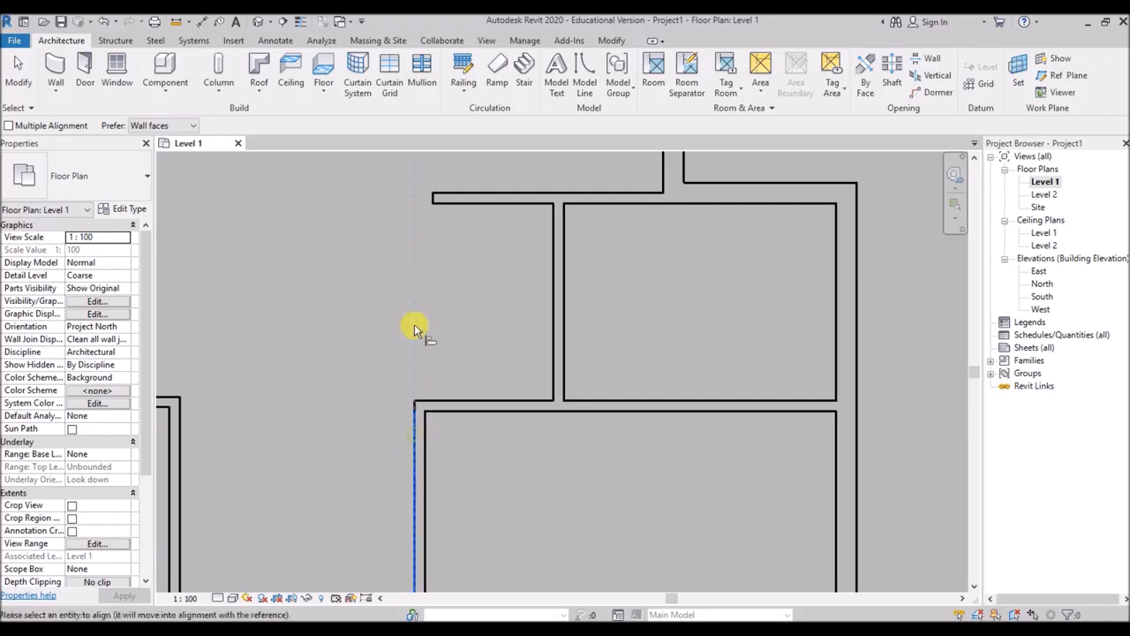
pyautogui.click(432, 196)
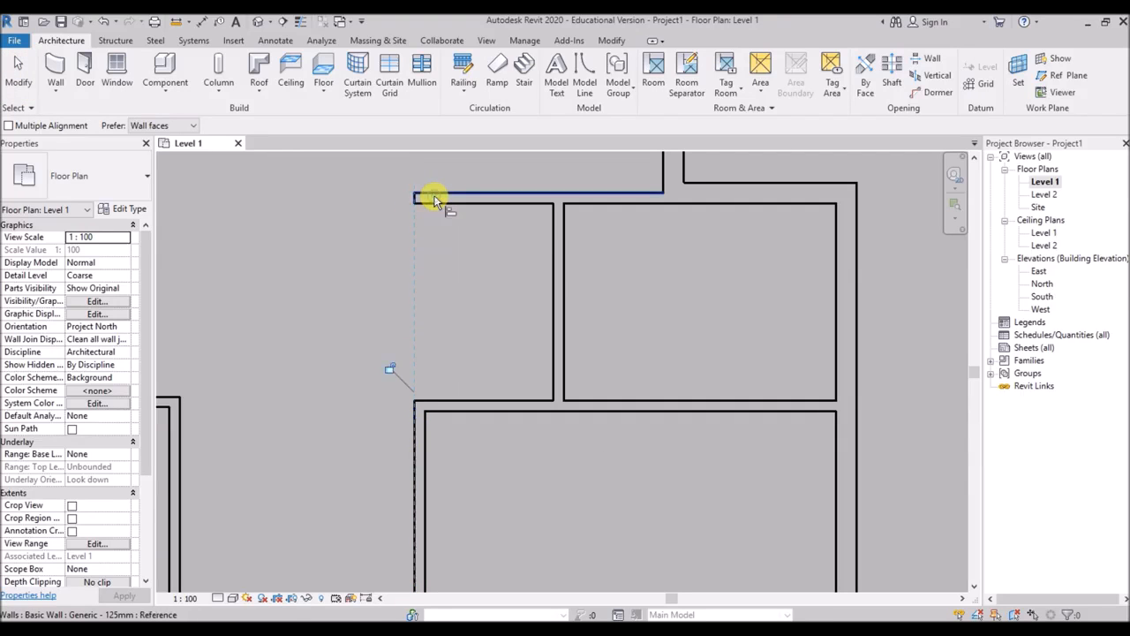
pyautogui.scroll(-3, 431, 267)
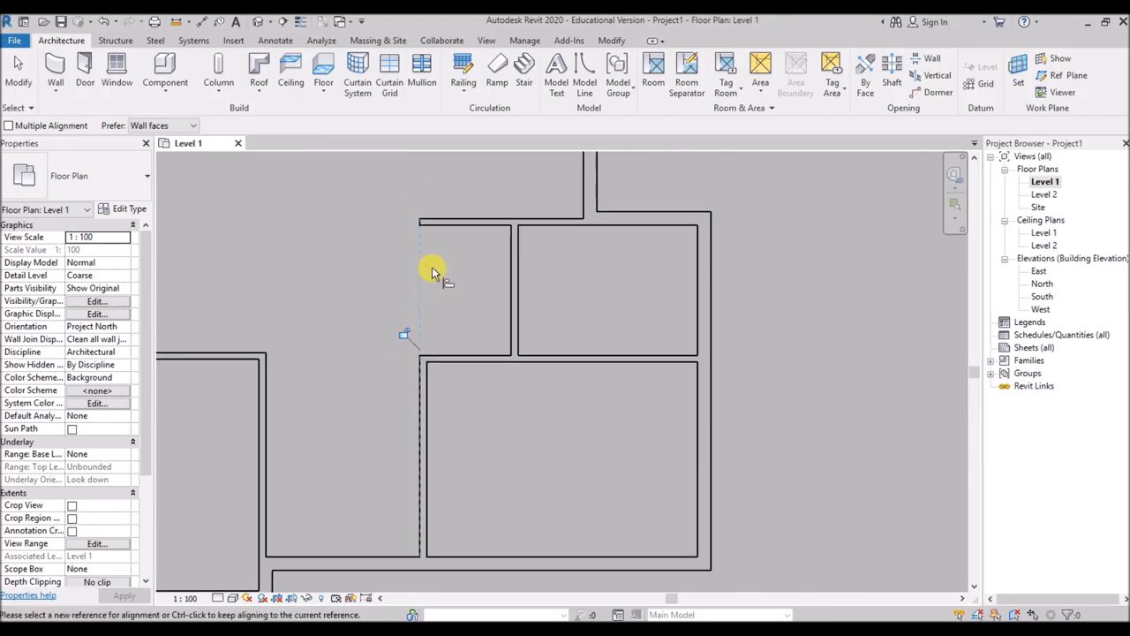
pyautogui.click(401, 334)
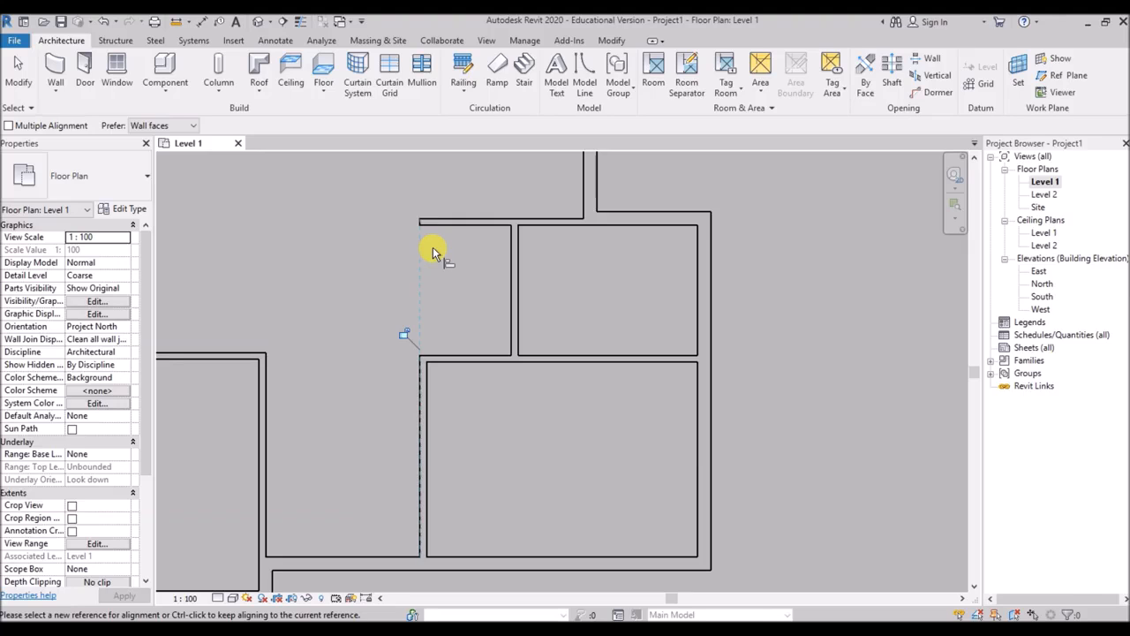
pyautogui.scroll(-4, 473, 295)
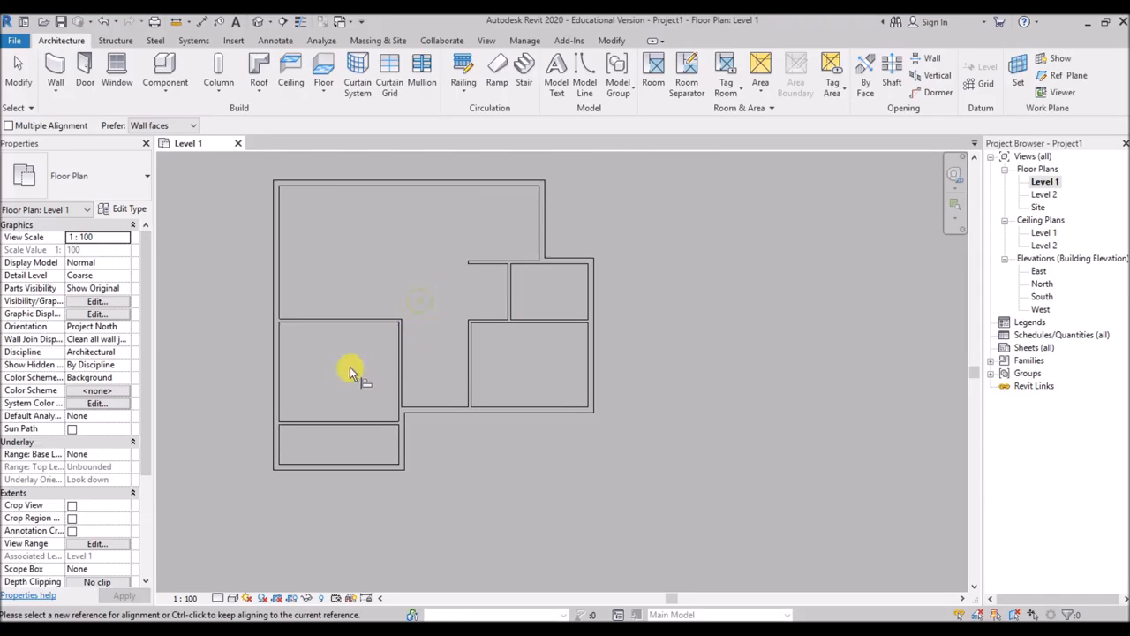
pyautogui.press('Escape')
pyautogui.press('Escape')
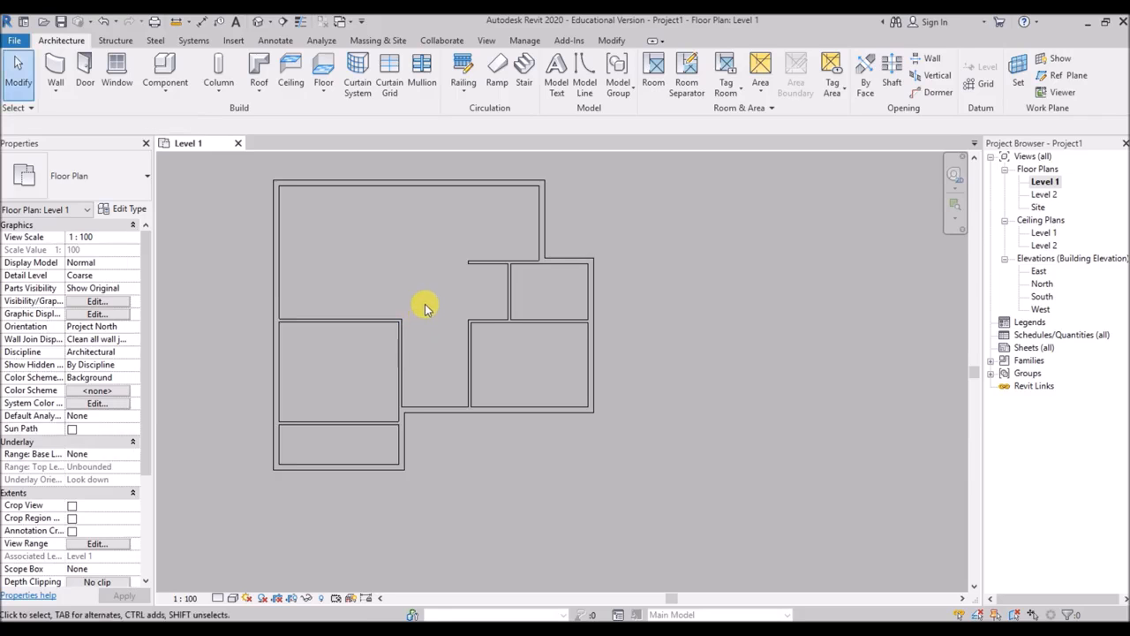
# Select the left room's partitions with the adjoining lower outer walls, nudge them right five increments, and clear the selection
pyautogui.moveTo(428, 302); pyautogui.dragTo(362, 359)
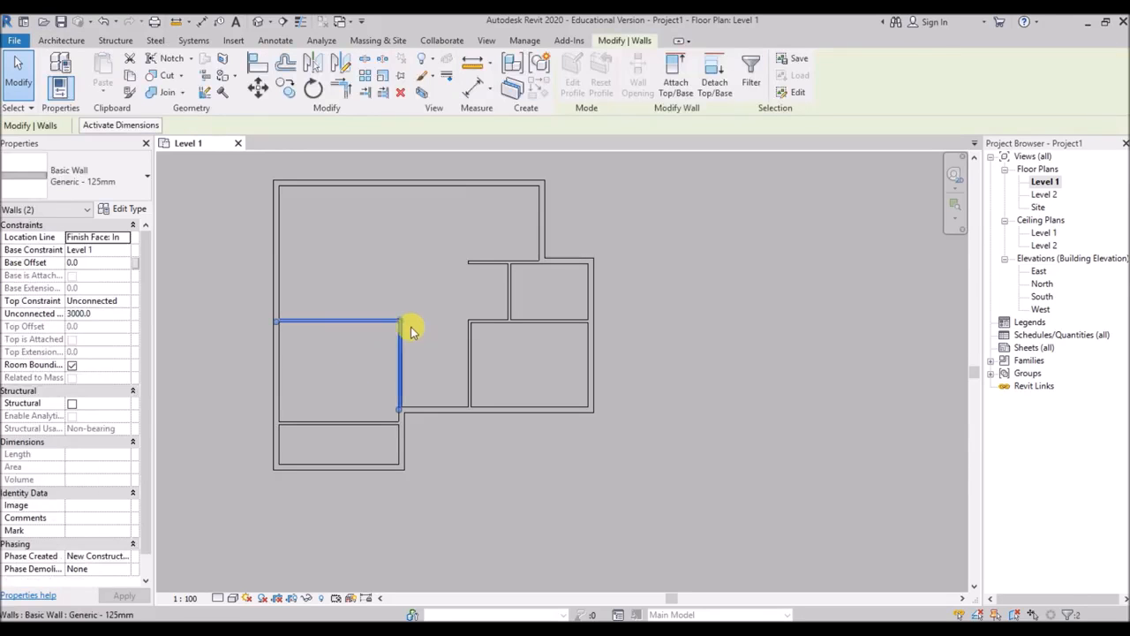
pyautogui.moveTo(430, 276); pyautogui.dragTo(358, 491)
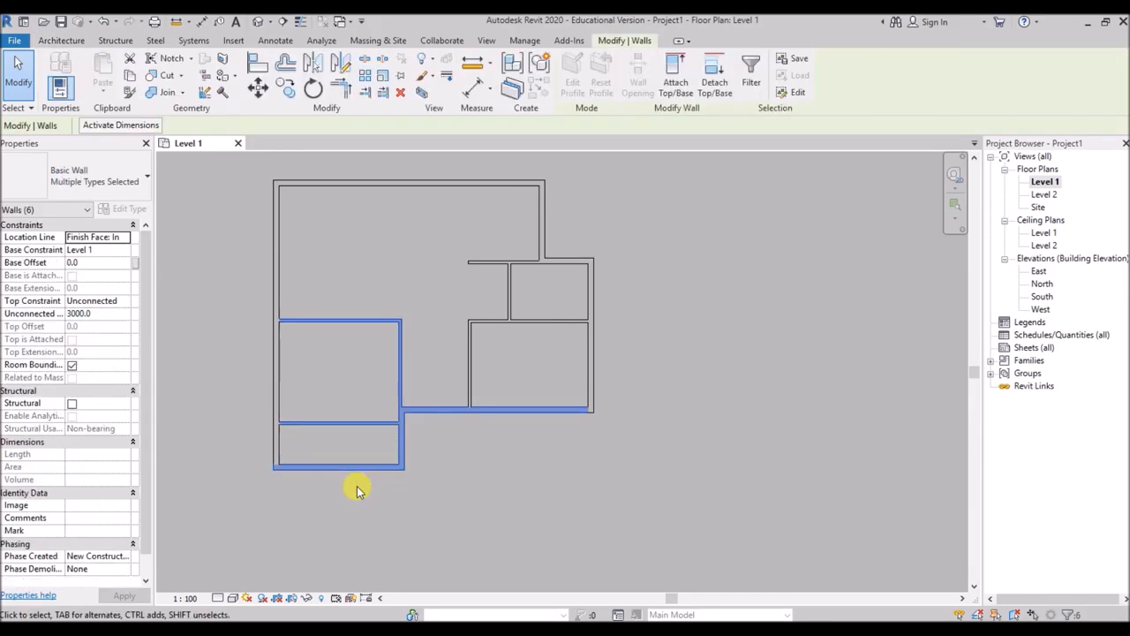
pyautogui.press('Right')
pyautogui.press('Right')
pyautogui.press('Right')
pyautogui.press('Right')
pyautogui.press('Right')
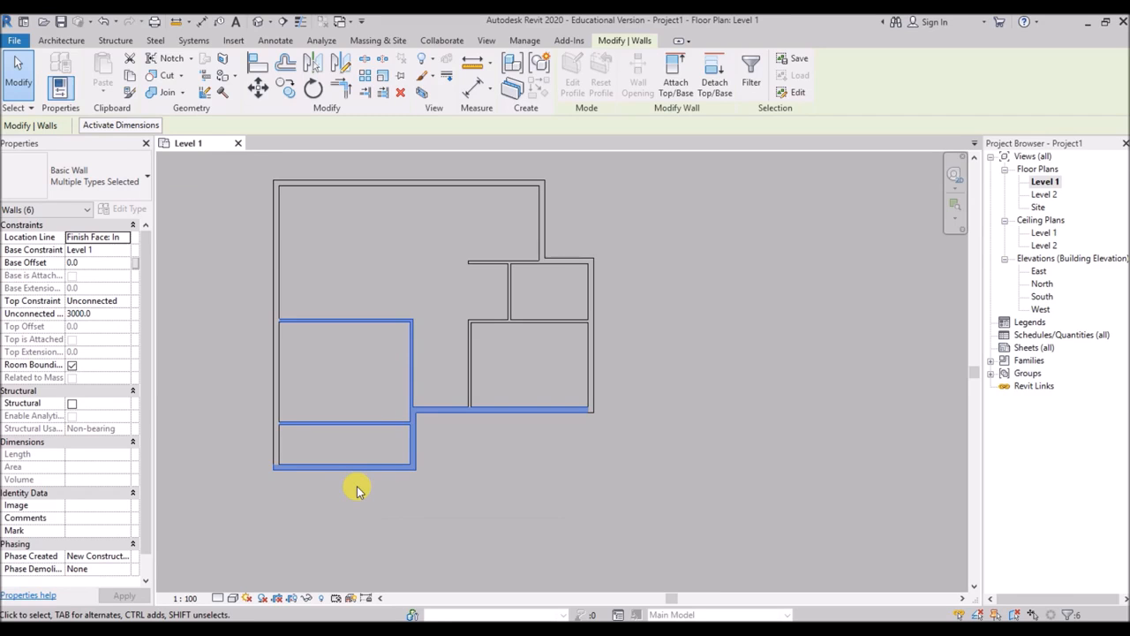
pyautogui.press('Escape')
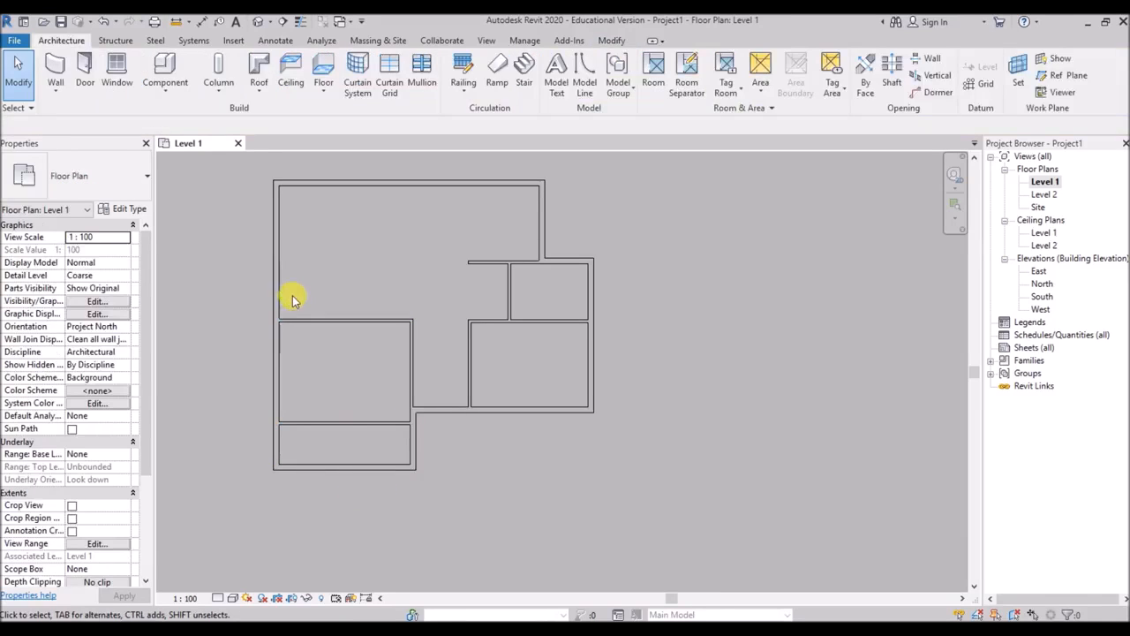
# Check the distances from the left room's top and right partitions to the neighbouring walls
pyautogui.scroll(2, 327, 383)
pyautogui.click(336, 296)
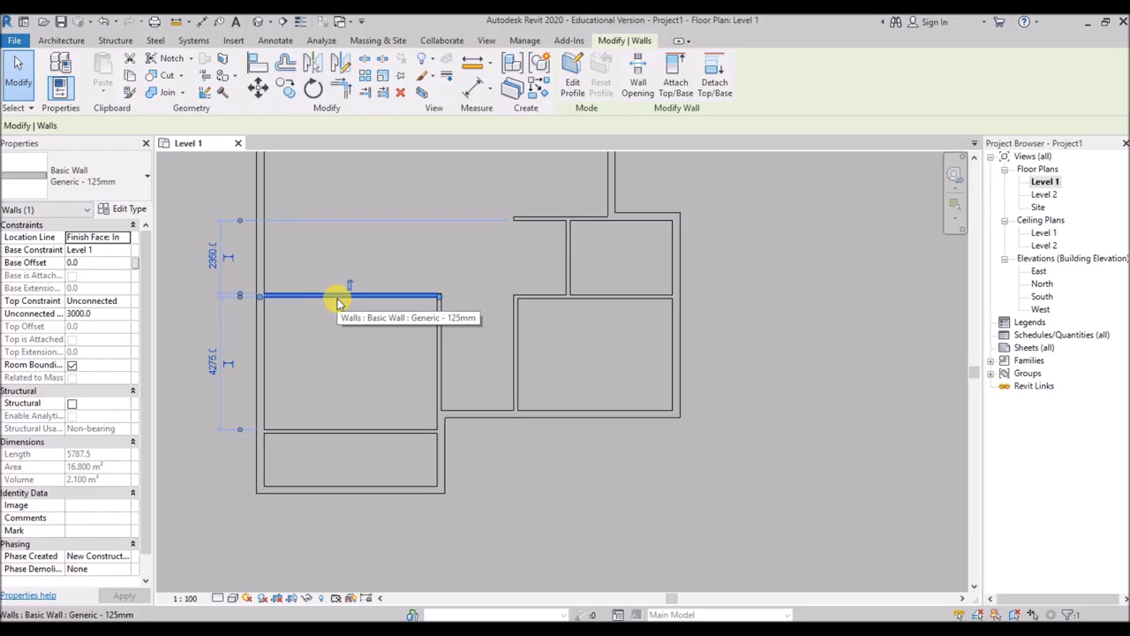
pyautogui.click(195, 273)
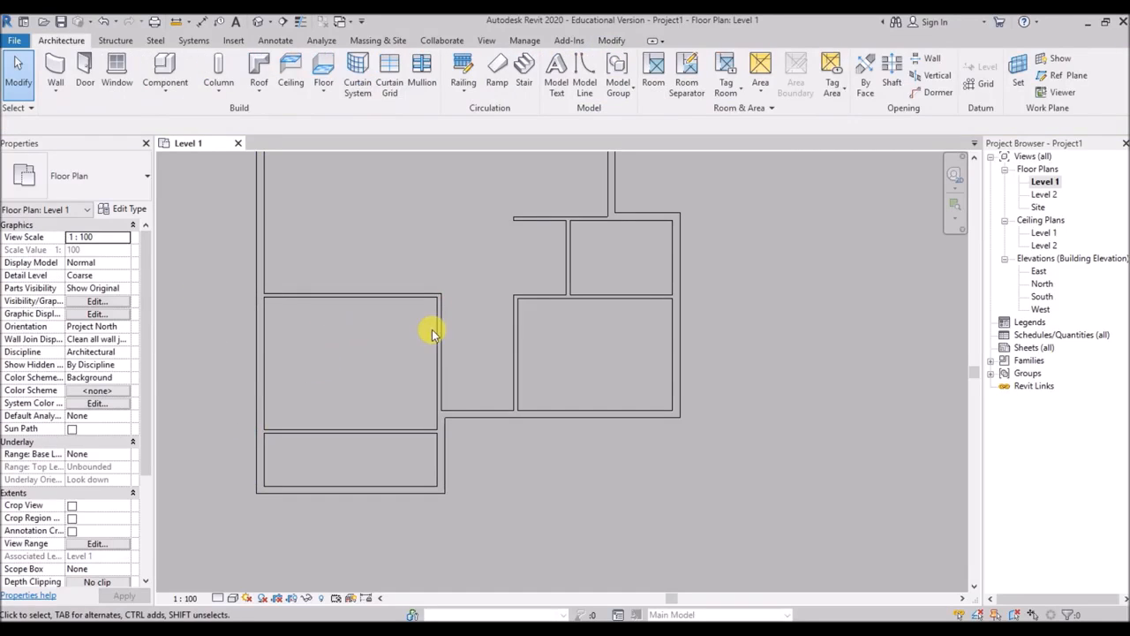
pyautogui.click(439, 333)
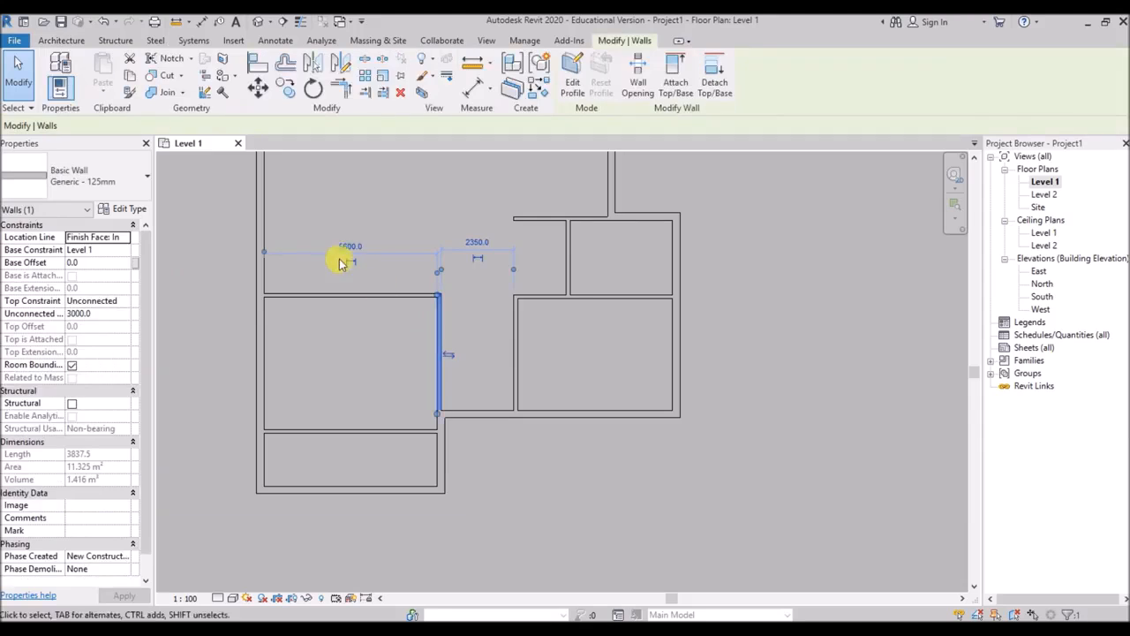
pyautogui.click(352, 334)
pyautogui.scroll(-2, 516, 418)
pyautogui.scroll(1, 424, 291)
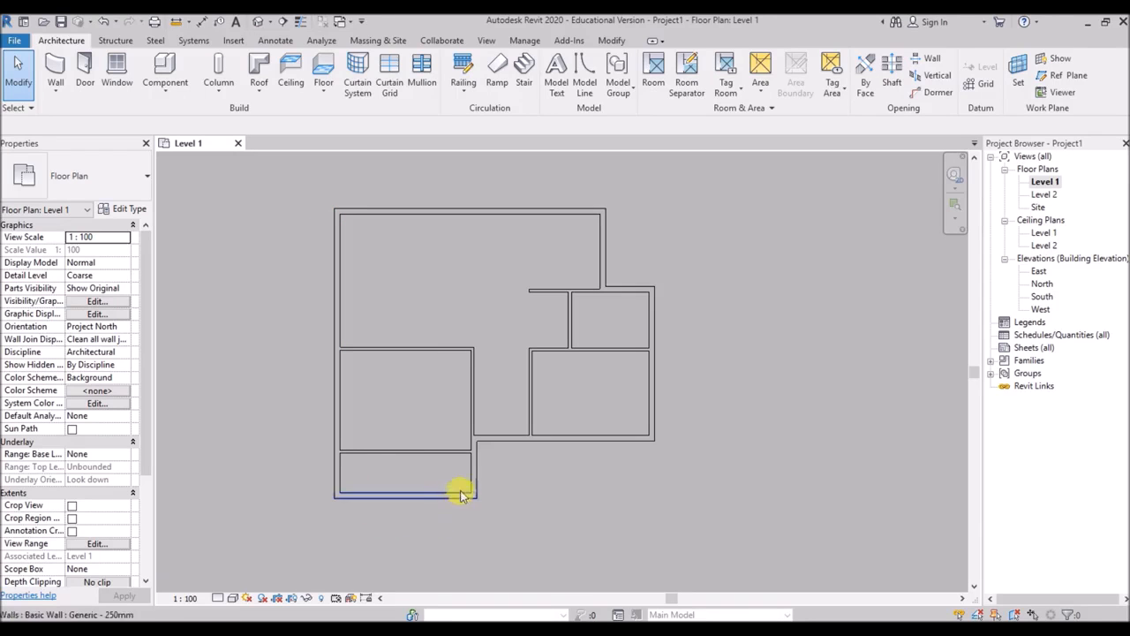
# Draw a three-sided bay of Generic - 250mm wall on the outside of the large upper room's left outer wall
pyautogui.click(57, 67)
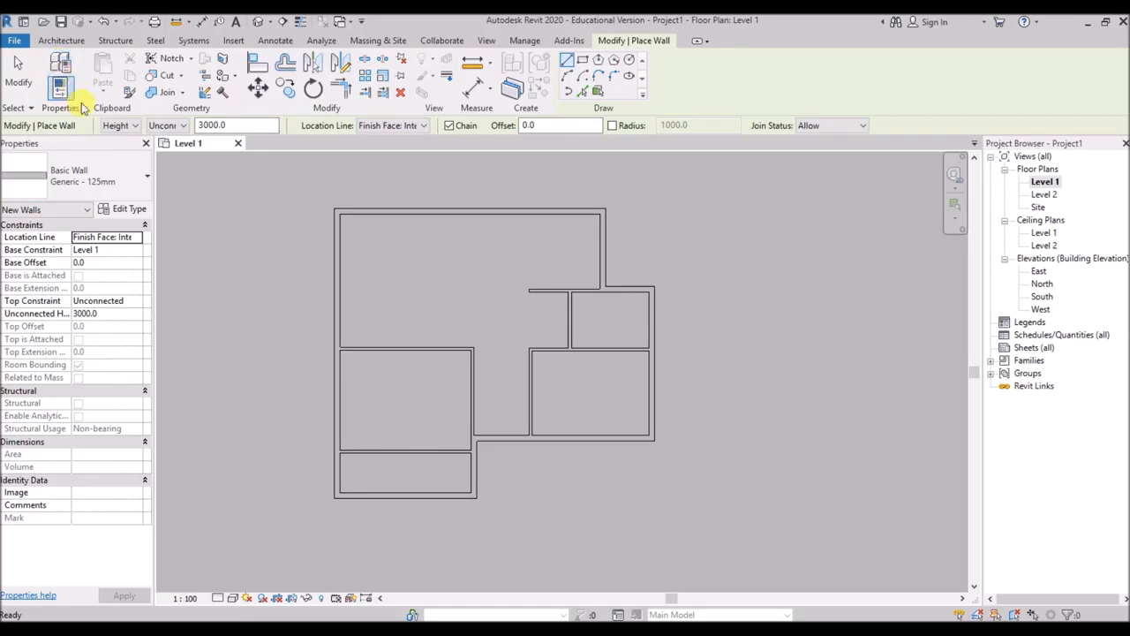
pyautogui.click(113, 179)
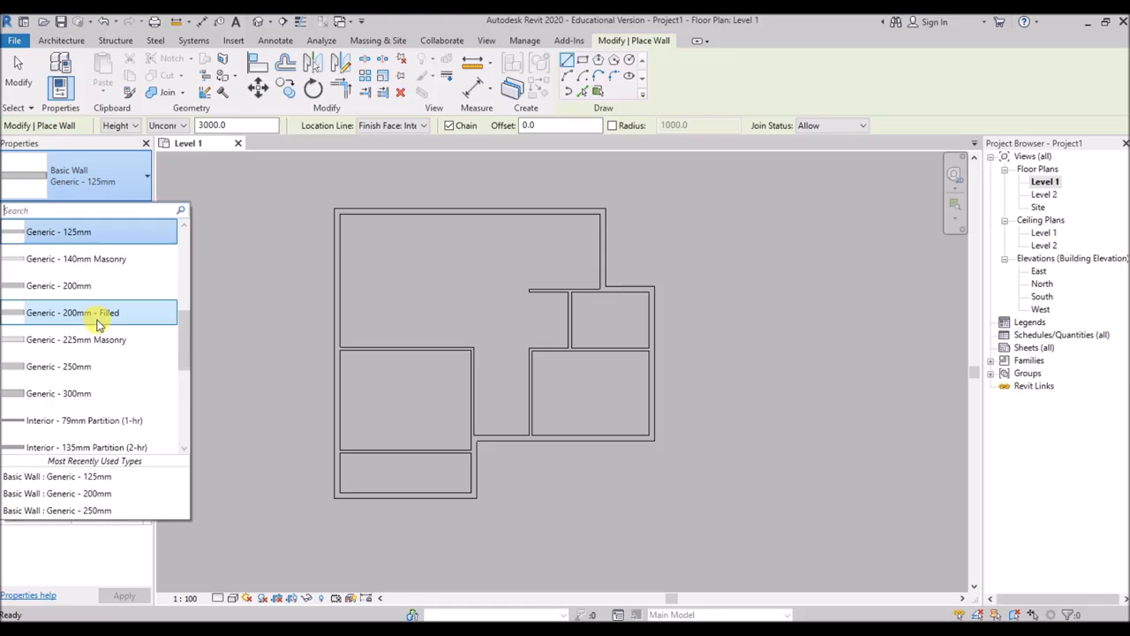
pyautogui.click(75, 371)
pyautogui.scroll(-1, 270, 235)
pyautogui.scroll(2, 289, 241)
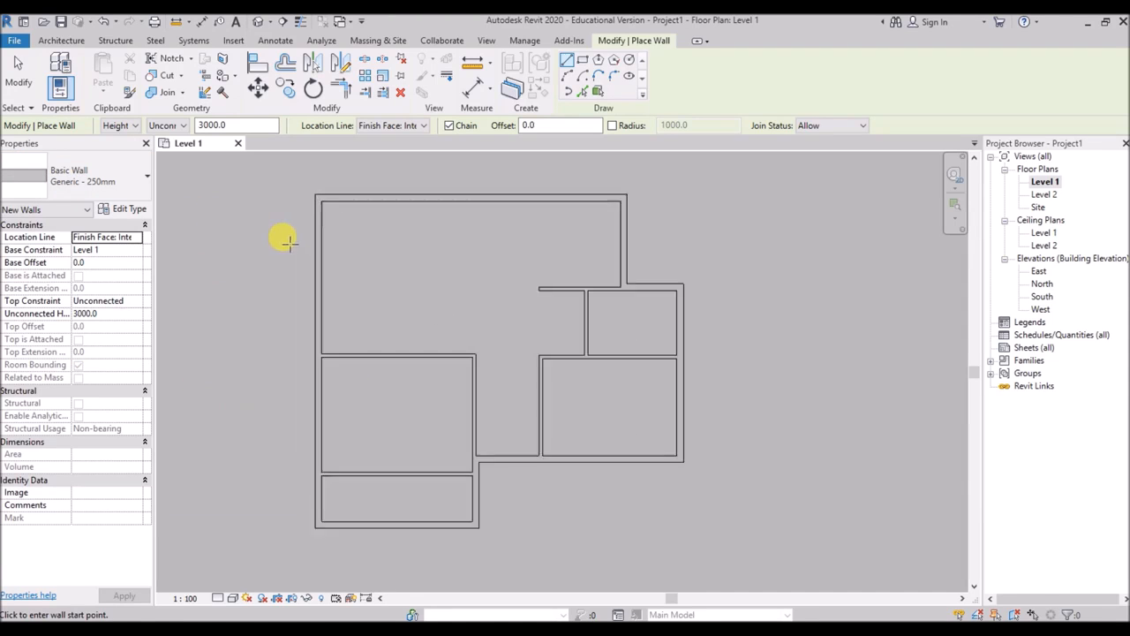
pyautogui.scroll(1, 289, 241)
pyautogui.click(317, 226)
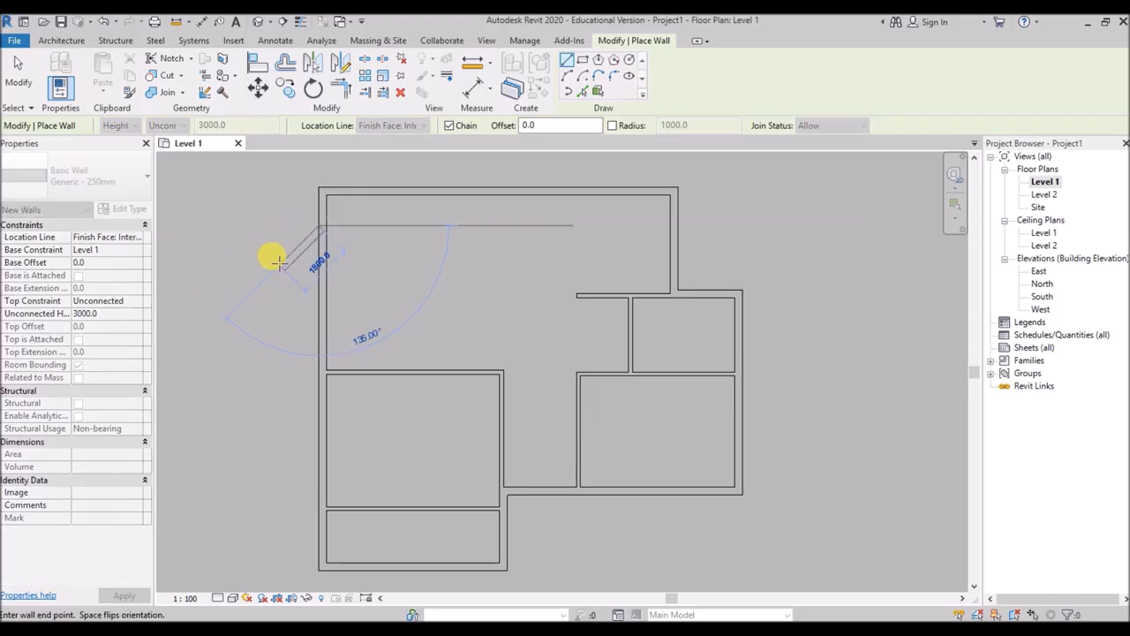
pyautogui.click(287, 255)
pyautogui.click(289, 295)
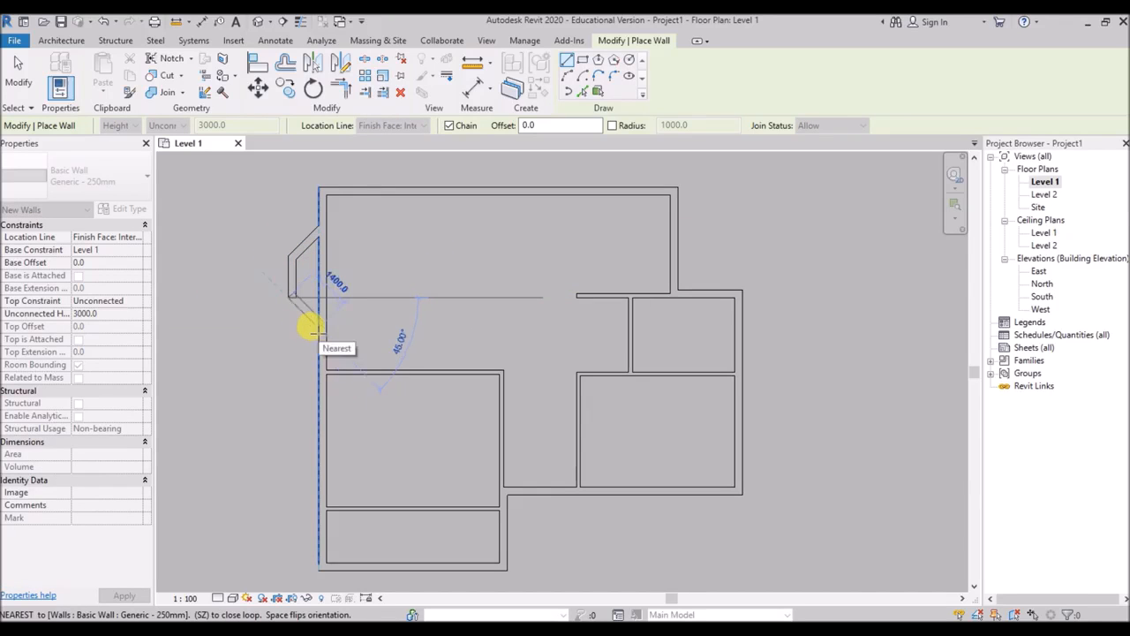
pyautogui.scroll(-1, 362, 243)
pyautogui.rightClick(371, 242)
pyautogui.click(415, 257)
# Draw a second three-sided bay of Generic - 250mm wall below the lower-left room's bottom wall and finish placing walls
pyautogui.scroll(4, 362, 379)
pyautogui.click(262, 327)
pyautogui.click(300, 361)
pyautogui.click(407, 363)
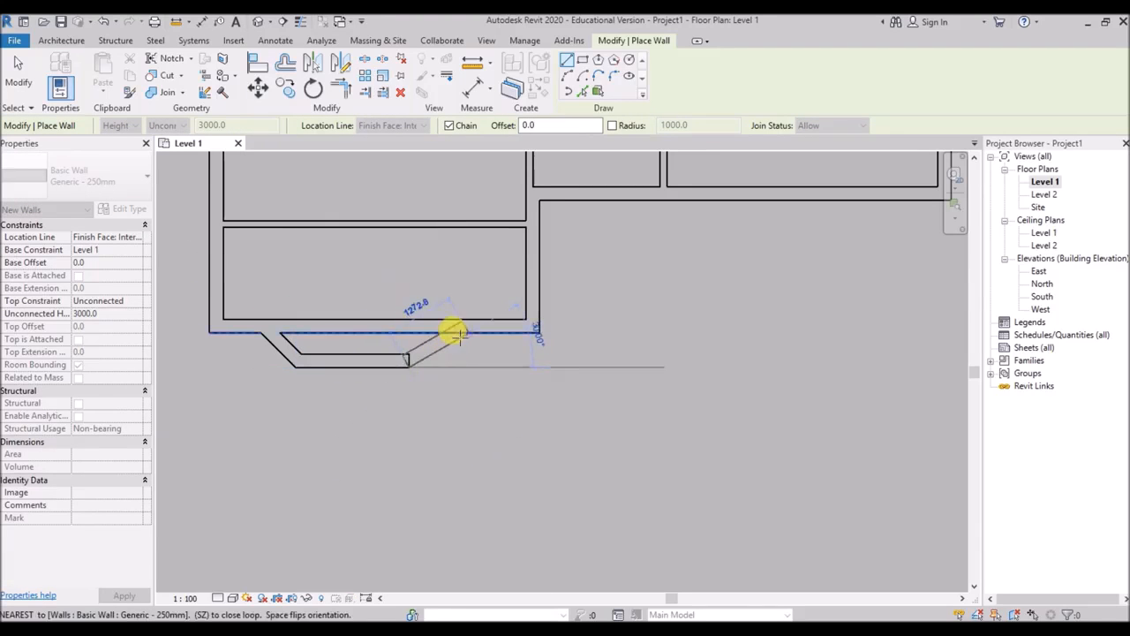
pyautogui.click(446, 333)
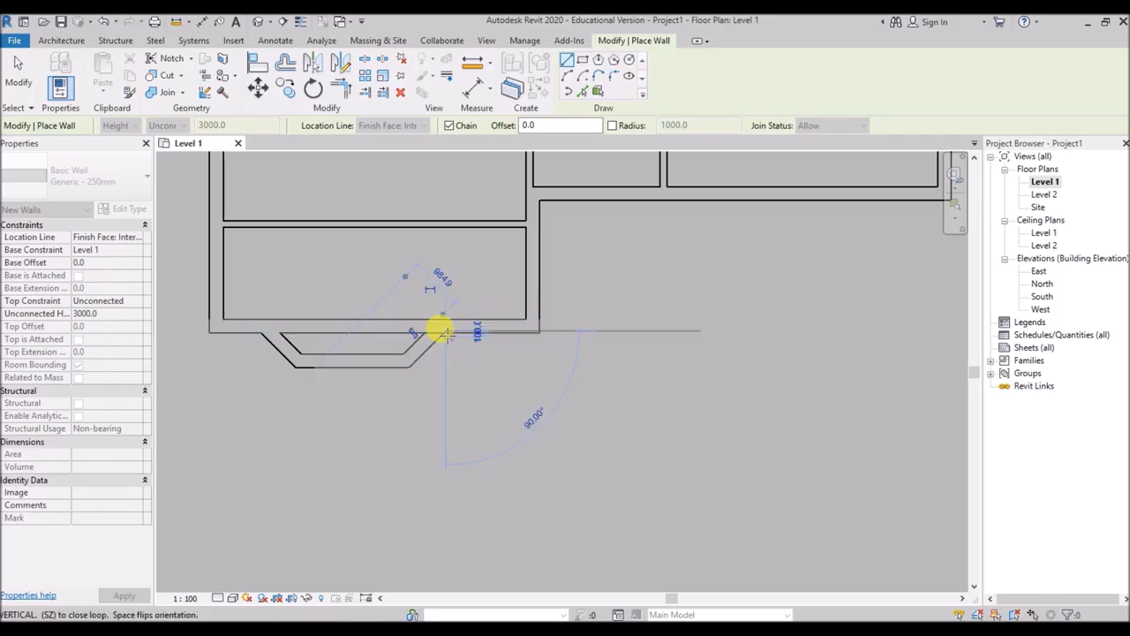
pyautogui.rightClick(524, 379)
pyautogui.click(548, 393)
pyautogui.scroll(-6, 427, 426)
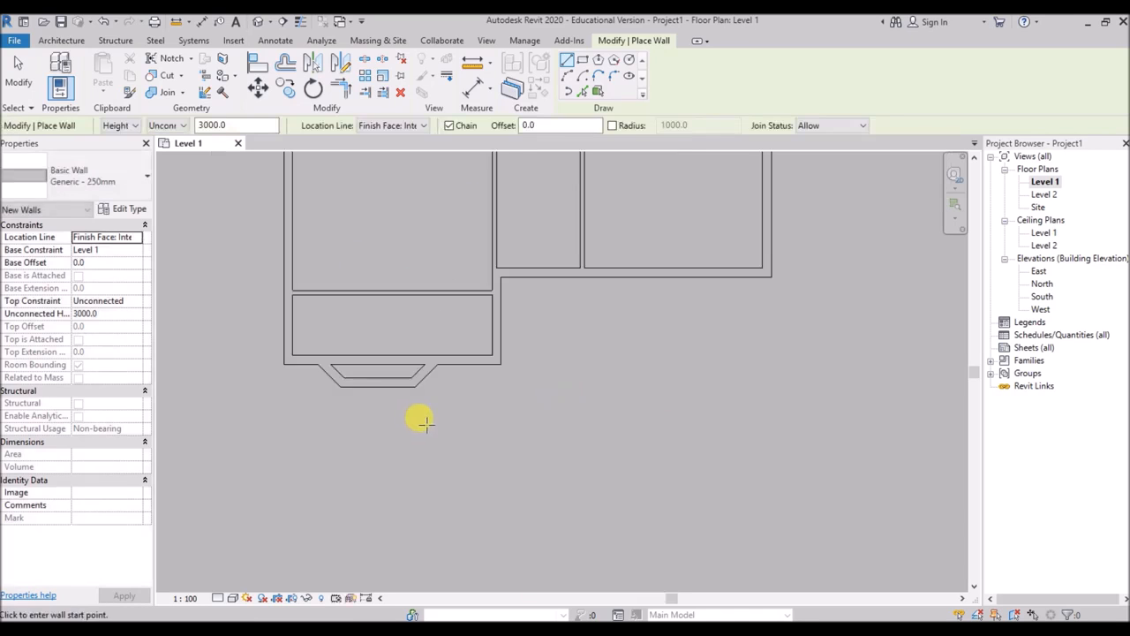
pyautogui.scroll(1, 429, 451)
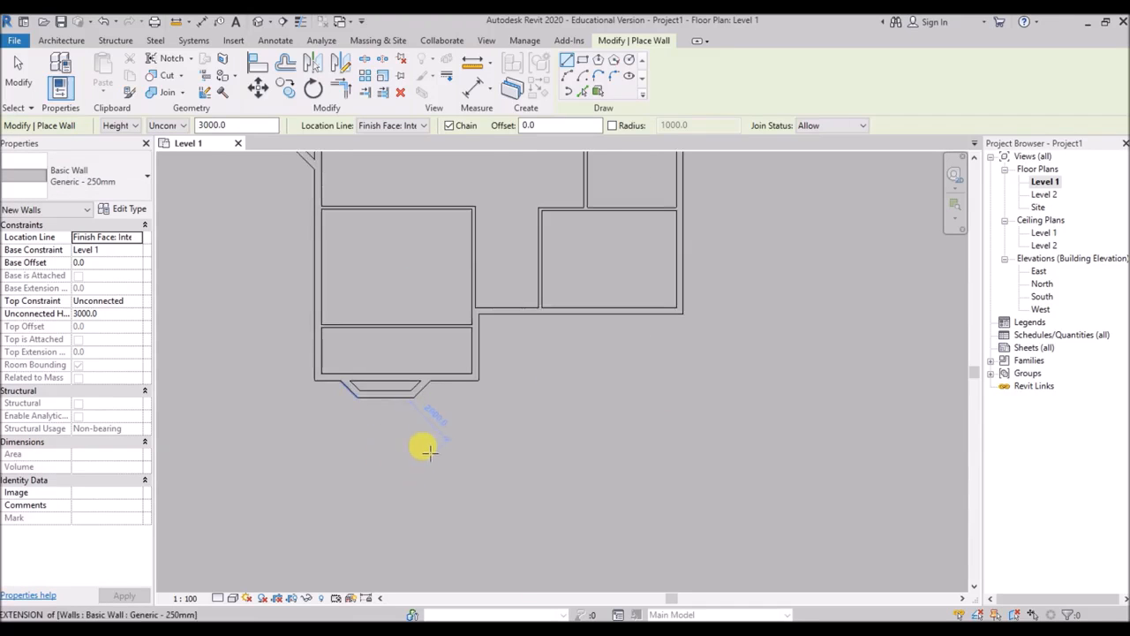
pyautogui.rightClick(474, 421)
pyautogui.click(530, 219)
# Try to trim the left outer wall to the upper diagonal wall of the left bay
pyautogui.scroll(-4, 373, 435)
pyautogui.scroll(5, 340, 254)
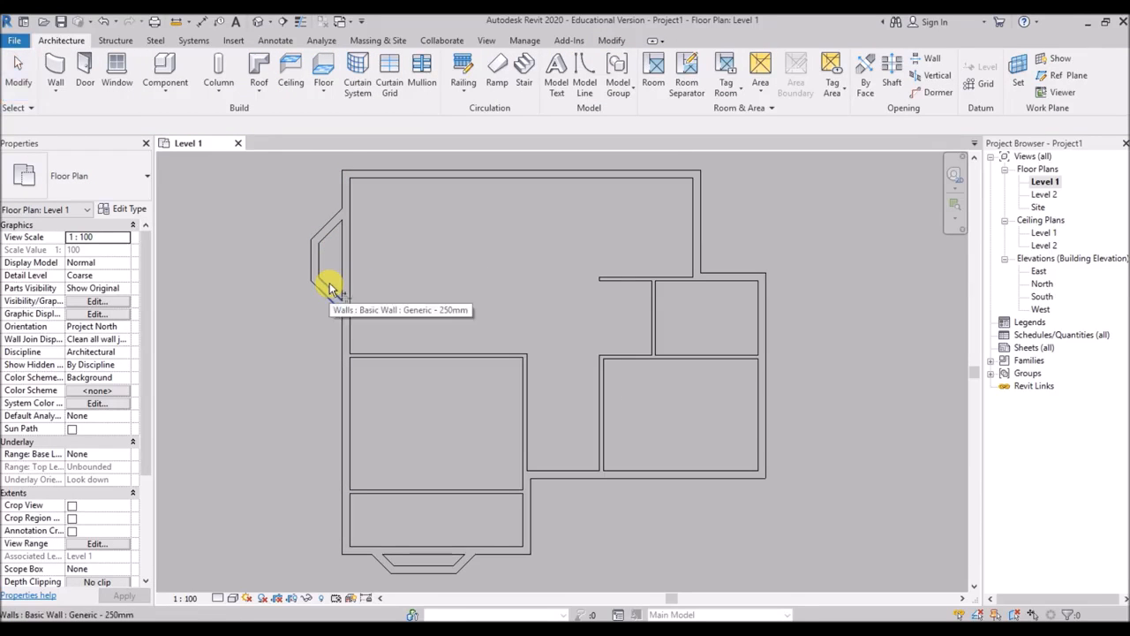
pyautogui.click(346, 188)
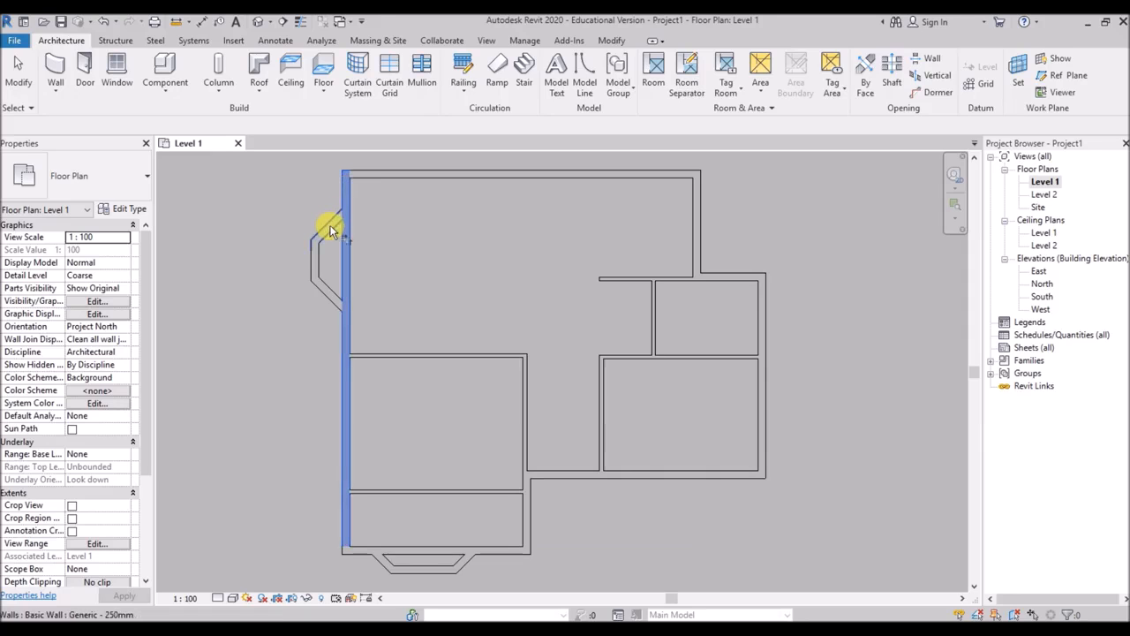
pyautogui.press('Delete')
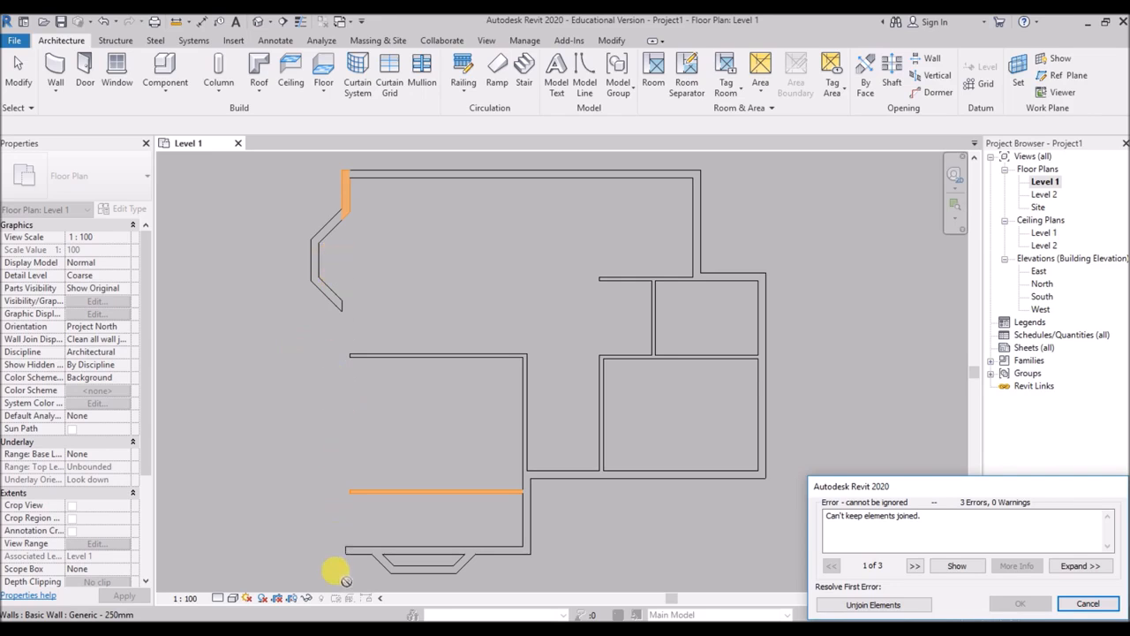
pyautogui.click(1074, 607)
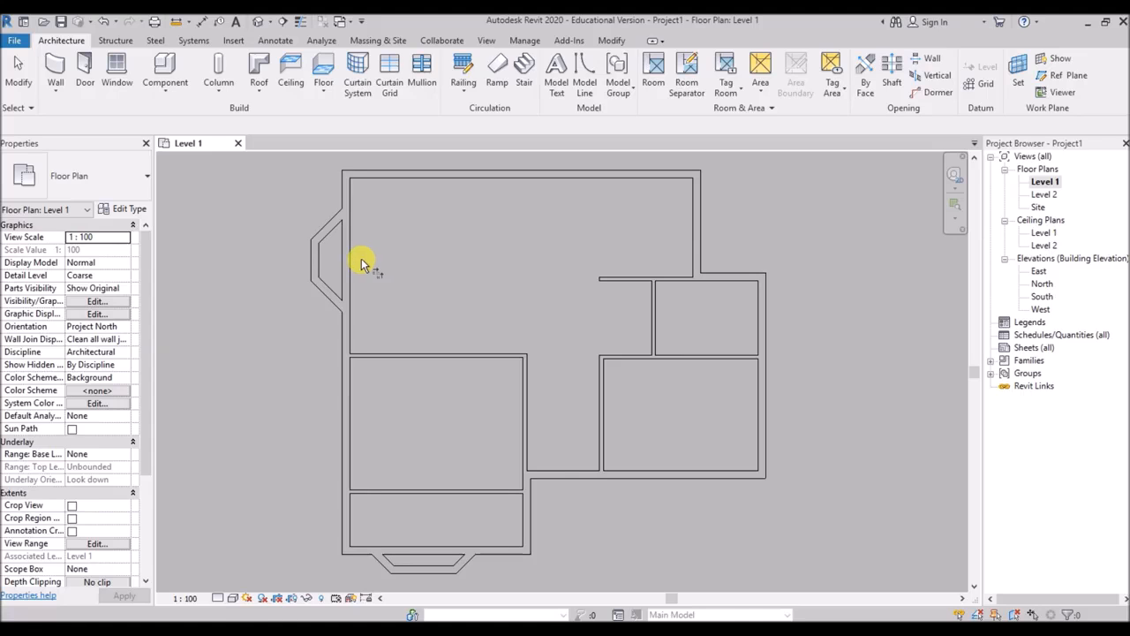
pyautogui.press('Escape')
# Split the large upper room's left outer wall at about the middle of its bay
pyautogui.press('s')
pyautogui.press('l')
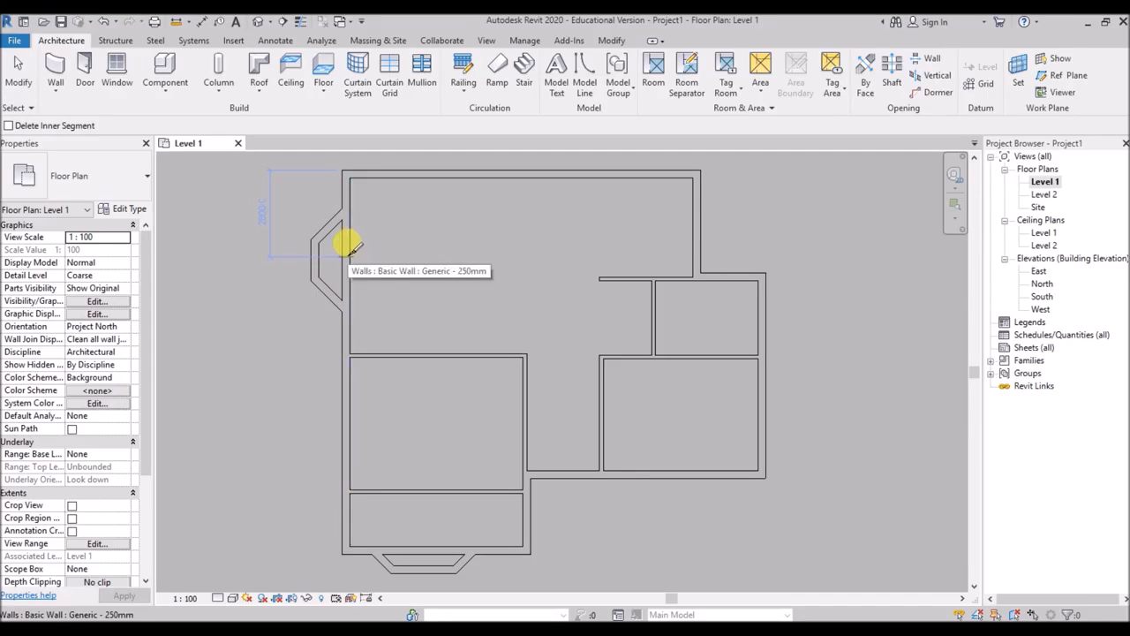
pyautogui.click(351, 247)
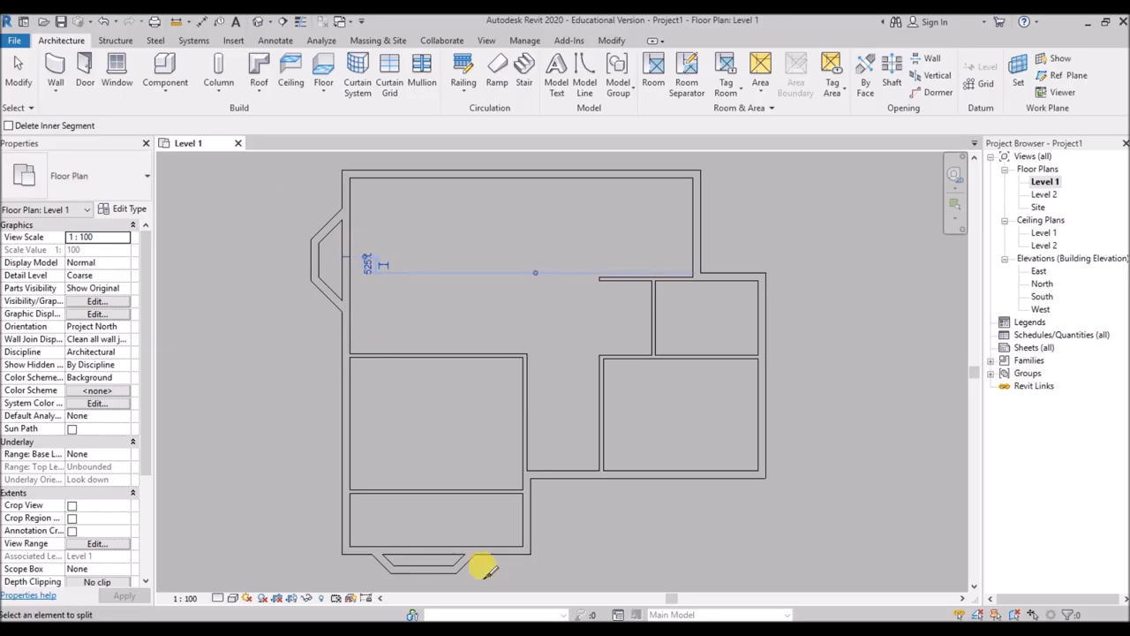
# Split the lower-left room's bottom wall at about the middle of its bay and finish splitting
pyautogui.scroll(1, 445, 580)
pyautogui.scroll(-3, 320, 213)
pyautogui.scroll(4, 424, 469)
pyautogui.click(368, 403)
pyautogui.rightClick(380, 237)
pyautogui.click(389, 235)
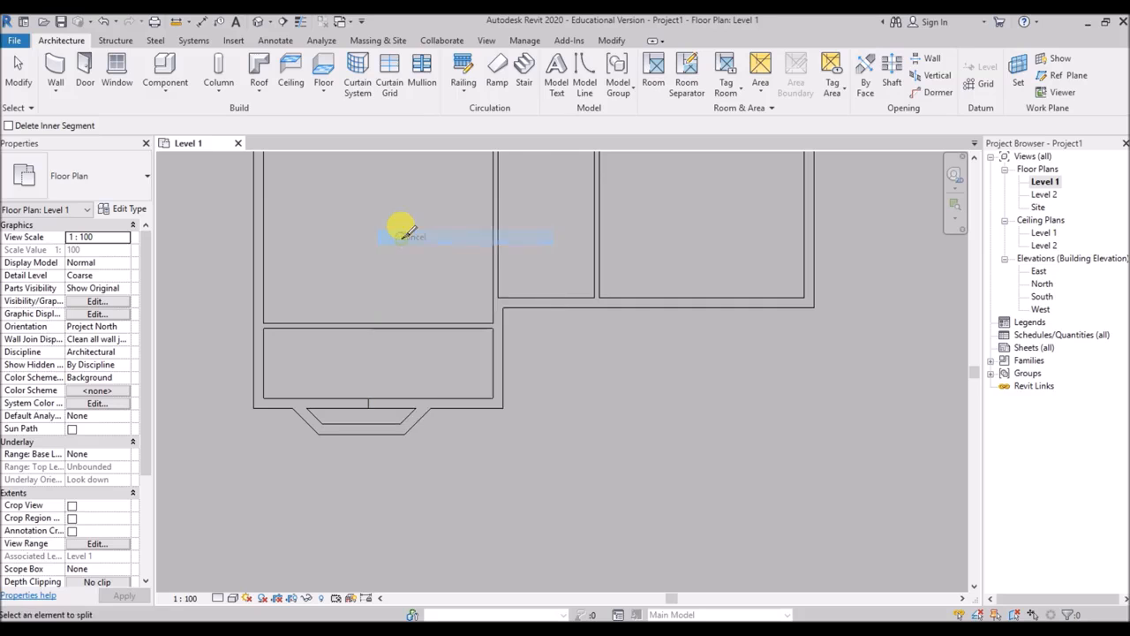
pyautogui.rightClick(362, 217)
pyautogui.click(380, 228)
pyautogui.scroll(-4, 383, 398)
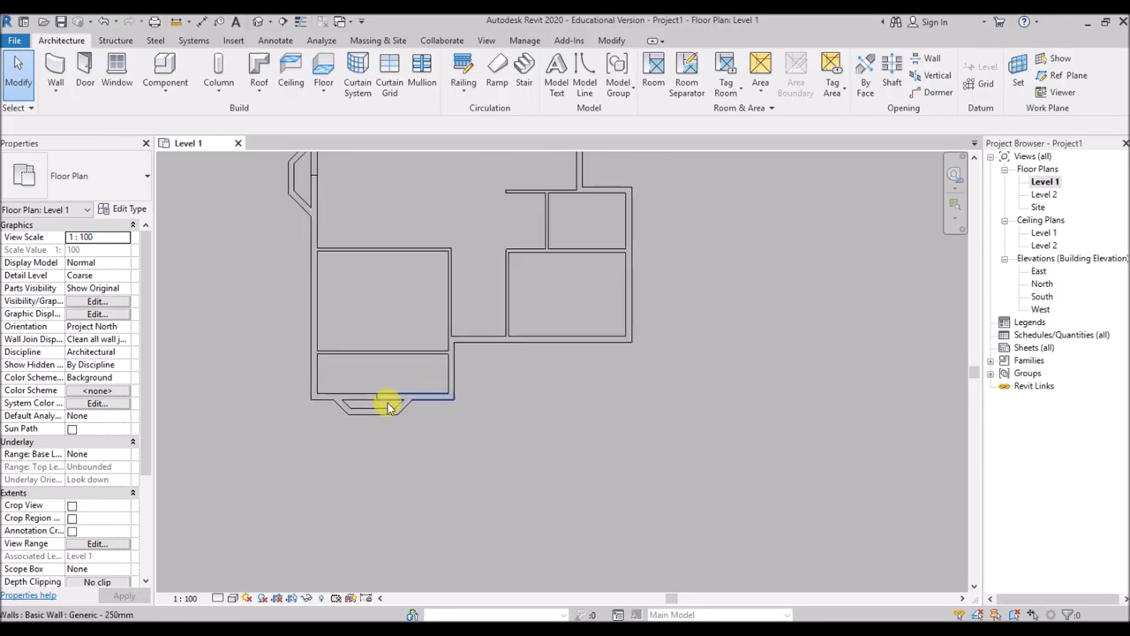
pyautogui.scroll(2, 325, 225)
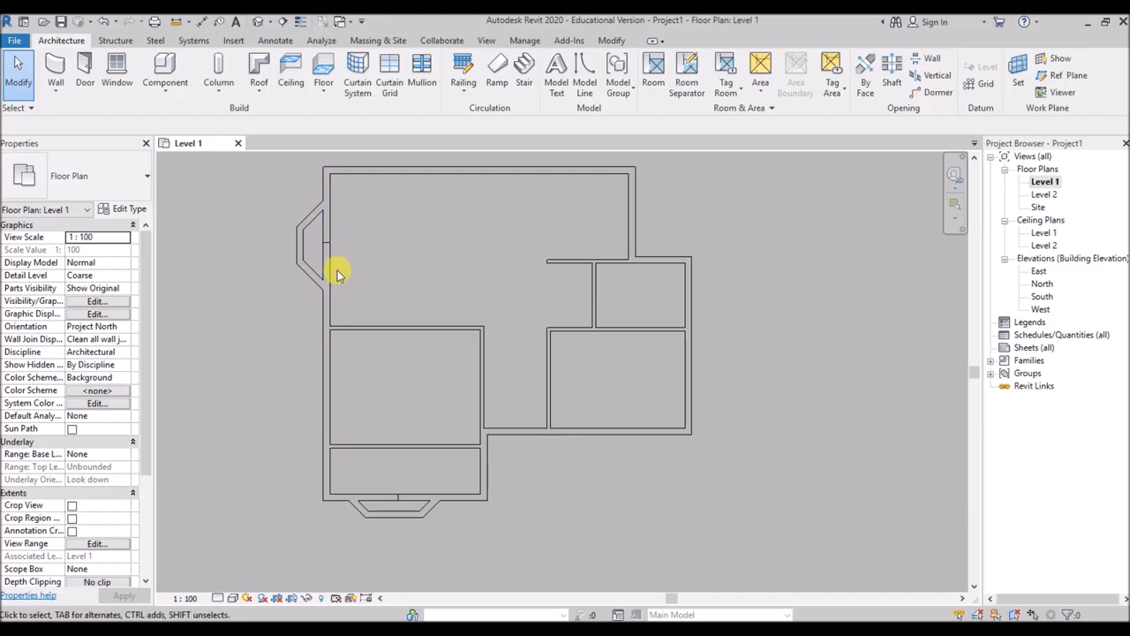
# Trim both parts of the left outer wall to the left bay's diagonal walls, opening the bay to the room
pyautogui.press('t')
pyautogui.press('r')
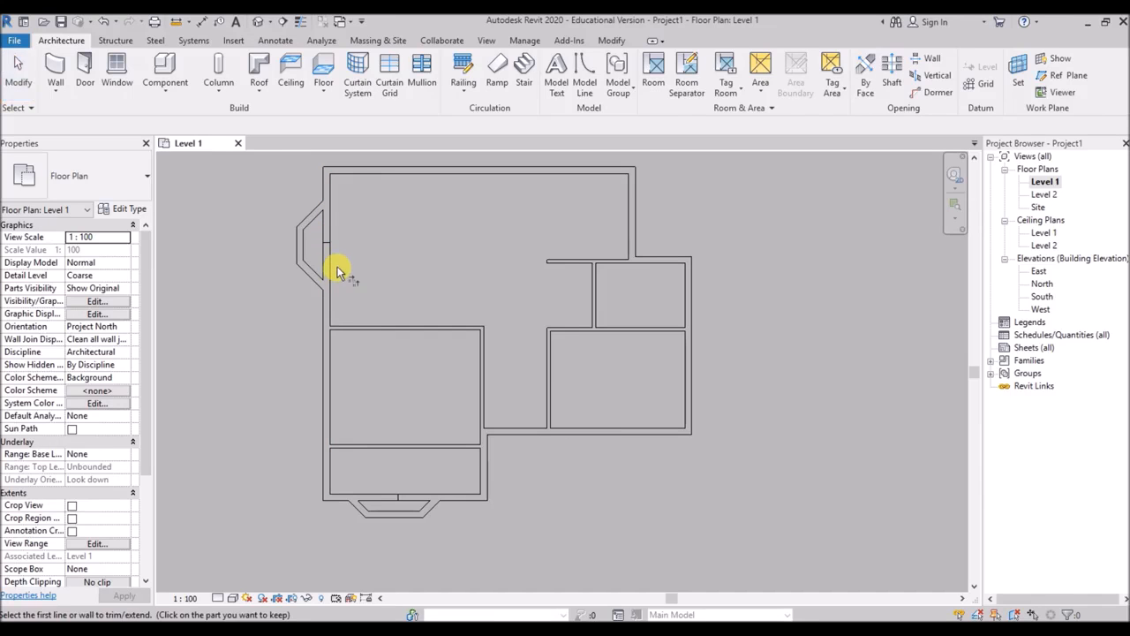
pyautogui.click(313, 217)
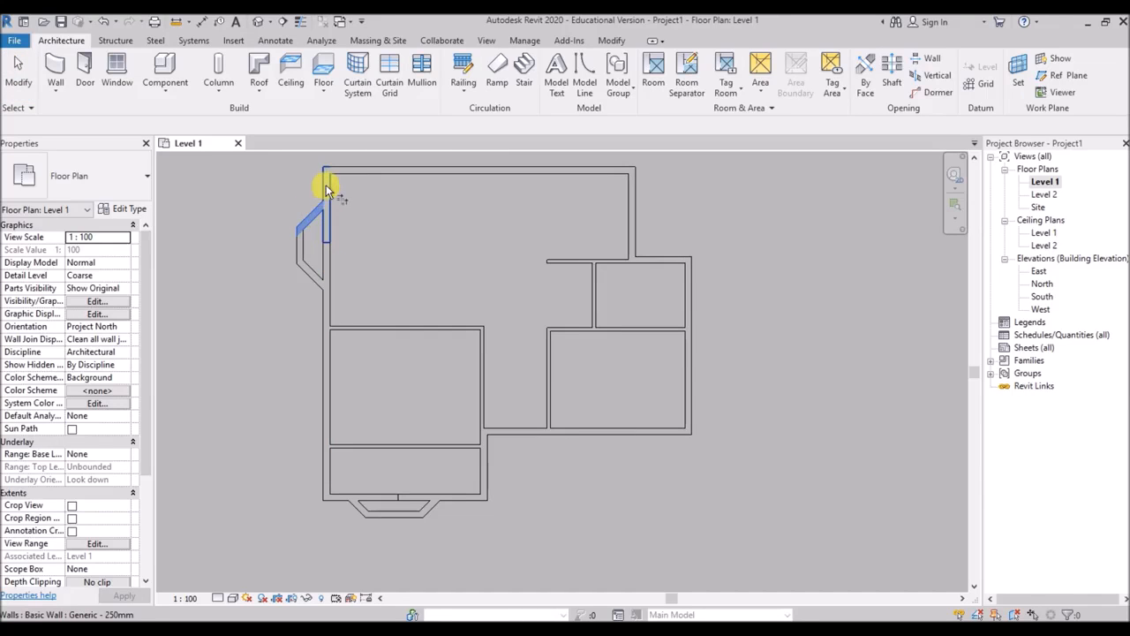
pyautogui.click(328, 182)
pyautogui.click(311, 259)
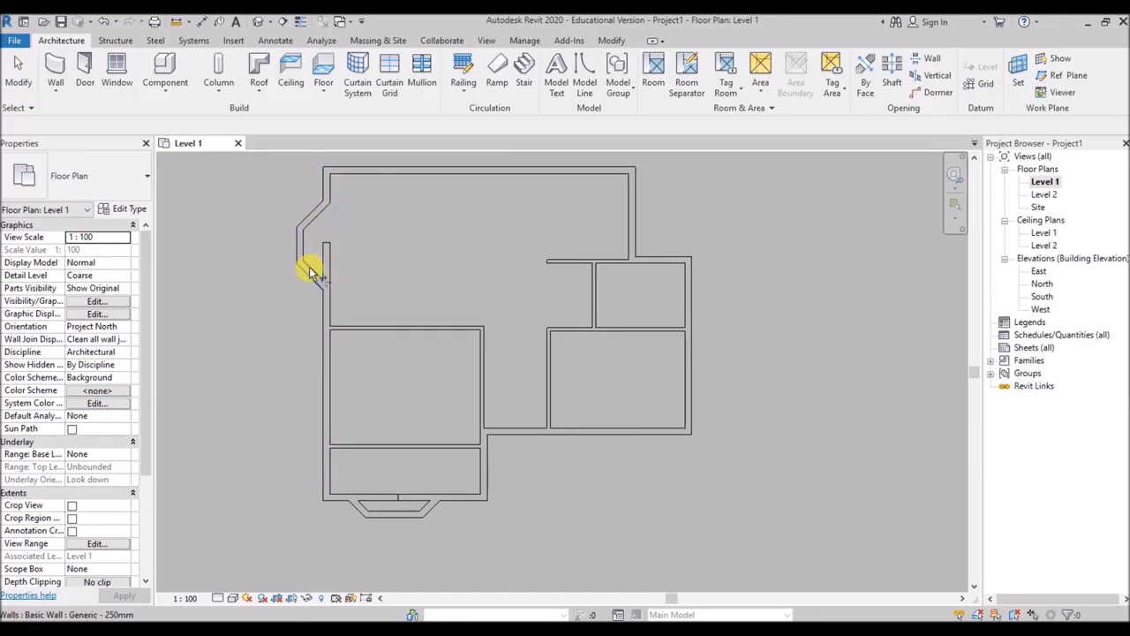
pyautogui.click(329, 310)
# Trim both parts of the lower-left room's bottom wall to the lower bay's diagonal walls and finish trimming
pyautogui.scroll(4, 371, 526)
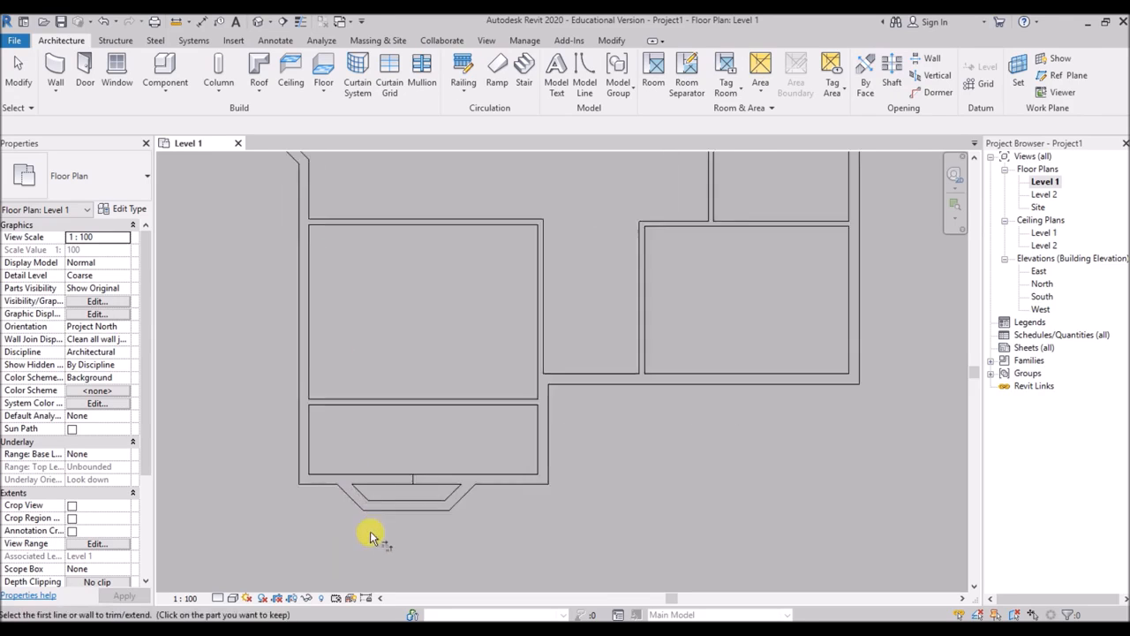
pyautogui.click(314, 466)
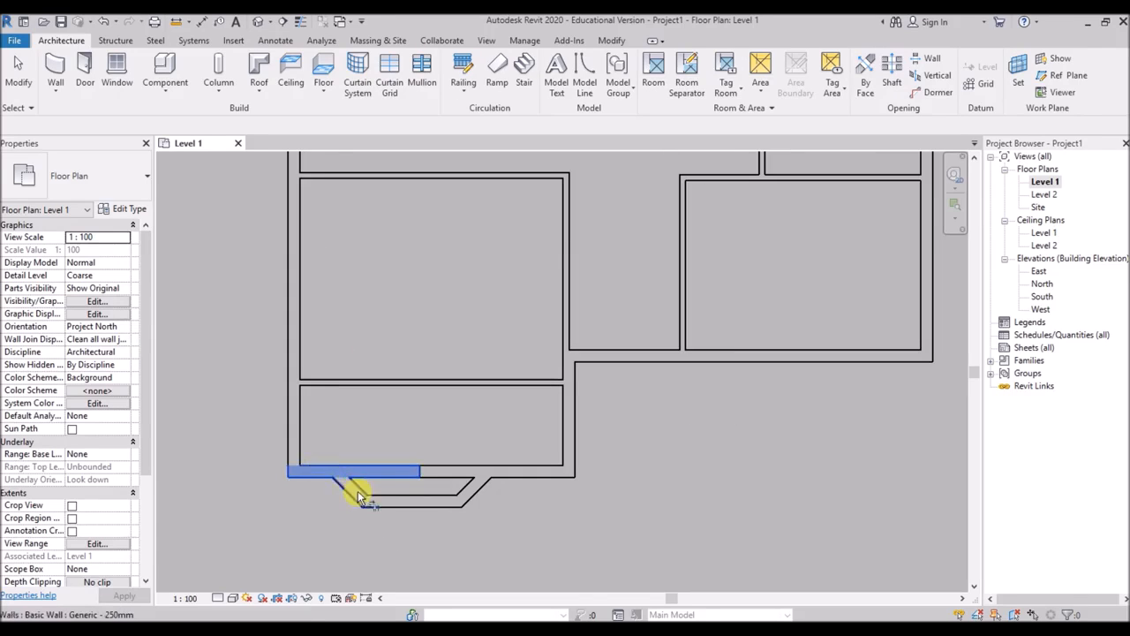
pyautogui.click(358, 491)
pyautogui.click(532, 472)
pyautogui.click(467, 489)
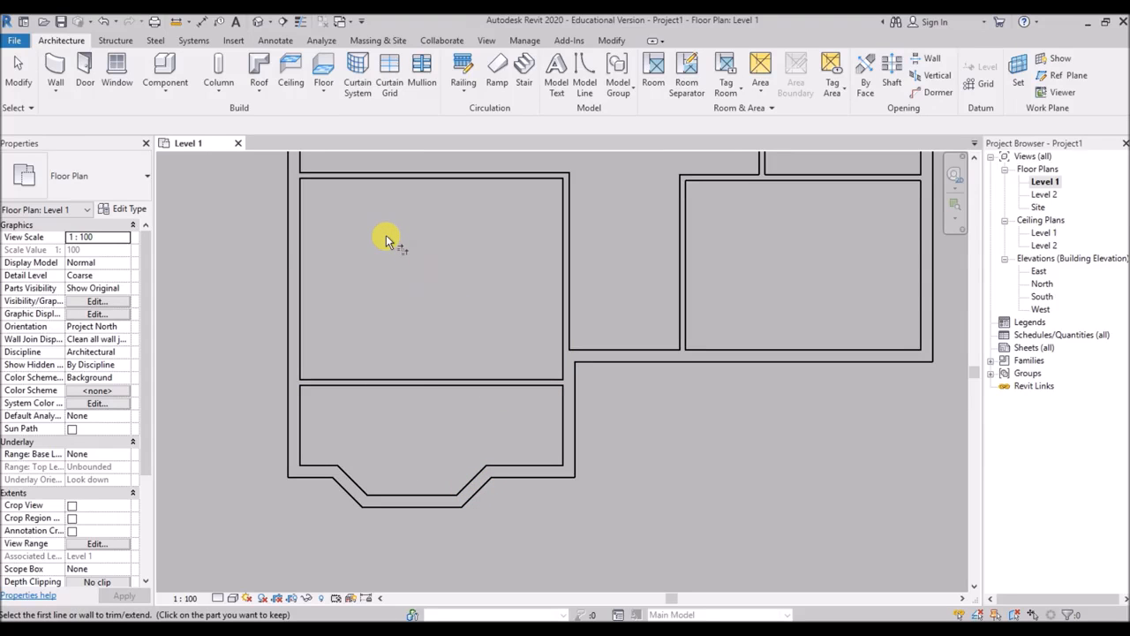
pyautogui.press('Escape')
pyautogui.scroll(-3, 329, 322)
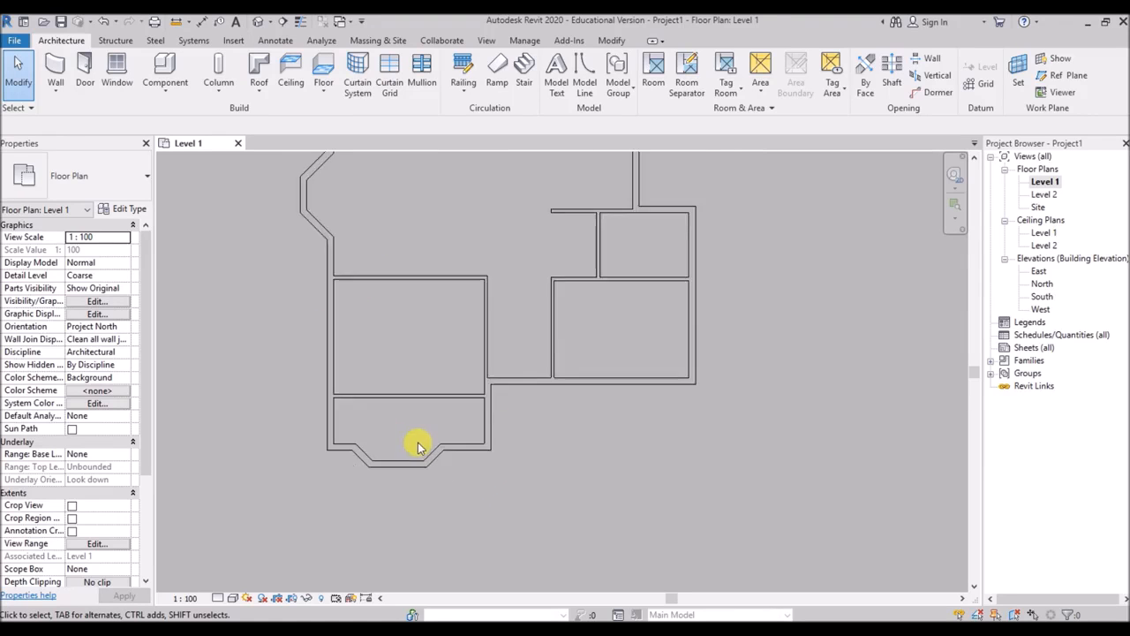
# Nudge the left bay's walls toward the large room to make the bay shallower
pyautogui.scroll(3, 325, 240)
pyautogui.moveTo(353, 220); pyautogui.dragTo(312, 327)
pyautogui.press('Right')
pyautogui.press('Right')
pyautogui.moveTo(367, 278); pyautogui.dragTo(332, 321)
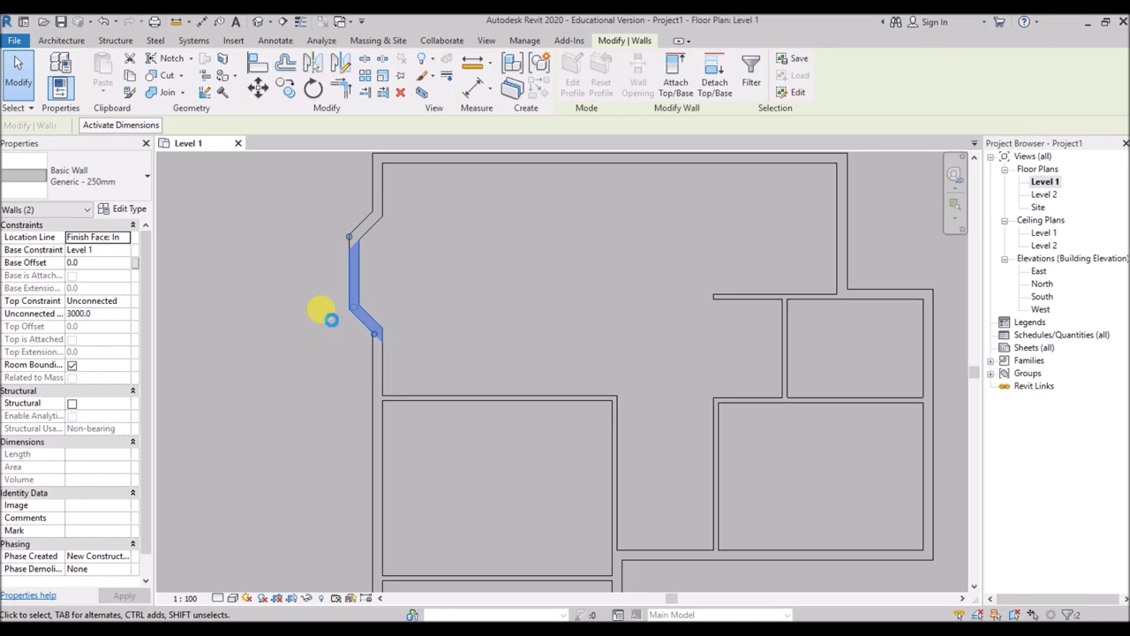
pyautogui.click(421, 274)
pyautogui.scroll(-2, 343, 244)
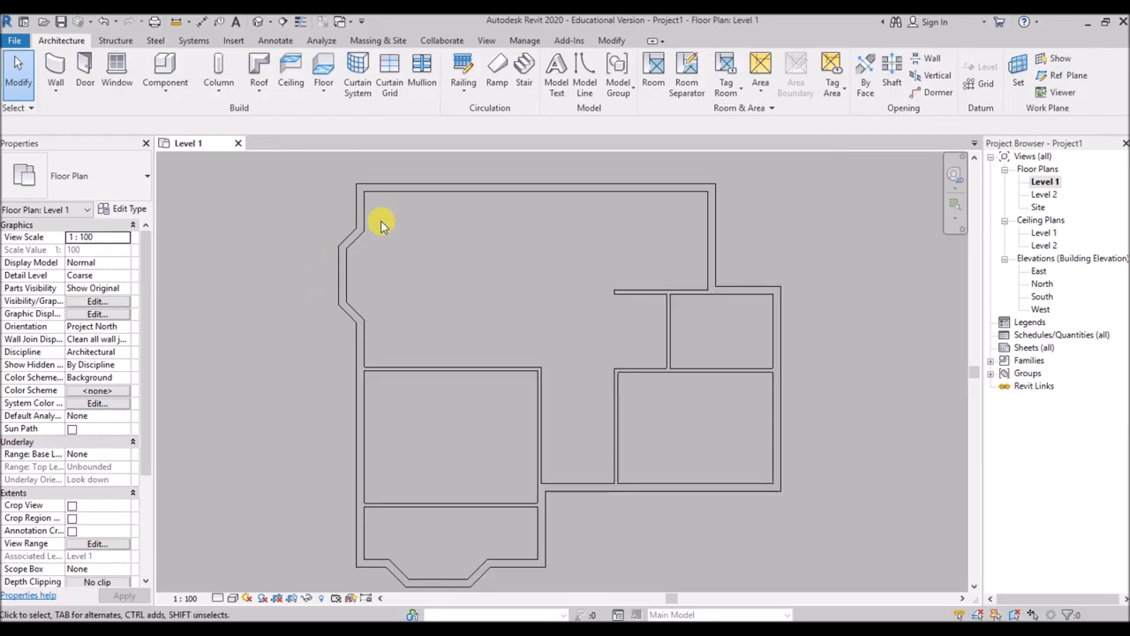
pyautogui.moveTo(385, 218); pyautogui.dragTo(310, 283)
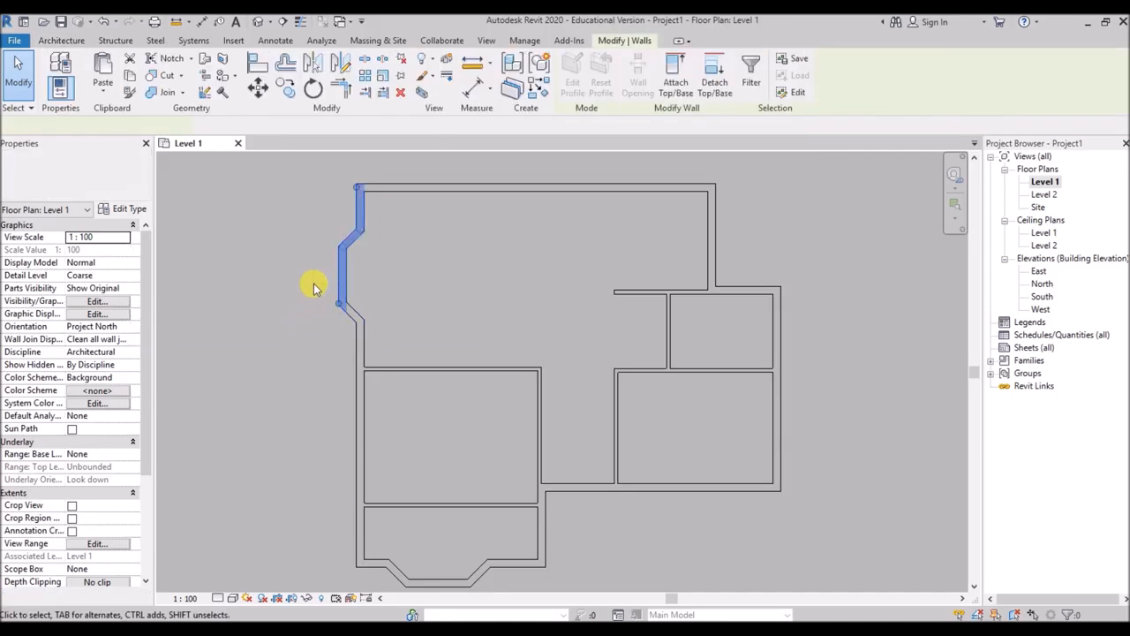
pyautogui.click(408, 253)
# Nudge the lower bay's walls to the right so the bay sits closer to the middle of the bottom wall
pyautogui.scroll(-4, 310, 248)
pyautogui.scroll(5, 373, 415)
pyautogui.scroll(2, 372, 415)
pyautogui.moveTo(391, 330); pyautogui.dragTo(322, 418)
pyautogui.moveTo(459, 343); pyautogui.dragTo(398, 413)
pyautogui.click(389, 417)
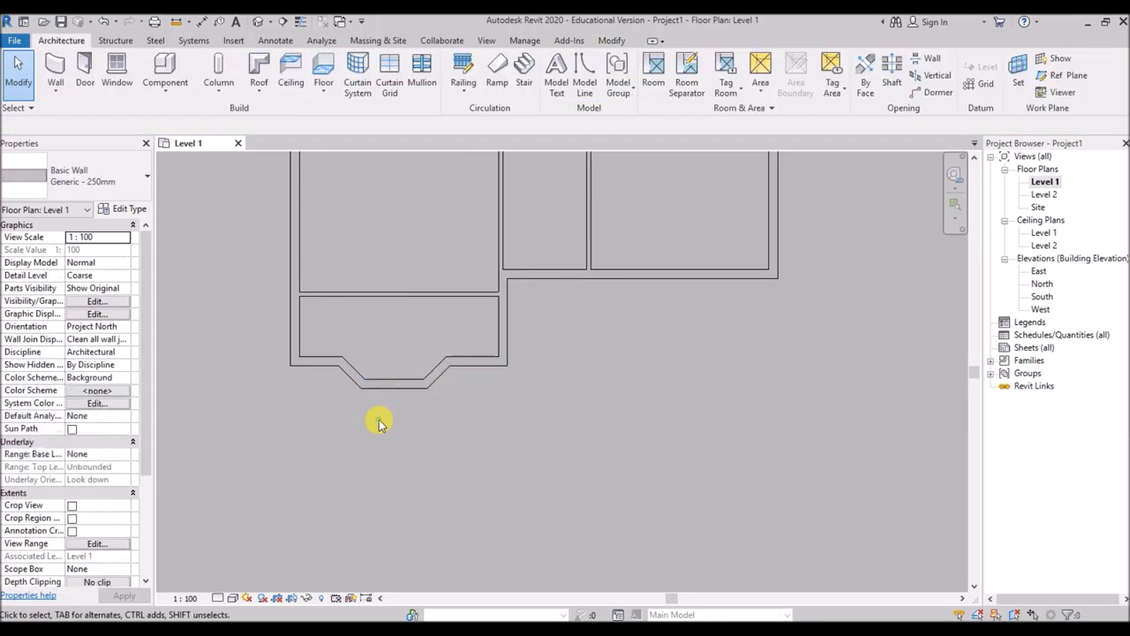
# Change the distance between the bottom wall's left part and the lower bay's front wall
pyautogui.click(327, 360)
pyautogui.scroll(3, 371, 373)
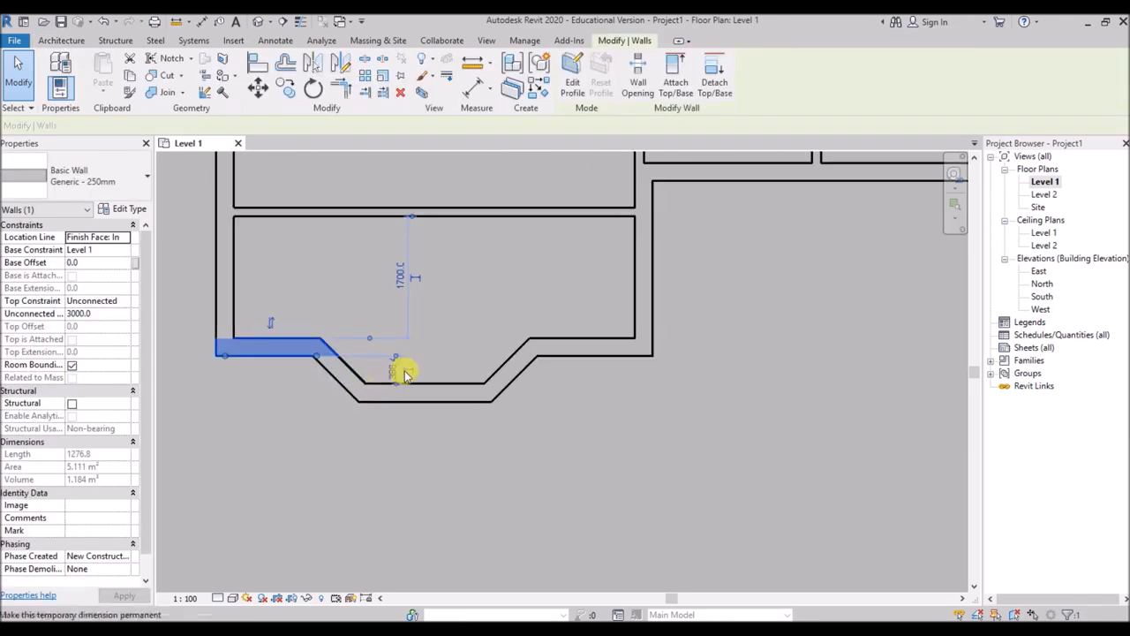
pyautogui.click(389, 371)
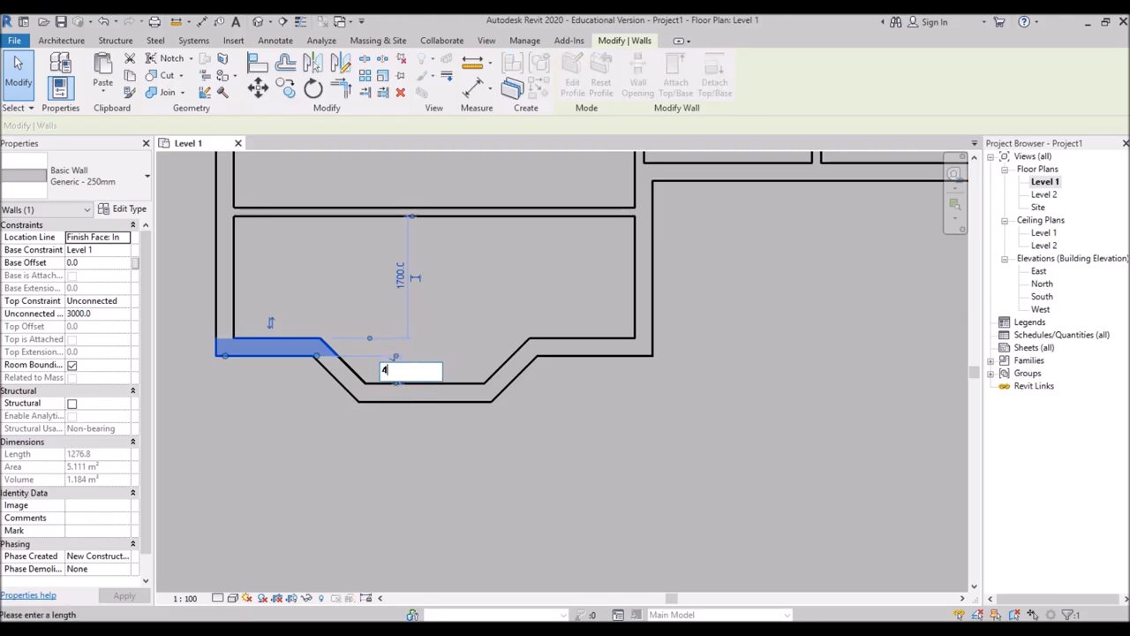
pyautogui.click(486, 307)
# Align the inner face of the bottom wall's right part with the inner face of its left part
pyautogui.scroll(-4, 323, 382)
pyautogui.click(465, 365)
pyautogui.scroll(3, 432, 384)
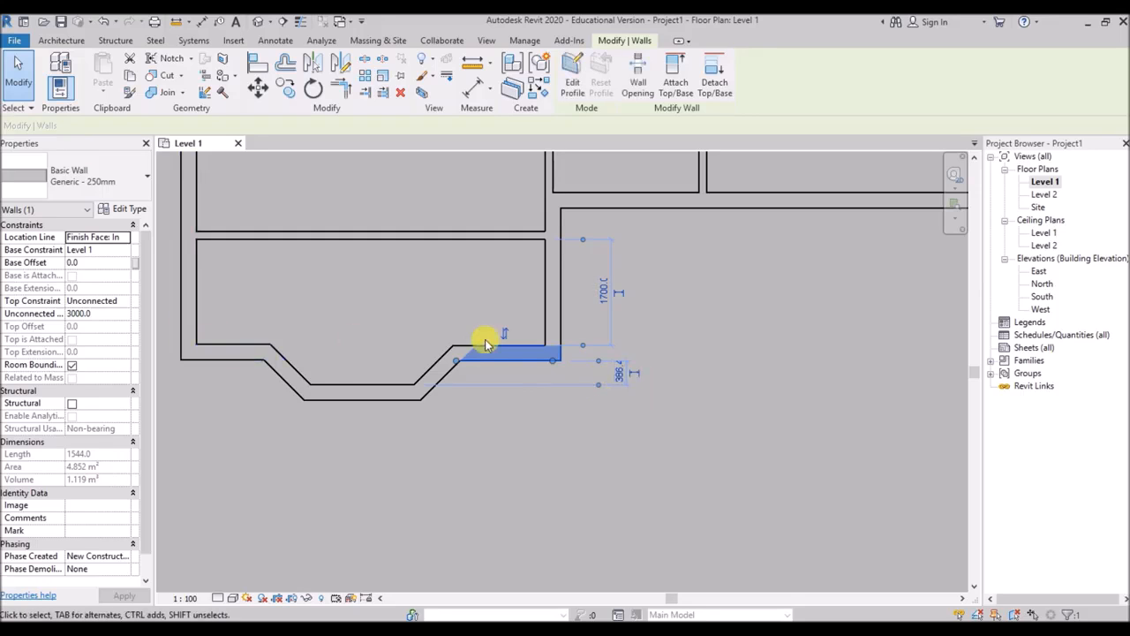
pyautogui.press('Escape')
pyautogui.press('a')
pyautogui.press('l')
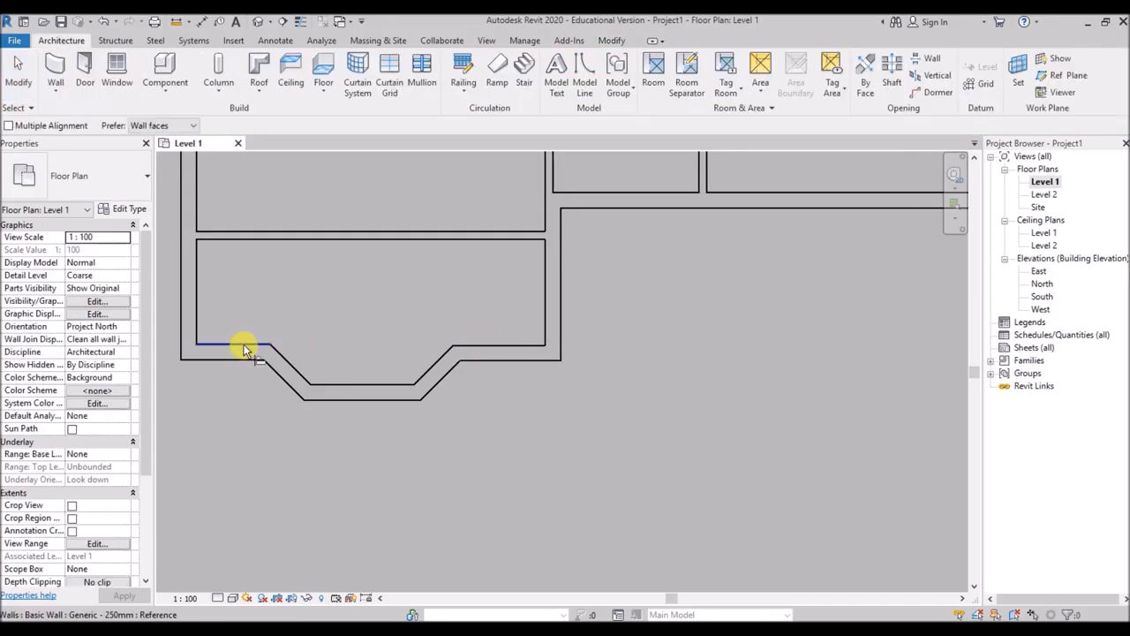
pyautogui.click(496, 347)
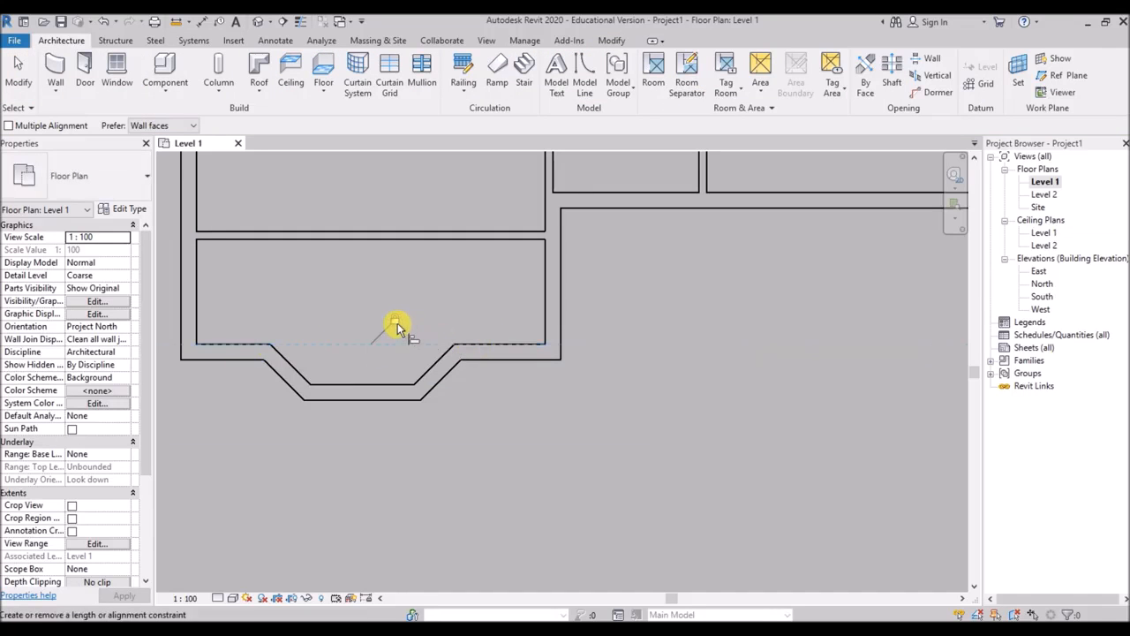
pyautogui.press('Escape')
pyautogui.scroll(-5, 409, 463)
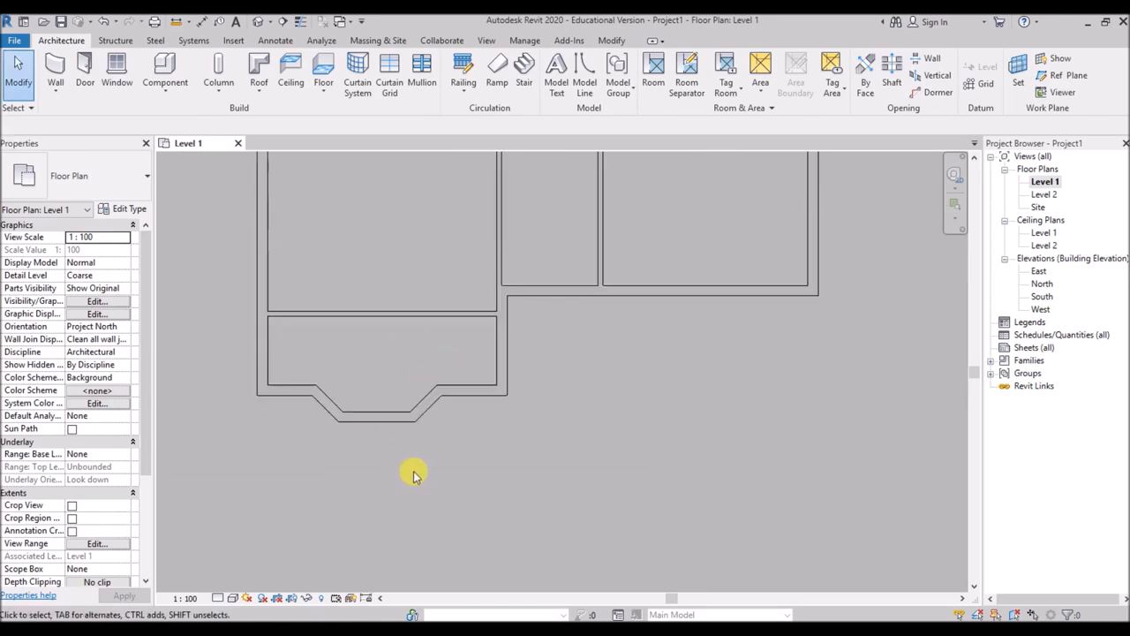
pyautogui.scroll(2, 389, 287)
pyautogui.scroll(2, 373, 287)
pyautogui.moveTo(397, 262); pyautogui.dragTo(408, 269, button='middle')
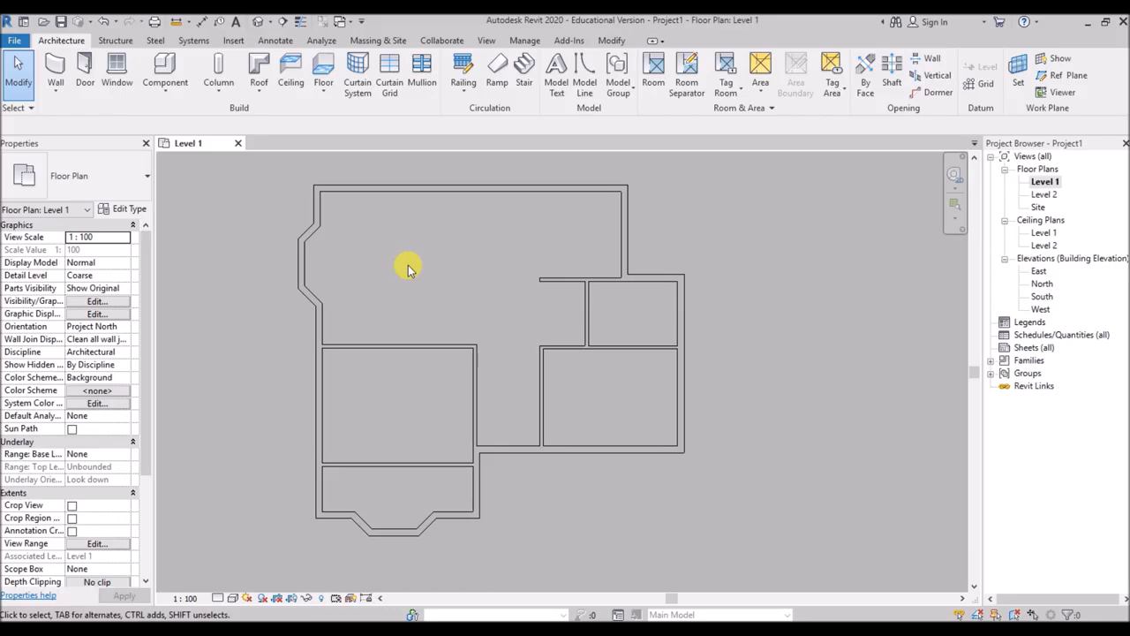
pyautogui.moveTo(409, 267)
pyautogui.mouseDown(button='middle')
pyautogui.moveTo(505, 327)
pyautogui.moveTo(504, 305)
pyautogui.moveTo(494, 325)
pyautogui.mouseUp(button='middle')
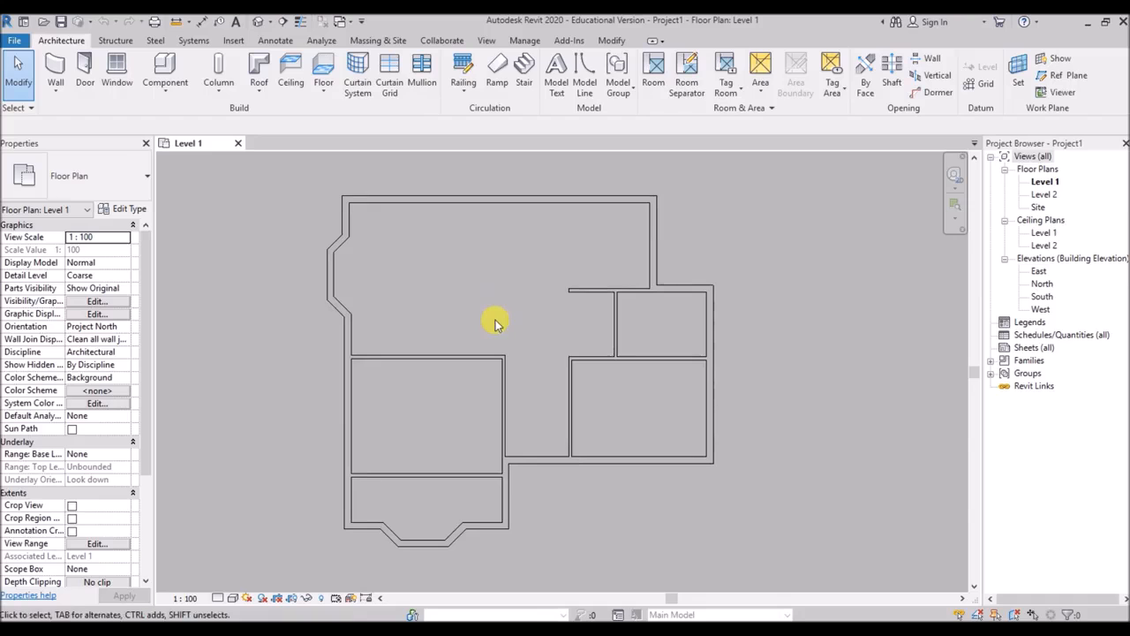
# Place M_Single-Flush 0915 x 2032mm doors in the lower-right room's top partition and the small room's left partition, 100 mm from the corners, opening inward
pyautogui.click(84, 88)
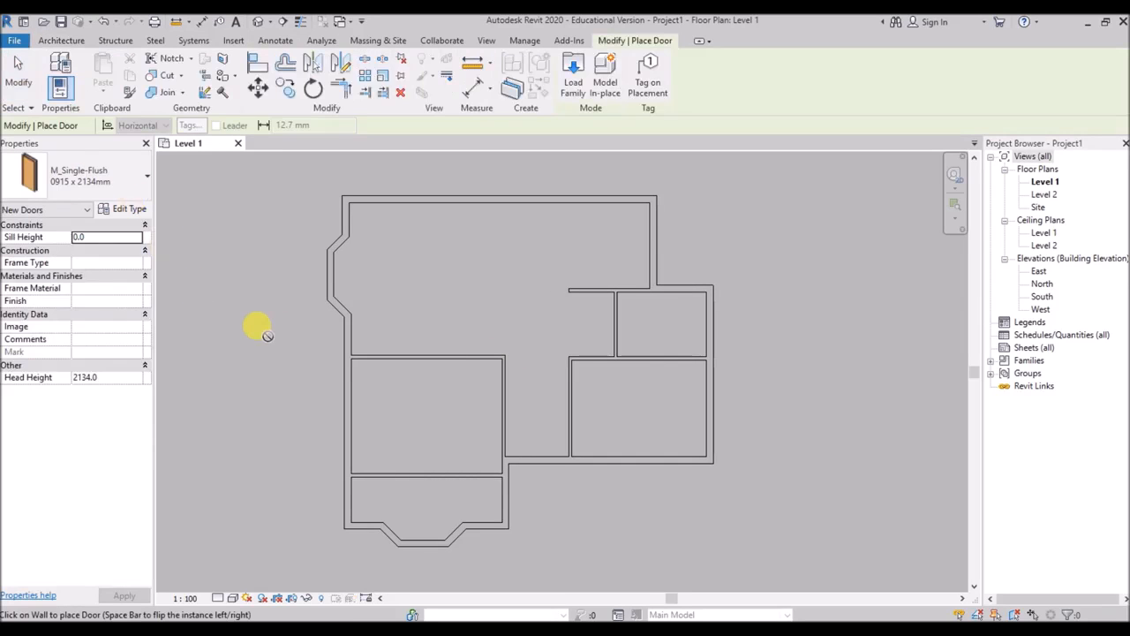
pyautogui.click(131, 177)
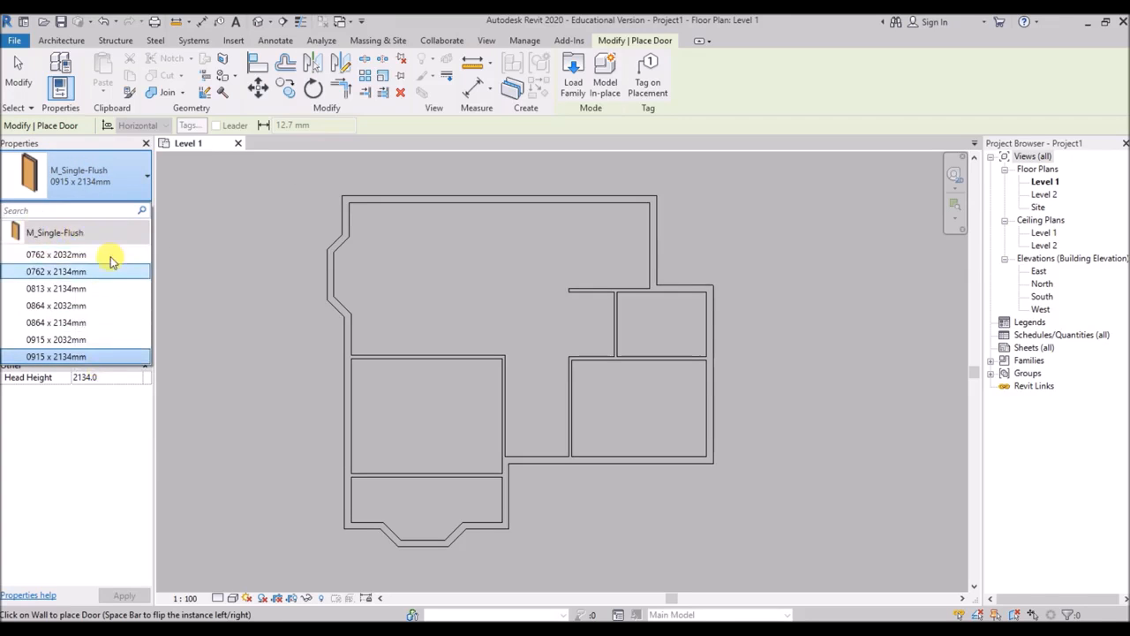
pyautogui.click(62, 339)
pyautogui.scroll(5, 587, 360)
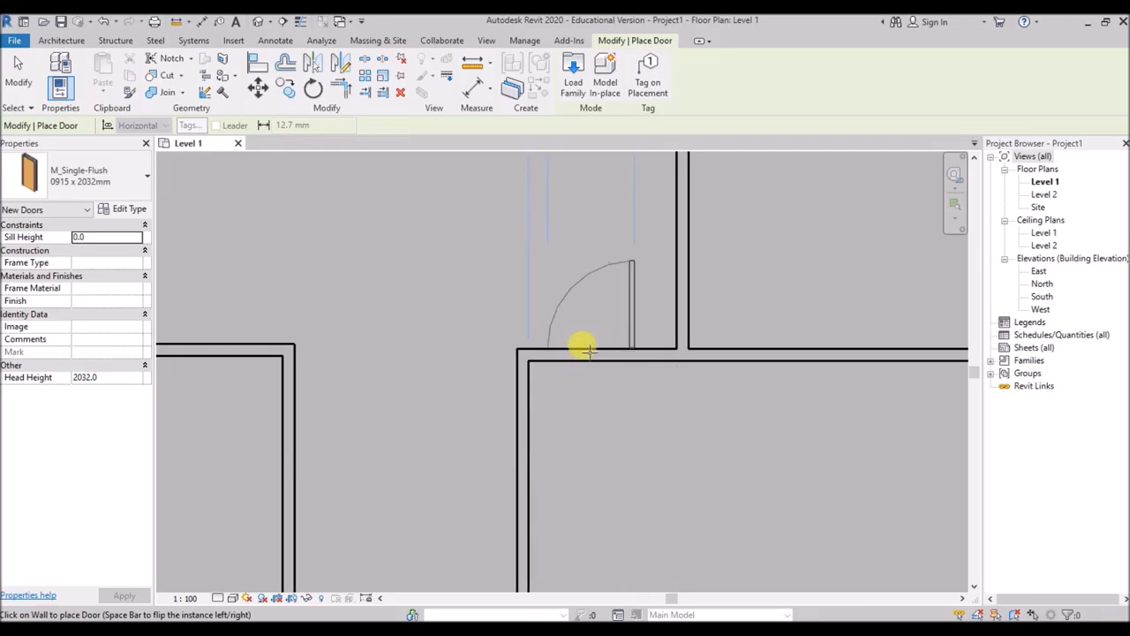
pyautogui.press('space')
pyautogui.press('space')
pyautogui.press('space')
pyautogui.press('space')
pyautogui.press('space')
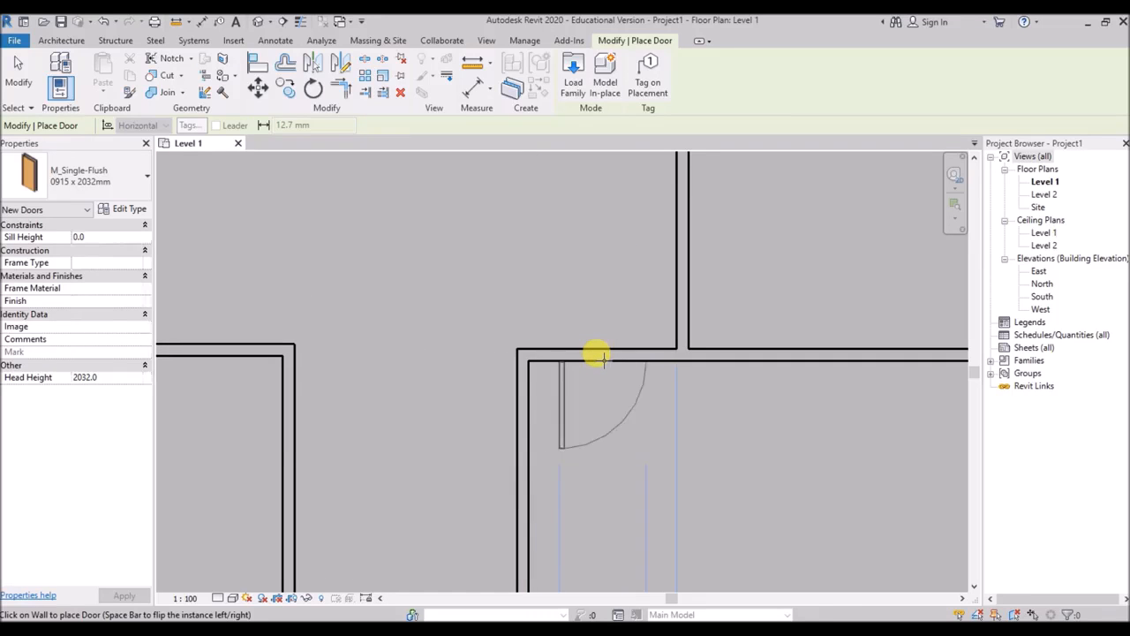
pyautogui.press('space')
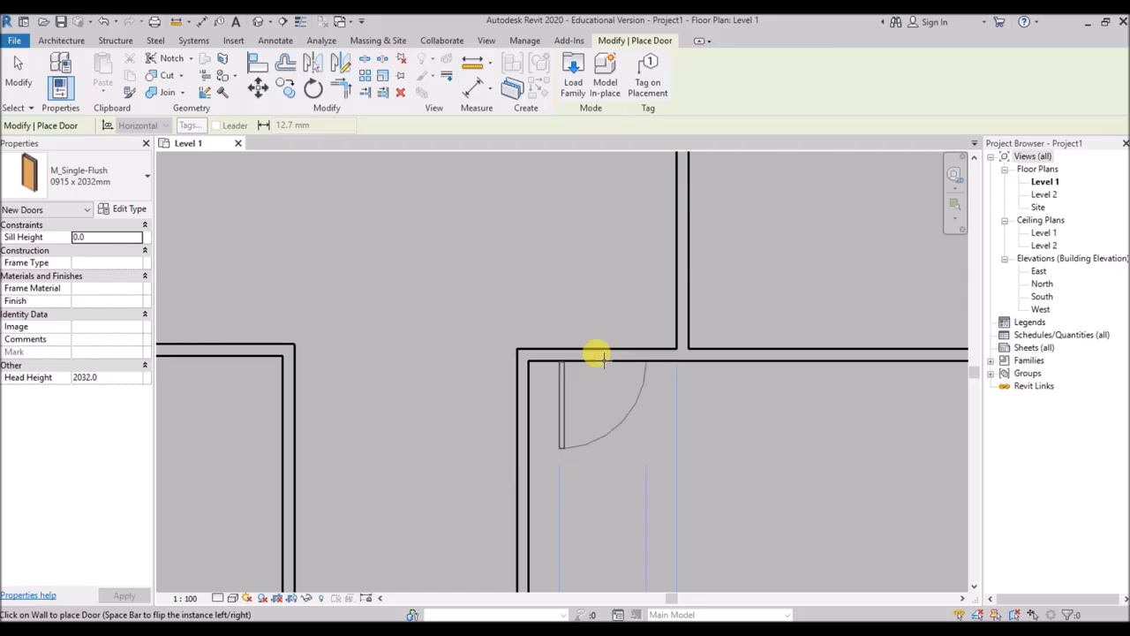
pyautogui.click(579, 358)
pyautogui.moveTo(619, 324); pyautogui.dragTo(522, 353, button='middle')
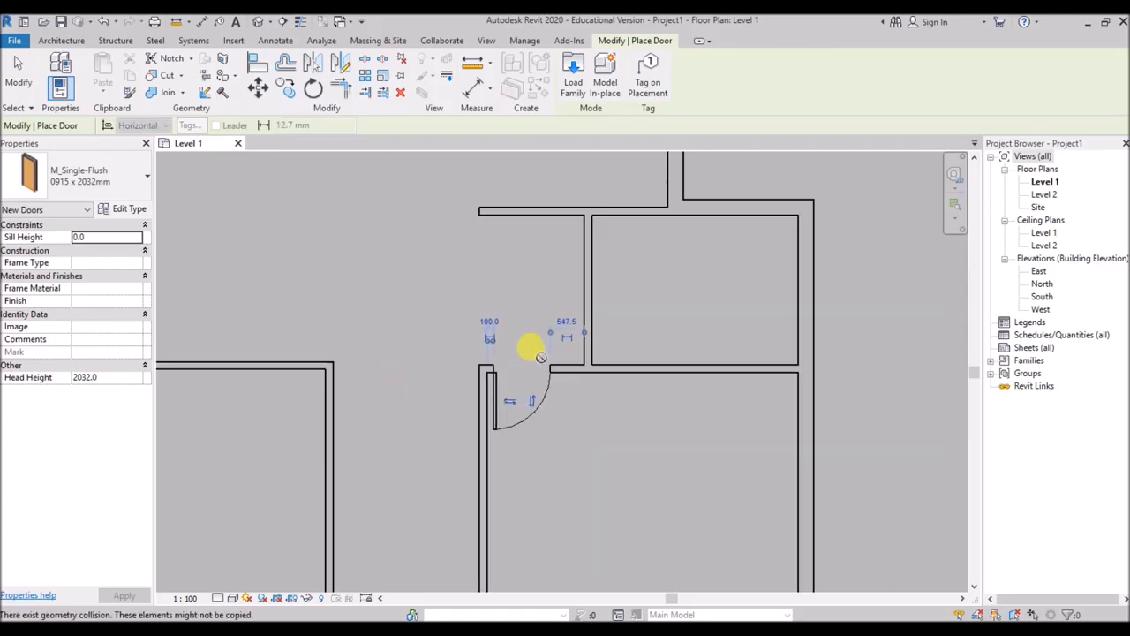
pyautogui.click(590, 323)
# Place 0915 x 2032mm doors in the left room's top and bottom partitions, each 100 mm from the right-hand corner and swinging downward
pyautogui.scroll(-3, 522, 358)
pyautogui.scroll(2, 402, 378)
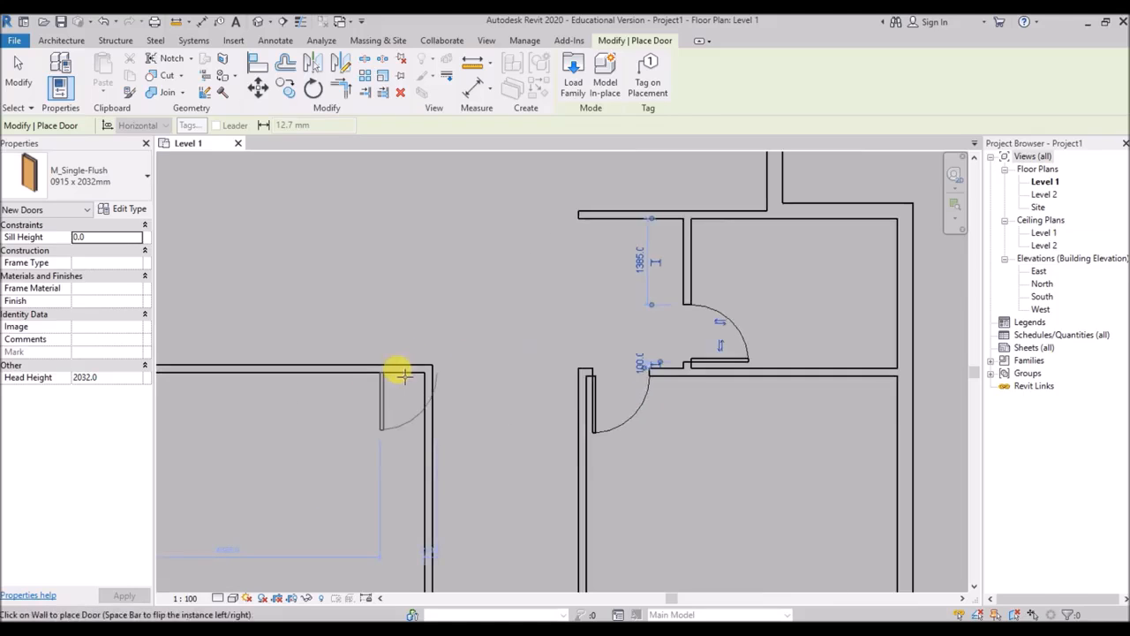
pyautogui.scroll(2, 389, 372)
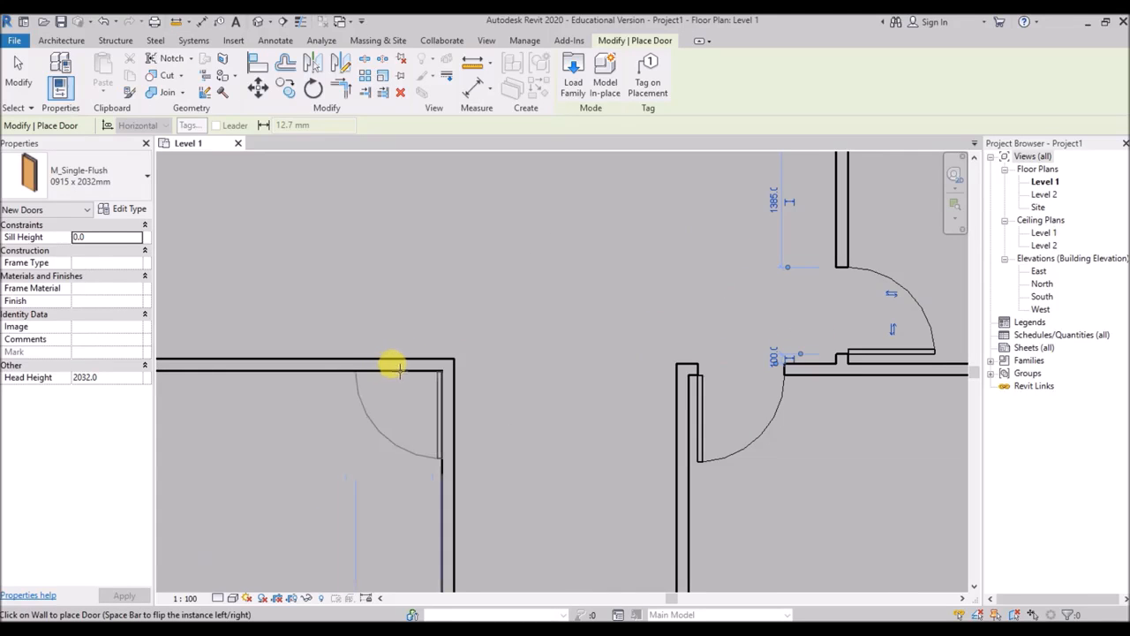
pyautogui.scroll(-4, 336, 317)
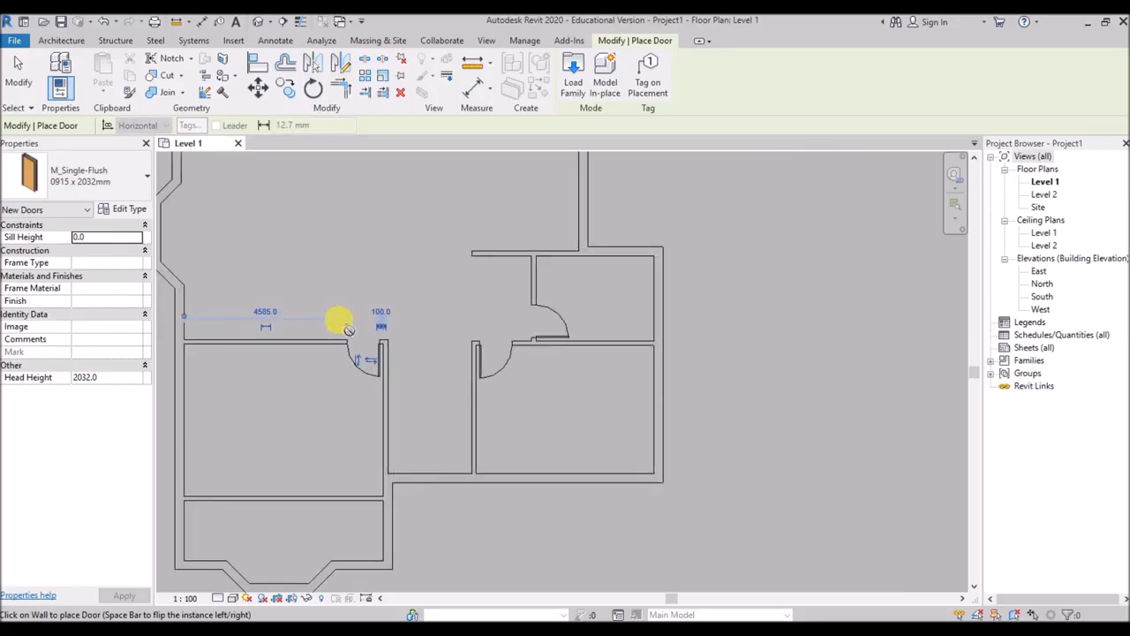
pyautogui.scroll(5, 362, 446)
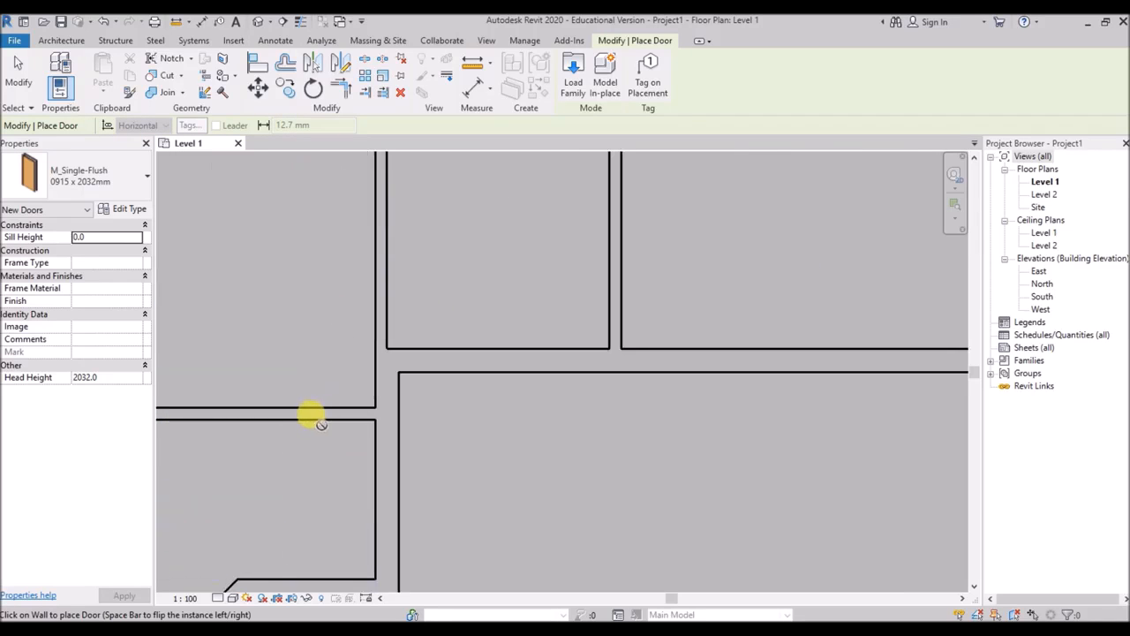
pyautogui.click(324, 421)
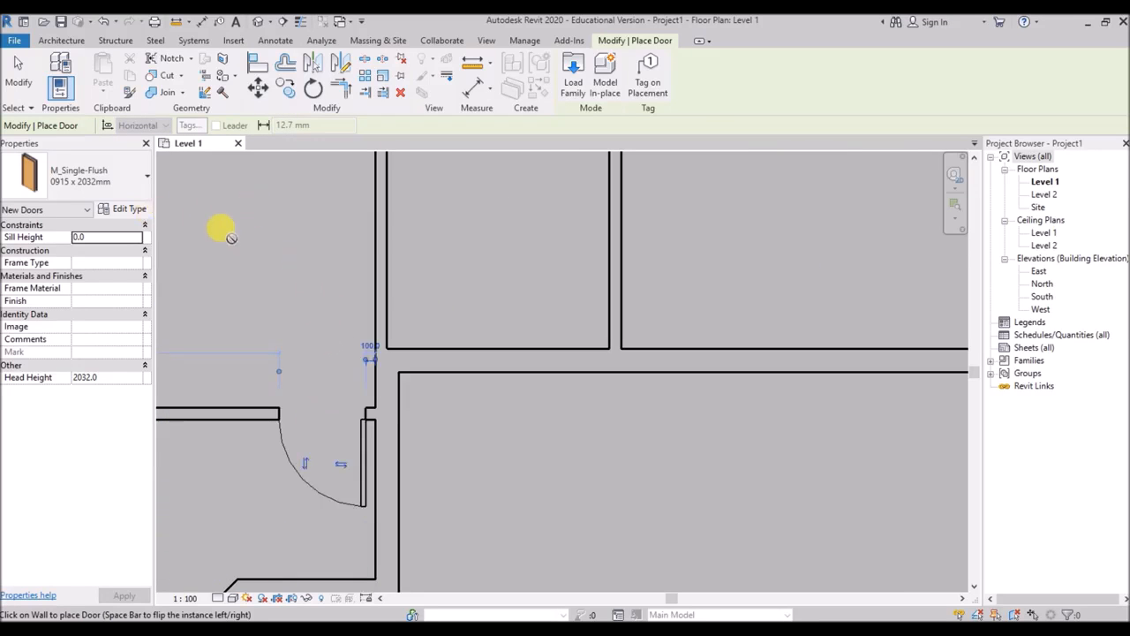
# End door placement and check the corner distances of the left room's bottom door and the lower-right room's top door
pyautogui.press('Escape')
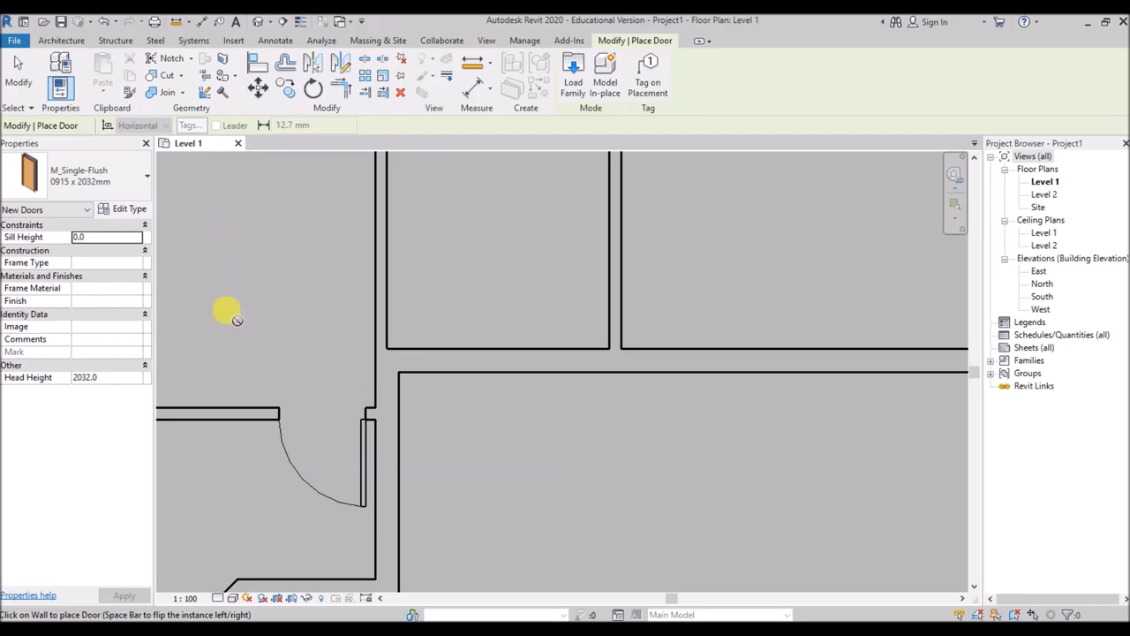
pyautogui.press('Escape')
pyautogui.scroll(3, 346, 429)
pyautogui.click(344, 421)
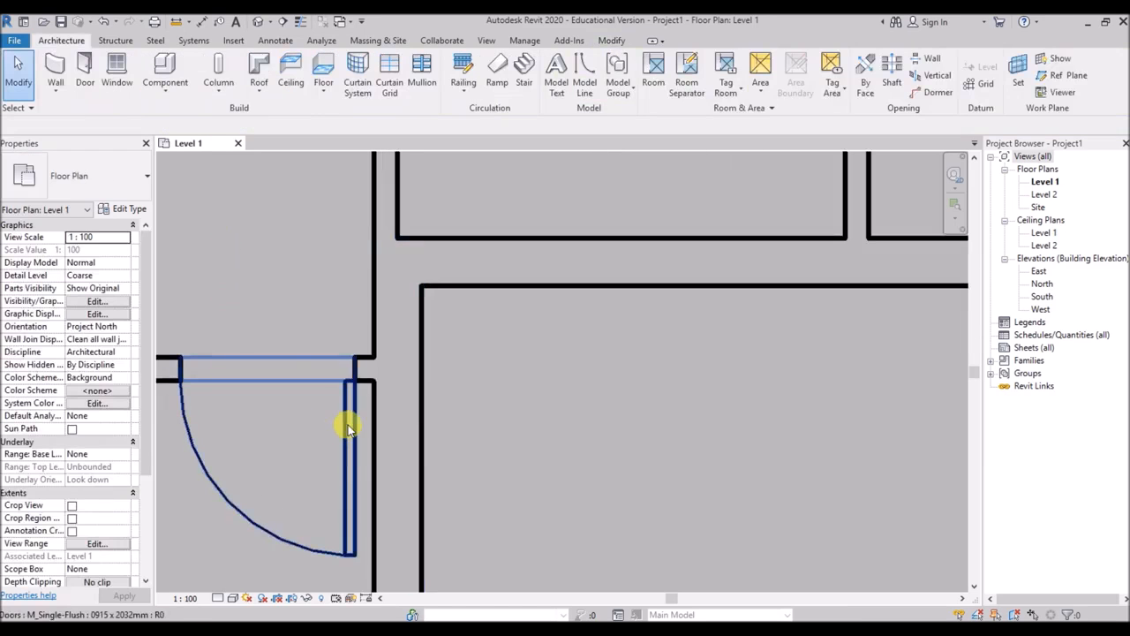
pyautogui.scroll(3, 368, 298)
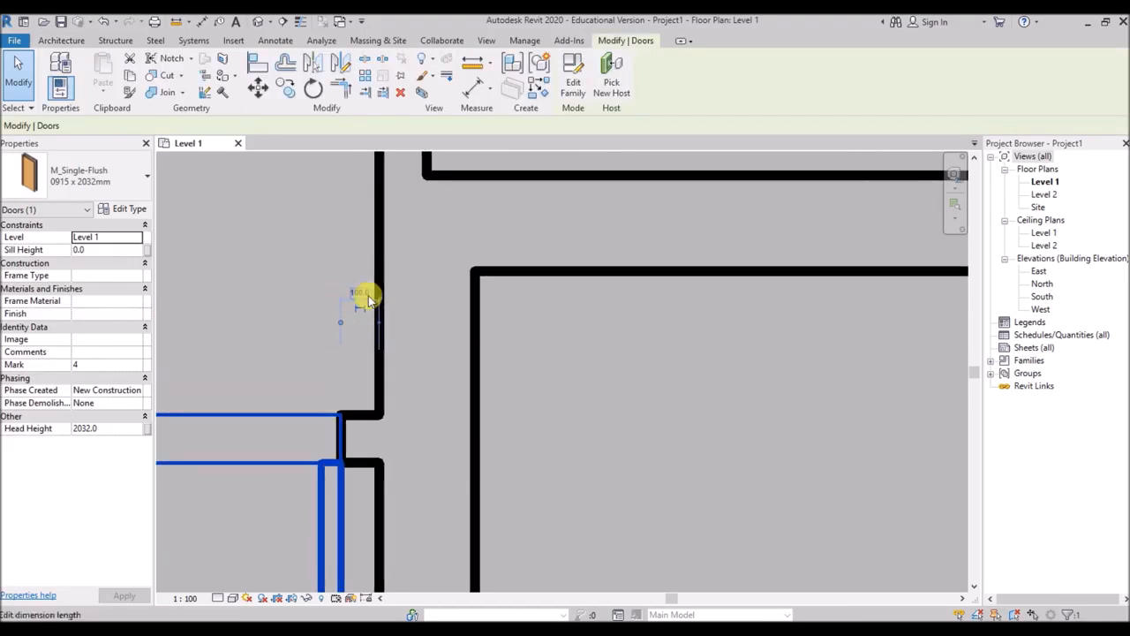
pyautogui.scroll(-4, 327, 311)
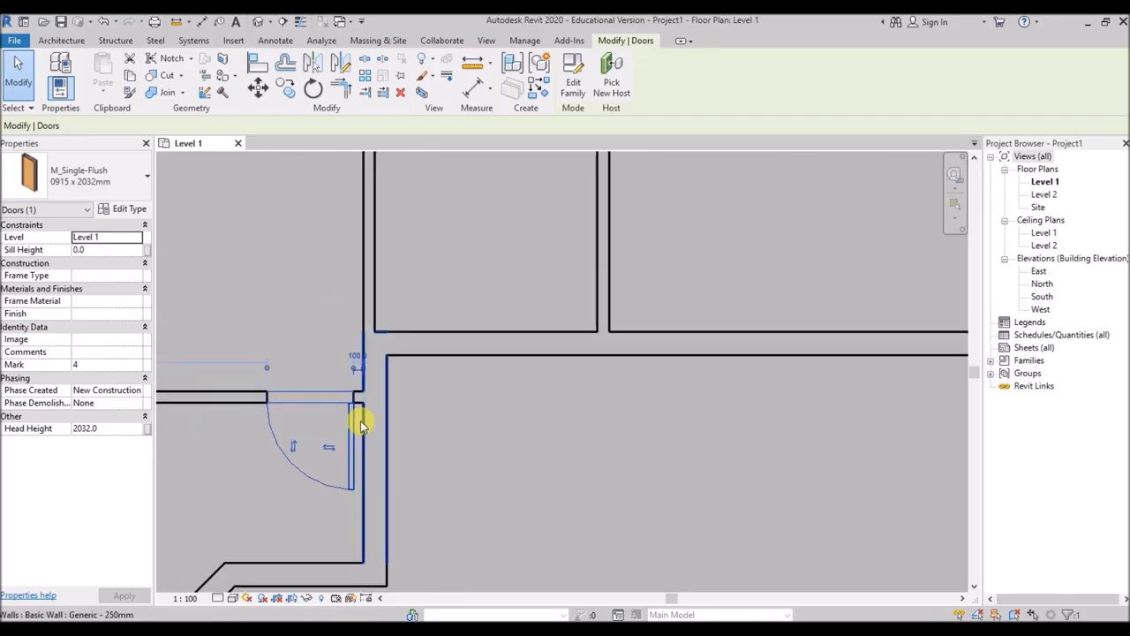
pyautogui.press('Escape')
pyautogui.scroll(-3, 416, 404)
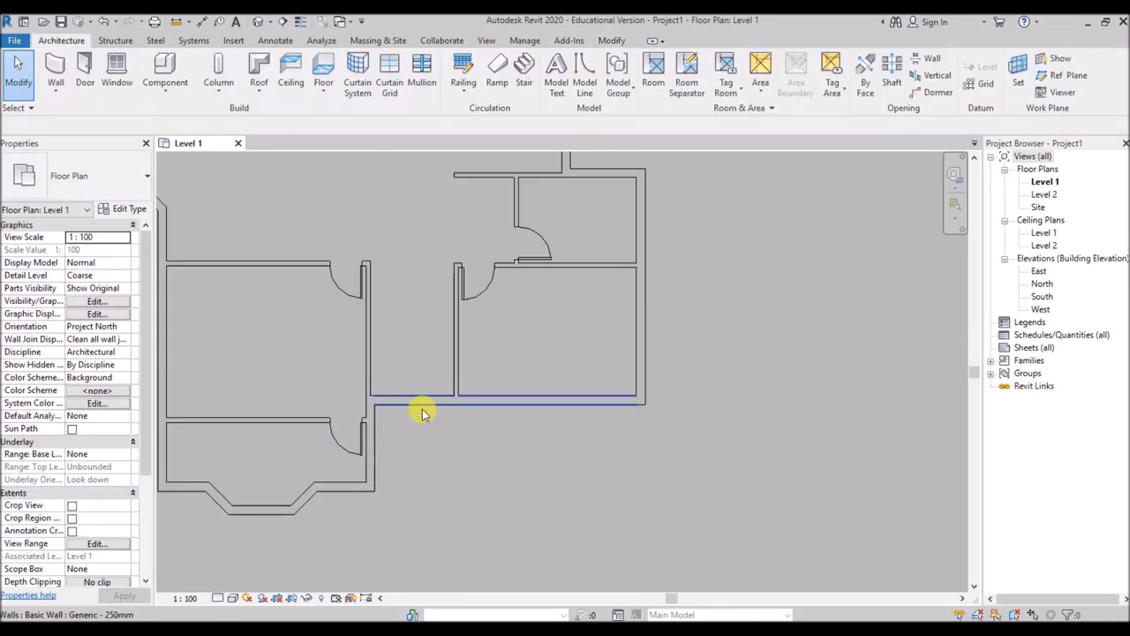
pyautogui.scroll(3, 462, 277)
pyautogui.scroll(3, 463, 279)
pyautogui.click(464, 277)
pyautogui.scroll(-2, 457, 268)
pyautogui.scroll(2, 430, 192)
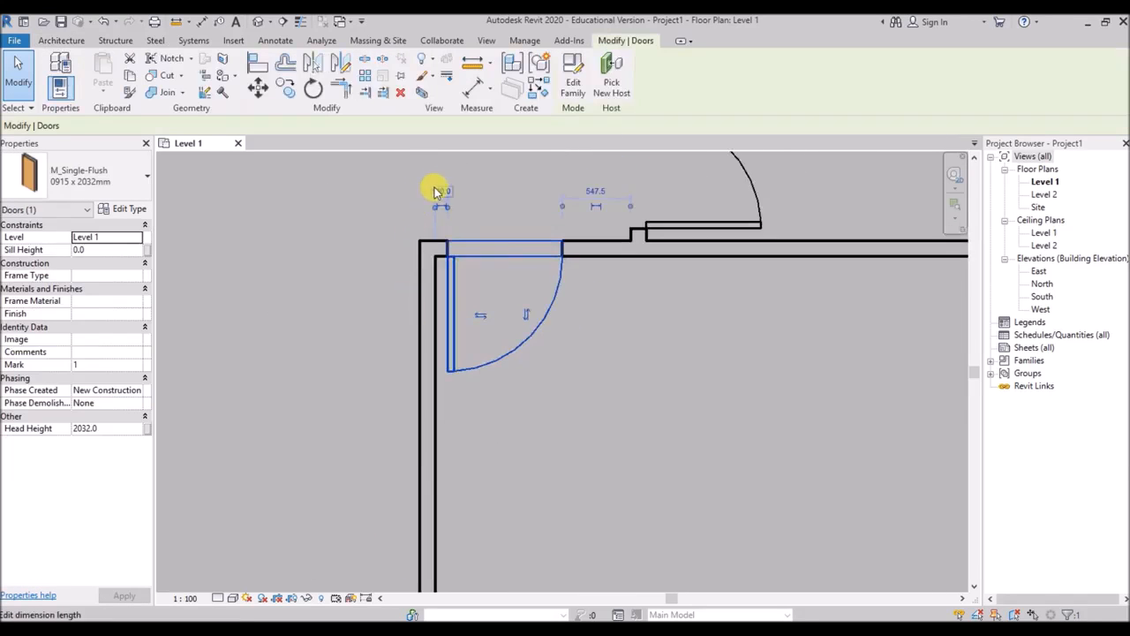
pyautogui.scroll(-4, 359, 336)
pyautogui.press('Escape')
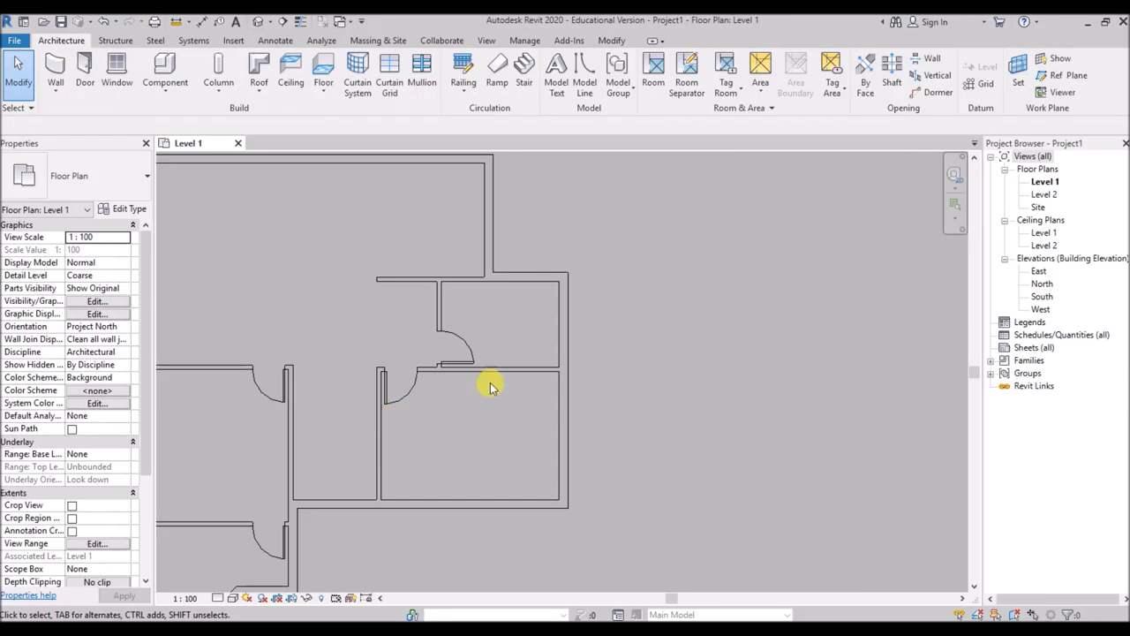
# Nudge the small room's left partition together with its door slightly to the left
pyautogui.scroll(-3, 613, 351)
pyautogui.scroll(4, 444, 454)
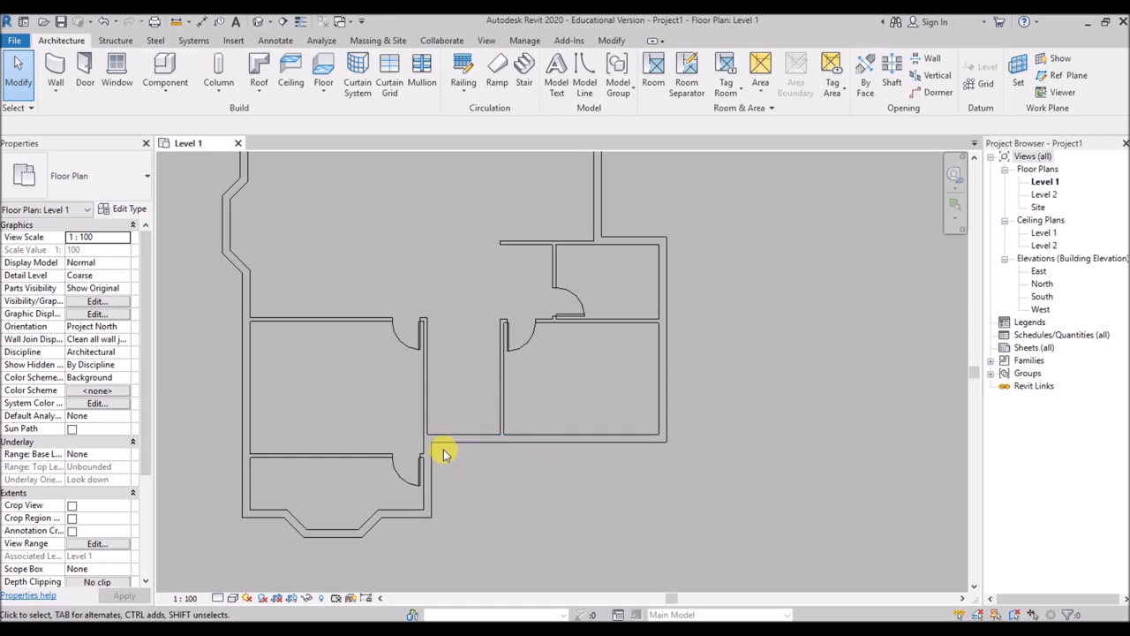
pyautogui.scroll(-2, 449, 451)
pyautogui.scroll(3, 466, 448)
pyautogui.moveTo(536, 176); pyautogui.dragTo(628, 332)
pyautogui.press('Left')
pyautogui.press('Left')
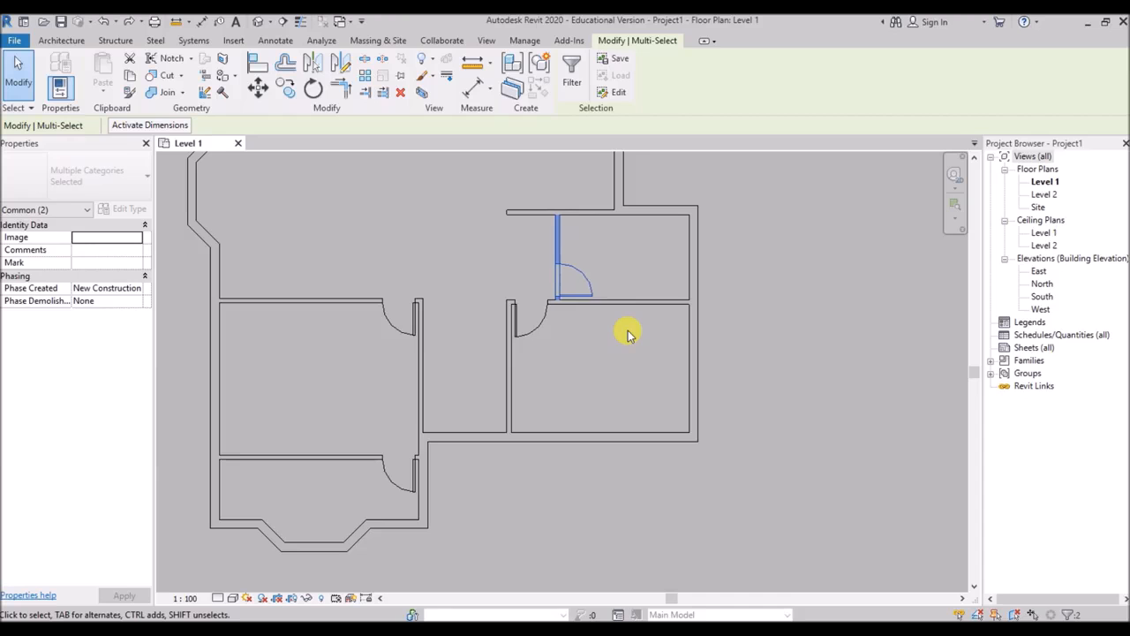
pyautogui.click(608, 340)
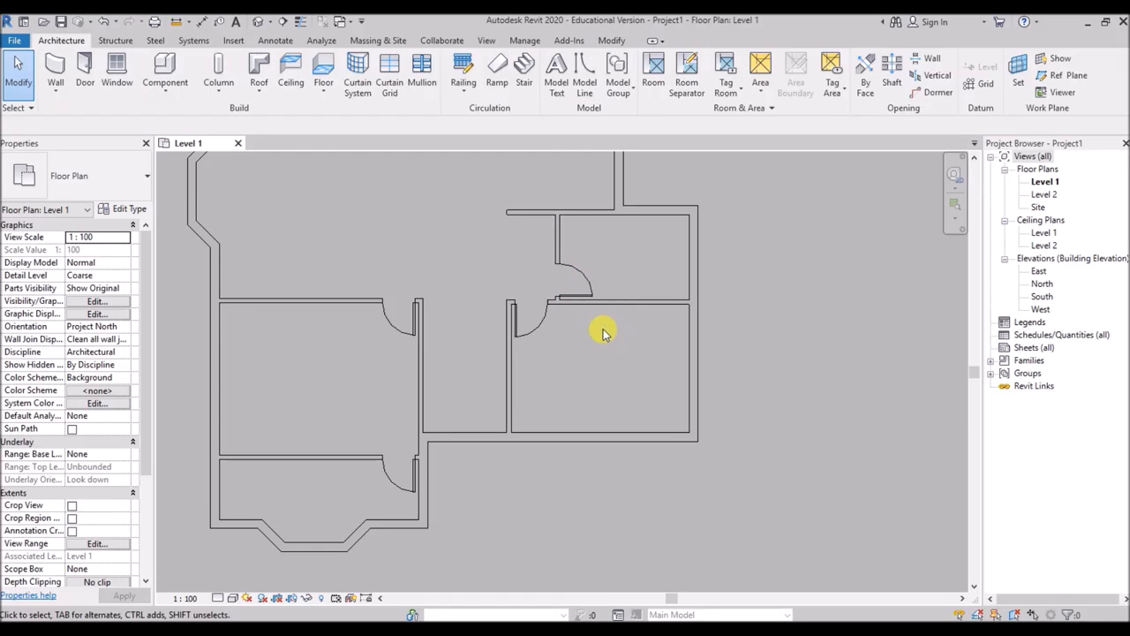
# Start placing another door, open the family loading dialog and go up from the default library to Local Disk (C:)
pyautogui.scroll(-5, 557, 353)
pyautogui.scroll(2, 556, 342)
pyautogui.scroll(1, 462, 266)
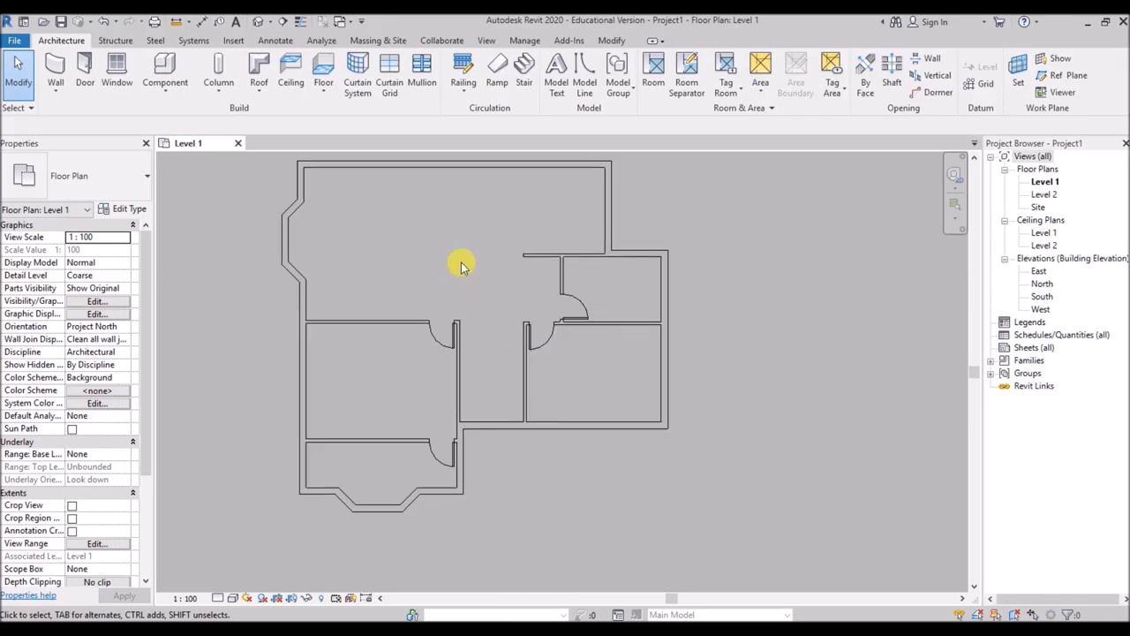
pyautogui.moveTo(462, 266); pyautogui.dragTo(467, 298, button='middle')
pyautogui.click(84, 78)
pyautogui.click(137, 178)
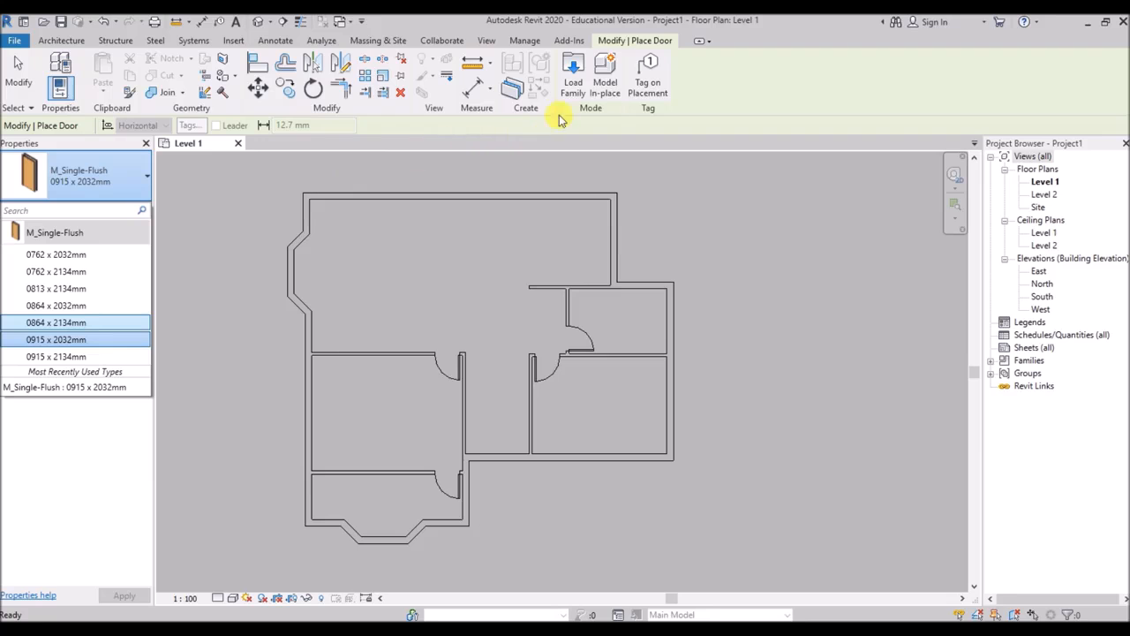
pyautogui.click(572, 80)
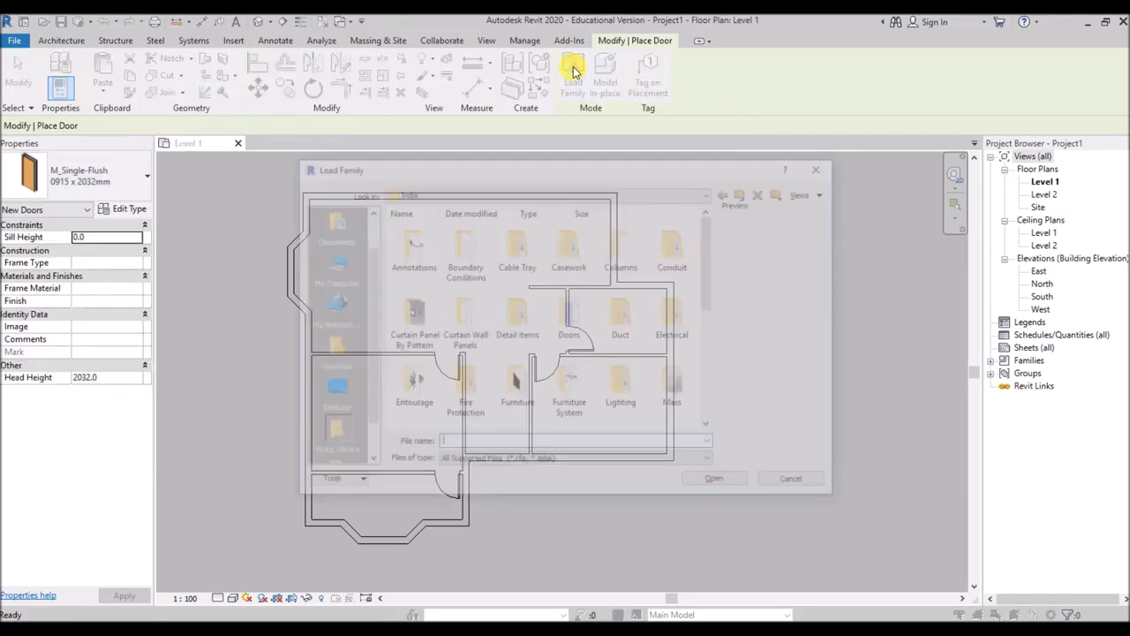
pyautogui.click(744, 194)
pyautogui.click(745, 194)
pyautogui.click(744, 193)
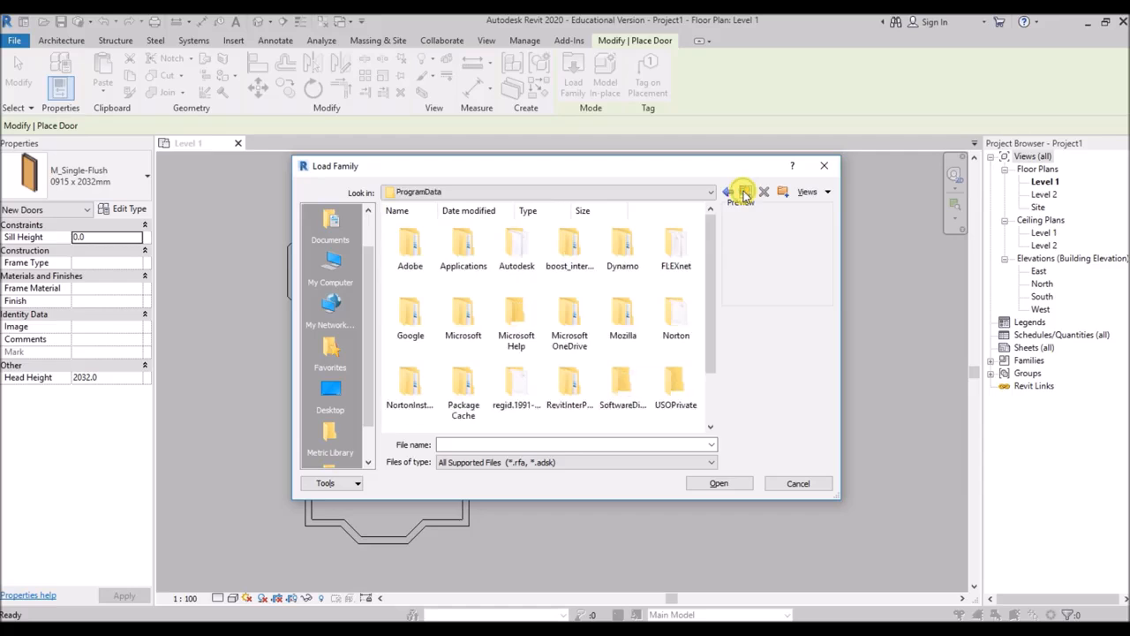
pyautogui.click(746, 194)
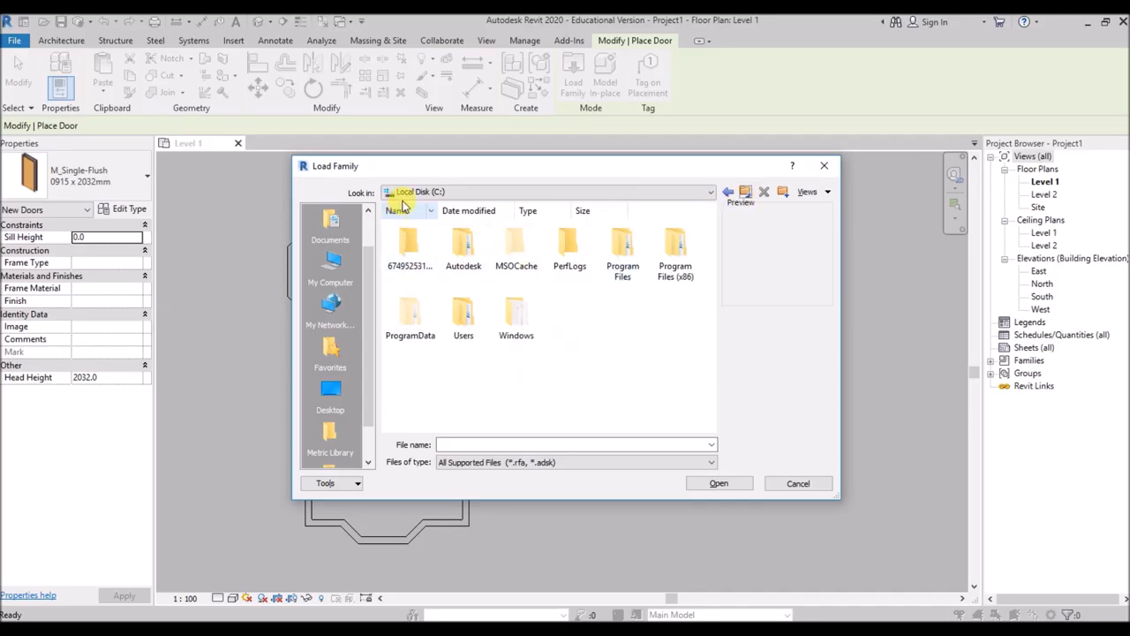
# Browse to the ProgramData > Autodesk > RVT 2020 > Libraries > US Metric > Doors > Residential folder
pyautogui.doubleClick(411, 311)
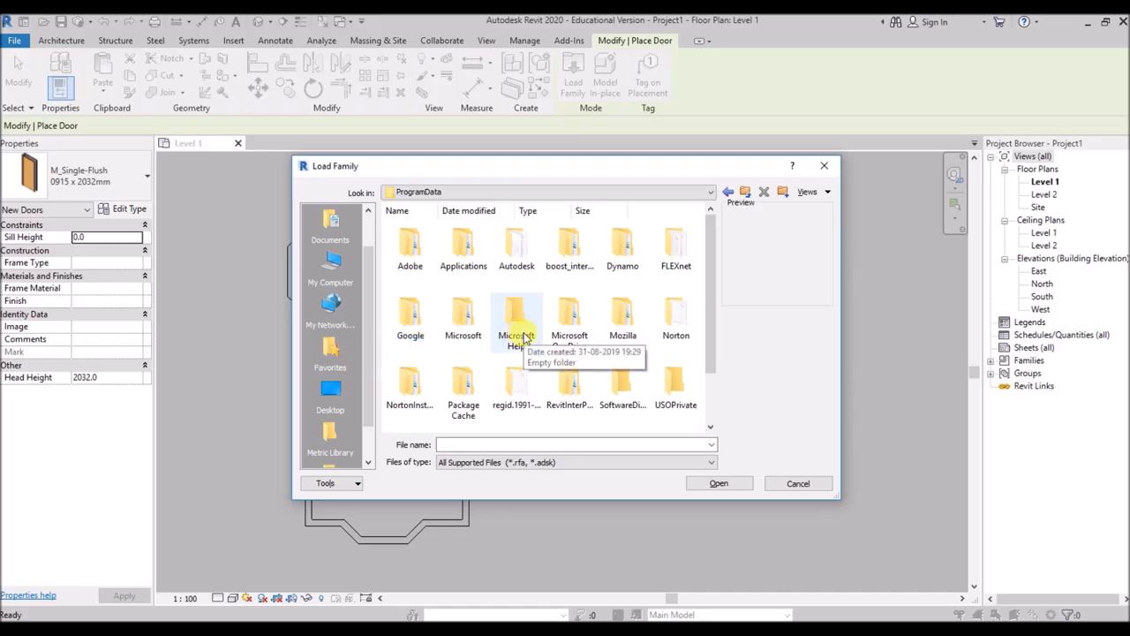
pyautogui.doubleClick(522, 252)
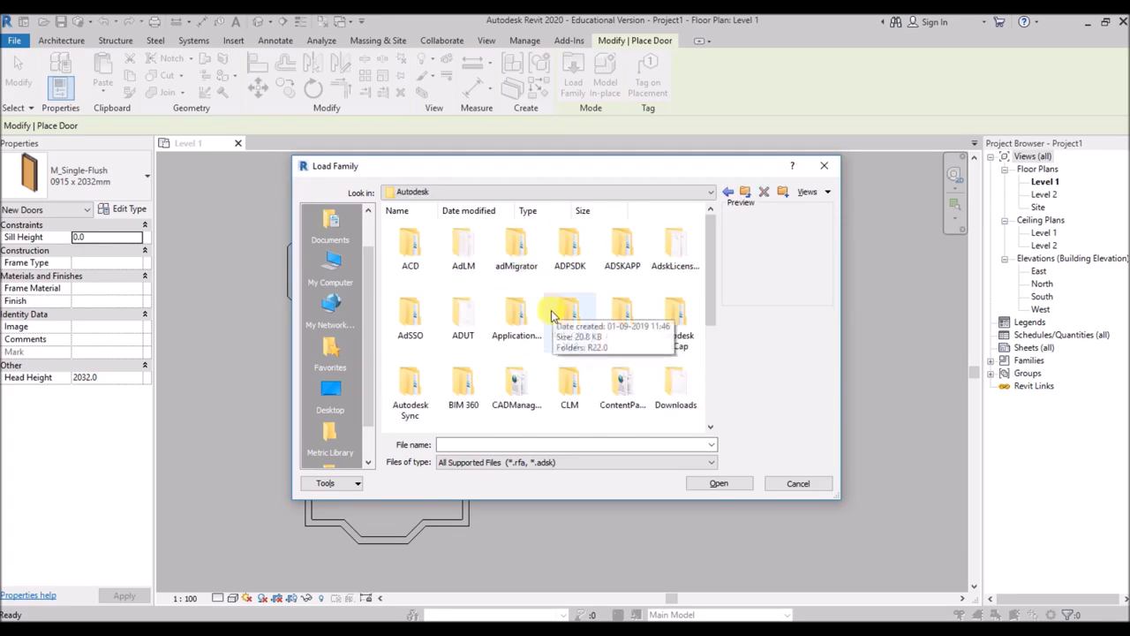
pyautogui.scroll(-3, 521, 336)
pyautogui.doubleClick(413, 395)
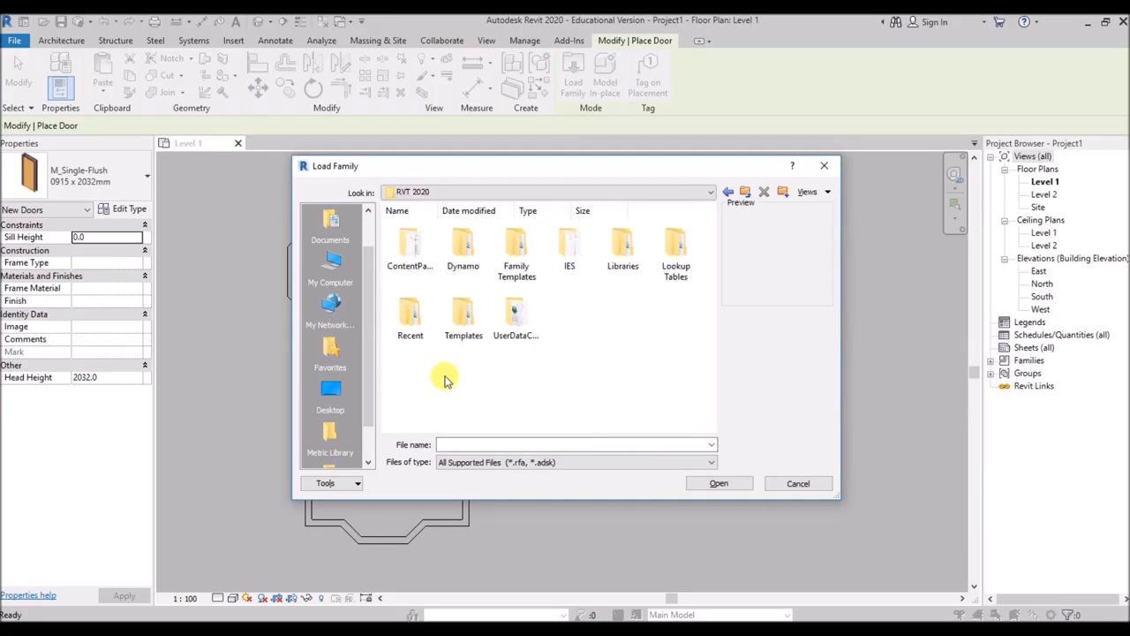
pyautogui.doubleClick(623, 255)
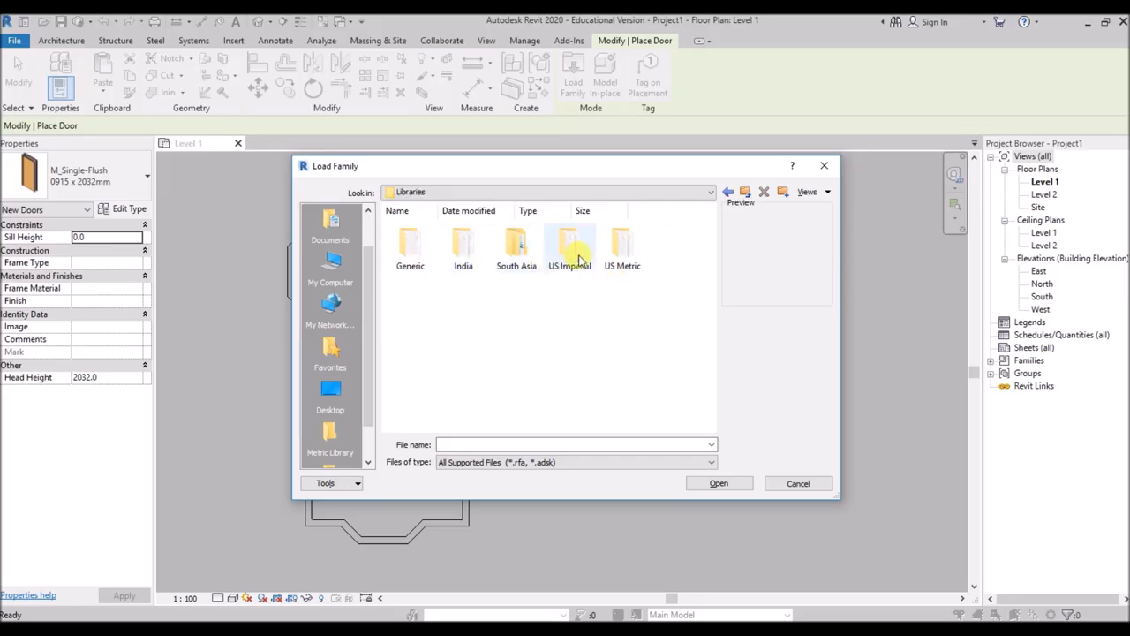
pyautogui.doubleClick(622, 261)
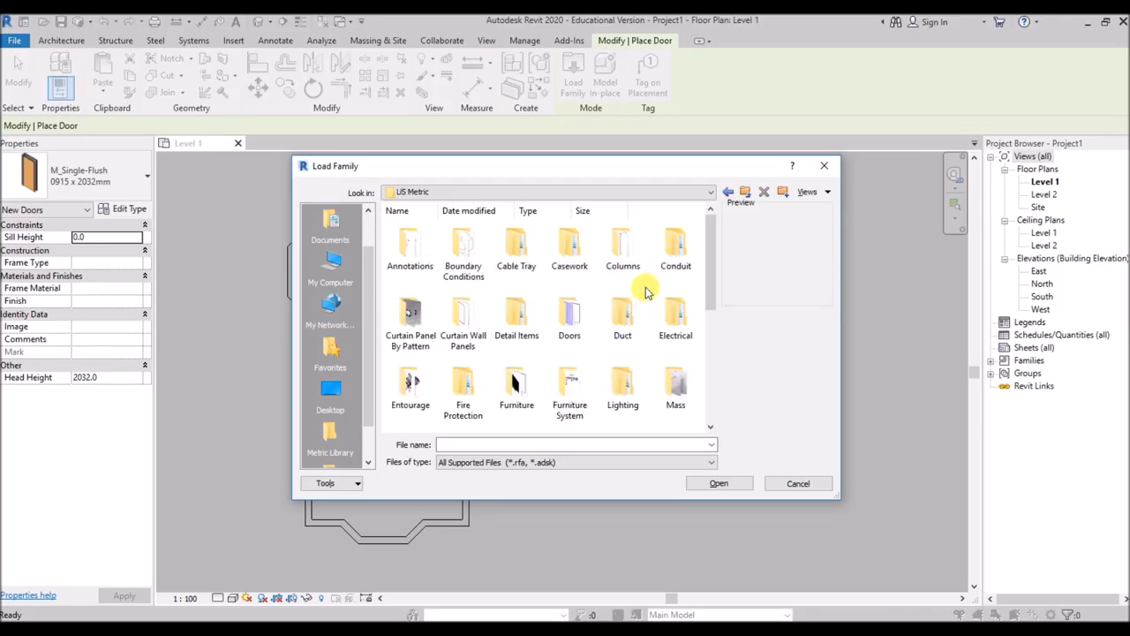
pyautogui.doubleClick(570, 317)
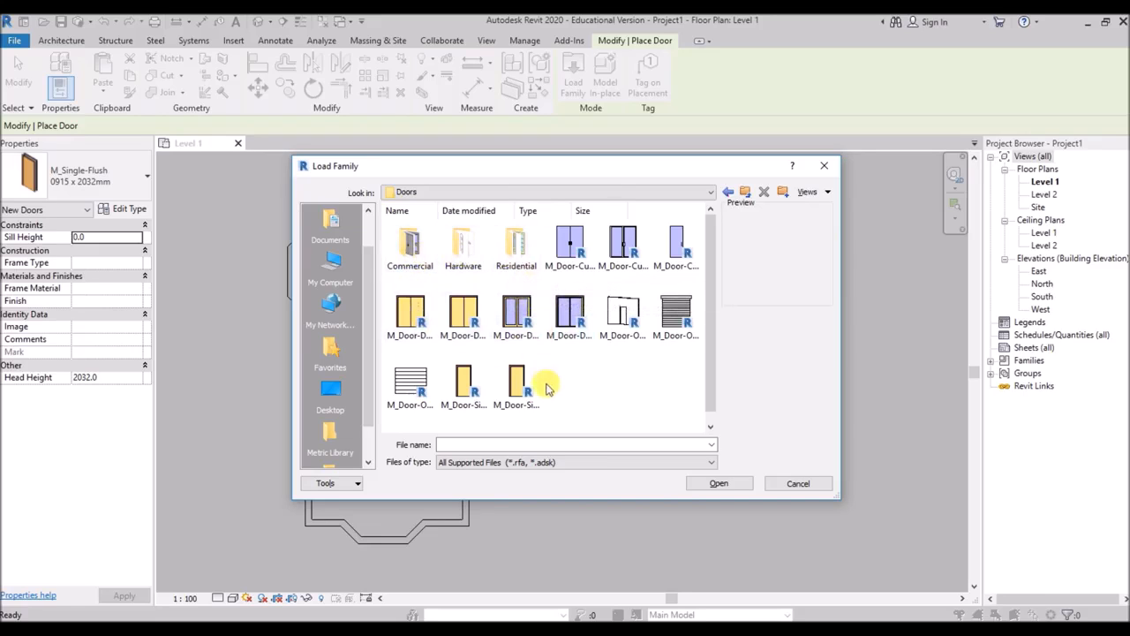
pyautogui.doubleClick(510, 250)
# Load the M_Door-Interior-Double-Full Glass-Wood family with its 1800 x 2100mm type
pyautogui.click(409, 256)
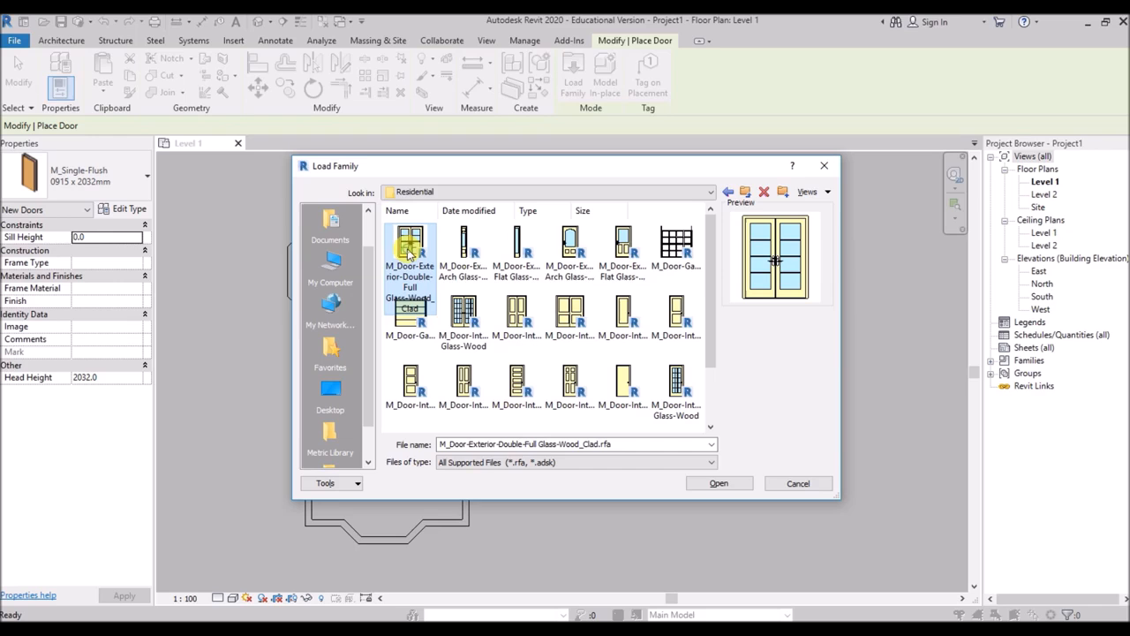
pyautogui.click(465, 320)
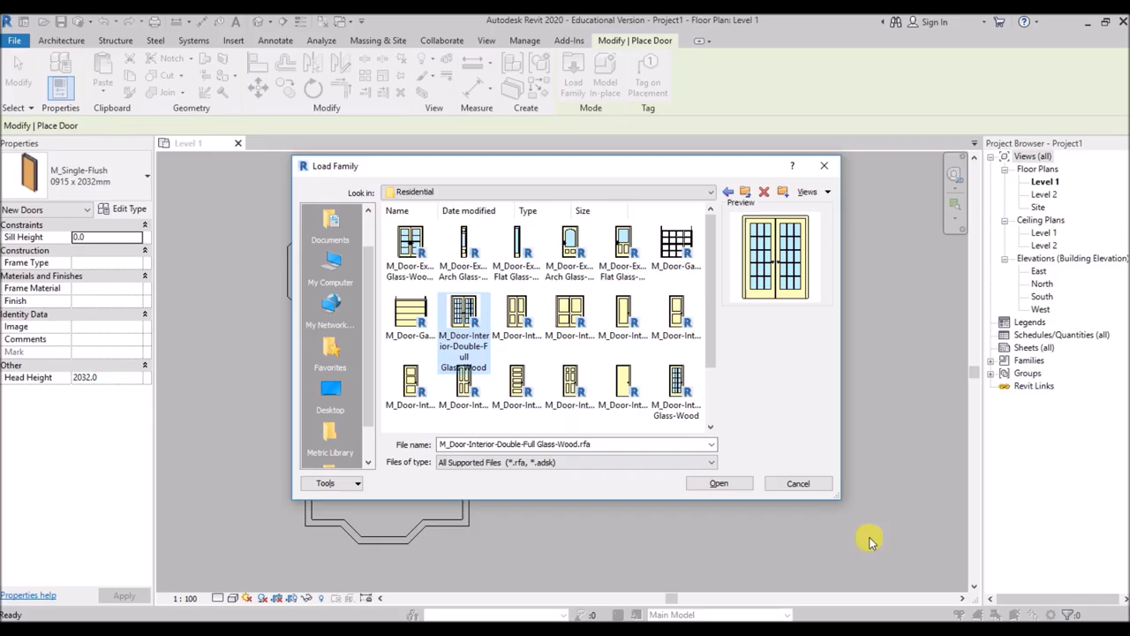
pyautogui.click(723, 484)
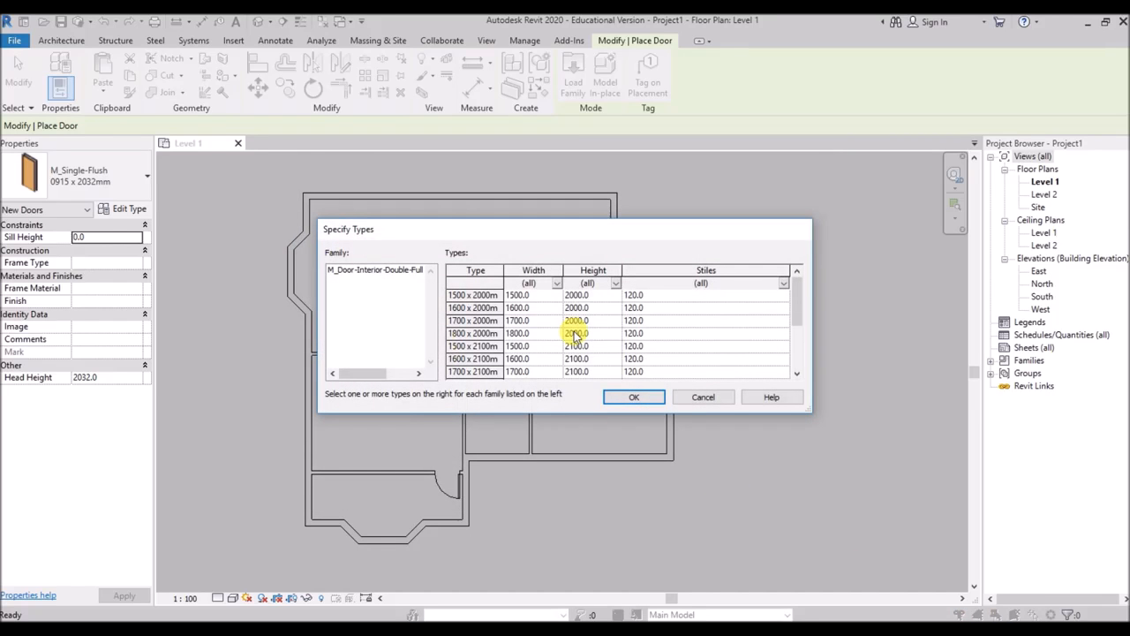
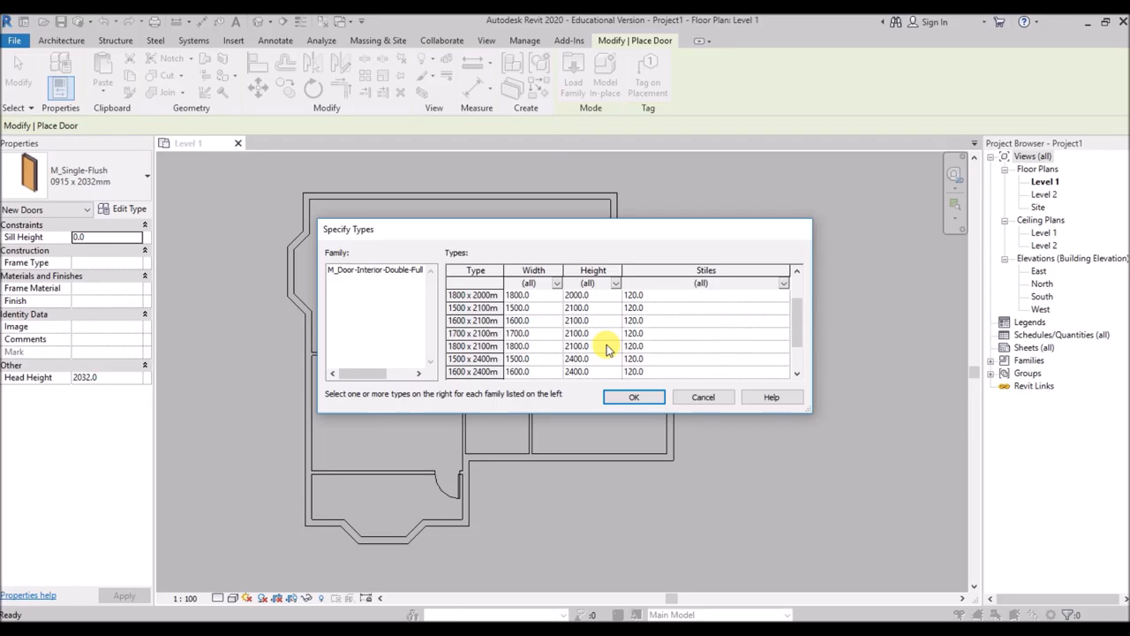
pyautogui.click(519, 349)
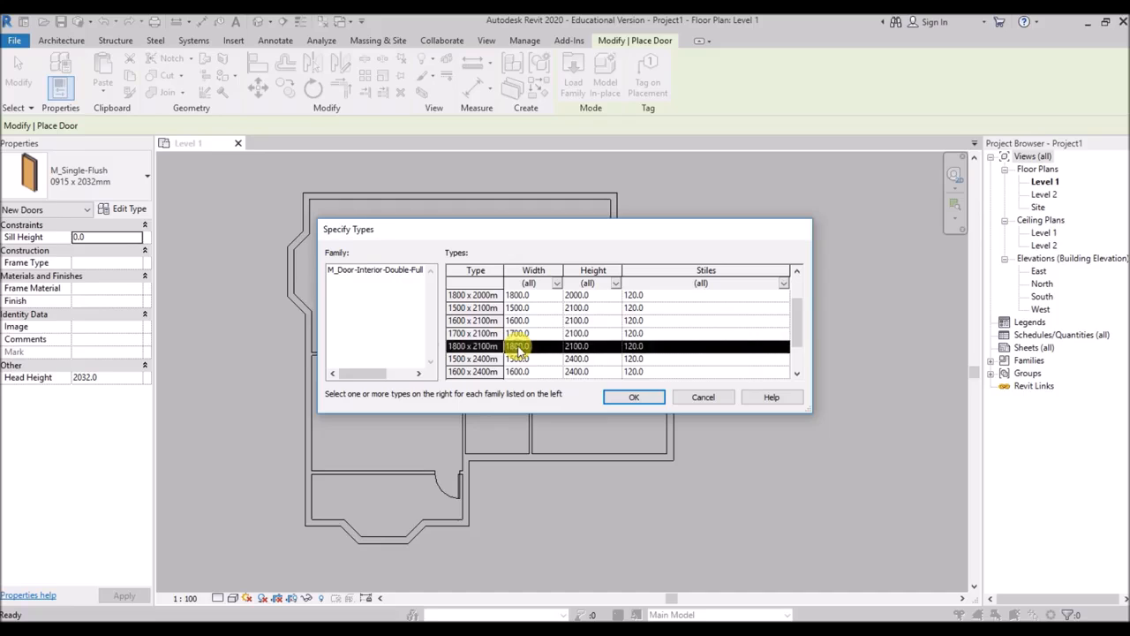
pyautogui.click(641, 399)
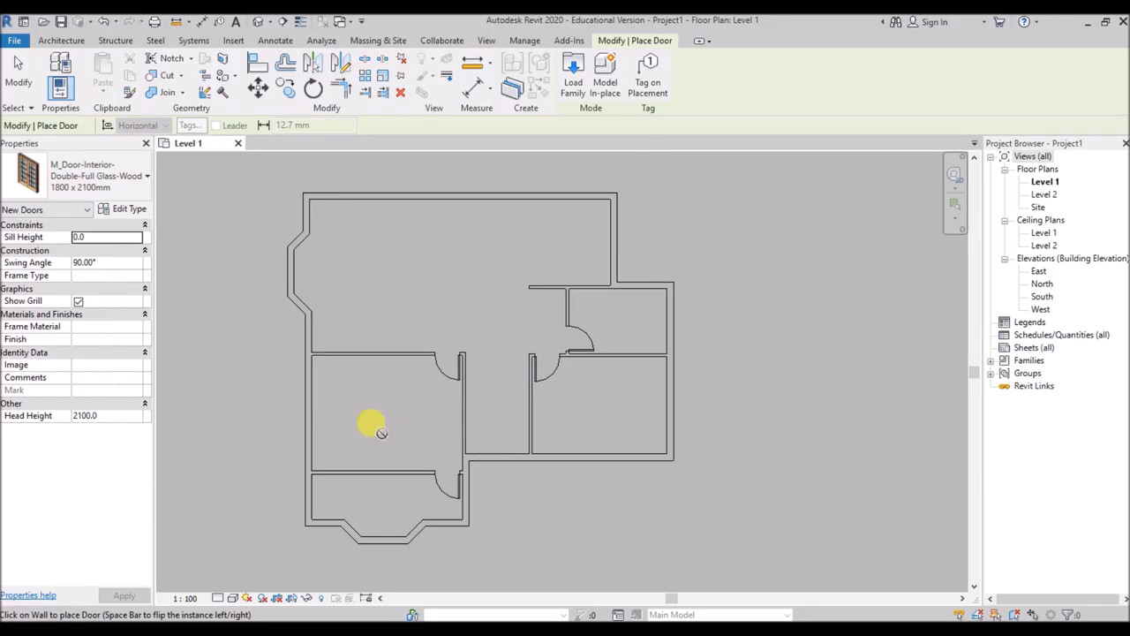
# Place an 1800 x 2100mm double glass-wood door in the outer wall at the corridor's lower end, opening into the corridor
pyautogui.click(133, 181)
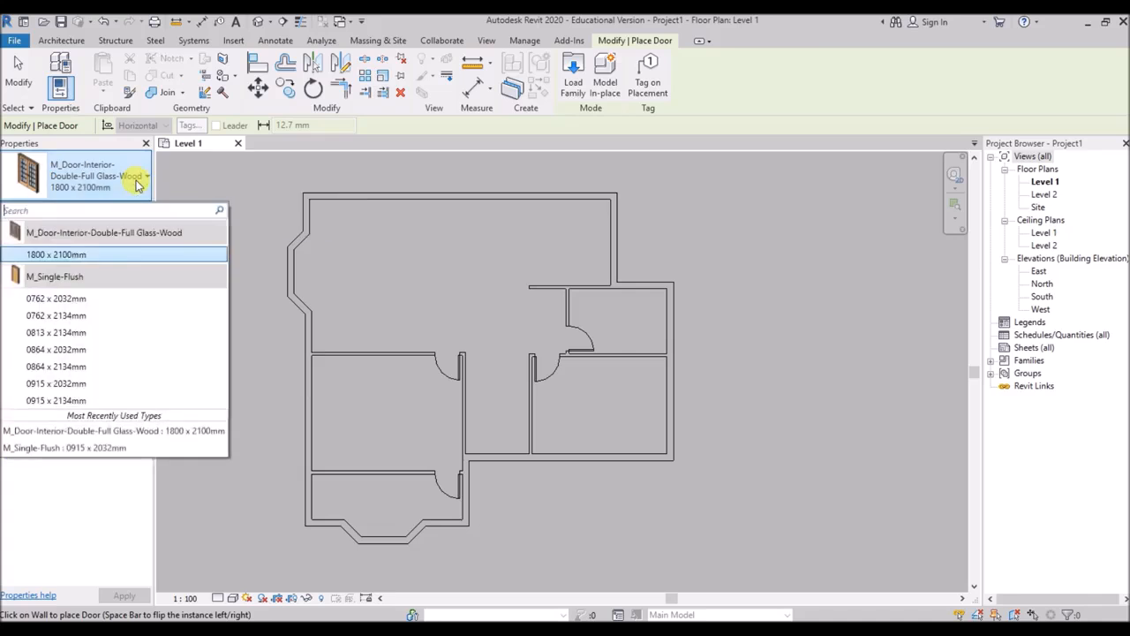
pyautogui.click(128, 254)
pyautogui.scroll(4, 488, 446)
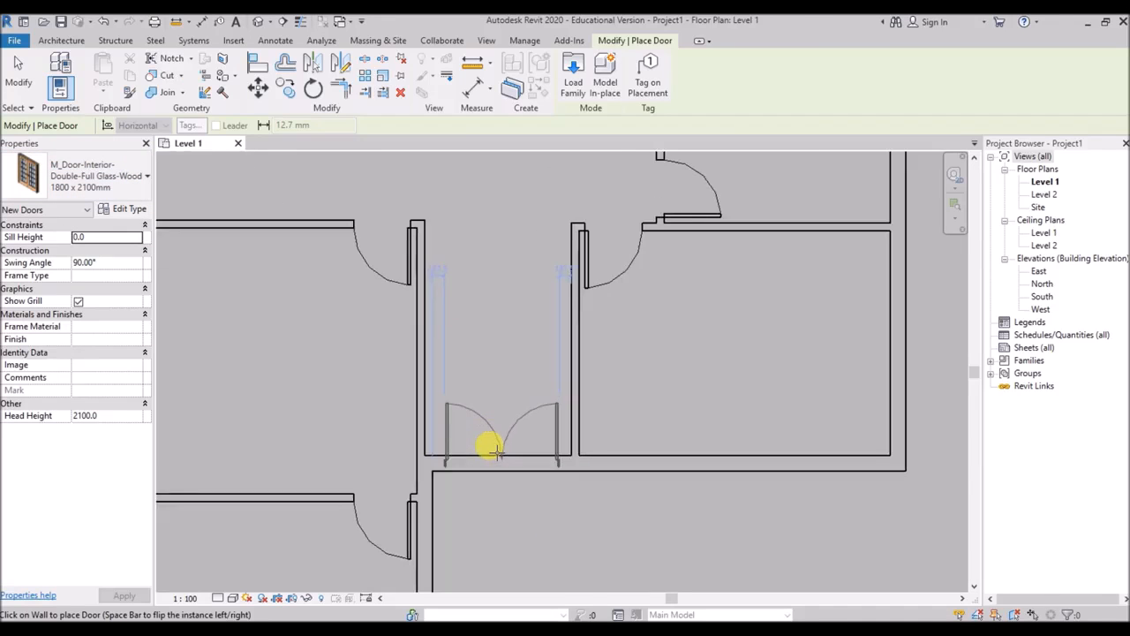
pyautogui.scroll(2, 505, 446)
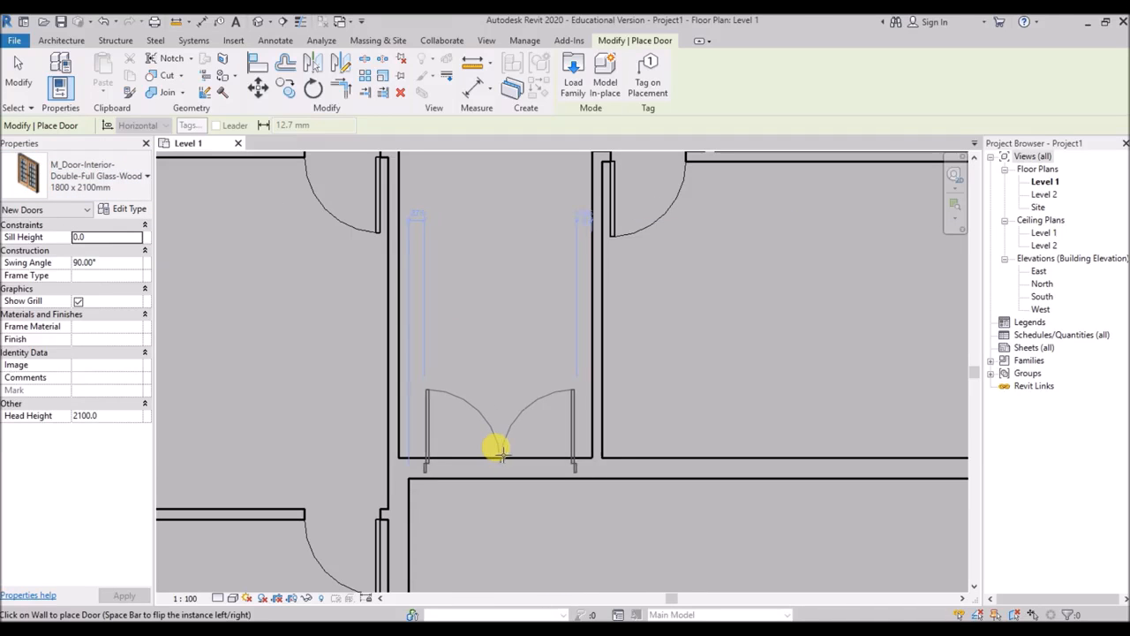
pyautogui.scroll(-2, 500, 453)
pyautogui.scroll(4, 504, 446)
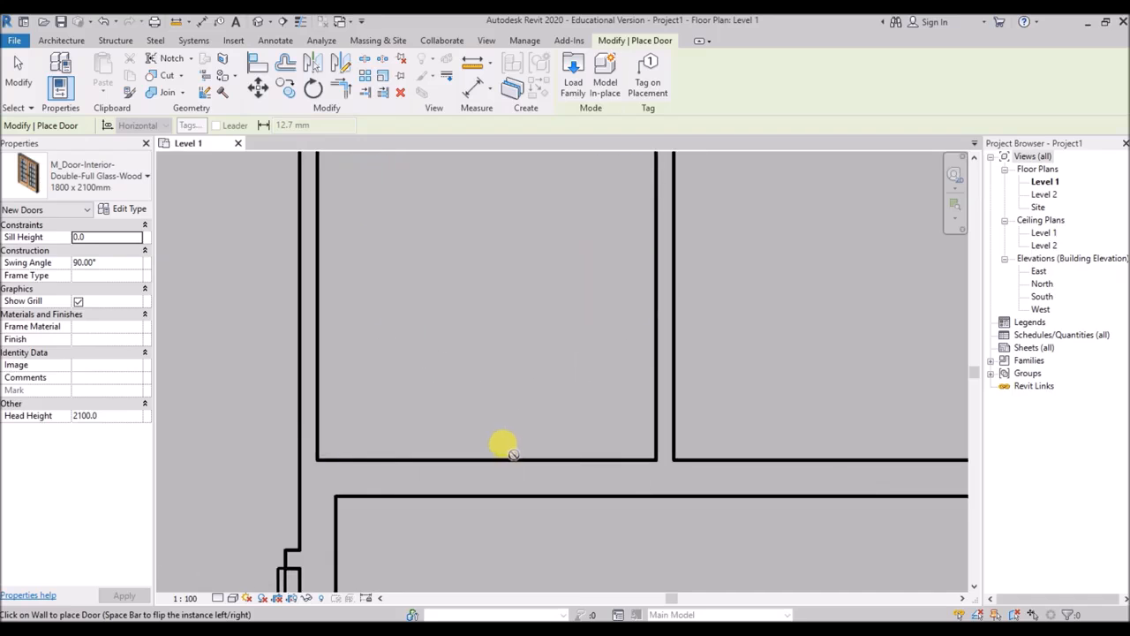
pyautogui.click(512, 458)
pyautogui.scroll(-3, 466, 448)
pyautogui.scroll(1, 373, 403)
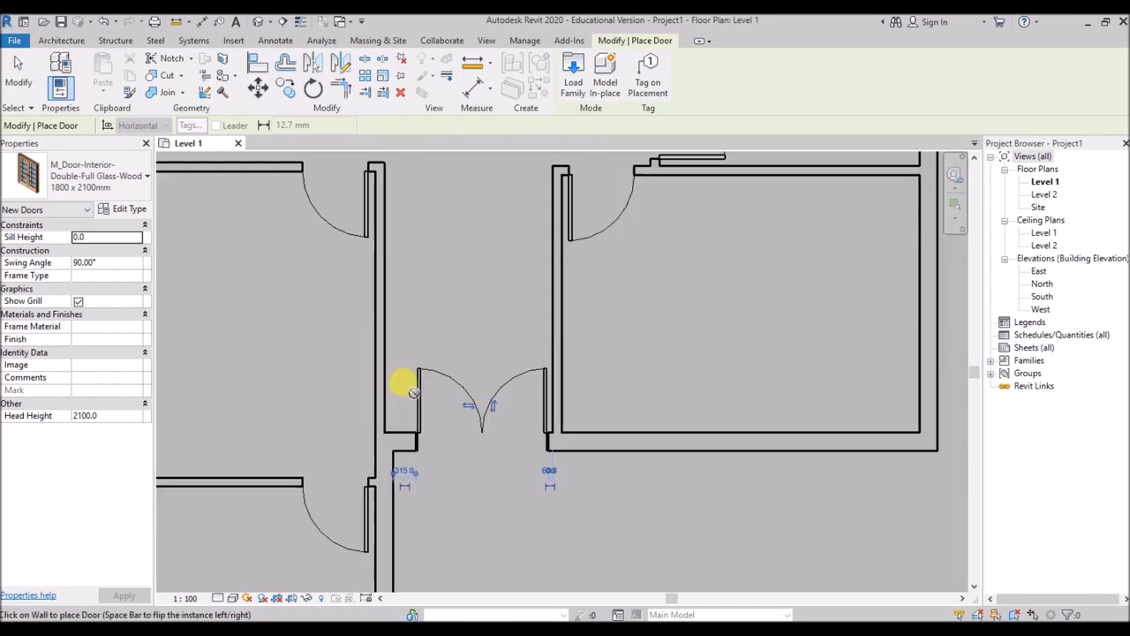
pyautogui.scroll(-1, 403, 383)
pyautogui.press('Escape')
pyautogui.press('Escape')
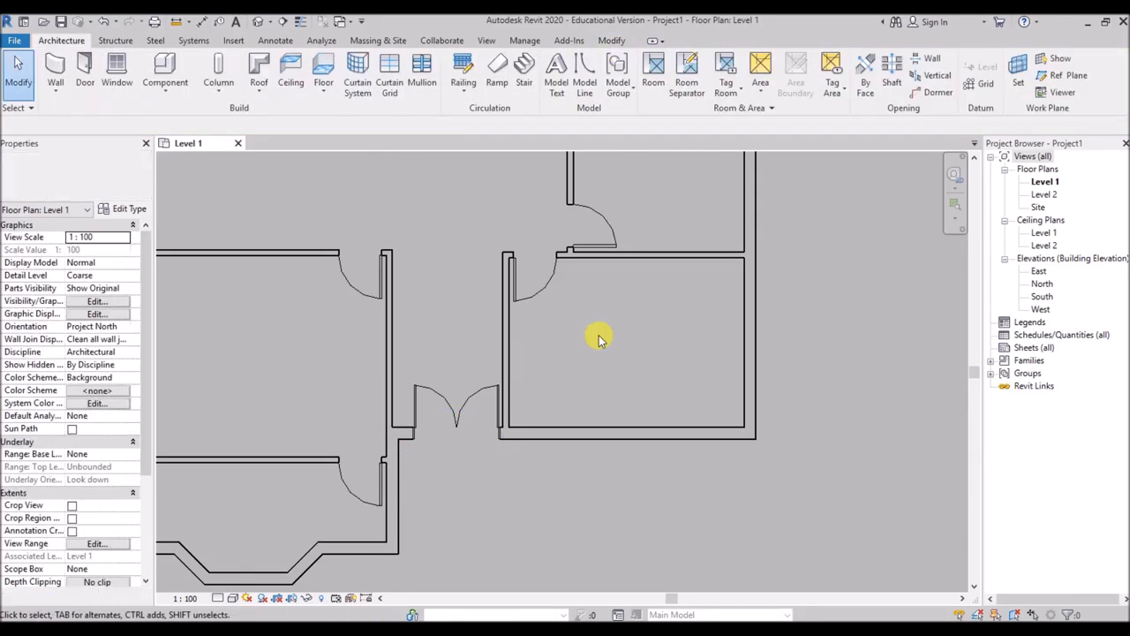
# Nudge the double door left along its wall until it is 180 mm from the corridor's right-hand partition
pyautogui.click(455, 413)
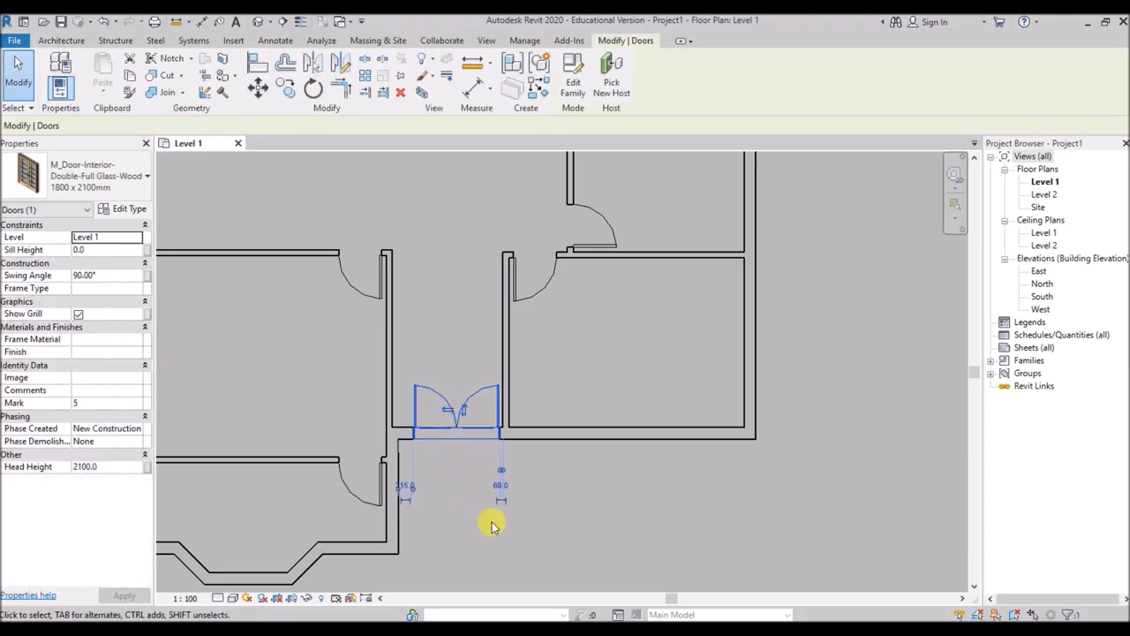
pyautogui.press('Left')
pyautogui.press('Left')
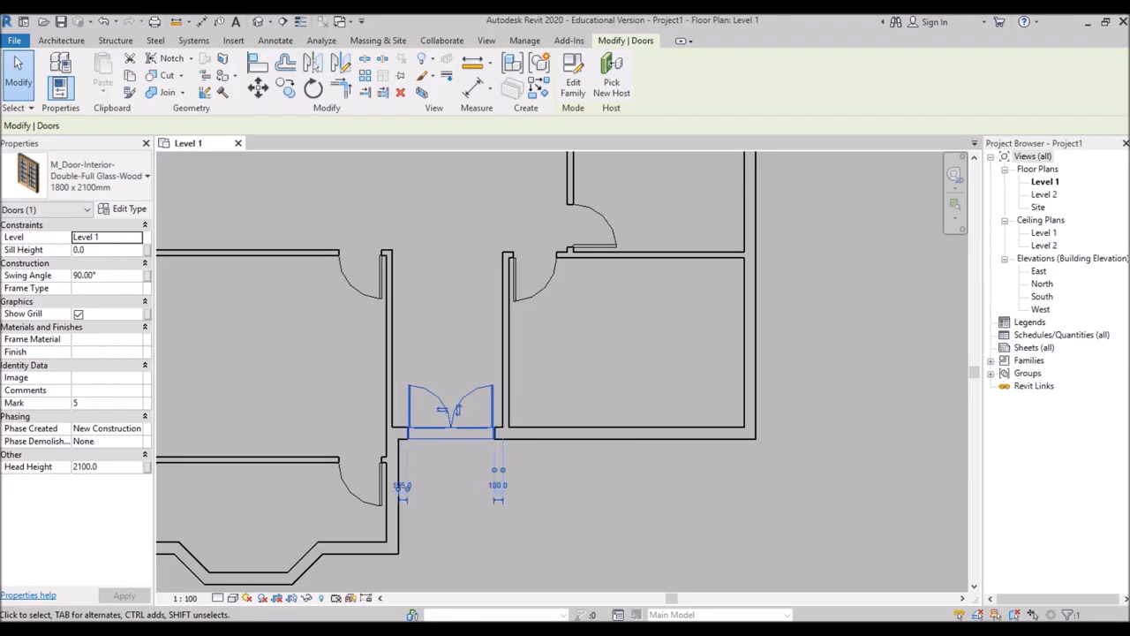
# Nudge the double door left along its wall to 240 mm from the corridor's right-hand partition and deselect it
pyautogui.press('Left')
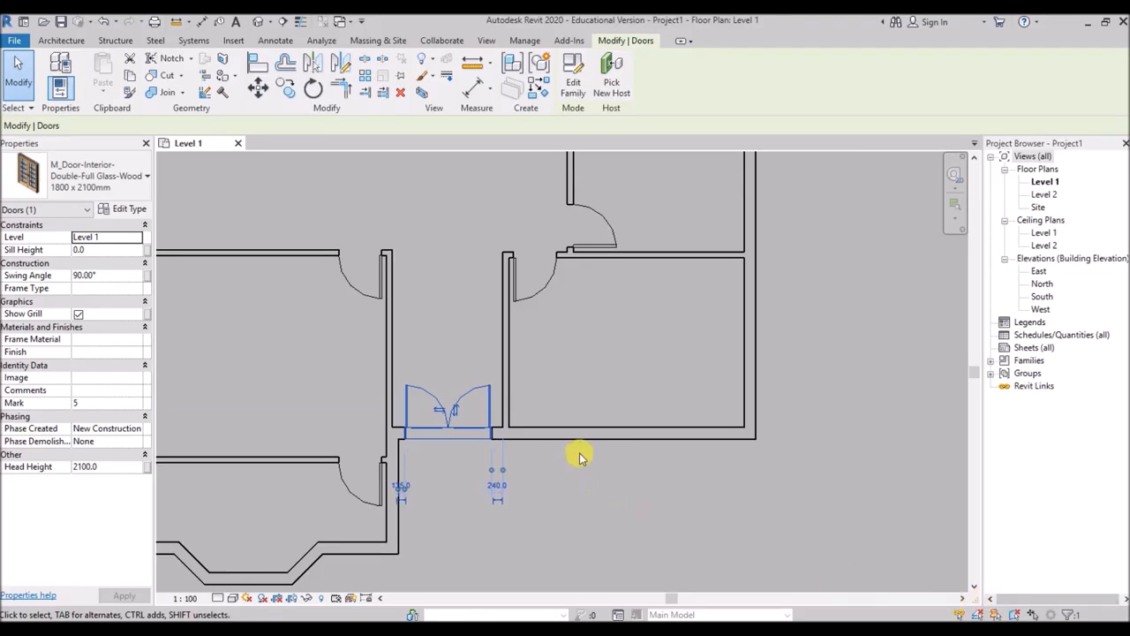
pyautogui.click(621, 487)
pyautogui.scroll(-4, 622, 492)
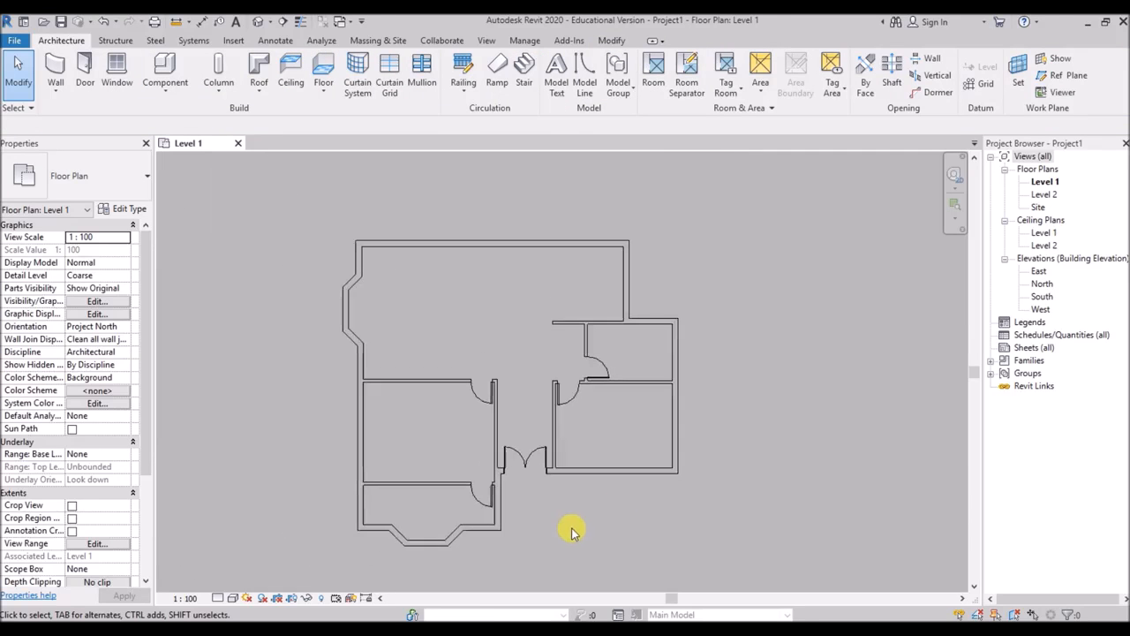
pyautogui.scroll(1, 534, 508)
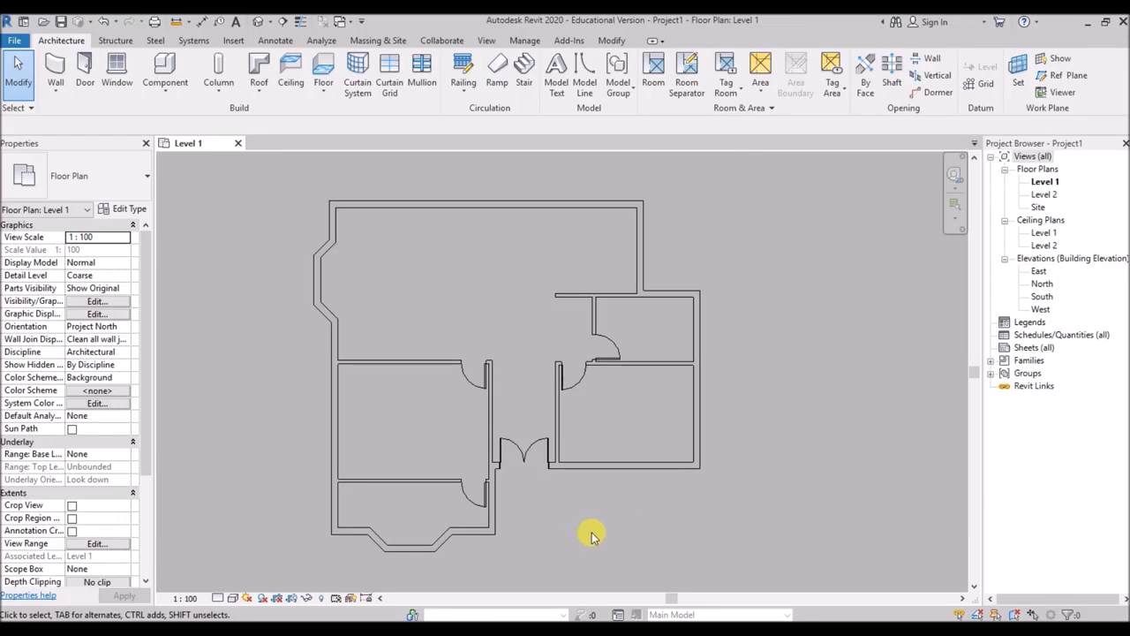
# Open the default 3D view of the house and set its visual style to Realistic
pyautogui.click(258, 24)
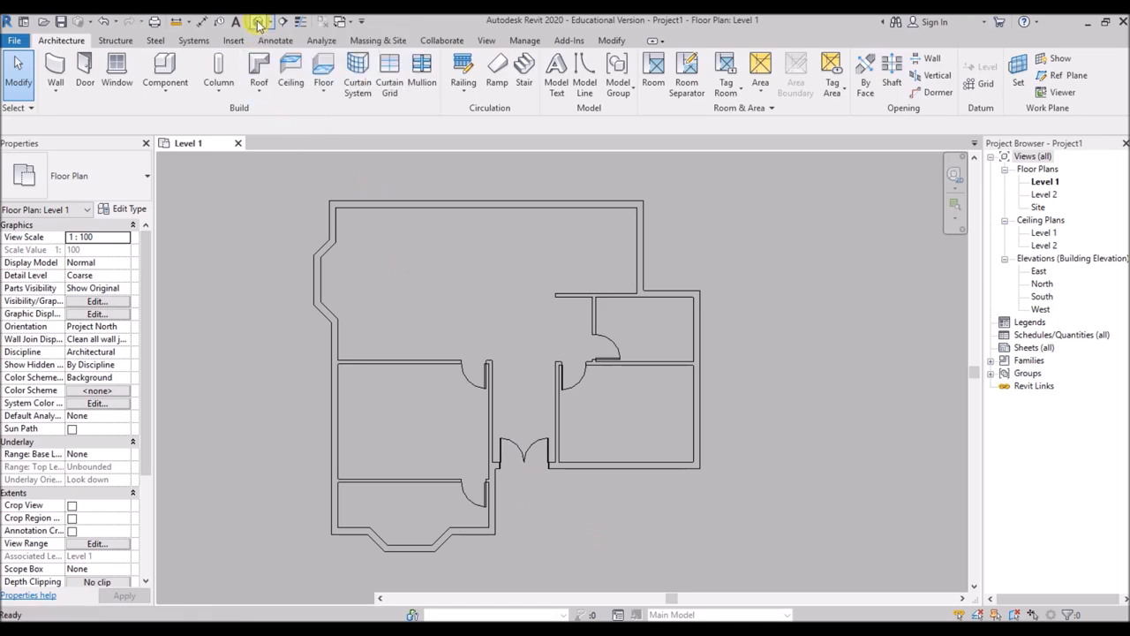
pyautogui.scroll(3, 329, 265)
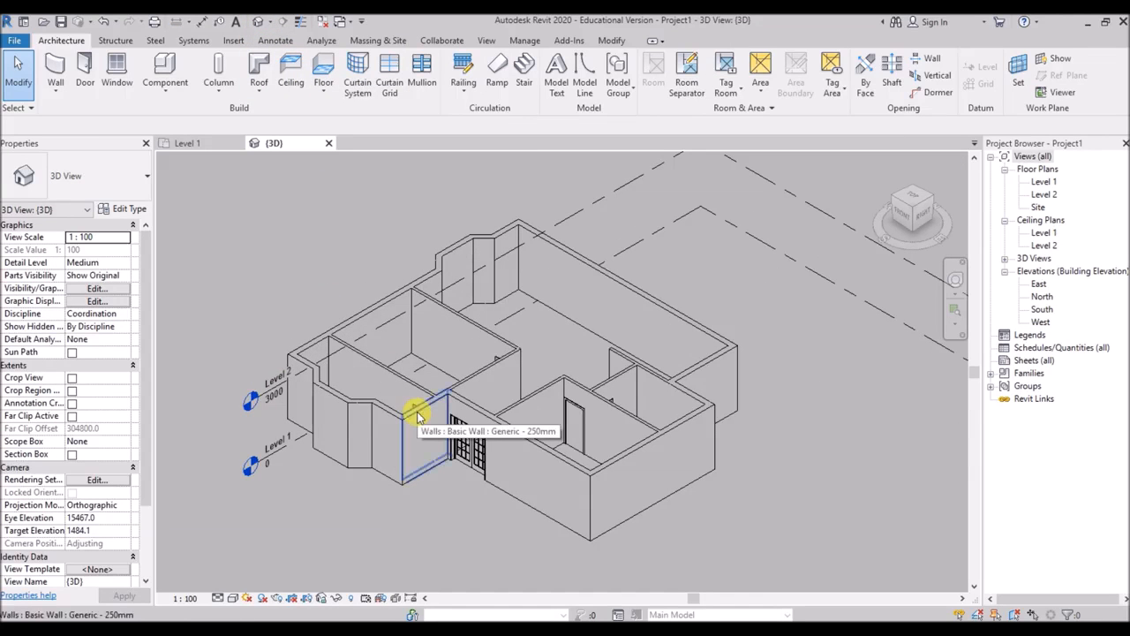
pyautogui.keyDown('shift'); pyautogui.moveTo(261, 283); pyautogui.dragTo(291, 288, button='middle'); pyautogui.keyUp('shift')
pyautogui.scroll(2, 398, 530)
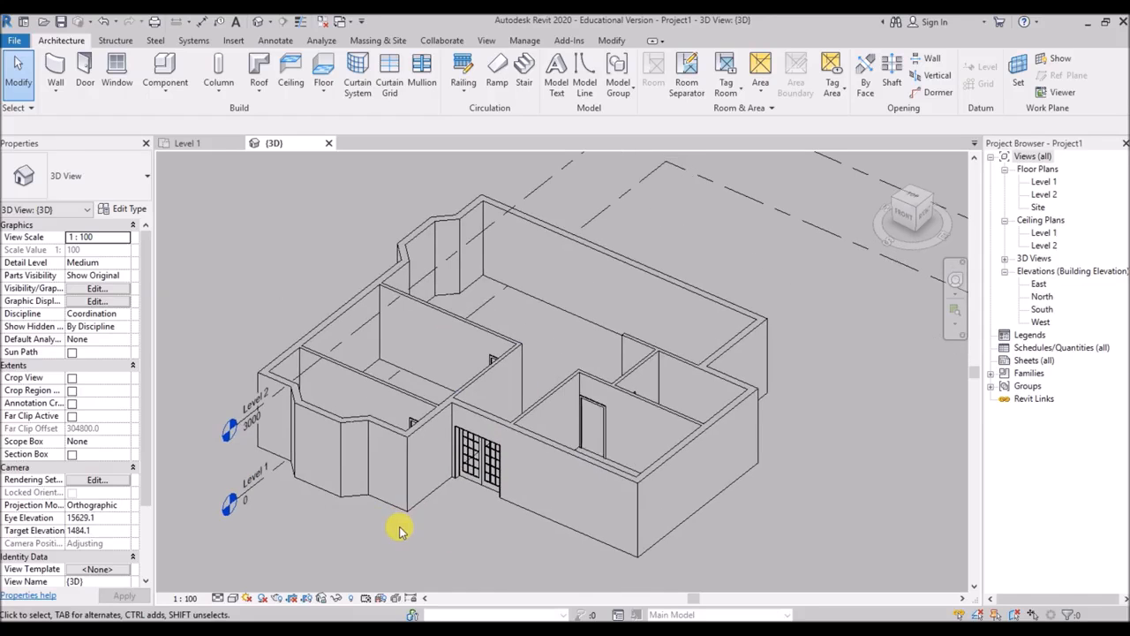
pyautogui.click(232, 598)
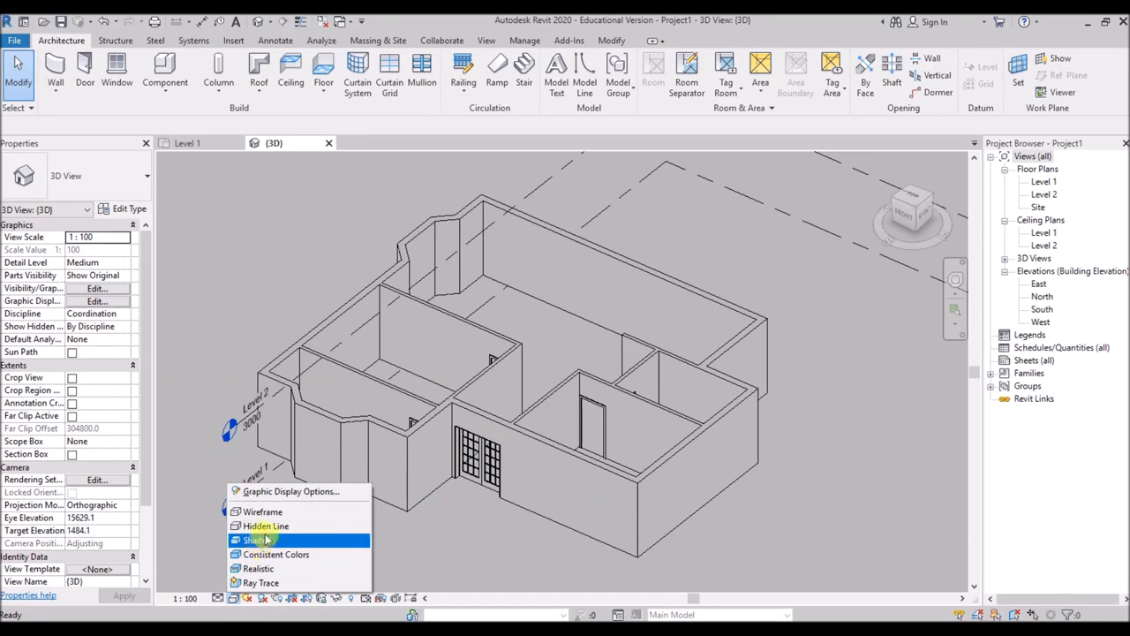
pyautogui.click(263, 569)
pyautogui.moveTo(452, 508)
pyautogui.keyDown('shift'); pyautogui.mouseDown(button='middle')
pyautogui.moveTo(454, 575)
pyautogui.moveTo(446, 485)
pyautogui.moveTo(465, 520)
pyautogui.moveTo(476, 411)
pyautogui.moveTo(471, 514)
pyautogui.mouseUp(button='middle'); pyautogui.keyUp('shift')
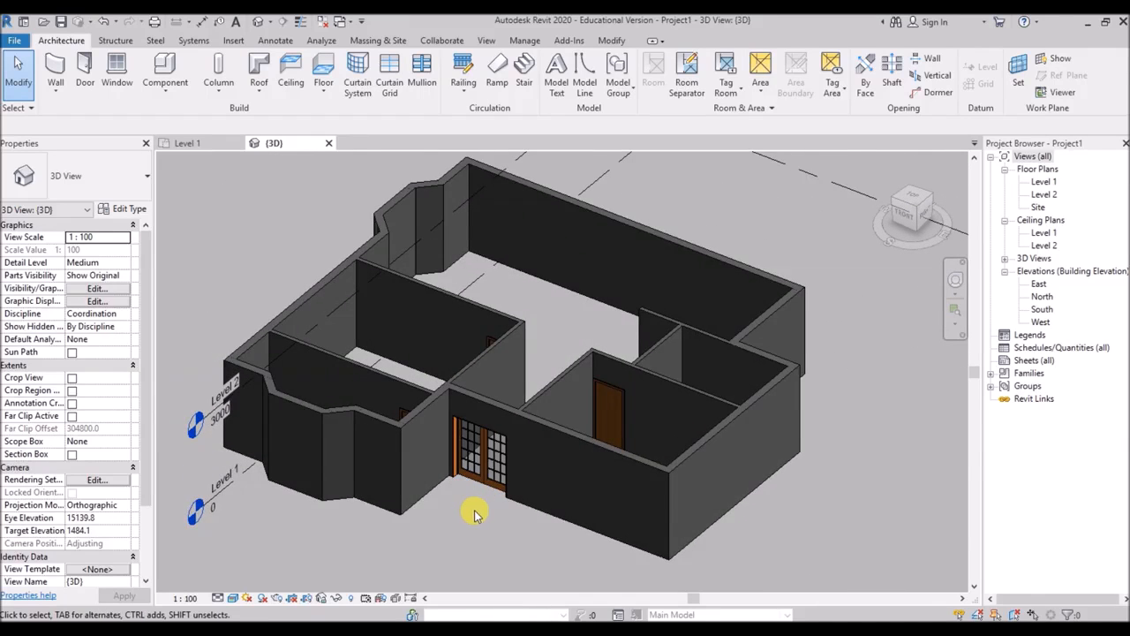
# Examine the double glass-wood entrance door and the interior single doors in 3D from several angles
pyautogui.scroll(3, 391, 480)
pyautogui.scroll(-2, 371, 464)
pyautogui.scroll(2, 411, 475)
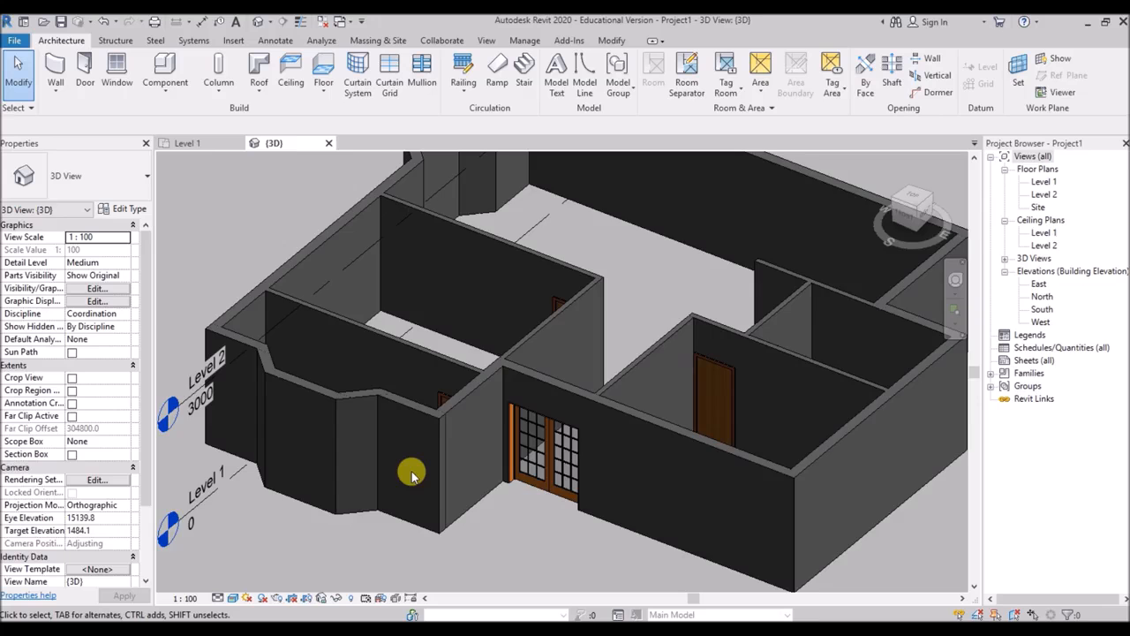
pyautogui.scroll(-4, 411, 475)
pyautogui.scroll(3, 411, 475)
pyautogui.keyDown('shift'); pyautogui.moveTo(606, 288); pyautogui.dragTo(517, 379, button='middle'); pyautogui.keyUp('shift')
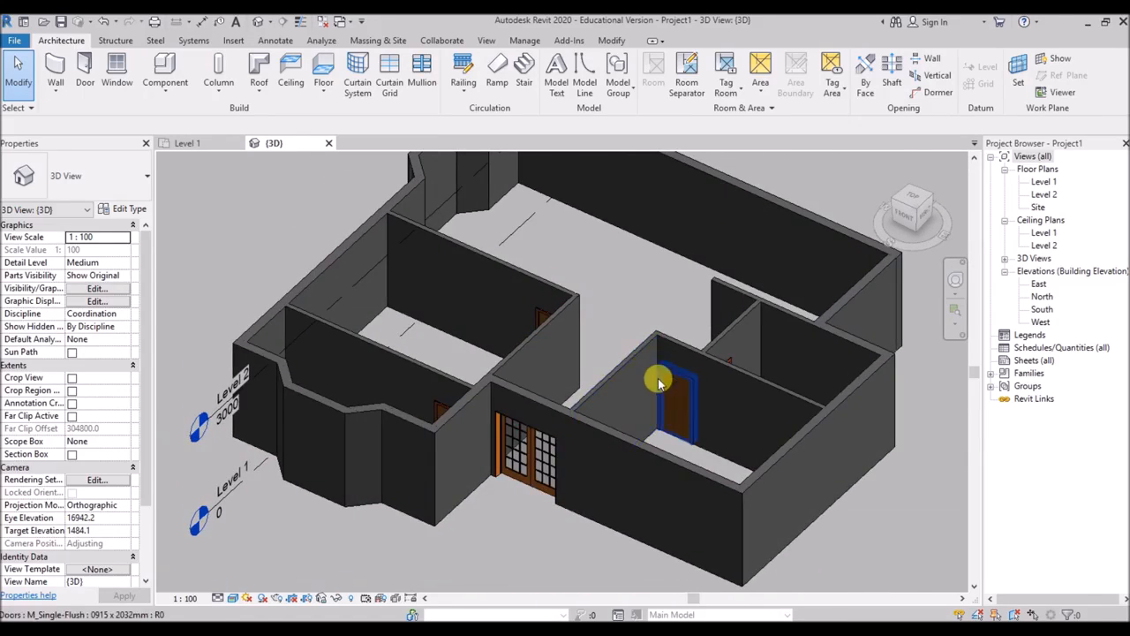
pyautogui.scroll(6, 782, 356)
pyautogui.scroll(-5, 477, 210)
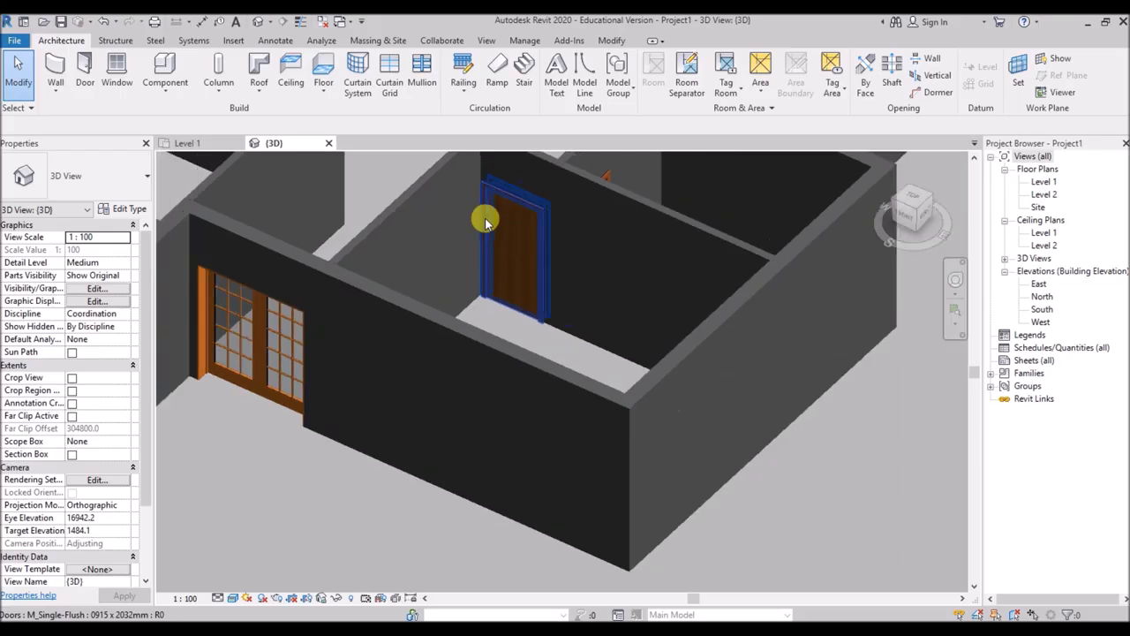
pyautogui.scroll(5, 200, 314)
pyautogui.scroll(-2, 191, 323)
pyautogui.scroll(-6, 306, 325)
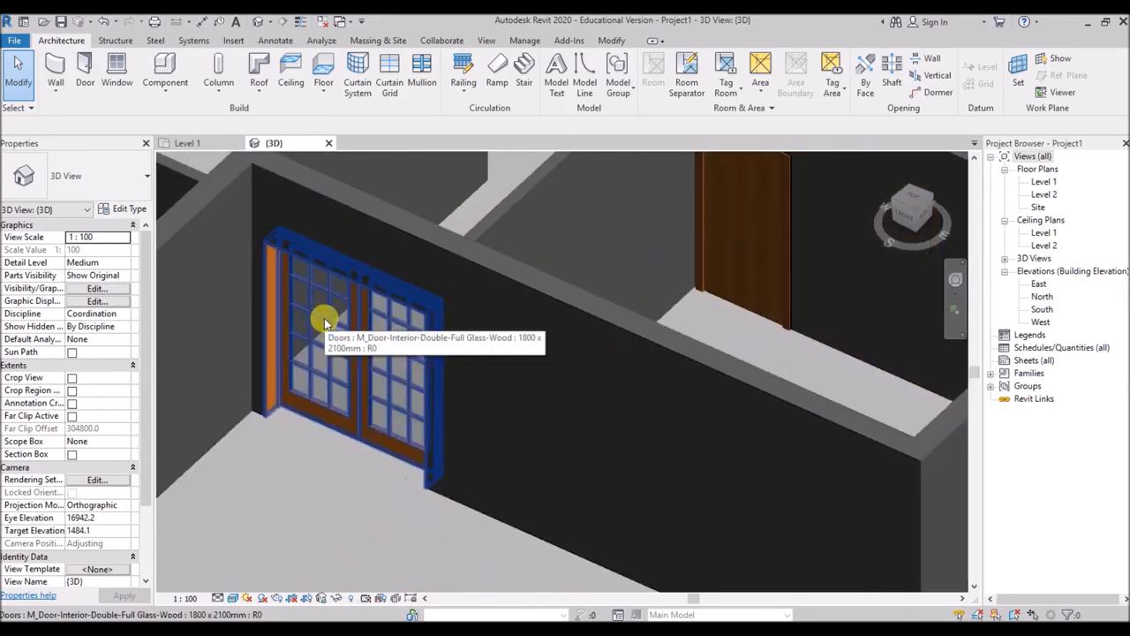
pyautogui.keyDown('shift'); pyautogui.moveTo(382, 352); pyautogui.dragTo(239, 253, button='middle'); pyautogui.keyUp('shift')
pyautogui.moveTo(366, 215); pyautogui.dragTo(506, 286, button='middle')
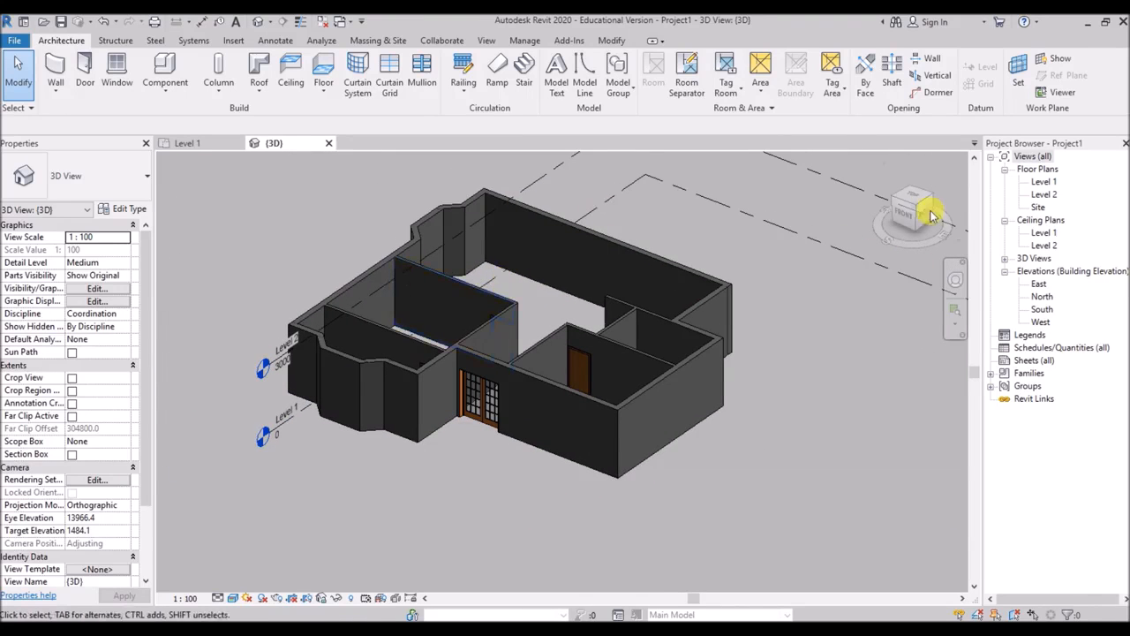
# Return to the Level 1 floor plan, start the Window command and review the window types available in the project
pyautogui.click(1044, 183)
pyautogui.doubleClick(1044, 183)
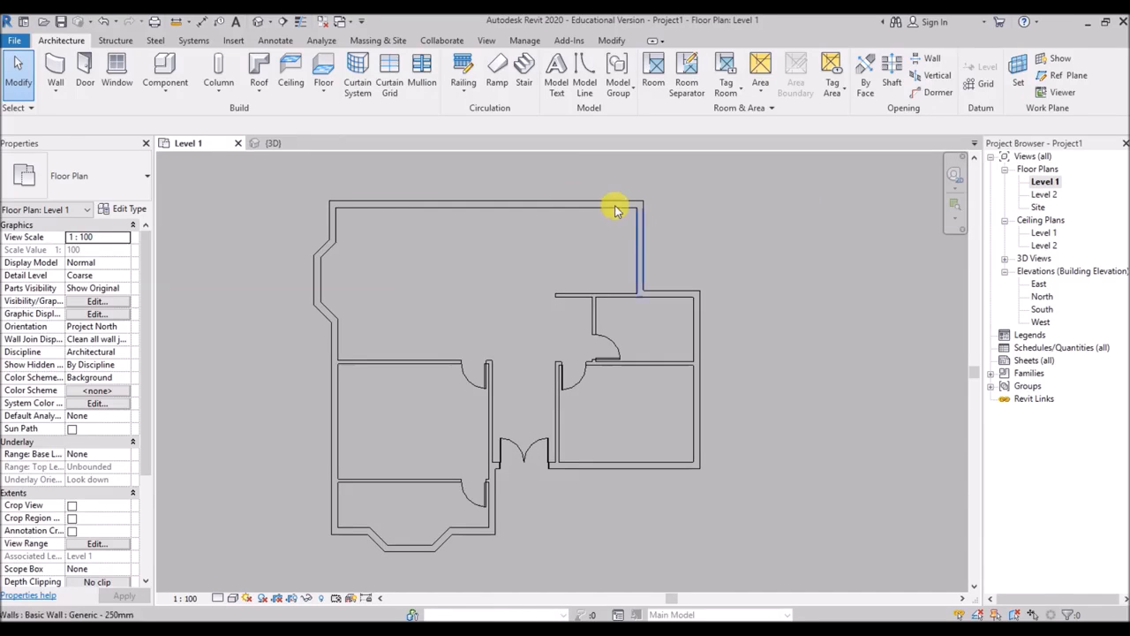
pyautogui.click(118, 67)
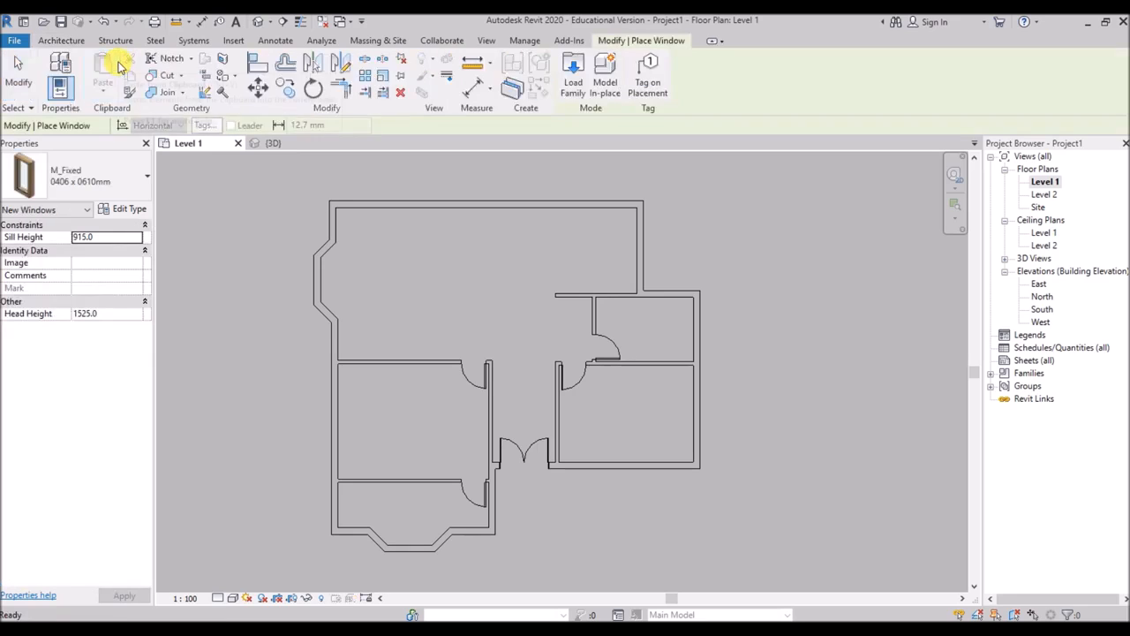
pyautogui.click(132, 177)
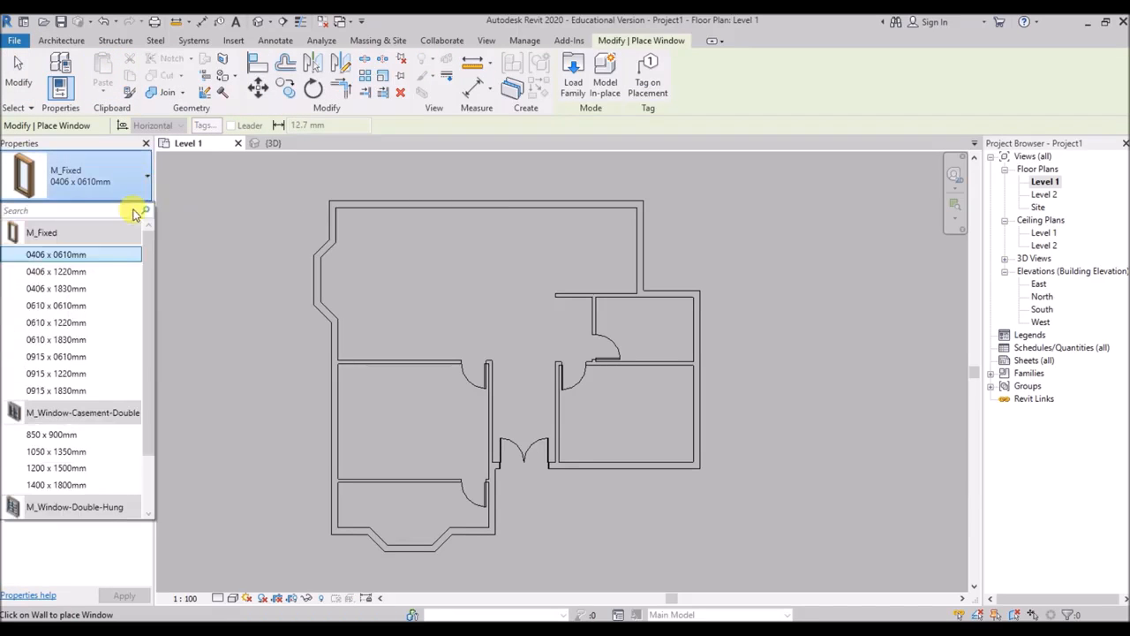
pyautogui.scroll(-2, 122, 318)
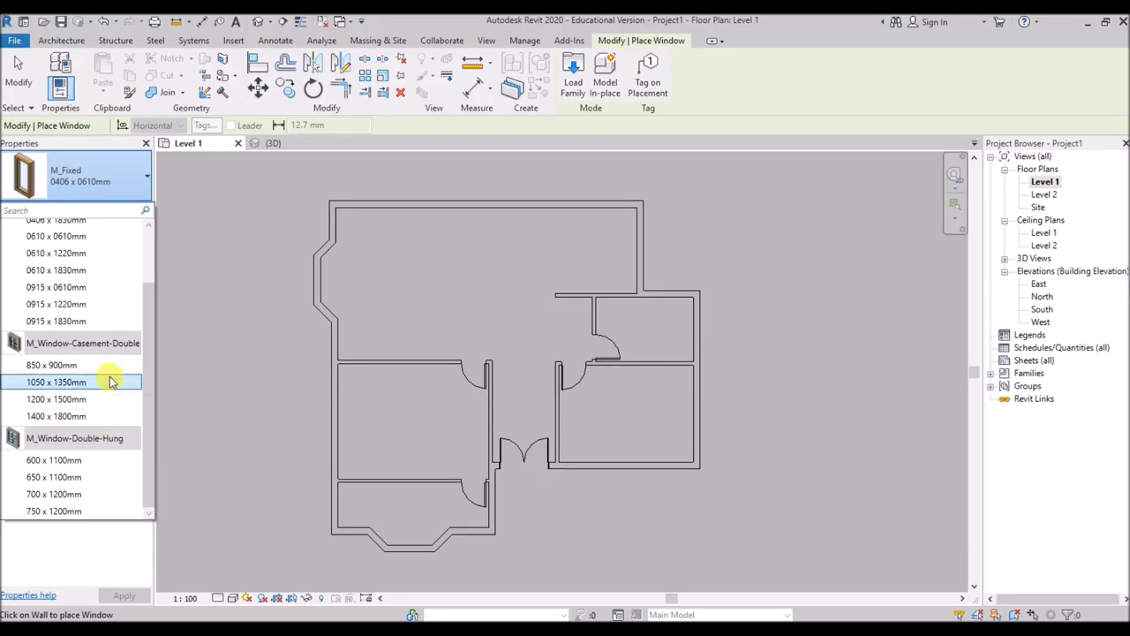
# Start loading a family and browse from the Doors > Residential folder to the library's Windows folder
pyautogui.click(571, 78)
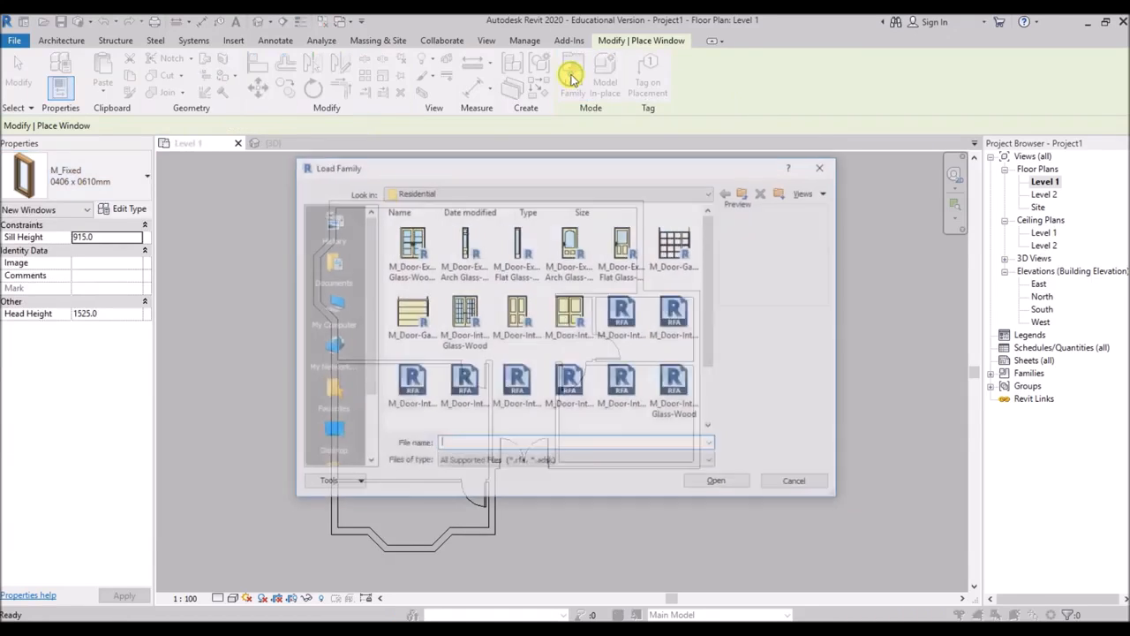
pyautogui.click(747, 193)
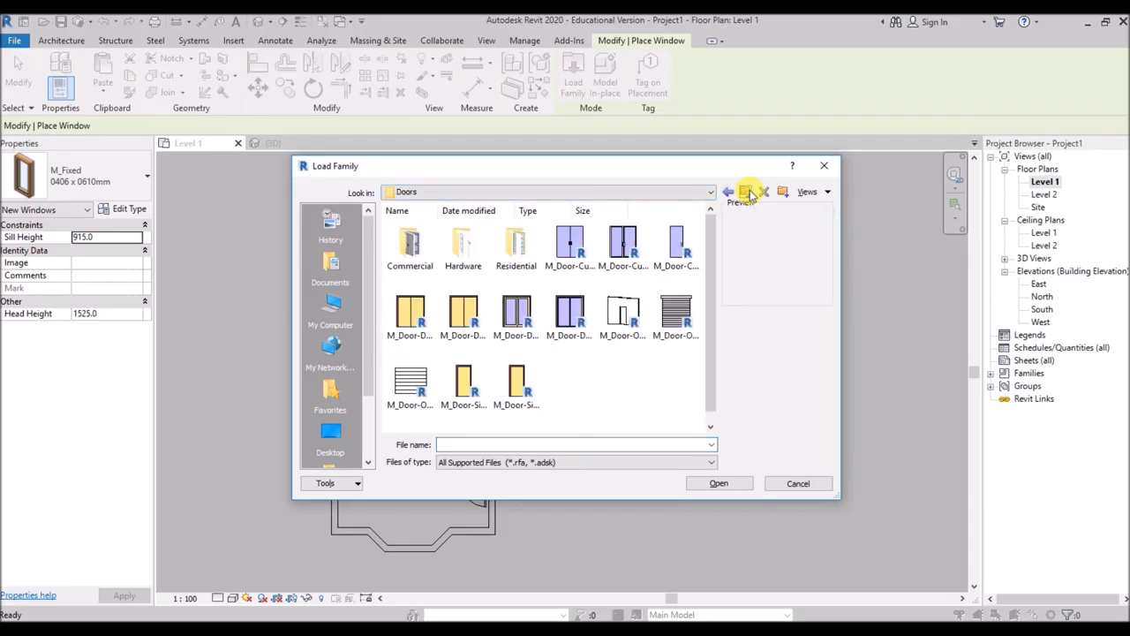
pyautogui.click(747, 194)
pyautogui.scroll(-5, 591, 345)
pyautogui.doubleClick(570, 392)
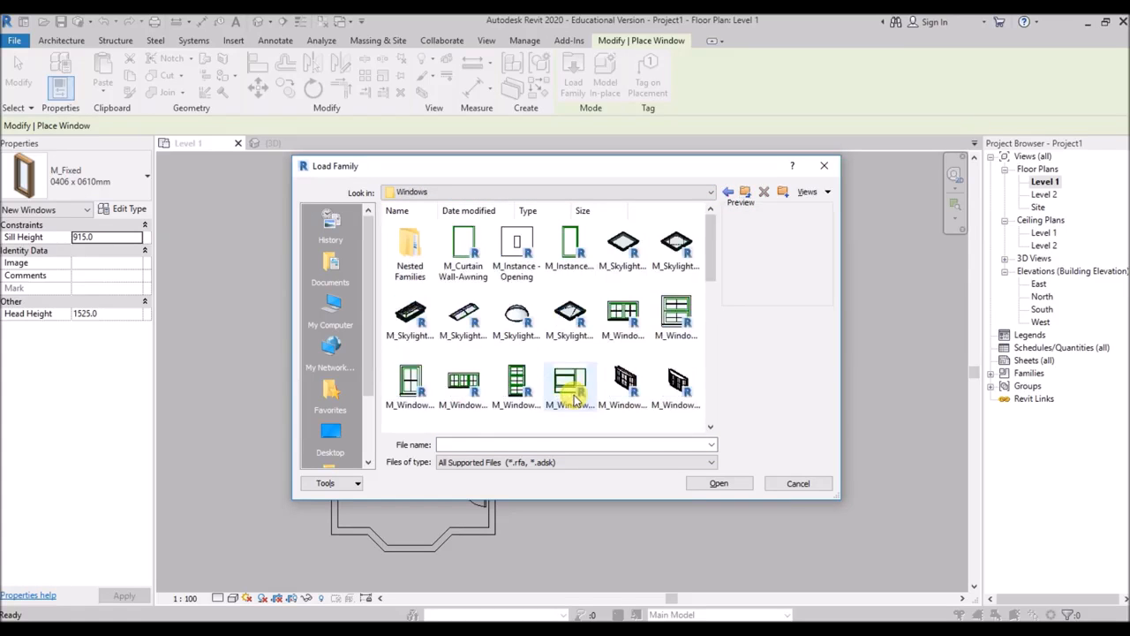
# Open the M_Window-Sliding-Four, M_Window-Single-Hung and M_Window-Sliding-Double families together for loading
pyautogui.scroll(-3, 615, 359)
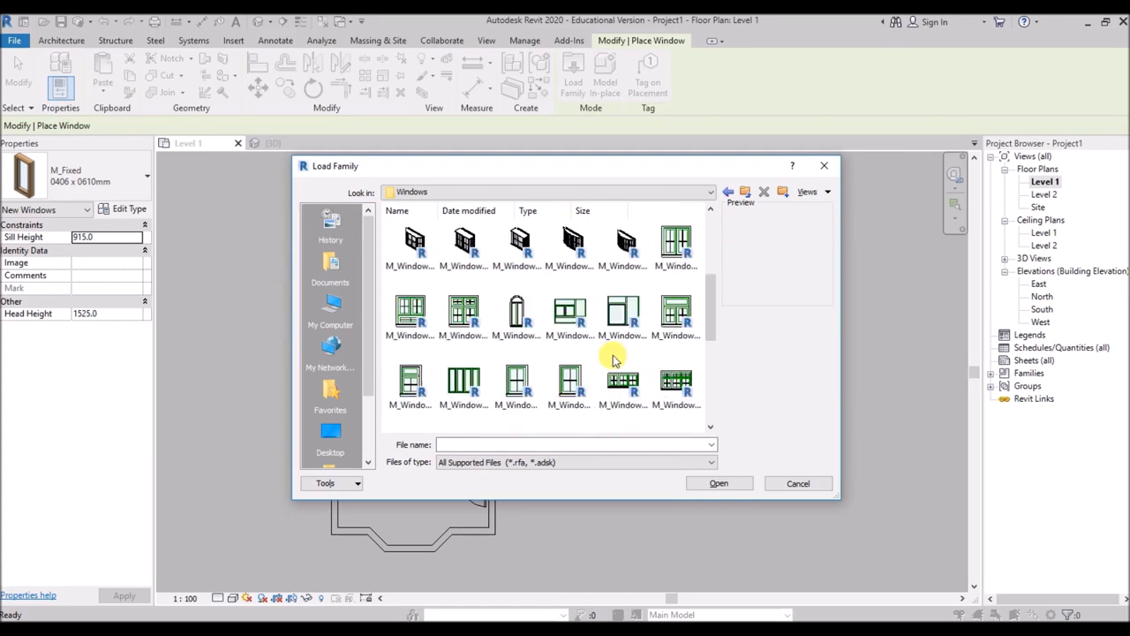
pyautogui.scroll(-2, 616, 360)
pyautogui.scroll(-3, 627, 292)
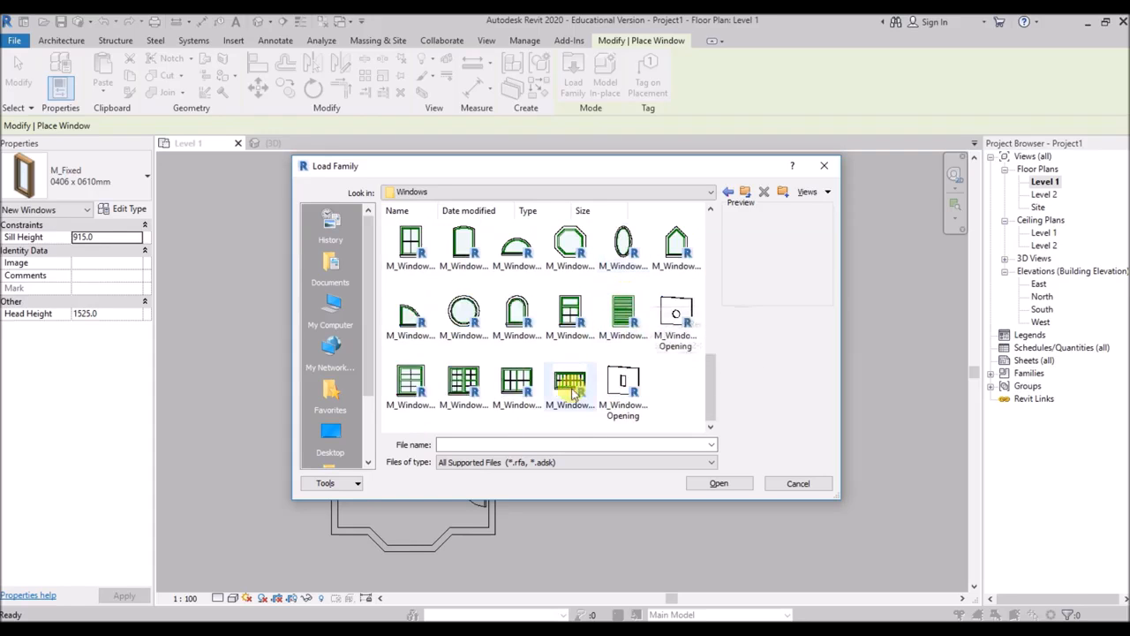
pyautogui.click(569, 381)
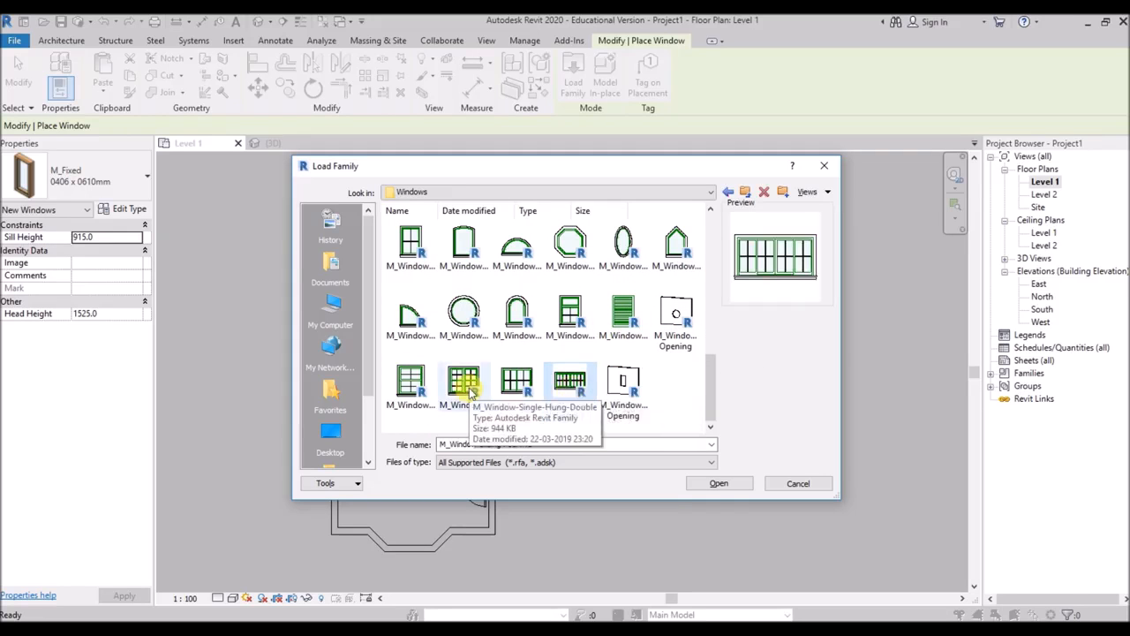
pyautogui.click(413, 387)
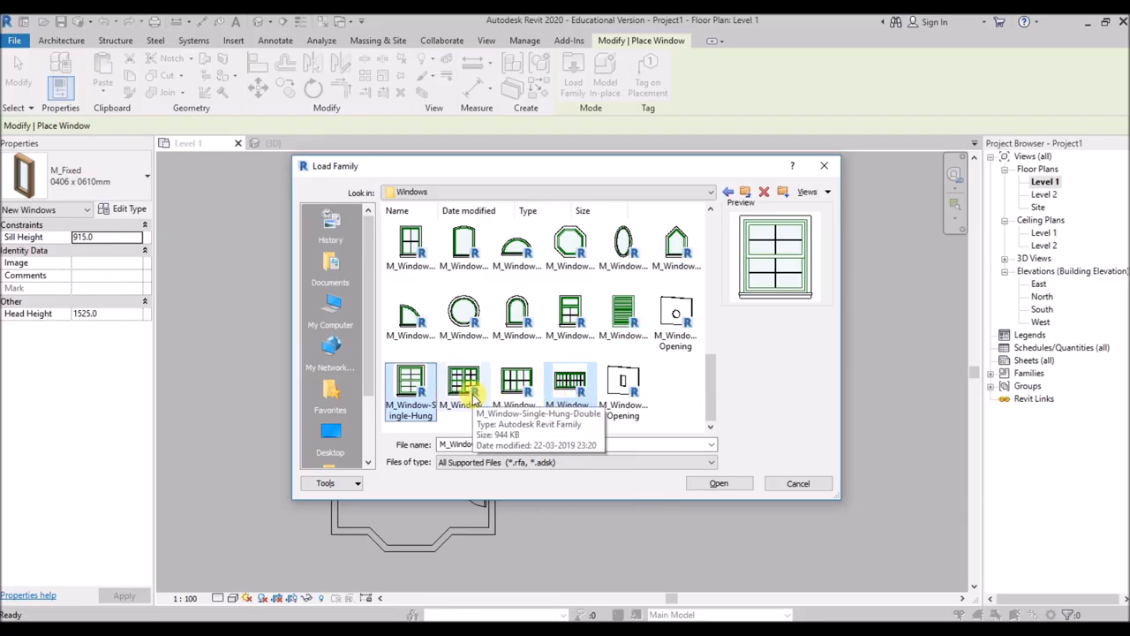
pyautogui.keyDown('ctrl'); pyautogui.click(517, 384); pyautogui.keyUp('ctrl')
pyautogui.click(719, 483)
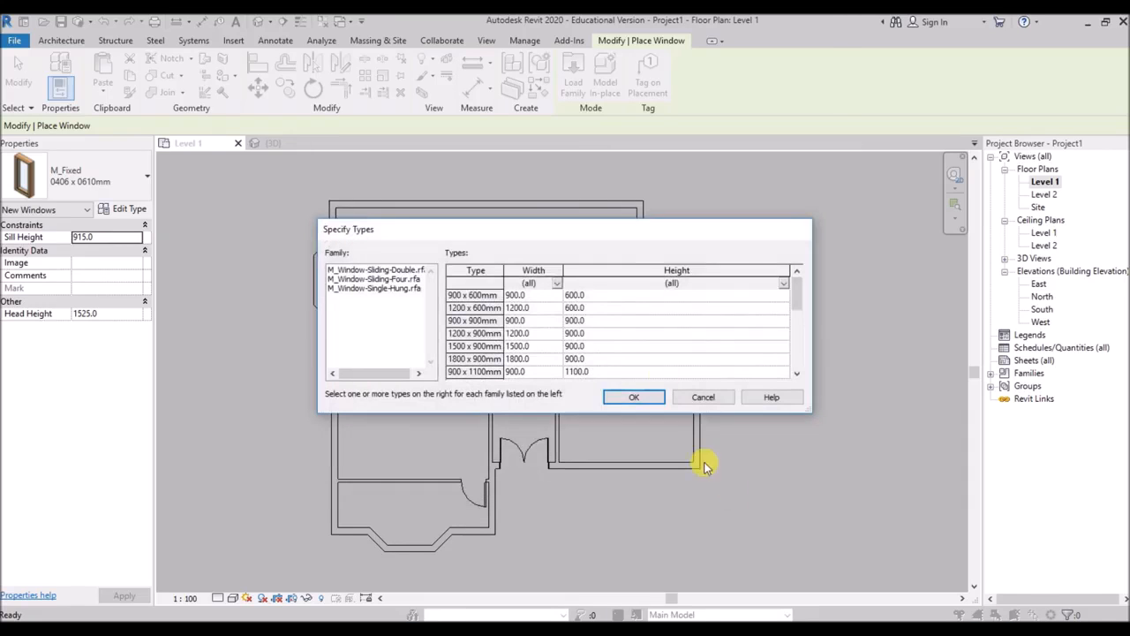
# Load the 1500 x 1200mm and 1800 x 1200mm Sliding-Double types and the 500 x 900mm Single-Hung type along with the Sliding-Four family
pyautogui.scroll(-3, 581, 332)
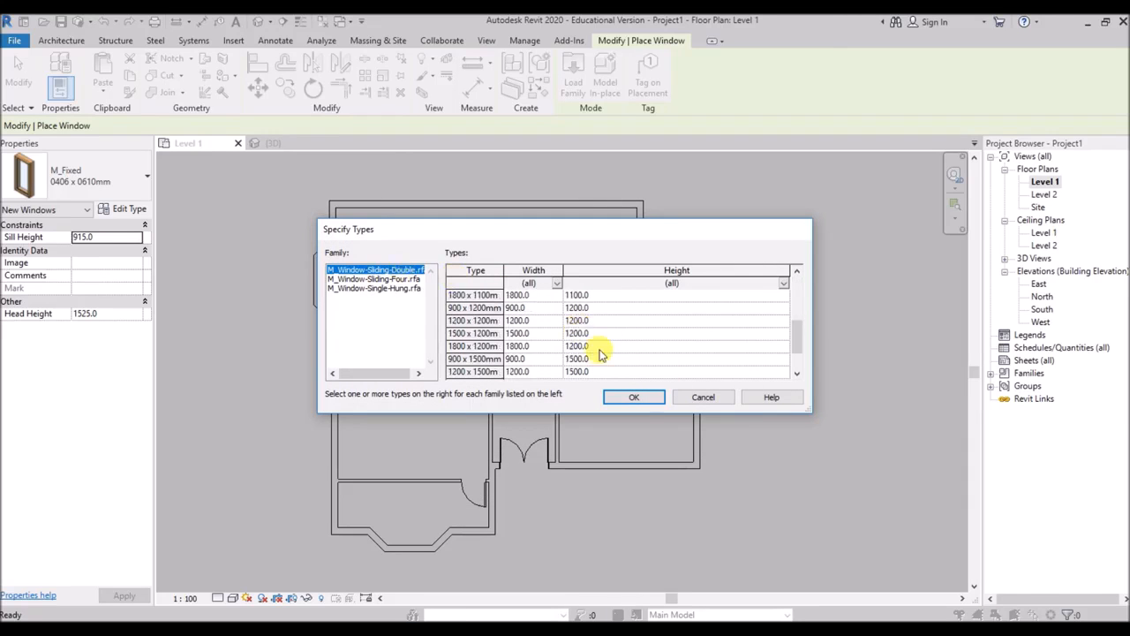
pyautogui.scroll(2, 599, 353)
pyautogui.scroll(-1, 600, 353)
pyautogui.scroll(-1, 600, 353)
pyautogui.moveTo(580, 333); pyautogui.dragTo(583, 349)
pyautogui.click(379, 279)
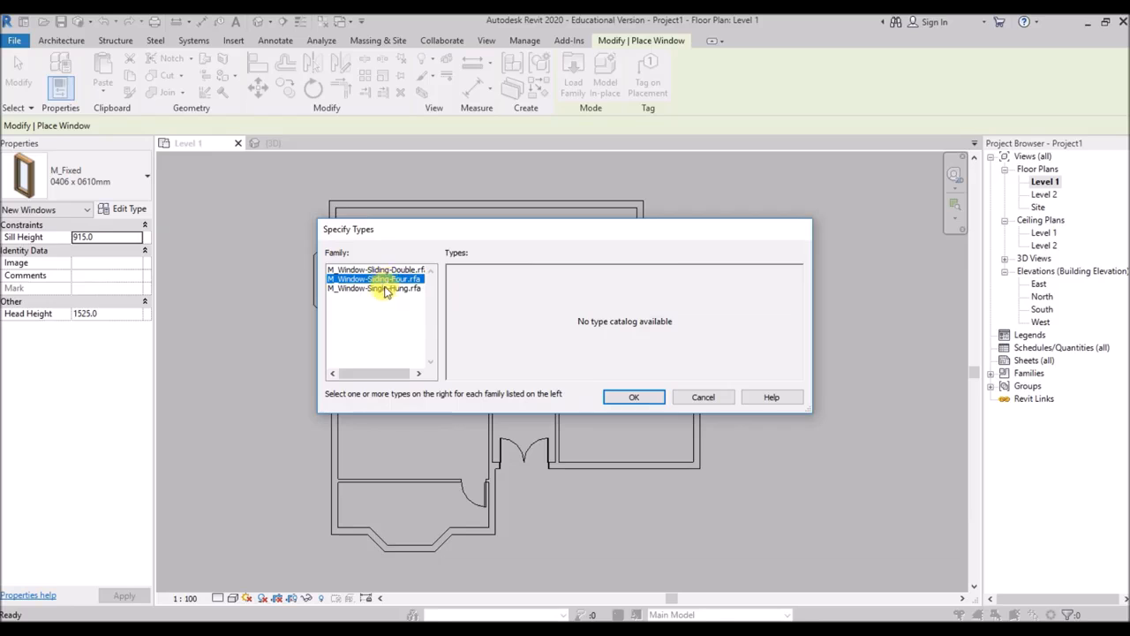
pyautogui.click(387, 289)
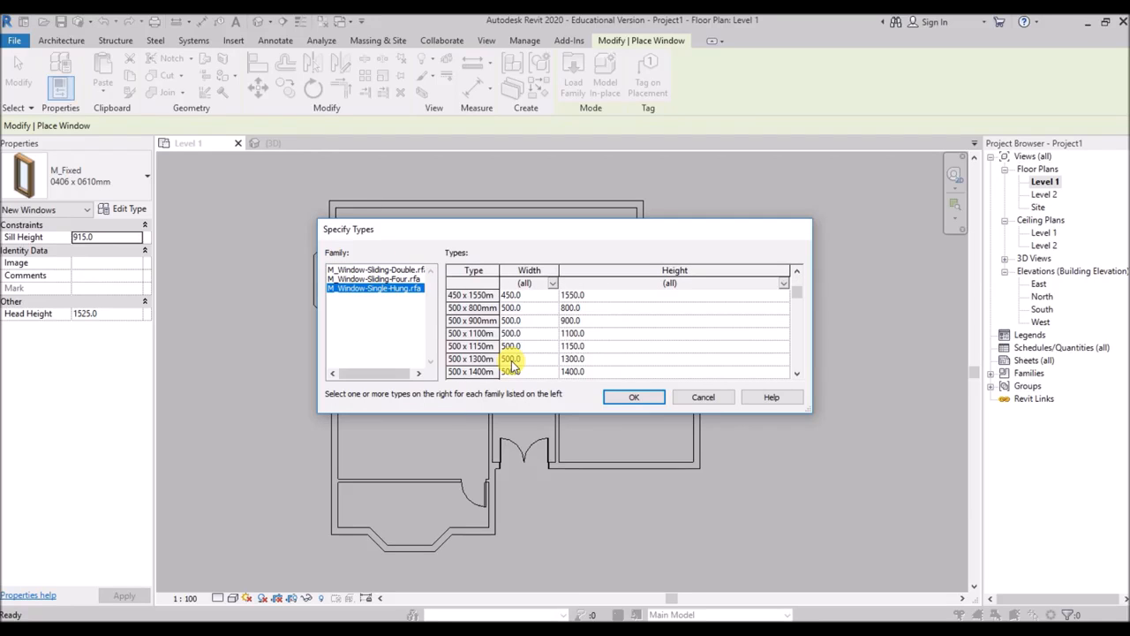
pyautogui.click(567, 323)
pyautogui.click(635, 398)
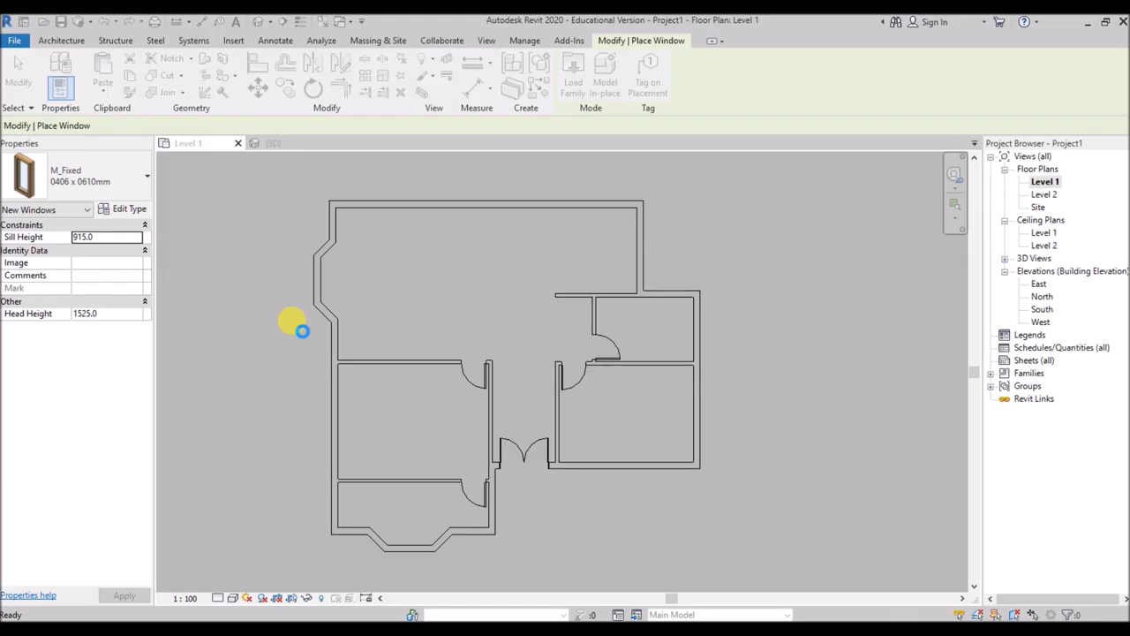
# Place three M_Window-Sliding-Four 1800 x 900mm windows in the large room's upper outer wall, starting 1000 mm from the left inner corner, about 800 mm apart
pyautogui.click(132, 176)
pyautogui.scroll(-4, 122, 314)
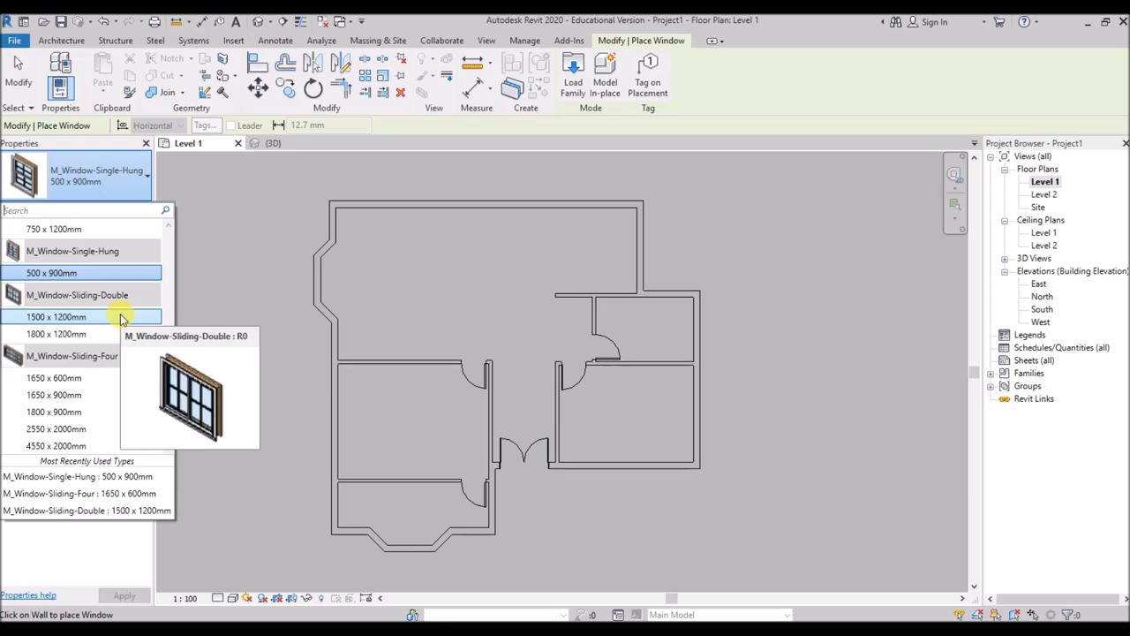
pyautogui.click(88, 412)
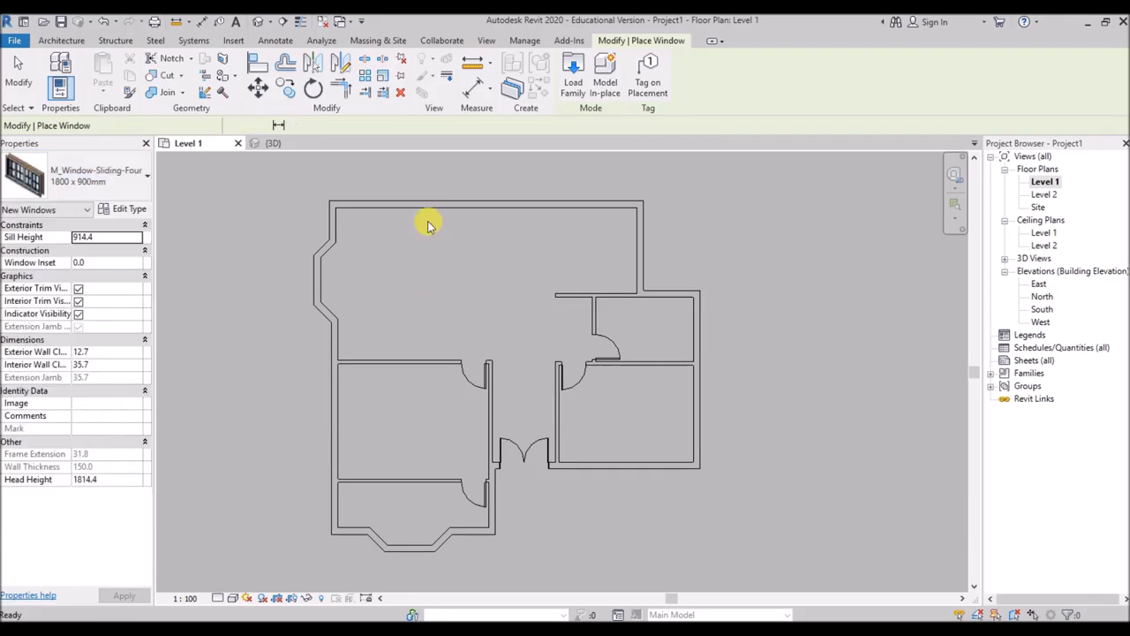
pyautogui.scroll(5, 368, 202)
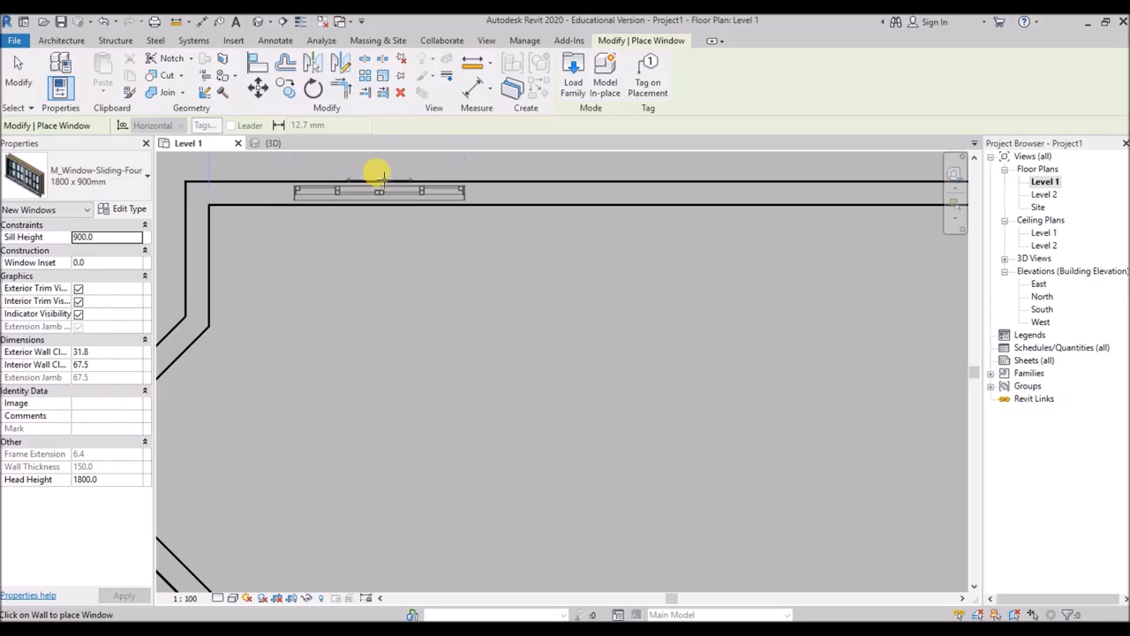
pyautogui.click(357, 209)
pyautogui.scroll(-2, 327, 290)
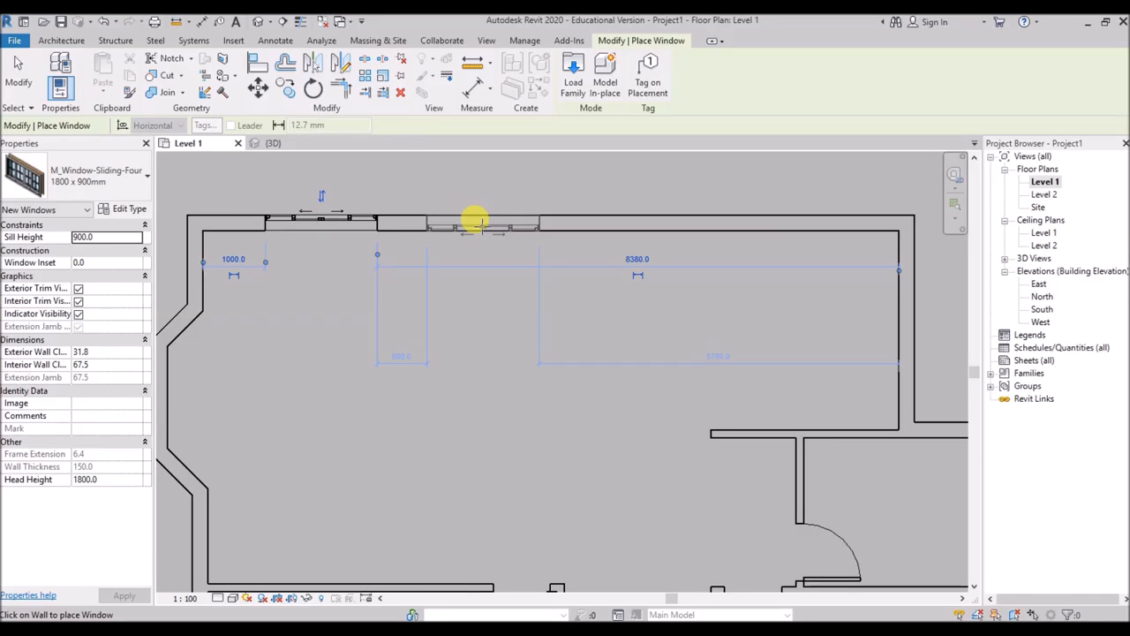
pyautogui.click(476, 224)
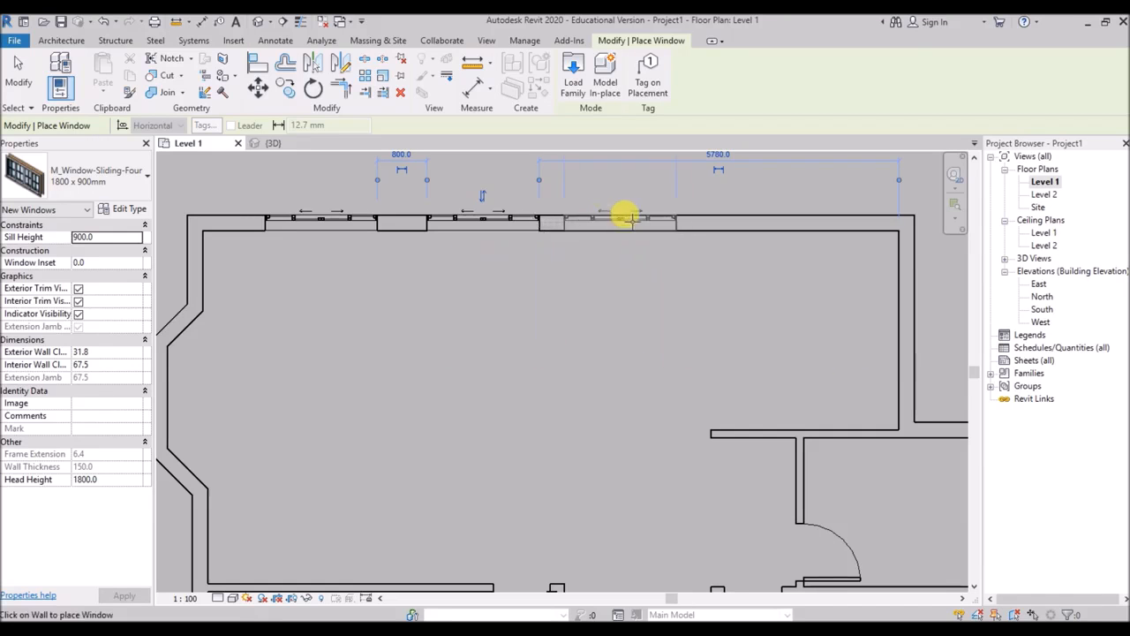
pyautogui.click(641, 218)
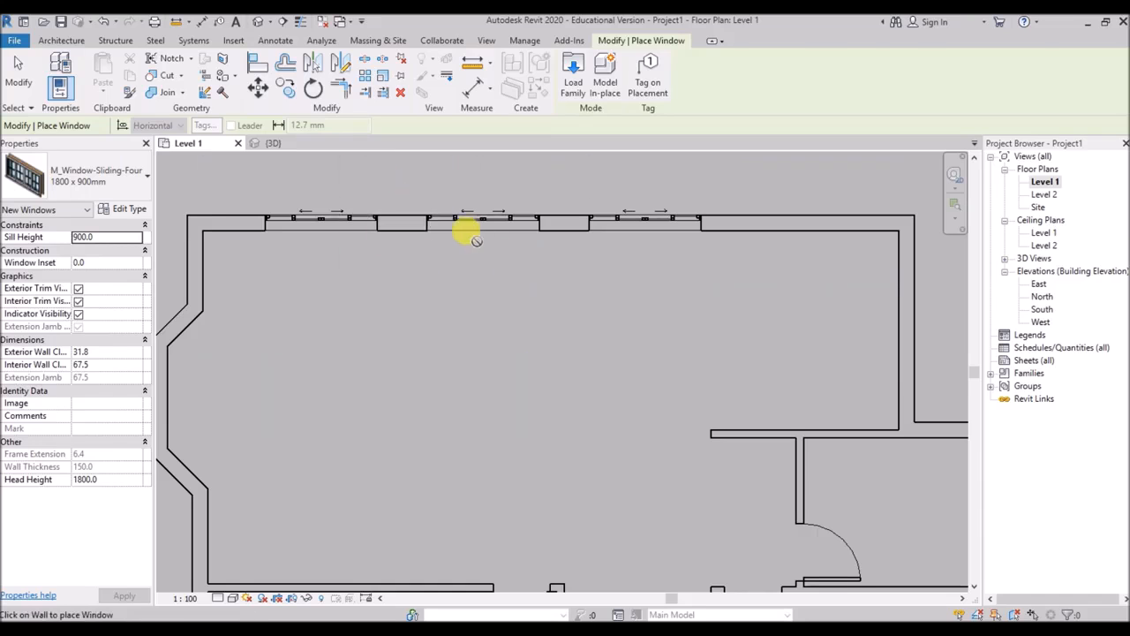
# Place M_Window-Sliding-Four 1800 x 900mm windows centred in the lower-right room's right outer wall and lower outer wall
pyautogui.press('Escape')
pyautogui.press('Escape')
pyautogui.scroll(-5, 416, 202)
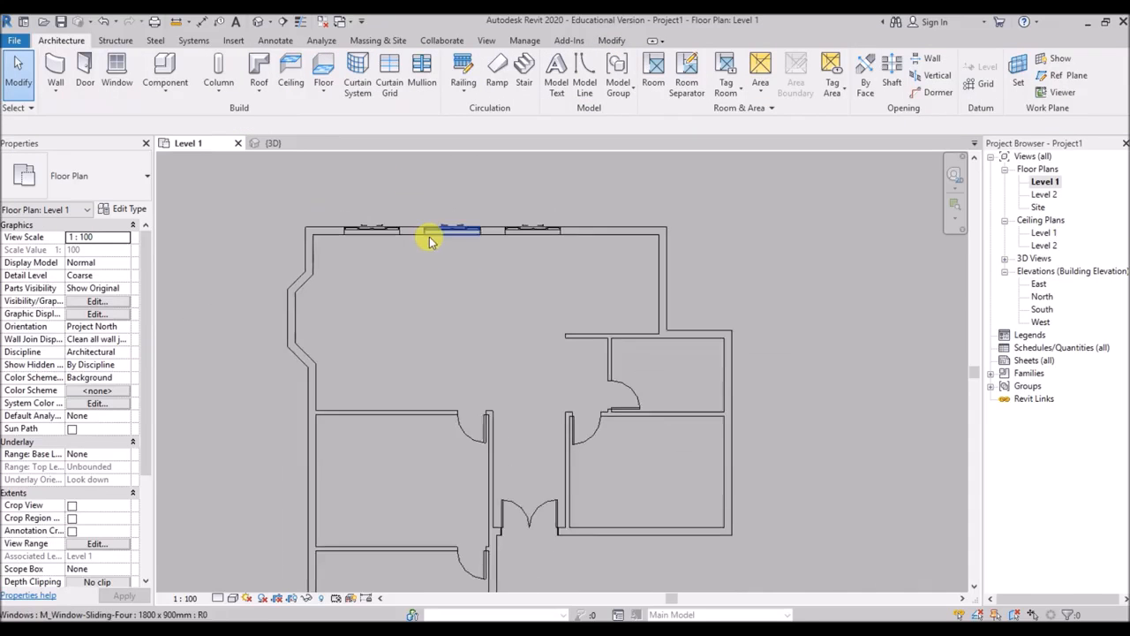
pyautogui.click(116, 71)
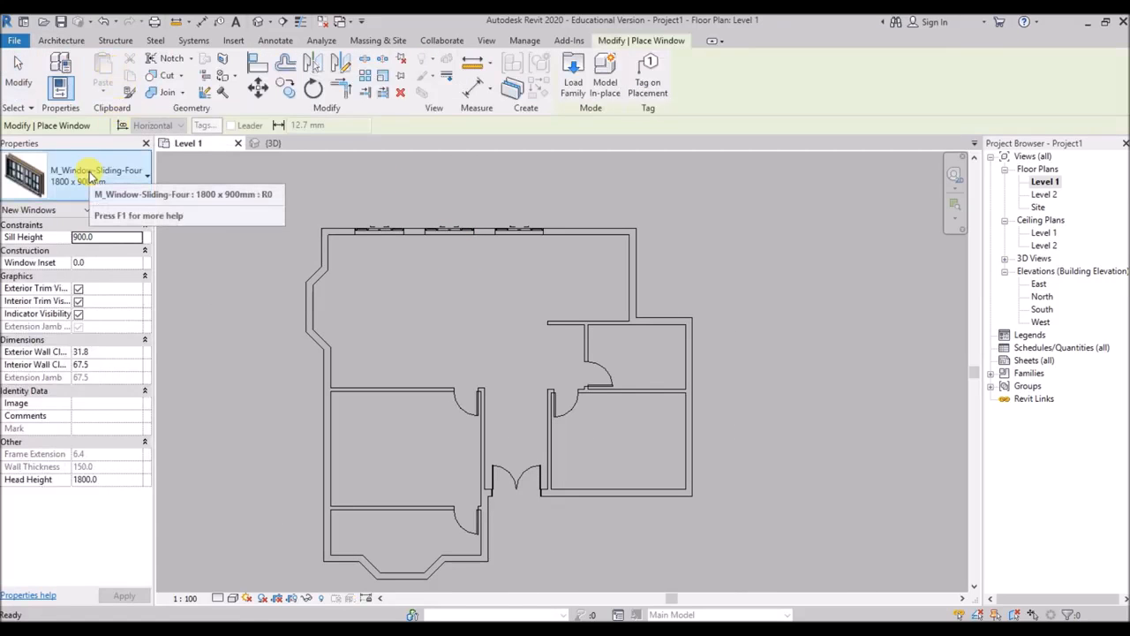
pyautogui.click(88, 175)
pyautogui.click(71, 400)
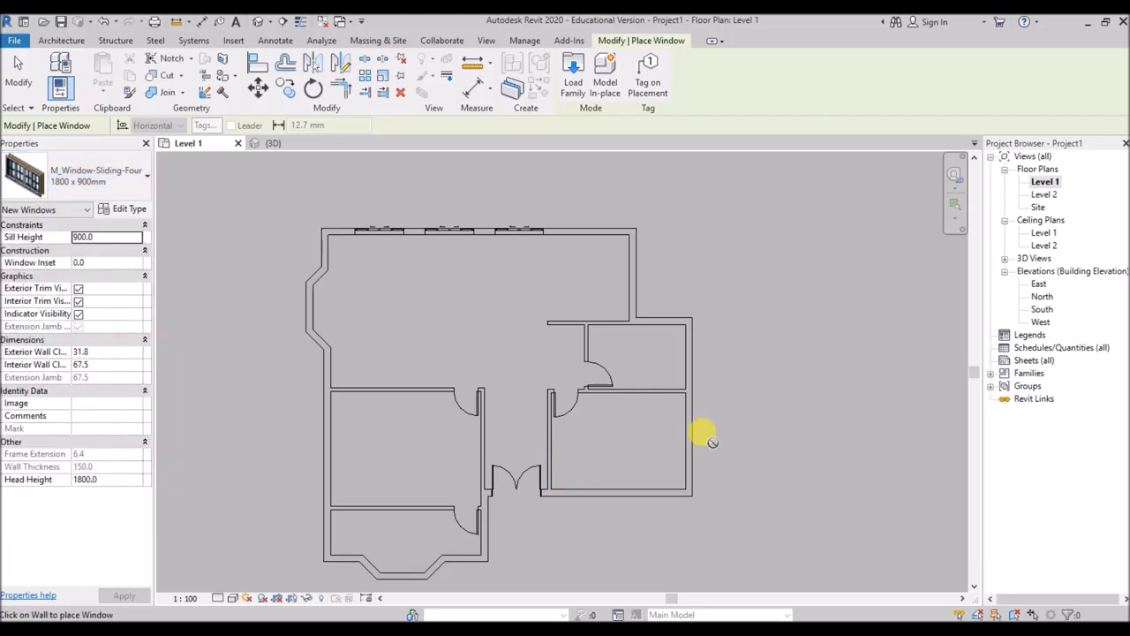
pyautogui.scroll(4, 671, 419)
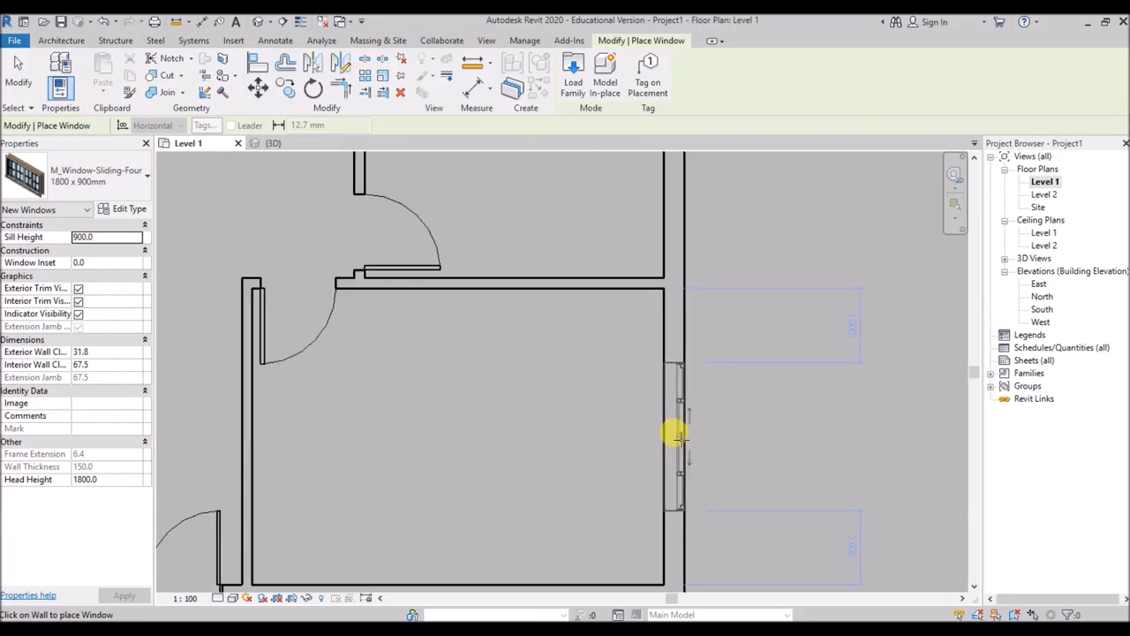
pyautogui.scroll(-4, 676, 415)
pyautogui.click(677, 375)
pyautogui.scroll(2, 590, 446)
pyautogui.click(597, 454)
pyautogui.scroll(-3, 618, 336)
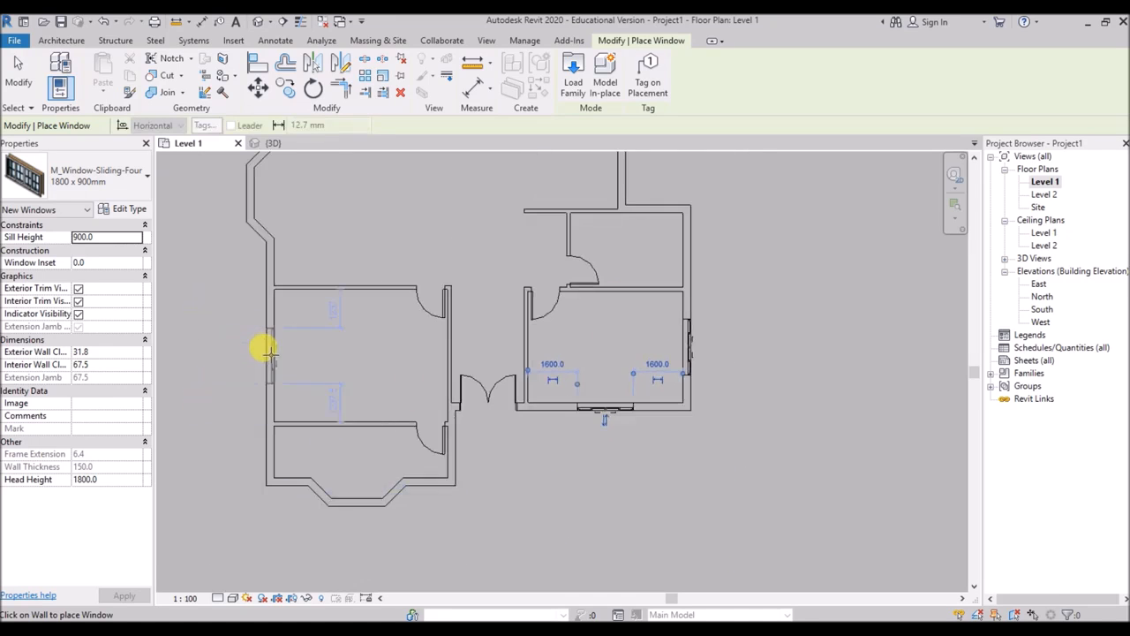
# Place two more 1800 x 900mm sliding windows, centred in the middle-left room's outer wall and in the partition below it at 1392.5 mm
pyautogui.scroll(1, 265, 350)
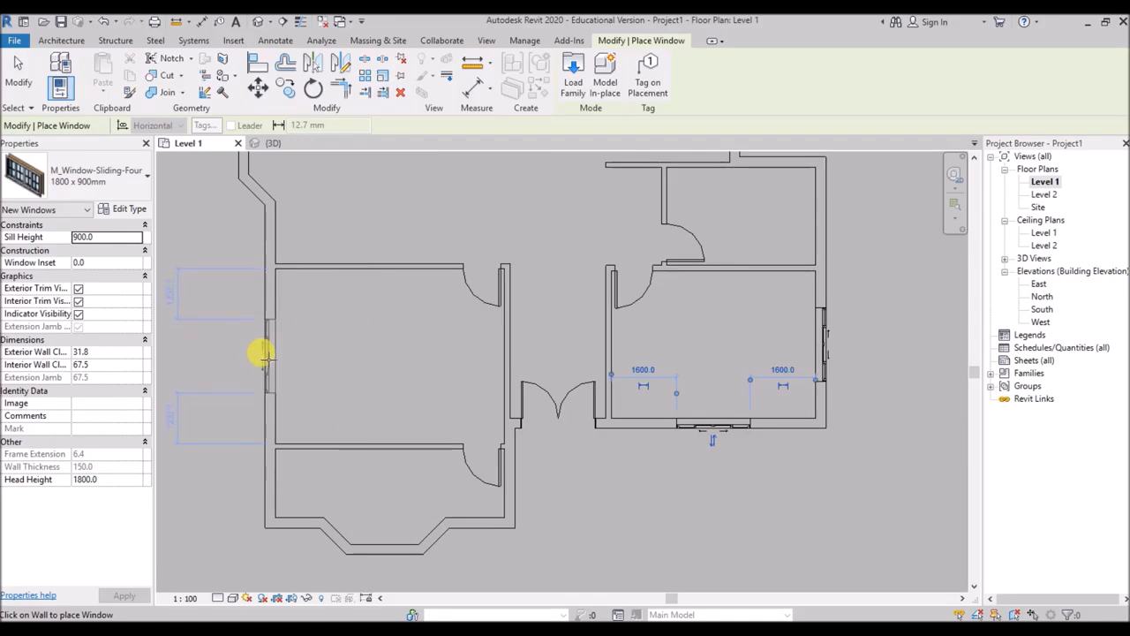
pyautogui.click(262, 353)
pyautogui.scroll(-2, 321, 391)
pyautogui.scroll(3, 330, 395)
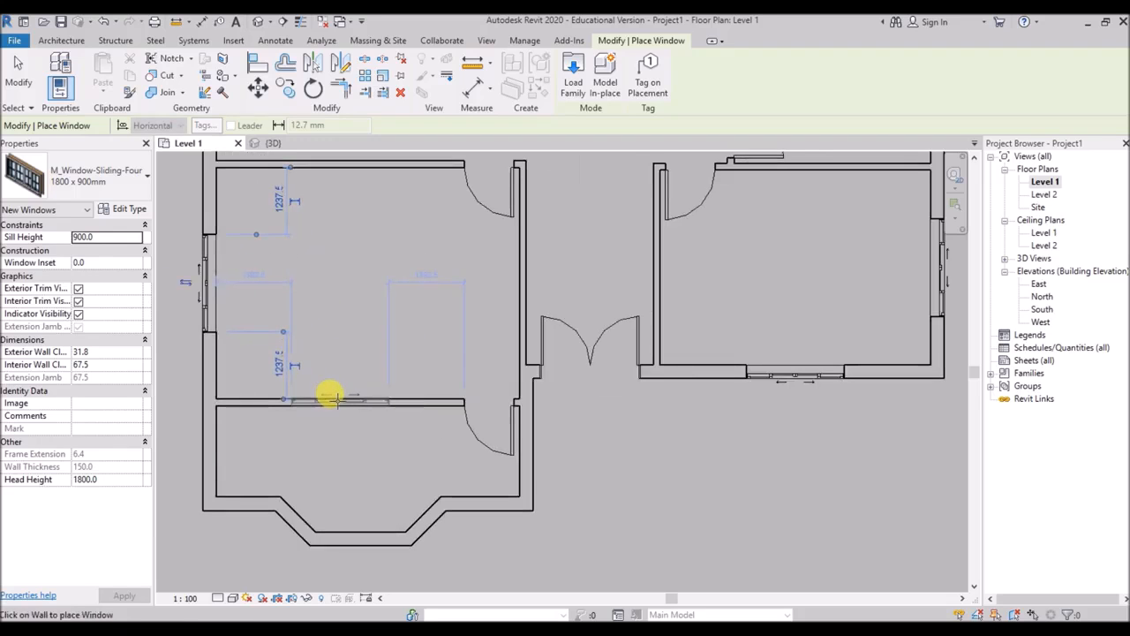
pyautogui.click(329, 394)
pyautogui.scroll(-4, 325, 384)
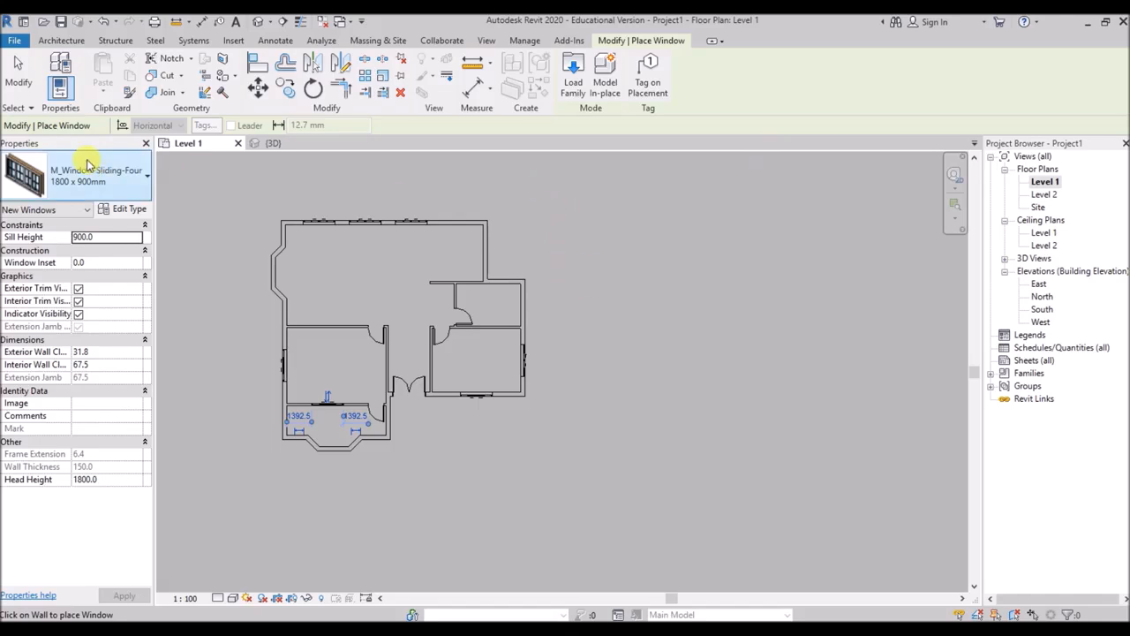
# Place an M_Window-Single-Hung 500 x 900mm window in the large room's right outer wall, 400 mm above the outer corner
pyautogui.click(130, 174)
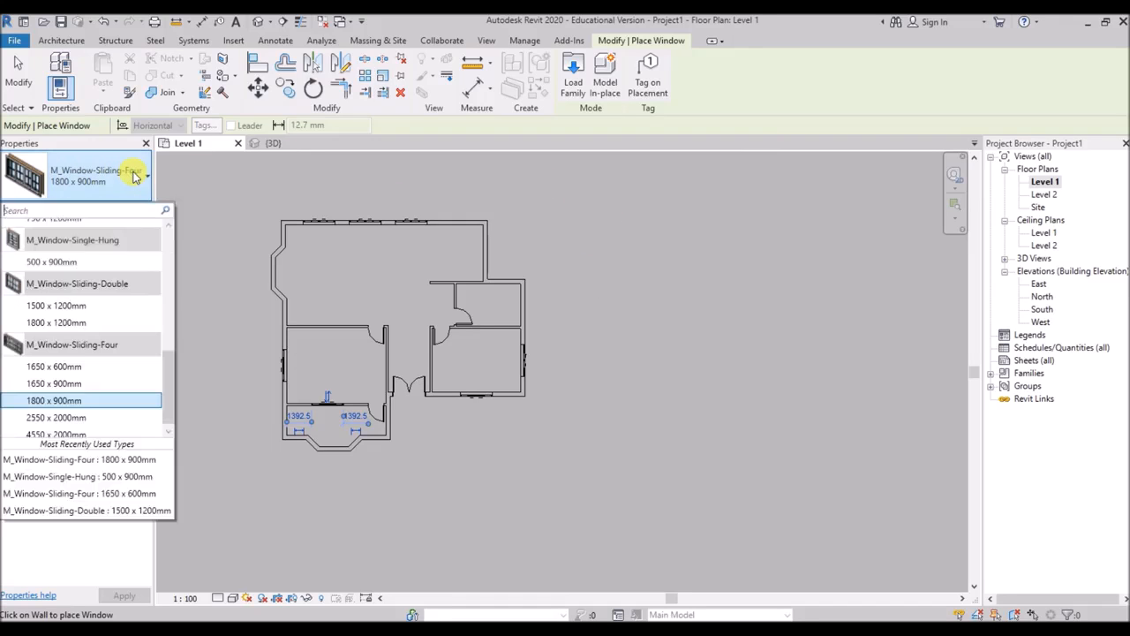
pyautogui.click(97, 260)
pyautogui.scroll(3, 504, 216)
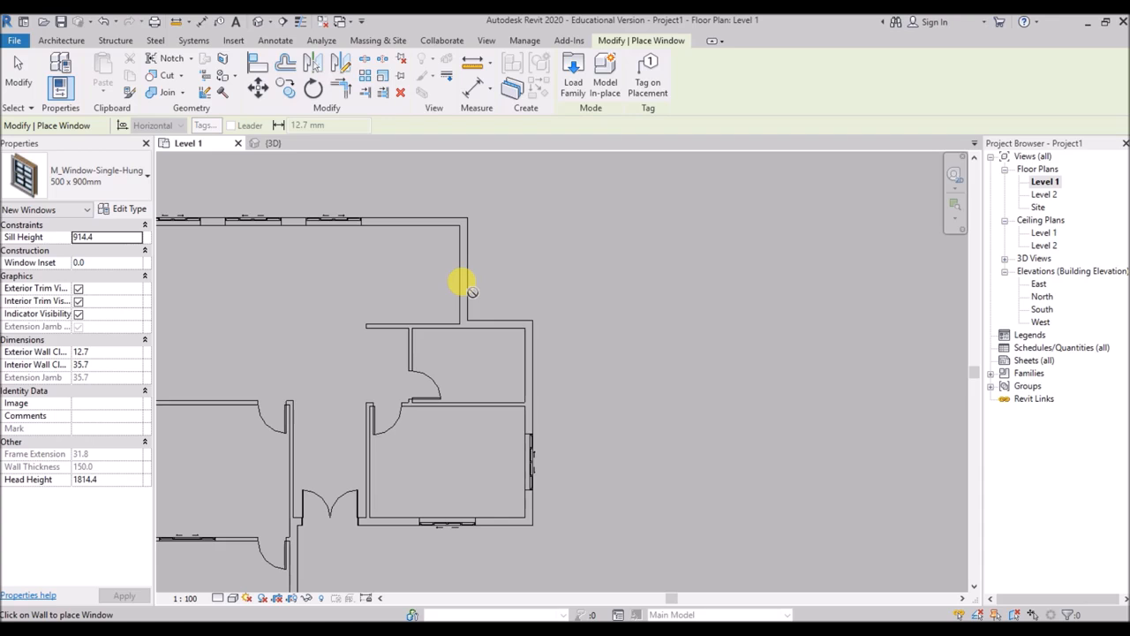
pyautogui.scroll(4, 463, 296)
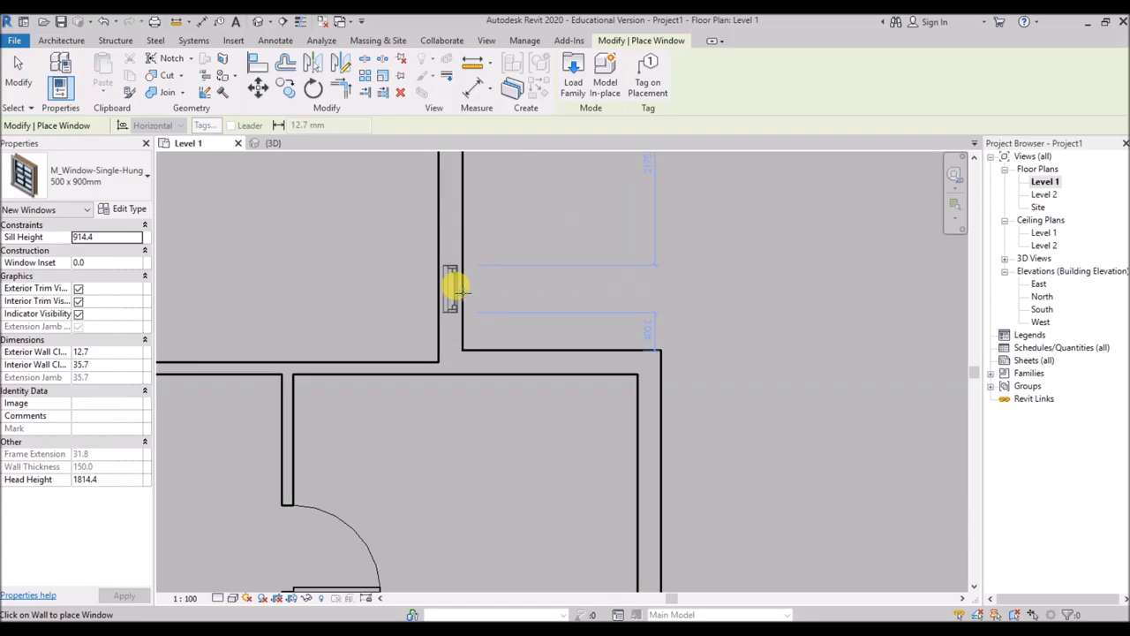
pyautogui.scroll(-5, 452, 285)
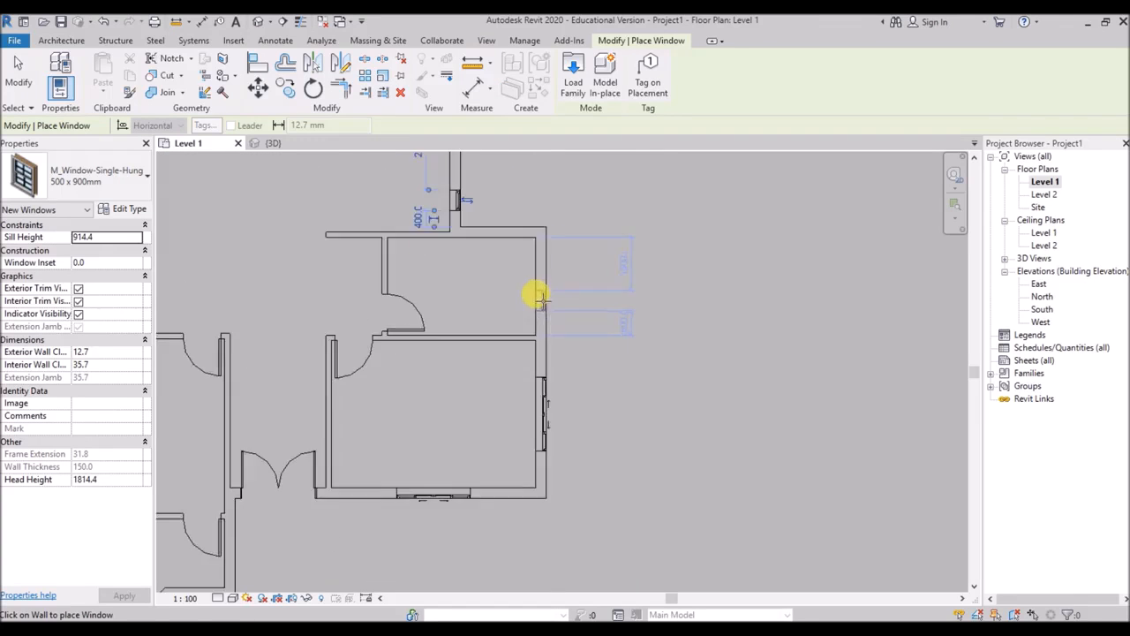
# Place single-hung 500 x 900mm windows in the small upper-right room's right outer wall, 950 mm above the partition, and in its upper outer wall
pyautogui.scroll(2, 538, 301)
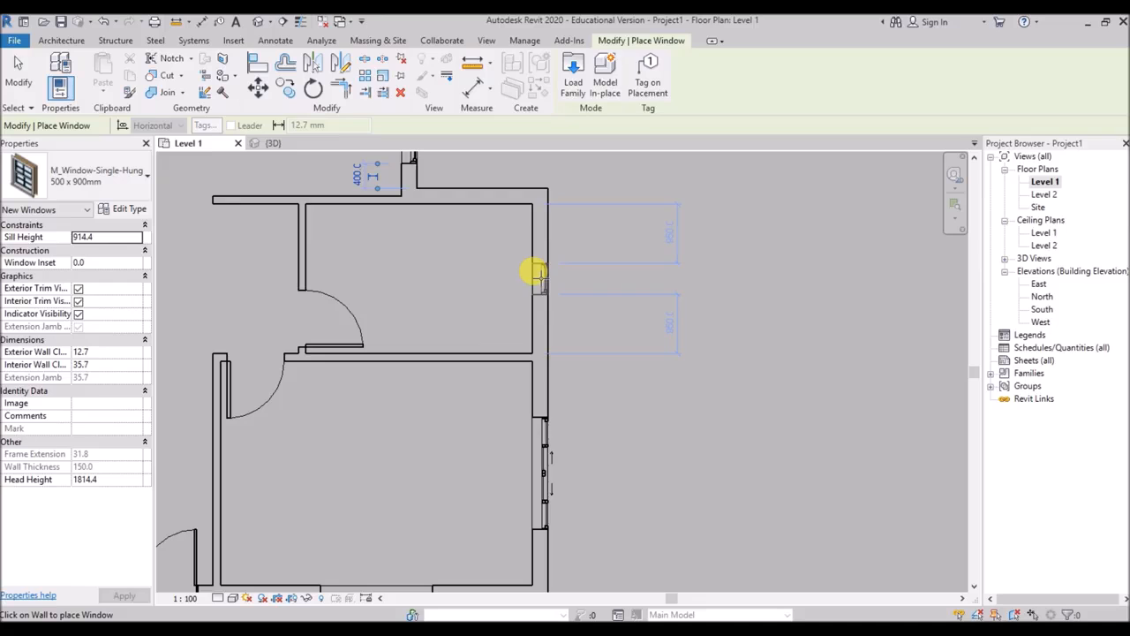
pyautogui.click(537, 277)
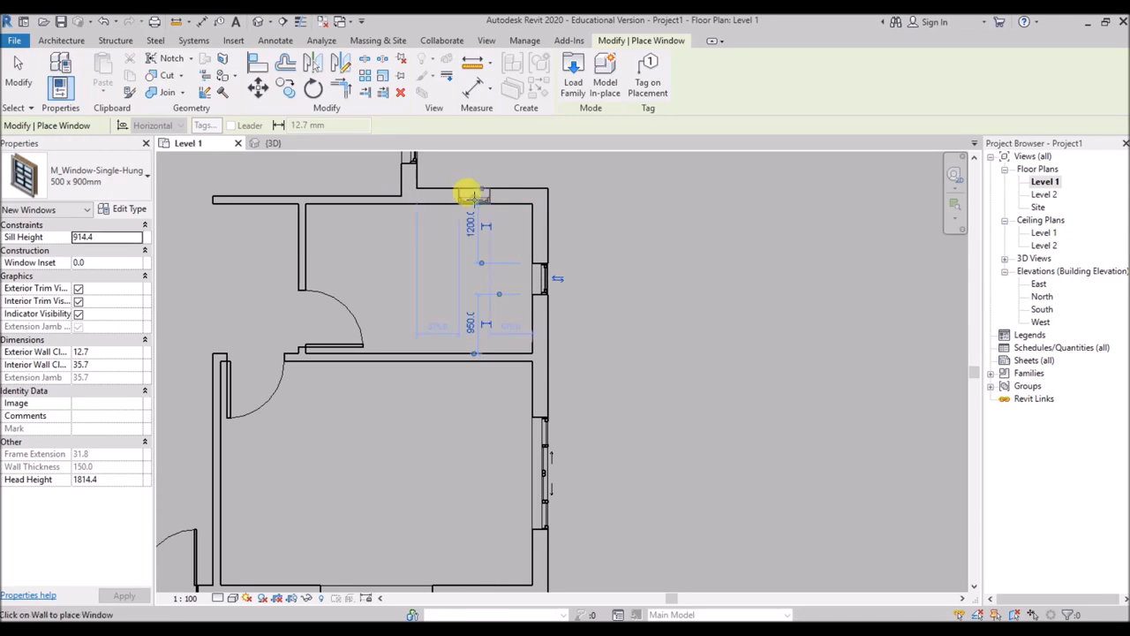
pyautogui.scroll(2, 458, 196)
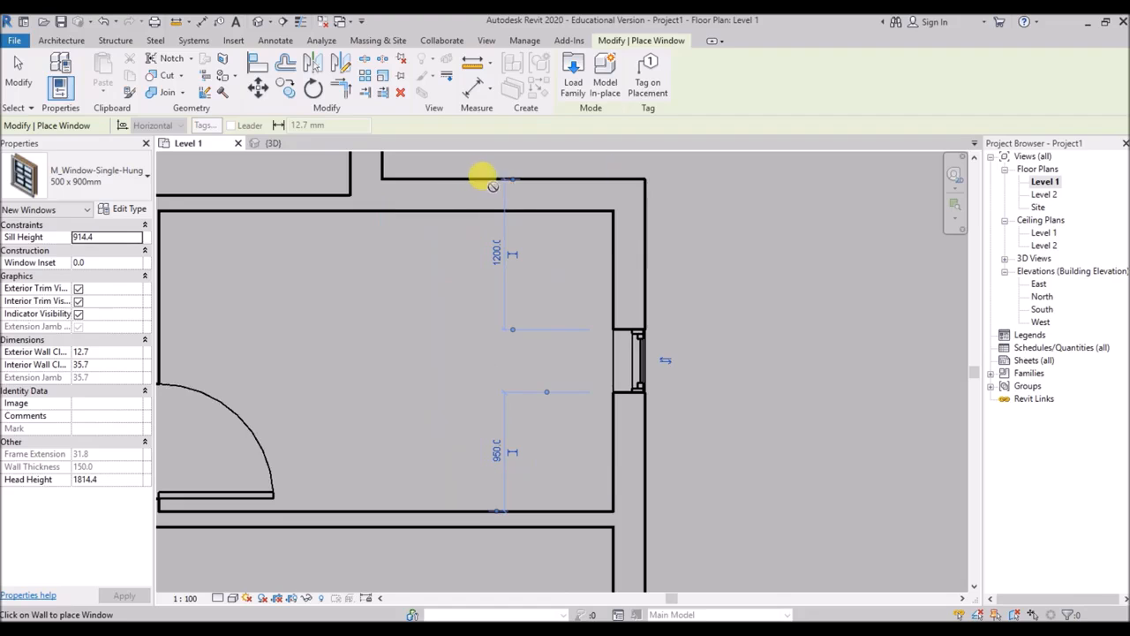
pyautogui.click(485, 181)
pyautogui.scroll(-4, 459, 208)
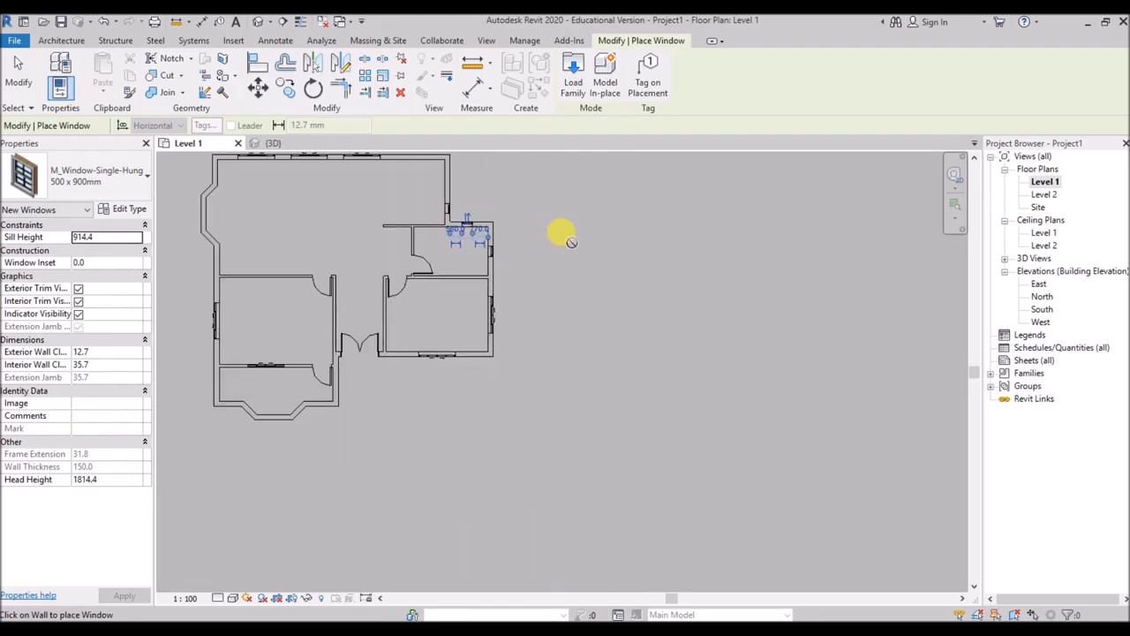
pyautogui.scroll(-1, 583, 300)
pyautogui.scroll(3, 336, 208)
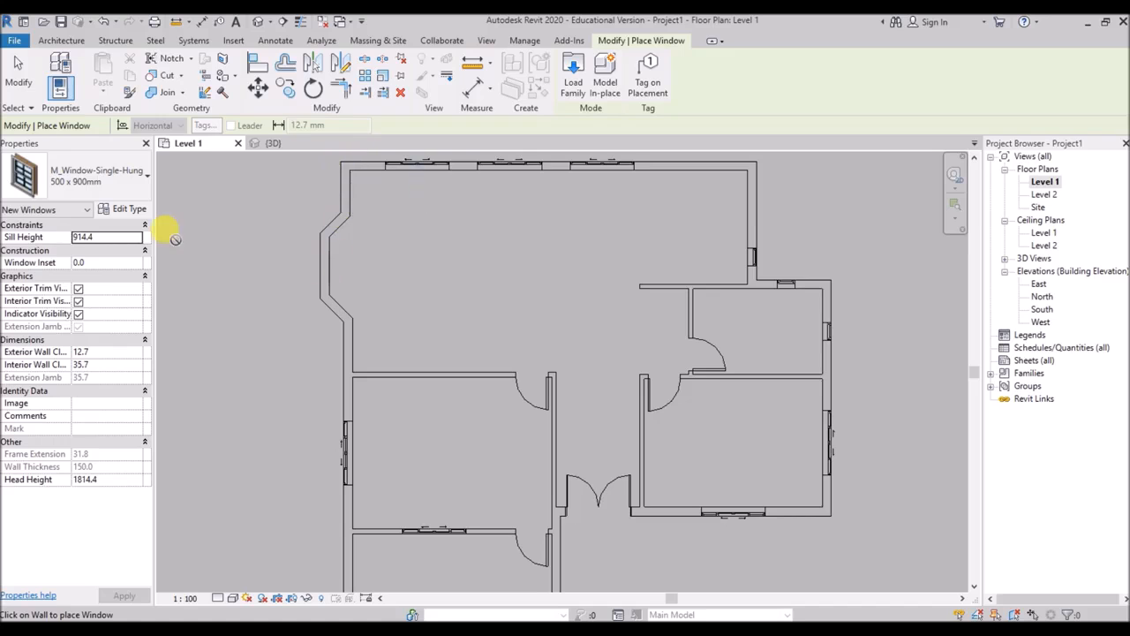
# Place M_Fixed 0406 x 1220mm windows in the large room's left outer wall above the bay and in the bay's upper diagonal wall
pyautogui.click(97, 175)
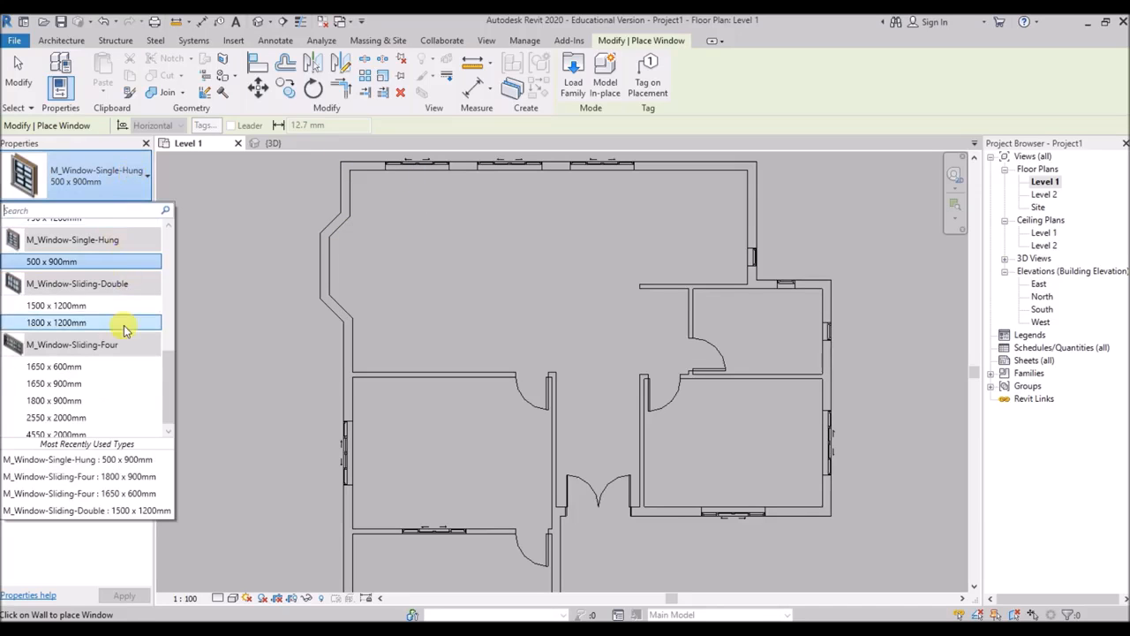
pyautogui.scroll(5, 124, 328)
pyautogui.scroll(6, 124, 328)
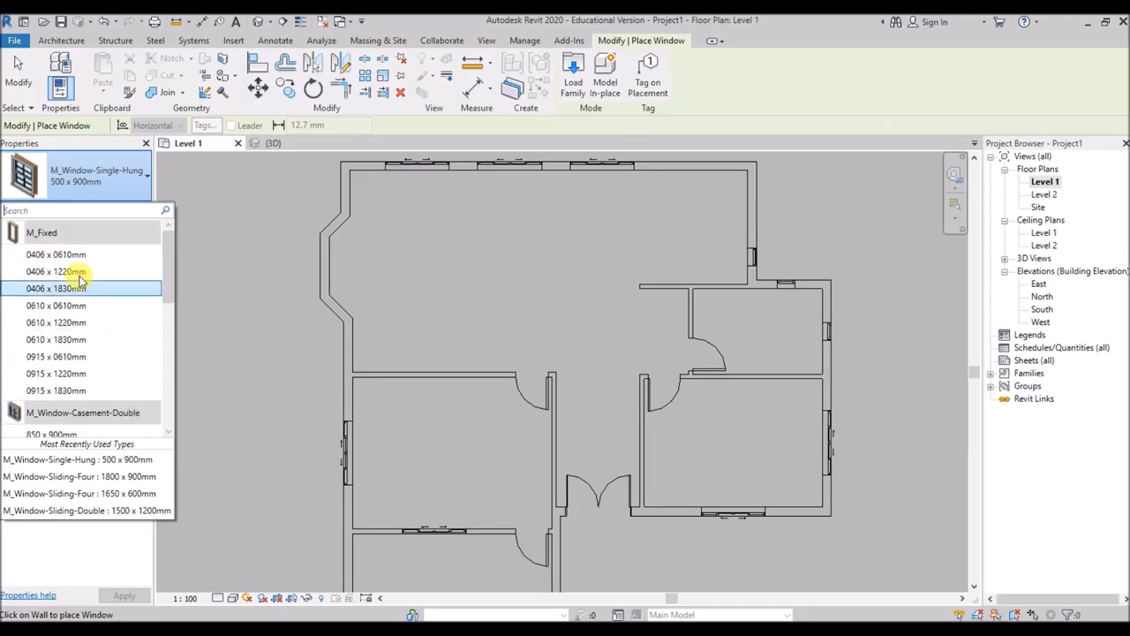
pyautogui.scroll(3, 335, 176)
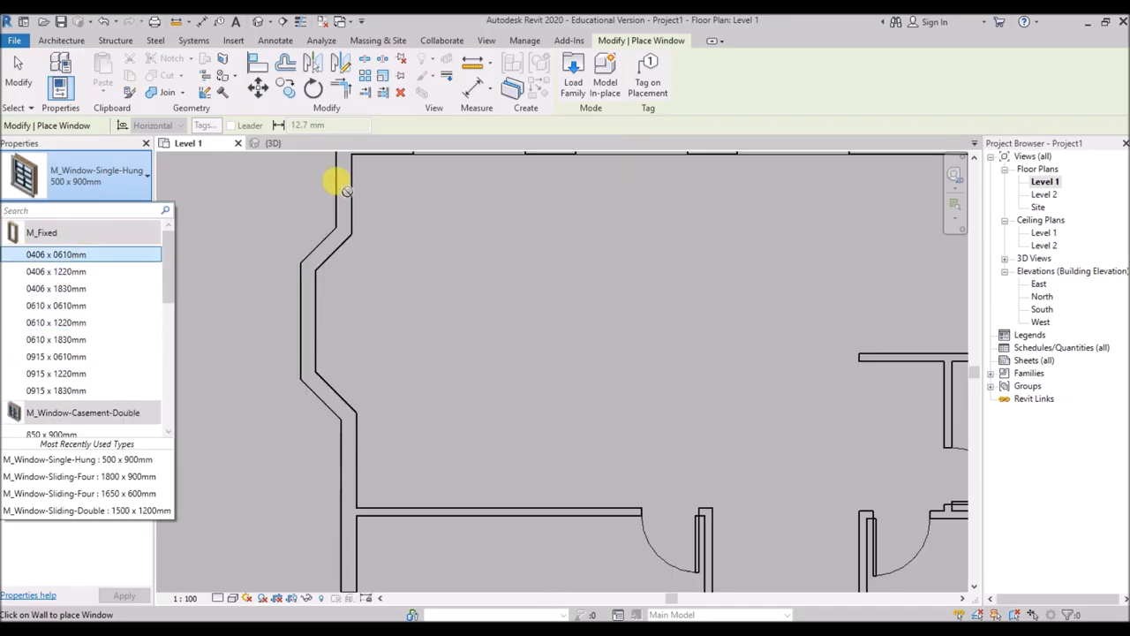
pyautogui.click(95, 272)
pyautogui.scroll(-3, 197, 291)
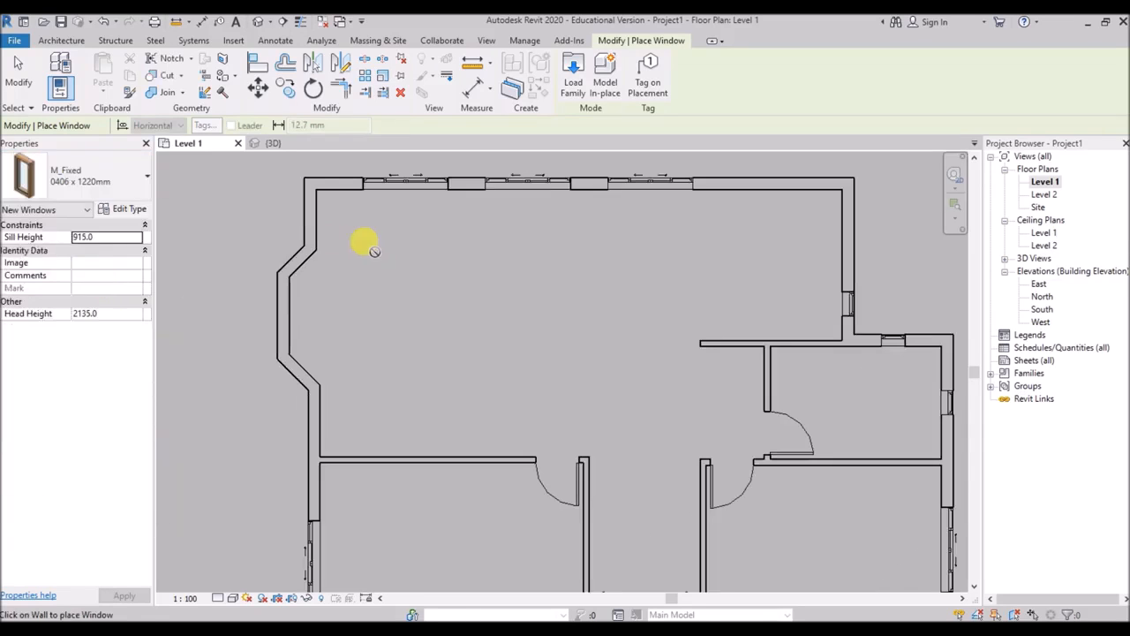
pyautogui.scroll(3, 331, 234)
pyautogui.scroll(2, 309, 223)
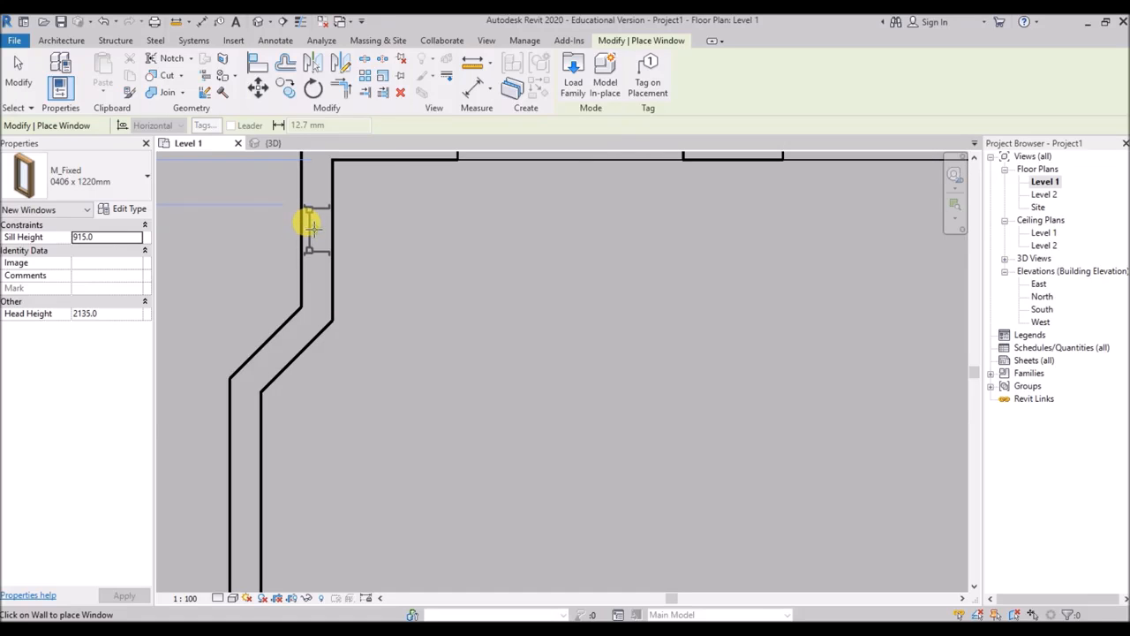
pyautogui.click(311, 226)
pyautogui.click(257, 332)
pyautogui.scroll(-3, 247, 265)
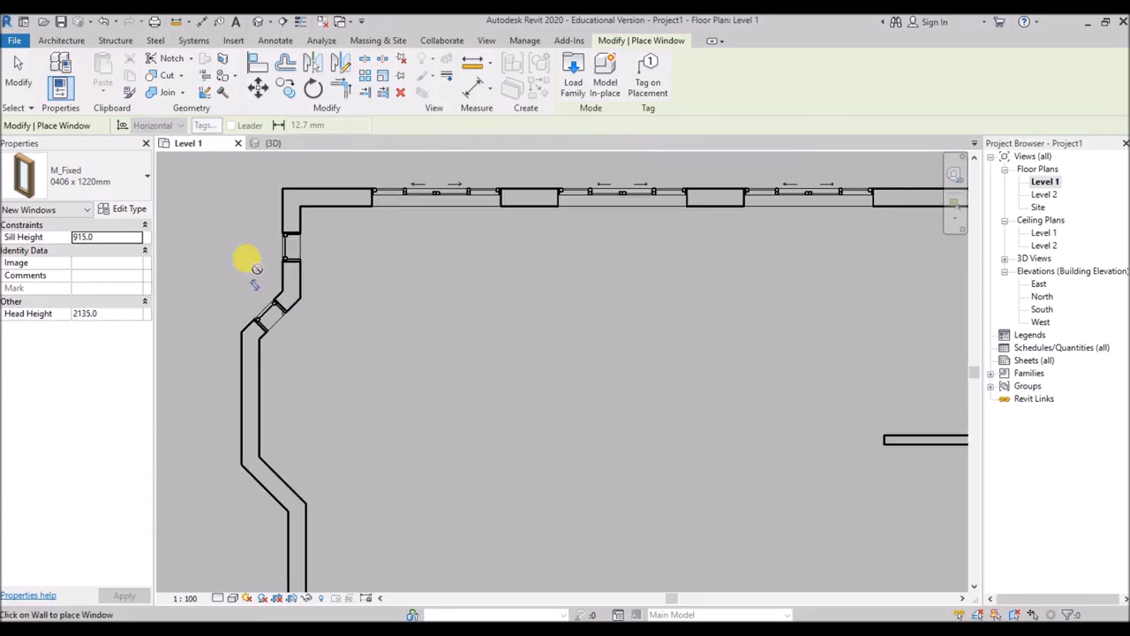
# Place an M_Fixed 0915 x 1220mm window midway along the vertical middle wall of the large room's bay
pyautogui.click(133, 177)
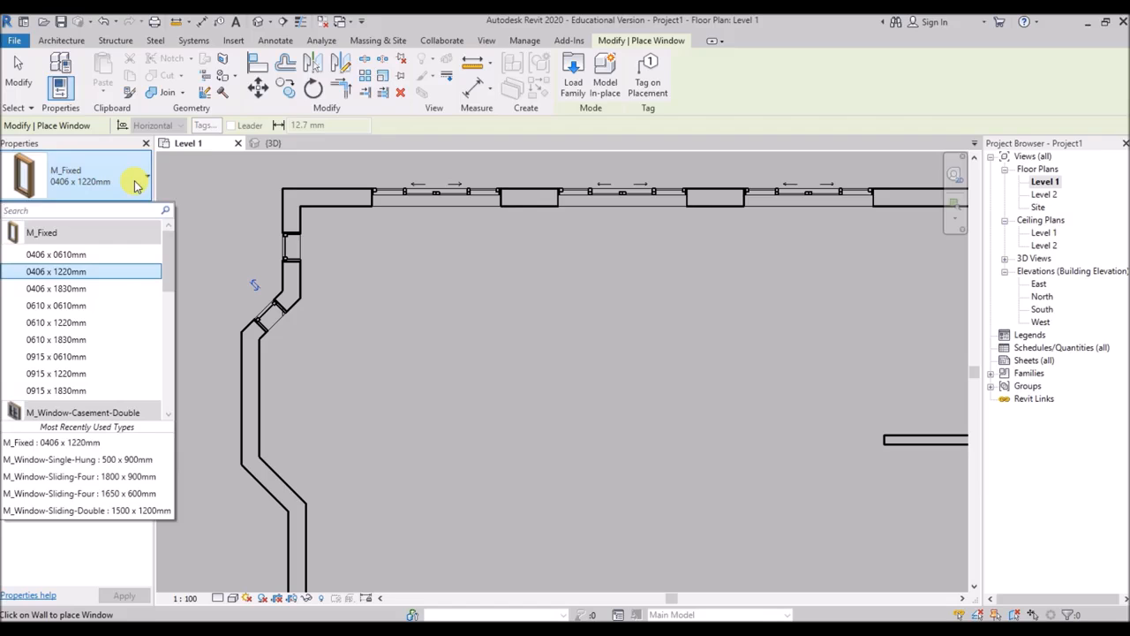
pyautogui.click(80, 376)
pyautogui.scroll(1, 247, 380)
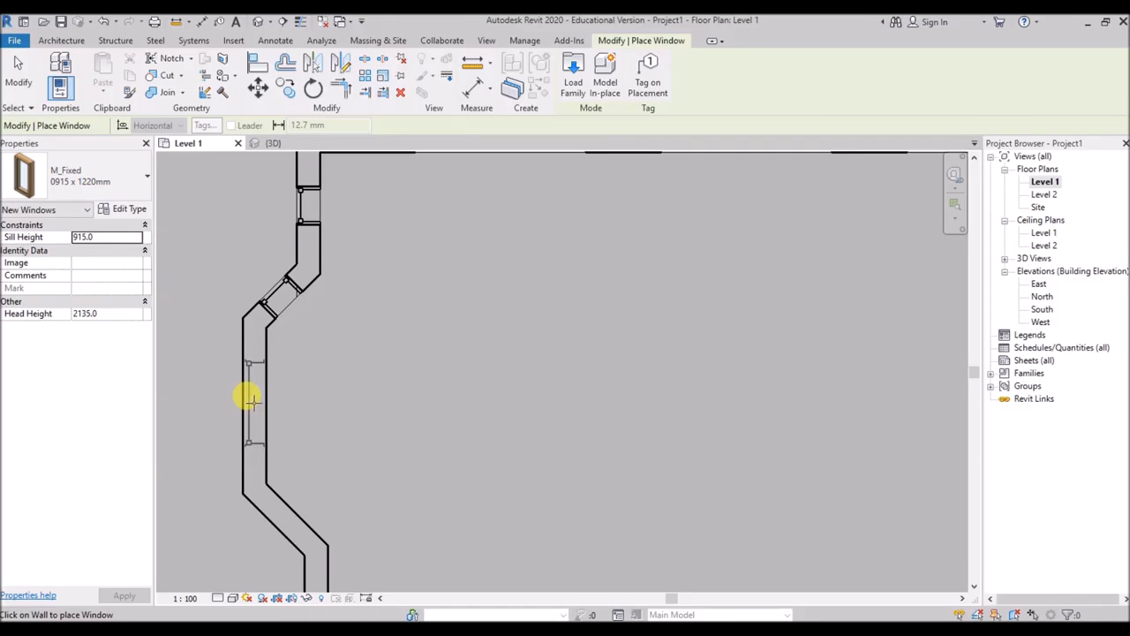
pyautogui.click(254, 400)
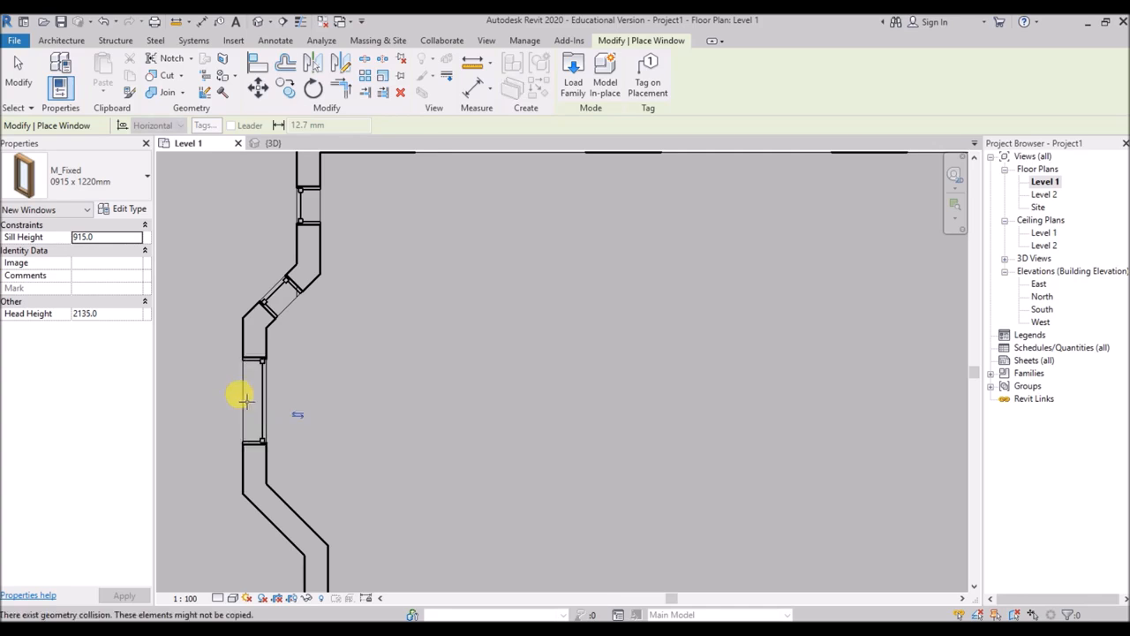
pyautogui.scroll(-2, 220, 281)
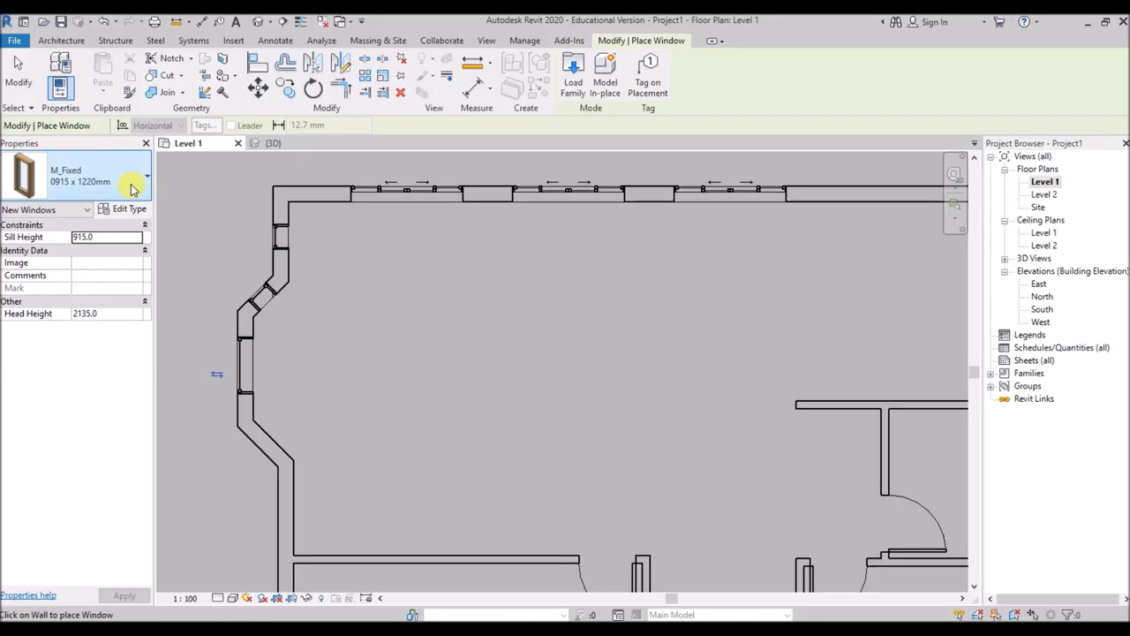
# Place an M_Fixed 0610 x 1220mm window in the lower diagonal wall of the large room's bay
pyautogui.click(97, 175)
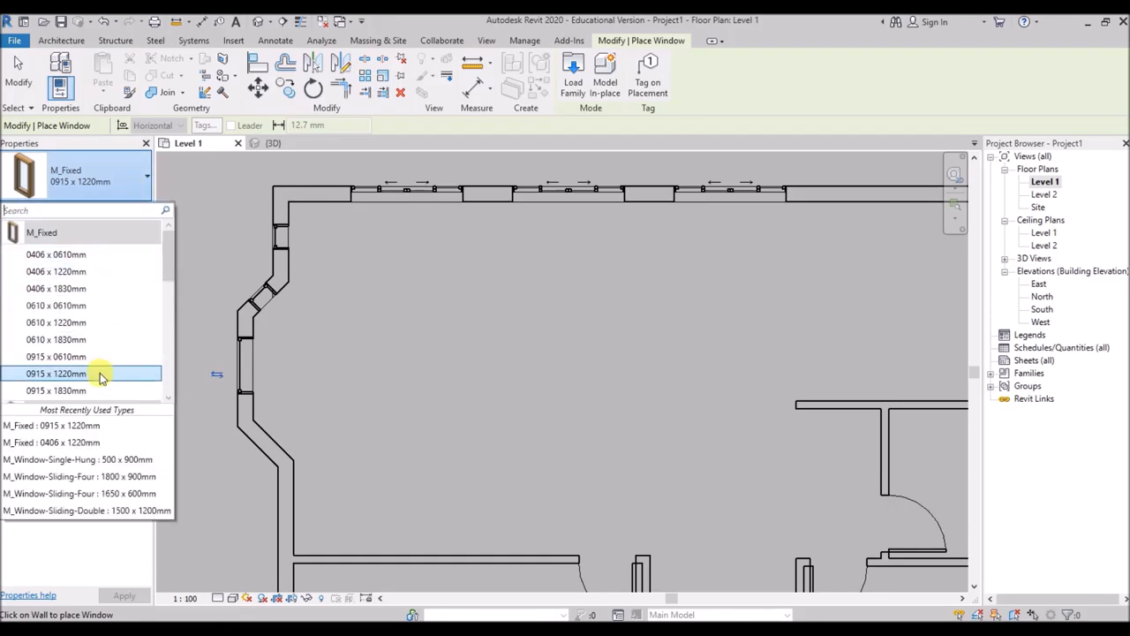
pyautogui.click(80, 323)
pyautogui.scroll(2, 254, 439)
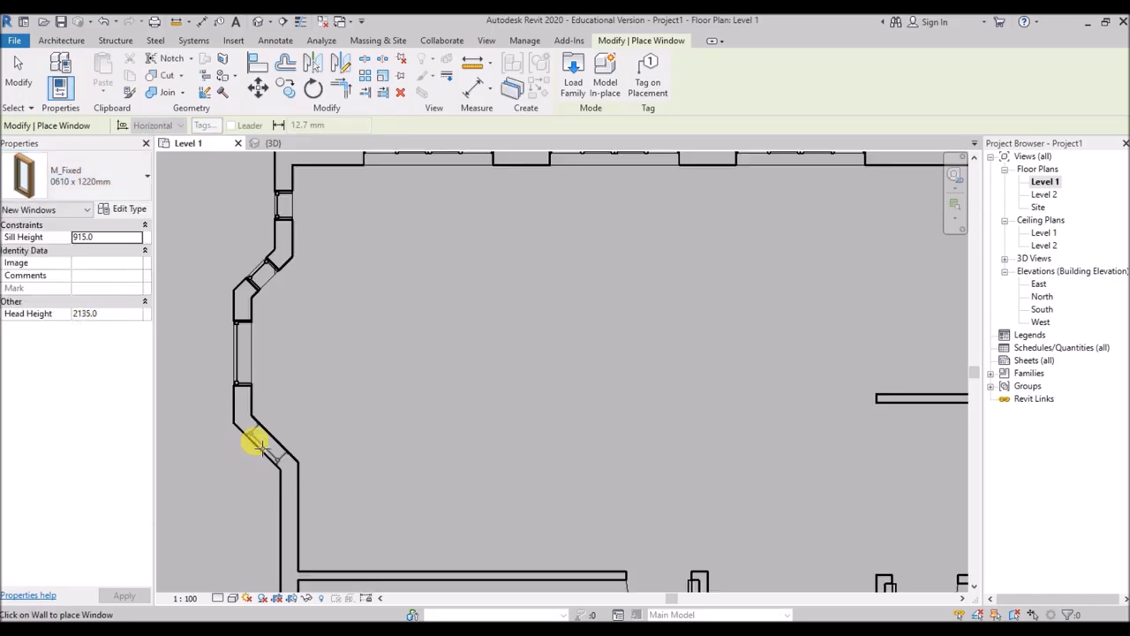
pyautogui.click(265, 442)
pyautogui.scroll(-2, 222, 434)
pyautogui.scroll(1, 331, 296)
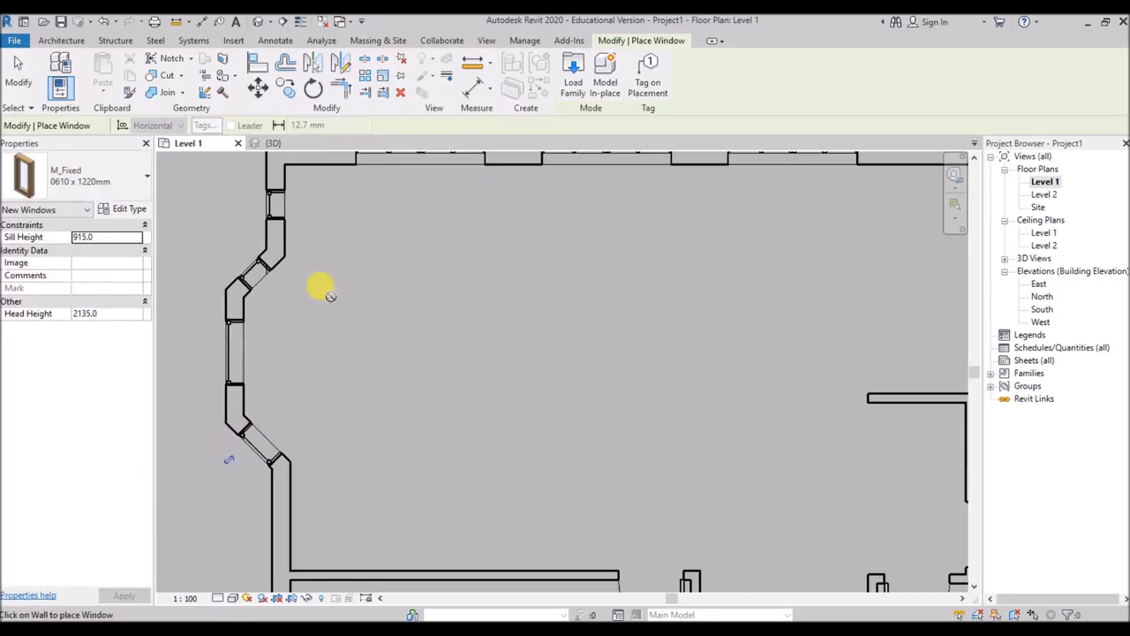
# End window placement and delete the two 0406 x 1220mm windows above the bay and in its upper diagonal wall
pyautogui.press('Escape')
pyautogui.press('Escape')
pyautogui.click(274, 201)
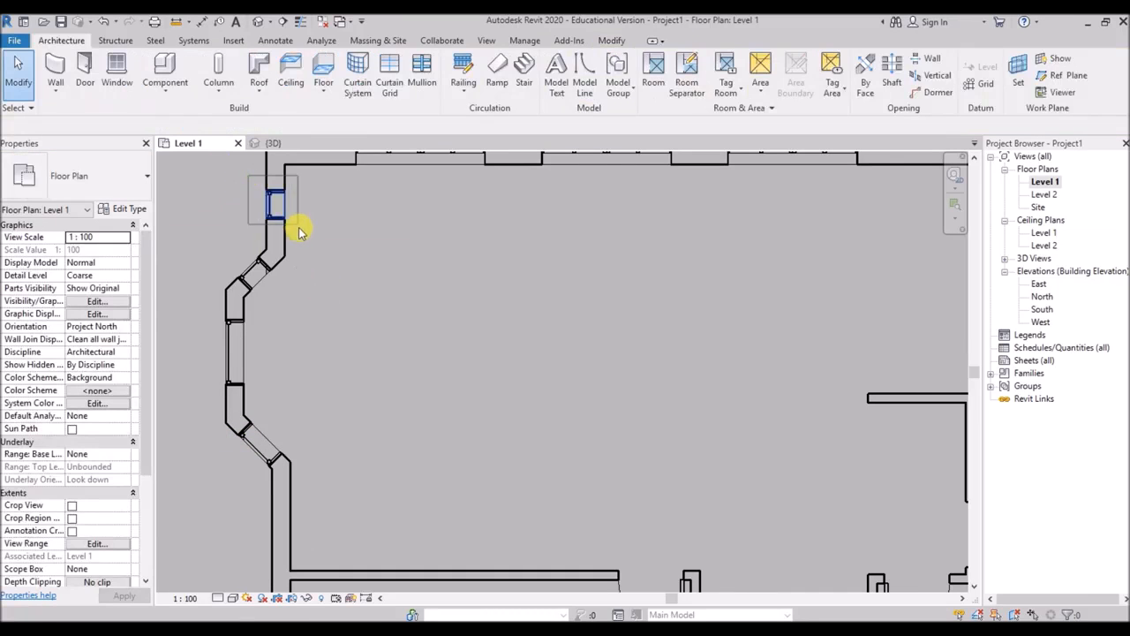
pyautogui.press('Escape')
pyautogui.click(285, 297)
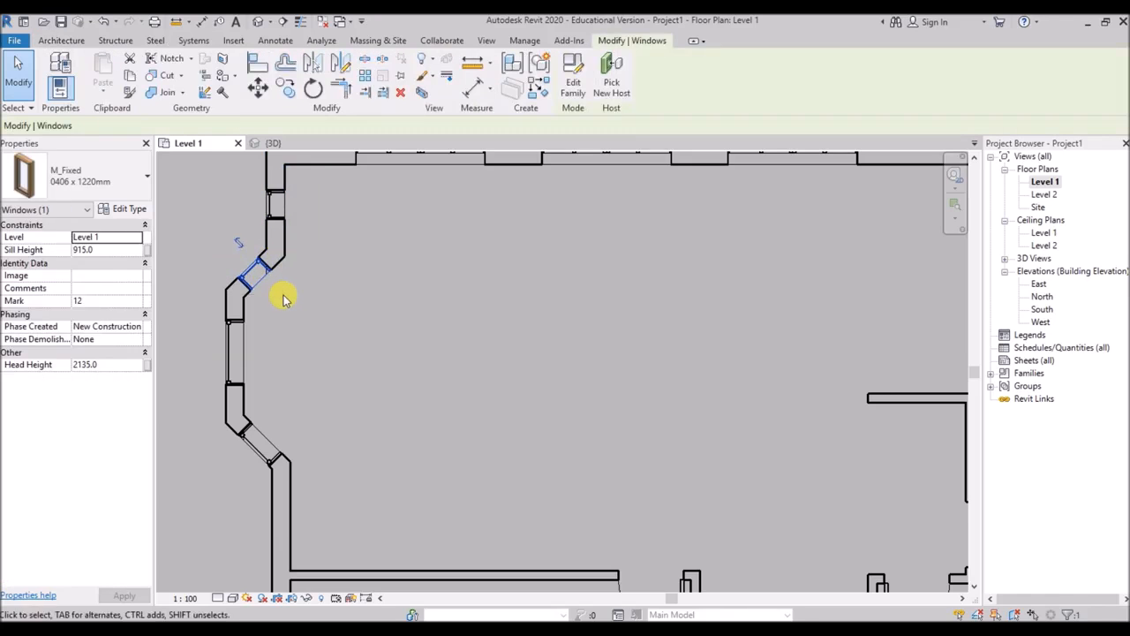
pyautogui.press('Escape')
pyautogui.click(274, 203)
pyautogui.press('Escape')
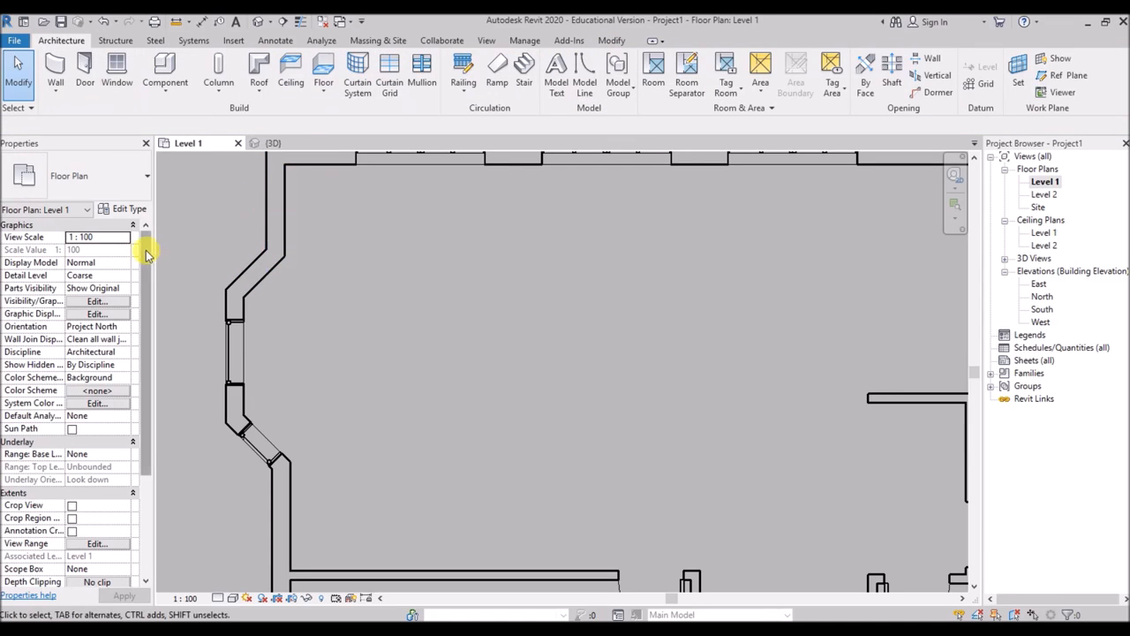
# Place M_Fixed 0610 x 1220mm windows in the large room's left outer wall above the bay and in the bay's upper diagonal wall
pyautogui.click(117, 71)
pyautogui.click(128, 175)
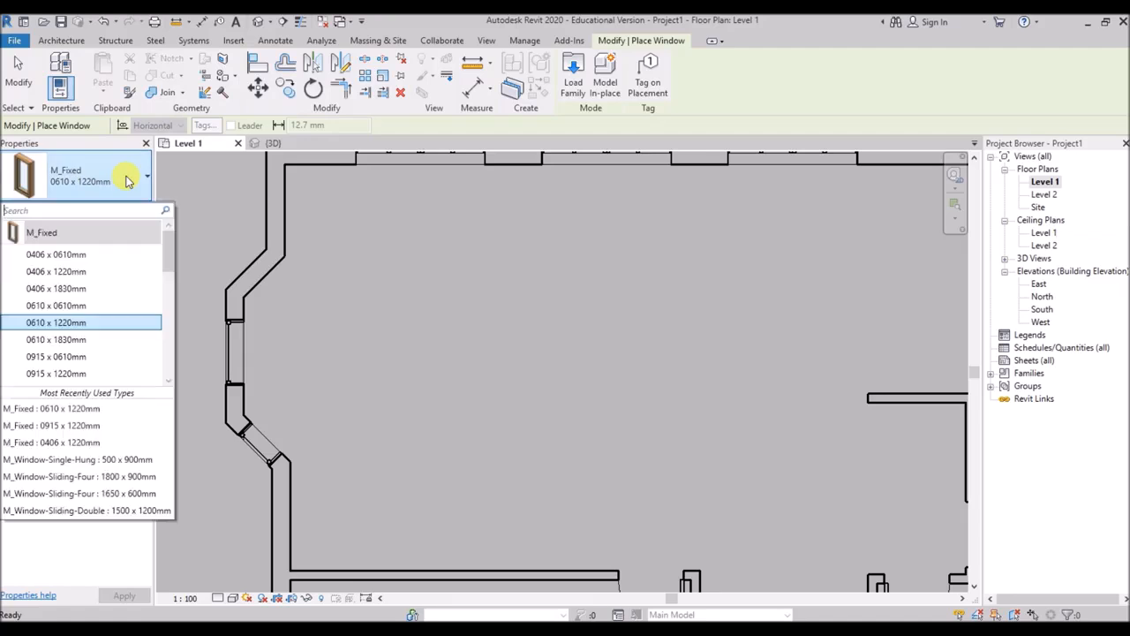
pyautogui.click(75, 323)
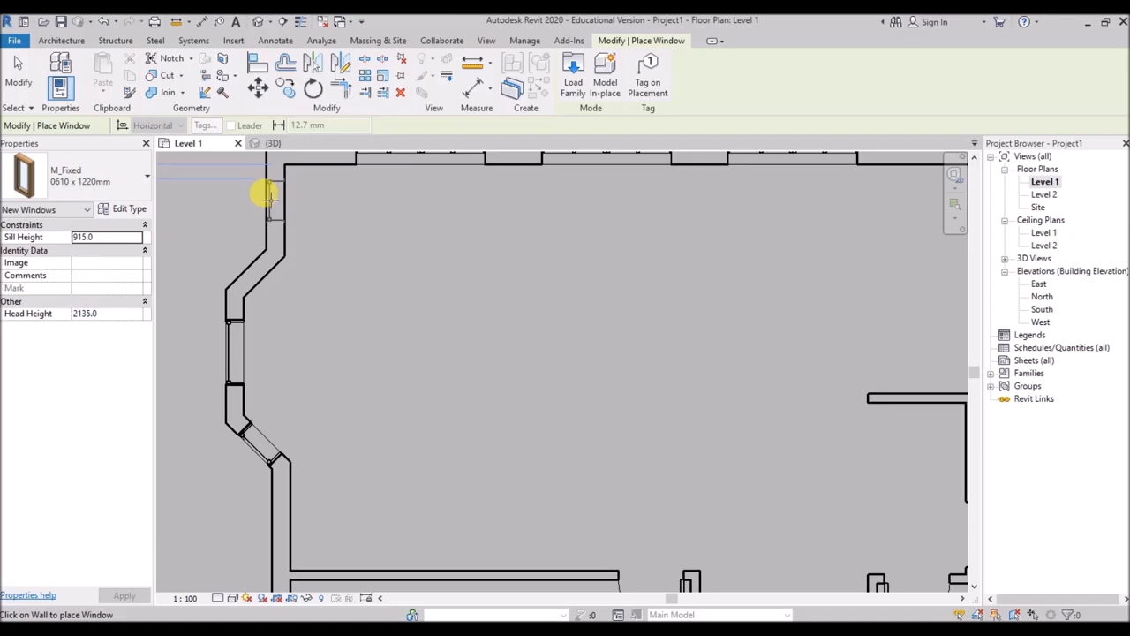
pyautogui.scroll(2, 236, 261)
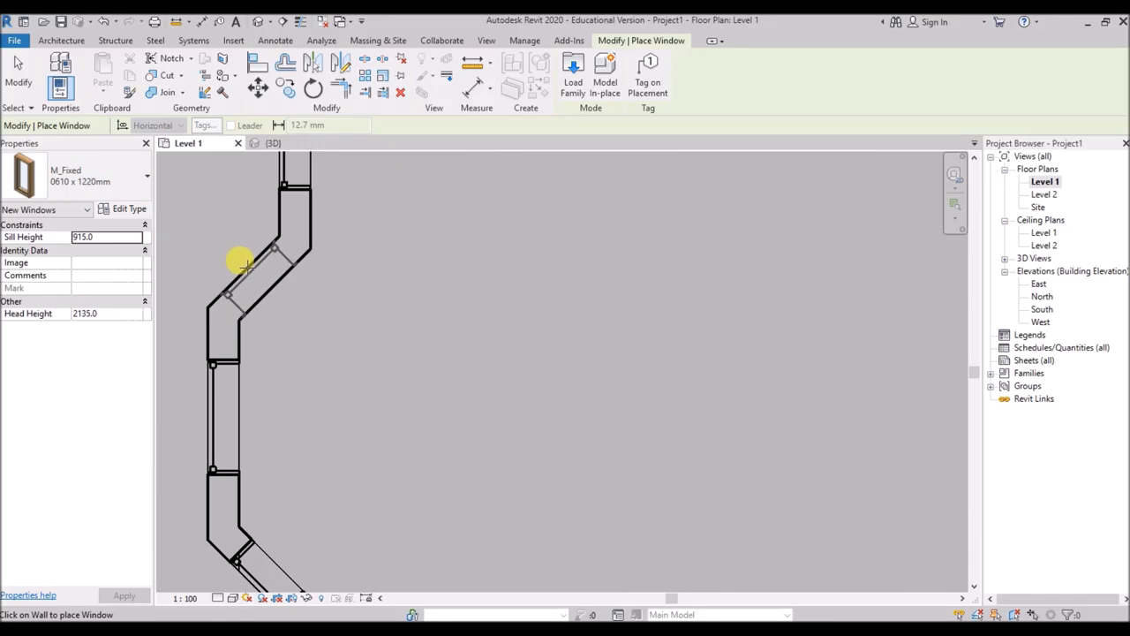
# Place six M_Fixed 0610 x 1220mm windows in the lowest room's bottom wall: one each side of the bay, one per diagonal, two in the bay front
pyautogui.scroll(-3, 188, 265)
pyautogui.scroll(-2, 212, 243)
pyautogui.scroll(5, 273, 479)
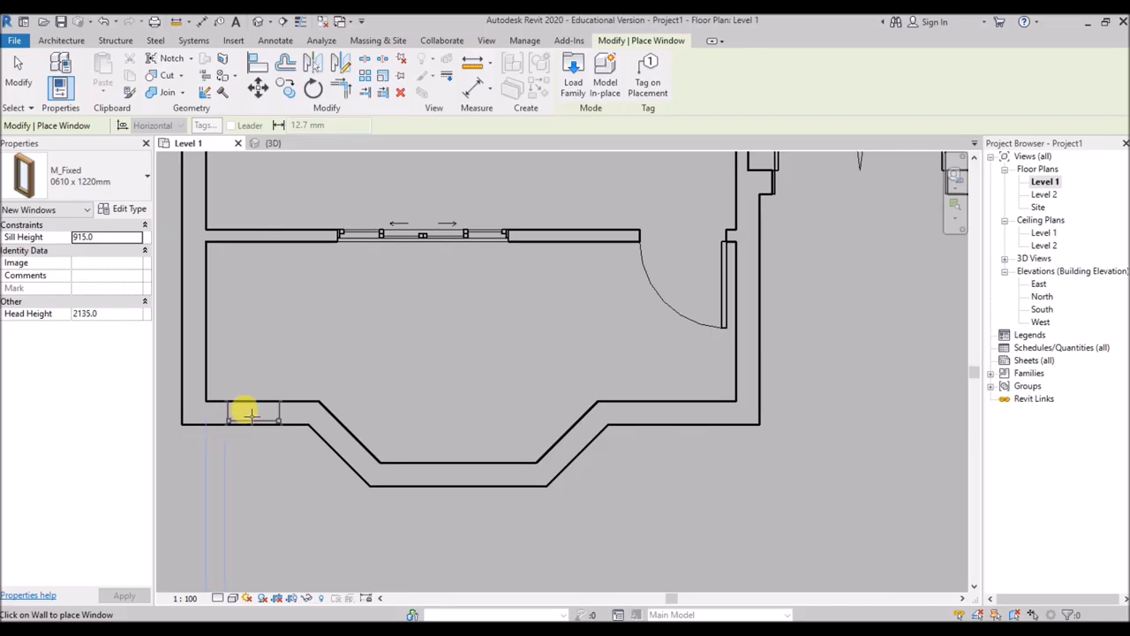
pyautogui.click(250, 413)
pyautogui.click(333, 440)
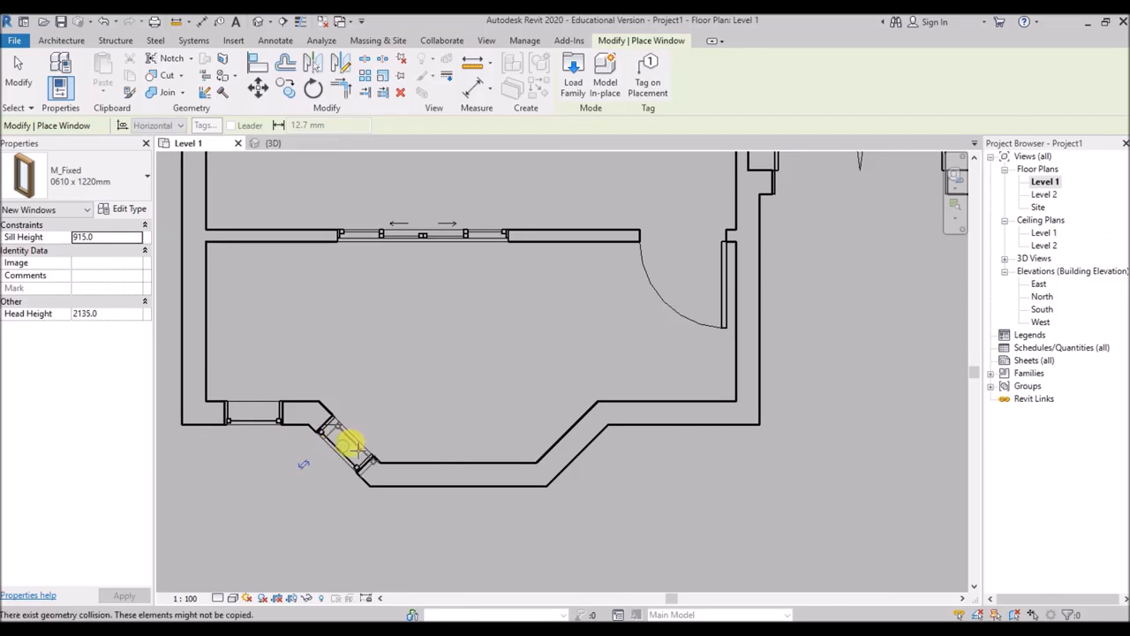
pyautogui.click(412, 477)
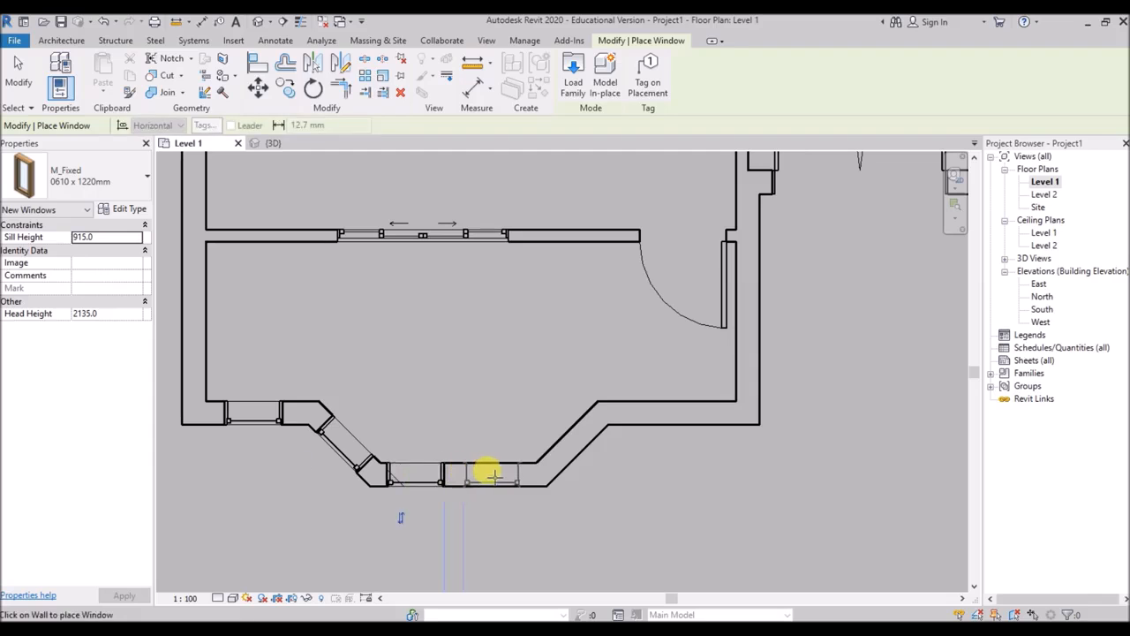
pyautogui.click(499, 474)
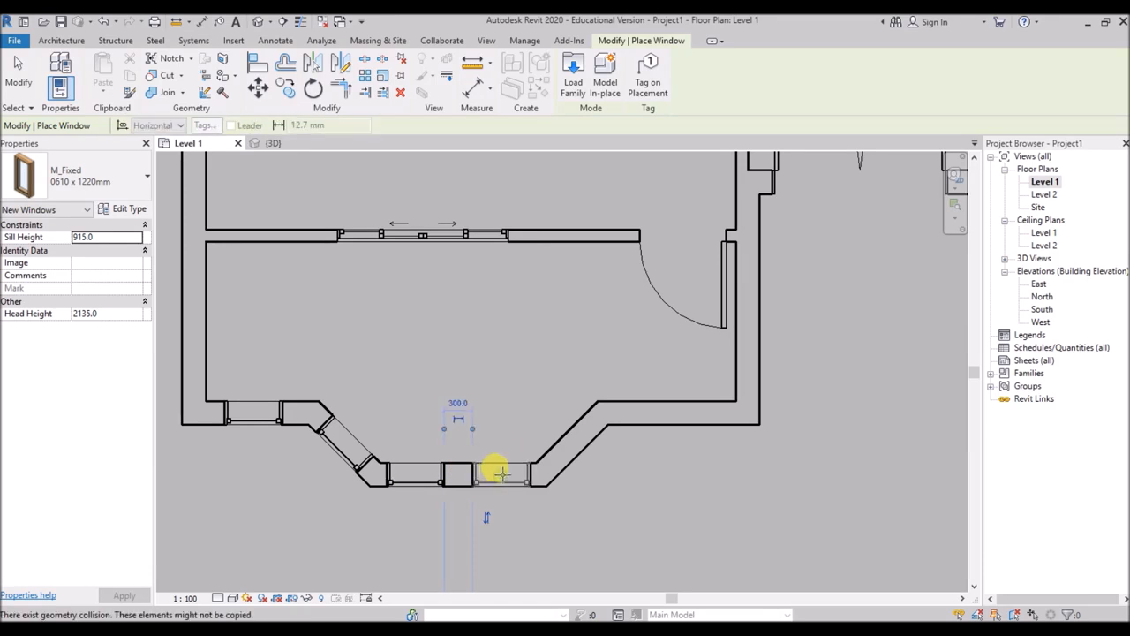
pyautogui.click(575, 448)
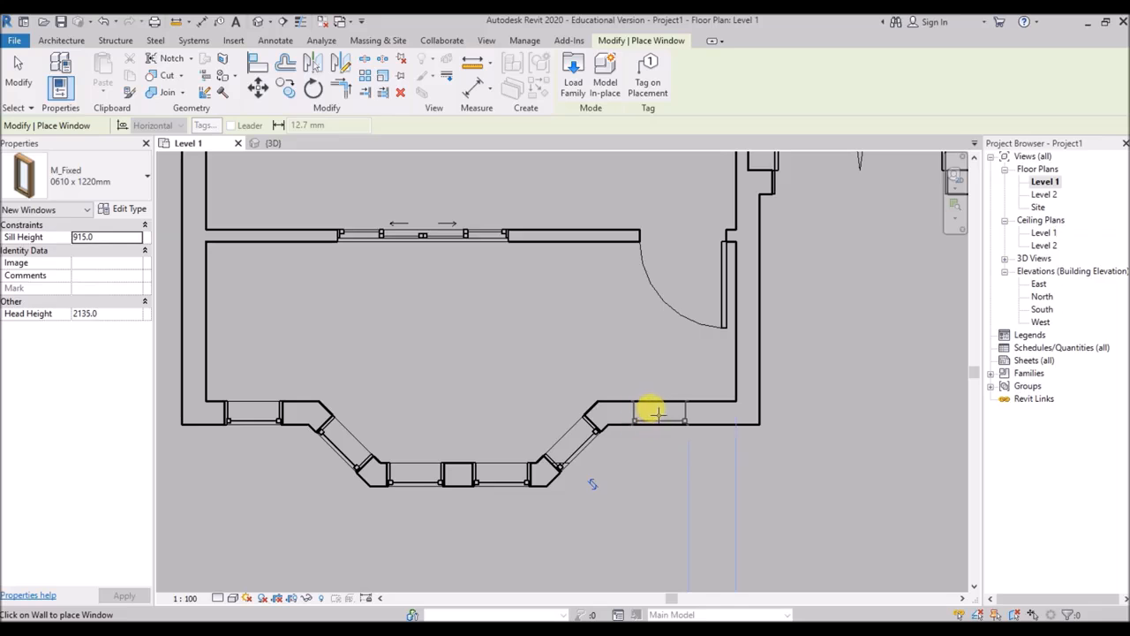
pyautogui.scroll(-5, 378, 364)
pyautogui.scroll(2, 408, 253)
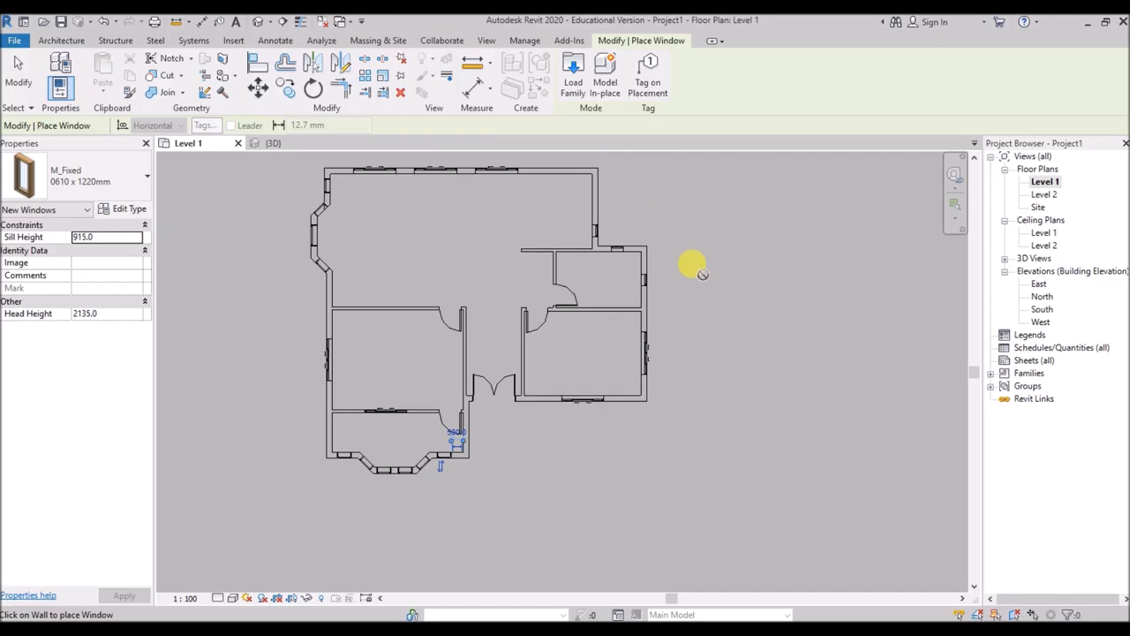
pyautogui.press('Escape')
pyautogui.press('Escape')
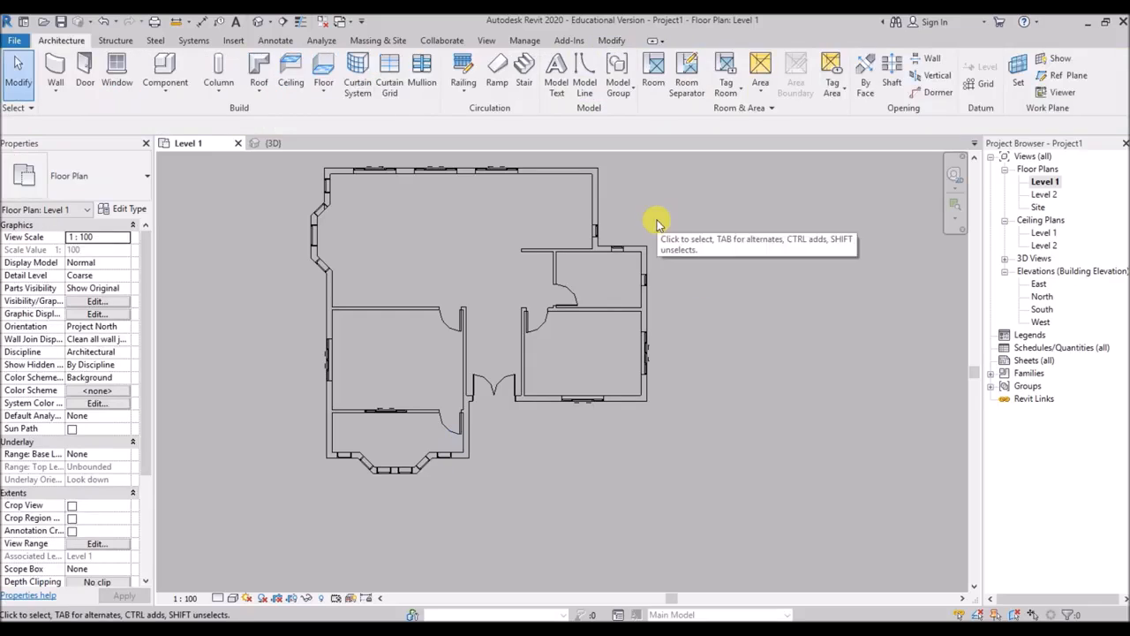
# Open the default 3D view and examine the house's walls, doors and windows from different angles
pyautogui.click(258, 22)
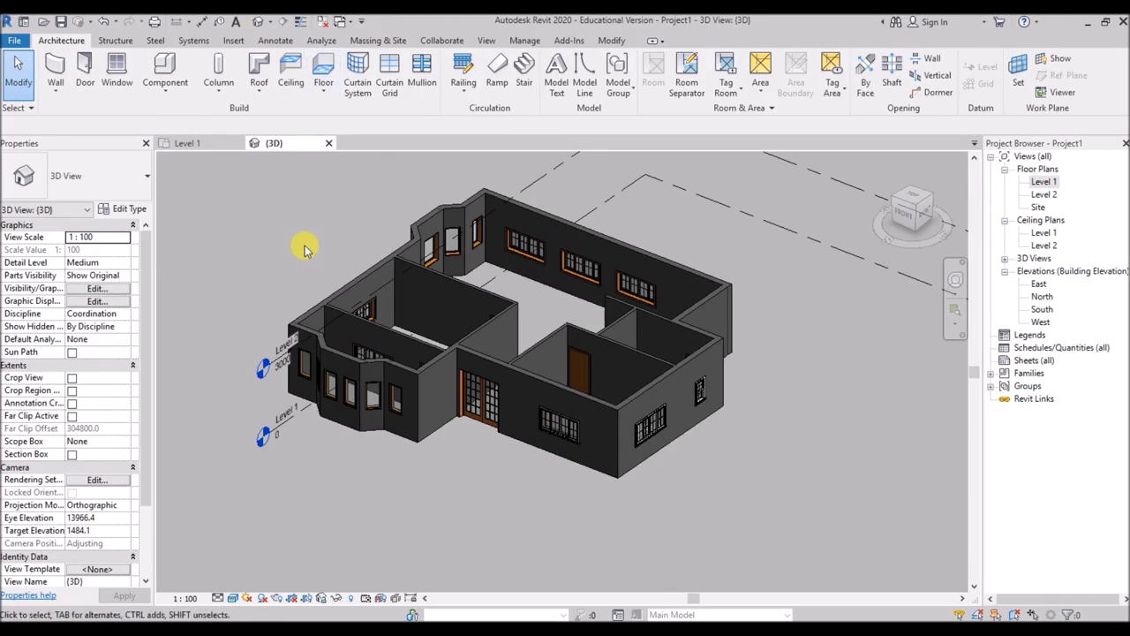
pyautogui.scroll(3, 302, 244)
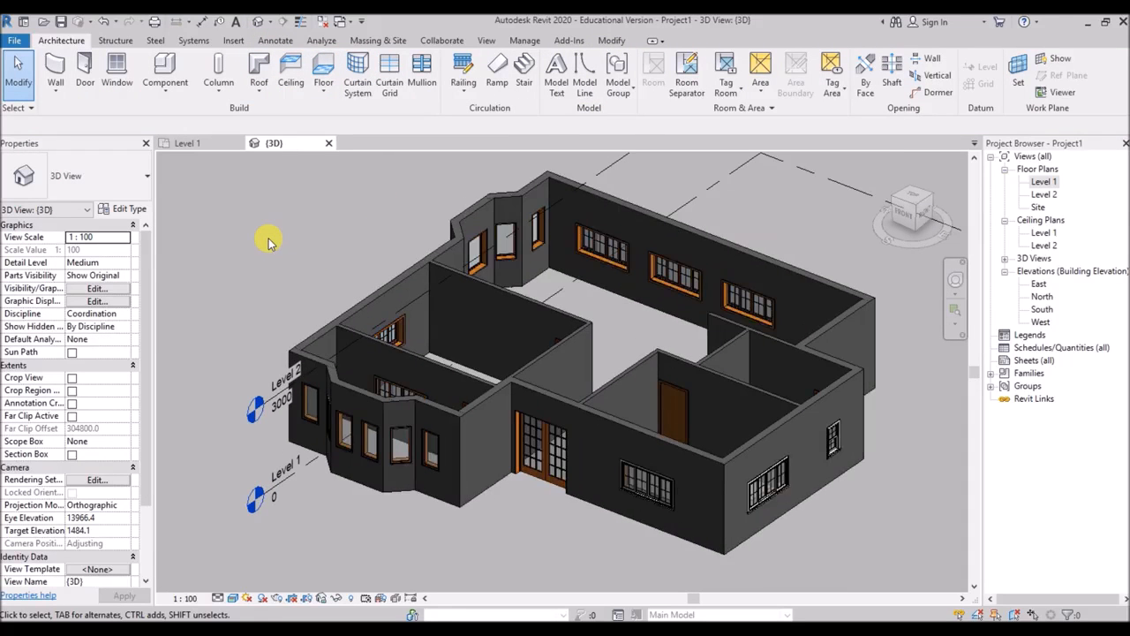
pyautogui.keyDown('shift'); pyautogui.moveTo(462, 308); pyautogui.dragTo(561, 290, button='middle'); pyautogui.keyUp('shift')
pyautogui.scroll(-1, 518, 314)
pyautogui.scroll(1, 607, 279)
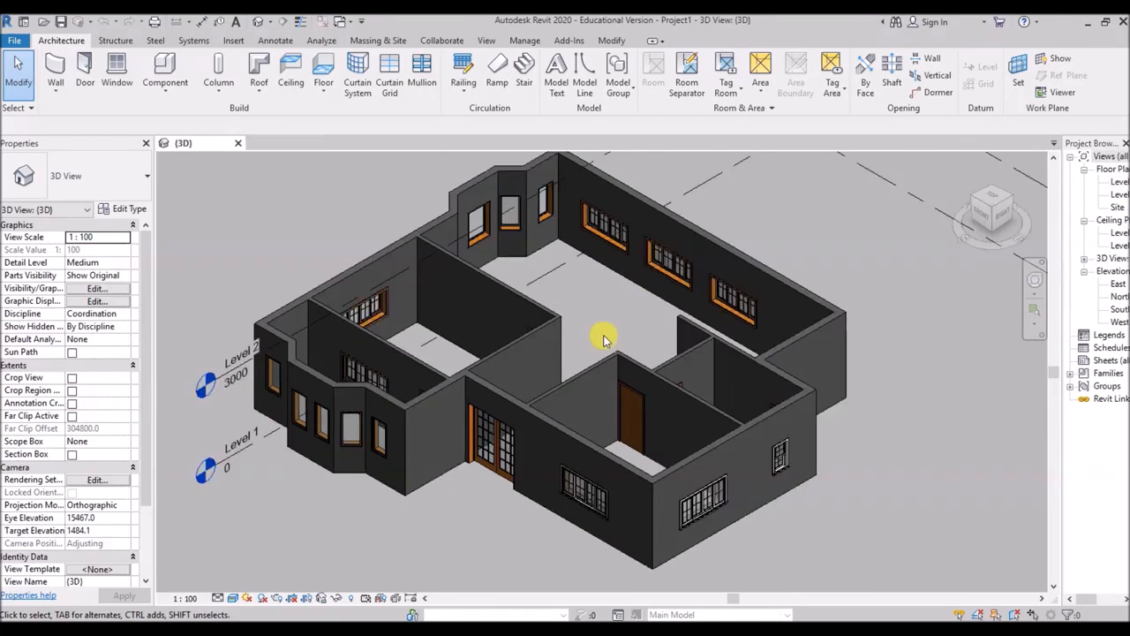
pyautogui.scroll(1, 605, 336)
pyautogui.scroll(-1, 606, 336)
pyautogui.keyDown('shift'); pyautogui.moveTo(614, 332); pyautogui.dragTo(610, 305, button='middle'); pyautogui.keyUp('shift')
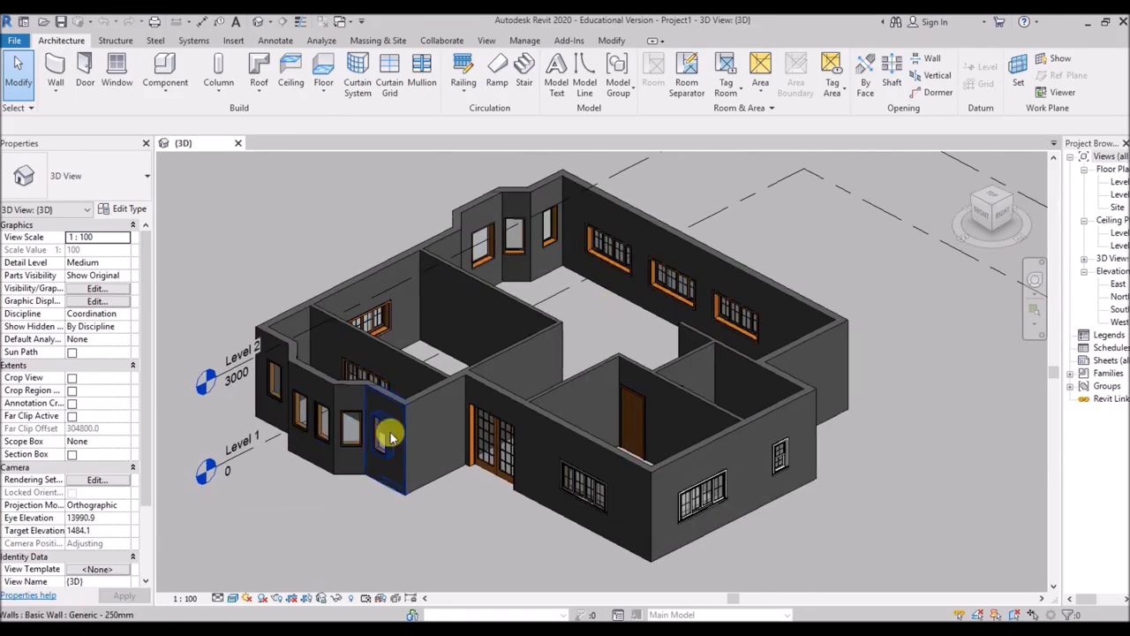
# Open the material choices for the structure layer of the Generic - 125mm wall type, using the partition below the large room
pyautogui.click(556, 323)
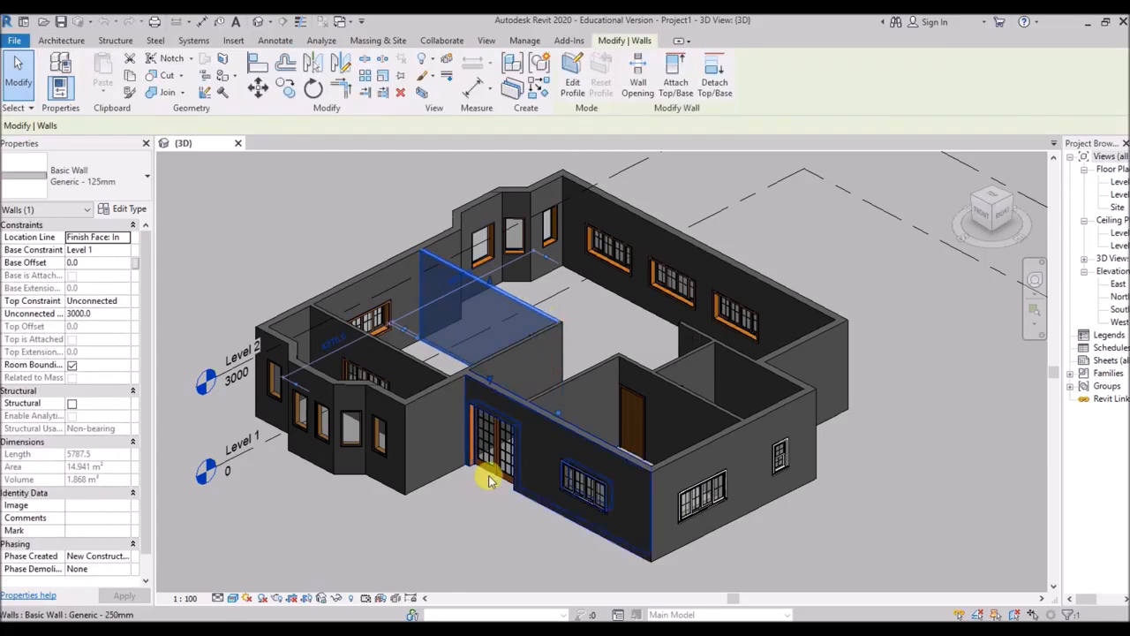
pyautogui.click(129, 209)
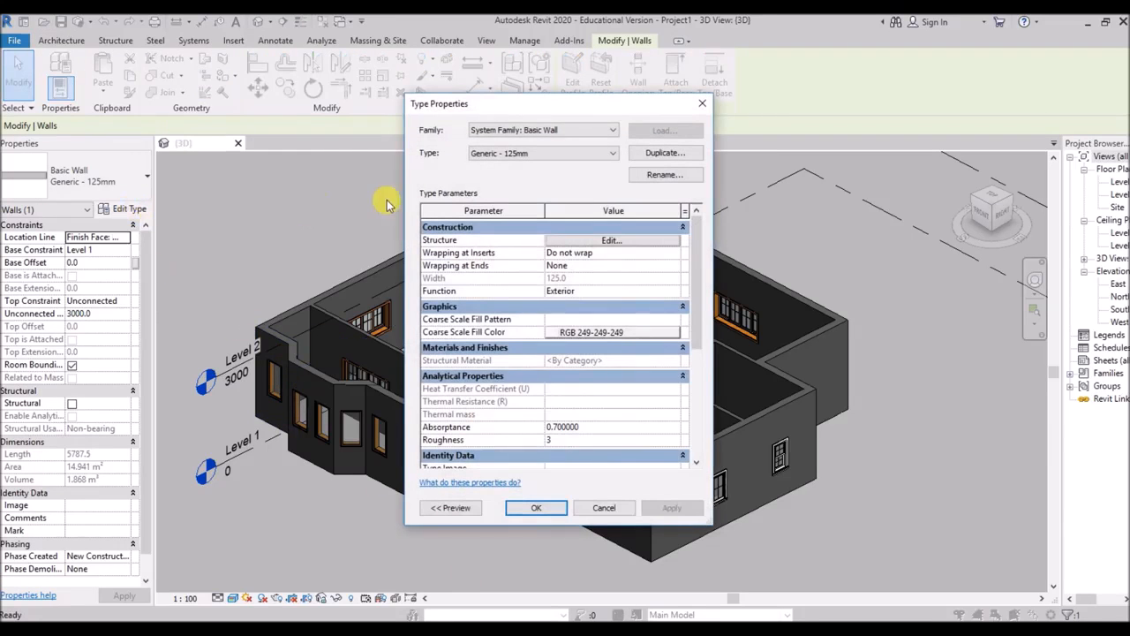
pyautogui.click(609, 240)
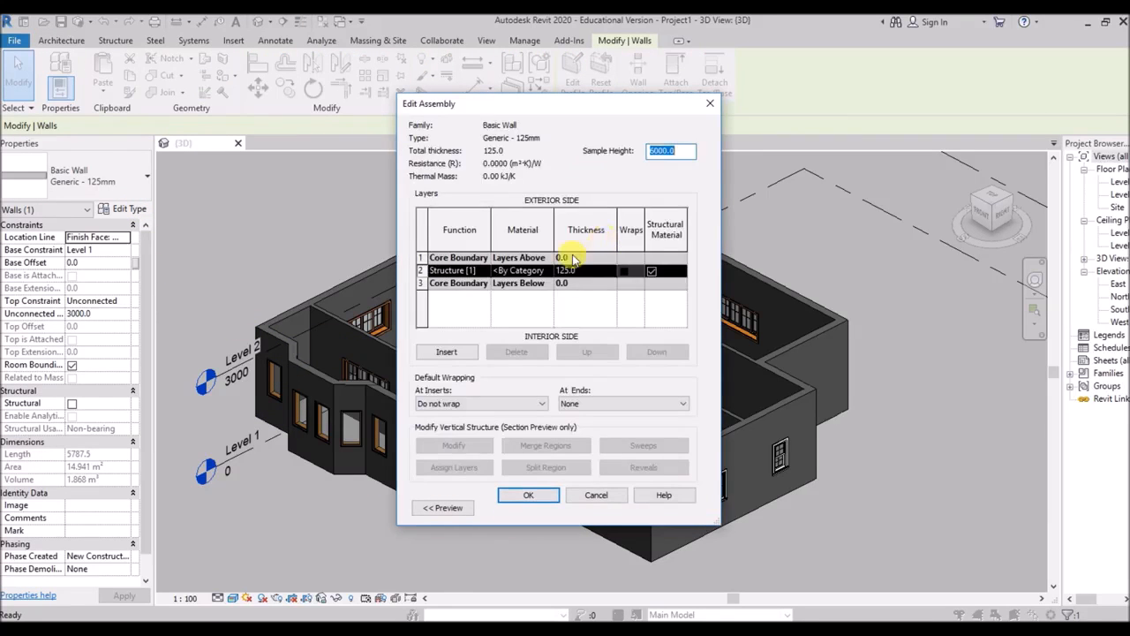
pyautogui.click(524, 272)
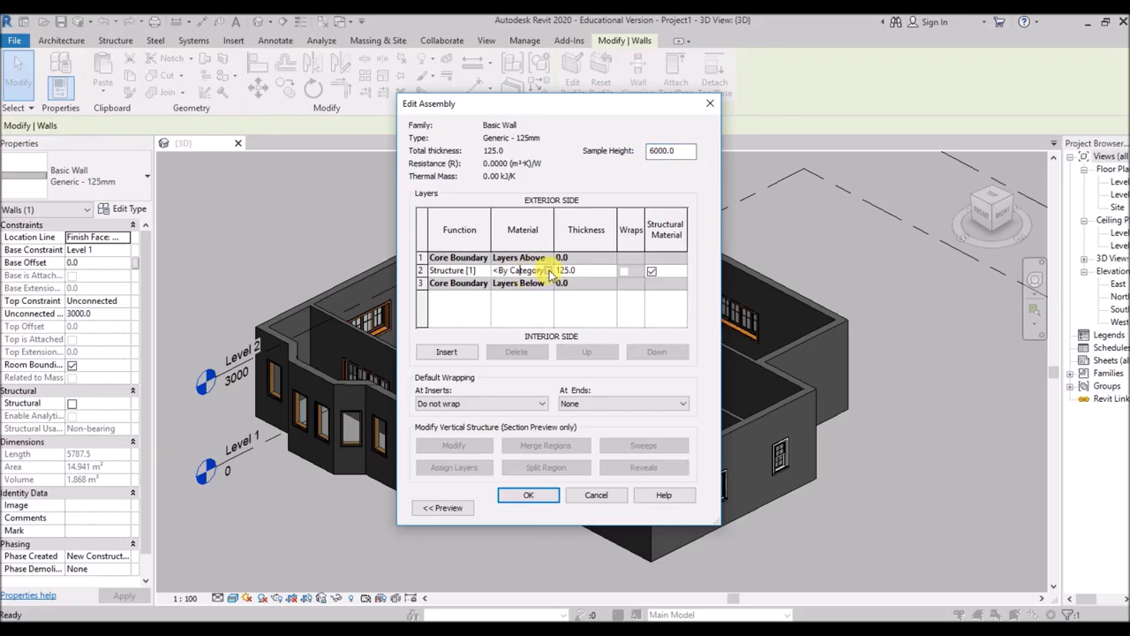
pyautogui.click(548, 270)
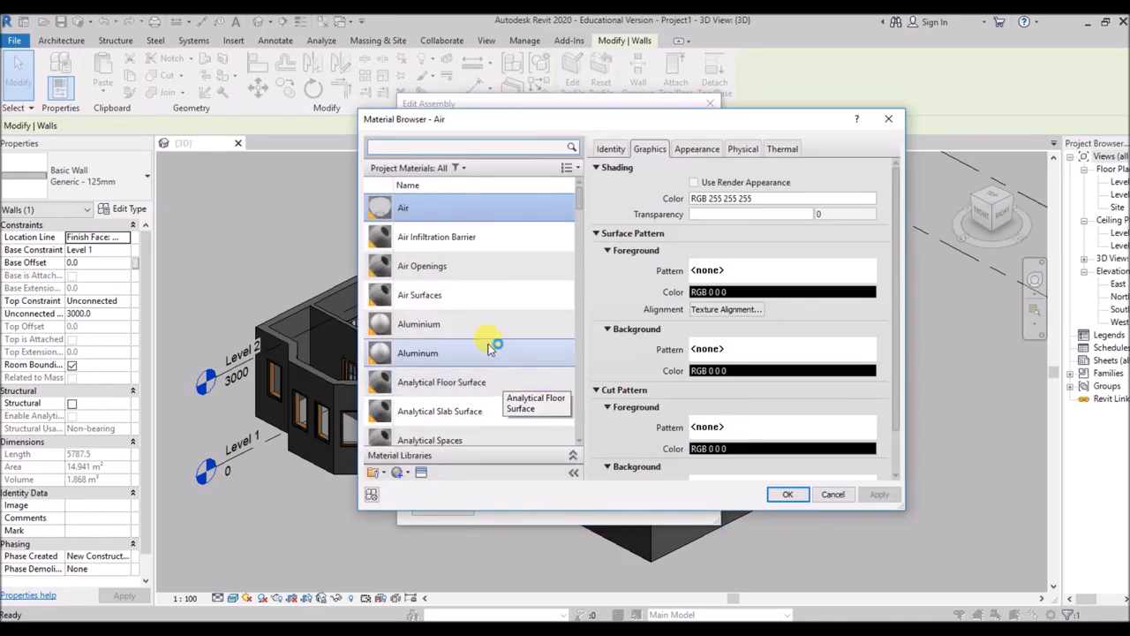
# Choose the Default material for the structure layer of the Generic - 125mm wall type
pyautogui.scroll(-5, 447, 382)
pyautogui.scroll(-3, 446, 382)
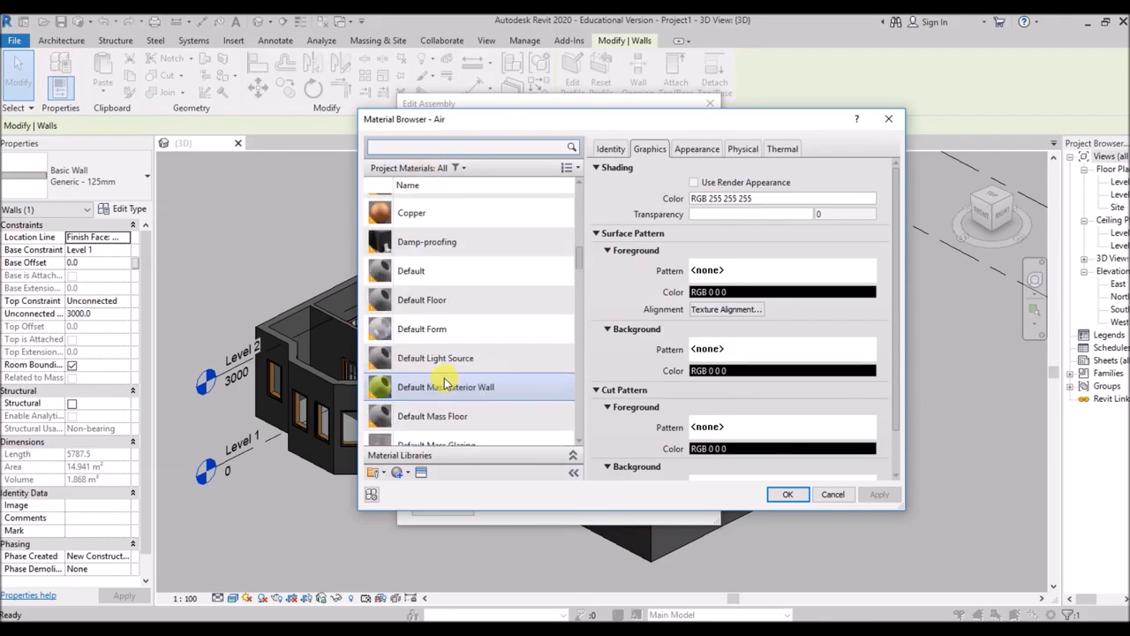
pyautogui.click(433, 270)
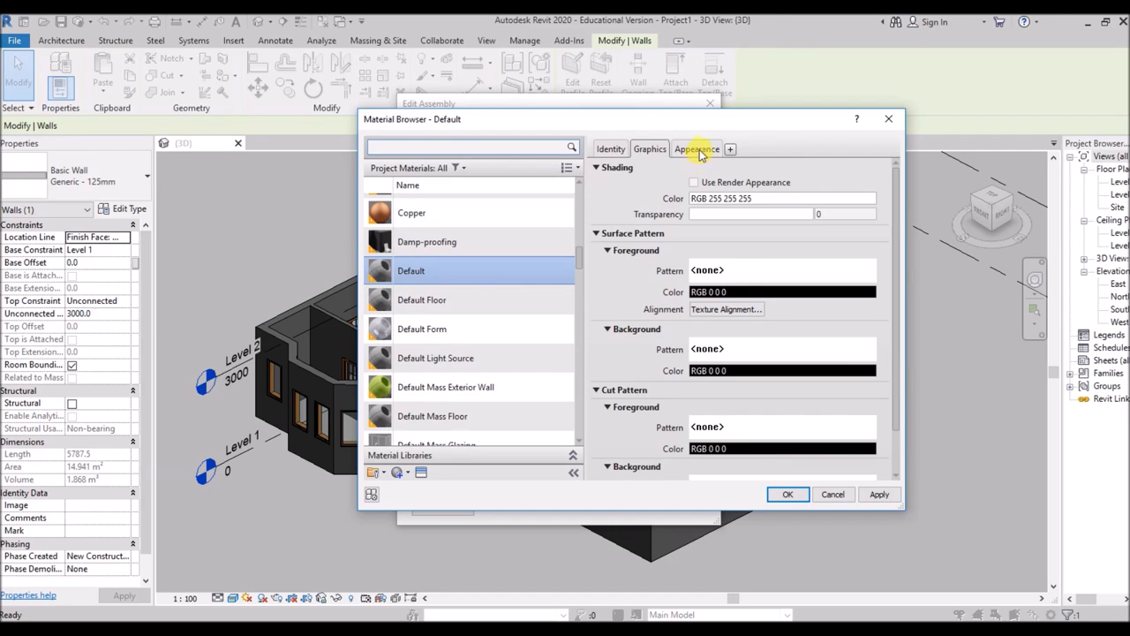
# Set the Default material's appearance color to white (RGB 255 255 255) and apply the edited material to the wall type
pyautogui.click(698, 150)
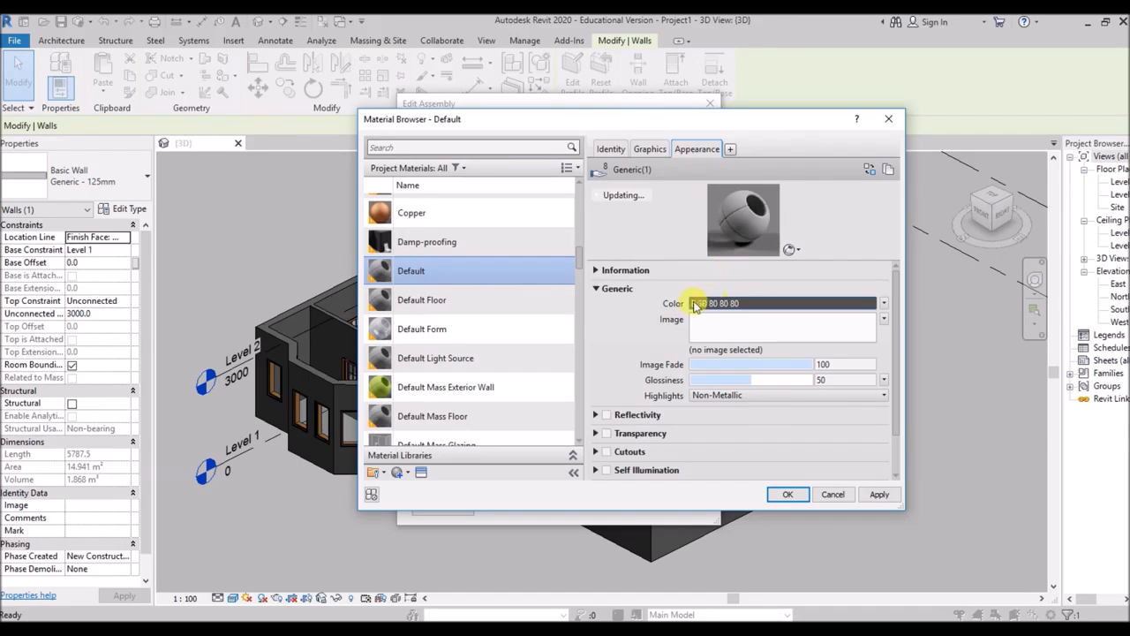
pyautogui.click(731, 304)
pyautogui.moveTo(793, 300); pyautogui.dragTo(793, 215)
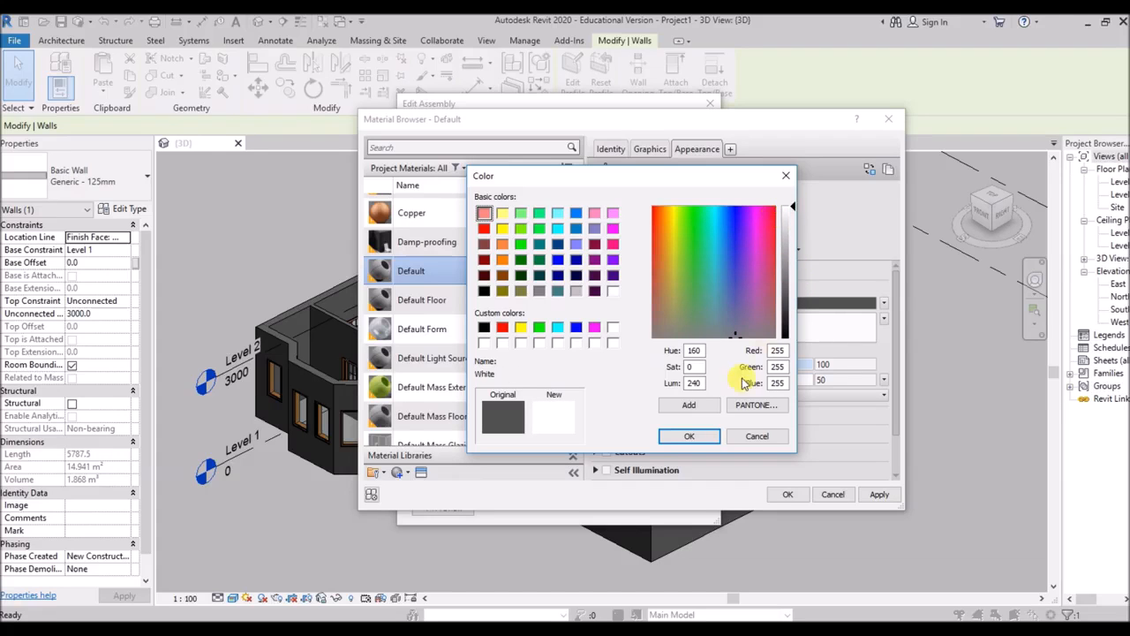
pyautogui.click(690, 436)
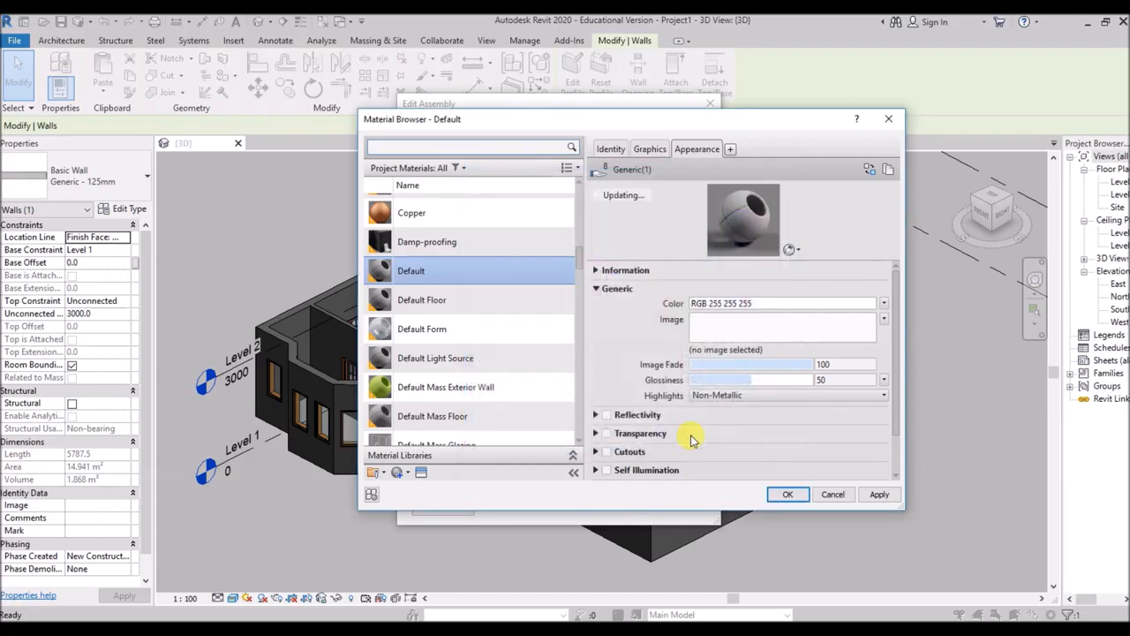
pyautogui.click(783, 494)
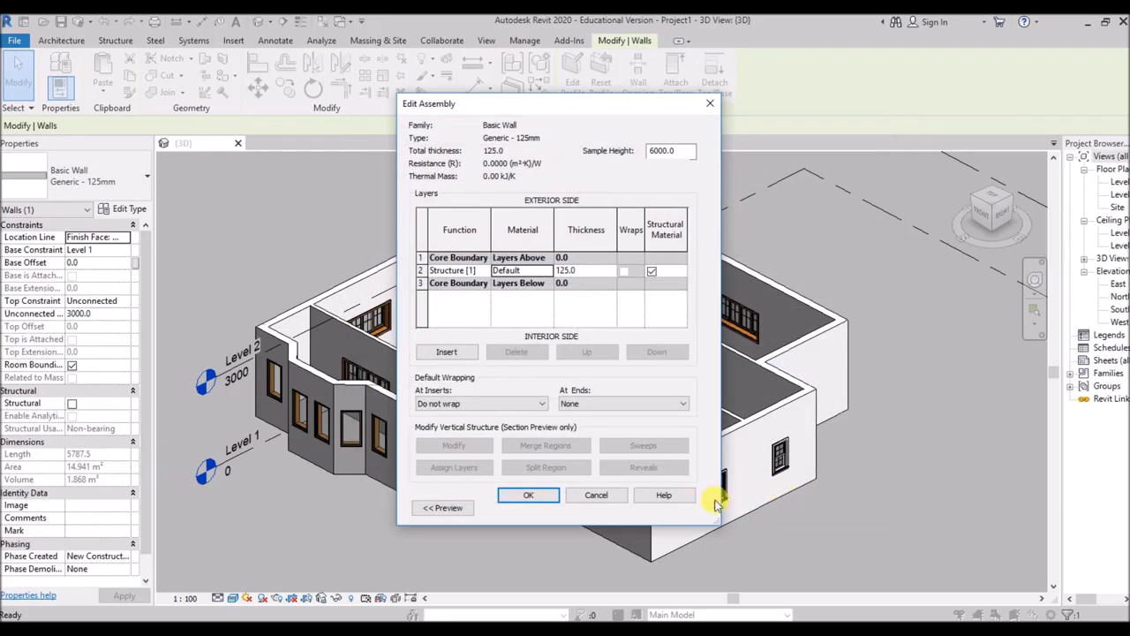
pyautogui.click(530, 496)
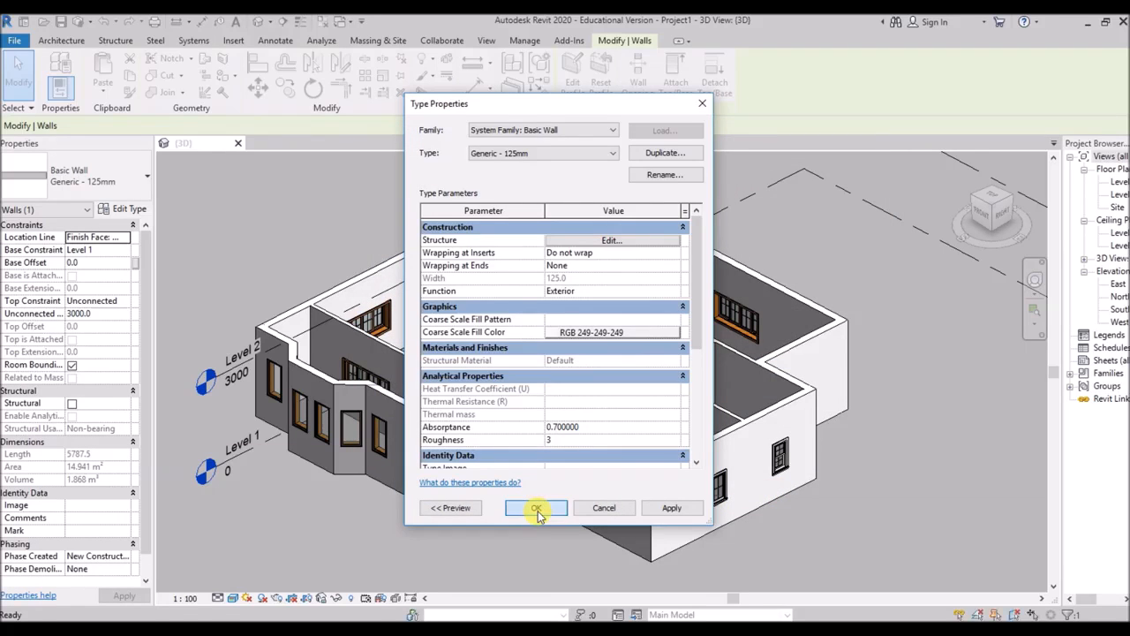
pyautogui.click(537, 510)
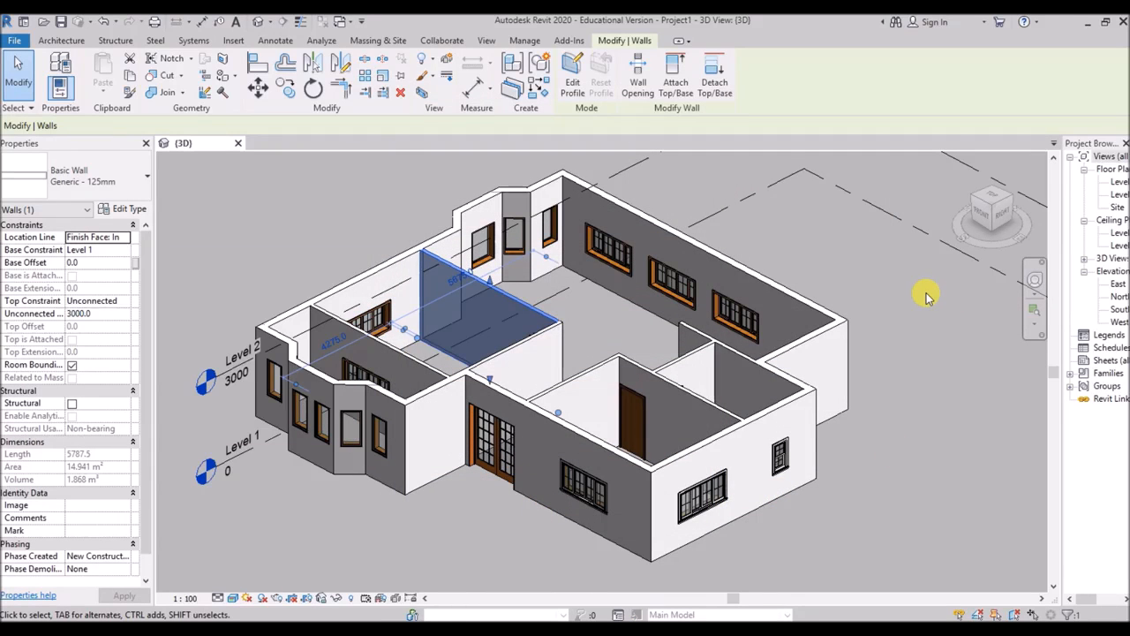
pyautogui.keyDown('shift'); pyautogui.moveTo(792, 216); pyautogui.dragTo(769, 217, button='middle'); pyautogui.keyUp('shift')
pyautogui.click(811, 290)
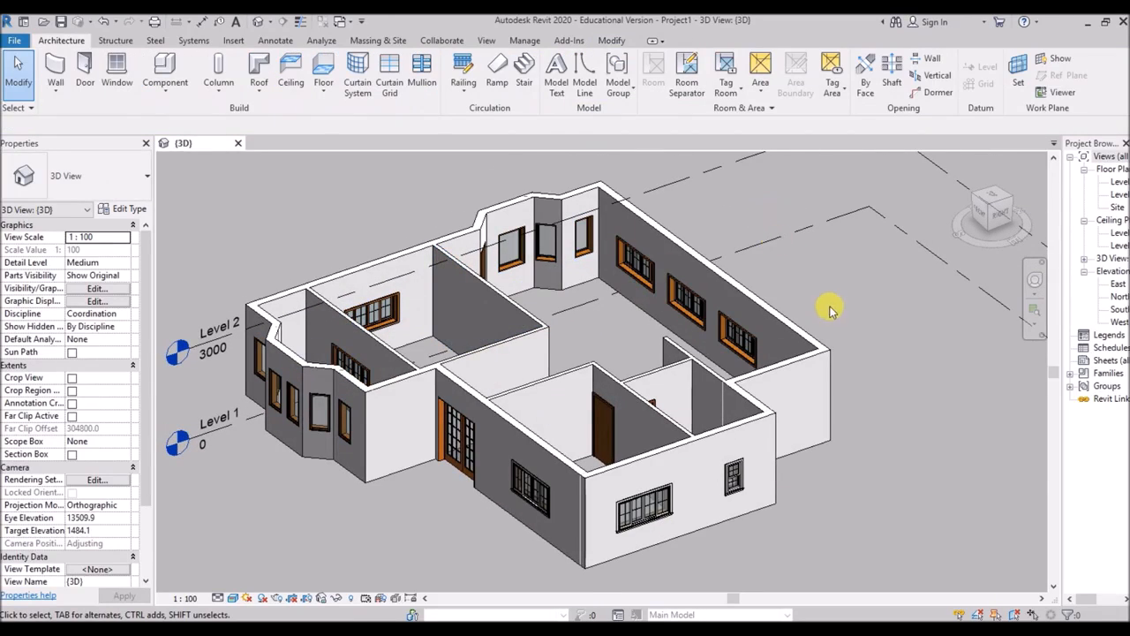
pyautogui.keyDown('shift'); pyautogui.moveTo(813, 297); pyautogui.dragTo(517, 323, button='middle'); pyautogui.keyUp('shift')
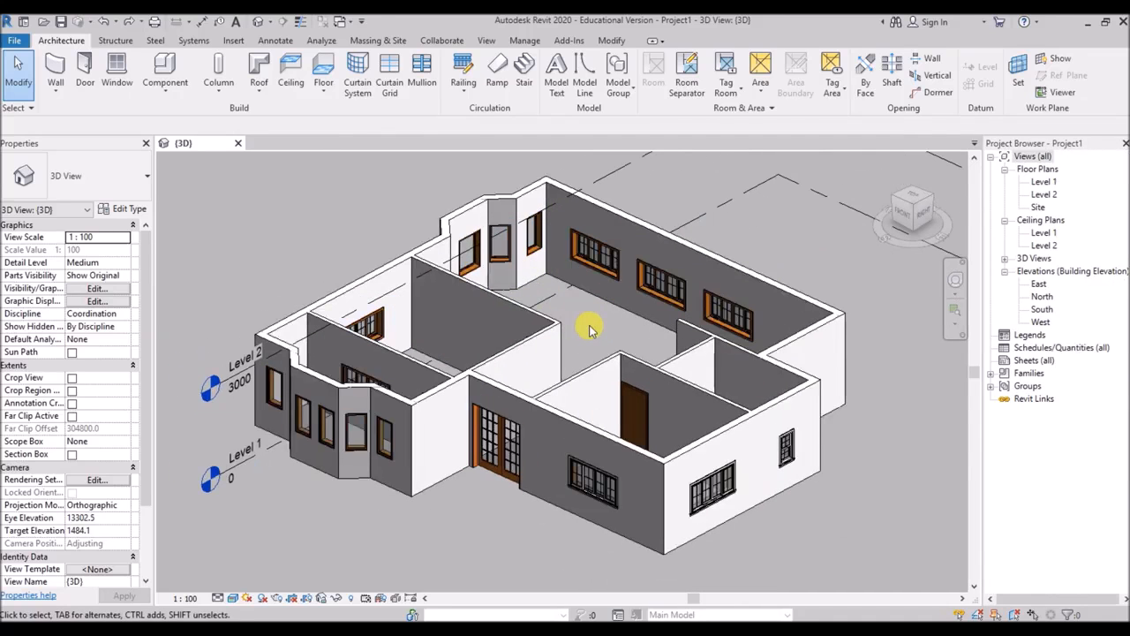
# Open the Level 1 floor plan, start placing a component and check which component types are already loaded
pyautogui.doubleClick(1042, 183)
pyautogui.scroll(5, 499, 406)
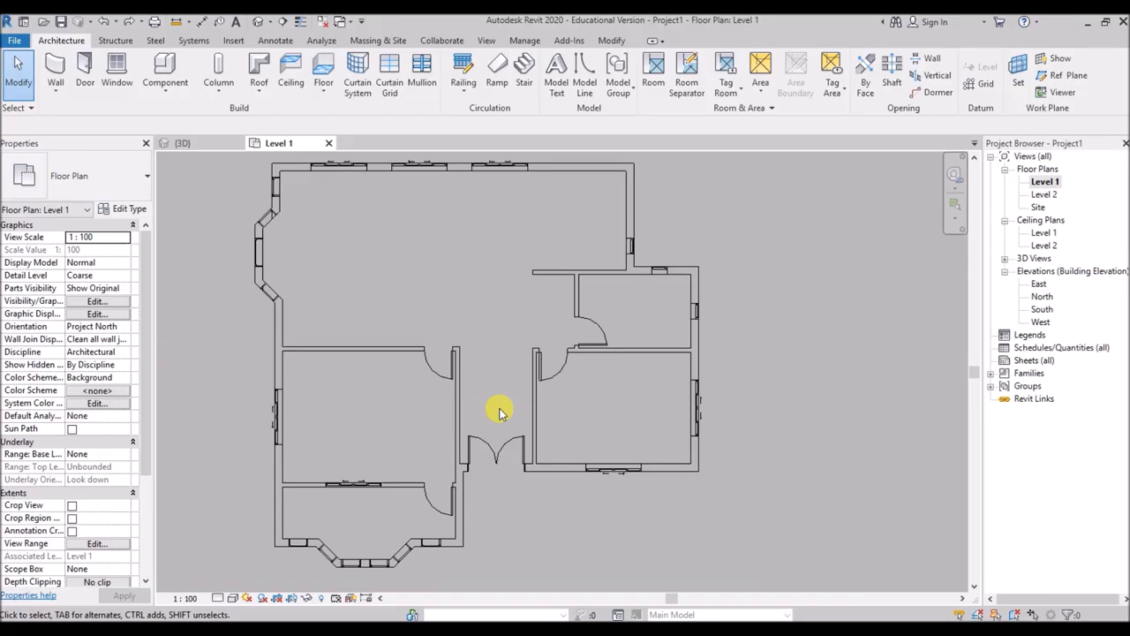
pyautogui.click(165, 68)
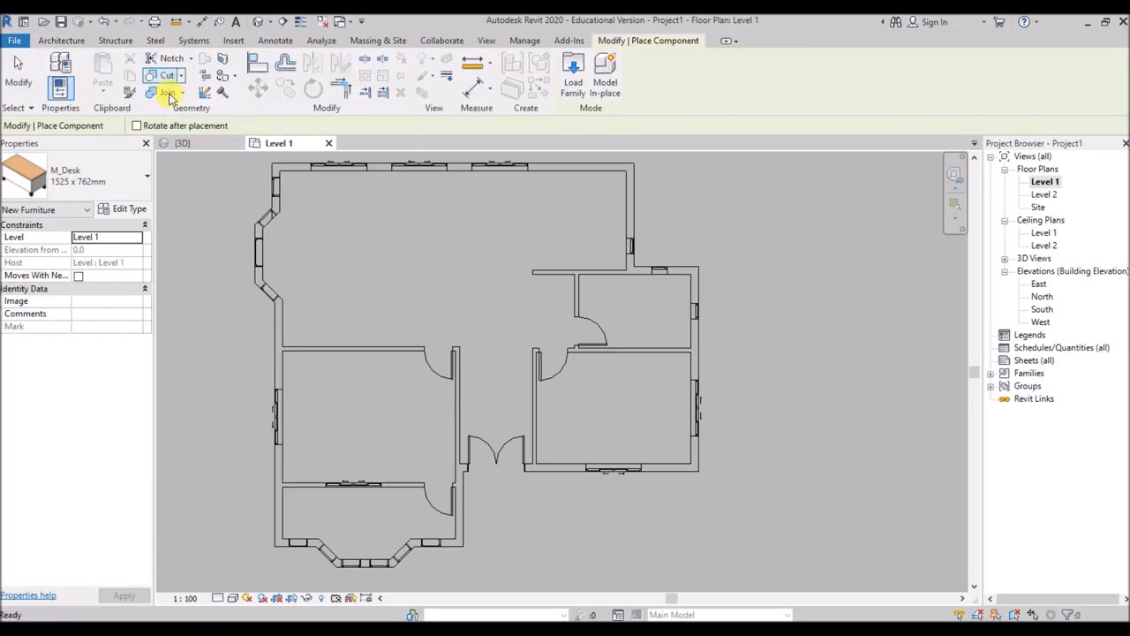
pyautogui.click(130, 182)
pyautogui.scroll(-6, 126, 391)
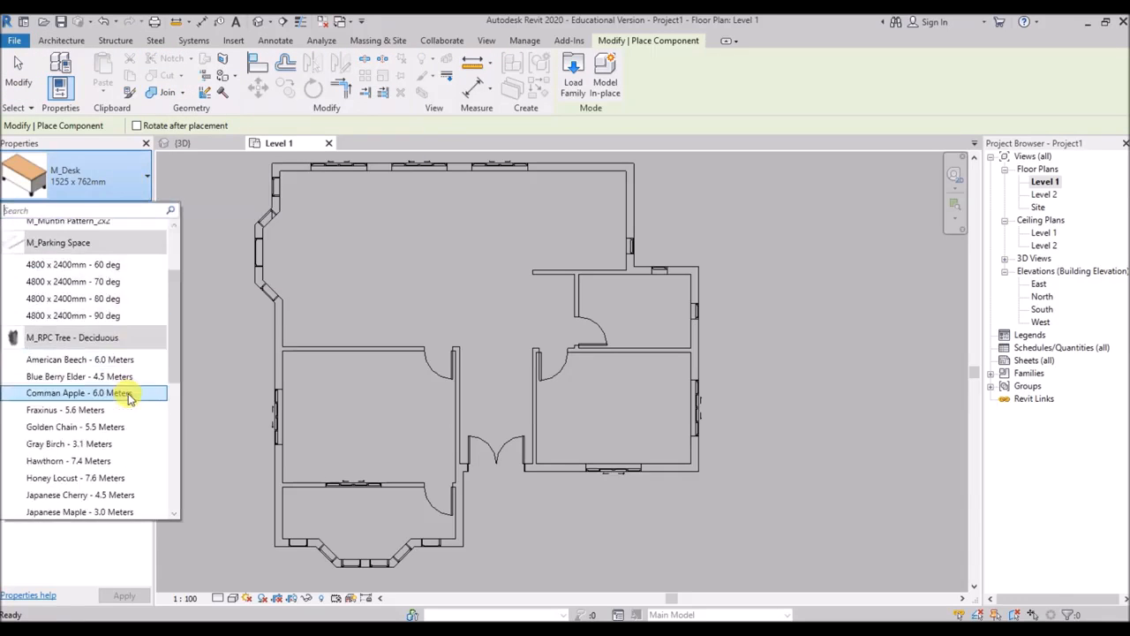
pyautogui.scroll(-3, 126, 400)
pyautogui.scroll(8, 126, 400)
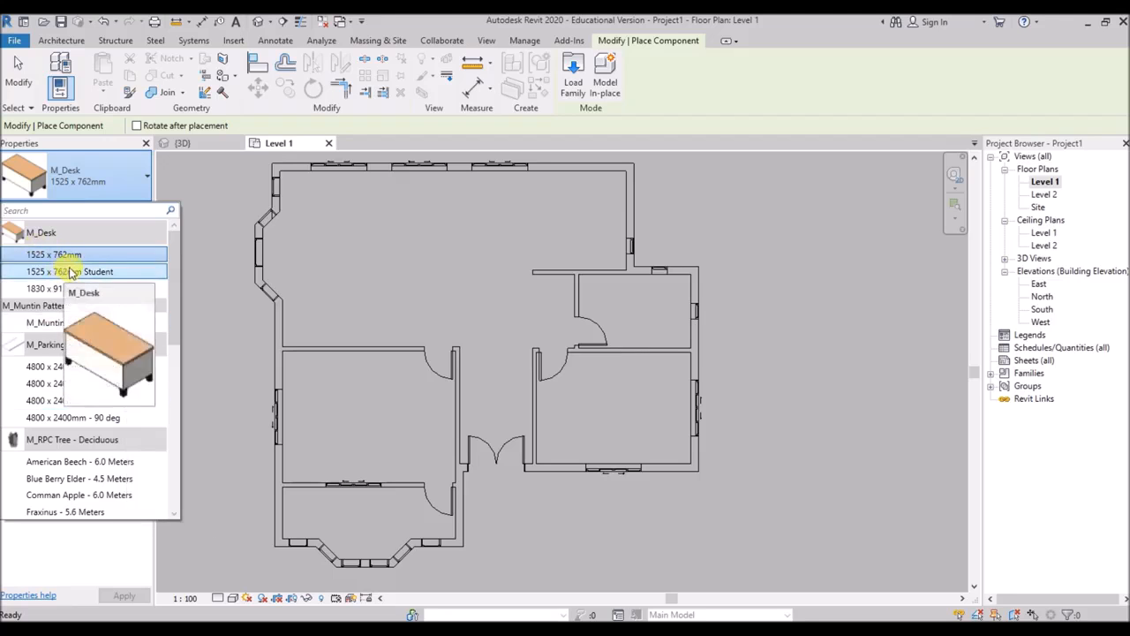
# Load the M_TV - Flat Screen and M_TV Stand families from the Furniture library folder
pyautogui.click(574, 85)
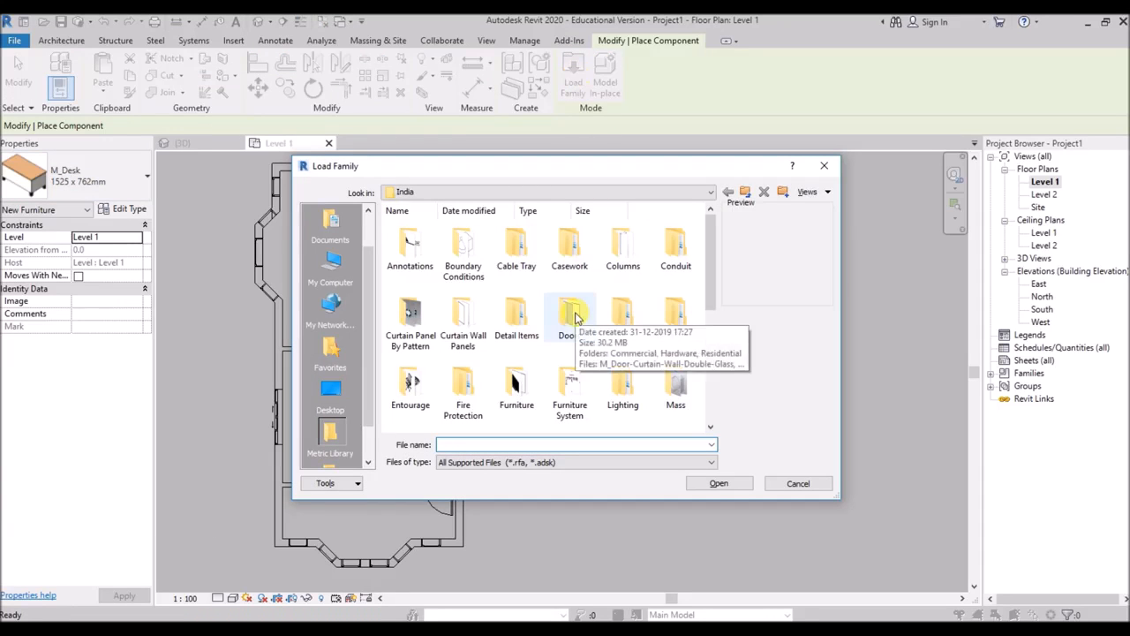
pyautogui.doubleClick(519, 387)
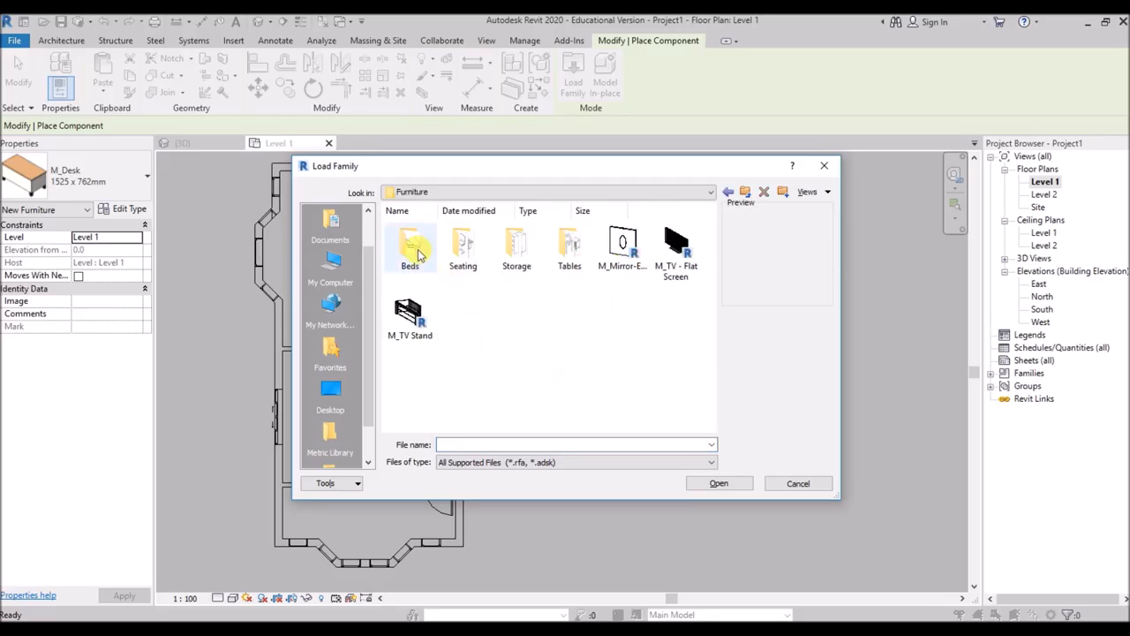
pyautogui.click(692, 265)
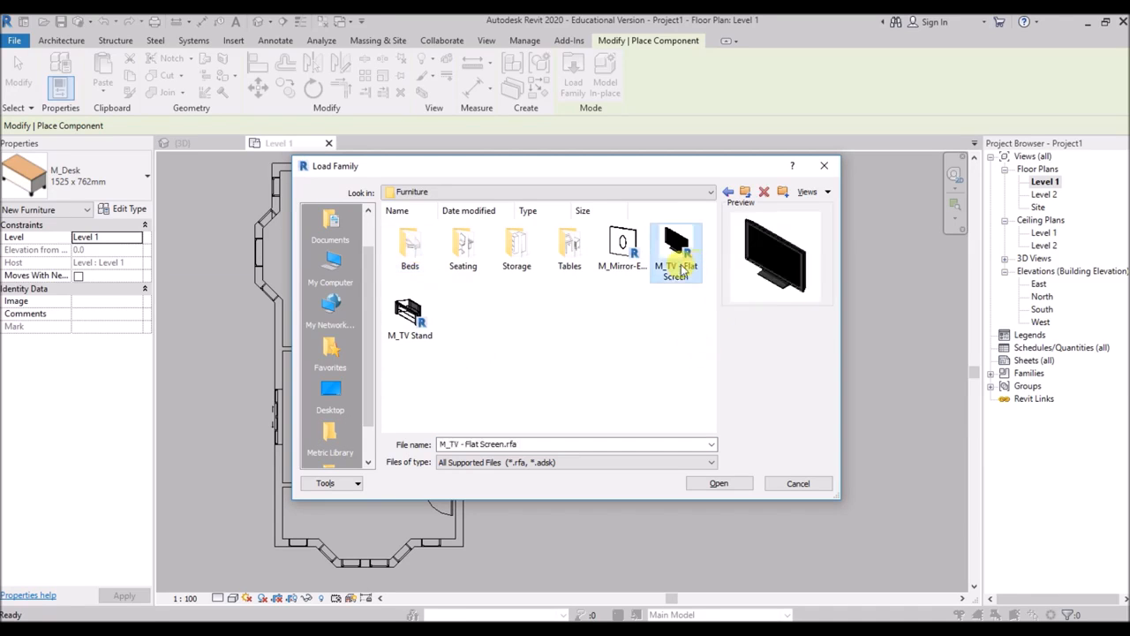
pyautogui.click(411, 329)
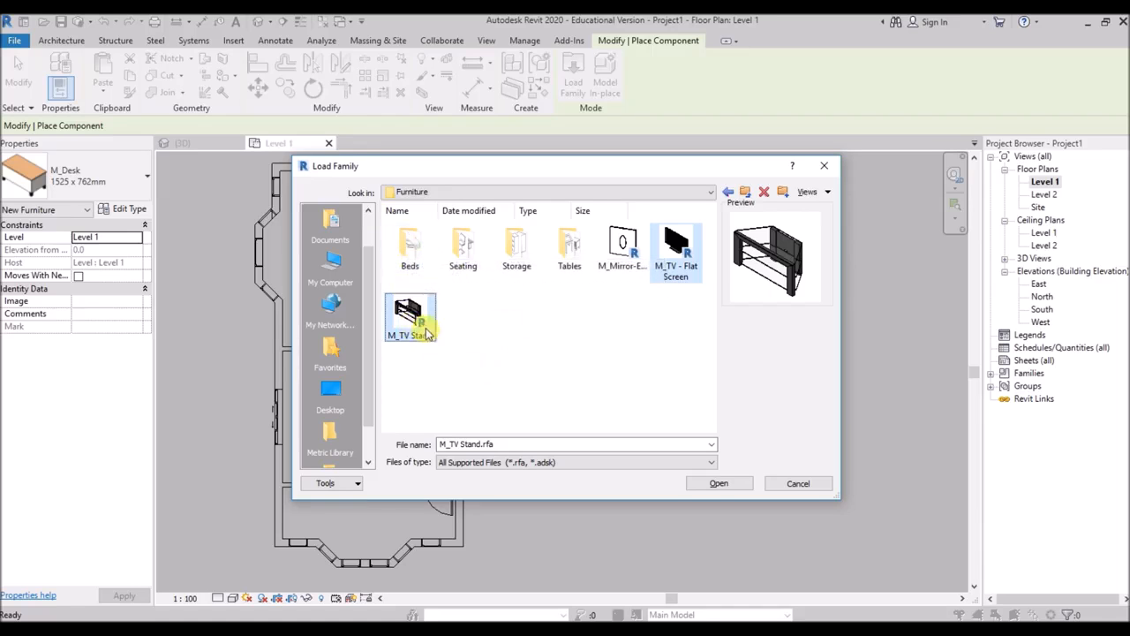
pyautogui.click(721, 483)
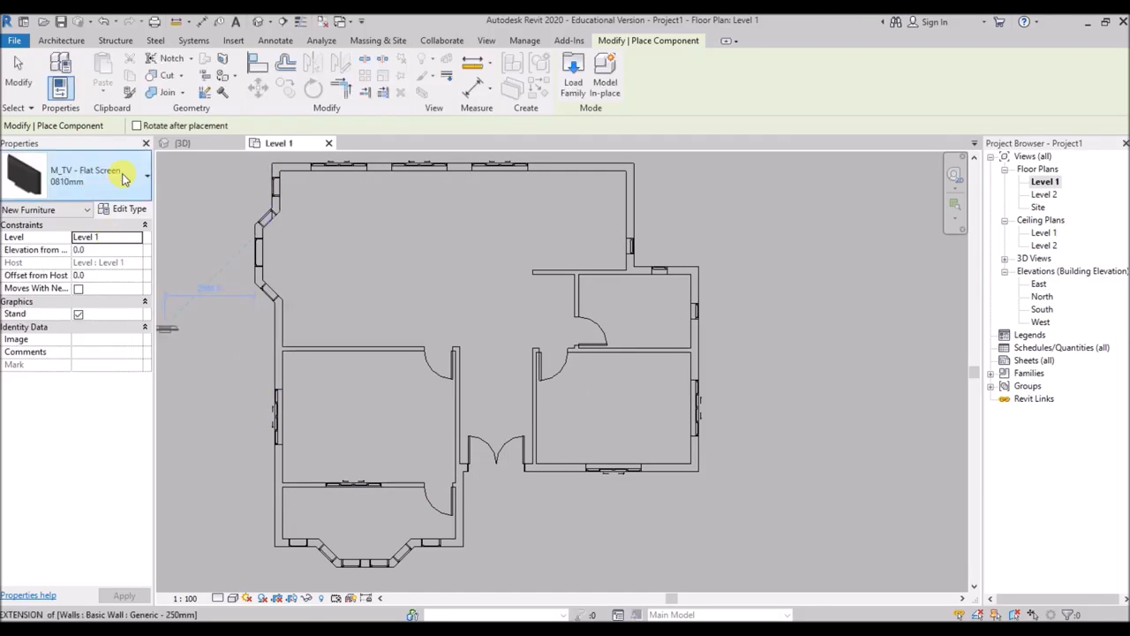
# Load the M_Bed-Box family from the Beds folder of the furniture library
pyautogui.click(573, 77)
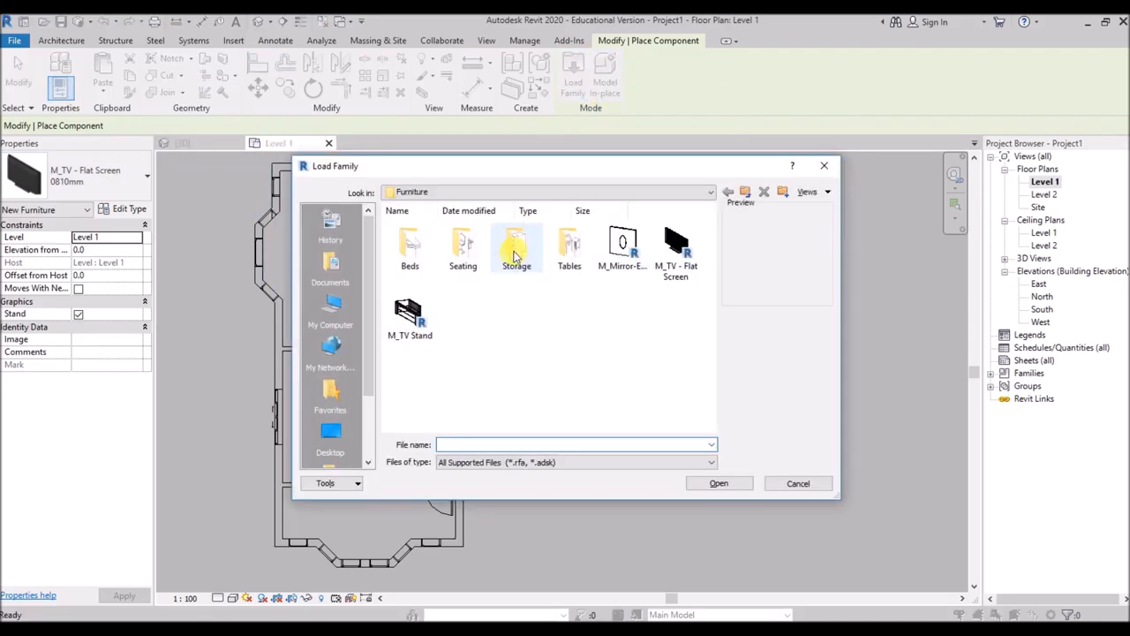
pyautogui.doubleClick(409, 256)
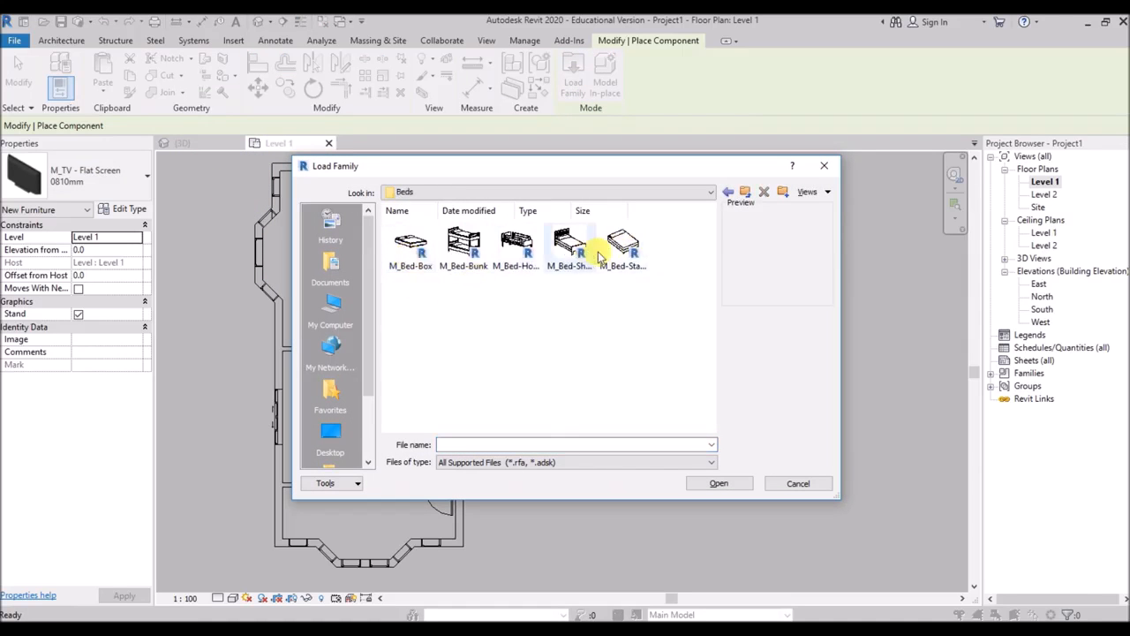
pyautogui.click(415, 249)
pyautogui.click(622, 246)
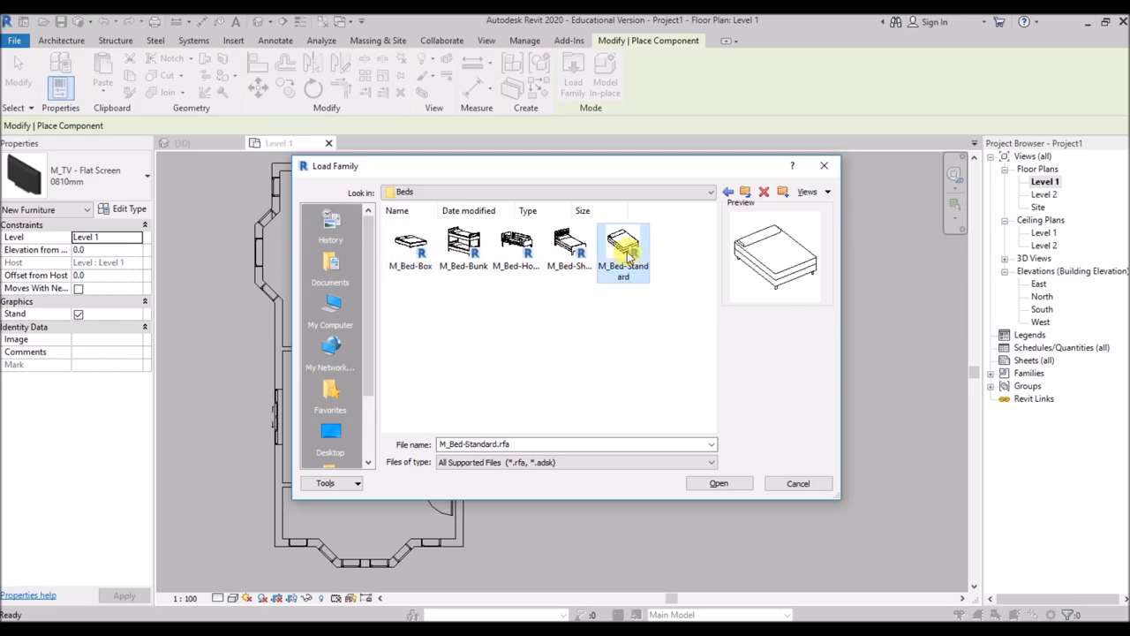
pyautogui.click(399, 249)
pyautogui.click(717, 485)
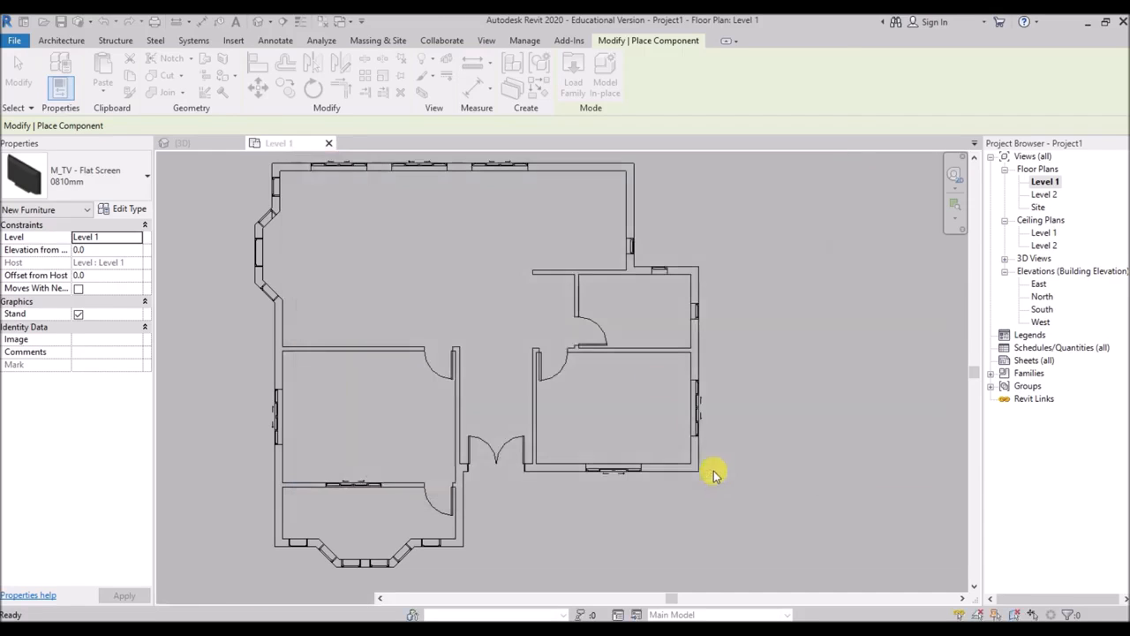
# Load the M_Sofa-Corbu and M_Chair-Corbu families from the Seating folder of the furniture library
pyautogui.click(570, 75)
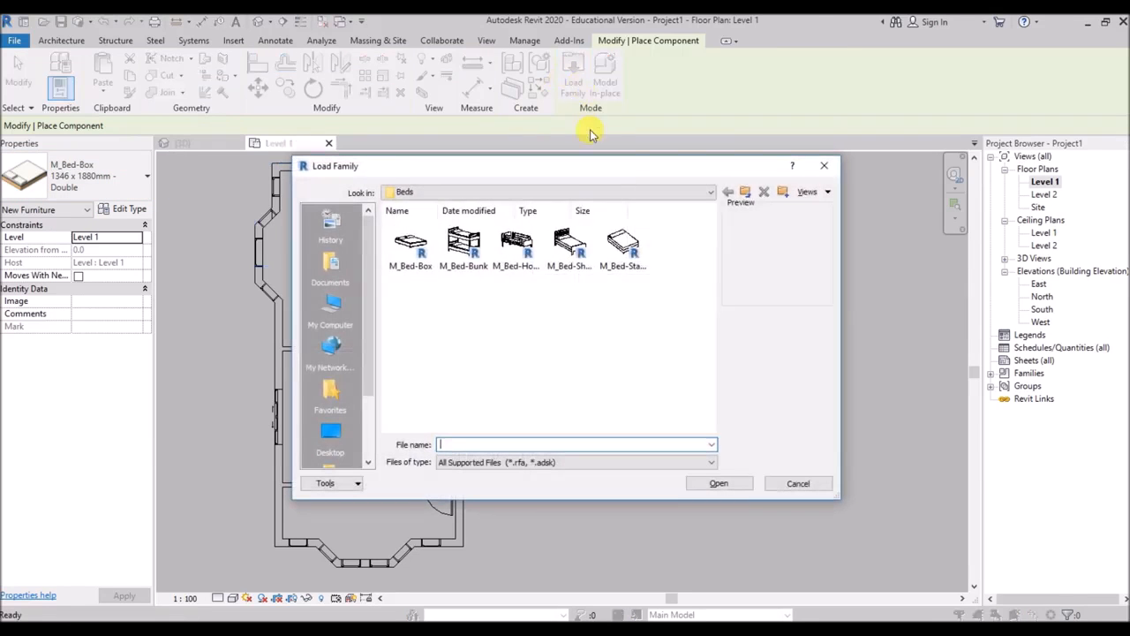
pyautogui.click(720, 194)
pyautogui.doubleClick(473, 263)
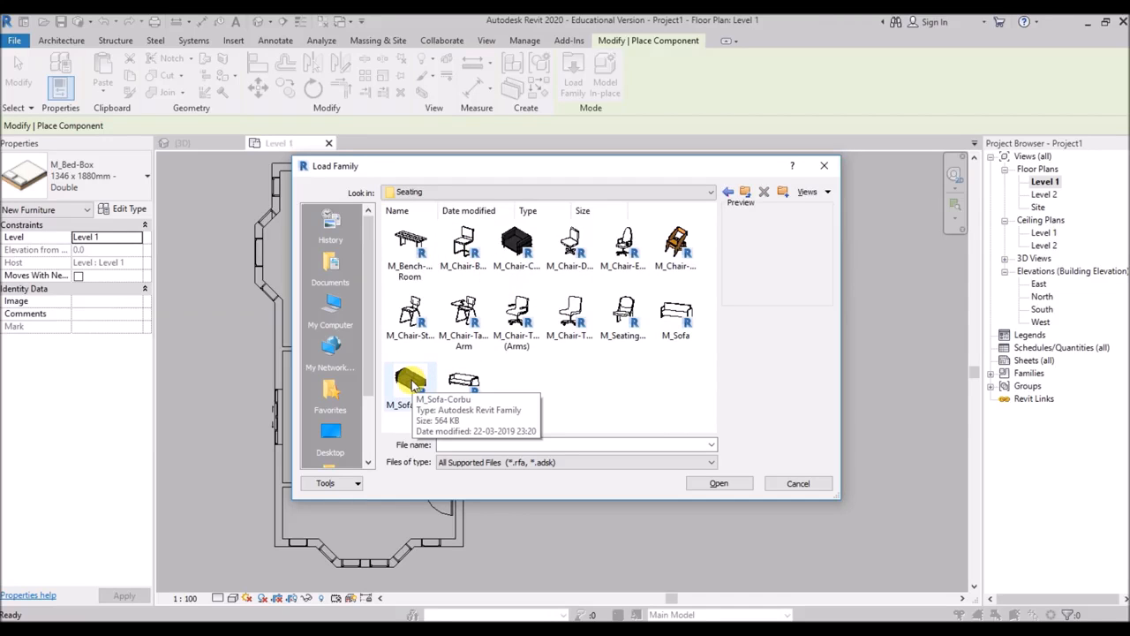
pyautogui.click(676, 316)
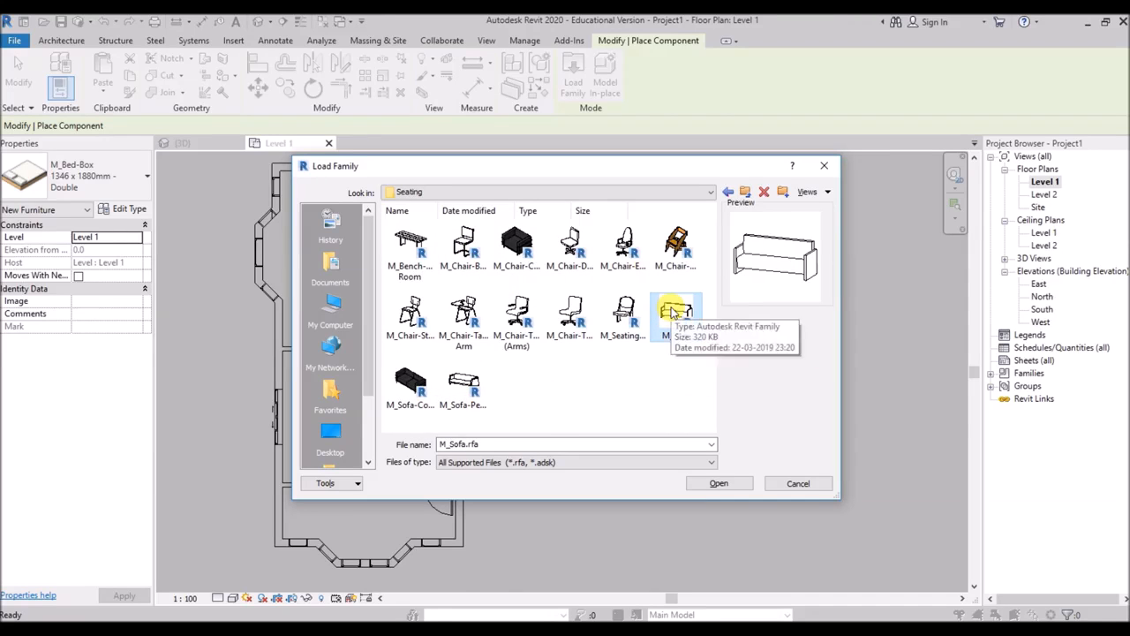
pyautogui.click(413, 386)
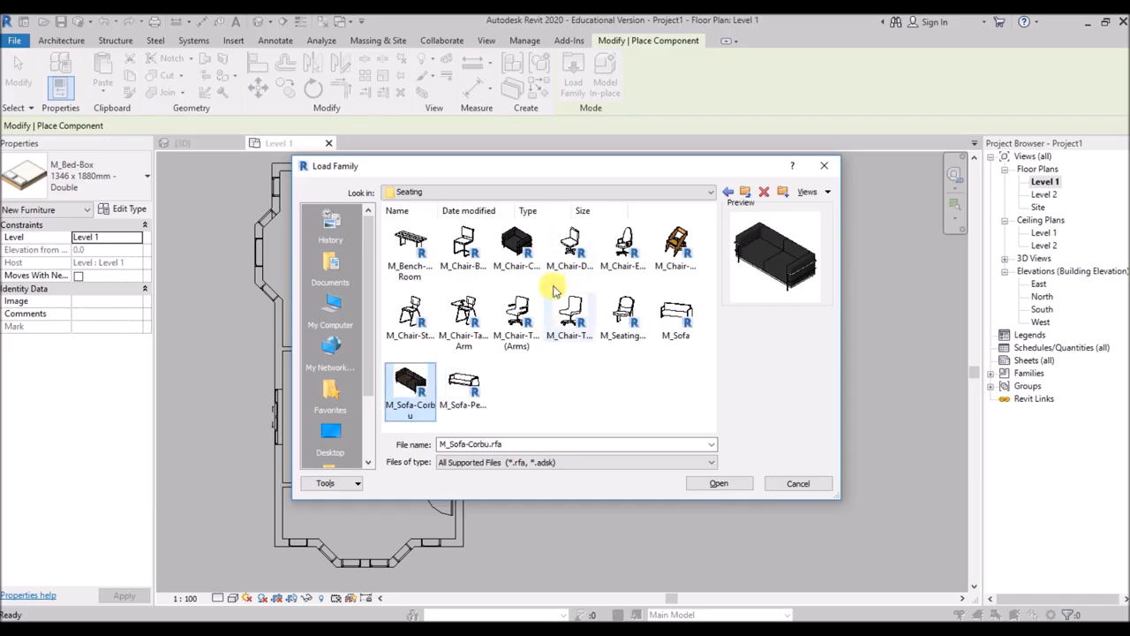
pyautogui.click(518, 244)
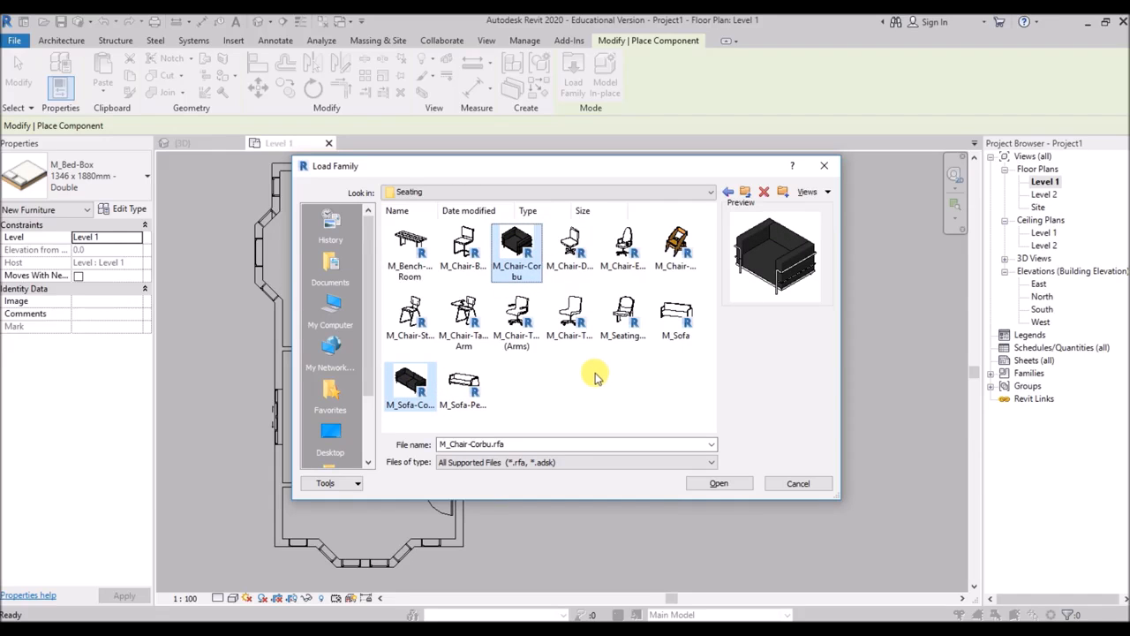
pyautogui.click(719, 484)
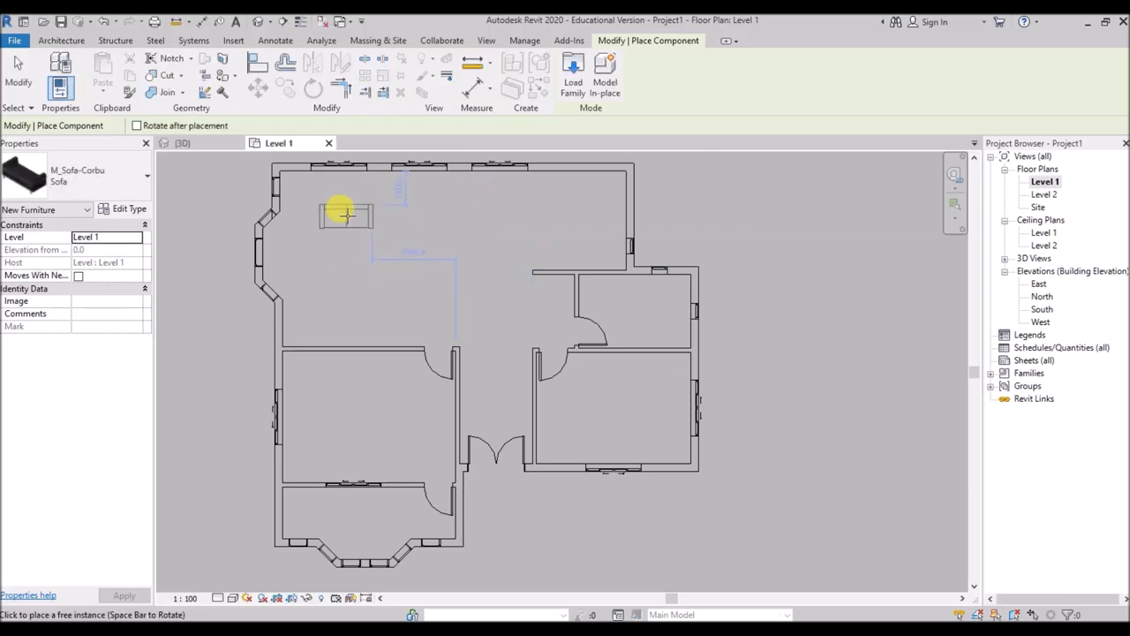
# Place a horizontal M_Sofa-Corbu facing into the large room, about 750 mm from its lower wall and 1970 mm from the bay window
pyautogui.scroll(2, 340, 212)
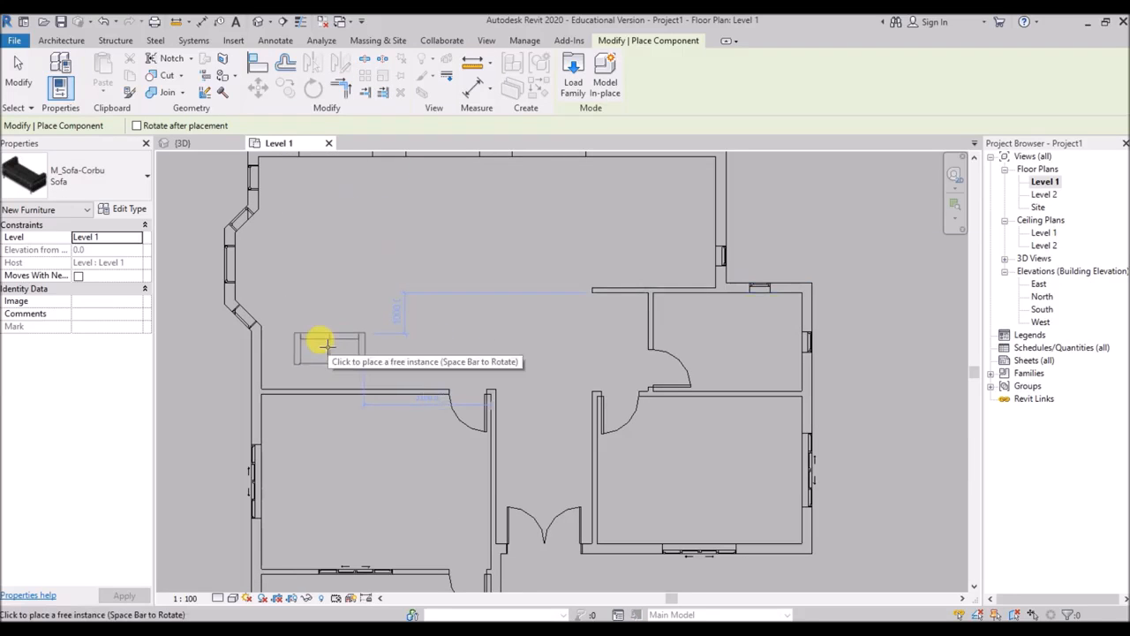
pyautogui.press('space')
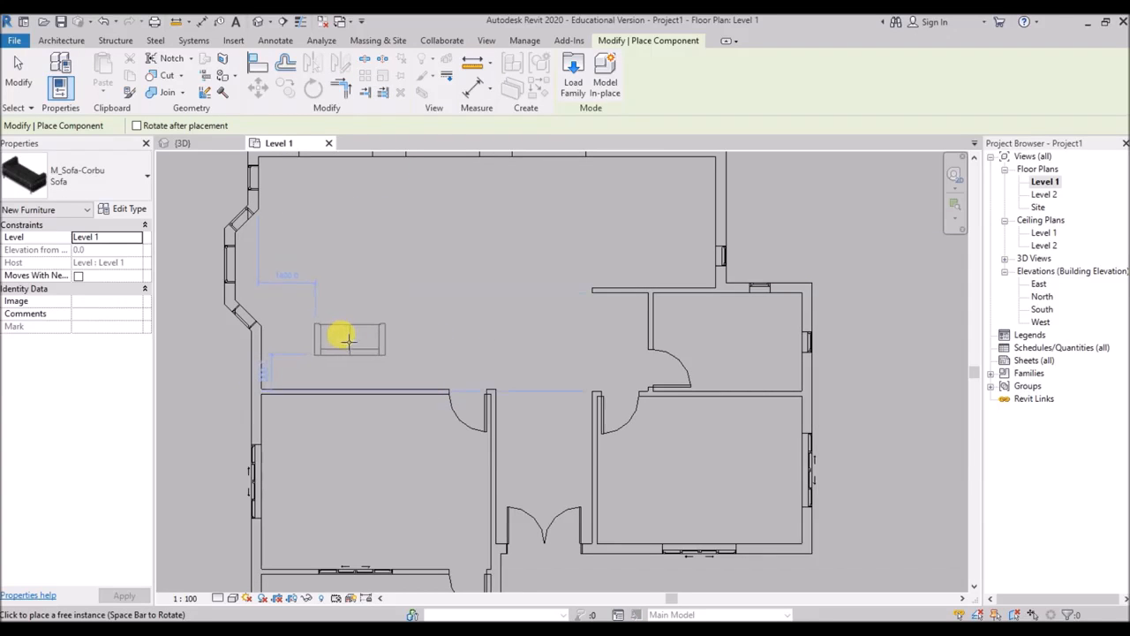
pyautogui.click(349, 343)
# Place two vertical M_Sofa-Corbu instances facing each other, one beside the bay window and one across from it in the large room
pyautogui.press('space')
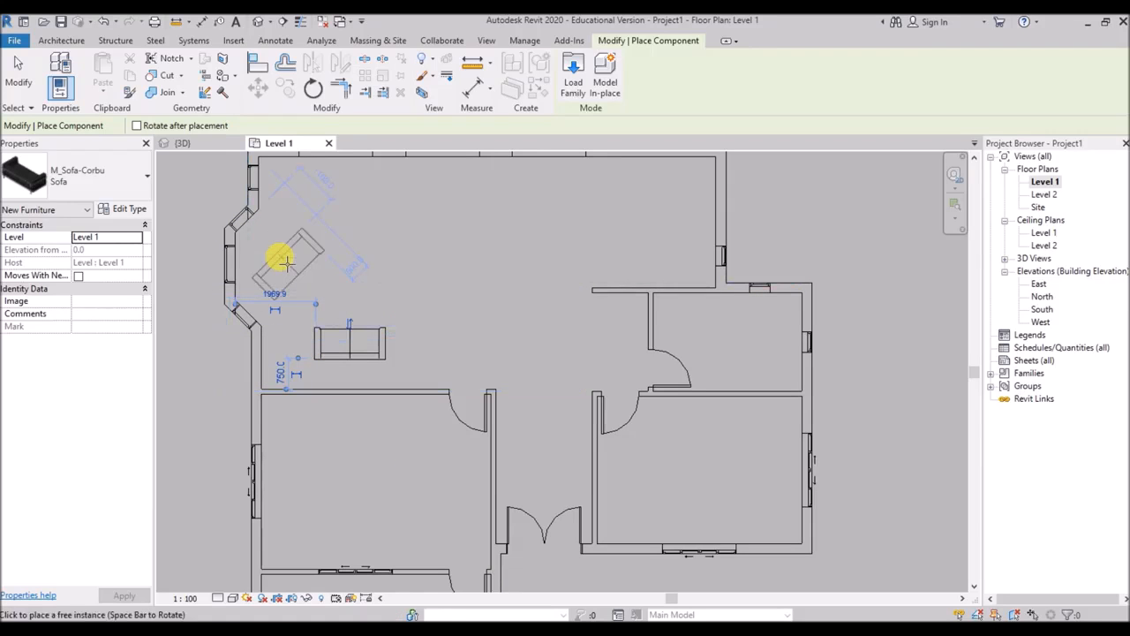
pyautogui.scroll(1, 284, 267)
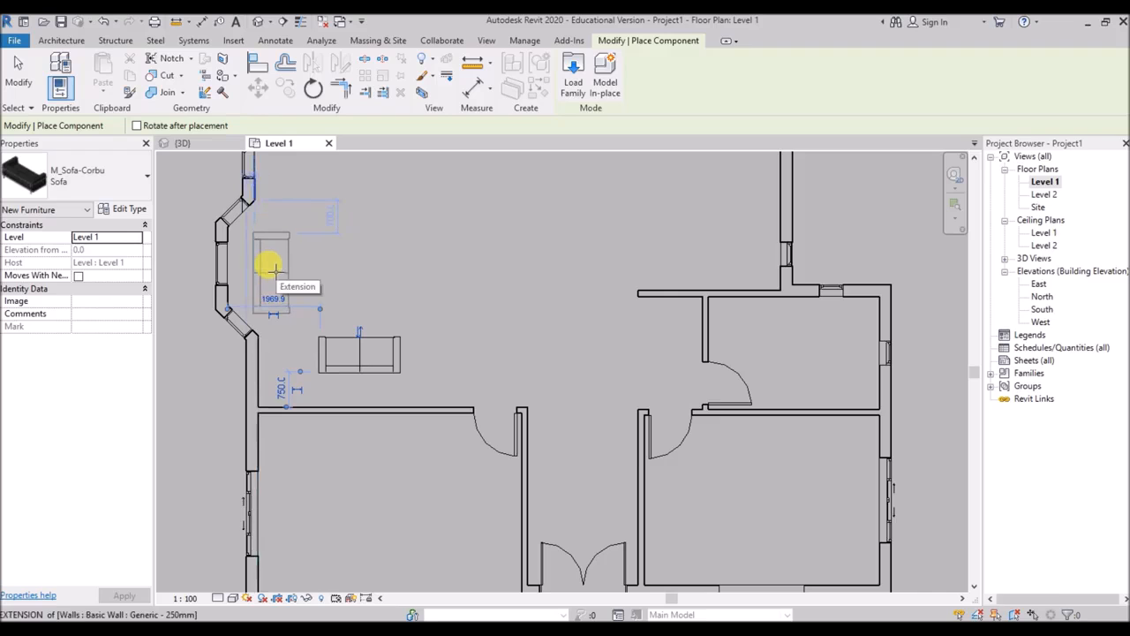
pyautogui.click(271, 265)
pyautogui.scroll(-3, 383, 283)
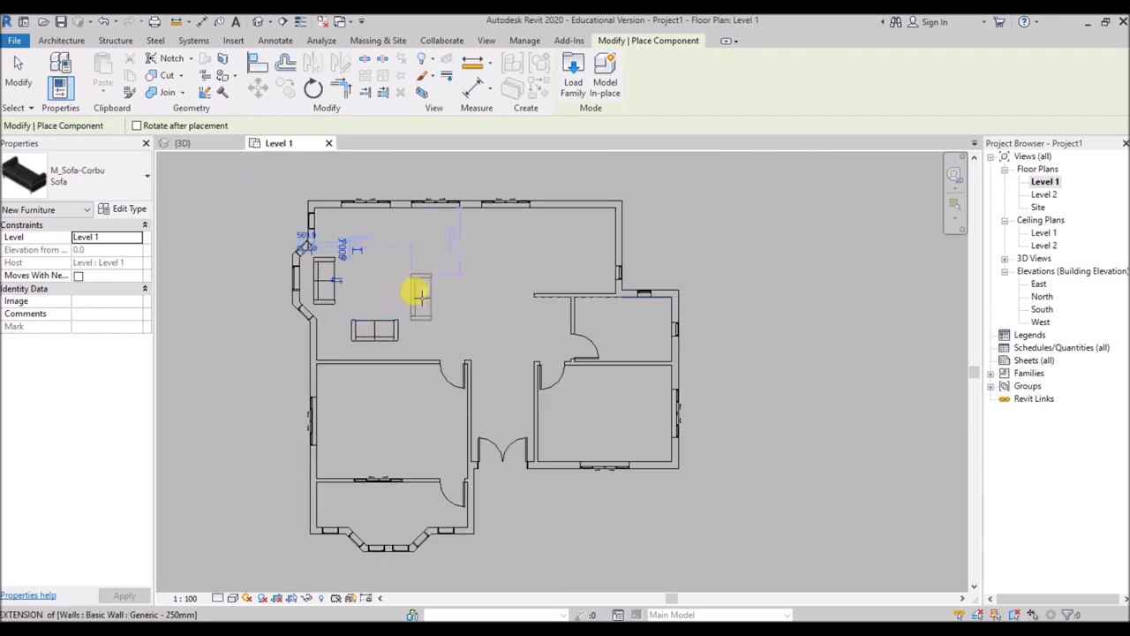
pyautogui.press('space')
pyautogui.click(411, 275)
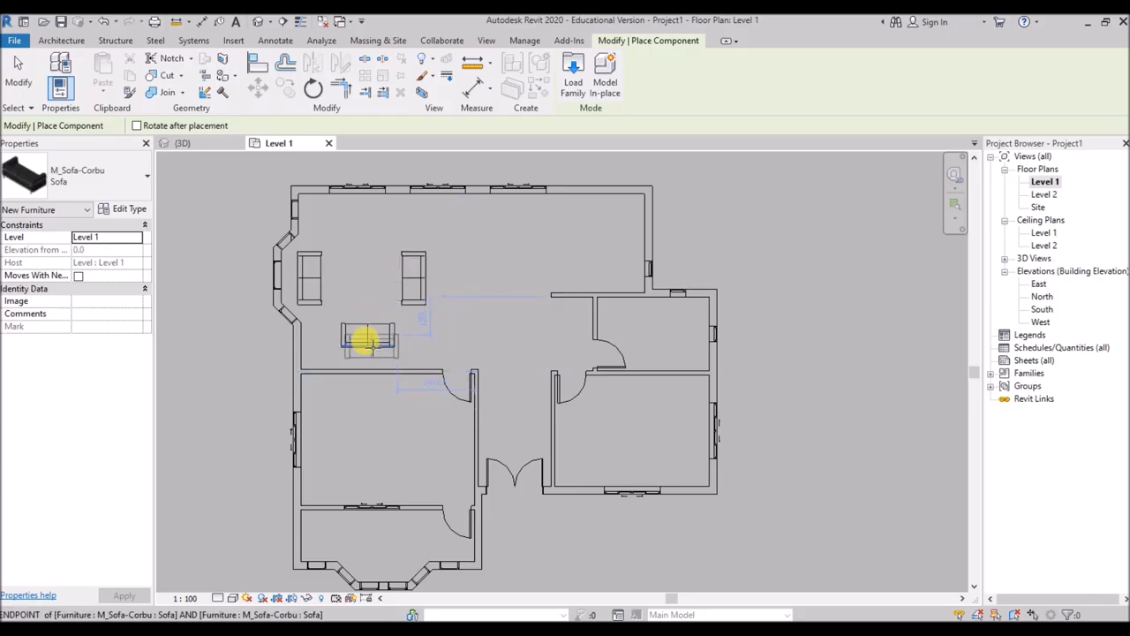
# Shift the horizontal M_Sofa-Corbu in the large room slightly toward the bay window, between the two vertical sofas
pyautogui.press('Escape')
pyautogui.press('Escape')
pyautogui.click(366, 339)
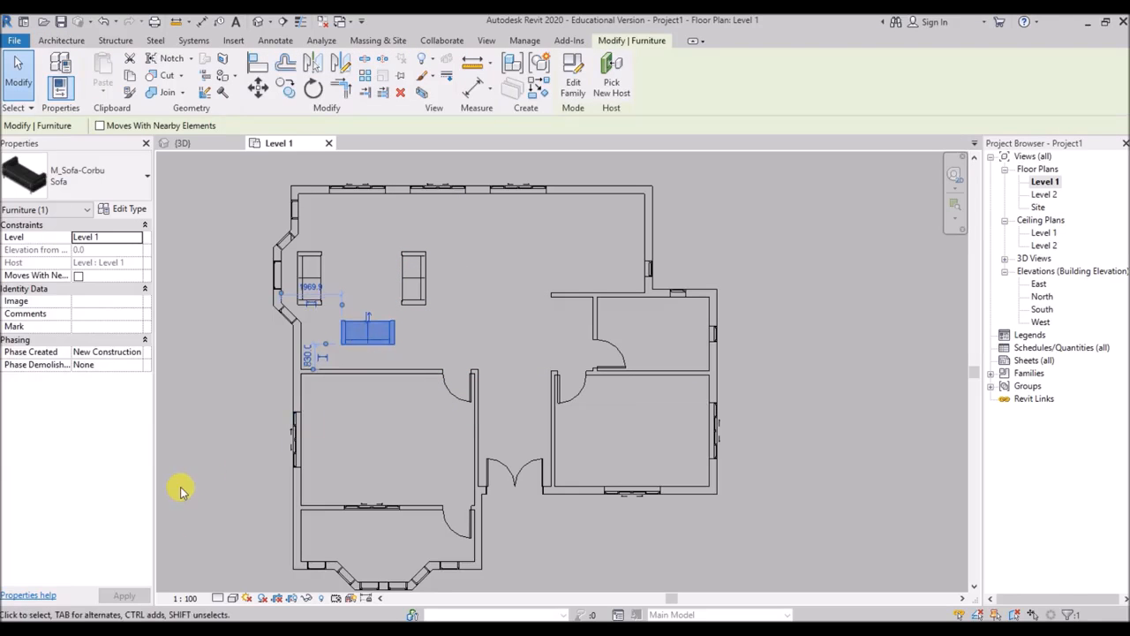
pyautogui.click(174, 551)
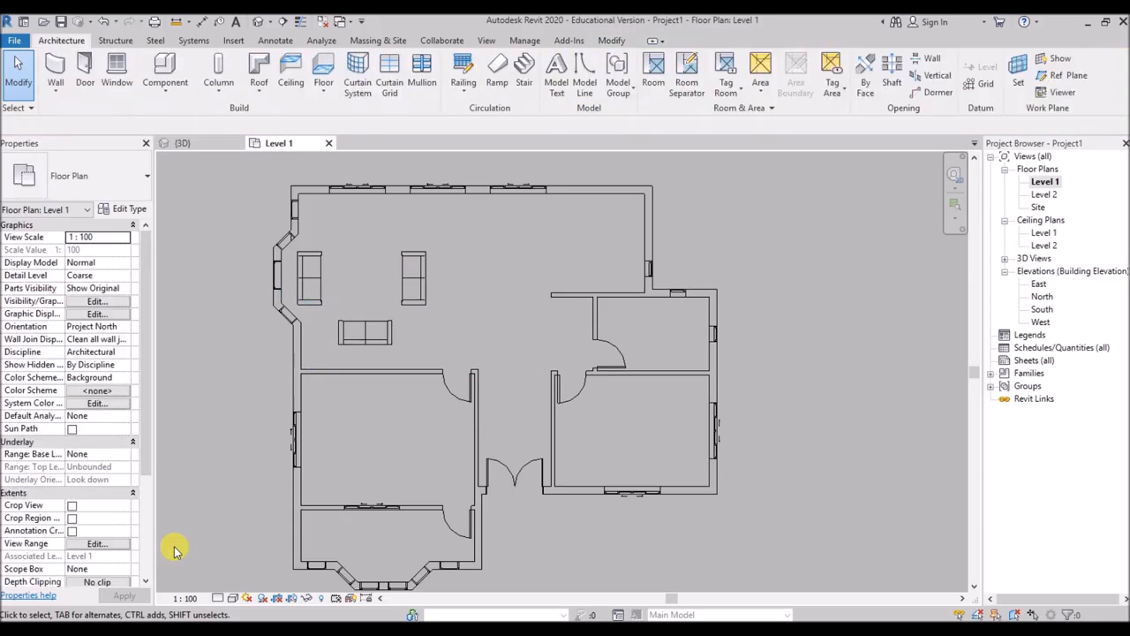
# Place an M_Bed-Box 1525 x 2007mm - Queen in the bedroom right of the entrance, headboard against the lower wall's window, about 1770 mm from the left wall
pyautogui.click(165, 71)
pyautogui.click(97, 176)
pyautogui.scroll(5, 106, 287)
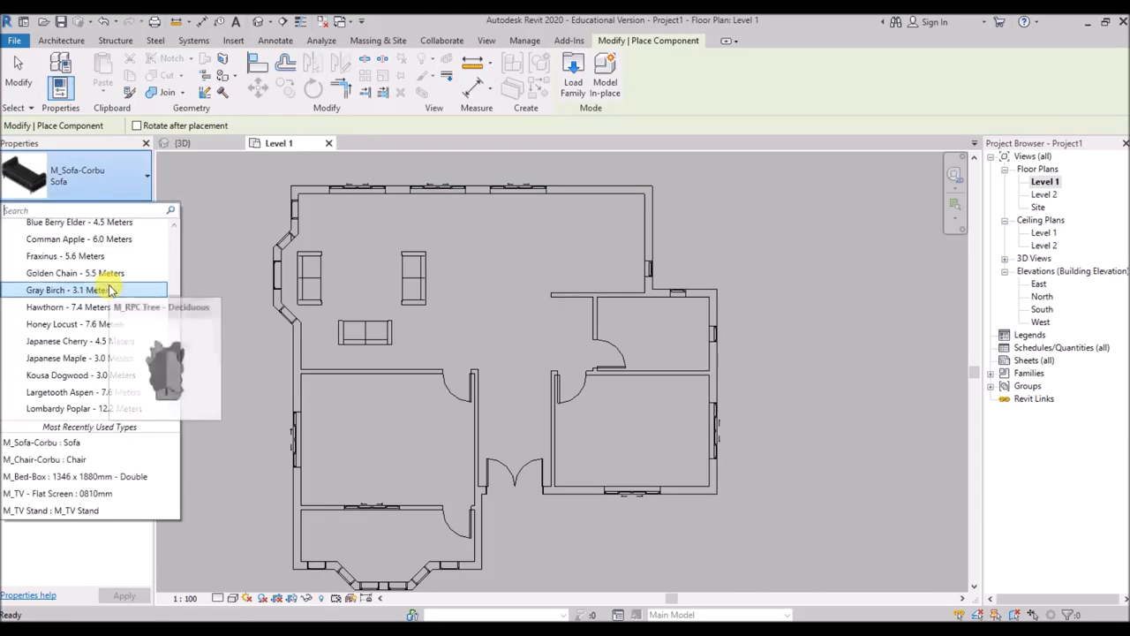
pyautogui.scroll(3, 133, 288)
pyautogui.scroll(5, 174, 287)
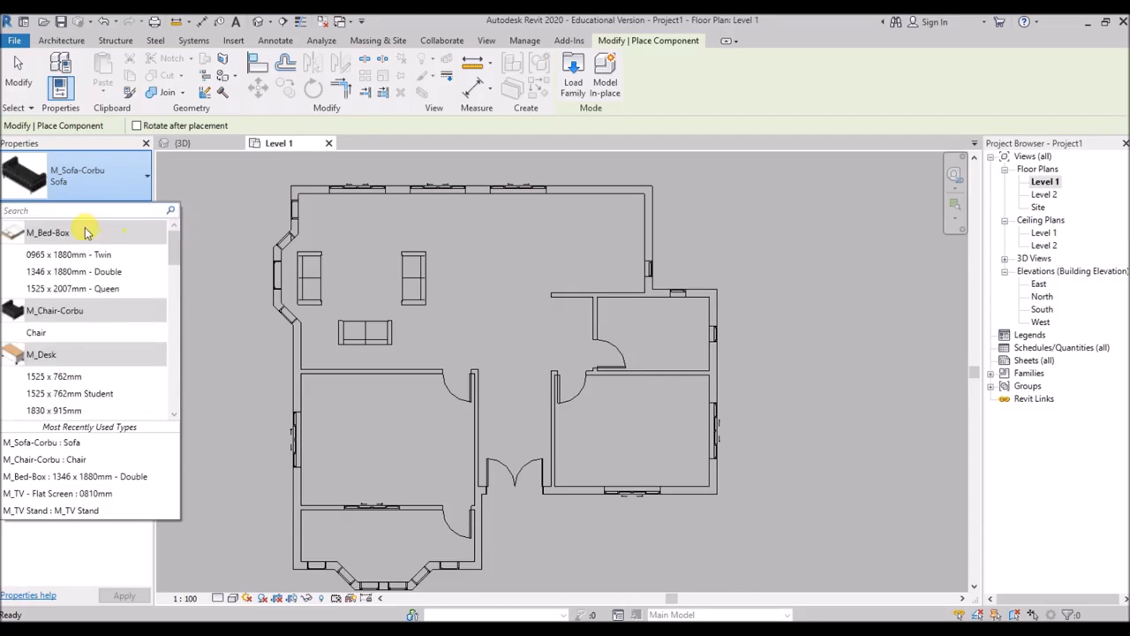
pyautogui.click(76, 285)
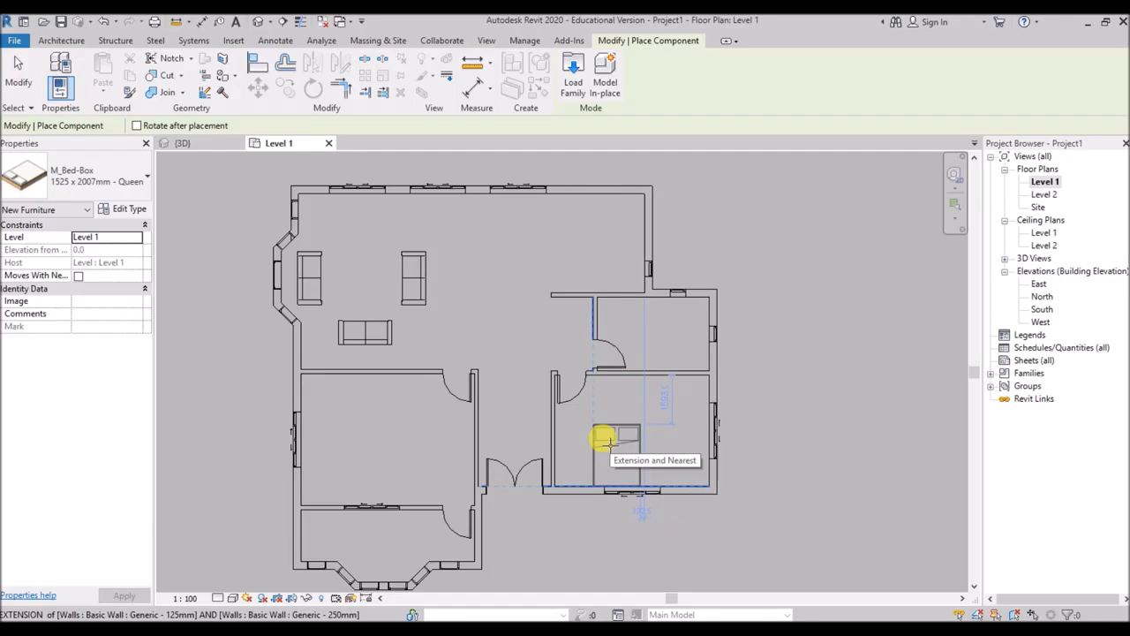
pyautogui.press('space')
pyautogui.press('space')
pyautogui.scroll(3, 601, 424)
pyautogui.click(649, 468)
# Place a second queen M_Bed-Box in the bedroom left of the entrance, headboard against the window in its lower wall
pyautogui.scroll(-4, 618, 370)
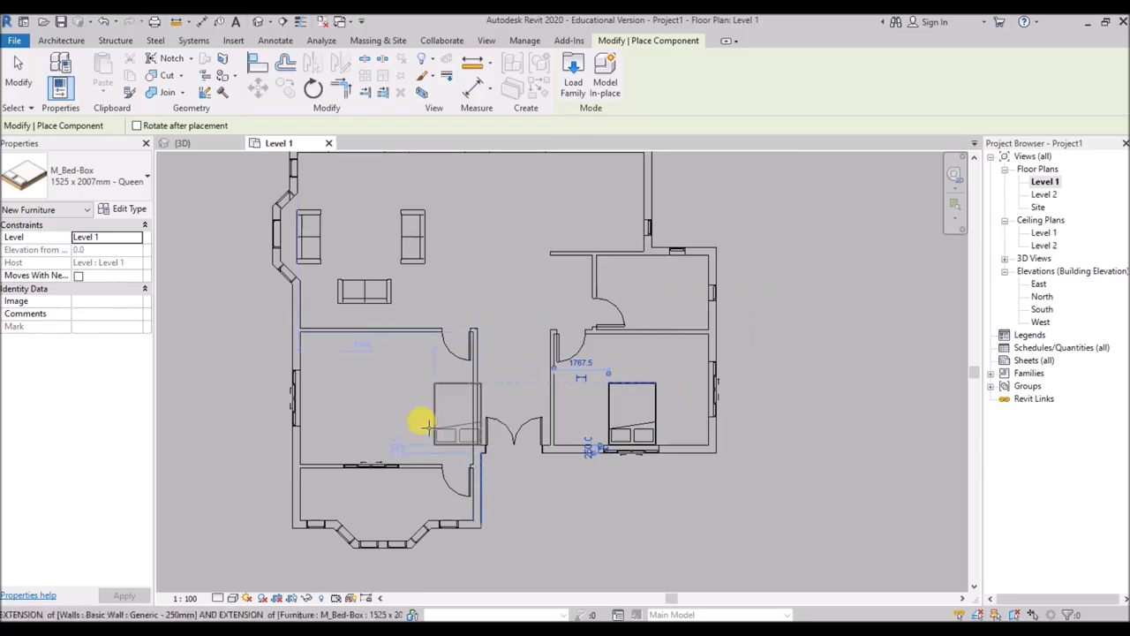
pyautogui.scroll(3, 423, 468)
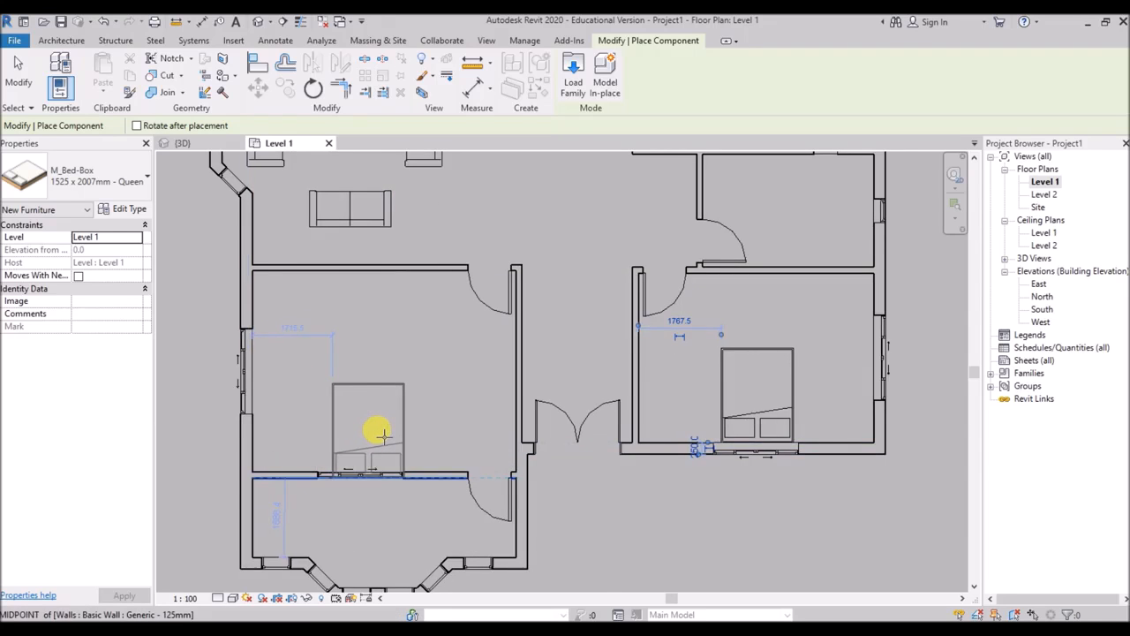
pyautogui.scroll(2, 371, 433)
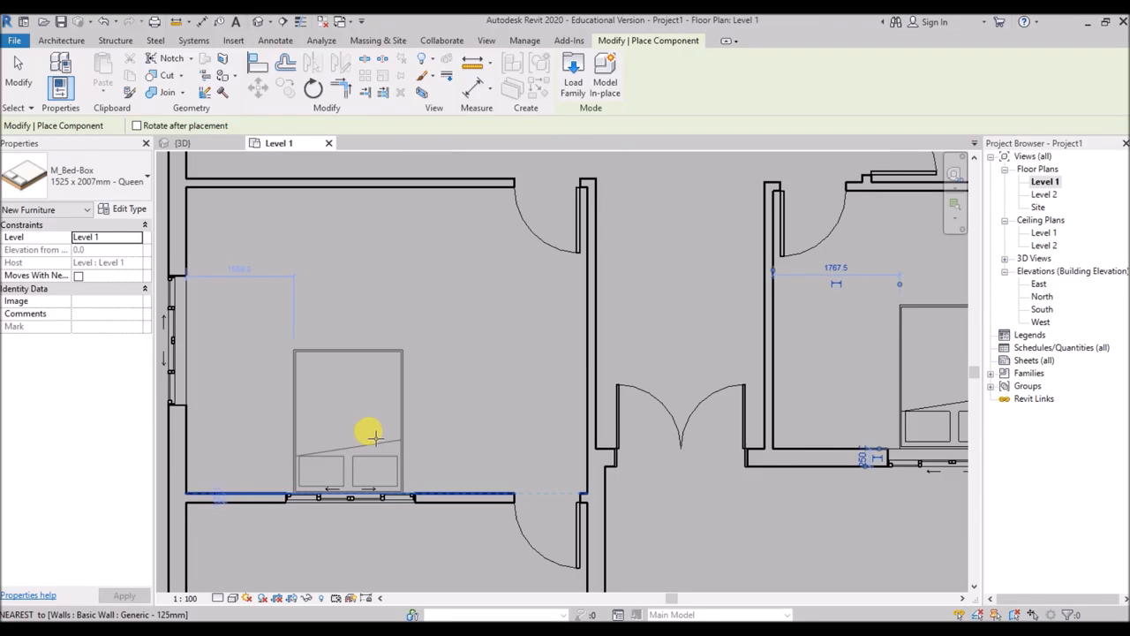
pyautogui.click(371, 432)
pyautogui.scroll(-3, 372, 431)
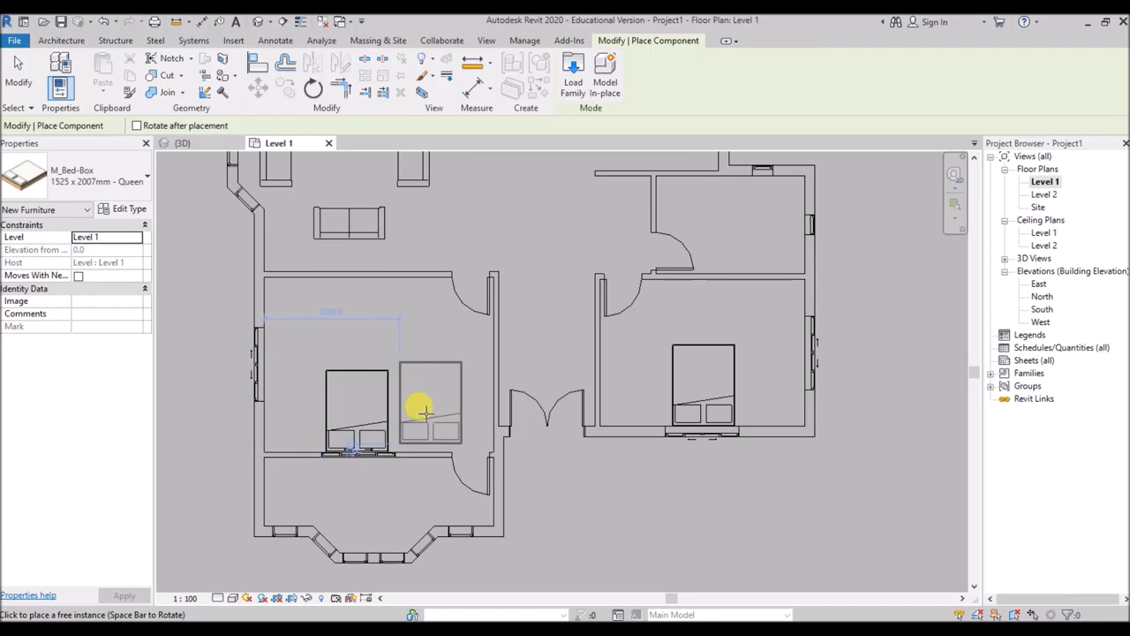
# Place two M_Chair-Corbu chairs side by side along the upper wall of the lower bay room, about 4300 and 2700 mm from its right wall
pyautogui.scroll(-2, 424, 411)
pyautogui.click(144, 177)
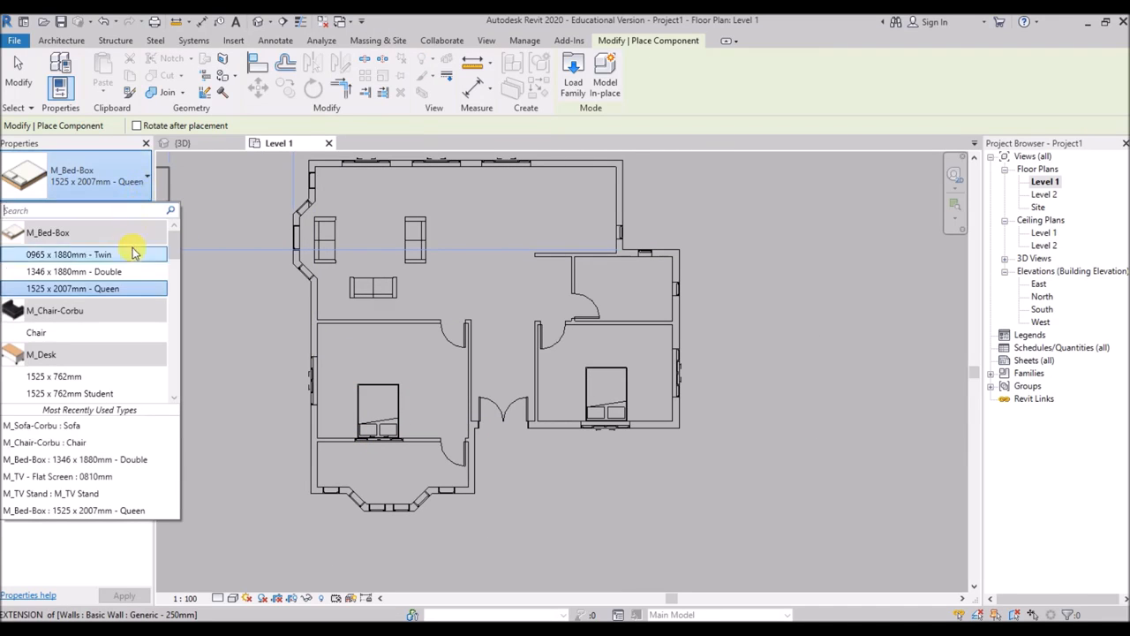
pyautogui.scroll(1, 351, 472)
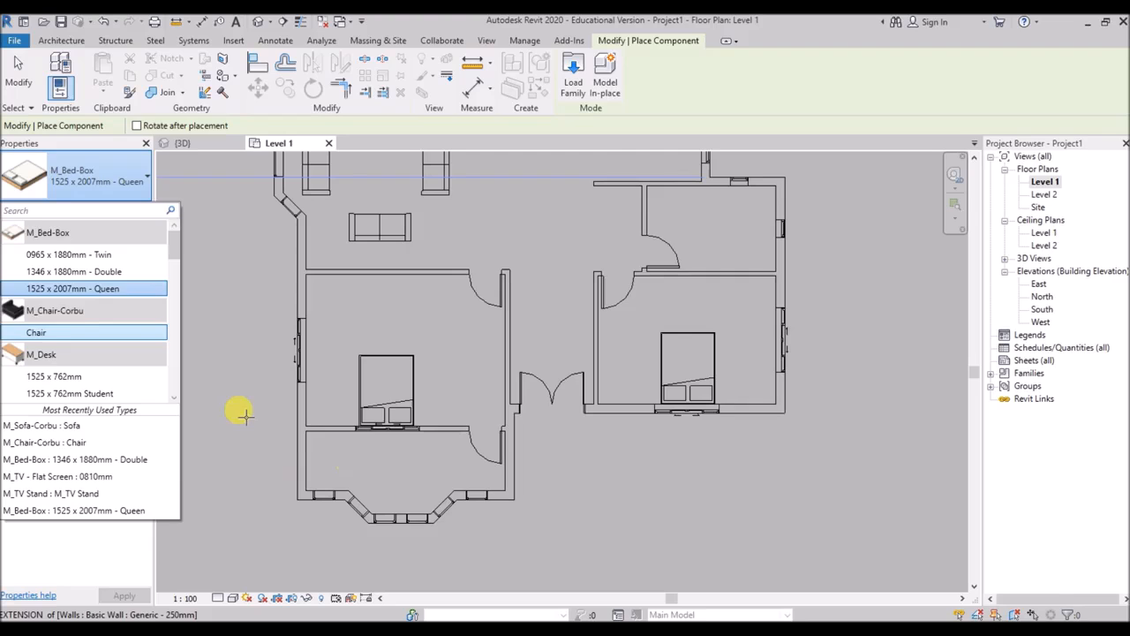
pyautogui.click(53, 333)
pyautogui.scroll(1, 369, 463)
pyautogui.click(313, 439)
pyautogui.scroll(1, 396, 444)
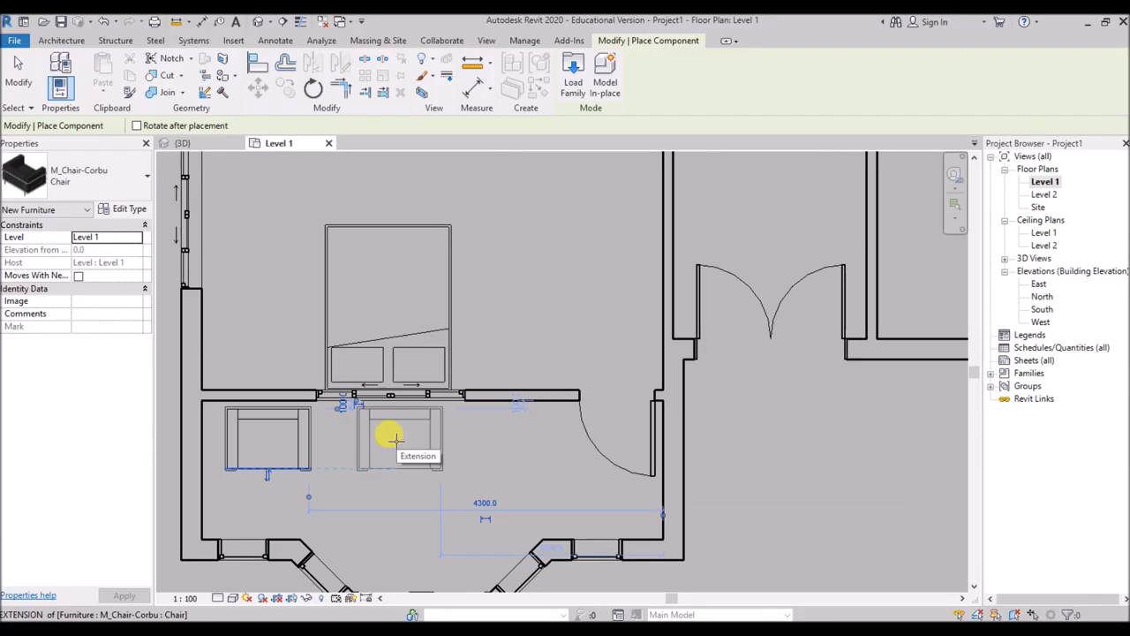
pyautogui.click(397, 439)
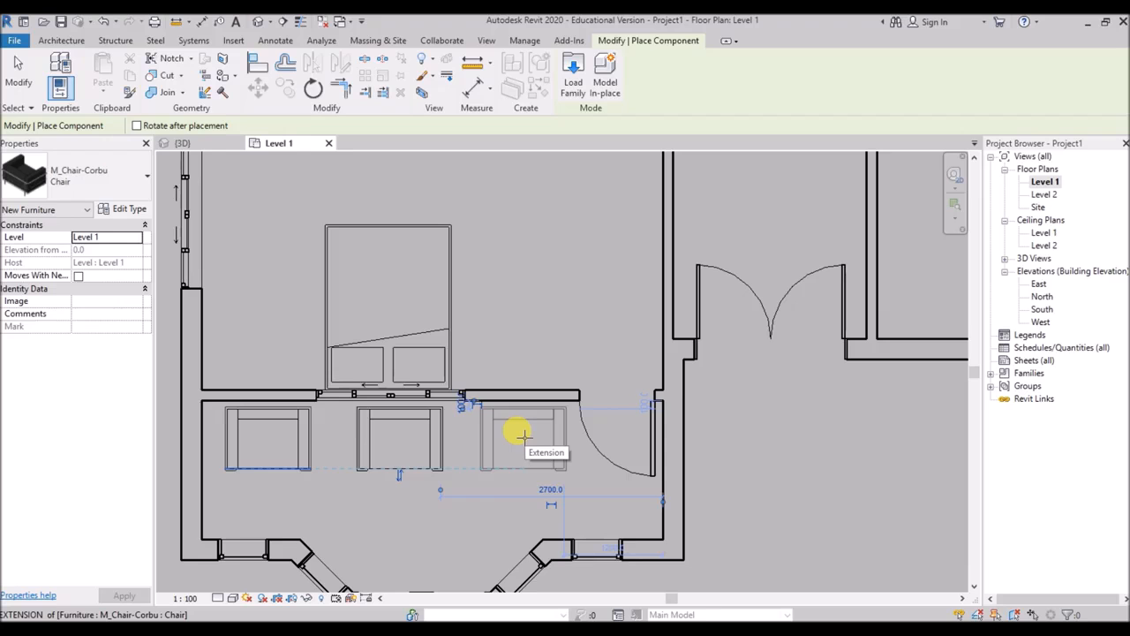
# Place an M_TV Stand against the large room's upper wall, centred under the leftmost window and facing the sofas
pyautogui.click(145, 174)
pyautogui.scroll(-5, 109, 292)
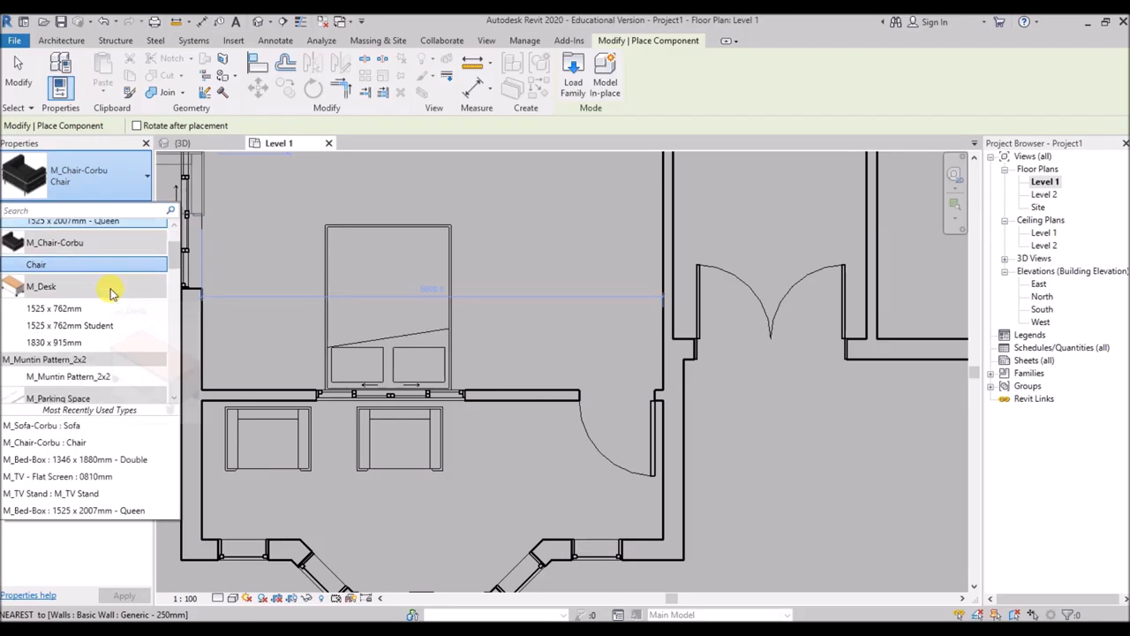
pyautogui.scroll(-8, 112, 297)
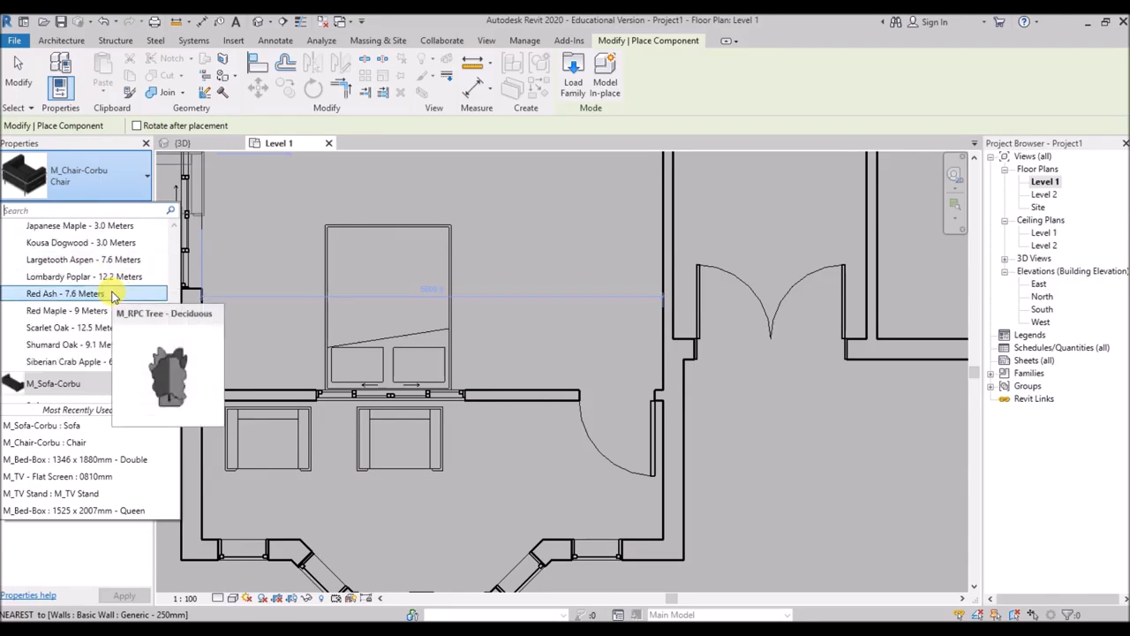
pyautogui.scroll(-6, 115, 297)
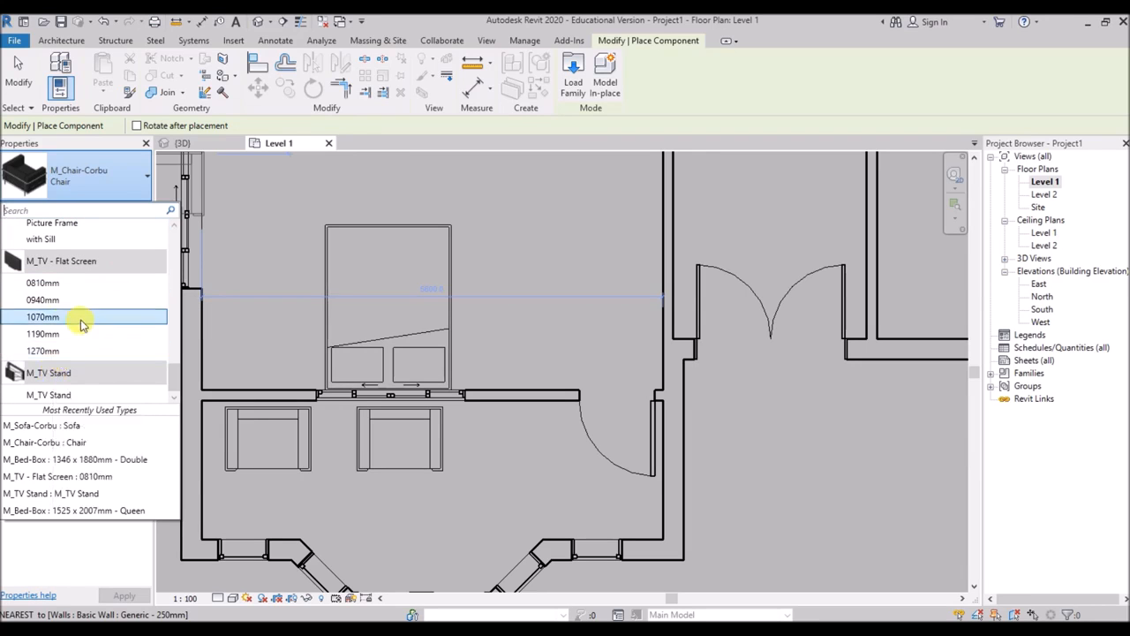
pyautogui.click(49, 394)
pyautogui.scroll(-5, 314, 380)
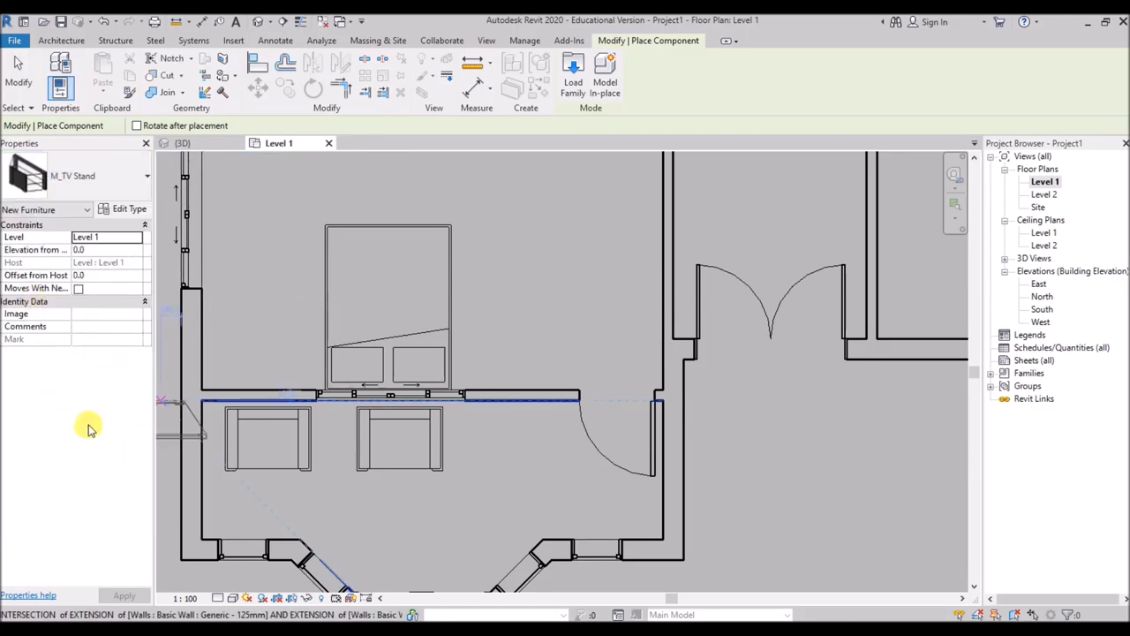
pyautogui.scroll(5, 314, 379)
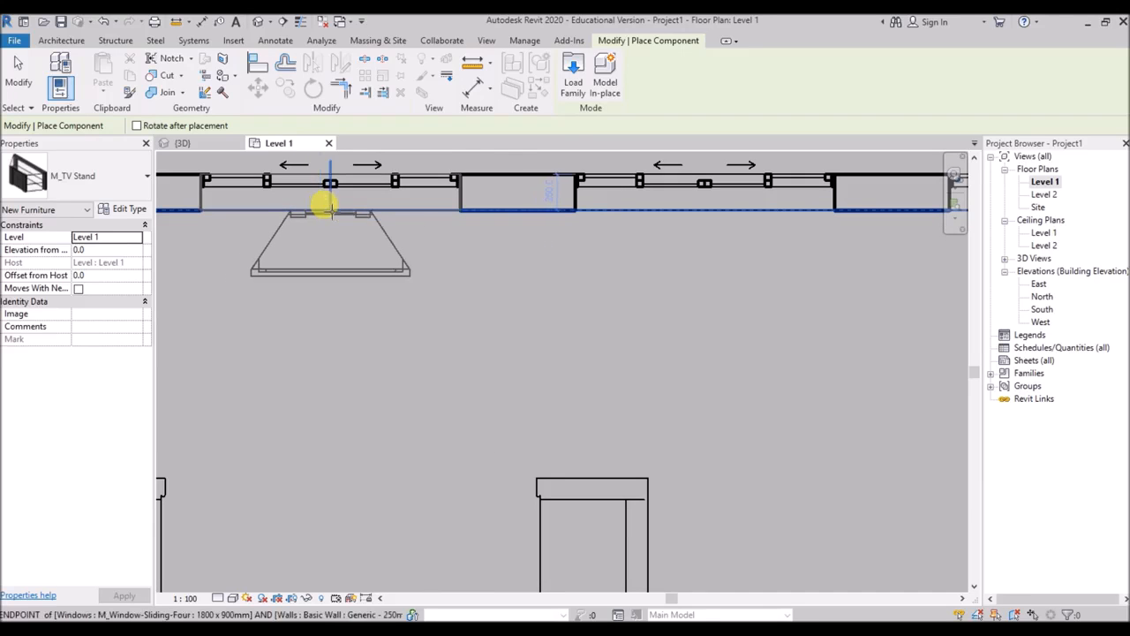
pyautogui.click(329, 209)
# Place another M_TV Stand against the upper wall of the bedroom right of the entrance, facing the bed, about 2500 mm from its right wall
pyautogui.scroll(-5, 304, 265)
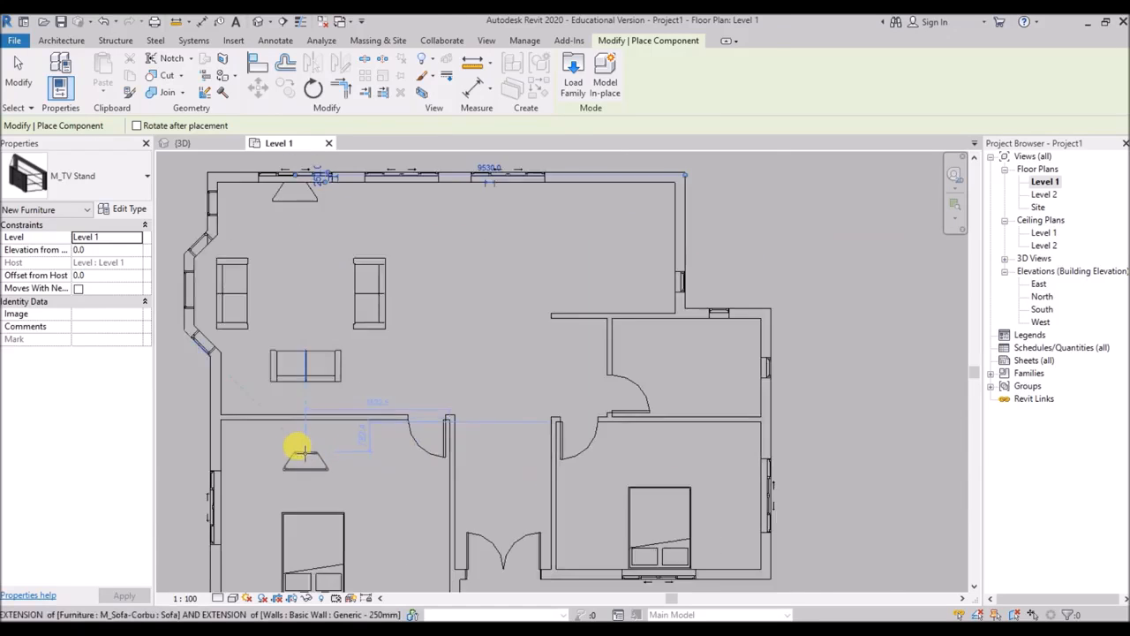
pyautogui.scroll(5, 300, 454)
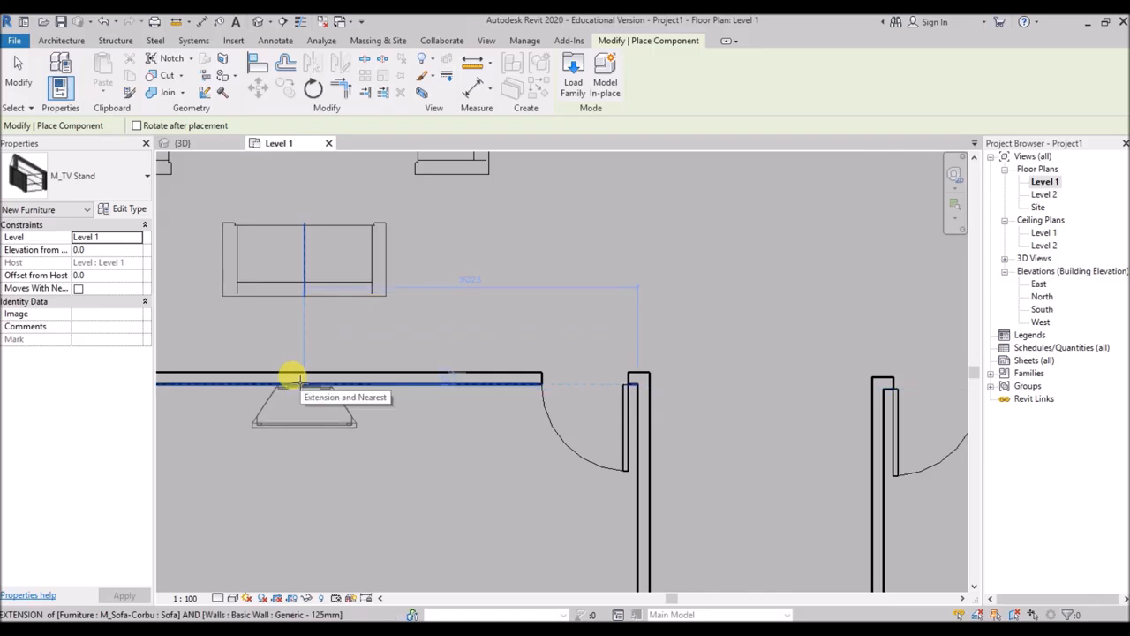
pyautogui.scroll(-5, 300, 371)
pyautogui.scroll(5, 606, 468)
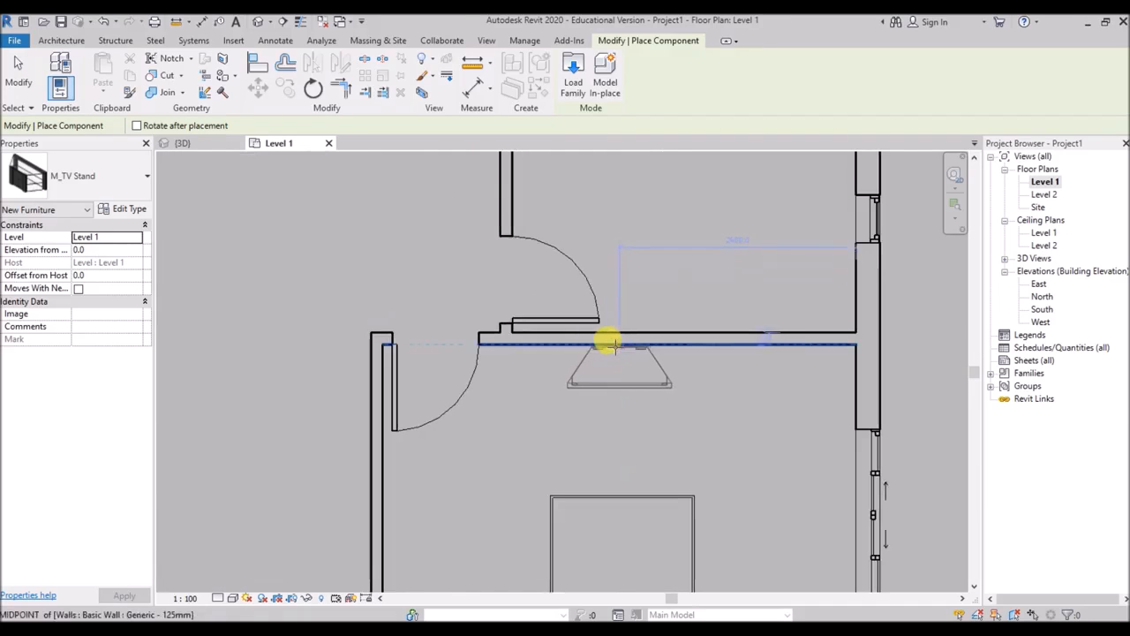
pyautogui.click(609, 342)
pyautogui.scroll(-5, 609, 343)
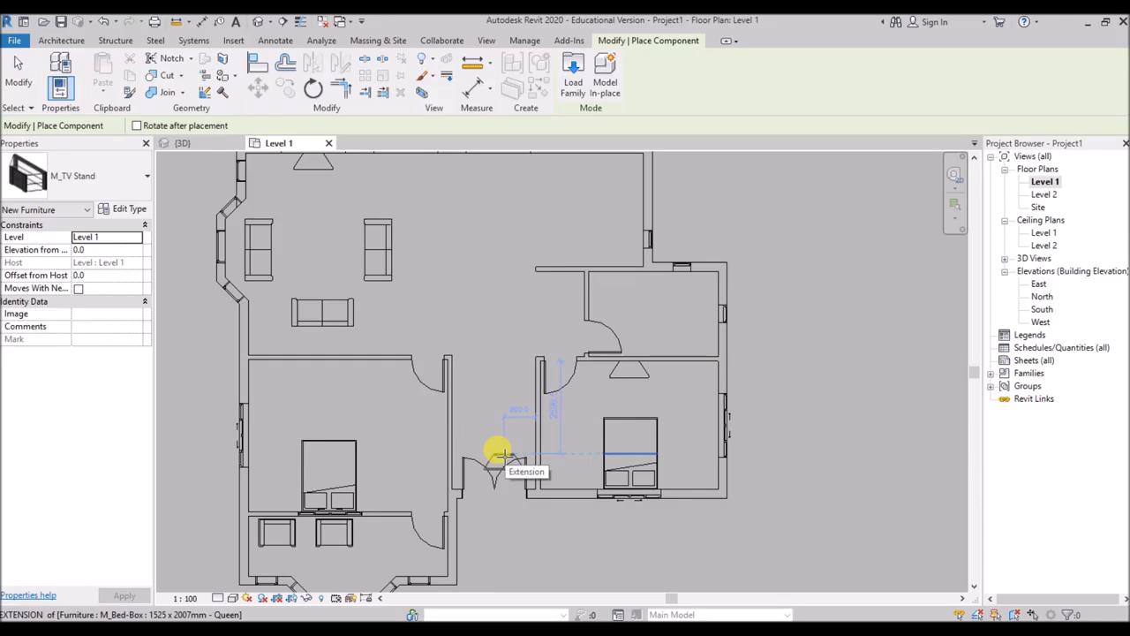
# Place a 1270mm M_TV - Flat Screen on the centreline of the TV stand in the large room
pyautogui.click(141, 177)
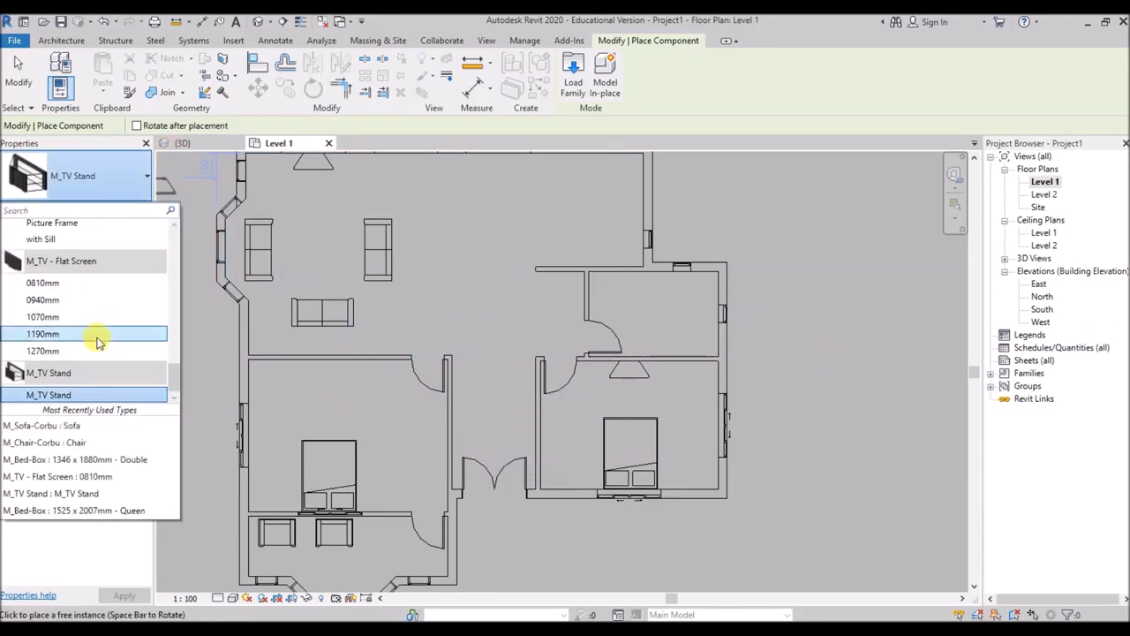
pyautogui.click(80, 353)
pyautogui.scroll(-2, 365, 361)
pyautogui.scroll(4, 331, 252)
pyautogui.scroll(4, 331, 251)
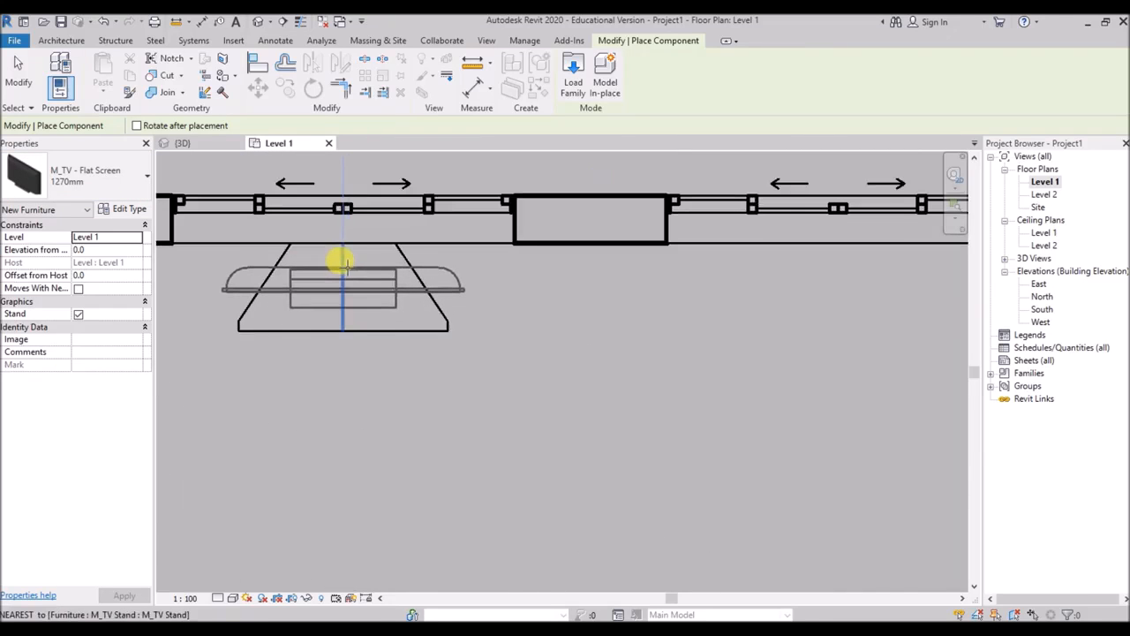
pyautogui.scroll(-2, 309, 250)
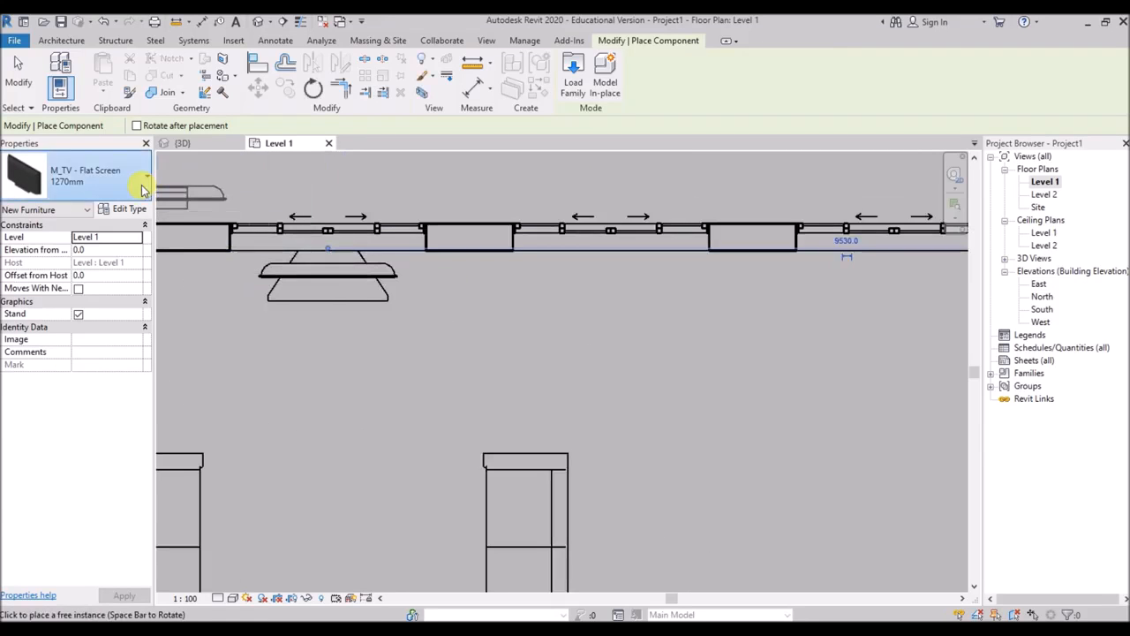
# Place a 0940mm M_TV - Flat Screen on the centreline of the TV stand in the bedroom right of the entrance
pyautogui.click(144, 181)
pyautogui.click(61, 282)
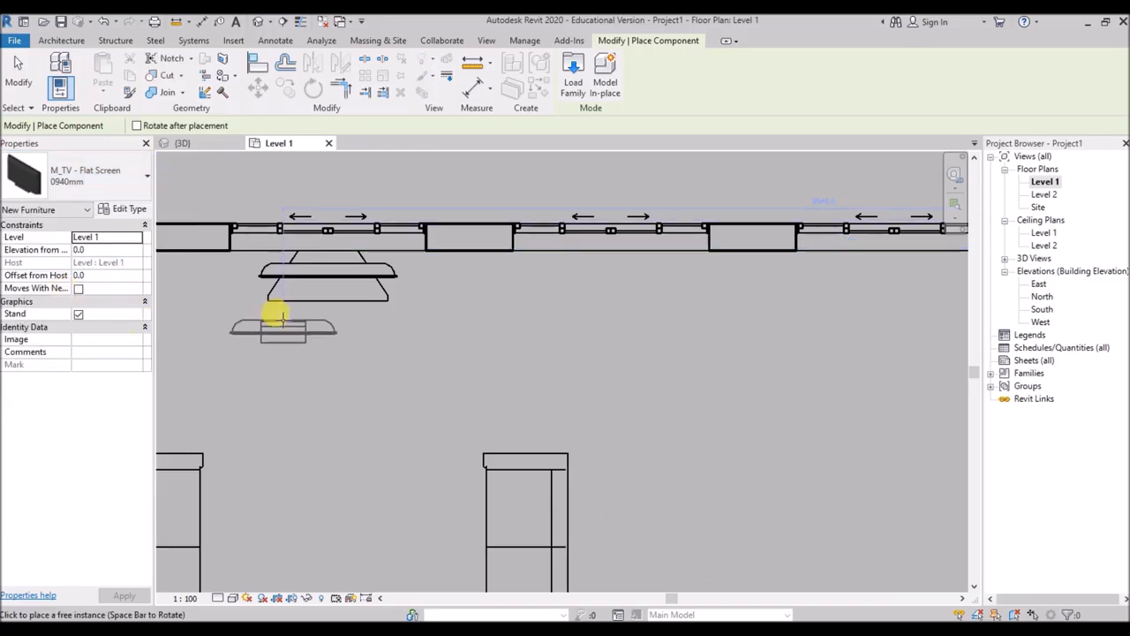
pyautogui.scroll(-3, 344, 320)
pyautogui.scroll(5, 528, 459)
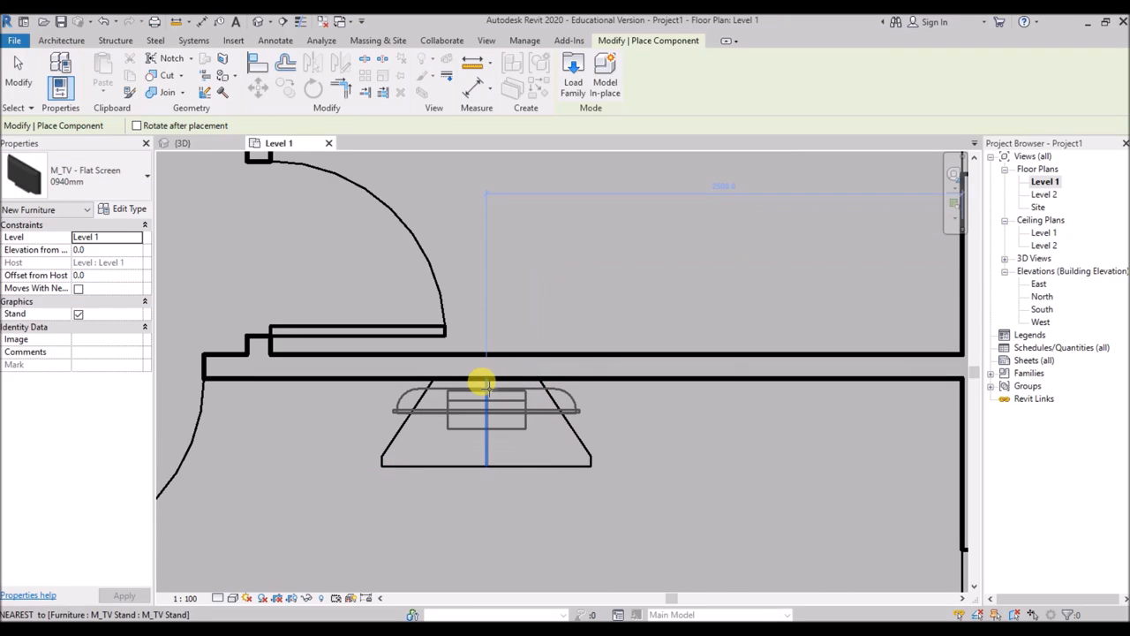
pyautogui.scroll(-4, 480, 401)
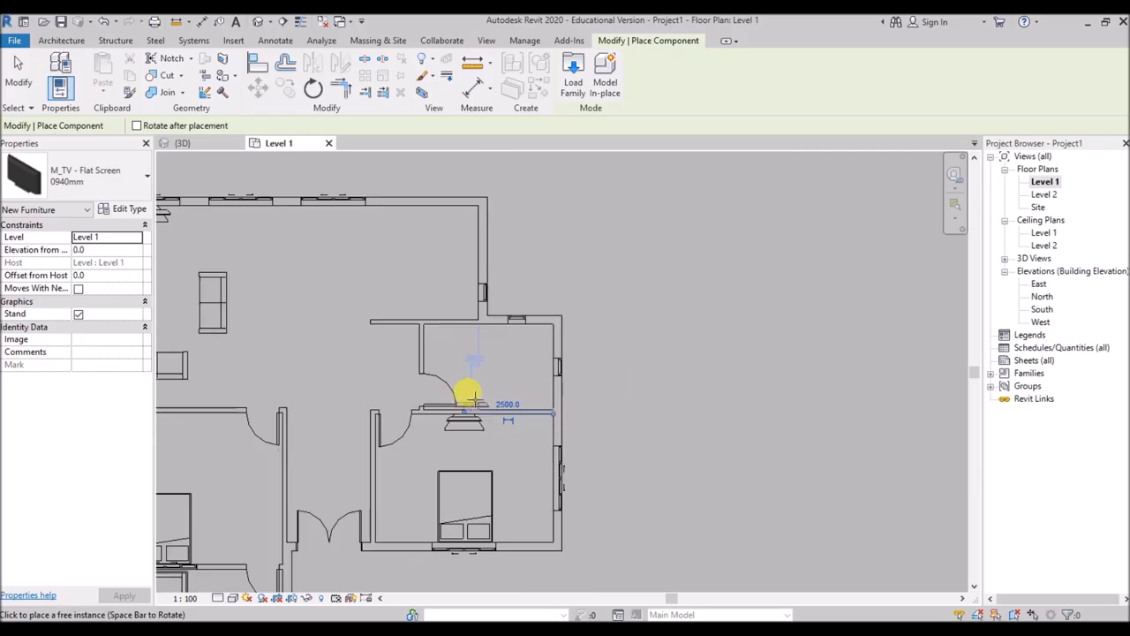
pyautogui.rightClick(671, 252)
pyautogui.click(694, 259)
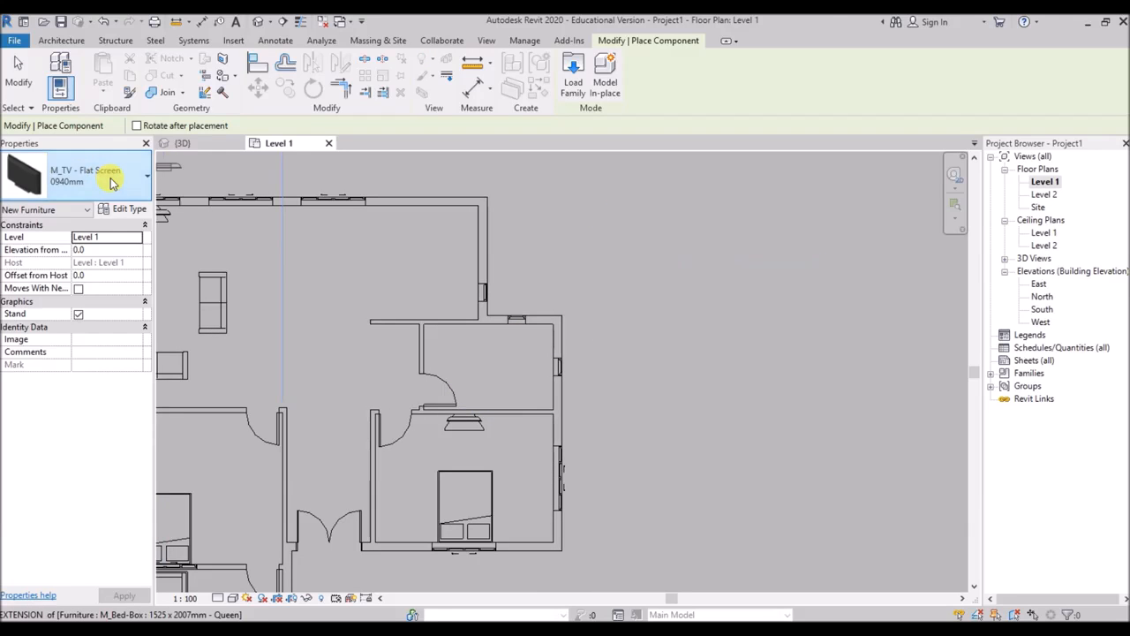
# Load the M_Table-Ellipse, M_Table-Dining Round w Chairs and M_Table-Round families from the Tables folder
pyautogui.click(110, 187)
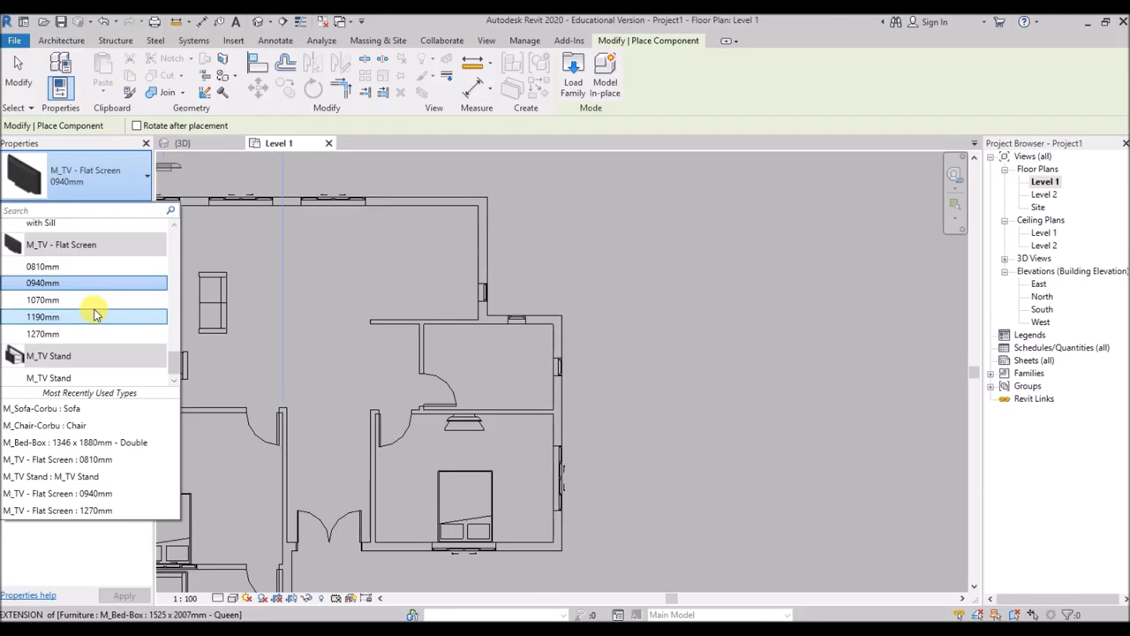
pyautogui.click(572, 78)
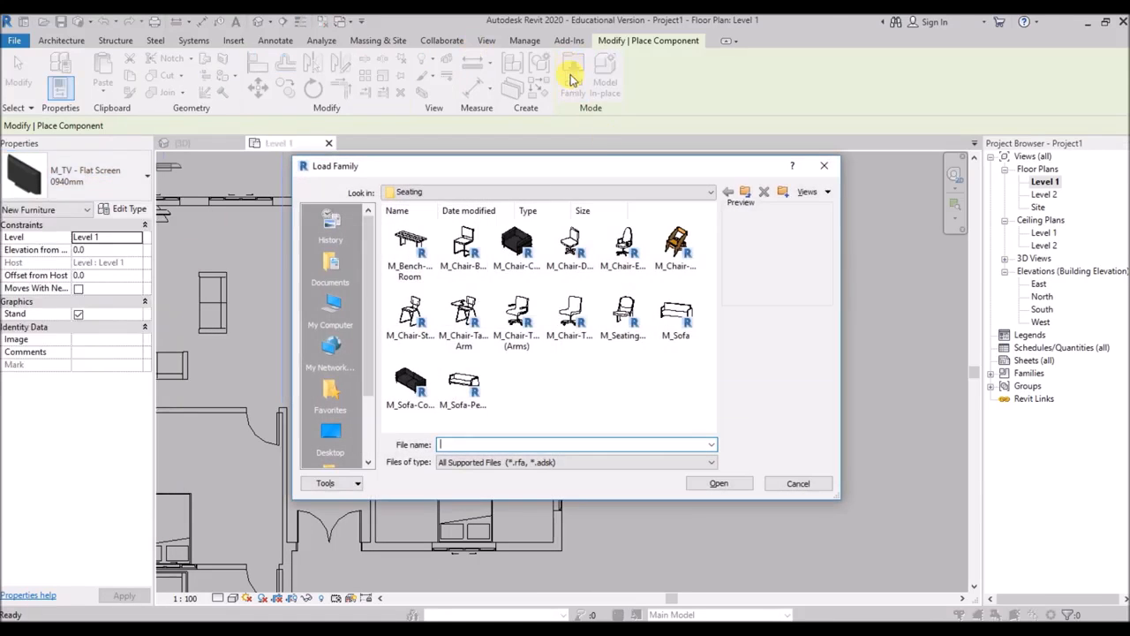
pyautogui.click(745, 193)
pyautogui.doubleClick(576, 254)
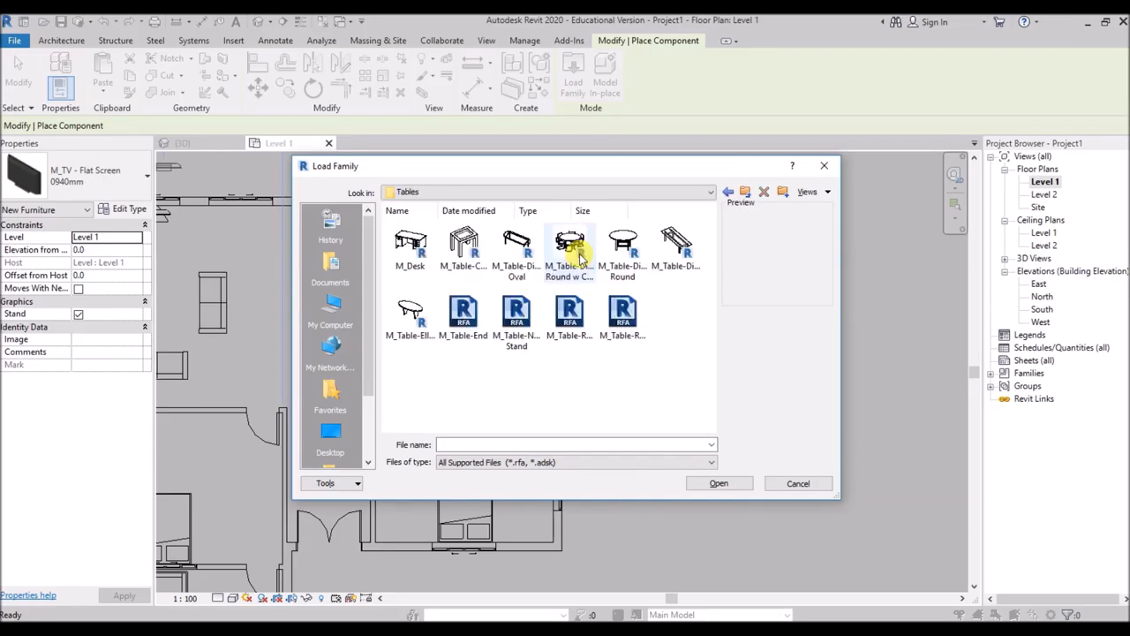
pyautogui.click(413, 316)
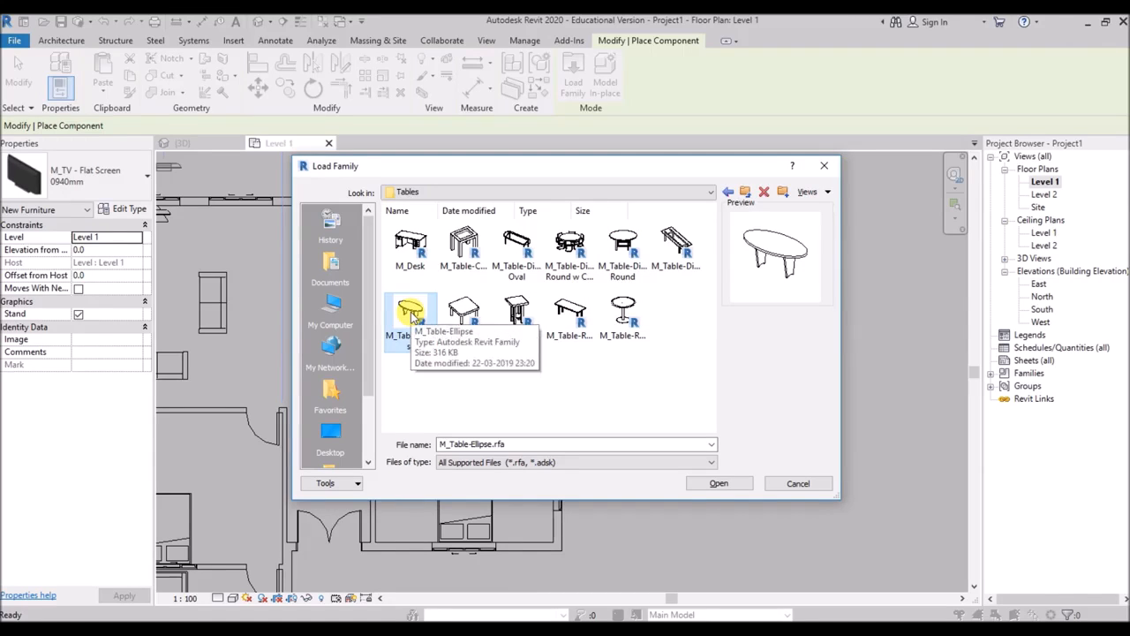
pyautogui.click(574, 249)
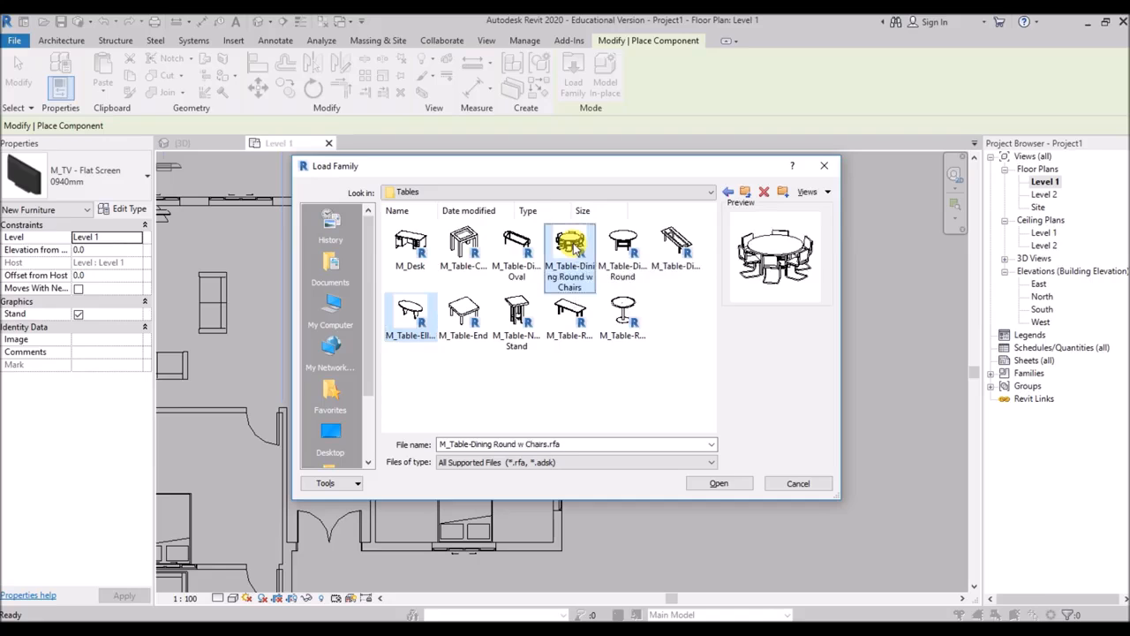
pyautogui.click(628, 329)
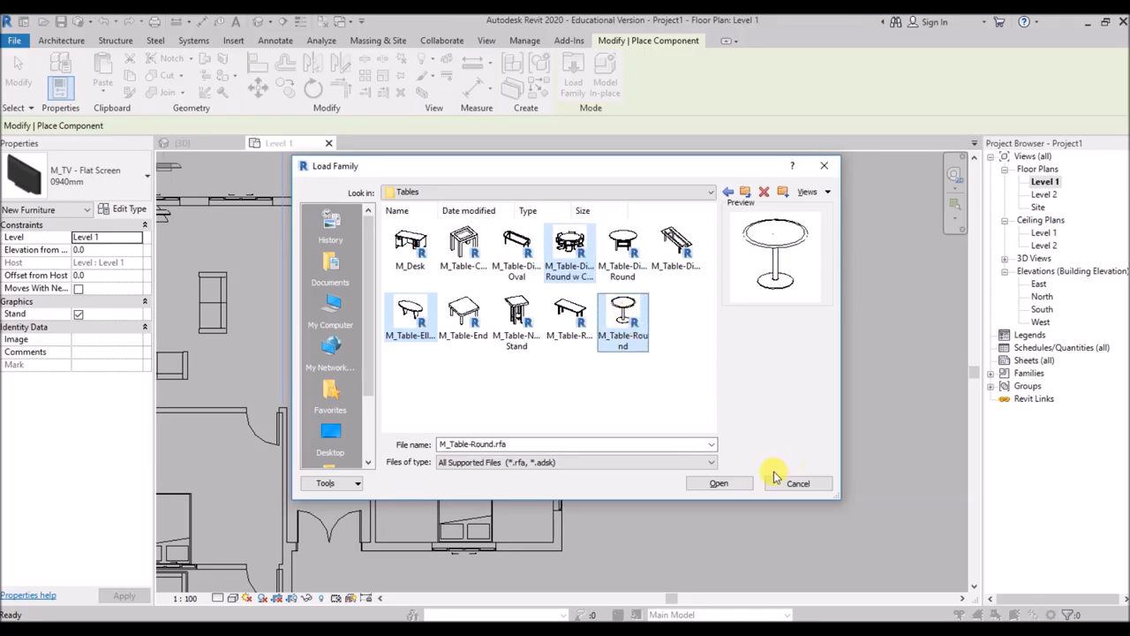
pyautogui.click(719, 484)
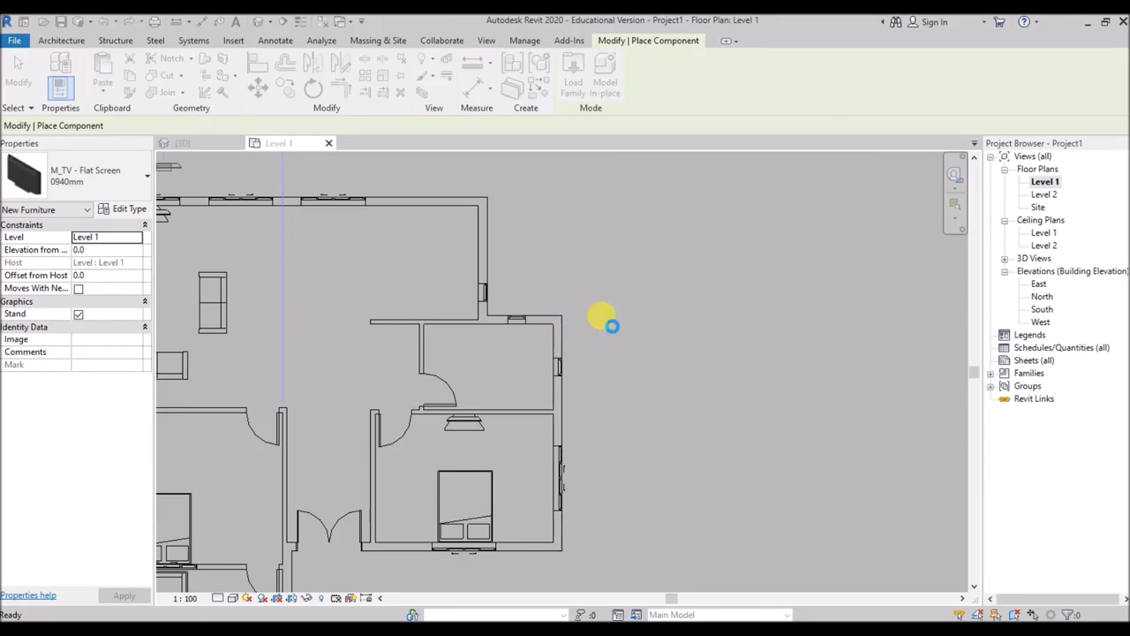
# Place an 1800 x 900mm M_Table-Ellipse between the two facing sofas in the large room, with its long axis parallel to them
pyautogui.scroll(-3, 575, 222)
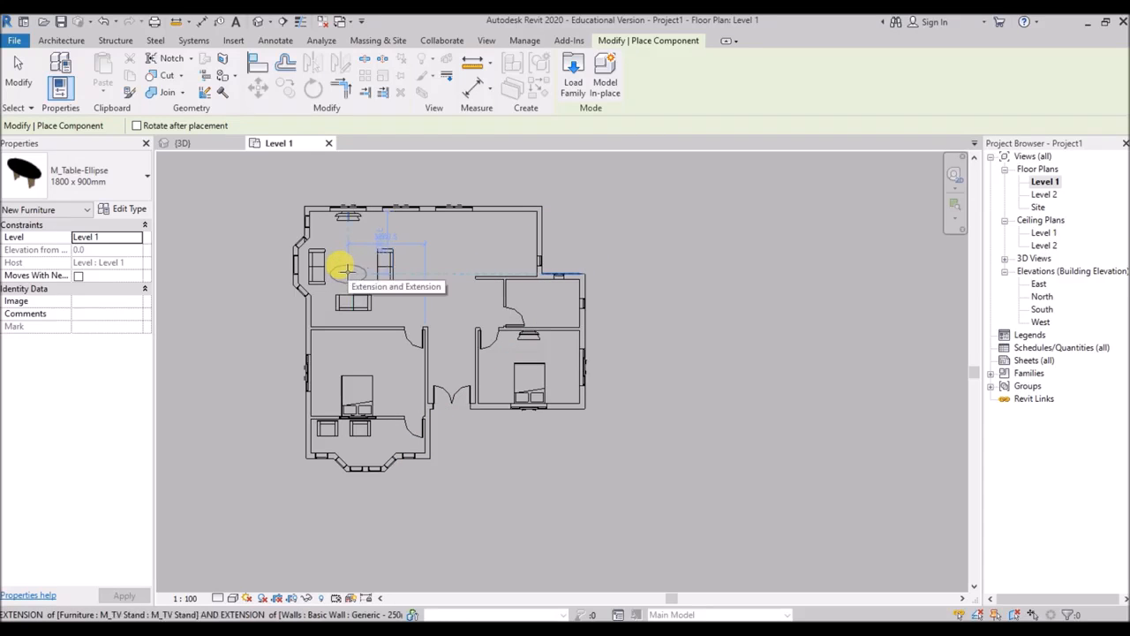
pyautogui.scroll(3, 347, 266)
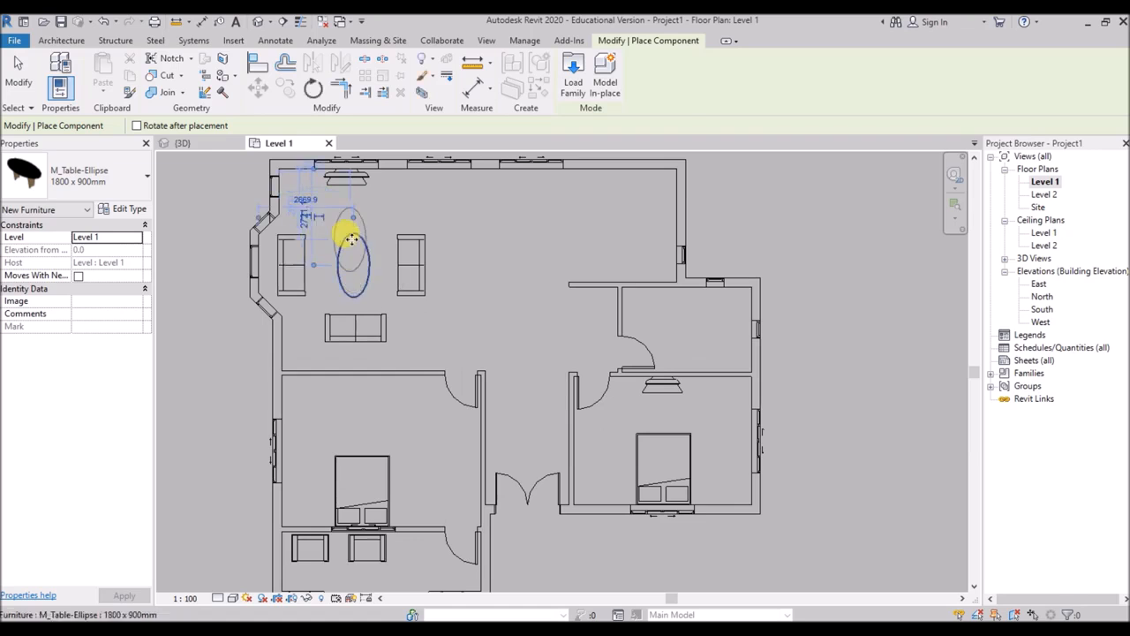
pyautogui.scroll(-3, 318, 216)
# Place a 0915mm Diameter M_Table-Round in front of the chairs in the bay-window room, centred about 3000 mm from its right wall
pyautogui.click(132, 174)
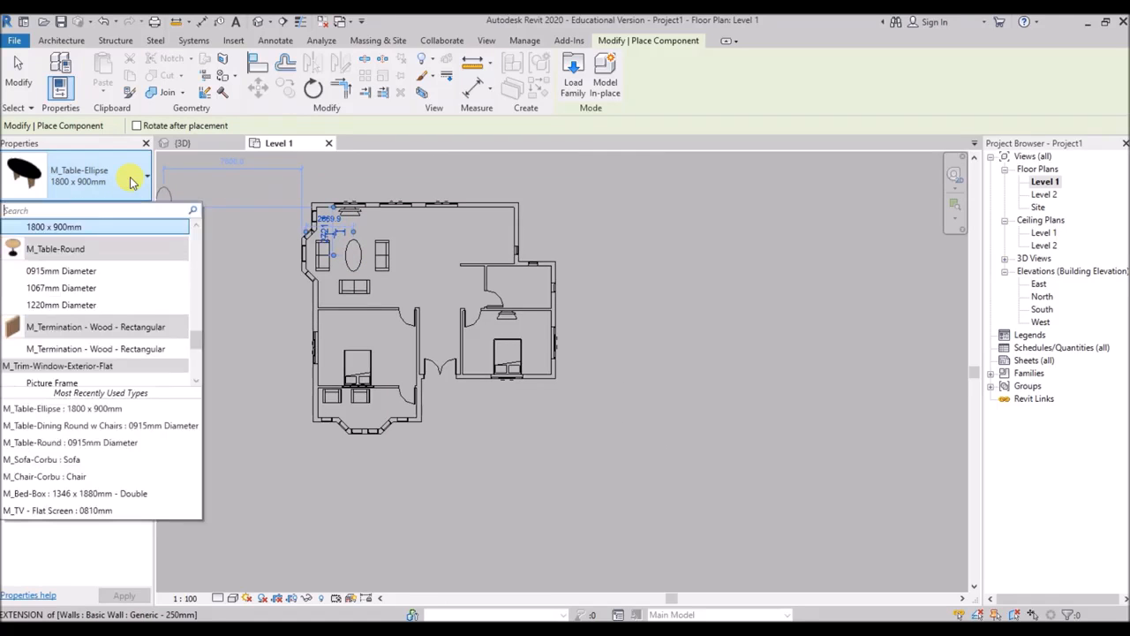
pyautogui.click(77, 270)
pyautogui.scroll(5, 265, 474)
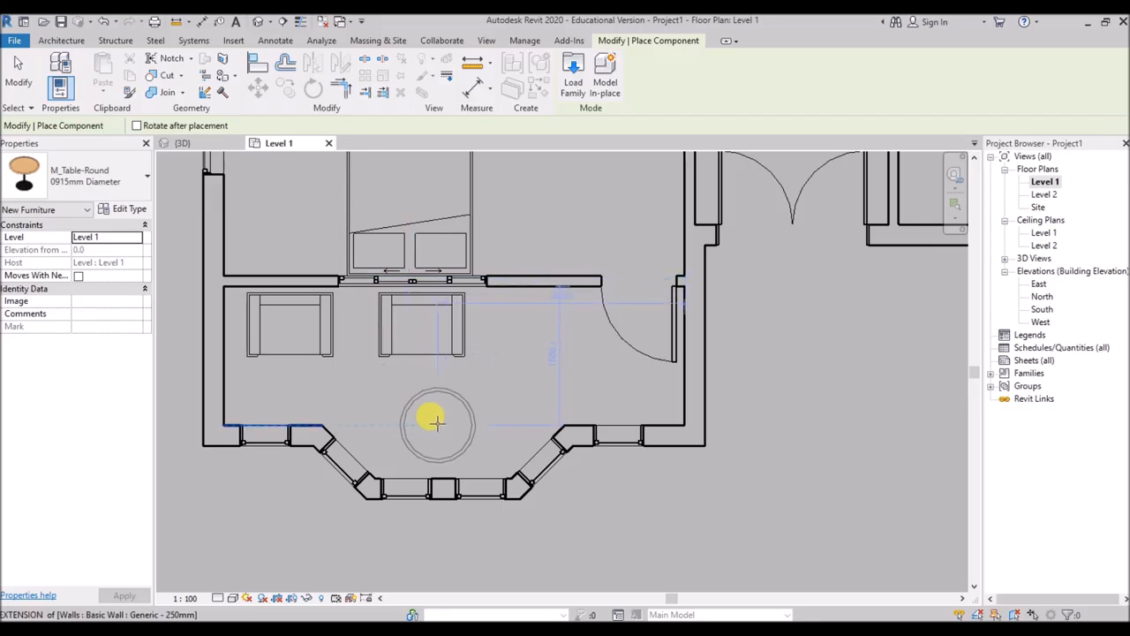
pyautogui.click(437, 408)
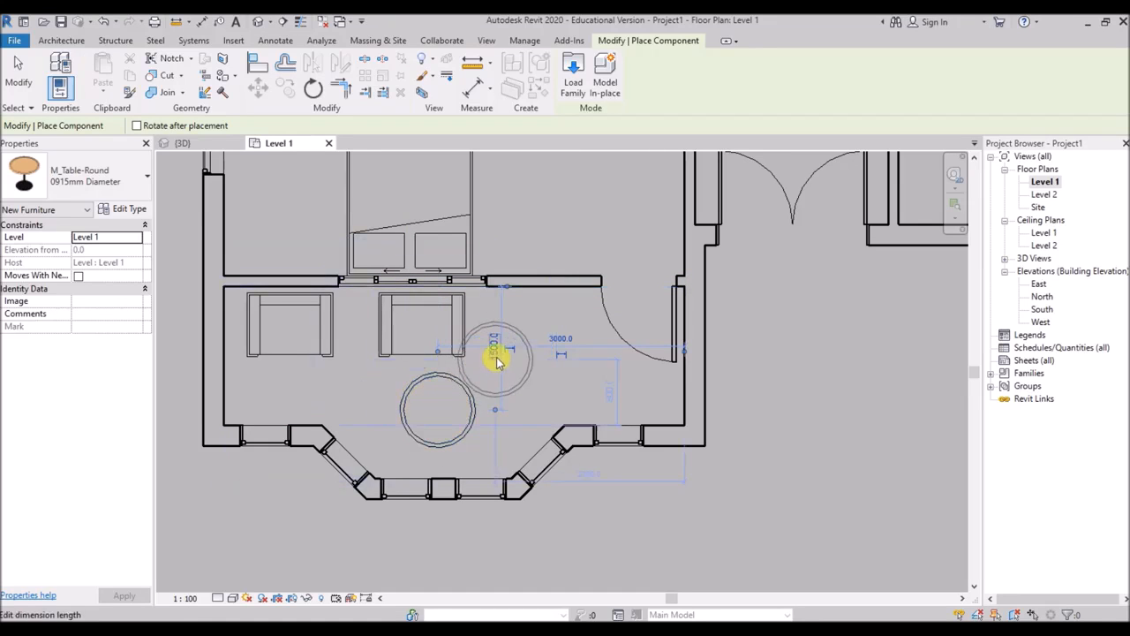
pyautogui.press('Escape')
# Shift both chairs in the bay-window room together to the right so they sit evenly on either side of the round table's centre
pyautogui.moveTo(495, 322); pyautogui.dragTo(291, 340)
pyautogui.press('Right')
pyautogui.press('Right')
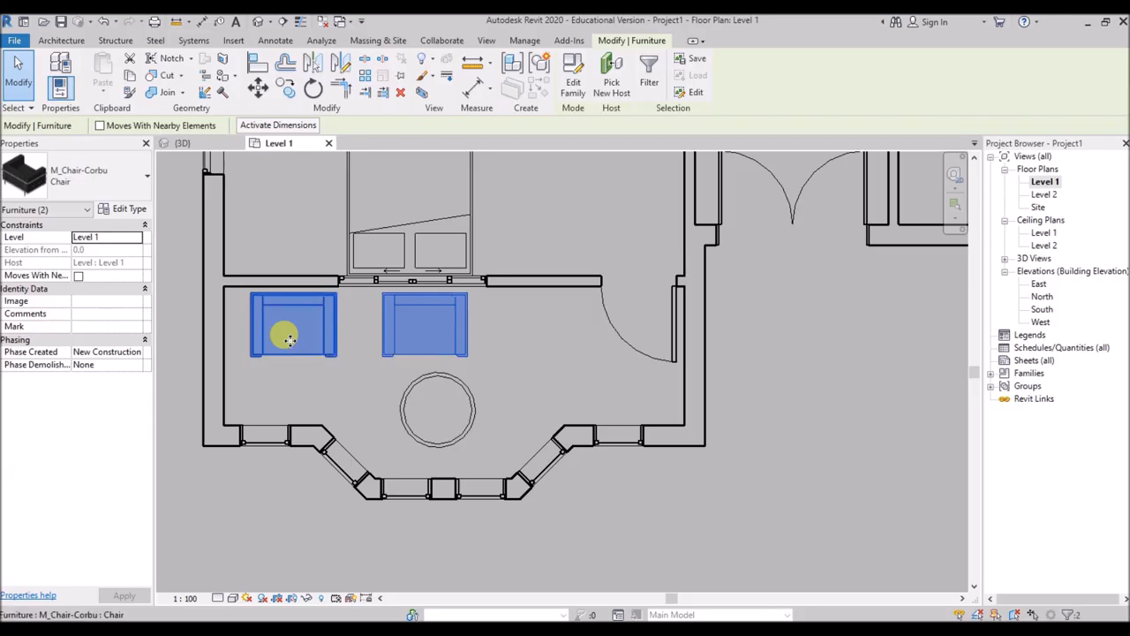
pyautogui.press('Right')
pyautogui.press('Right')
pyautogui.press('Right')
pyautogui.press('Right')
pyautogui.press('Right')
pyautogui.press('Right')
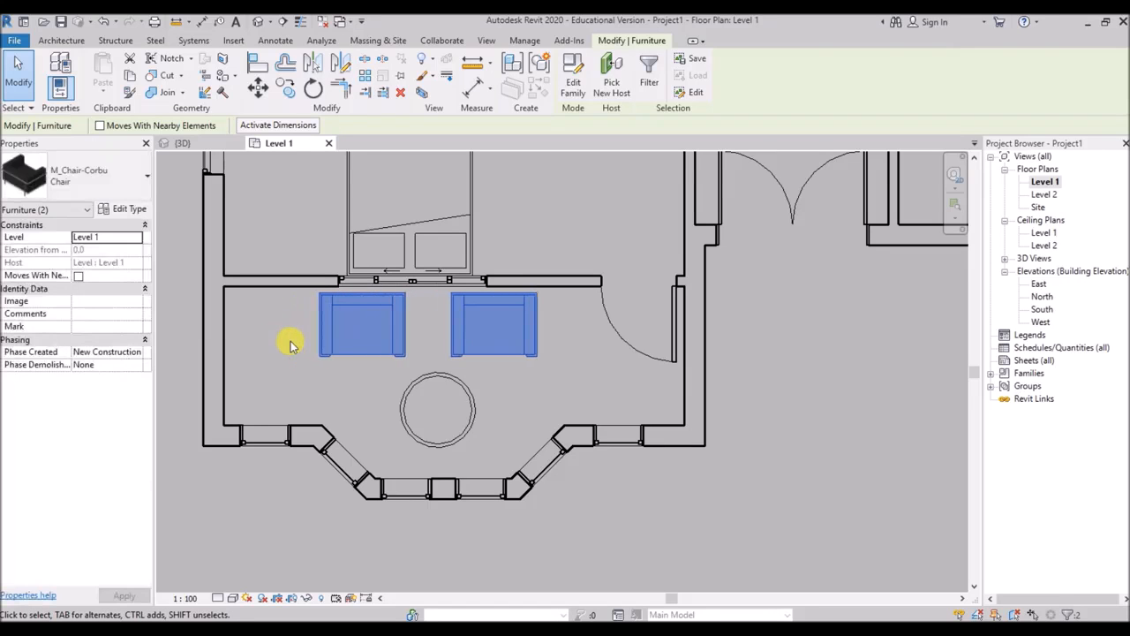
pyautogui.press('Right')
pyautogui.click(291, 344)
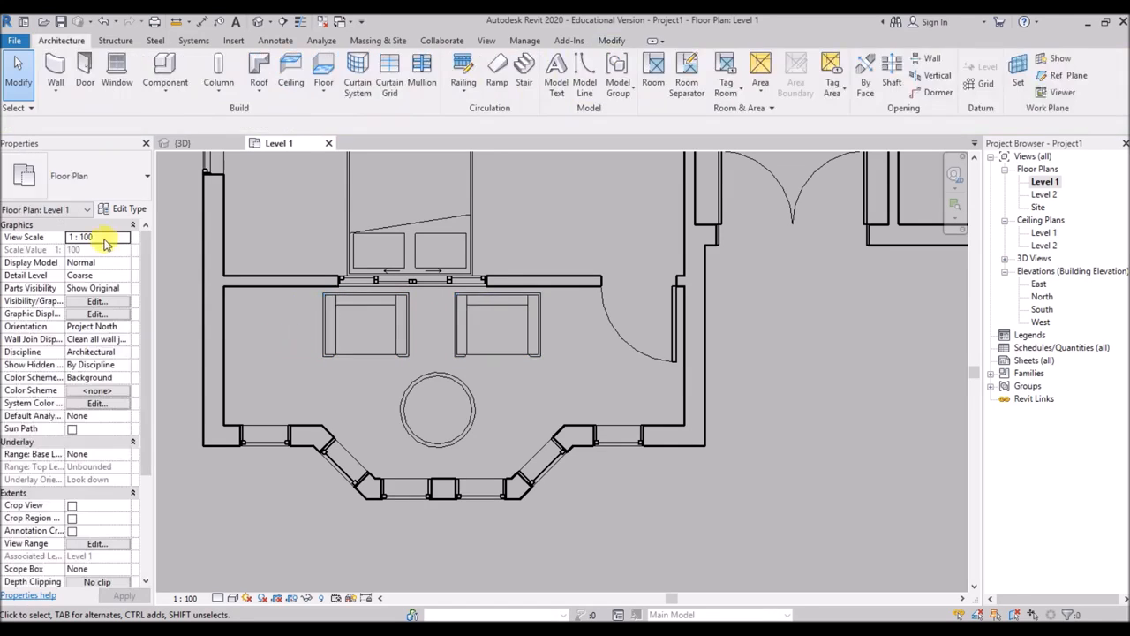
# Place a 1525mm Diameter M_Table-Dining Round w Chairs in the large room, near the upper wall between the middle and right windows
pyautogui.click(164, 62)
pyautogui.click(113, 177)
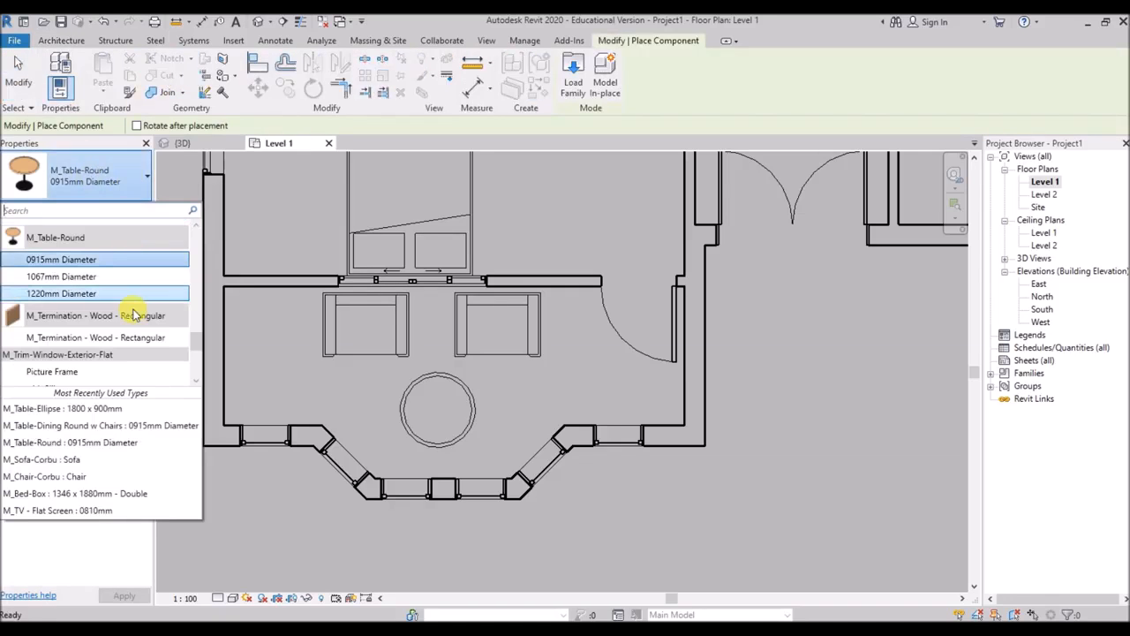
pyautogui.scroll(3, 133, 314)
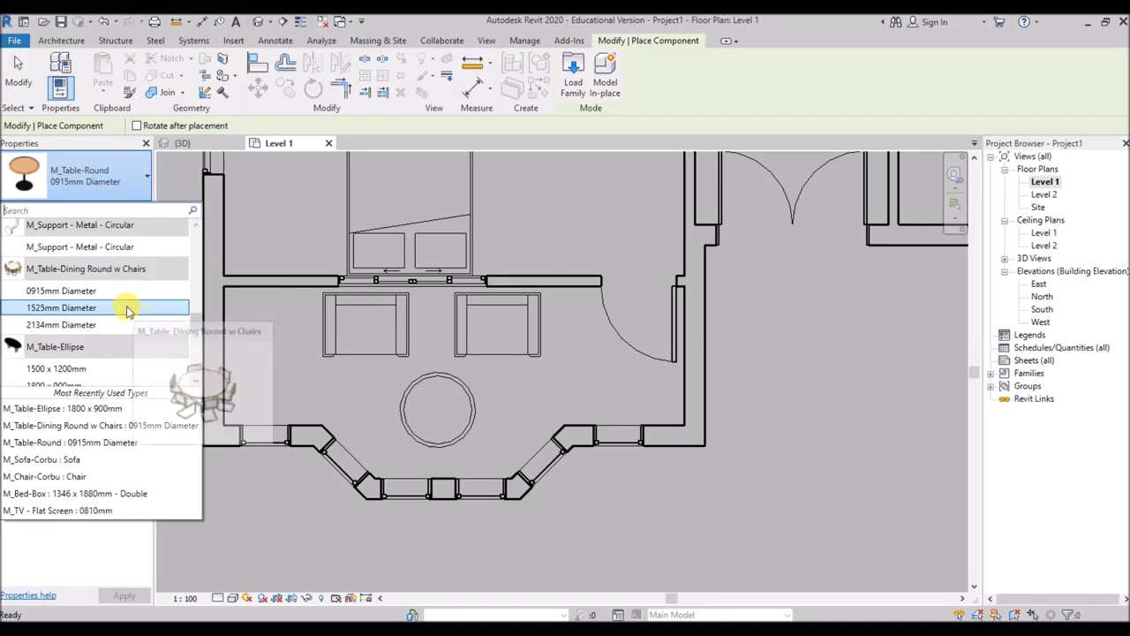
pyautogui.click(68, 326)
pyautogui.scroll(-2, 232, 339)
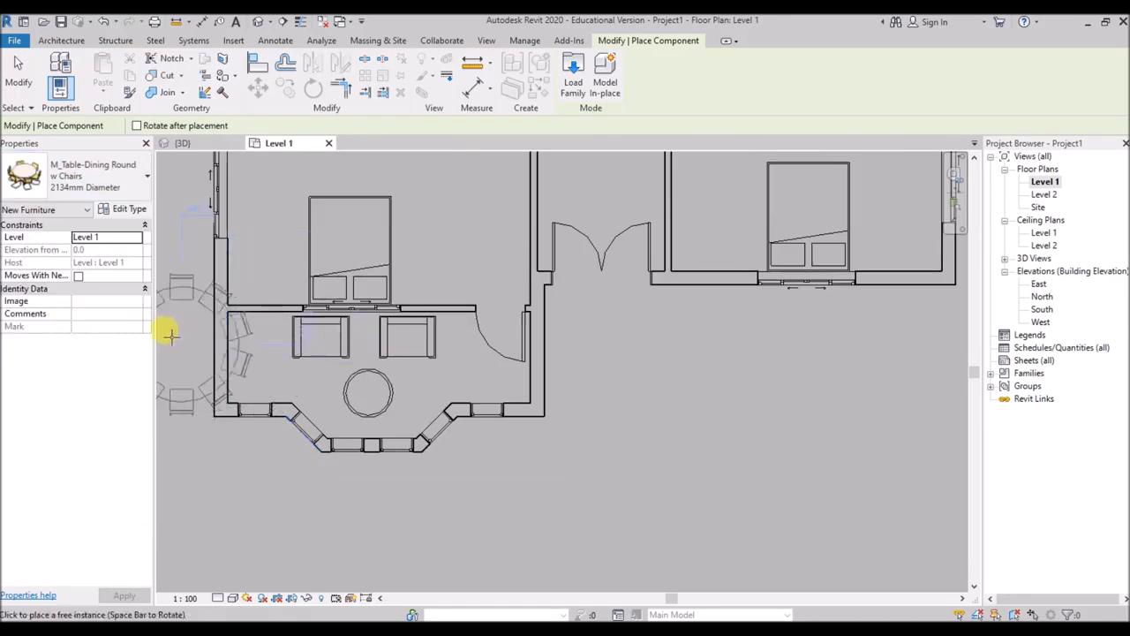
pyautogui.click(105, 177)
pyautogui.click(76, 285)
pyautogui.scroll(-4, 345, 300)
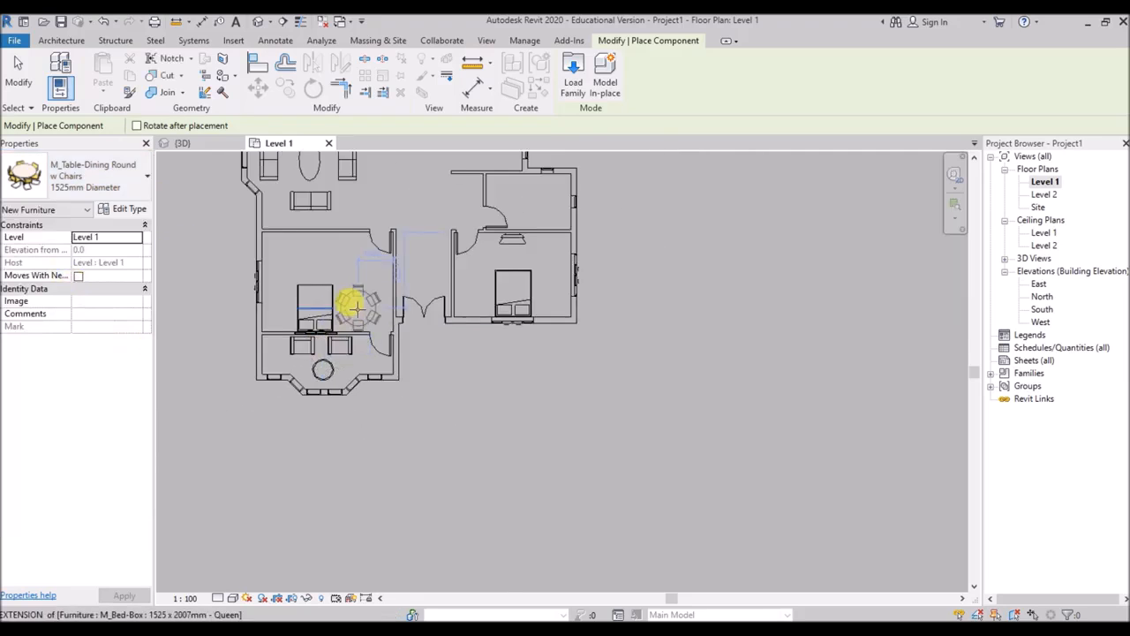
pyautogui.scroll(3, 378, 212)
pyautogui.scroll(-2, 373, 202)
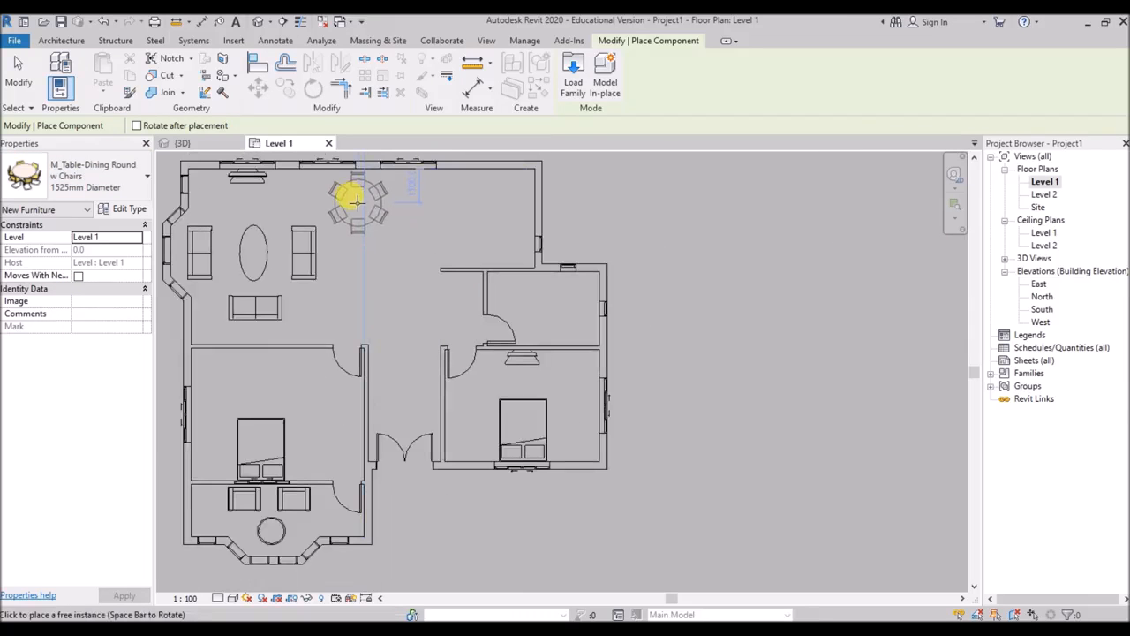
pyautogui.click(357, 205)
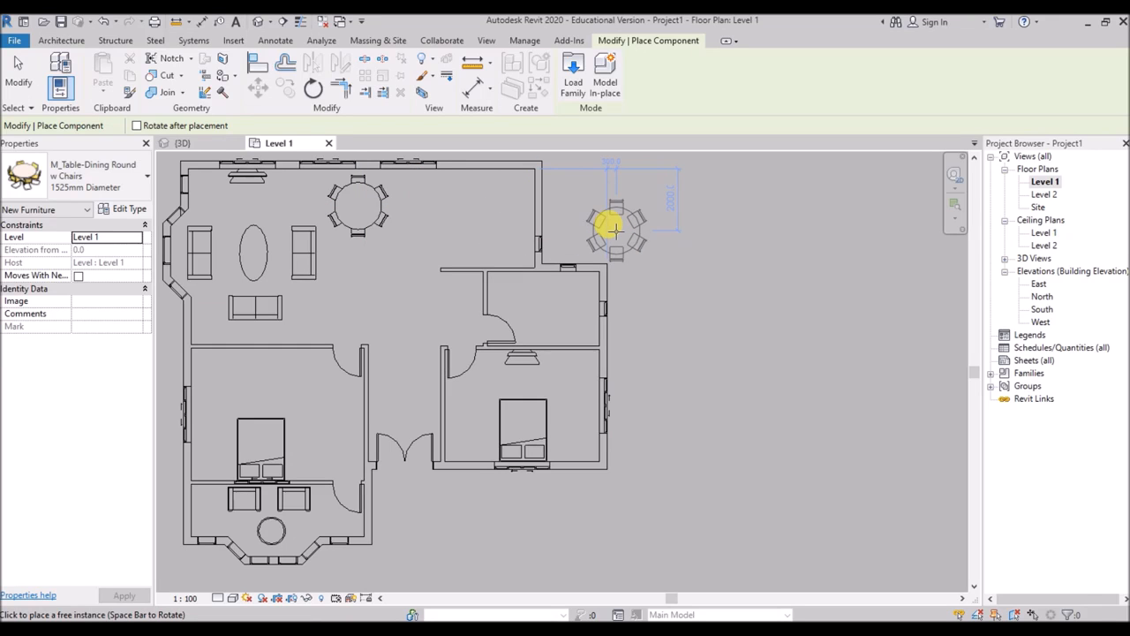
pyautogui.press('Escape')
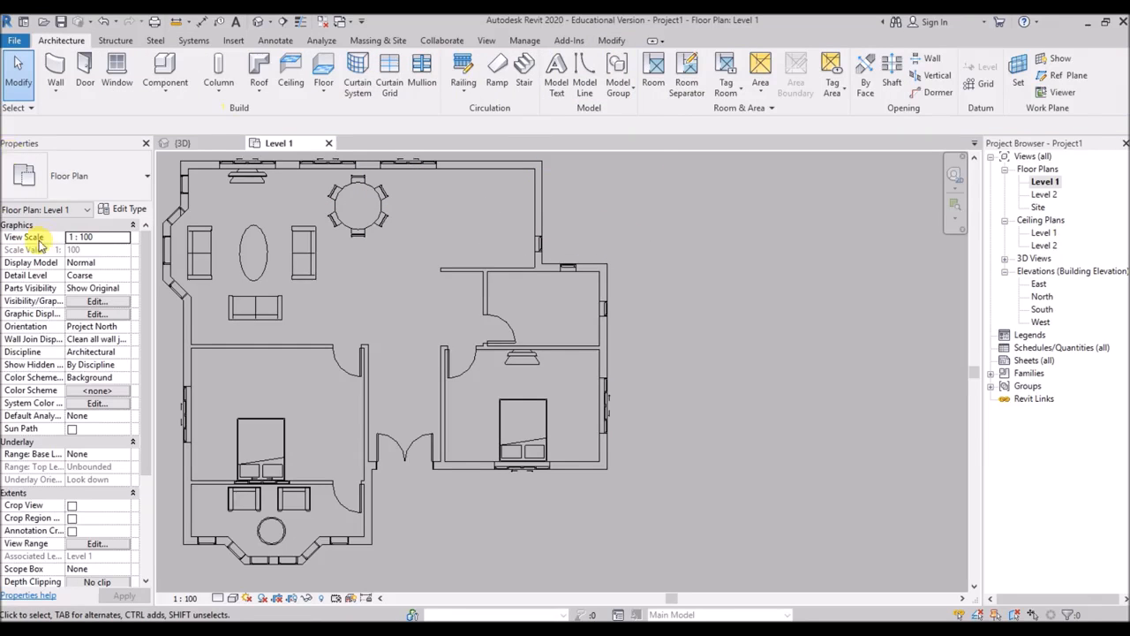
# Load the M_Entertainment center family from the Storage folder under Furniture
pyautogui.click(165, 71)
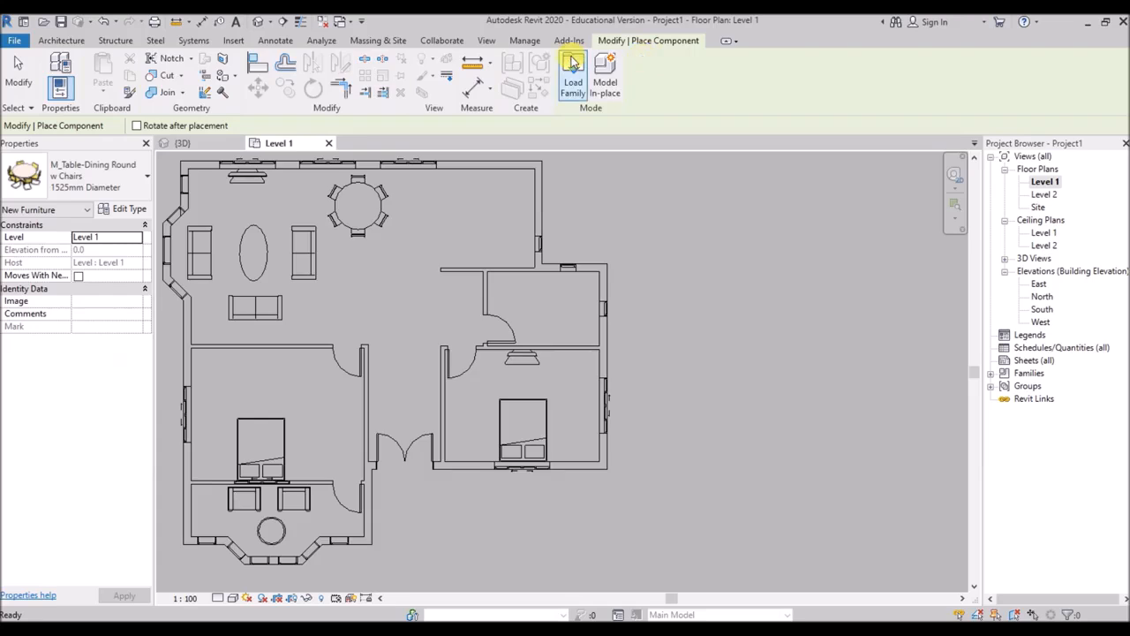
pyautogui.click(572, 69)
pyautogui.click(745, 192)
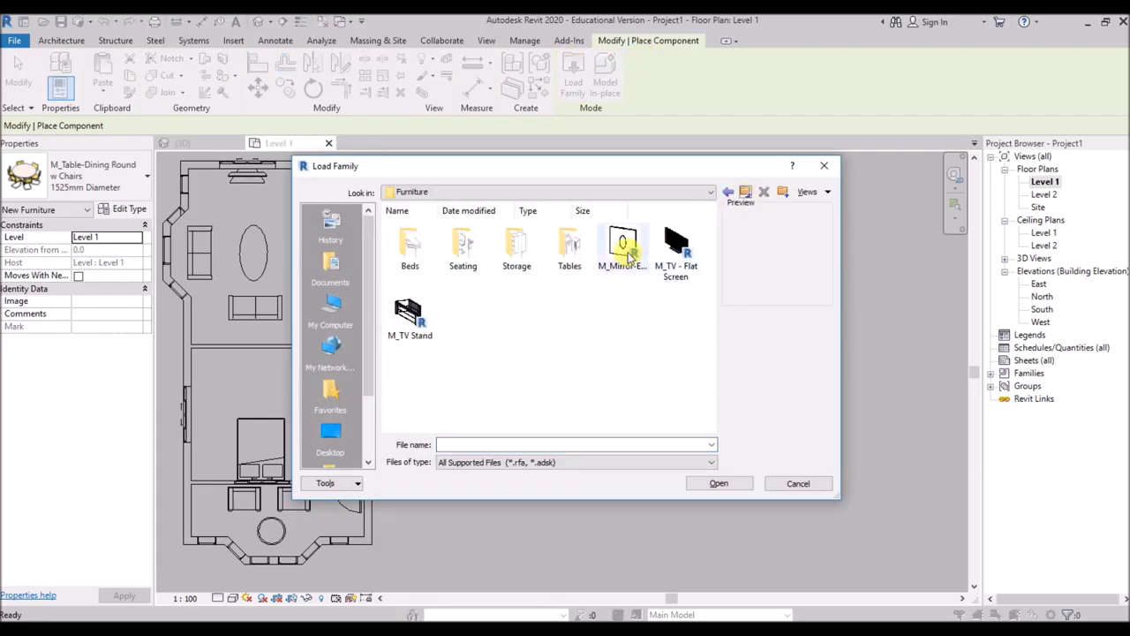
pyautogui.doubleClick(517, 245)
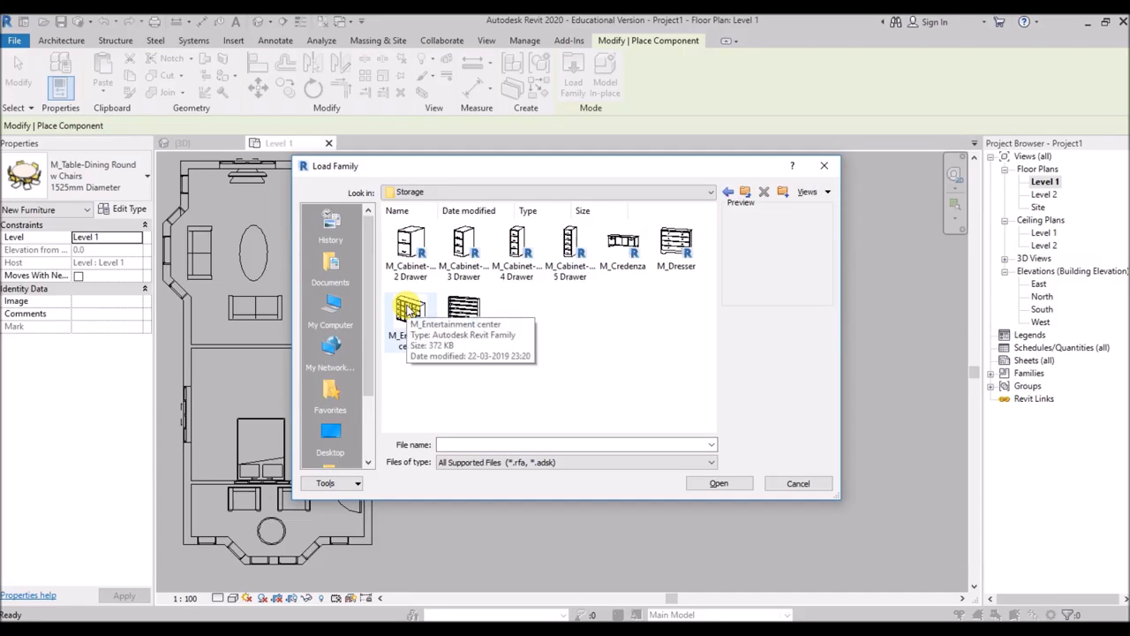
pyautogui.click(409, 309)
pyautogui.click(676, 244)
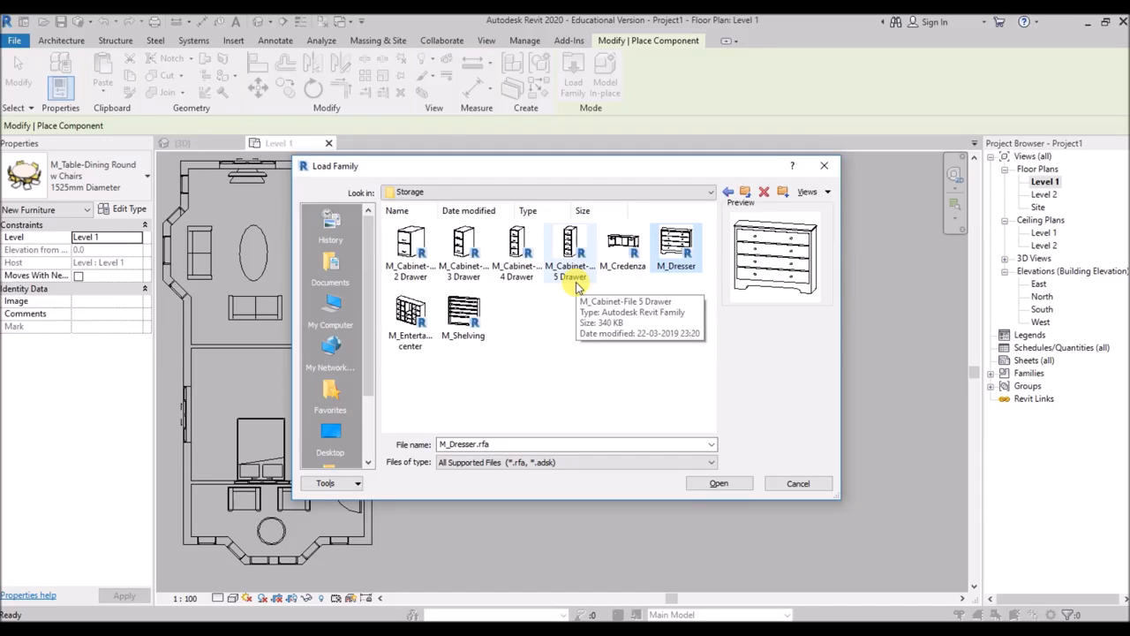
pyautogui.click(409, 313)
pyautogui.click(410, 252)
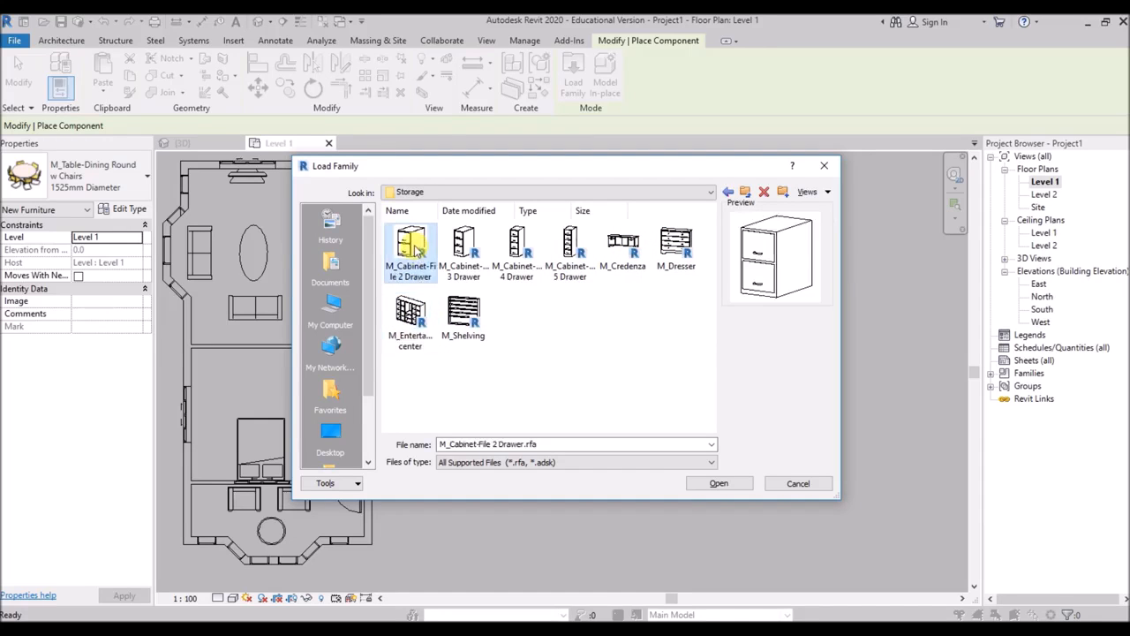
pyautogui.click(409, 314)
pyautogui.click(719, 483)
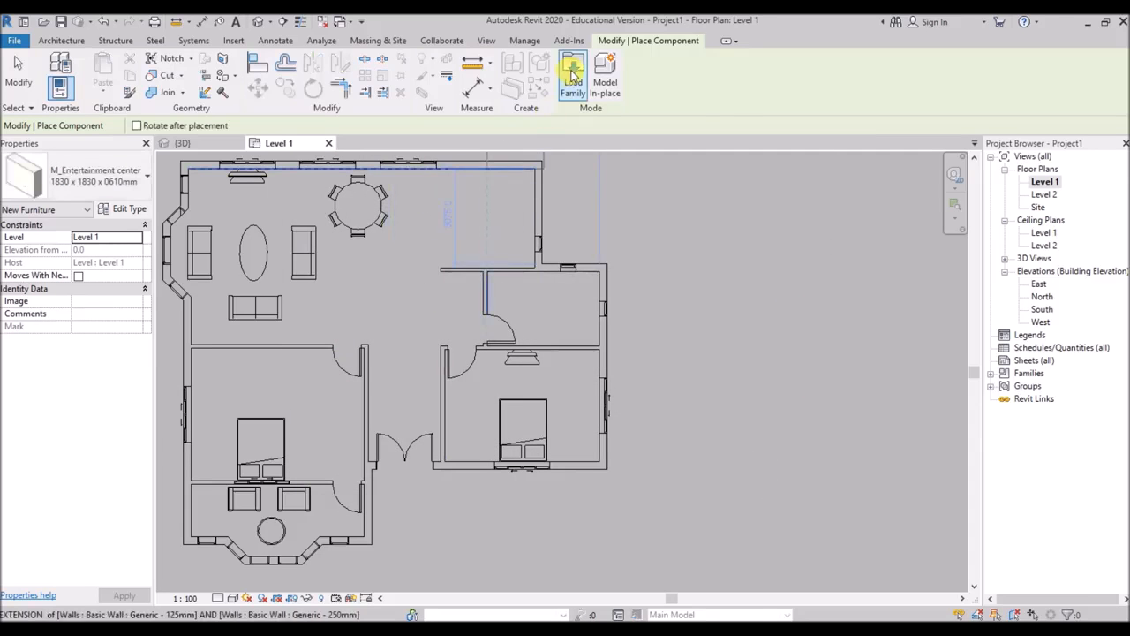
# Place a 1830 x 1830 x 0610mm M_Entertainment center in the upper-left corner of the left bedroom, along its upper wall
pyautogui.scroll(2, 238, 348)
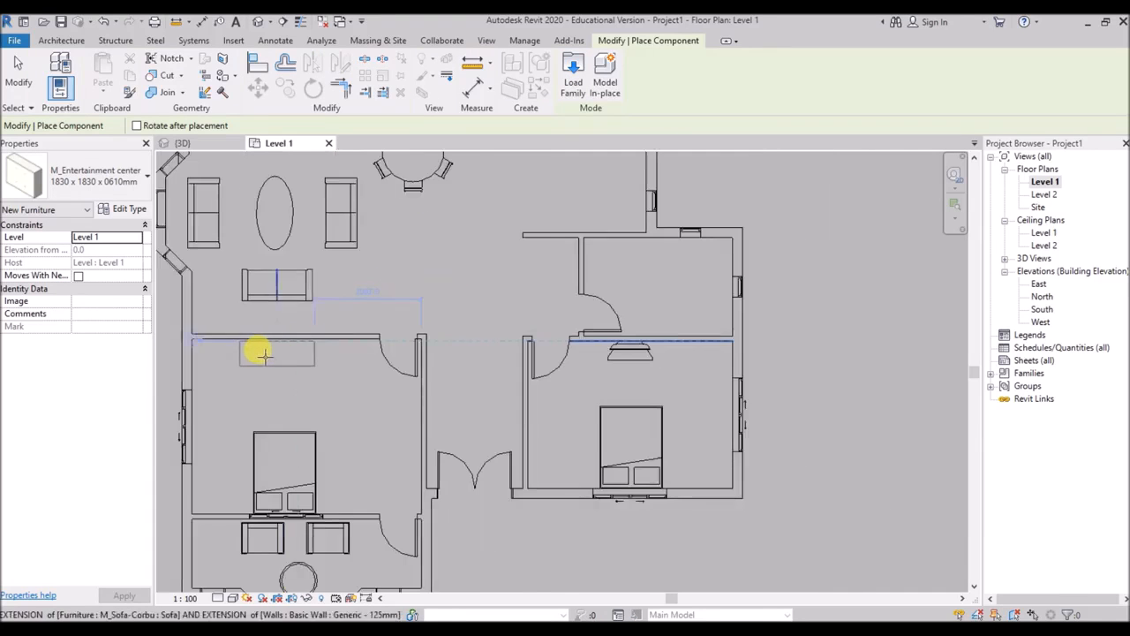
pyautogui.scroll(2, 247, 350)
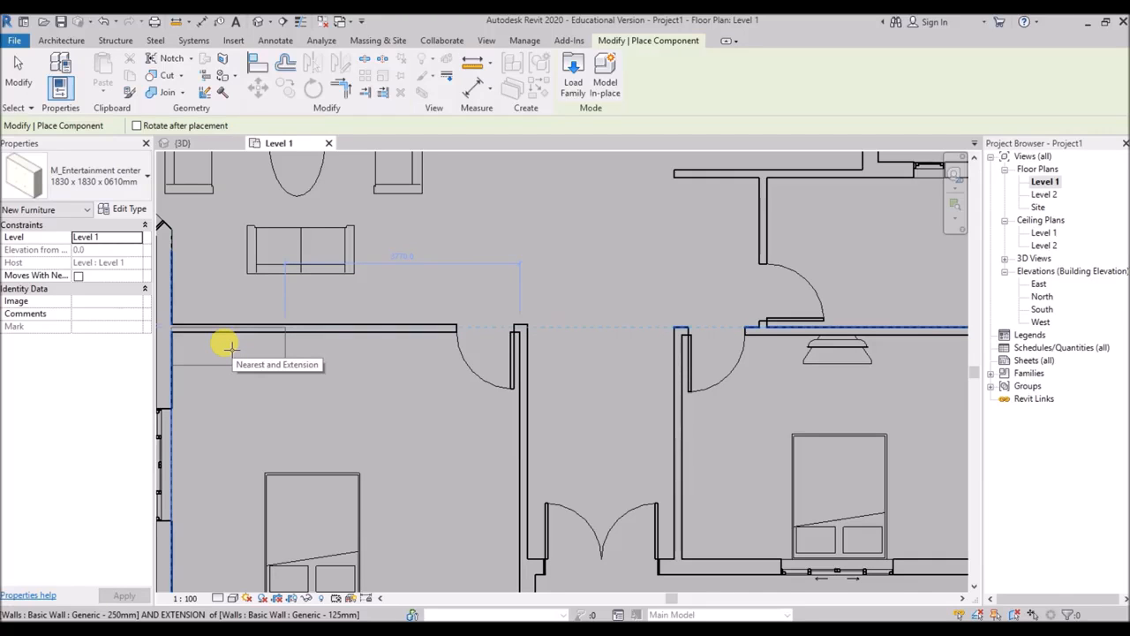
pyautogui.scroll(-1, 232, 342)
pyautogui.scroll(1, 256, 349)
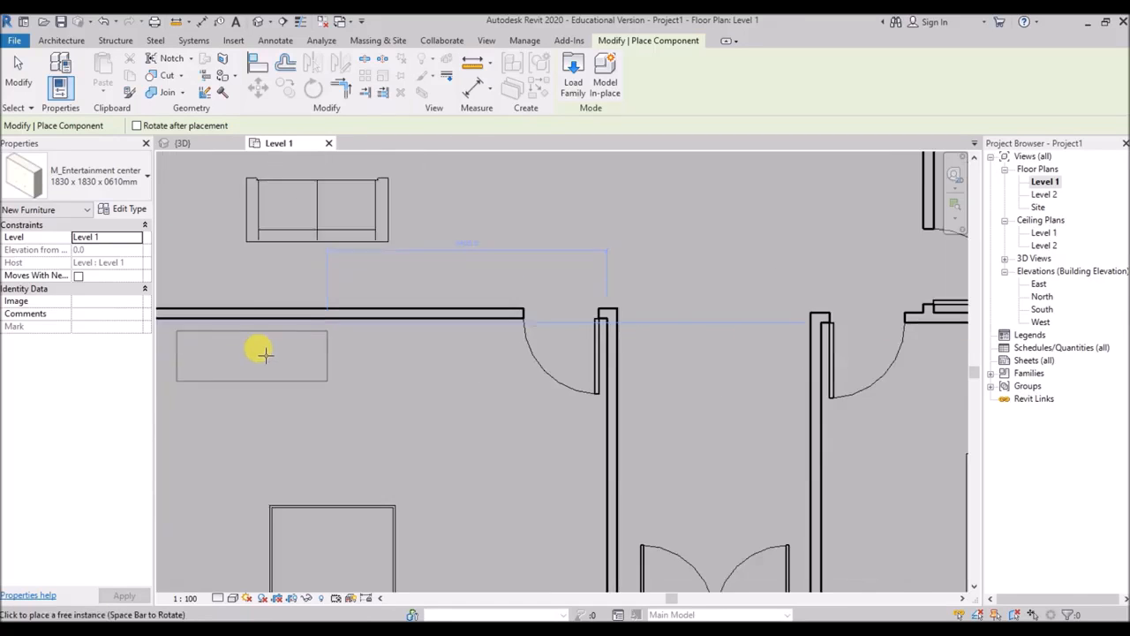
pyautogui.scroll(-1, 247, 345)
pyautogui.scroll(1, 243, 355)
pyautogui.click(245, 353)
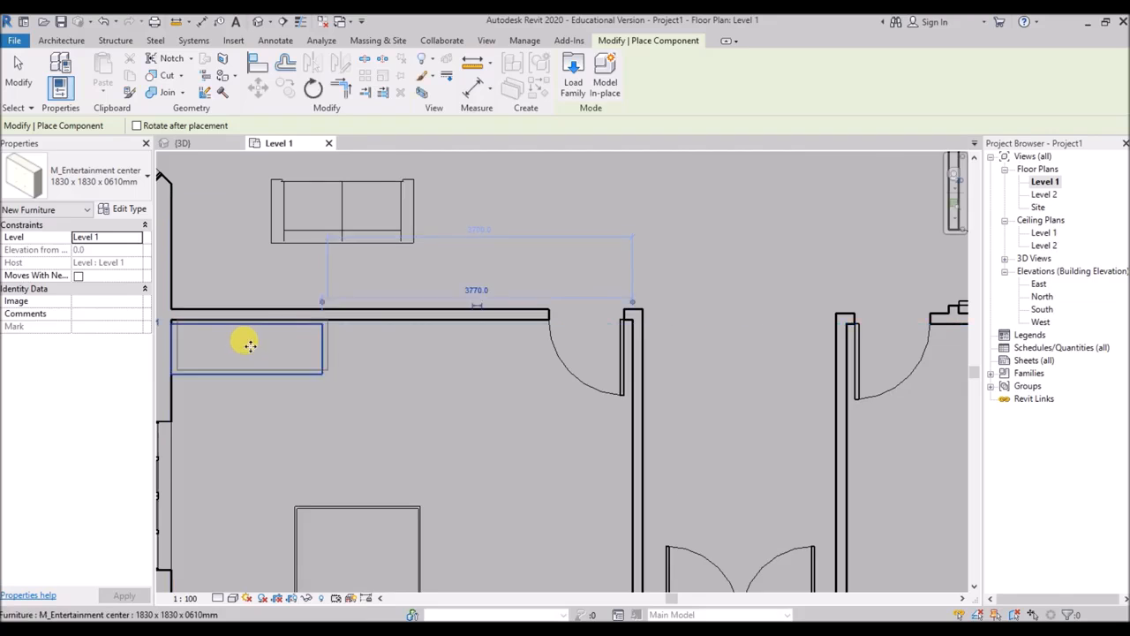
# Place another M_Entertainment center, rotated upright, along the left wall in the lower-left corner of the bedroom right of the entrance
pyautogui.scroll(-1, 244, 353)
pyautogui.scroll(1, 894, 374)
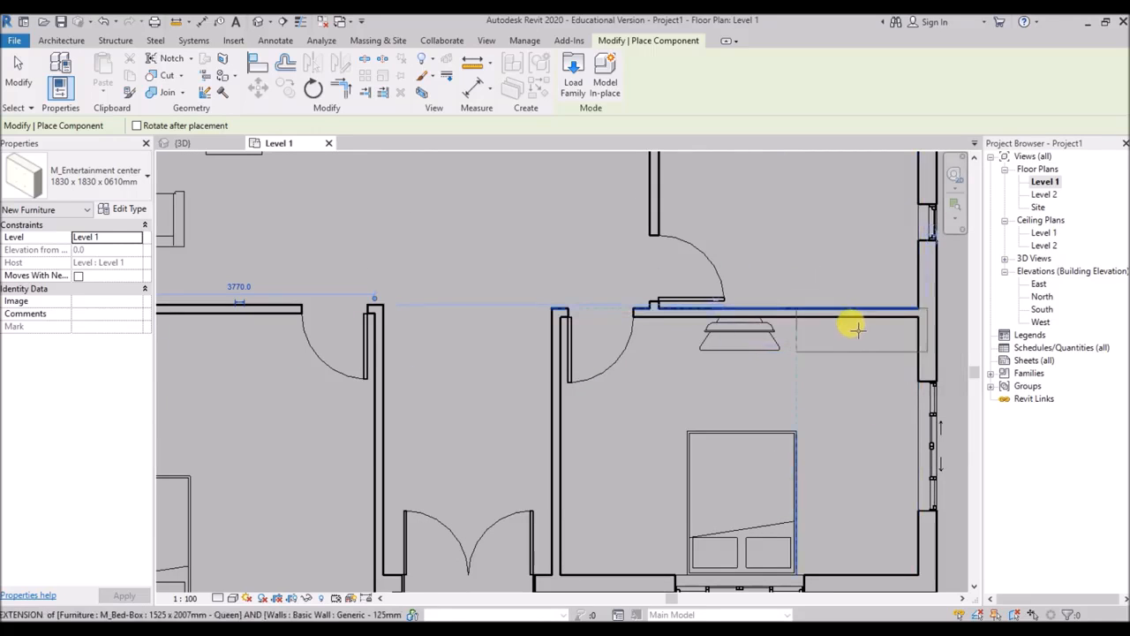
pyautogui.click(582, 509)
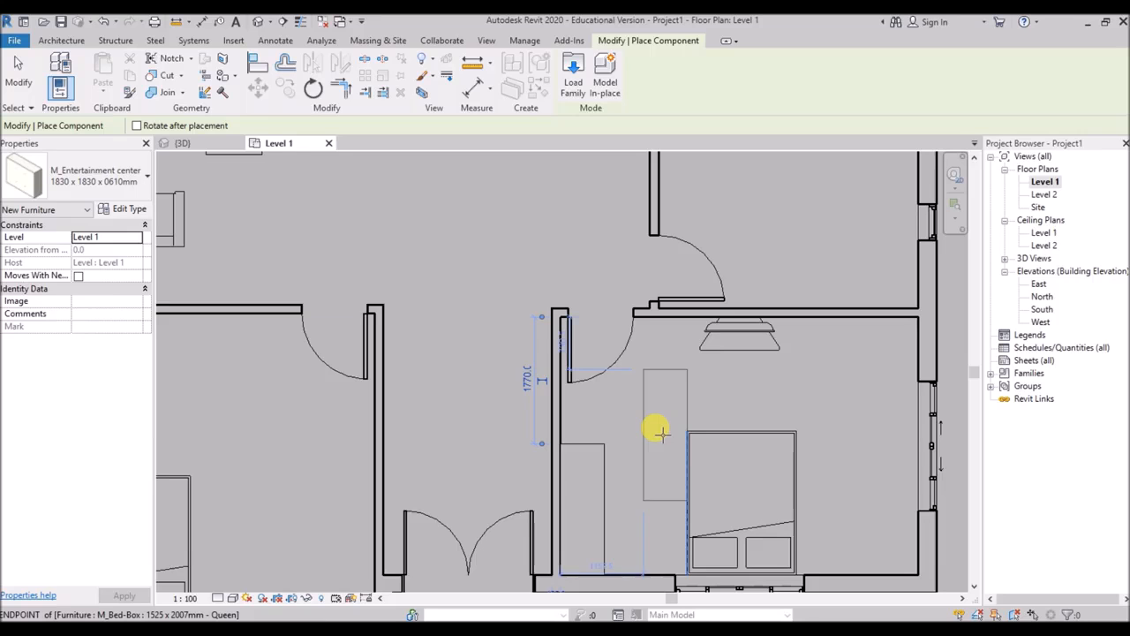
pyautogui.press('Escape')
pyautogui.press('Escape')
pyautogui.scroll(-3, 609, 300)
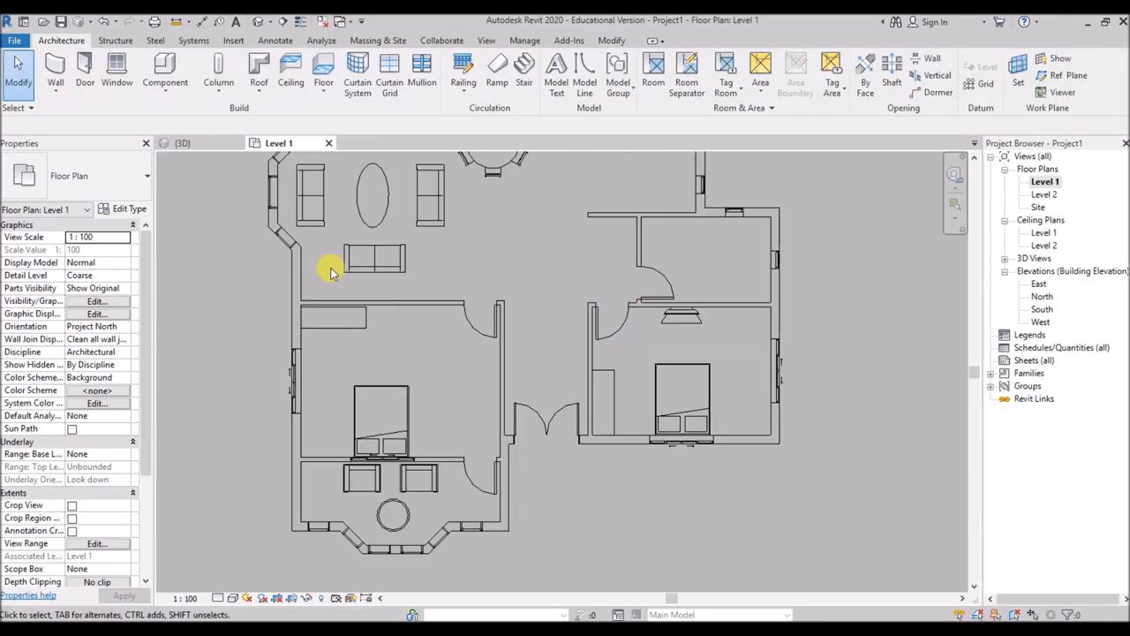
# Move the left bedroom's M_Entertainment center up so that its back sits flush against the upper wall
pyautogui.scroll(3, 331, 272)
pyautogui.click(409, 298)
pyautogui.scroll(1, 410, 296)
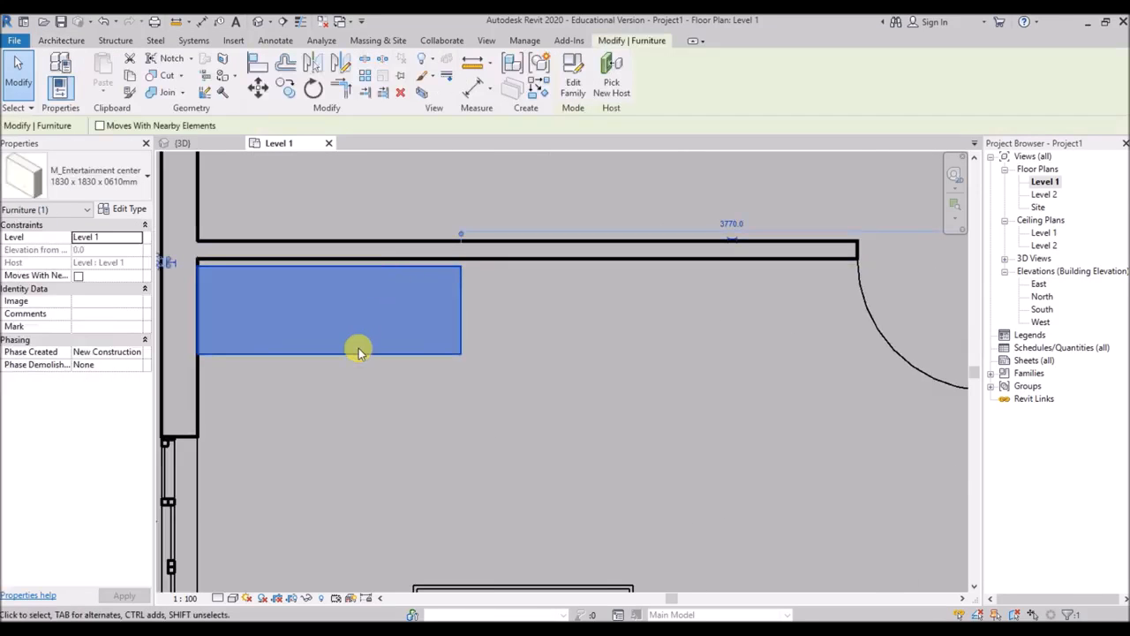
pyautogui.moveTo(360, 348); pyautogui.dragTo(351, 339)
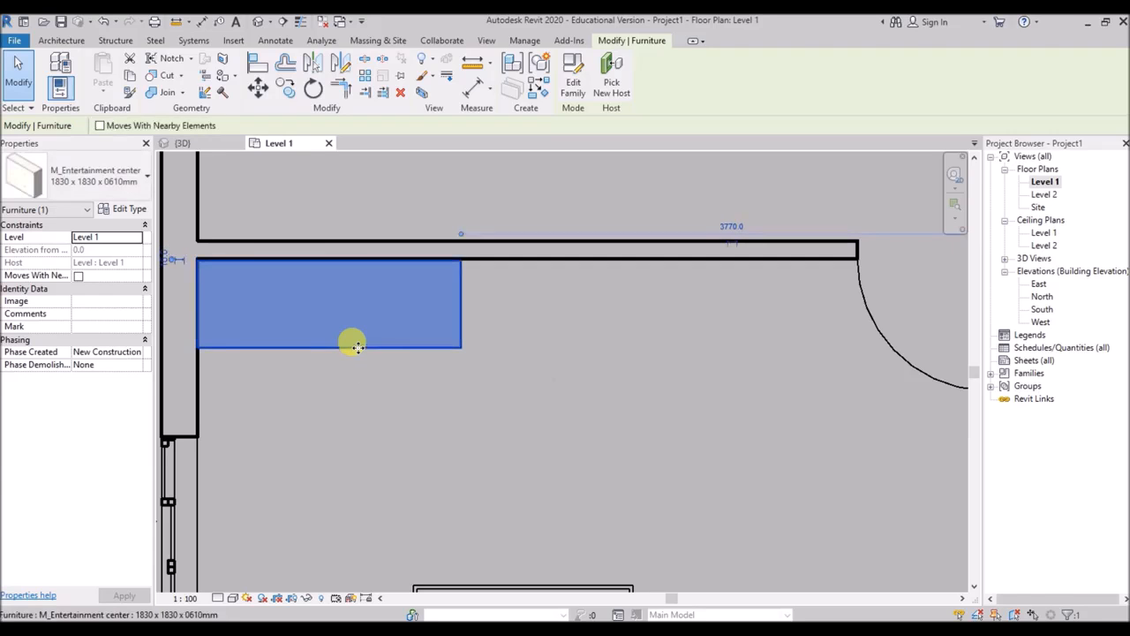
pyautogui.click(690, 415)
# Examine the furnished house in the 3D view and check the dimensions of the large room's M_TV Stand type
pyautogui.click(262, 22)
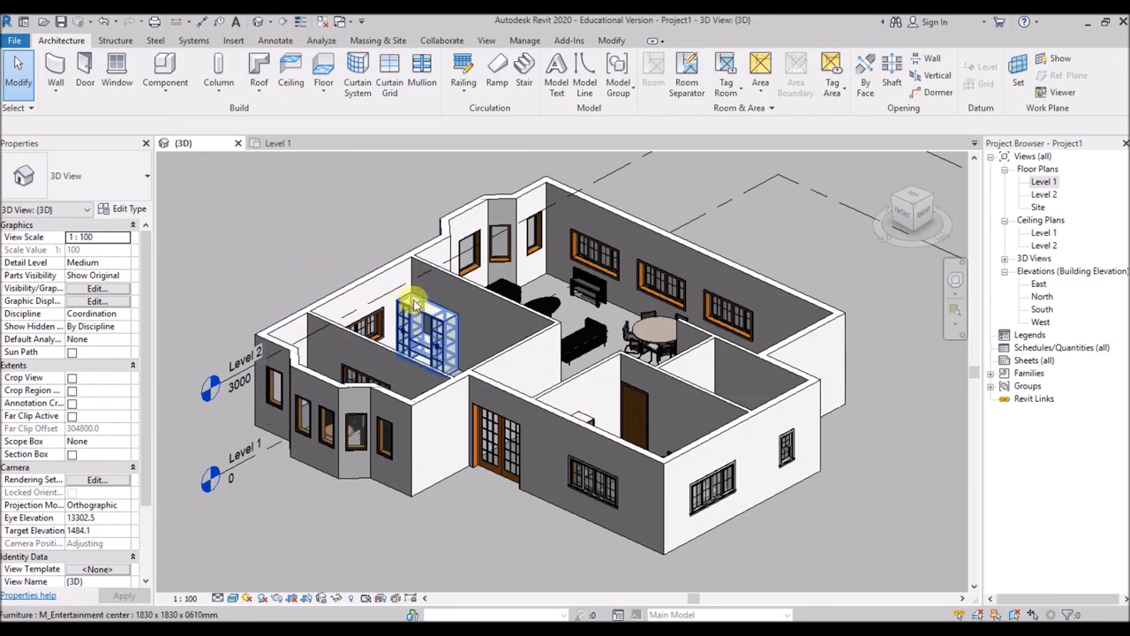
pyautogui.scroll(1, 649, 385)
pyautogui.keyDown('shift'); pyautogui.moveTo(575, 308); pyautogui.dragTo(669, 298, button='middle'); pyautogui.keyUp('shift')
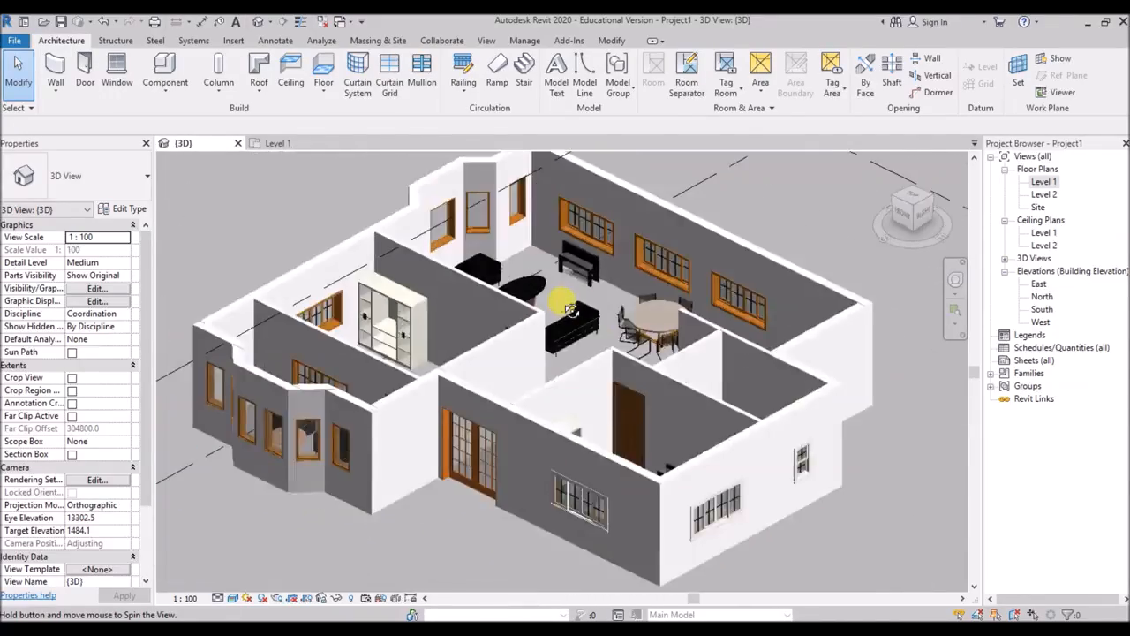
pyautogui.scroll(4, 618, 282)
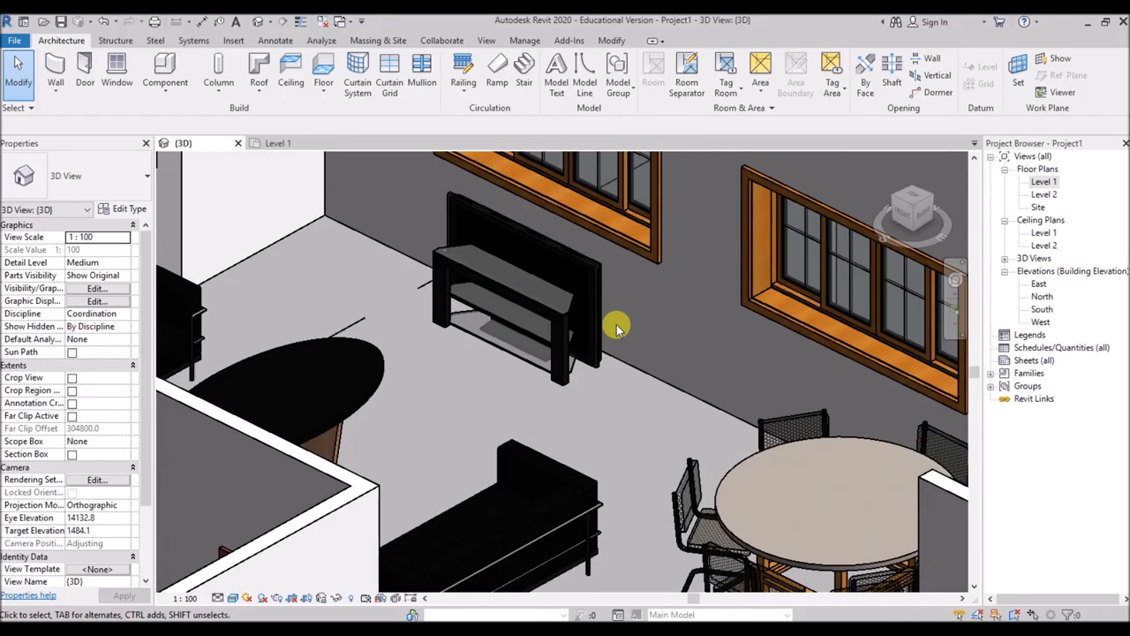
pyautogui.click(518, 298)
pyautogui.scroll(-2, 353, 300)
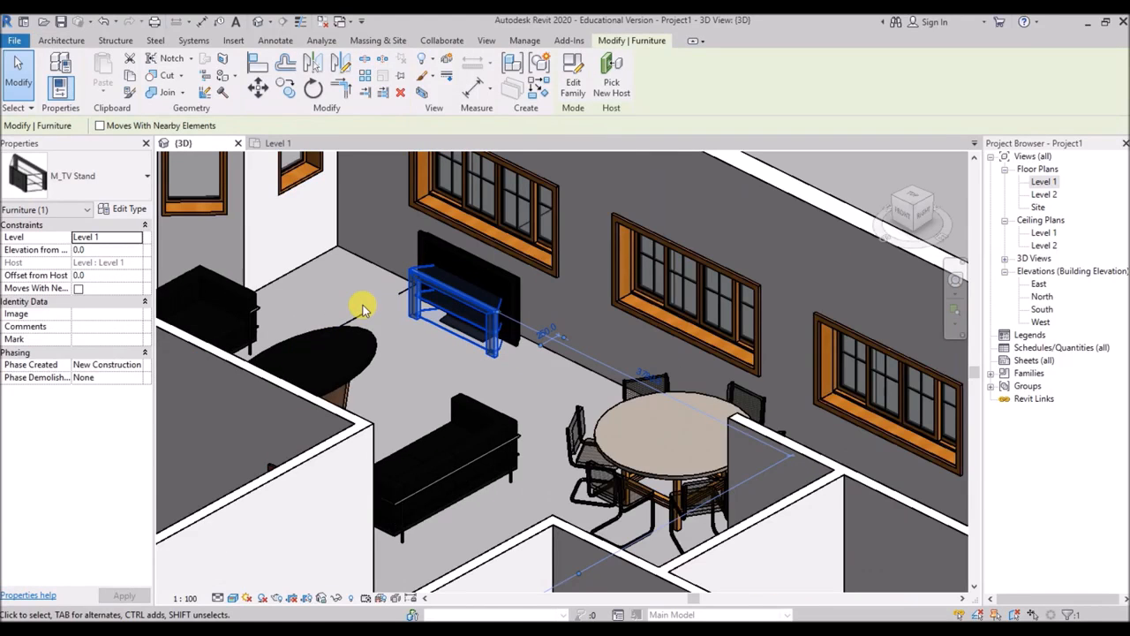
pyautogui.click(118, 209)
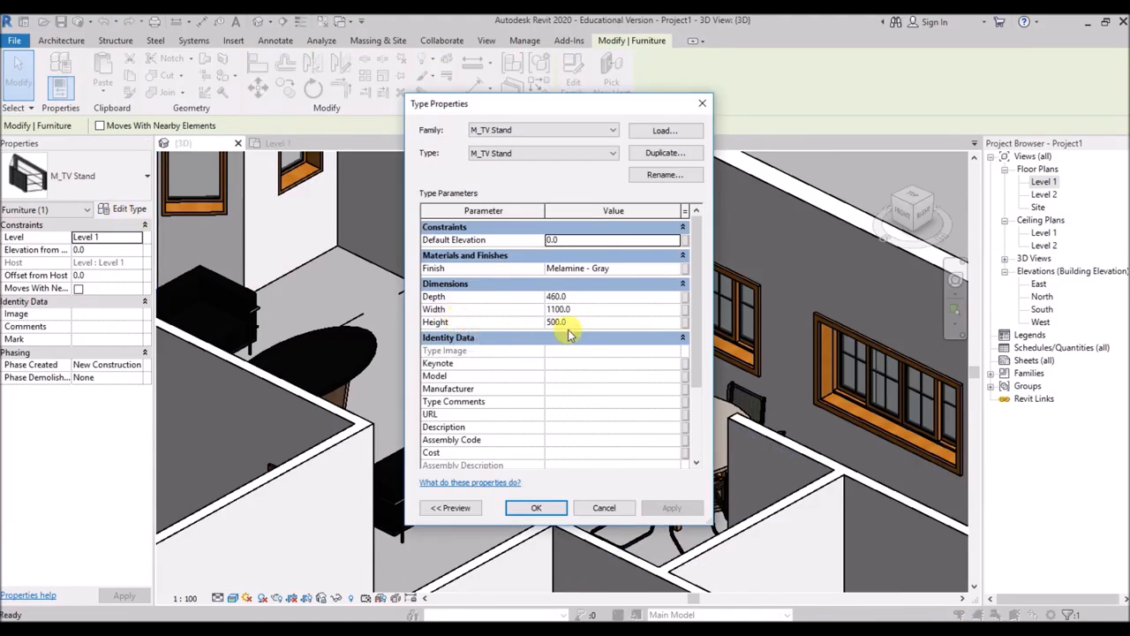
pyautogui.click(536, 509)
pyautogui.press('Escape')
# Raise the 1270mm flat-screen TV in the large room onto its stand with an offset from host of 500
pyautogui.click(510, 279)
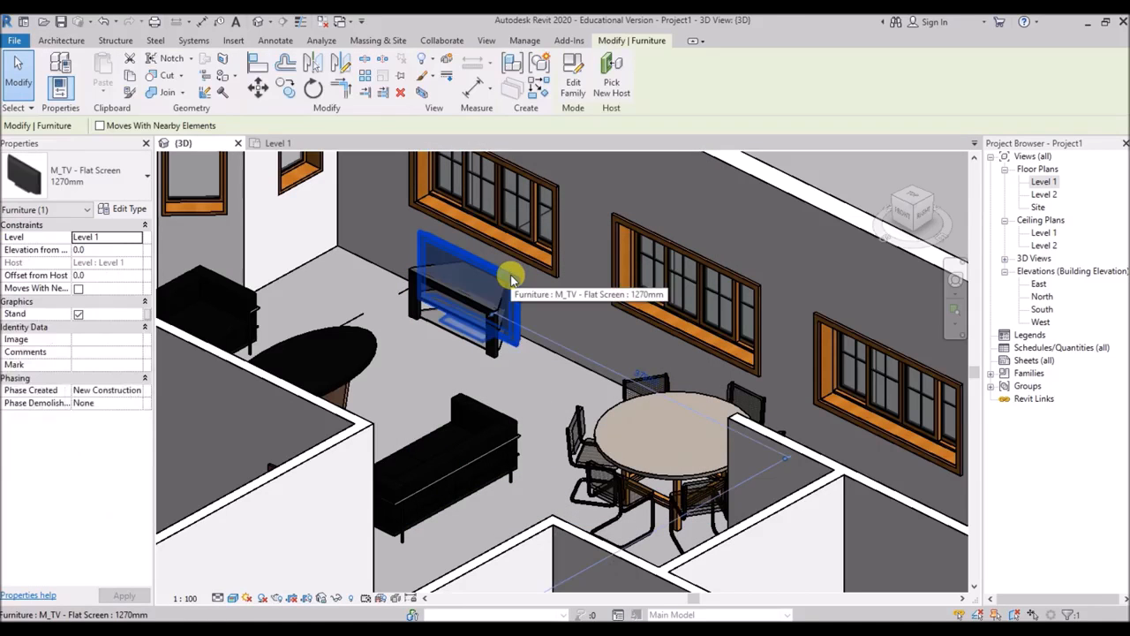
pyautogui.click(93, 274)
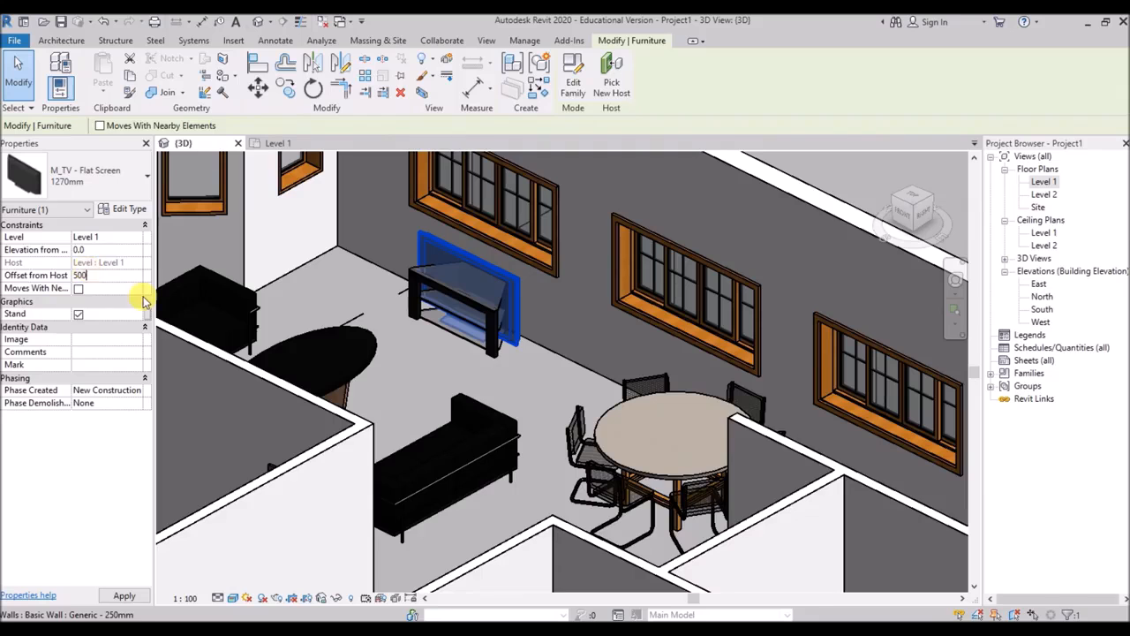
pyautogui.write('500')
pyautogui.press('Return')
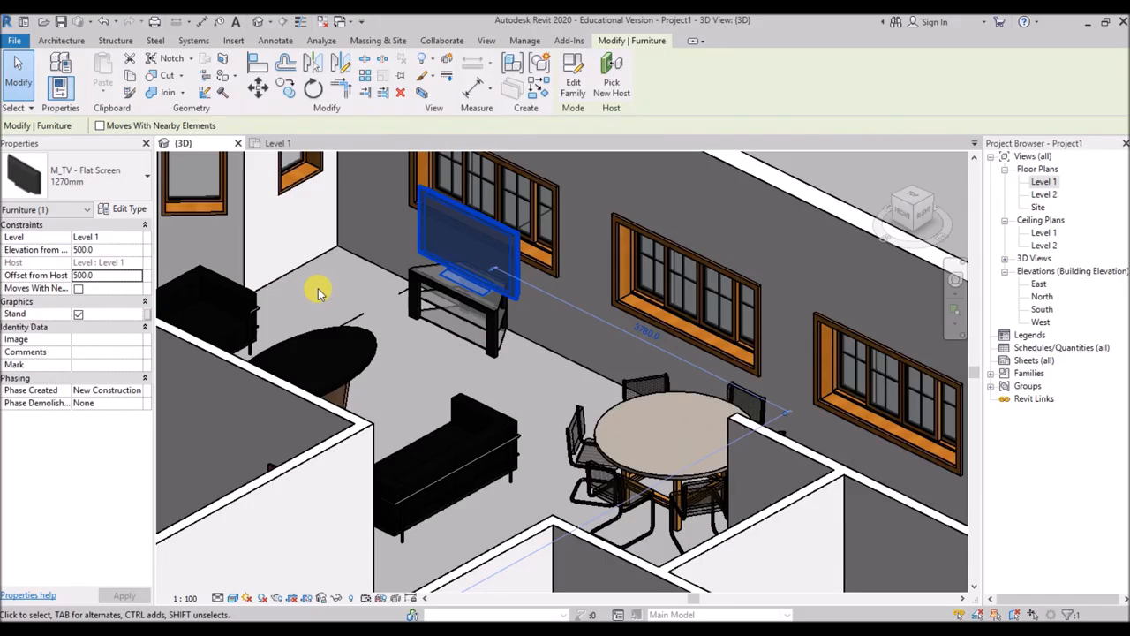
pyautogui.press('Escape')
# Raise the 0940mm flat-screen TV in the right bedroom onto its stand with an offset from host of 500
pyautogui.scroll(-6, 318, 292)
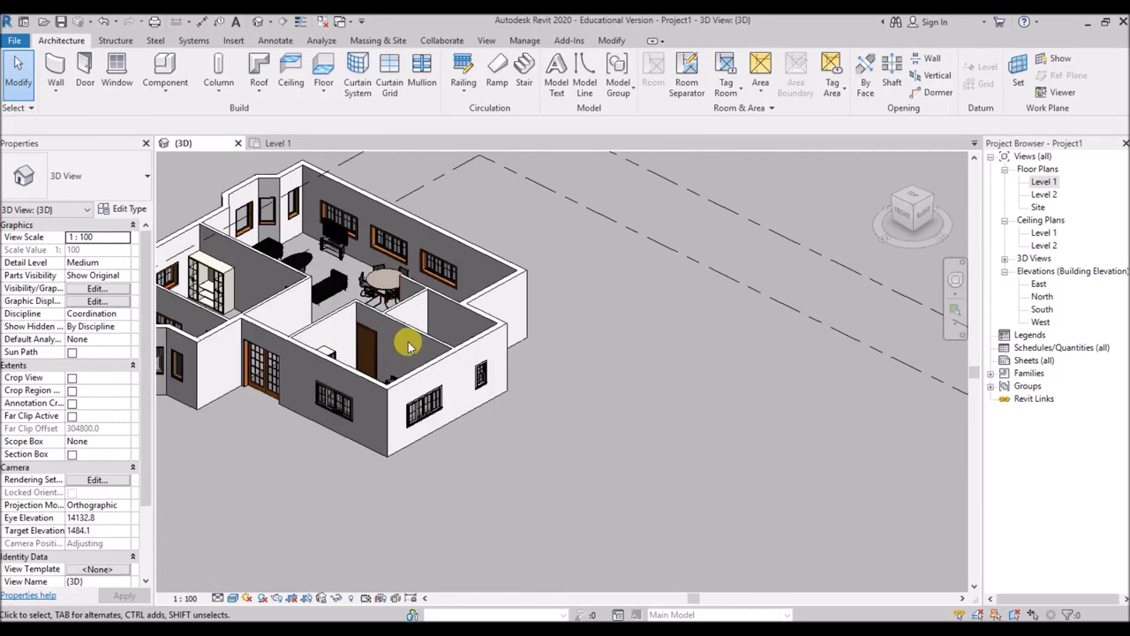
pyautogui.scroll(6, 408, 346)
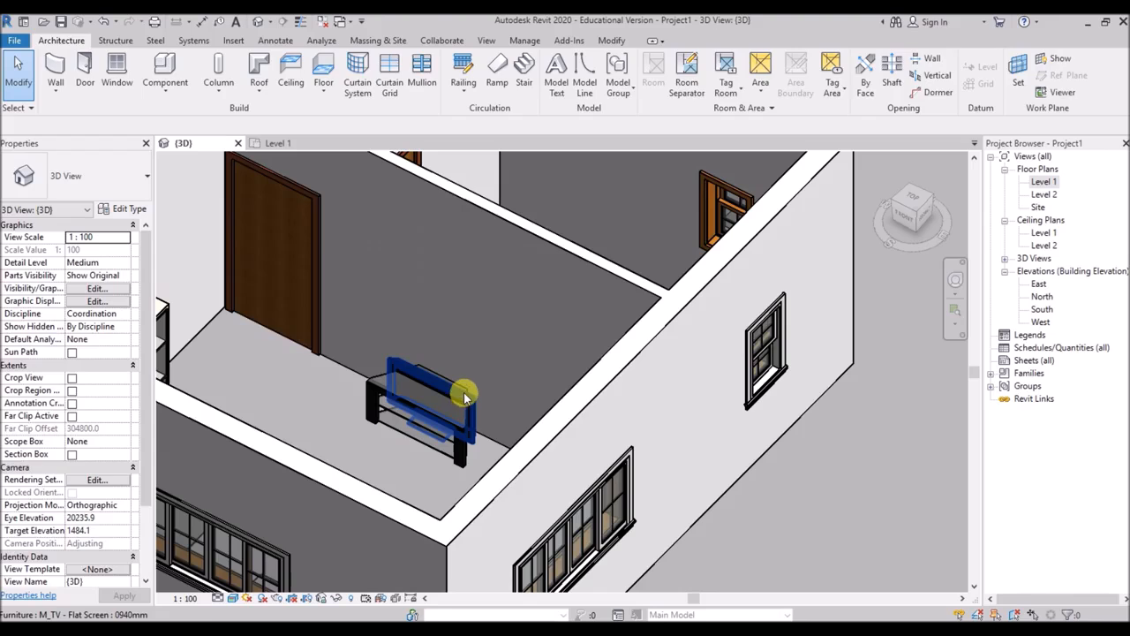
pyautogui.click(463, 393)
pyautogui.click(101, 275)
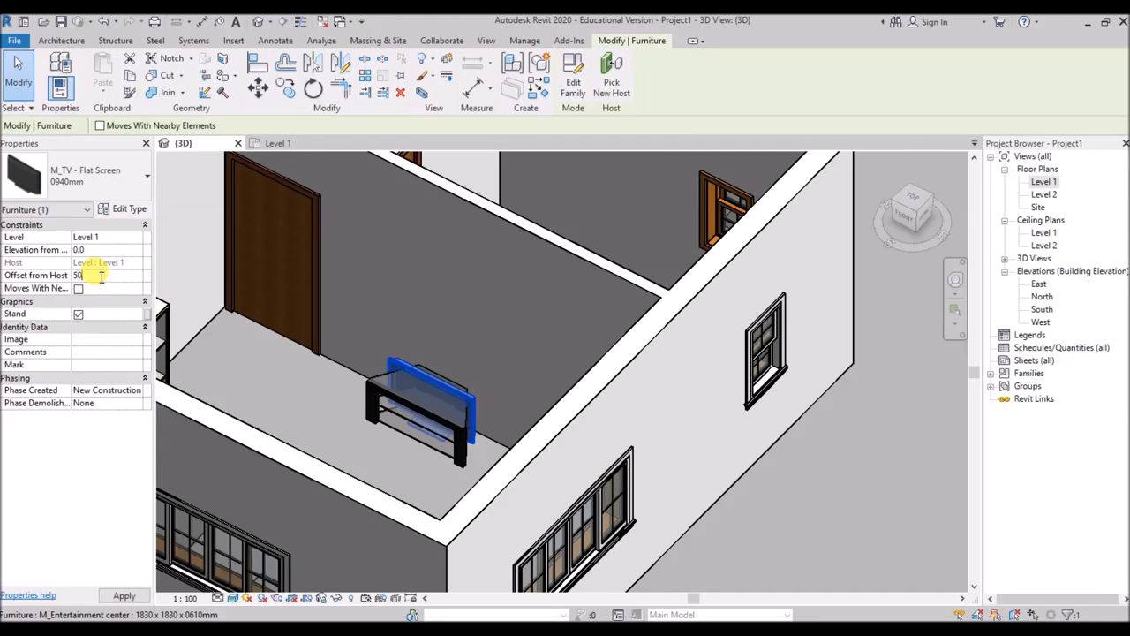
pyautogui.click(128, 593)
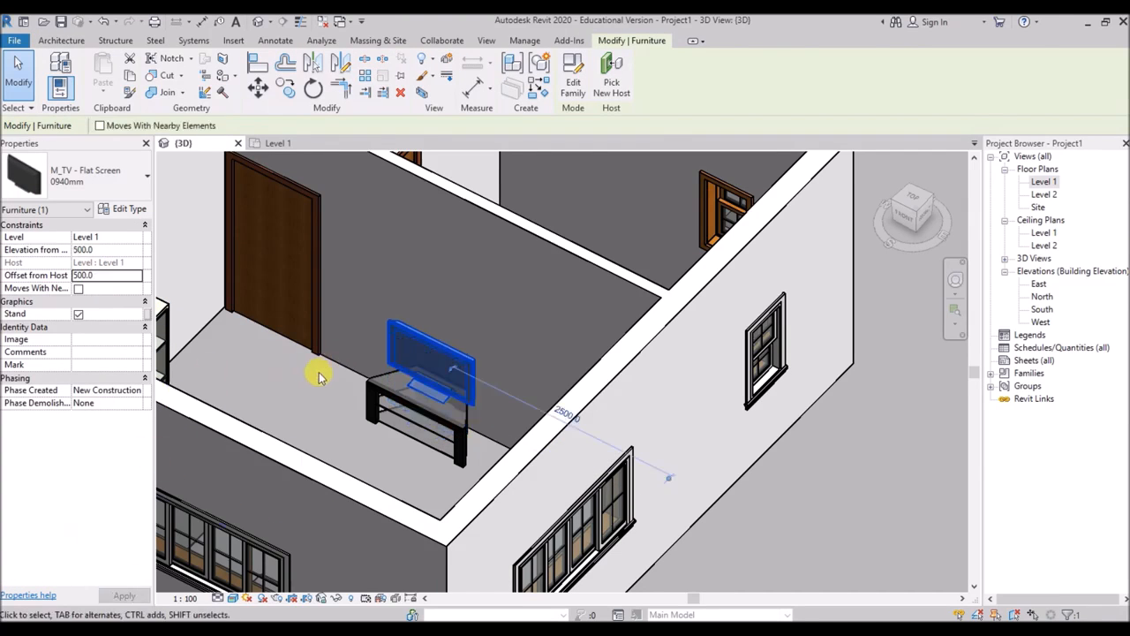
pyautogui.press('Escape')
pyautogui.scroll(-3, 544, 393)
pyautogui.scroll(-4, 637, 461)
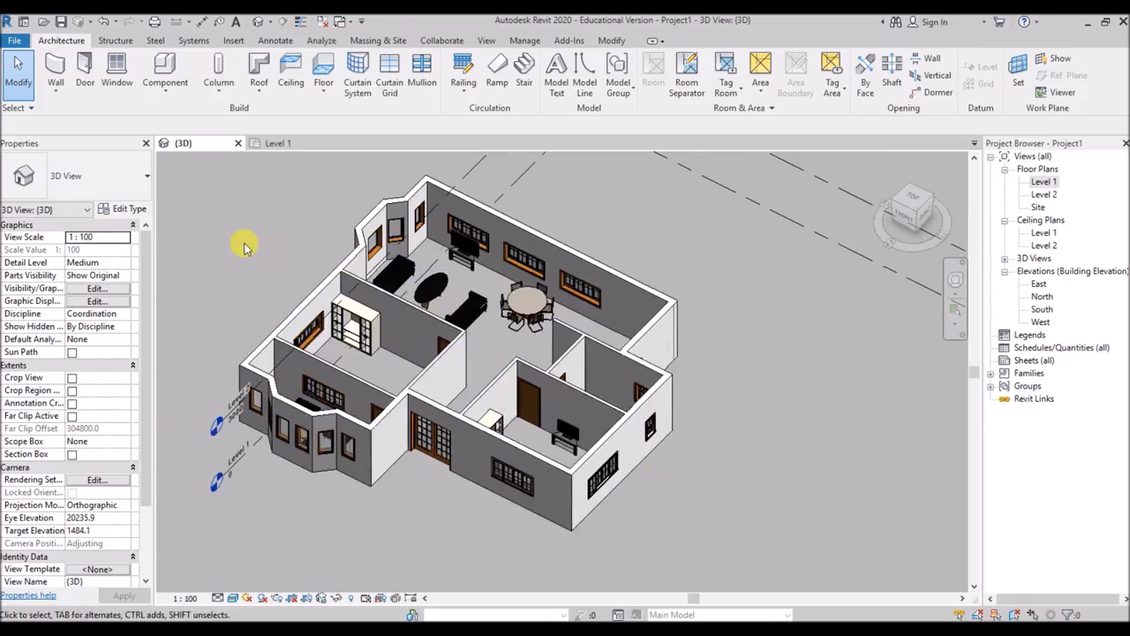
pyautogui.scroll(1, 245, 247)
pyautogui.keyDown('shift'); pyautogui.moveTo(777, 407); pyautogui.dragTo(291, 139, button='middle'); pyautogui.keyUp('shift')
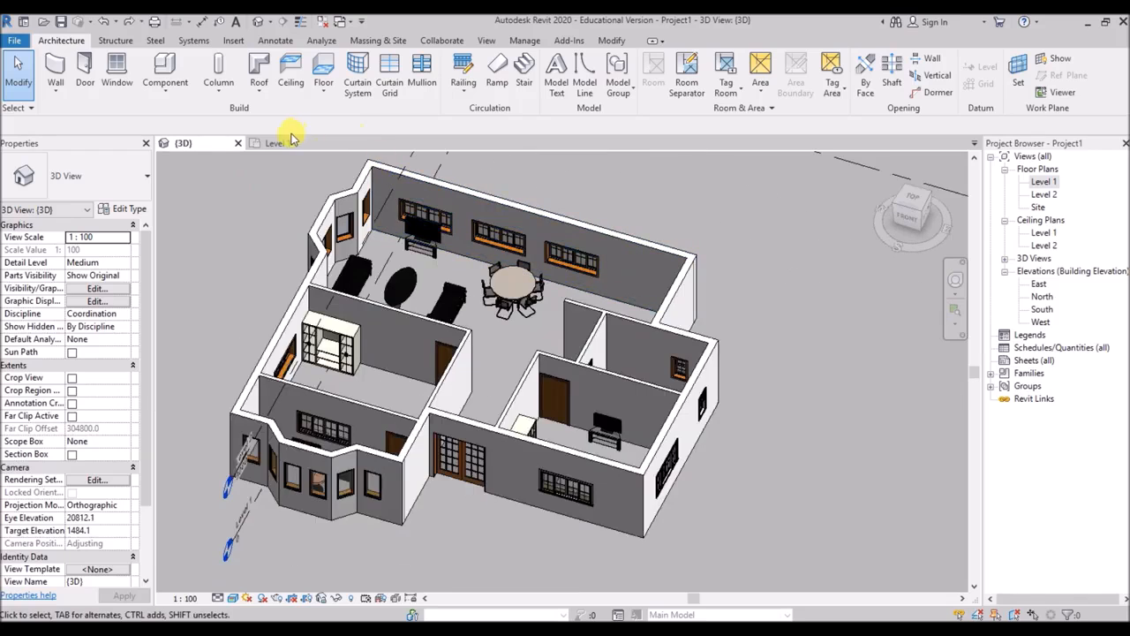
# Begin a Generic 150mm floor on the Level 1 plan, with its boundary picked from the entire chain of exterior walls
pyautogui.click(278, 144)
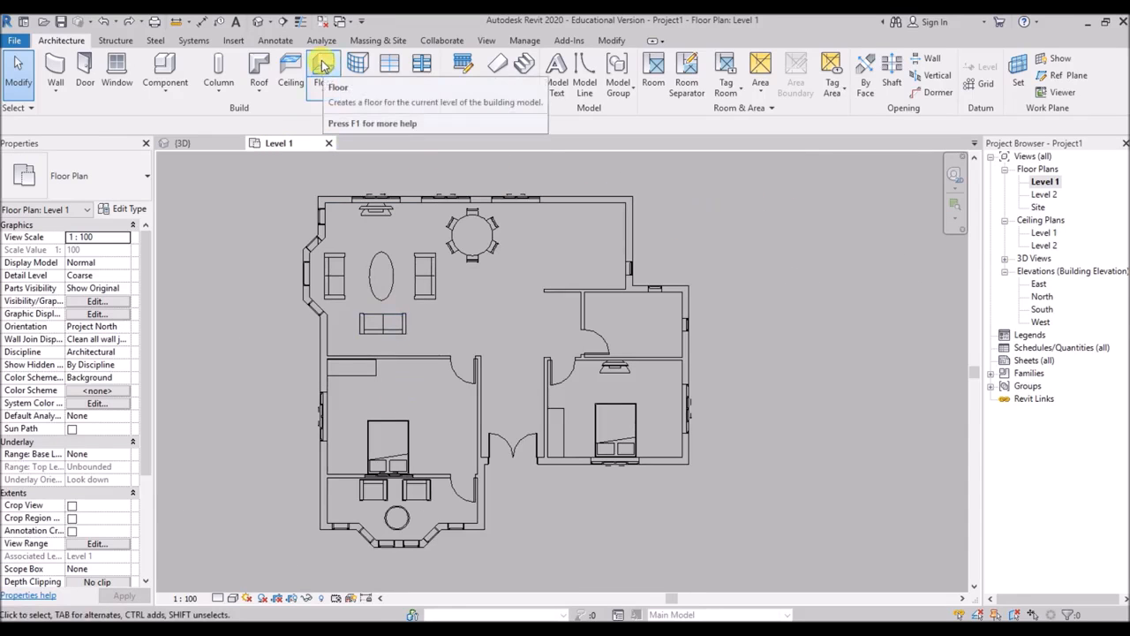
pyautogui.click(323, 66)
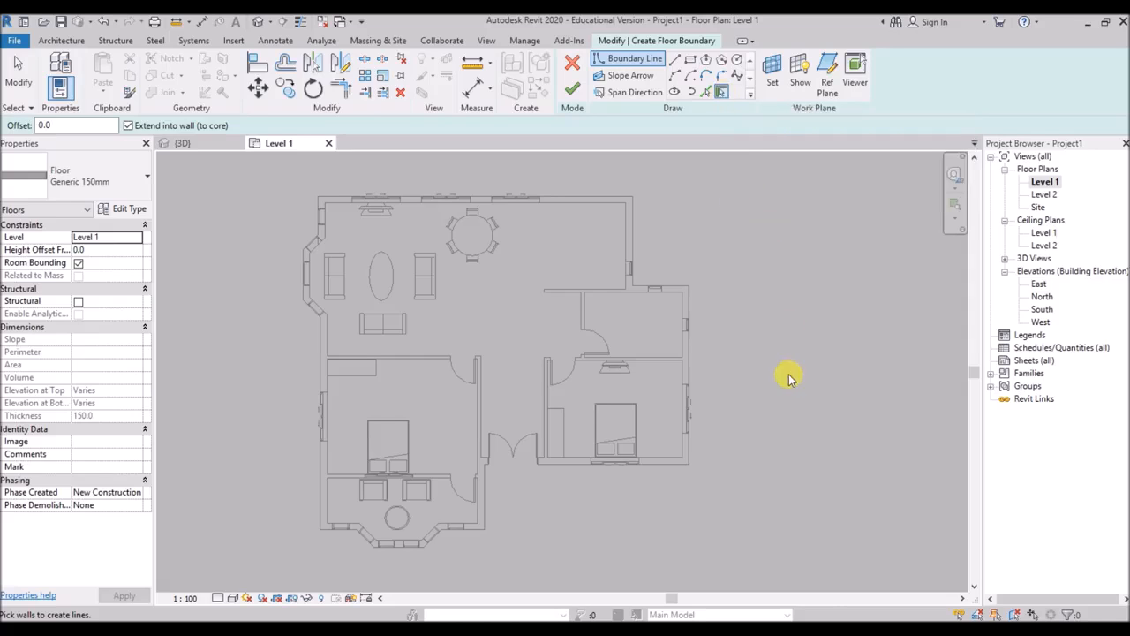
pyautogui.press('Tab')
pyautogui.click(688, 449)
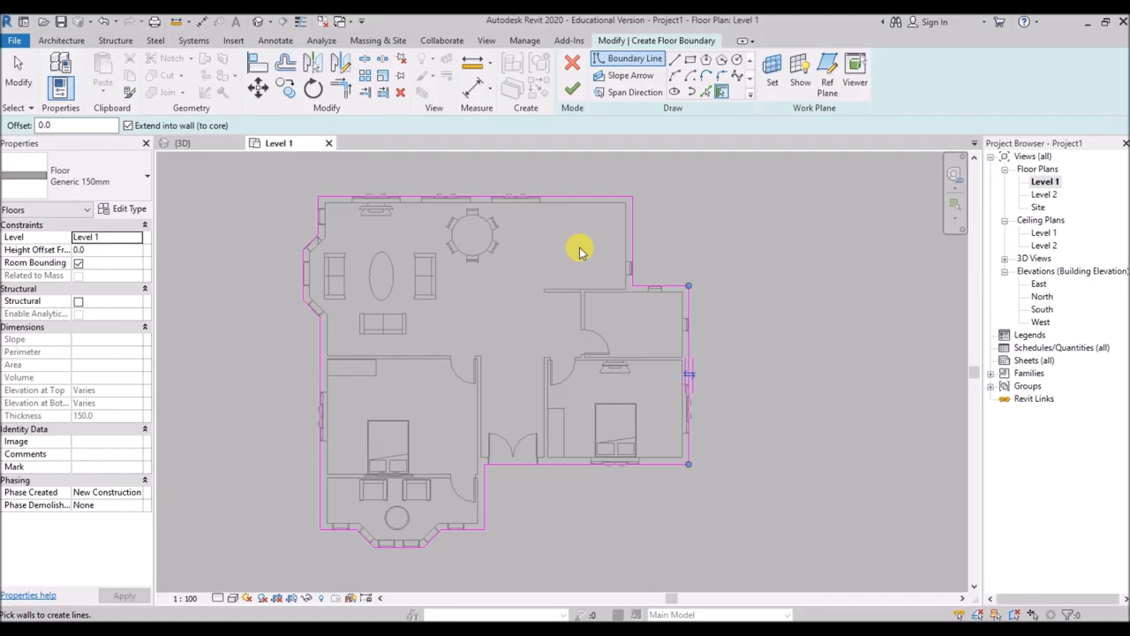
# Sketch a rectangular floor opening in the large room's upper-right corner, spanning from the inner wall corner to the short partition's free end
pyautogui.click(690, 62)
pyautogui.scroll(4, 613, 173)
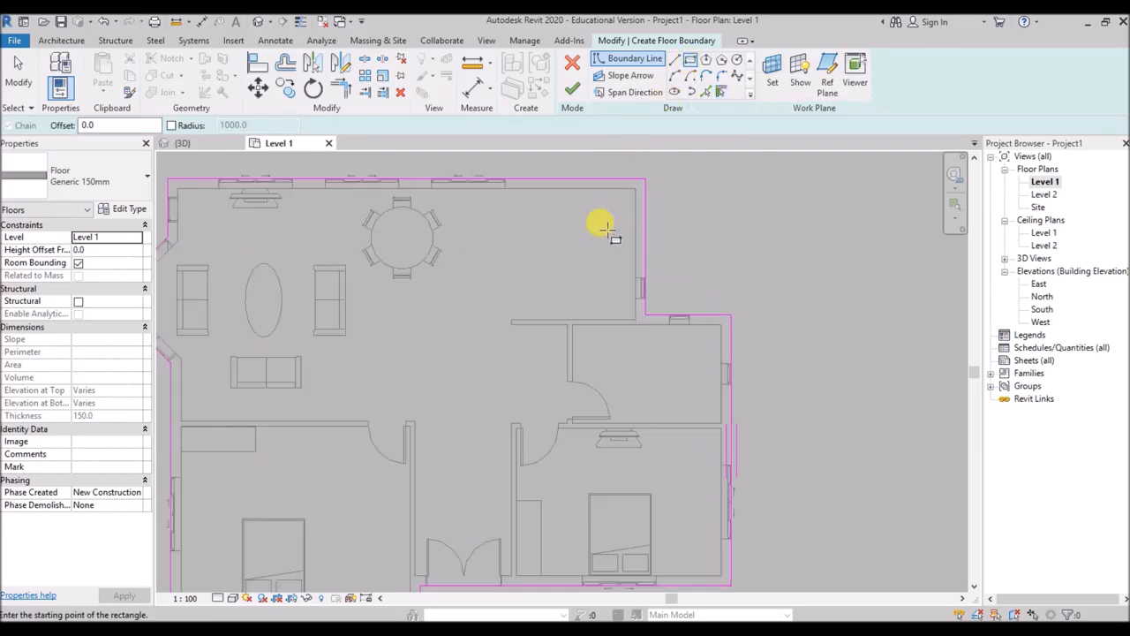
pyautogui.click(636, 182)
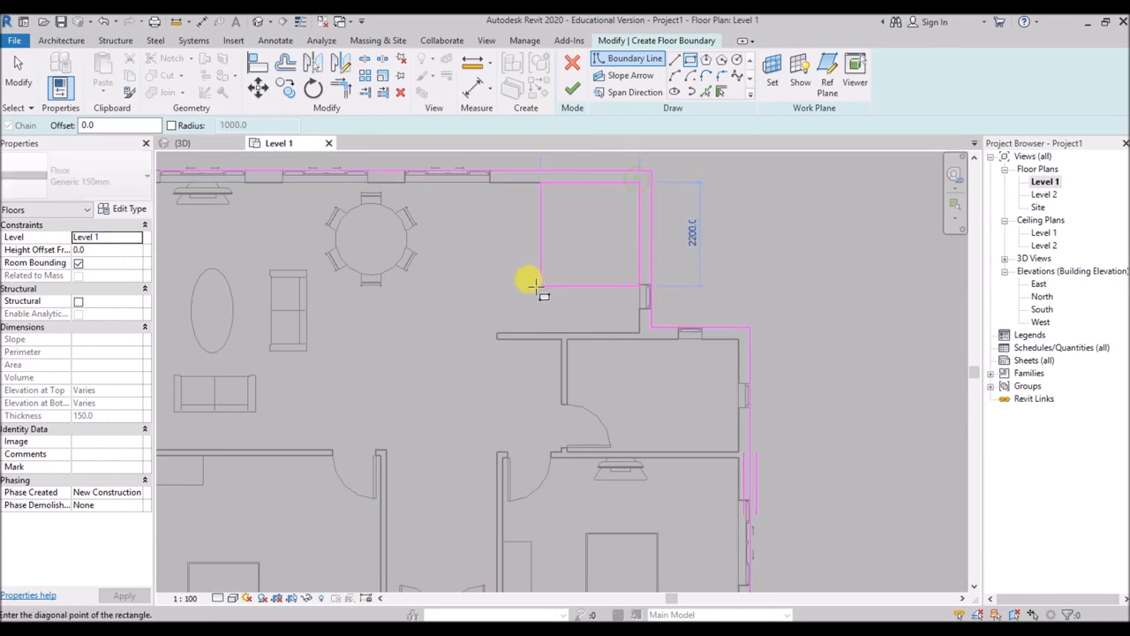
pyautogui.scroll(3, 497, 328)
pyautogui.click(497, 336)
# Sketch another rectangular opening along the inner walls of the small room above the right bedroom, and finish the floor
pyautogui.scroll(-2, 452, 269)
pyautogui.scroll(-3, 451, 270)
pyautogui.scroll(6, 522, 309)
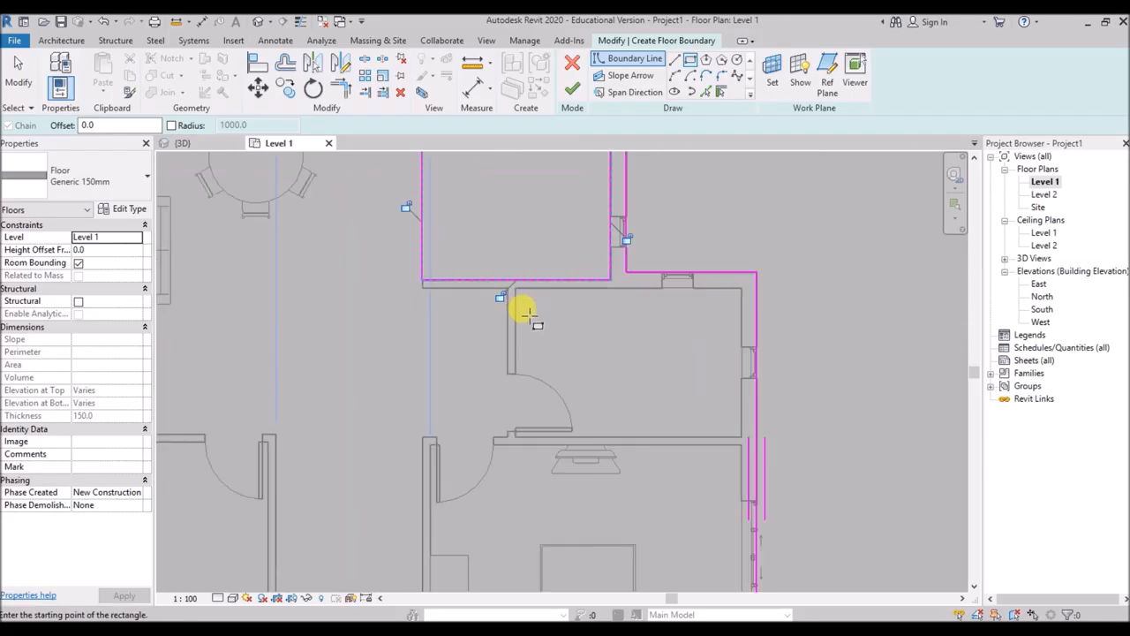
pyautogui.click(490, 258)
pyautogui.scroll(-3, 487, 257)
pyautogui.scroll(2, 830, 488)
pyautogui.click(838, 491)
pyautogui.scroll(-5, 665, 328)
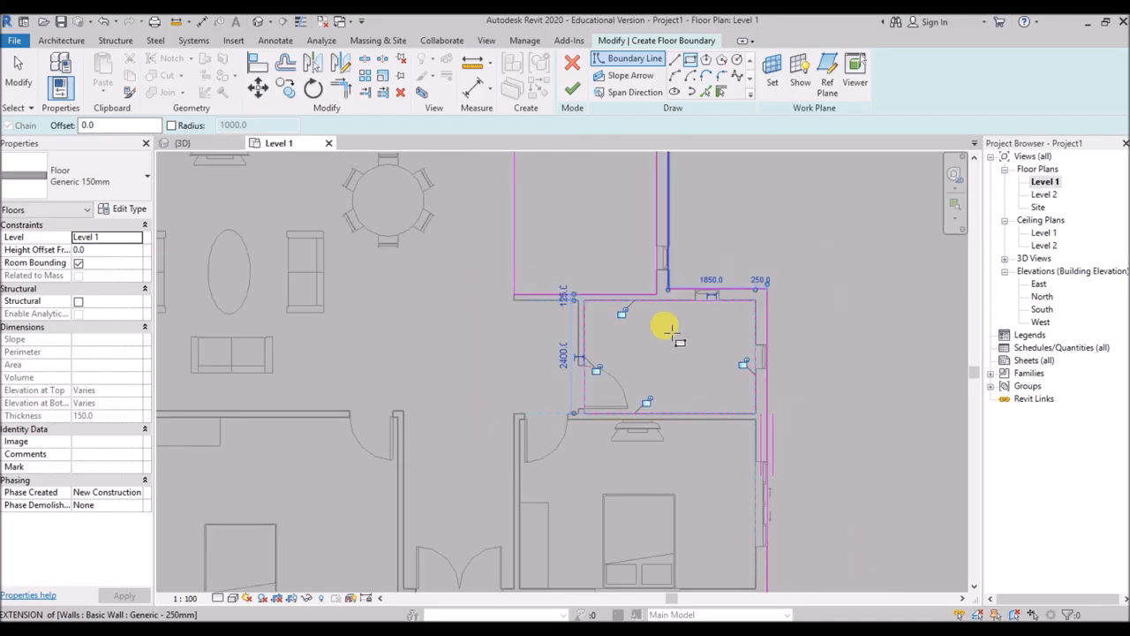
pyautogui.click(576, 91)
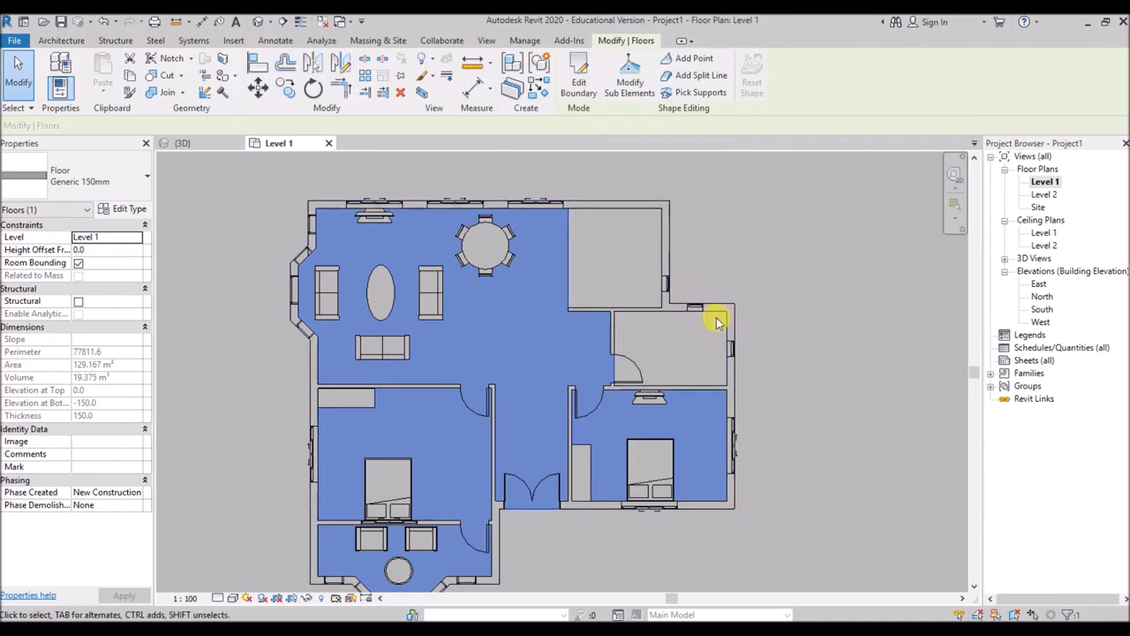
# Assign the Oak Flooring material to the structure layer of the new floor's Generic 150mm type
pyautogui.scroll(-2, 707, 315)
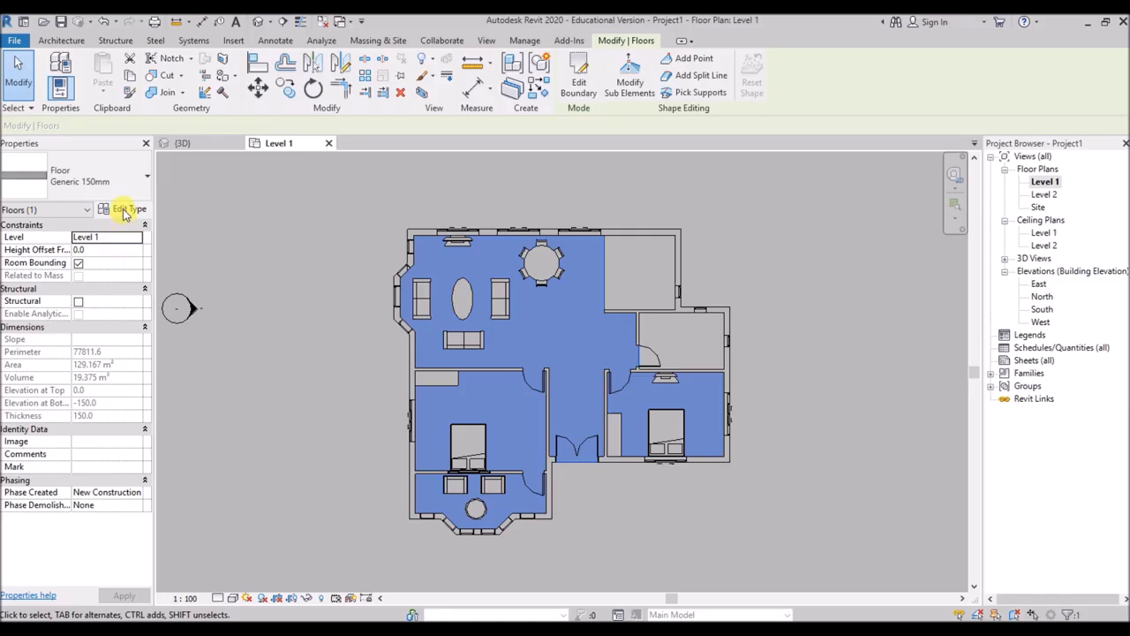
pyautogui.click(125, 210)
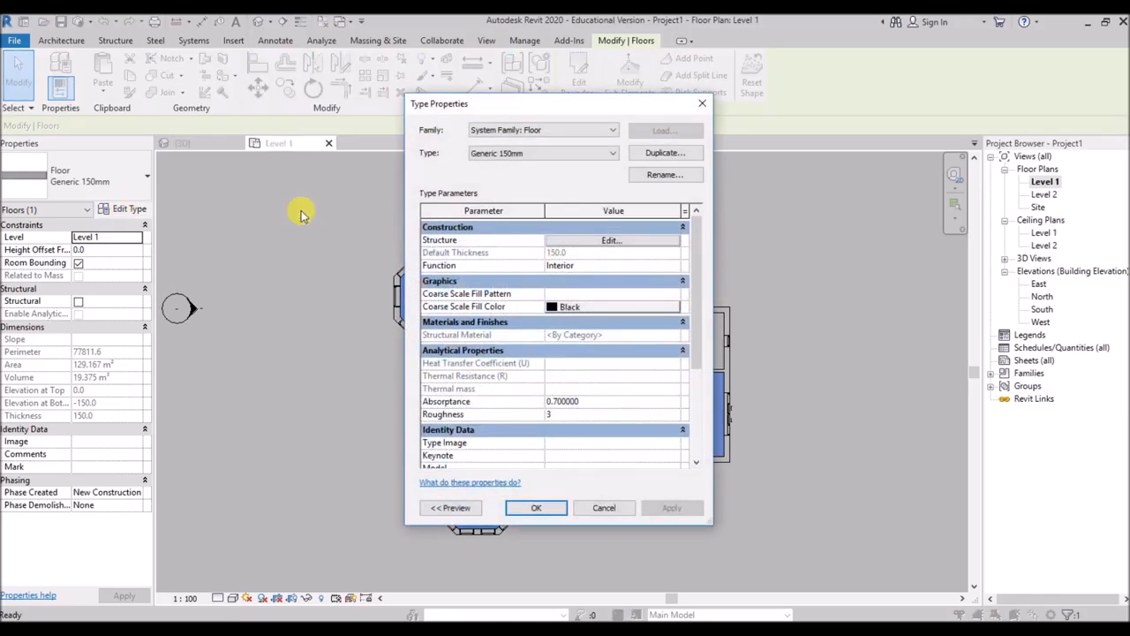
pyautogui.click(611, 240)
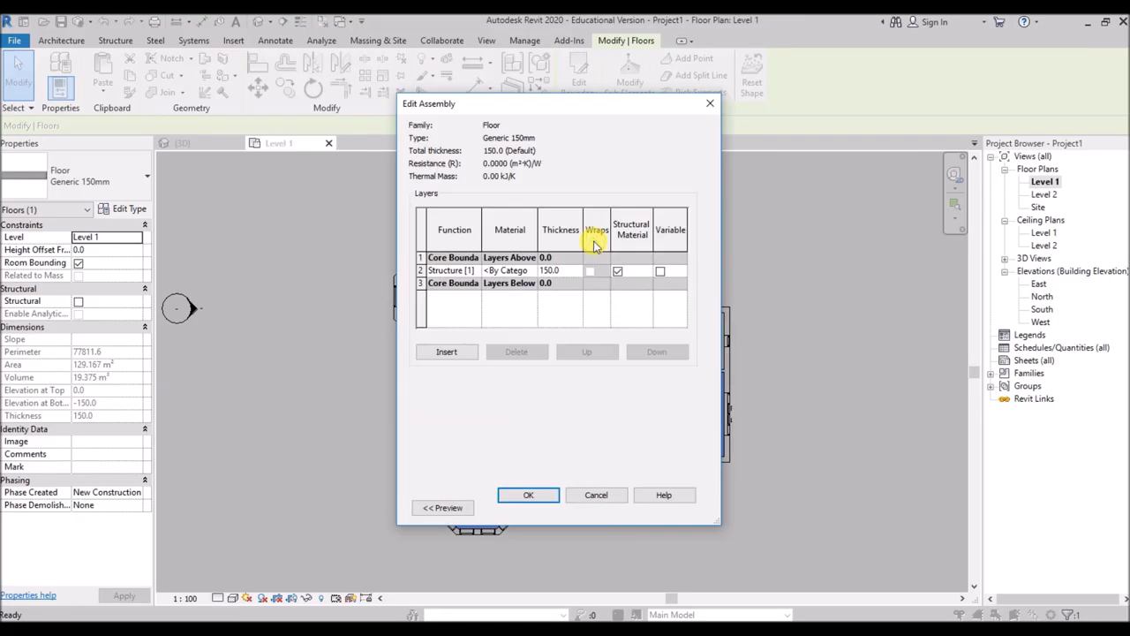
pyautogui.click(533, 274)
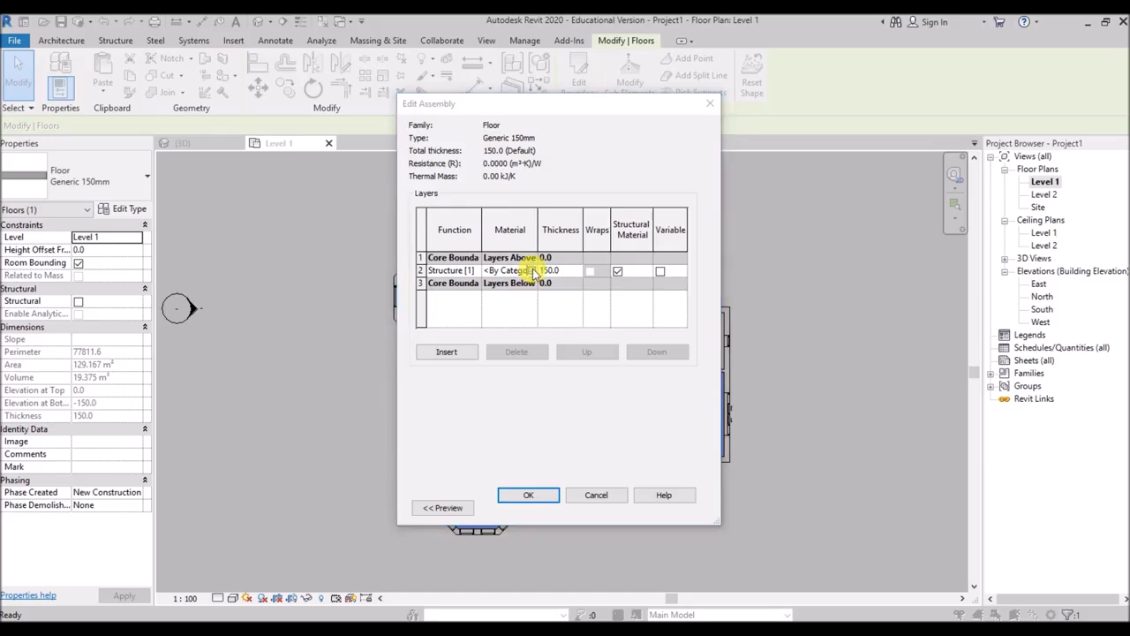
pyautogui.click(533, 275)
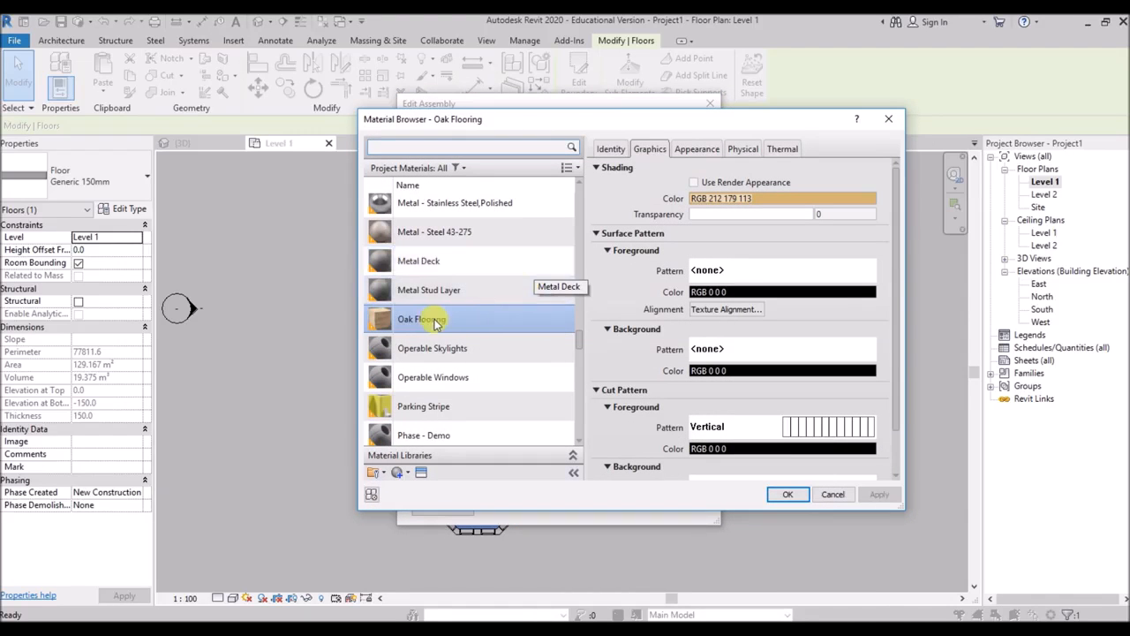
pyautogui.click(789, 494)
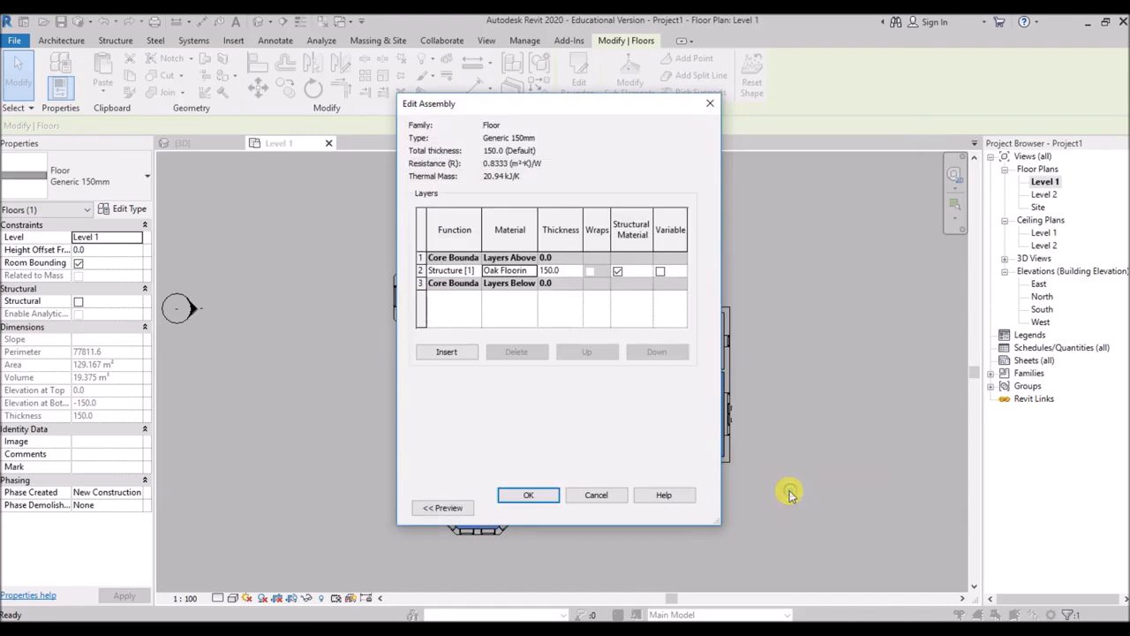
pyautogui.click(530, 496)
pyautogui.click(535, 508)
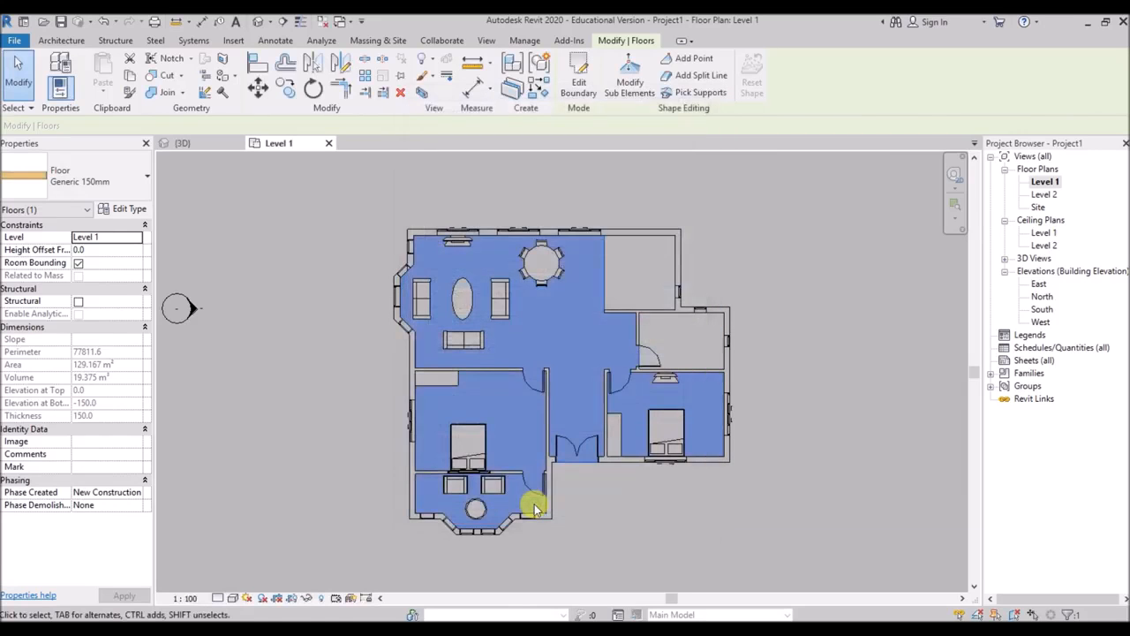
pyautogui.click(788, 252)
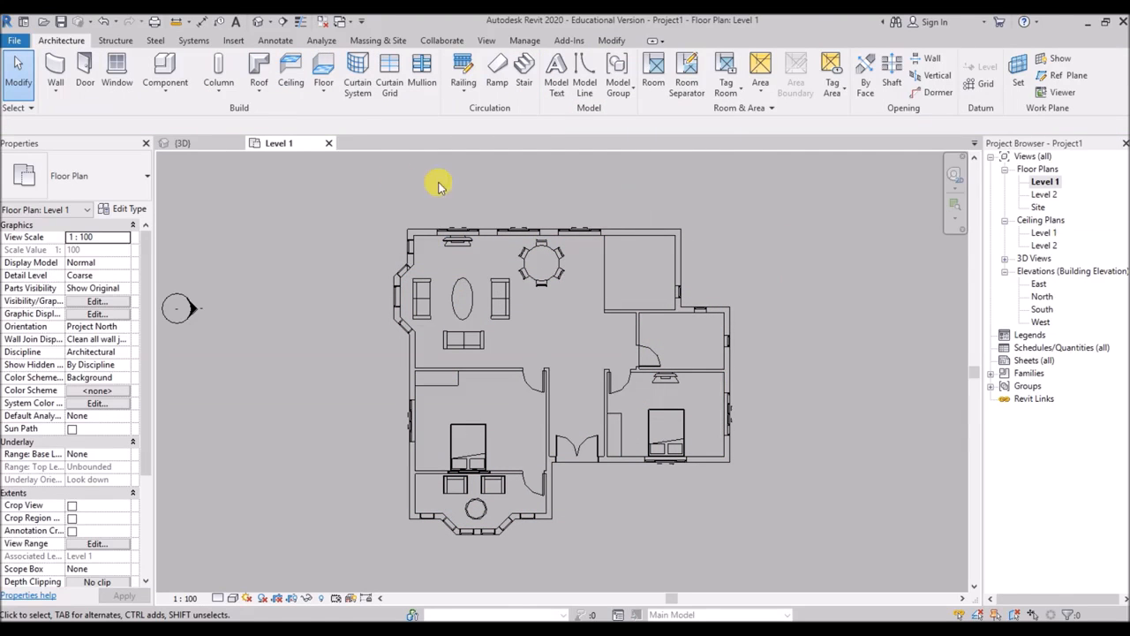
# Start another floor and duplicate its Generic 150mm type under the name "Generic 150mm tile"
pyautogui.click(324, 69)
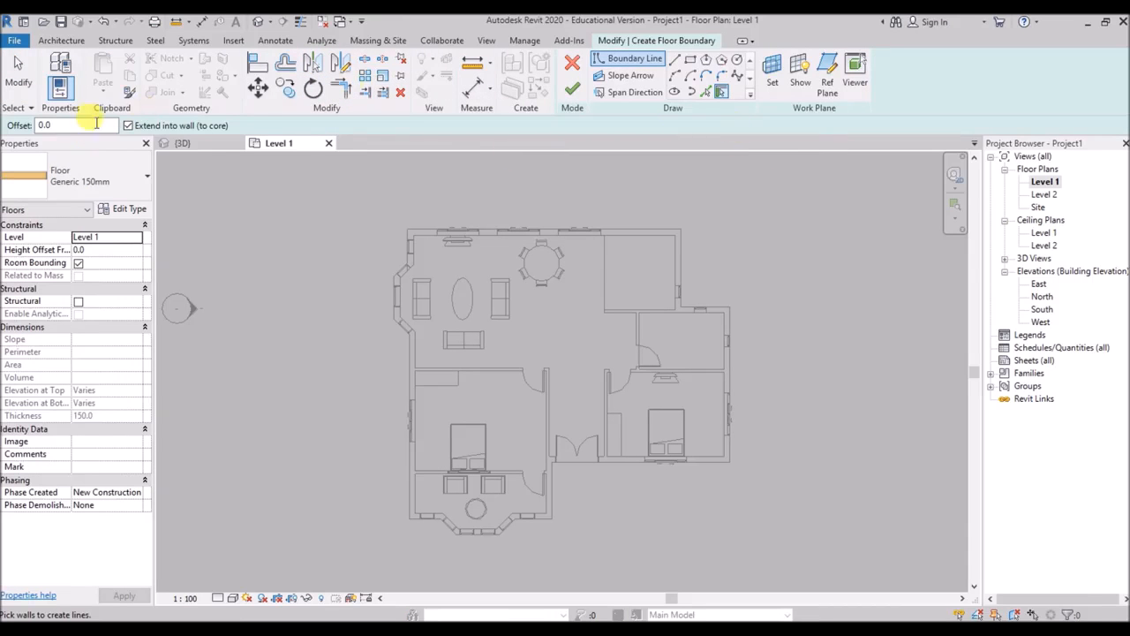
pyautogui.click(137, 212)
pyautogui.click(666, 154)
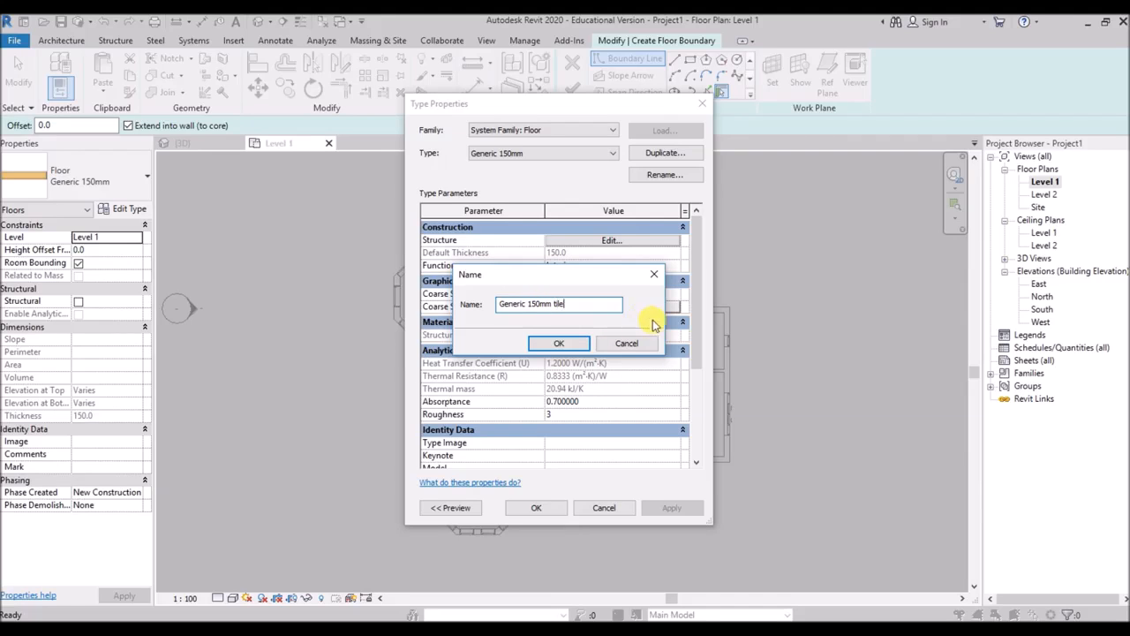
pyautogui.click(559, 344)
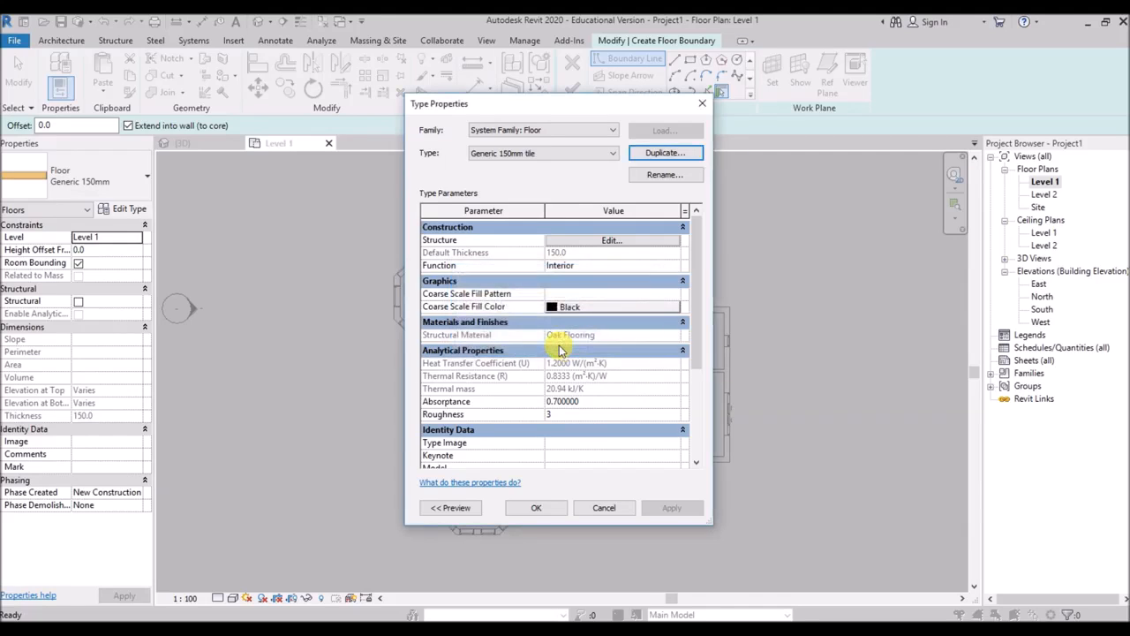
# Assign the Ceramic Tile material to the structure layer of the Generic 150mm tile floor type
pyautogui.click(614, 240)
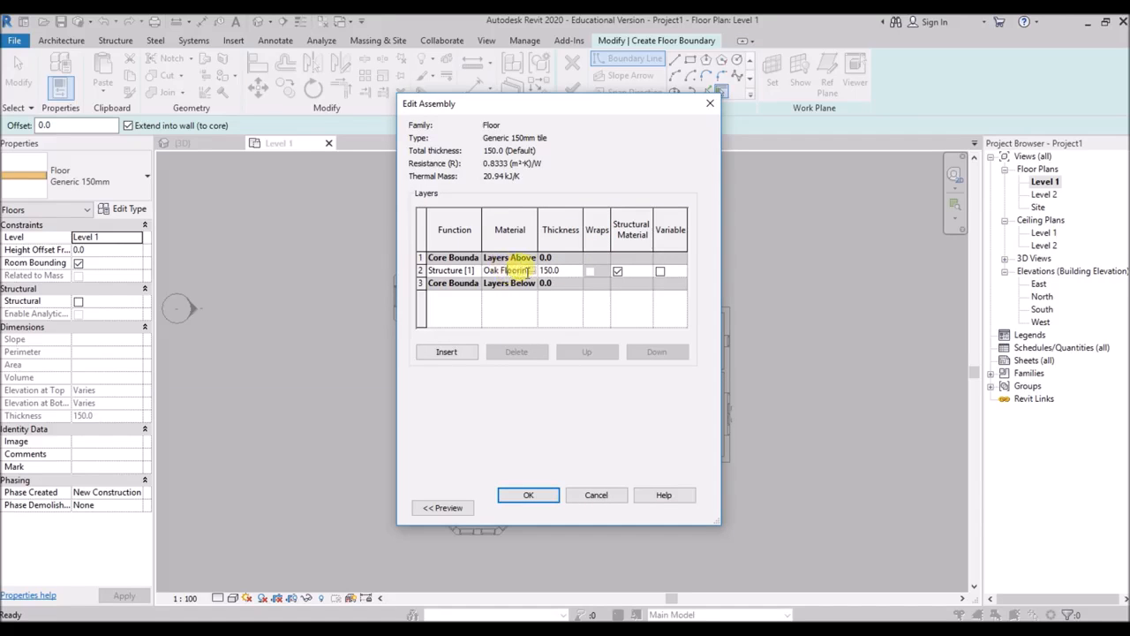
pyautogui.click(532, 272)
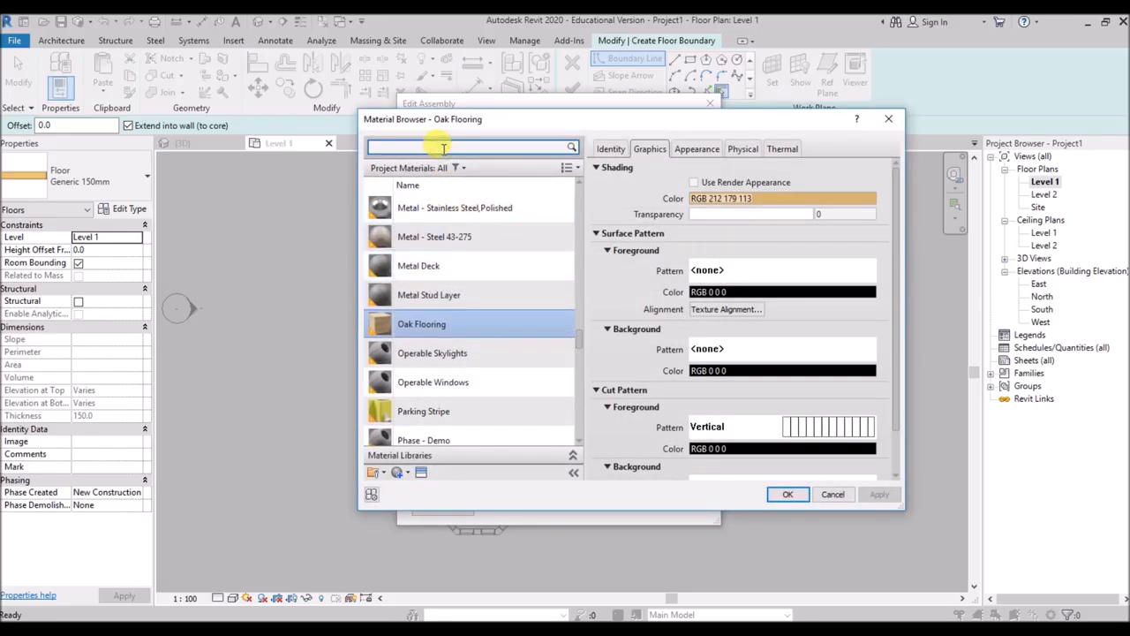
pyautogui.click(445, 149)
pyautogui.write('til')
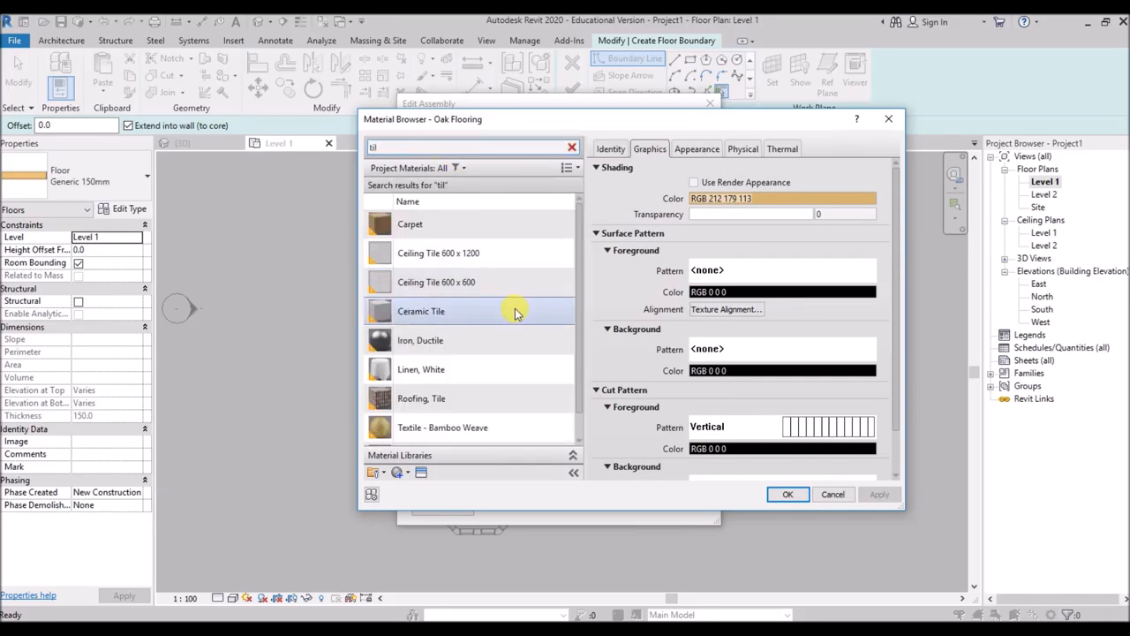
pyautogui.click(503, 400)
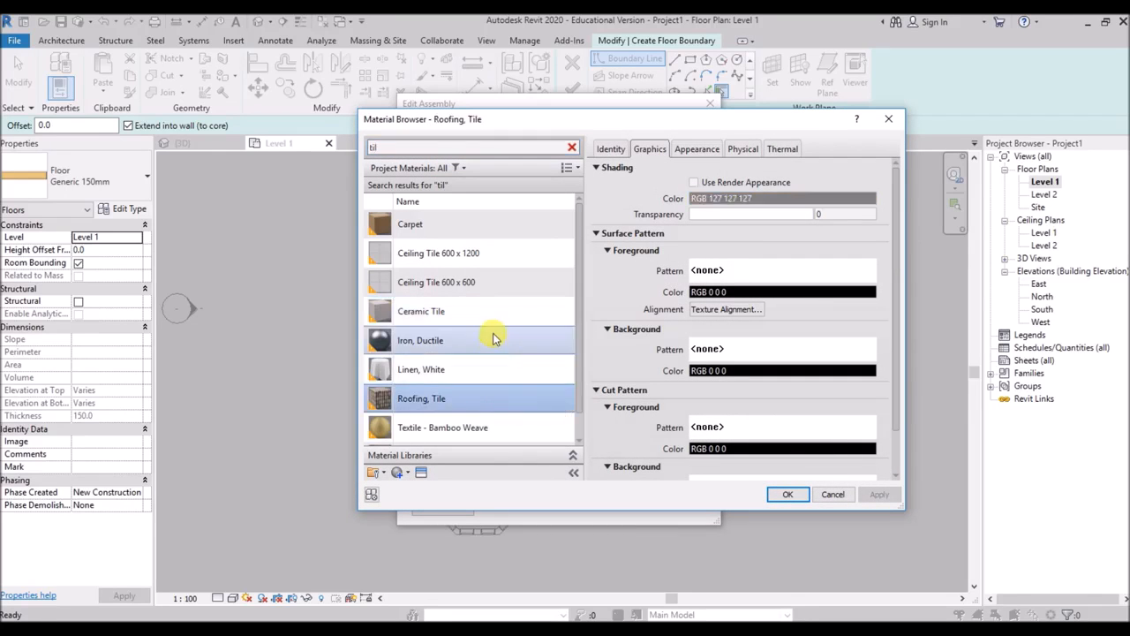
pyautogui.scroll(-1, 501, 366)
pyautogui.scroll(1, 470, 378)
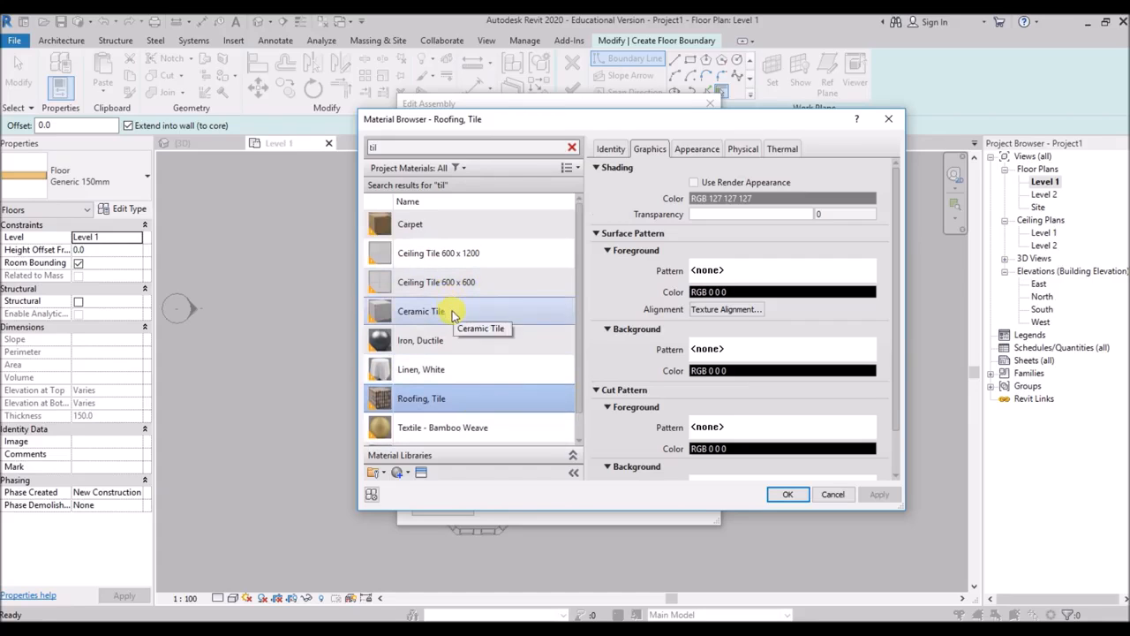
pyautogui.click(444, 315)
pyautogui.click(787, 493)
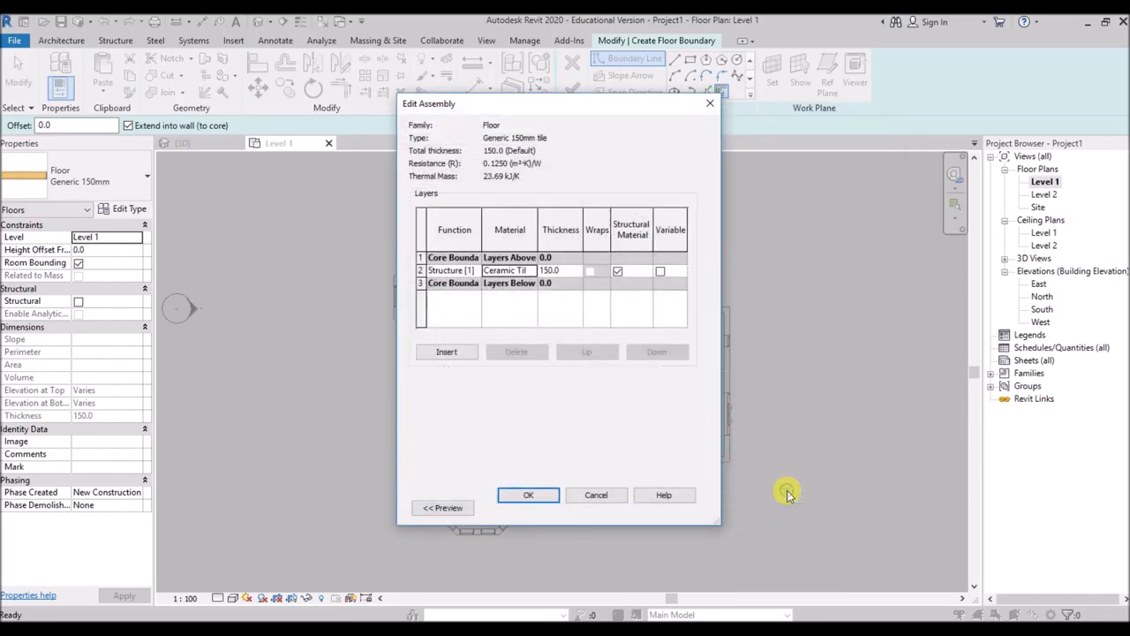
pyautogui.click(533, 495)
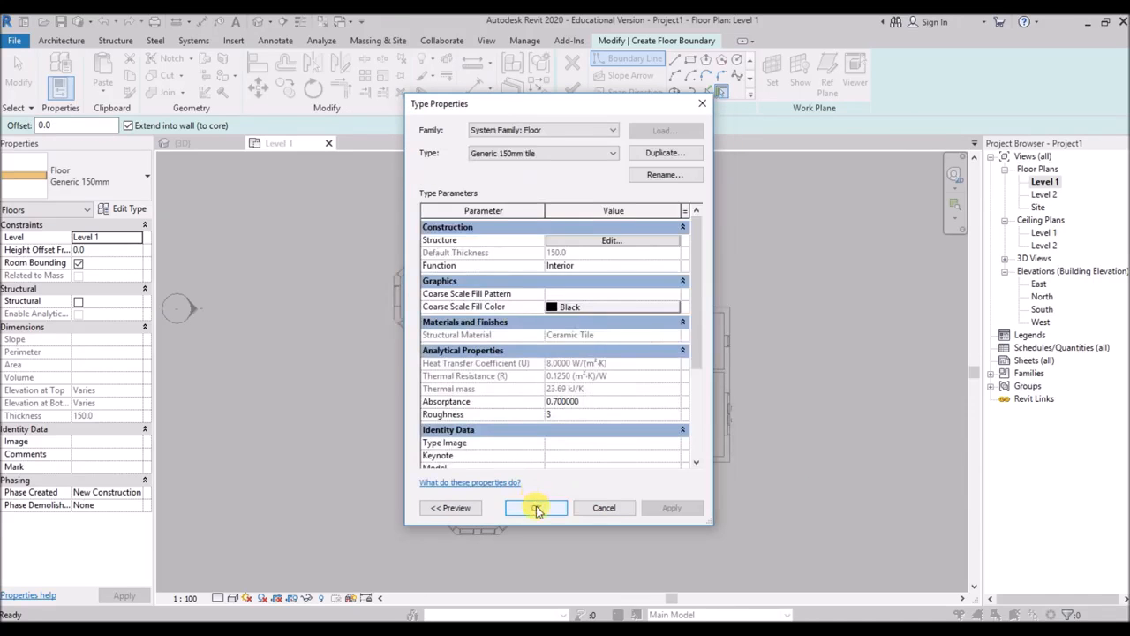
pyautogui.click(537, 509)
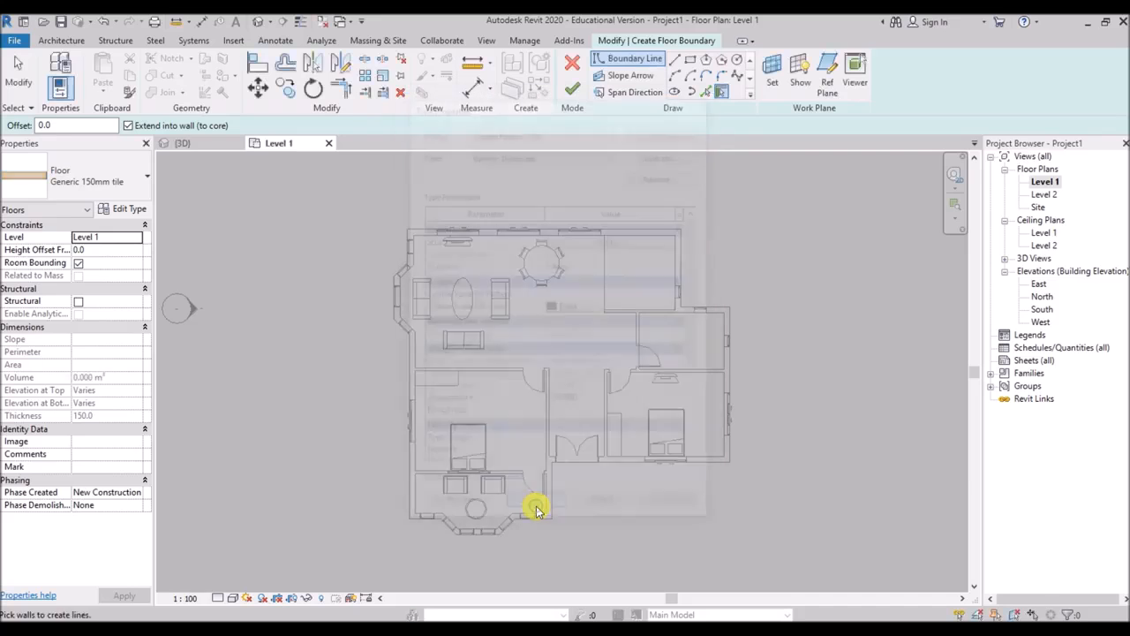
# Sketch a rectangular floor boundary filling the opening in the large room's upper-right corner, down to the short partition
pyautogui.click(691, 60)
pyautogui.scroll(5, 585, 245)
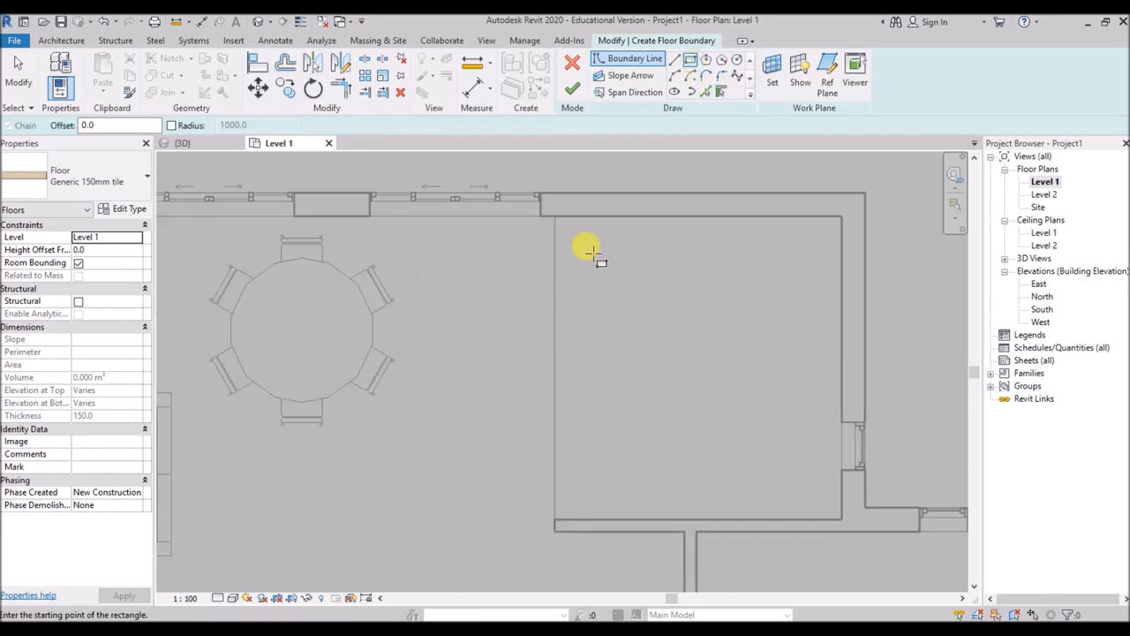
pyautogui.click(549, 210)
pyautogui.click(842, 516)
pyautogui.scroll(-3, 521, 301)
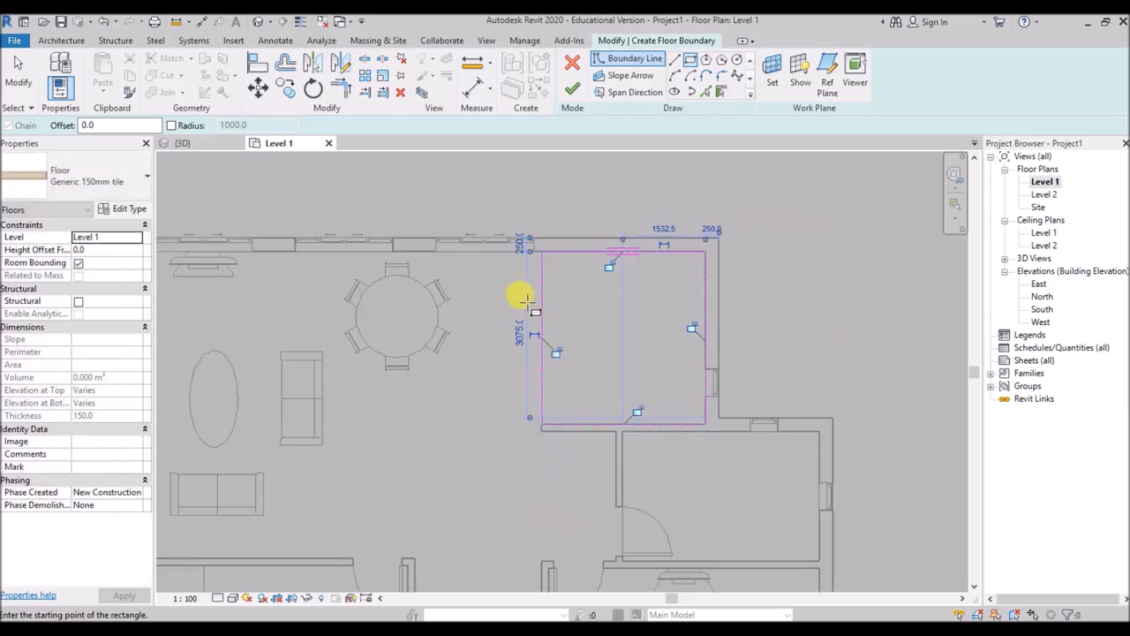
# Sketch a second rectangular boundary along the inner walls of the small room above the right bedroom, and finish the tile floor
pyautogui.scroll(-2, 527, 303)
pyautogui.scroll(8, 620, 402)
pyautogui.click(531, 380)
pyautogui.scroll(-4, 533, 377)
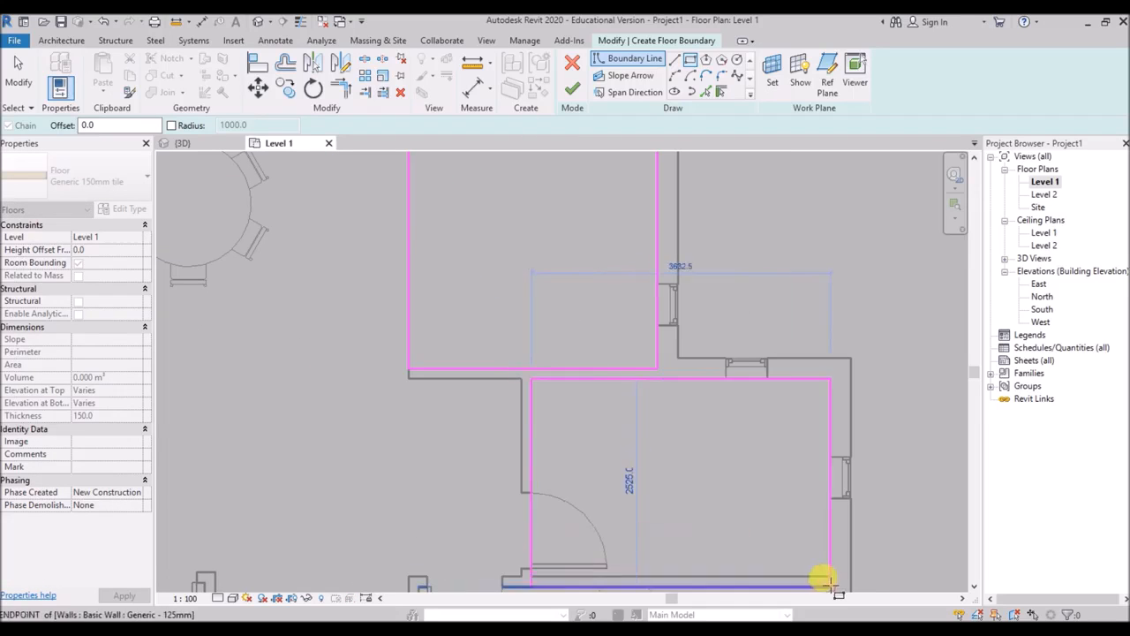
pyautogui.click(821, 567)
pyautogui.scroll(-4, 550, 297)
pyautogui.scroll(-2, 633, 382)
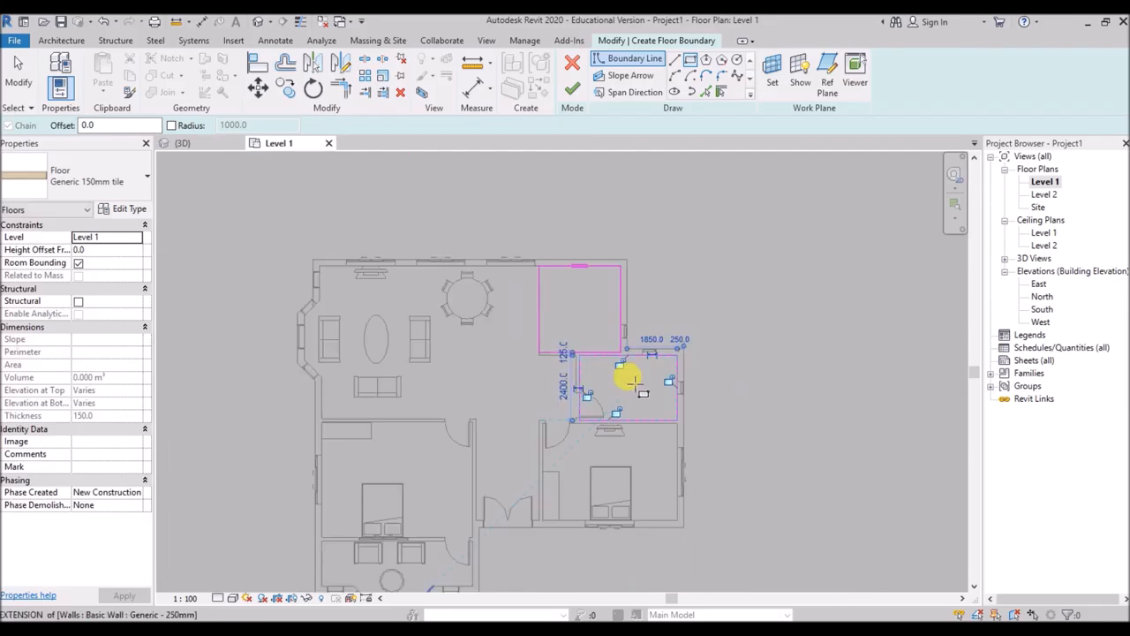
pyautogui.scroll(-1, 532, 231)
pyautogui.scroll(-1, 503, 343)
pyautogui.scroll(2, 506, 362)
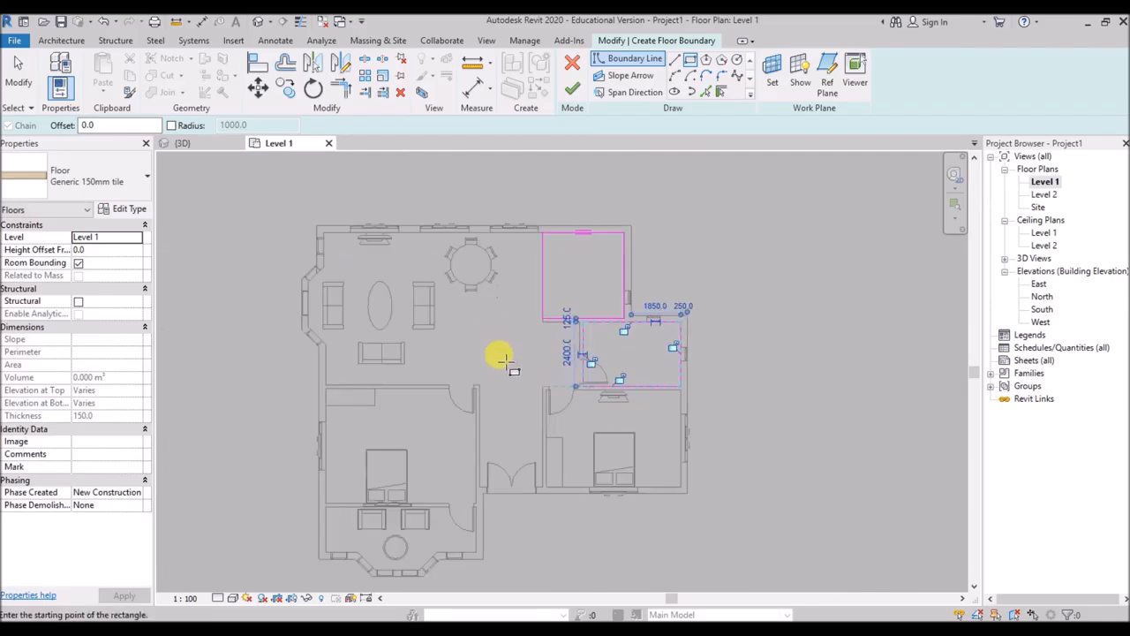
pyautogui.click(573, 93)
pyautogui.click(790, 217)
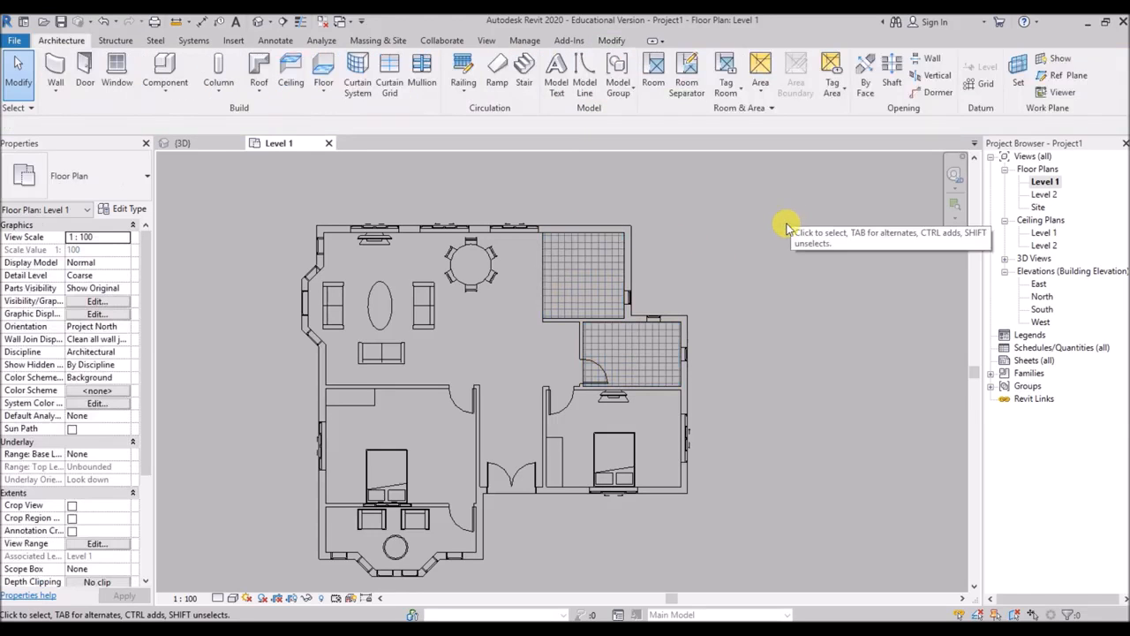
# Examine the new tile floor areas in the Level 1 plan and in the 3D view
pyautogui.scroll(2, 750, 353)
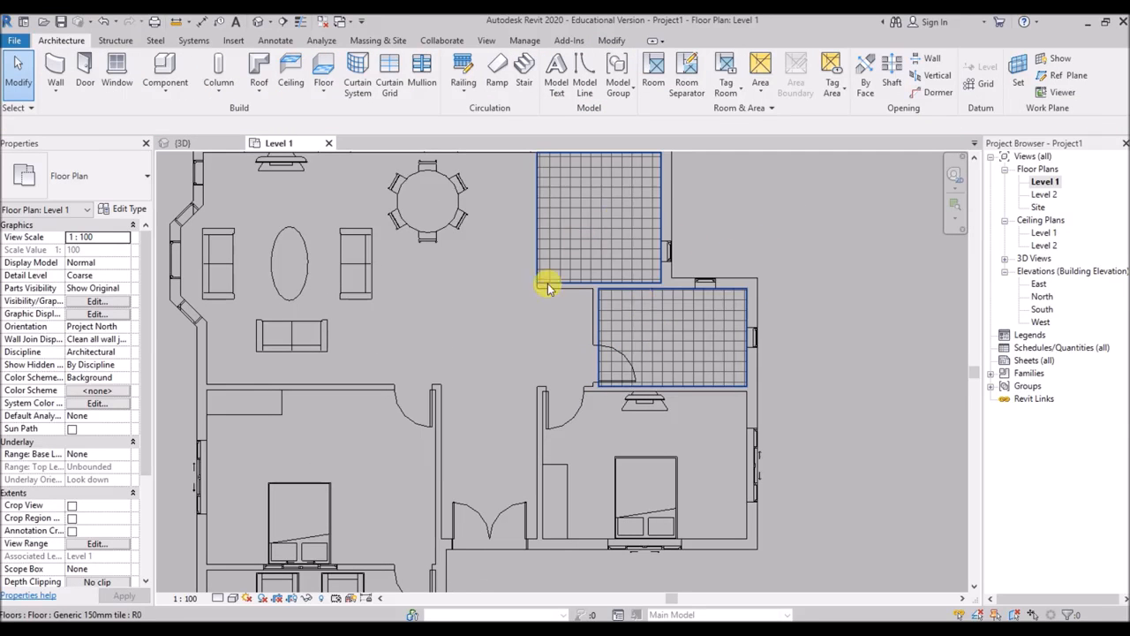
pyautogui.scroll(-2, 455, 311)
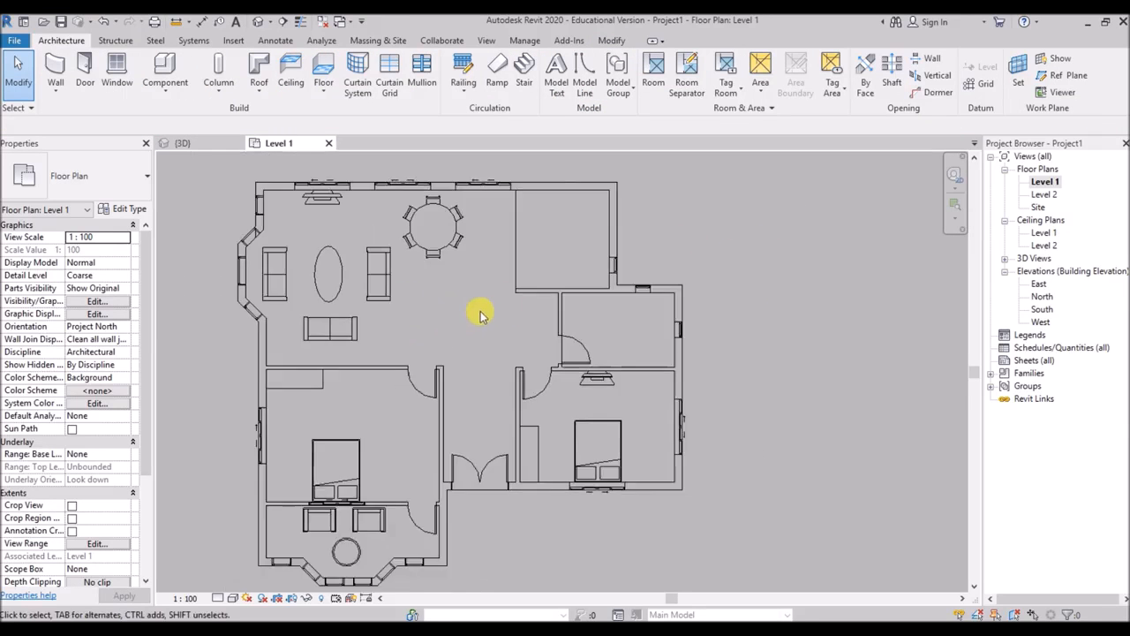
pyautogui.click(196, 148)
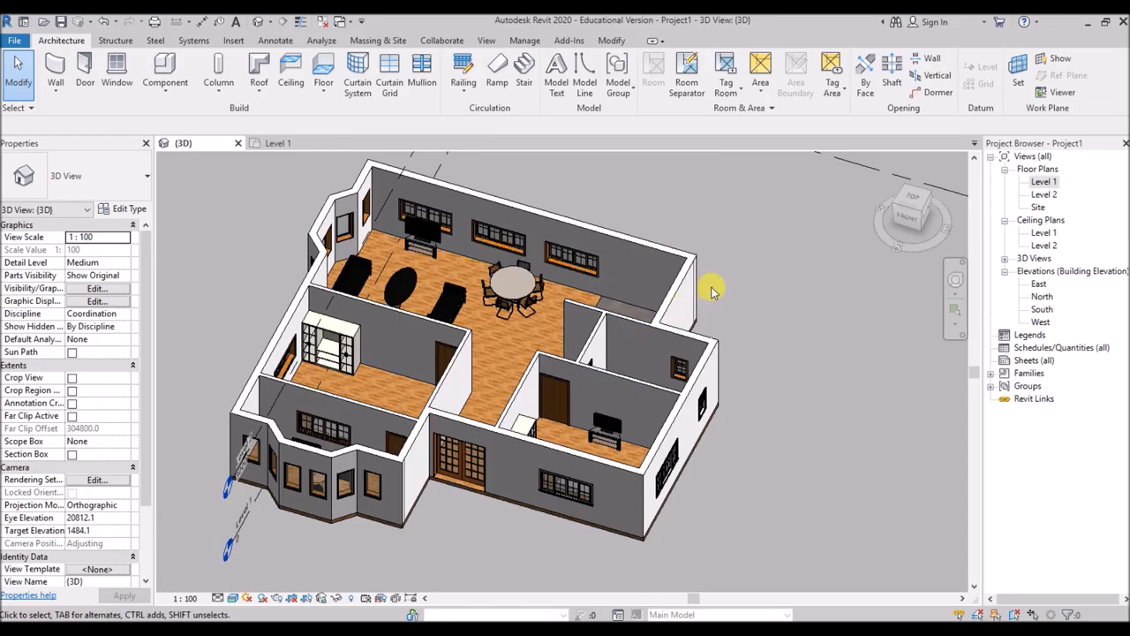
pyautogui.keyDown('shift'); pyautogui.moveTo(841, 157); pyautogui.dragTo(475, 236, button='middle'); pyautogui.keyUp('shift')
pyautogui.scroll(5, 391, 247)
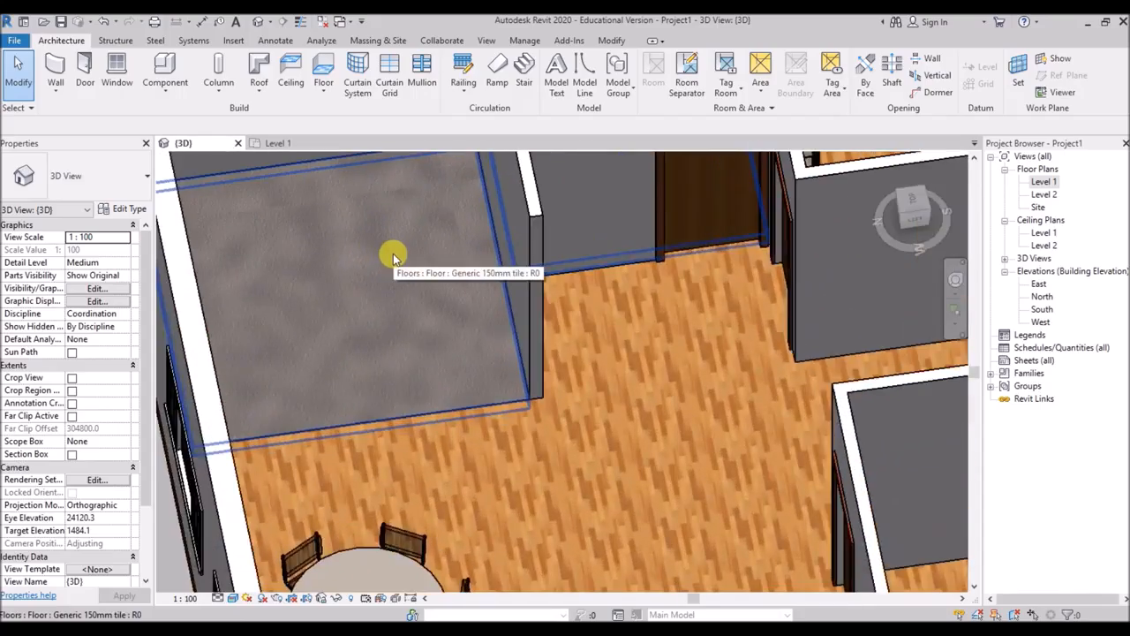
pyautogui.scroll(-3, 392, 253)
pyautogui.keyDown('shift'); pyautogui.moveTo(629, 360); pyautogui.dragTo(408, 406, button='middle'); pyautogui.keyUp('shift')
pyautogui.scroll(-5, 353, 290)
pyautogui.scroll(-3, 305, 286)
pyautogui.scroll(5, 490, 429)
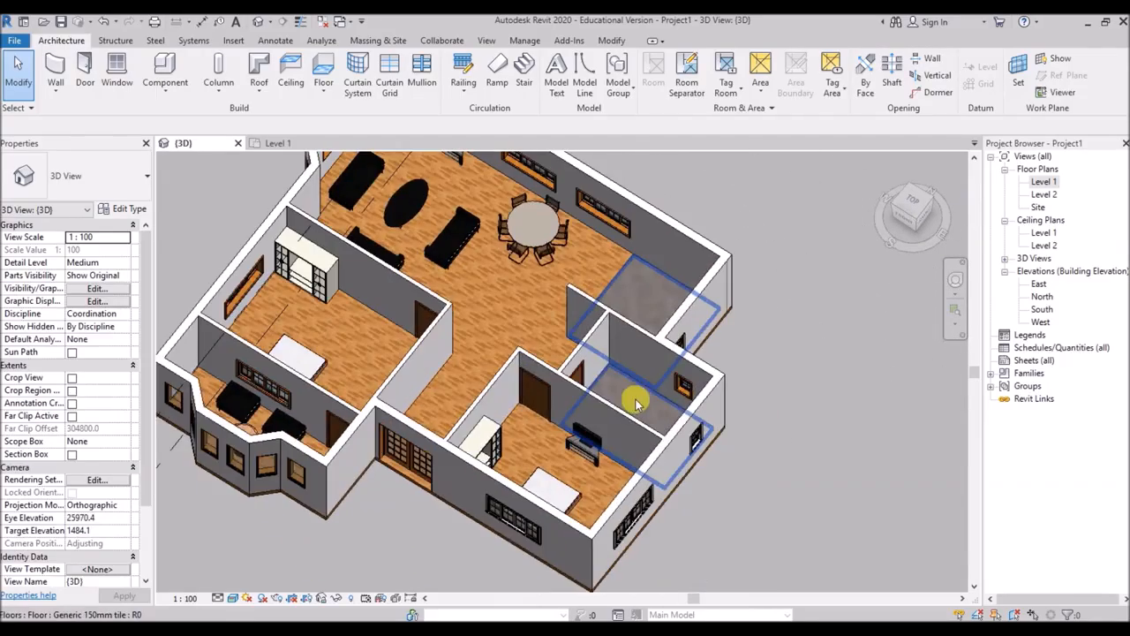
# Open the structure layer's material for the tile floor's type and search the project materials for "tile"
pyautogui.click(643, 416)
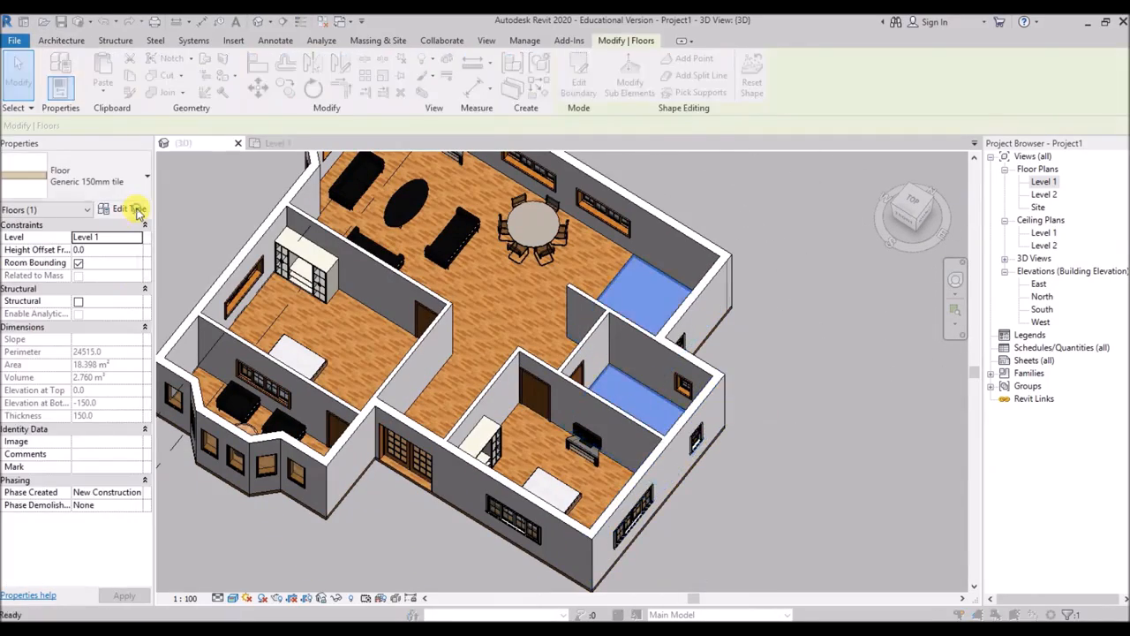
pyautogui.click(132, 210)
pyautogui.click(609, 241)
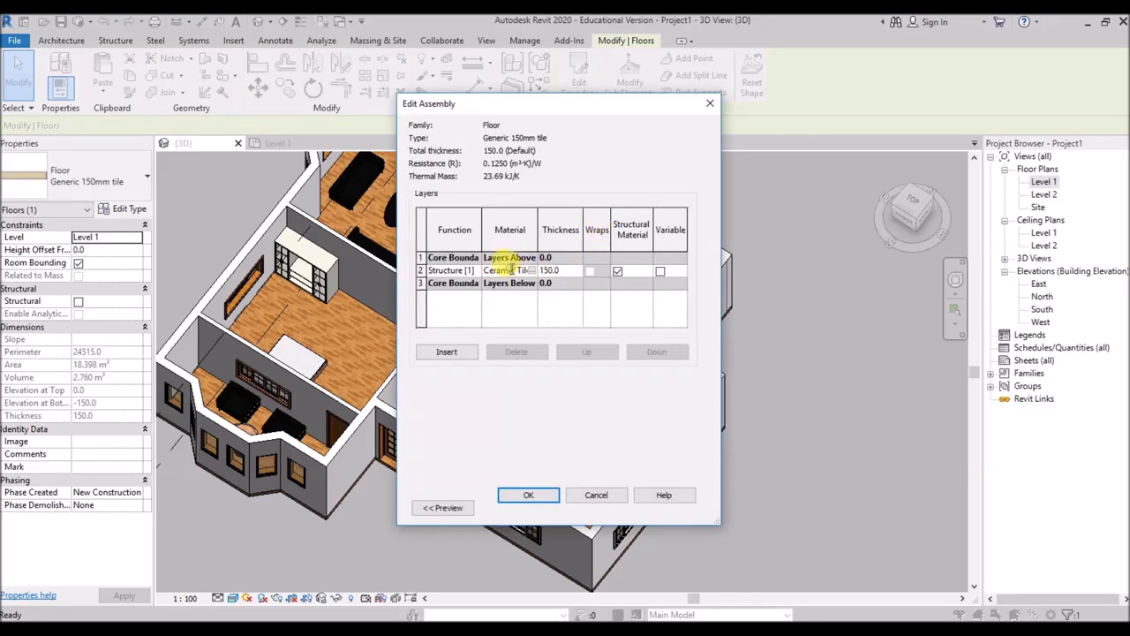
pyautogui.click(532, 272)
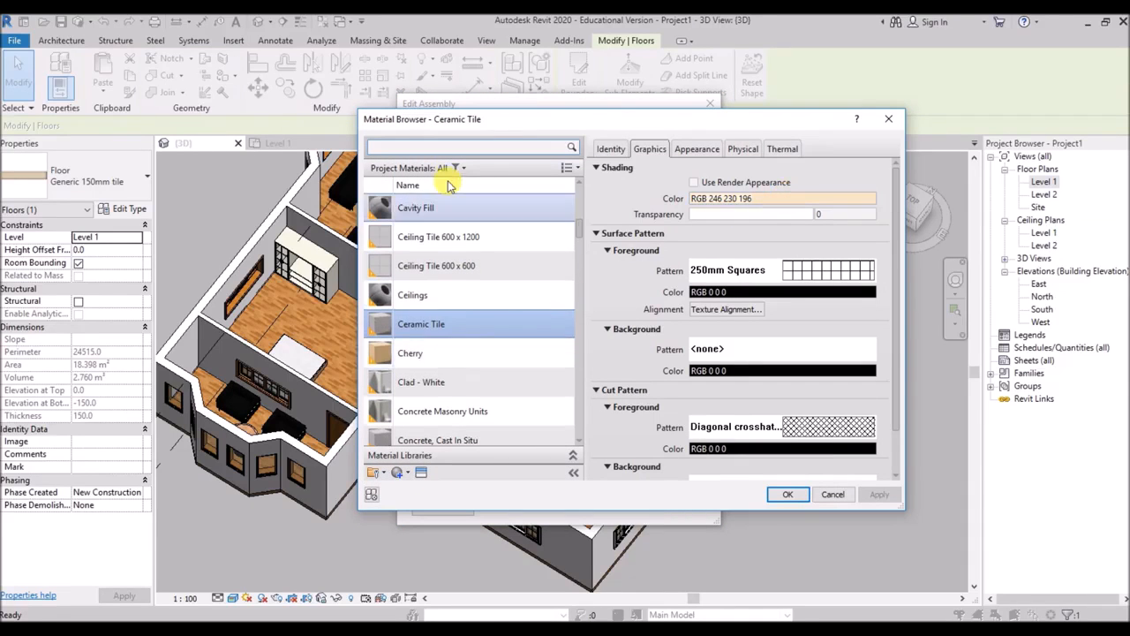
pyautogui.click(444, 146)
pyautogui.write('tile')
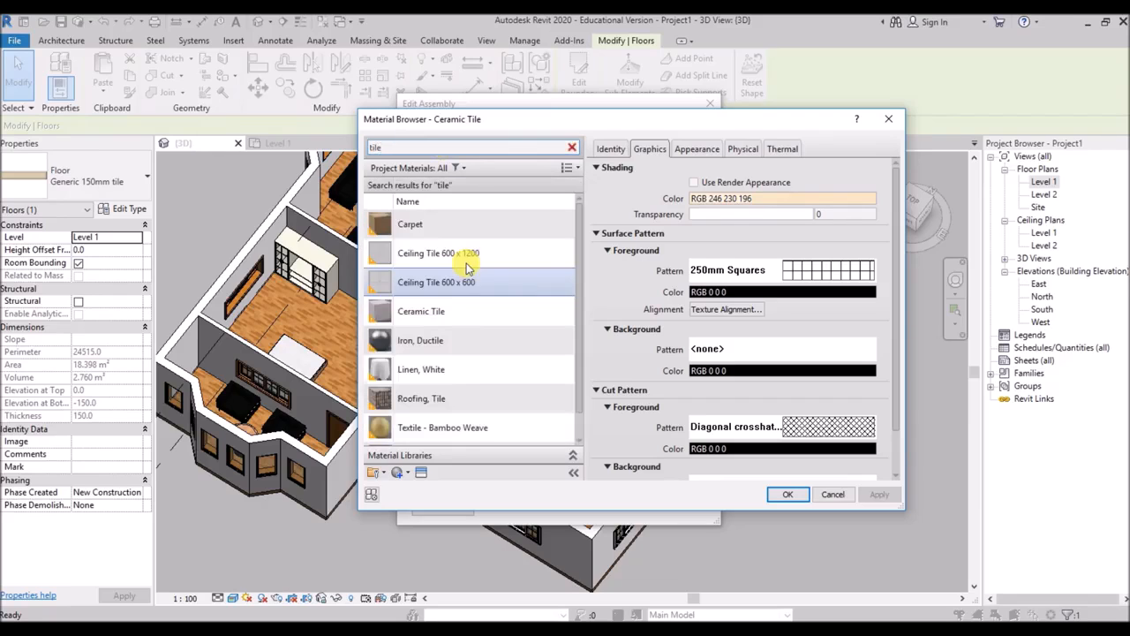
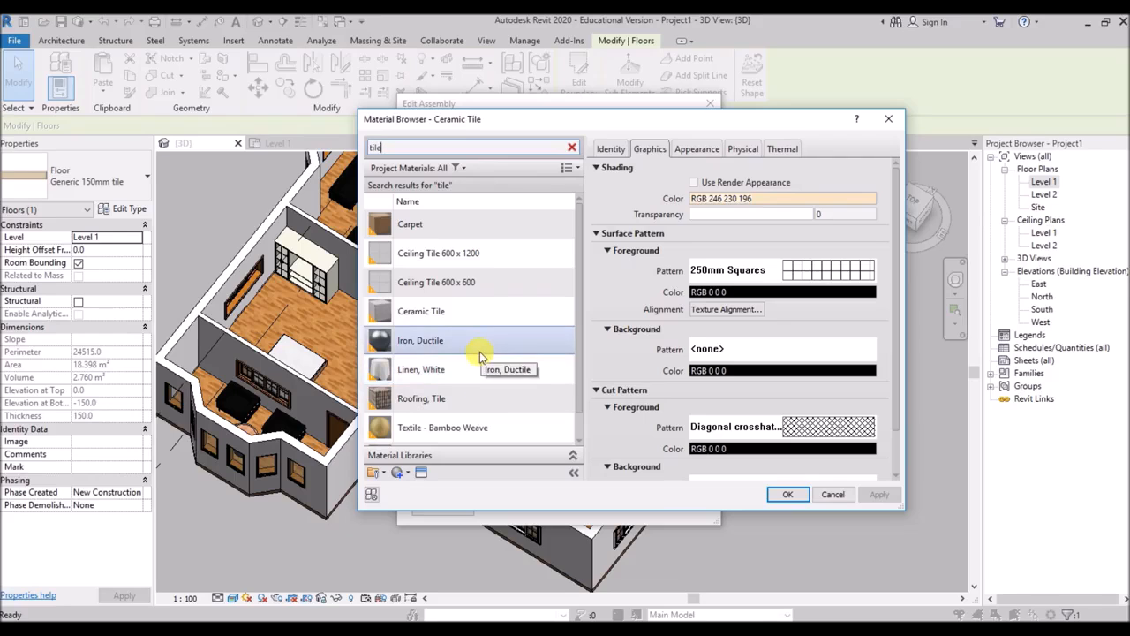
pyautogui.scroll(-1, 498, 374)
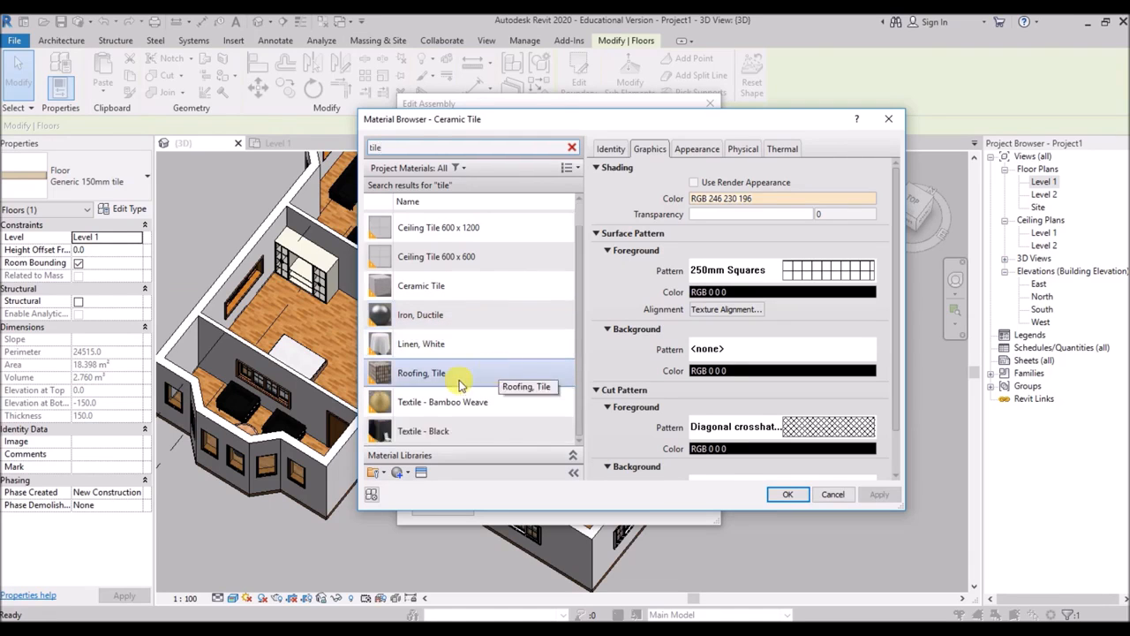
pyautogui.scroll(1, 459, 383)
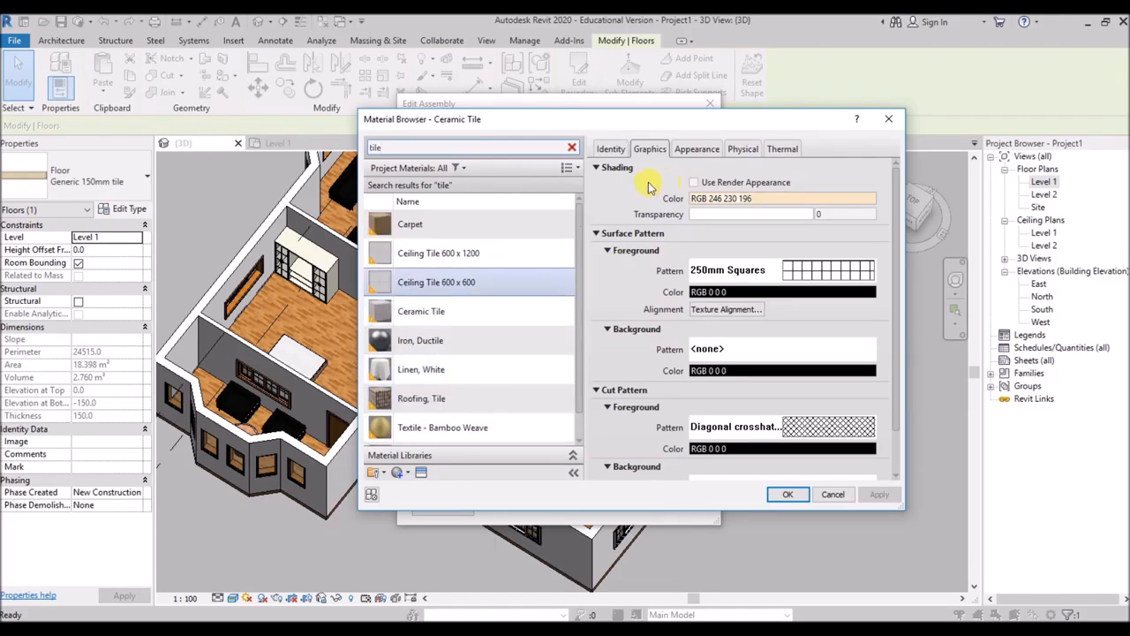
# Set the Ceramic Tile material's appearance color to RGB 250 245 156 and accept the floor type changes
pyautogui.click(711, 150)
pyautogui.click(767, 303)
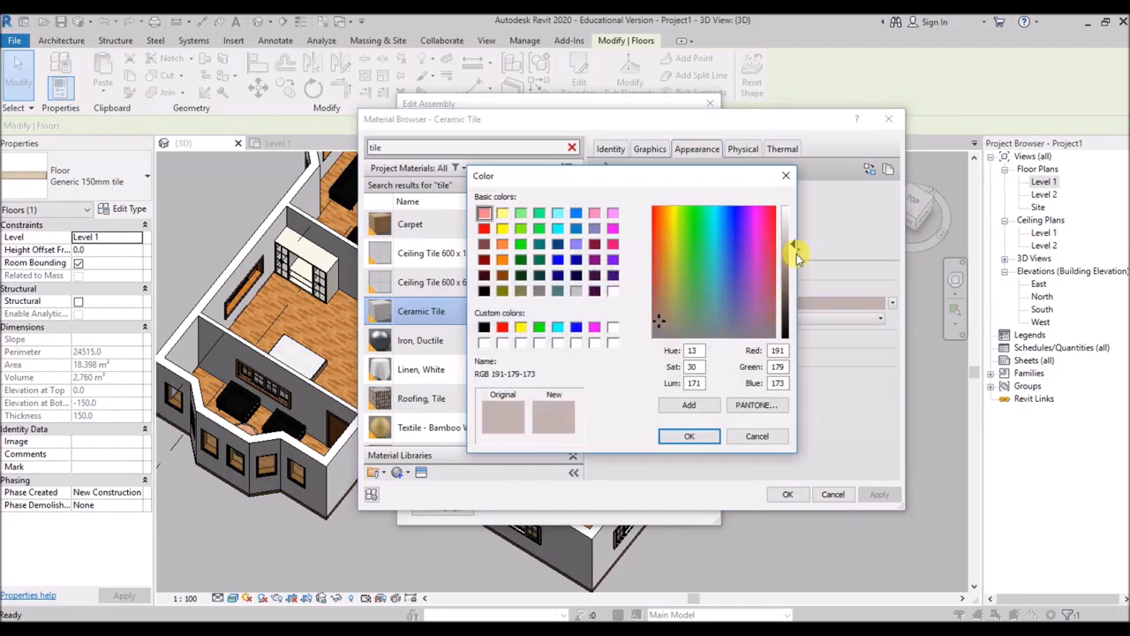
pyautogui.click(673, 219)
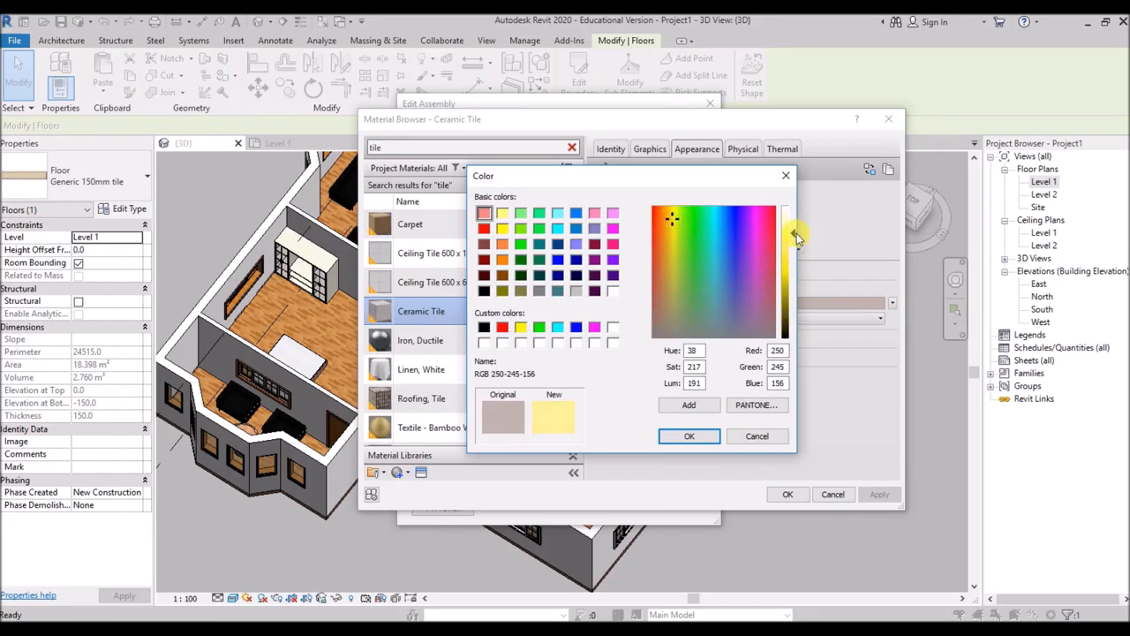
pyautogui.click(690, 437)
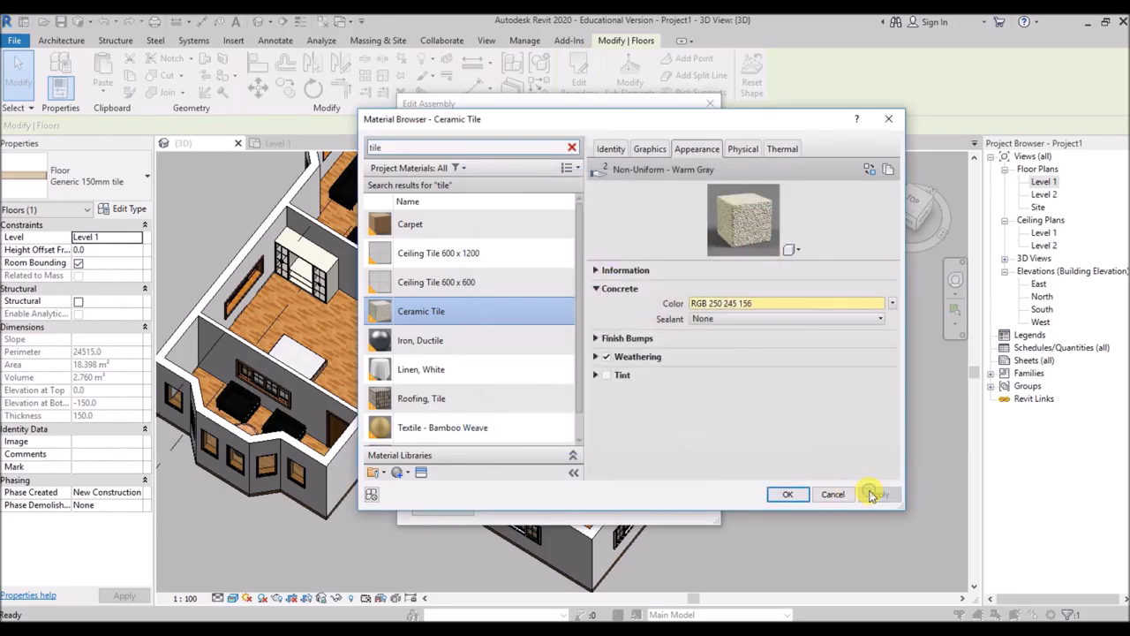
pyautogui.click(787, 494)
pyautogui.click(532, 495)
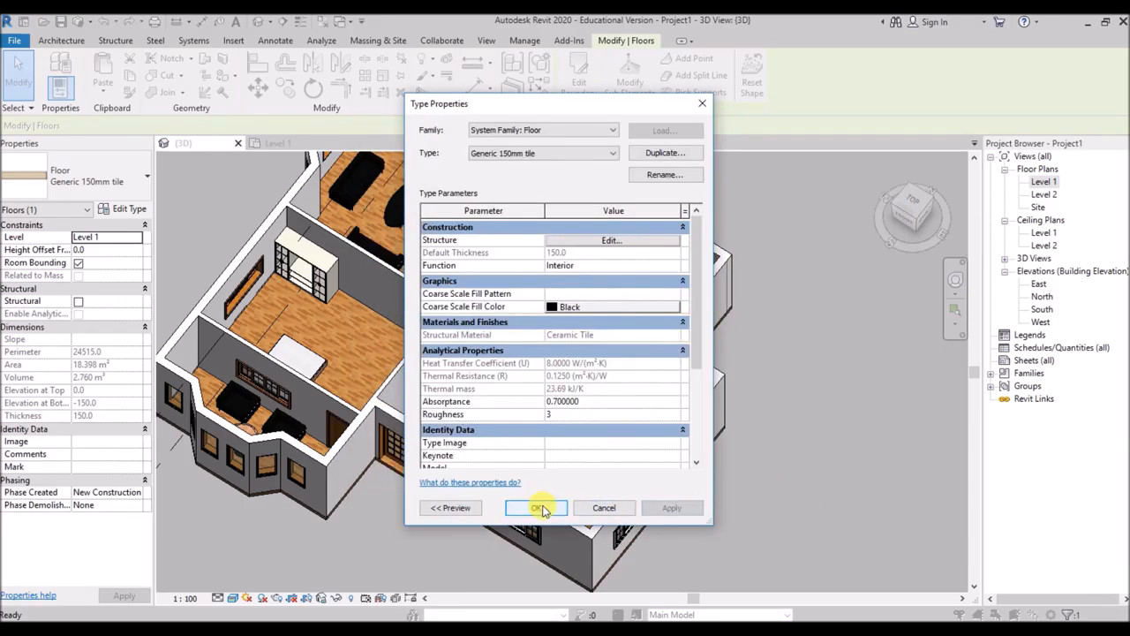
pyautogui.click(540, 509)
pyautogui.click(787, 265)
pyautogui.scroll(5, 787, 291)
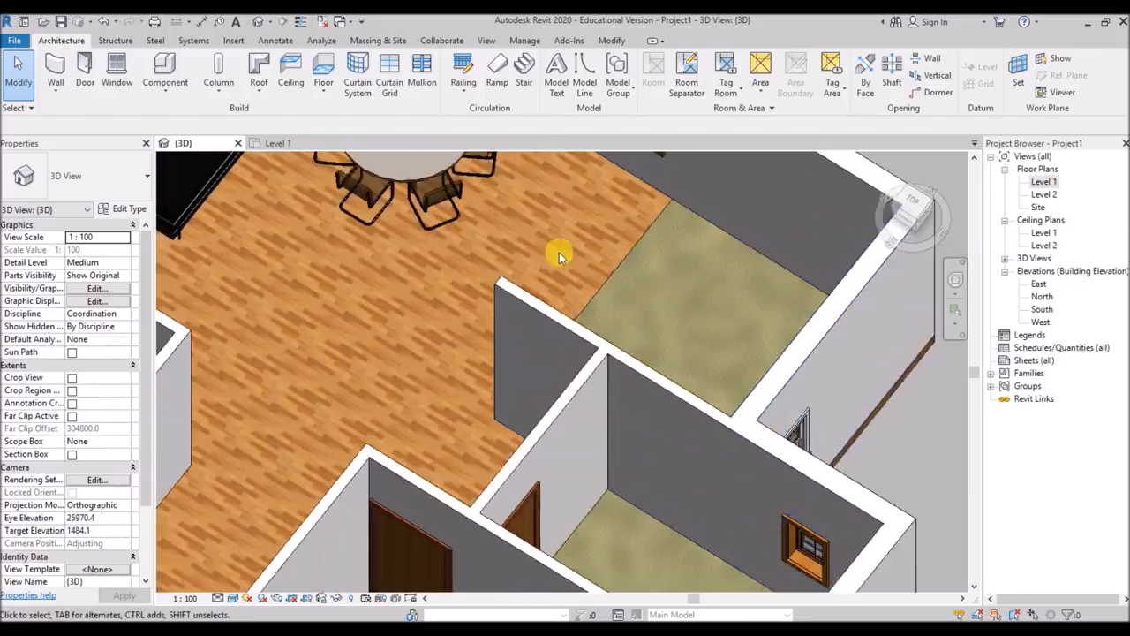
pyautogui.click(887, 187)
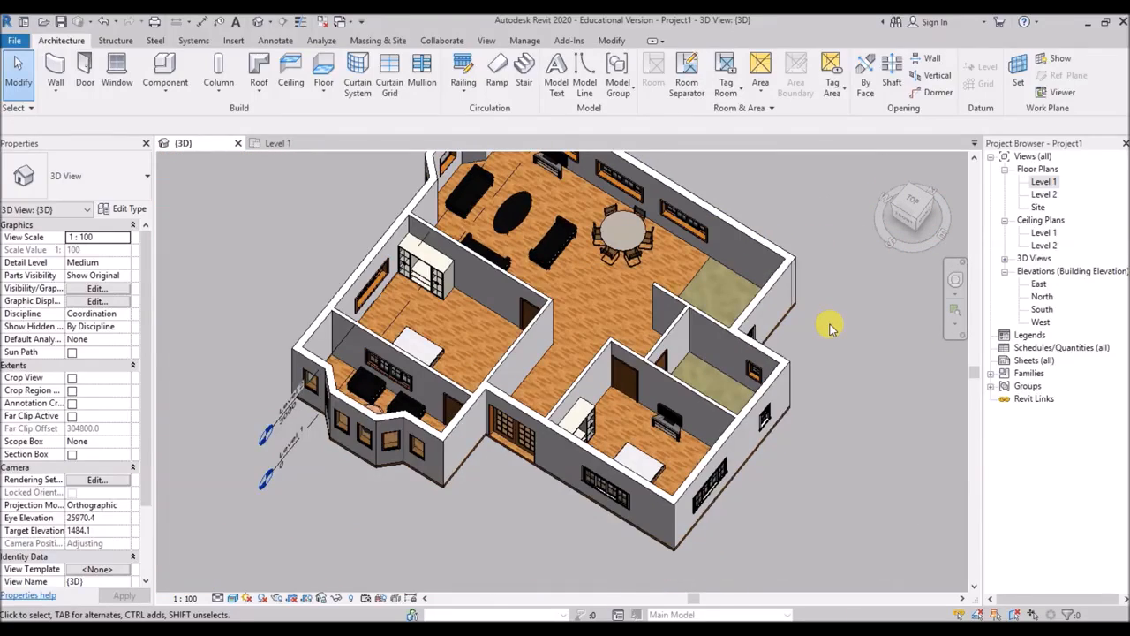
# Reopen the tile floor type's Ceramic Tile material, set its appearance color to white, RGB 255 255 255, and accept the type changes
pyautogui.click(715, 296)
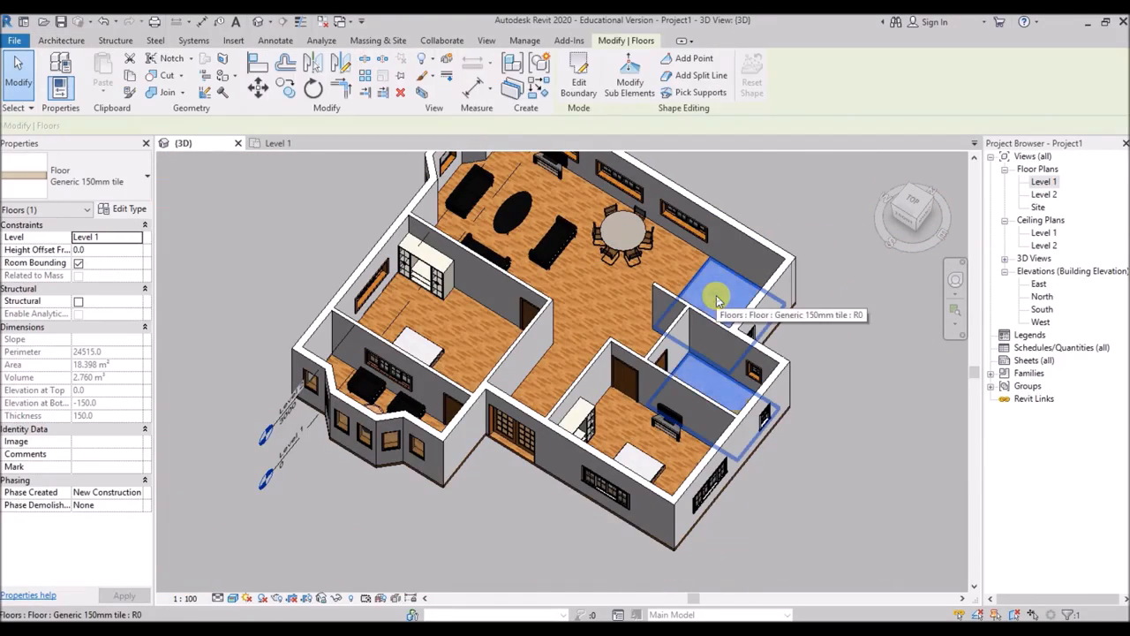
pyautogui.click(115, 209)
pyautogui.click(604, 243)
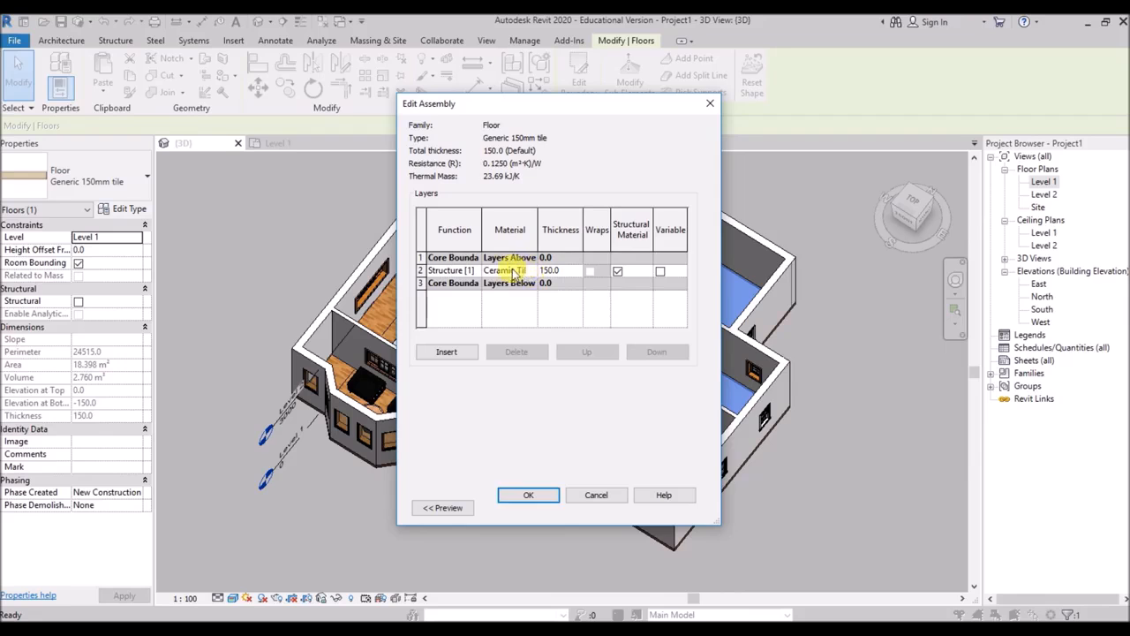
pyautogui.click(534, 271)
pyautogui.click(697, 149)
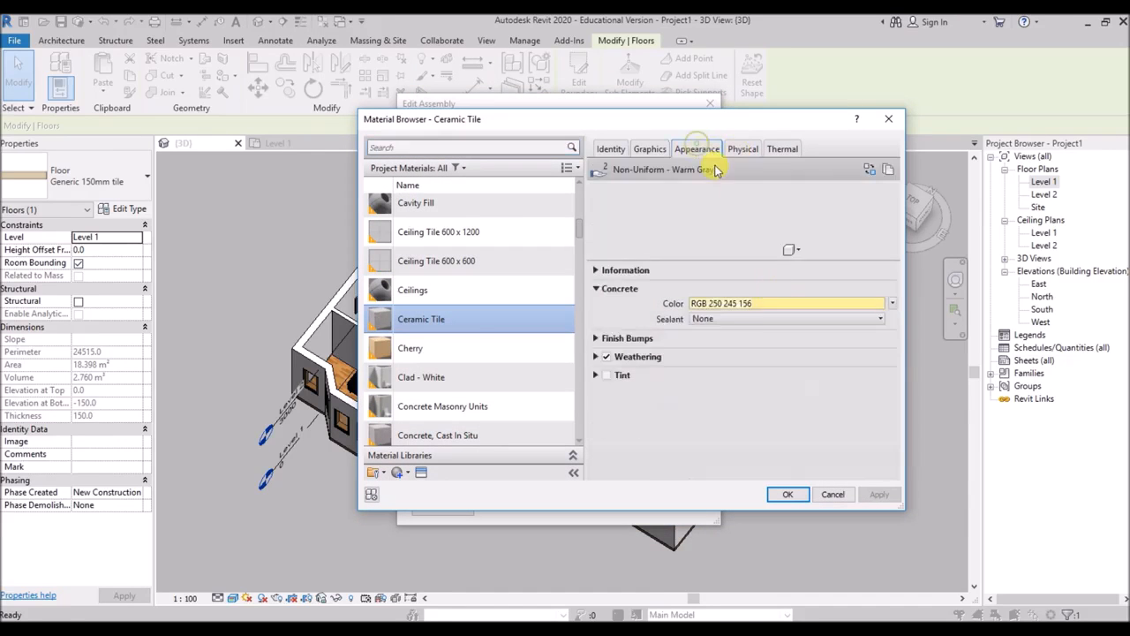
pyautogui.click(779, 303)
pyautogui.moveTo(796, 227); pyautogui.dragTo(797, 208)
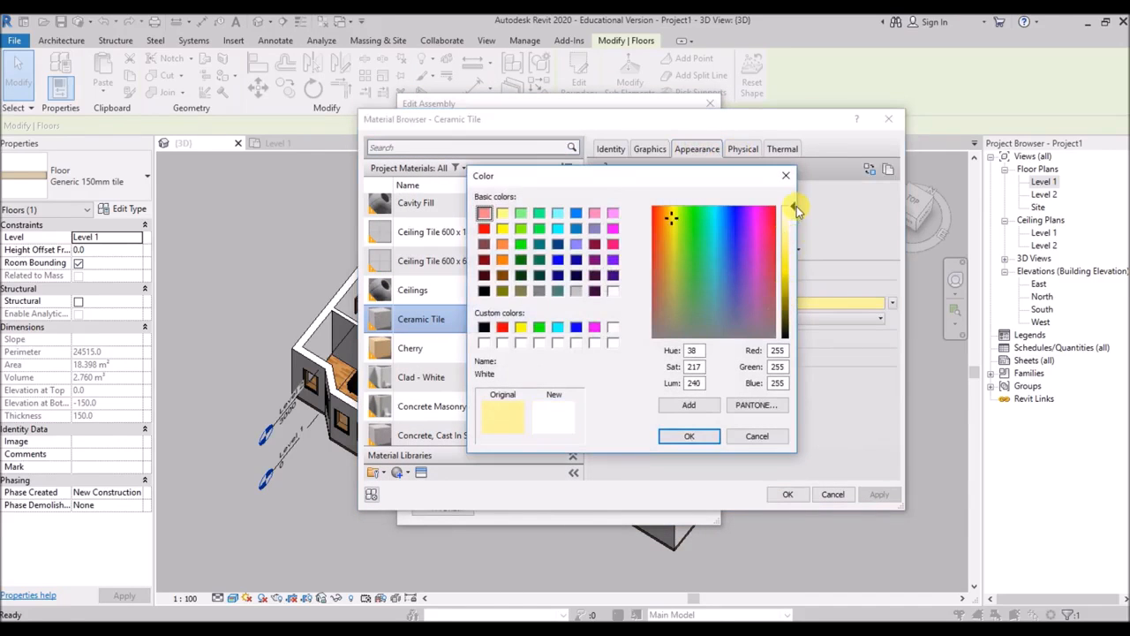
pyautogui.click(689, 436)
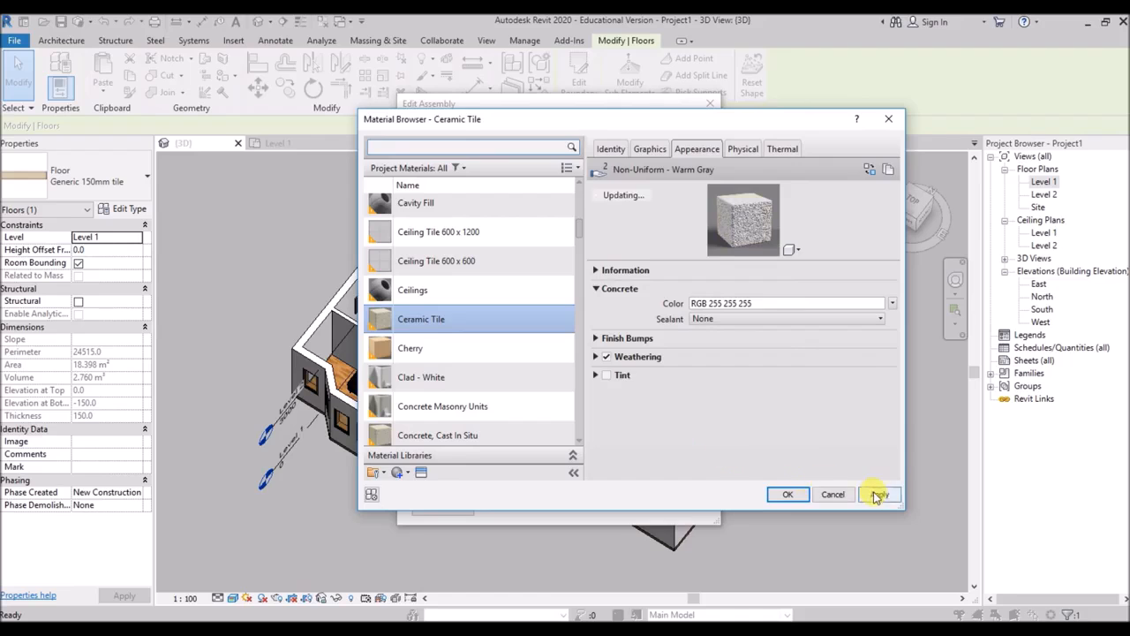
pyautogui.click(787, 495)
pyautogui.click(528, 494)
pyautogui.click(556, 579)
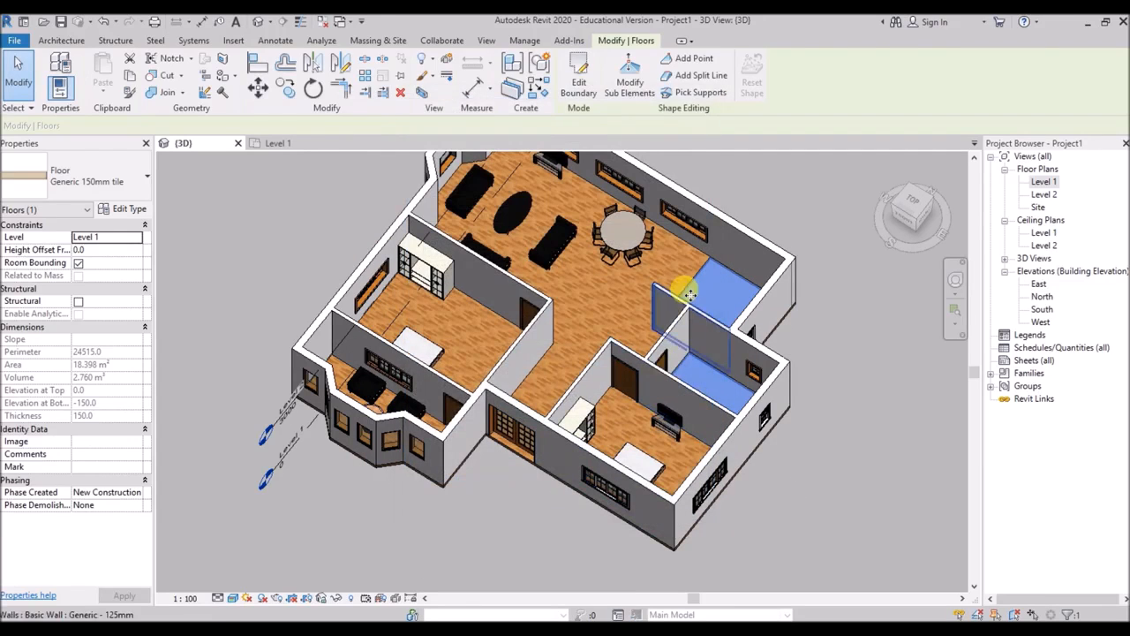
pyautogui.click(793, 231)
# Examine the recolored tile floor beside the oak flooring up close and across the whole house in the 3D view
pyautogui.scroll(-1, 462, 320)
pyautogui.keyDown('shift'); pyautogui.moveTo(507, 314); pyautogui.dragTo(636, 167, button='middle'); pyautogui.keyUp('shift')
pyautogui.scroll(3, 641, 177)
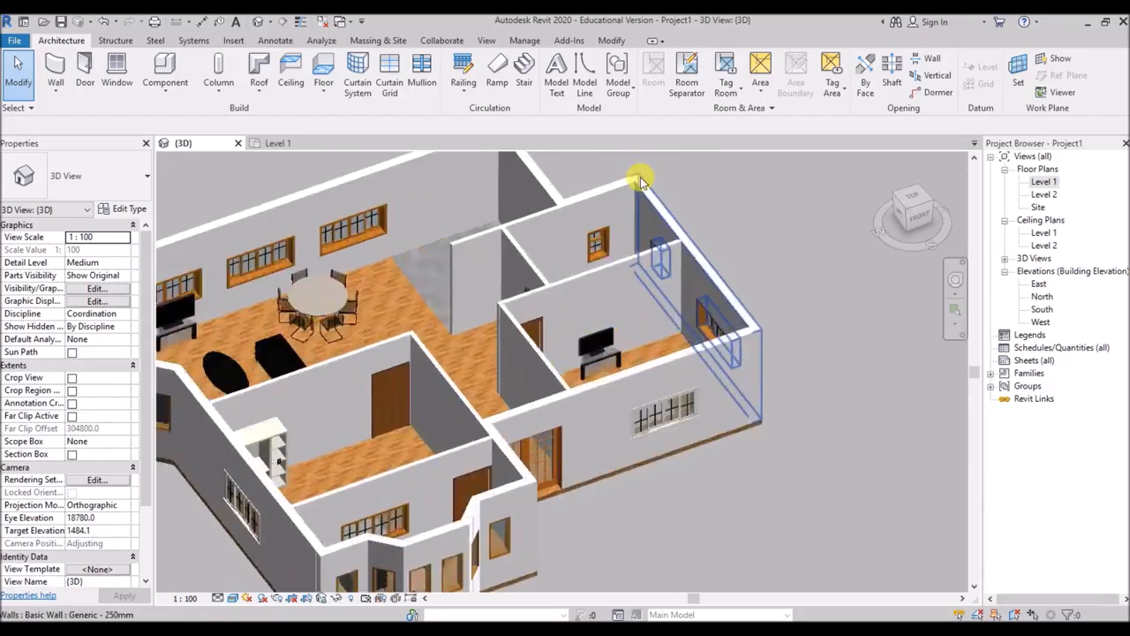
pyautogui.scroll(2, 640, 181)
pyautogui.scroll(2, 321, 285)
pyautogui.scroll(4, 447, 326)
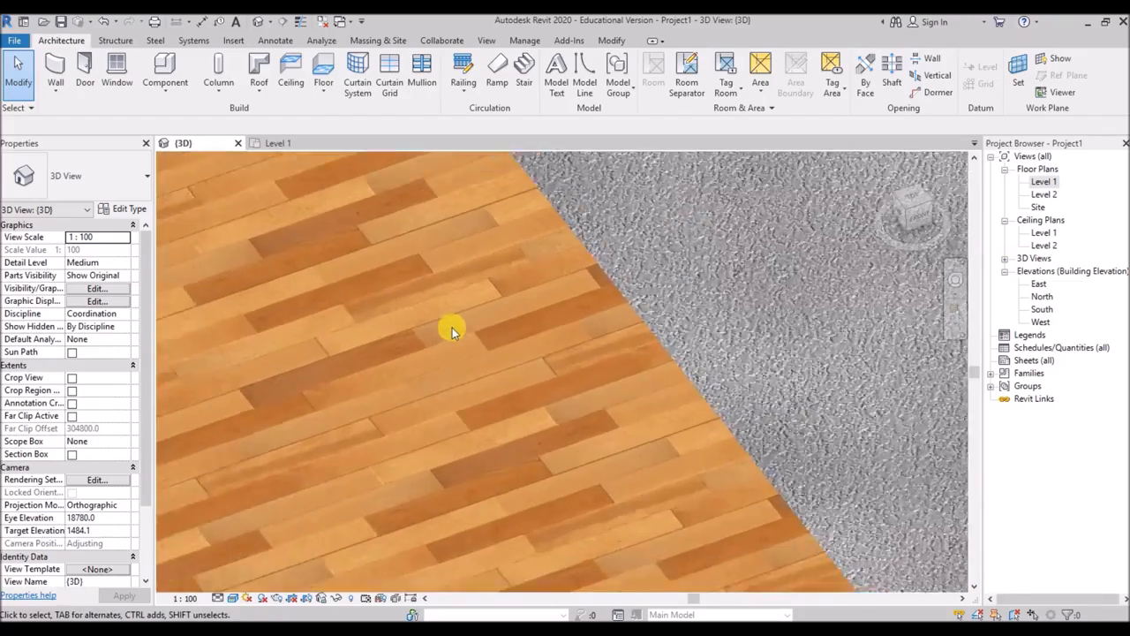
pyautogui.scroll(-2, 452, 332)
pyautogui.scroll(4, 555, 260)
pyautogui.scroll(-3, 548, 237)
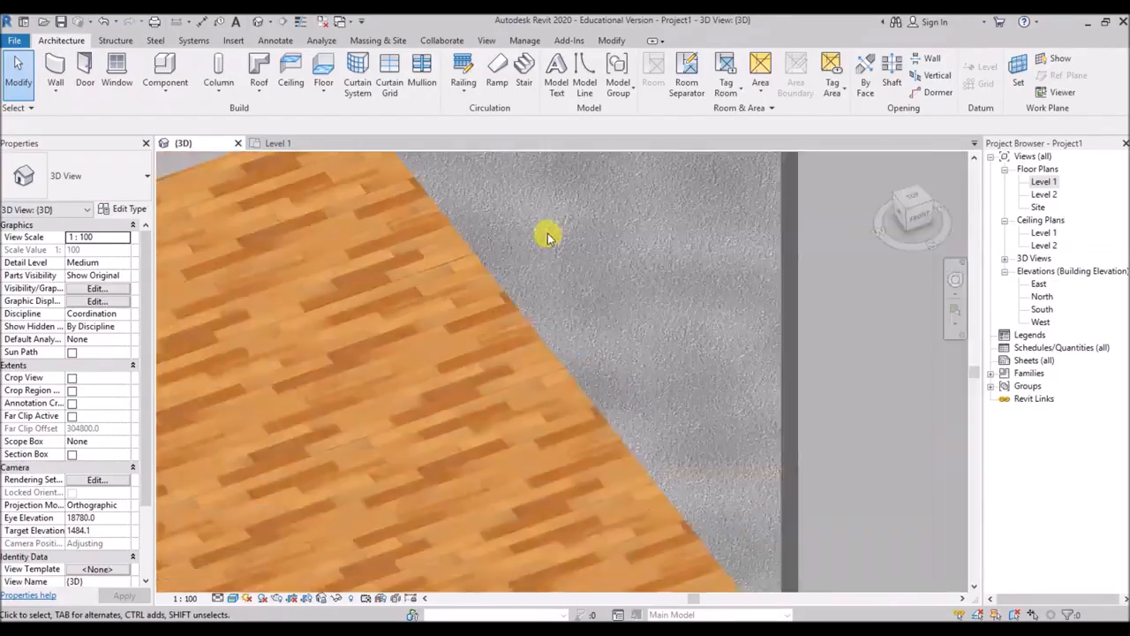
pyautogui.scroll(-8, 548, 236)
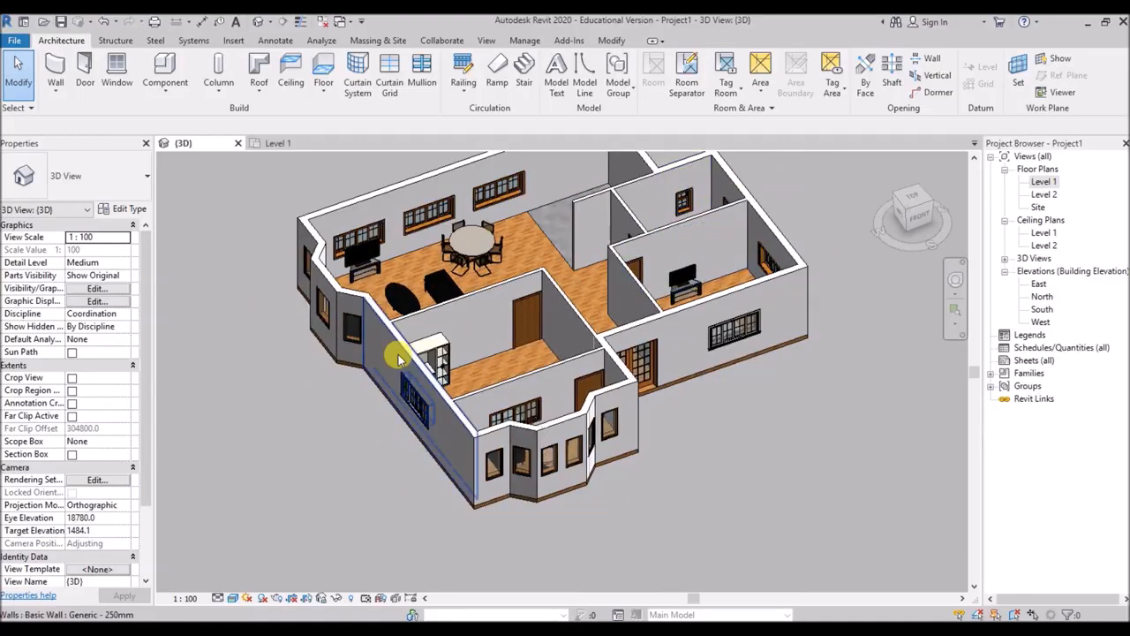
pyautogui.scroll(-2, 432, 346)
pyautogui.scroll(3, 612, 190)
pyautogui.scroll(-1, 710, 188)
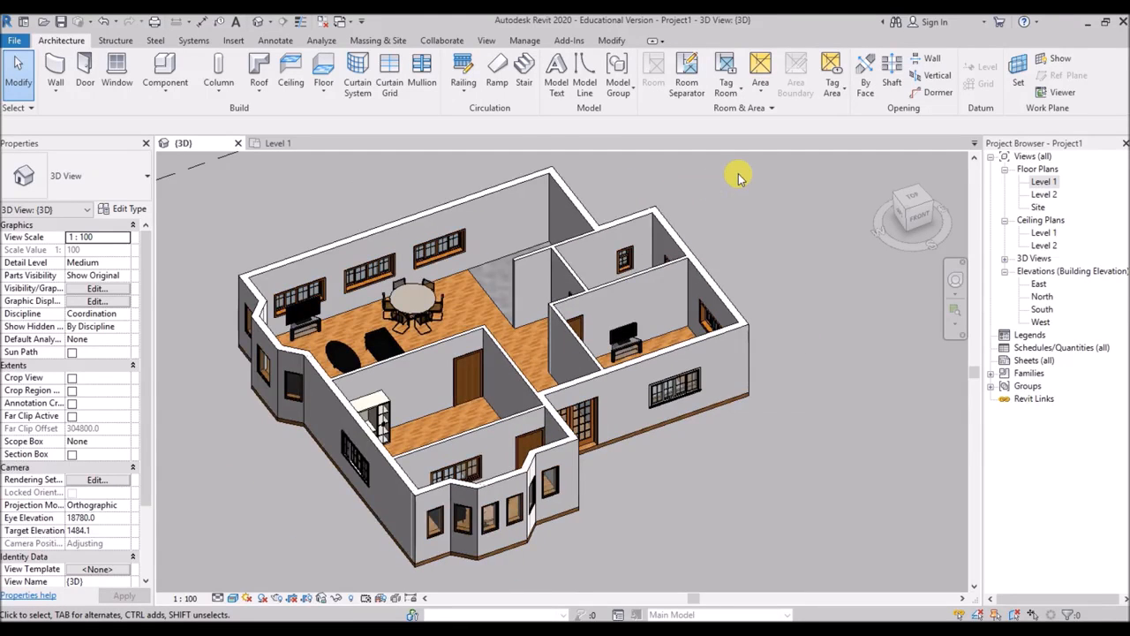
# Start placing a component in the Level 1 plan and browse the US Metric family library for the bathroom fixture categories
pyautogui.click(275, 143)
pyautogui.click(183, 87)
pyautogui.click(576, 78)
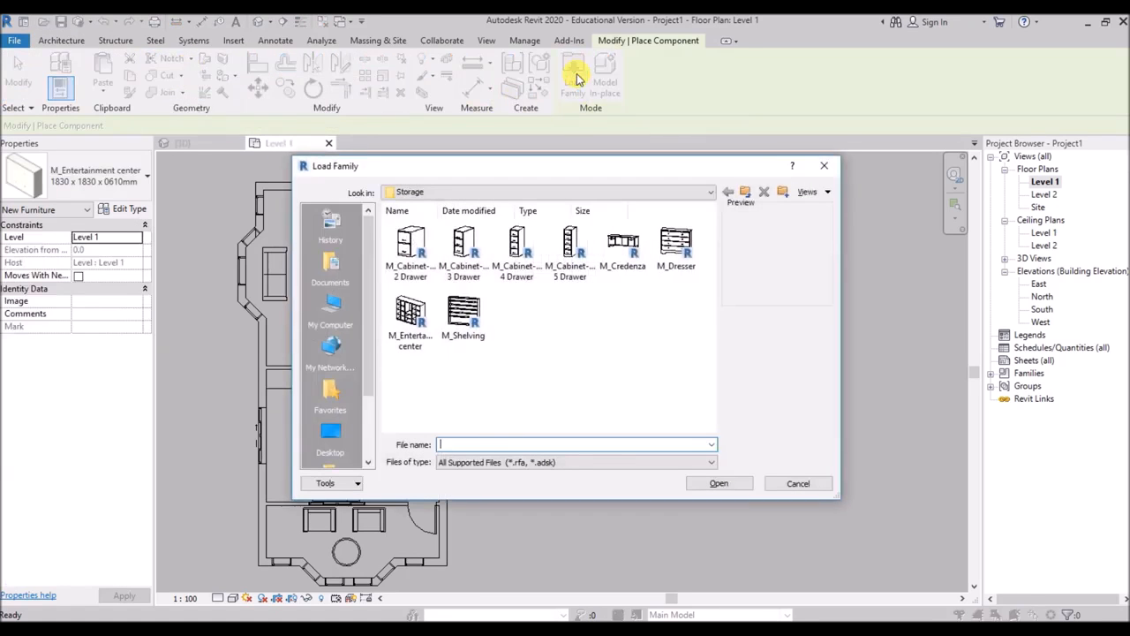
pyautogui.click(746, 195)
pyautogui.click(746, 195)
pyautogui.scroll(-3, 745, 190)
pyautogui.click(745, 195)
pyautogui.doubleClick(628, 252)
pyautogui.scroll(-5, 629, 256)
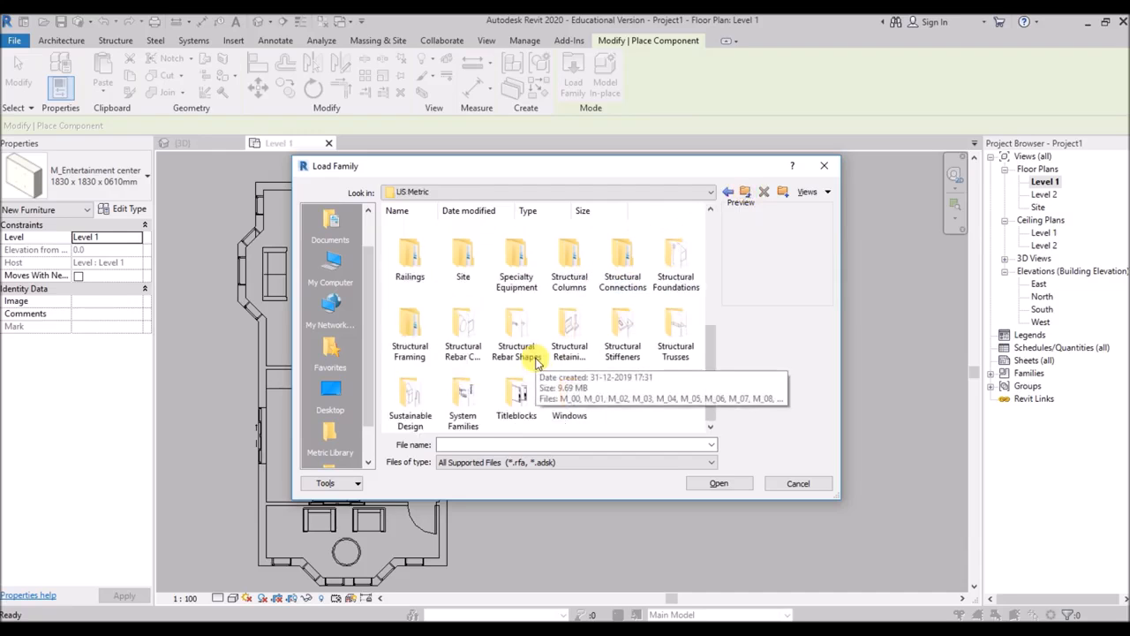
pyautogui.scroll(5, 603, 330)
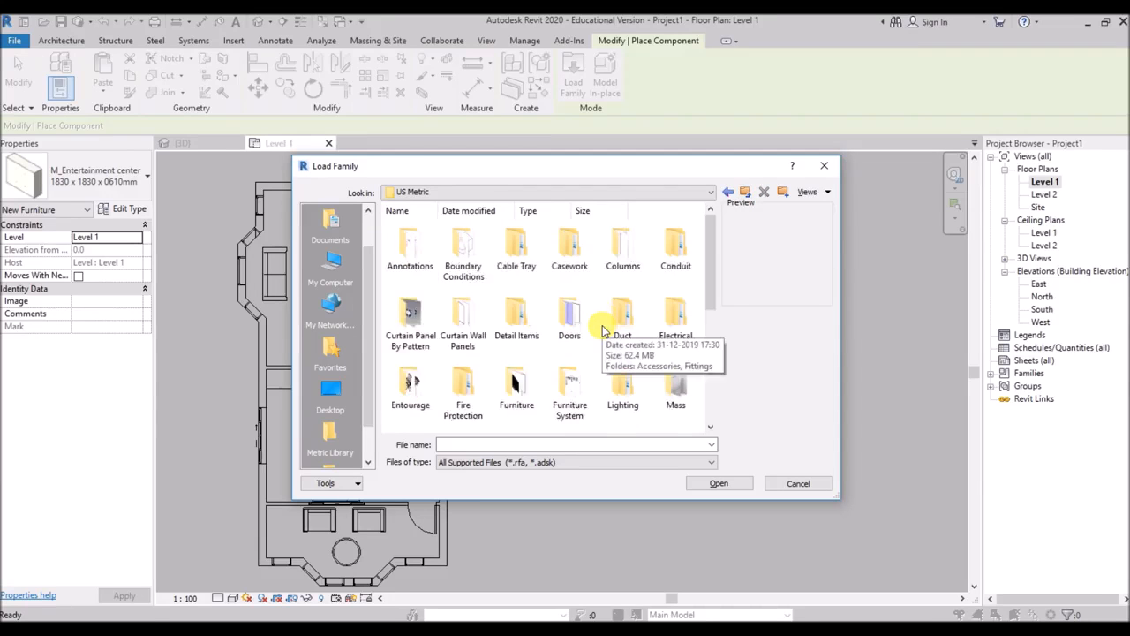
pyautogui.scroll(-1, 604, 331)
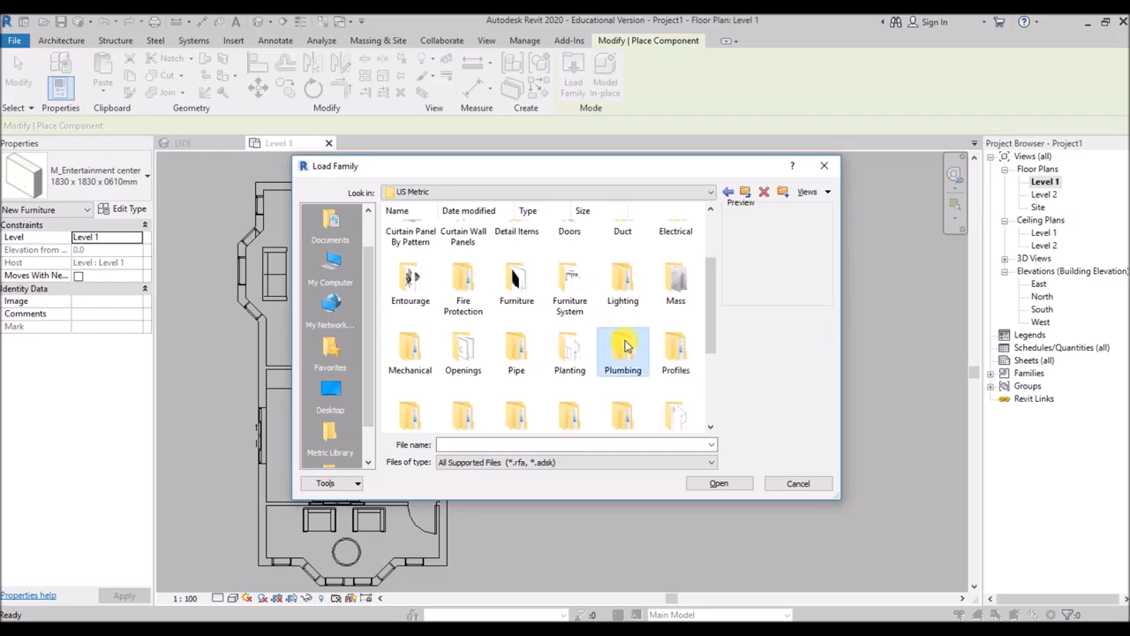
# Load the M_Tub-Free Standing-3D family from the Bathtubs folder of the architectural plumbing fixtures
pyautogui.doubleClick(625, 346)
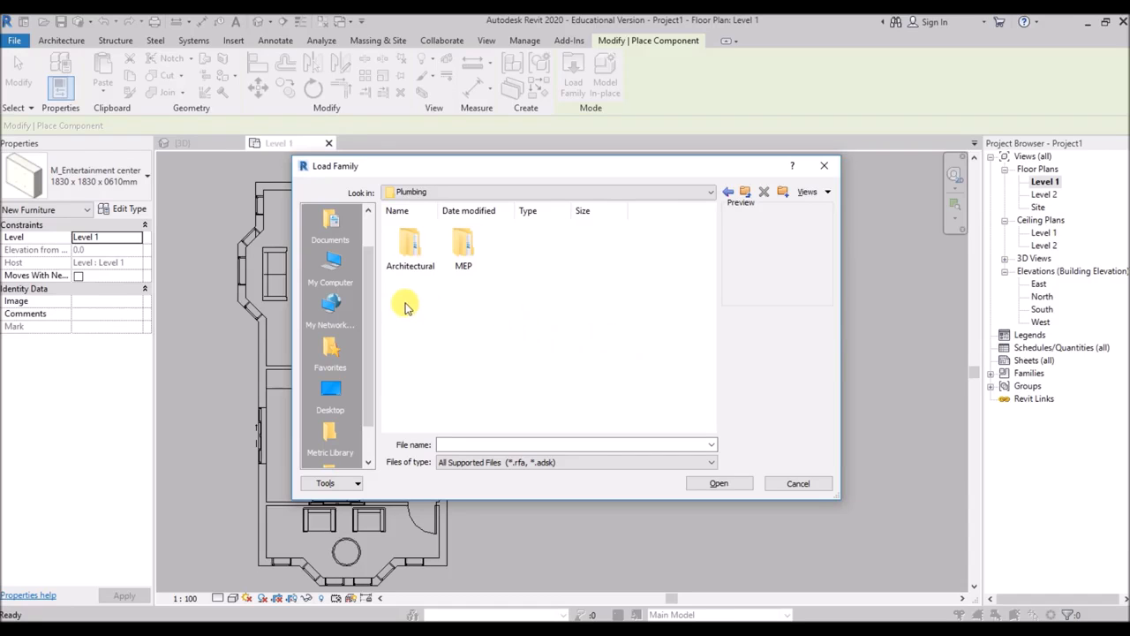
pyautogui.doubleClick(413, 251)
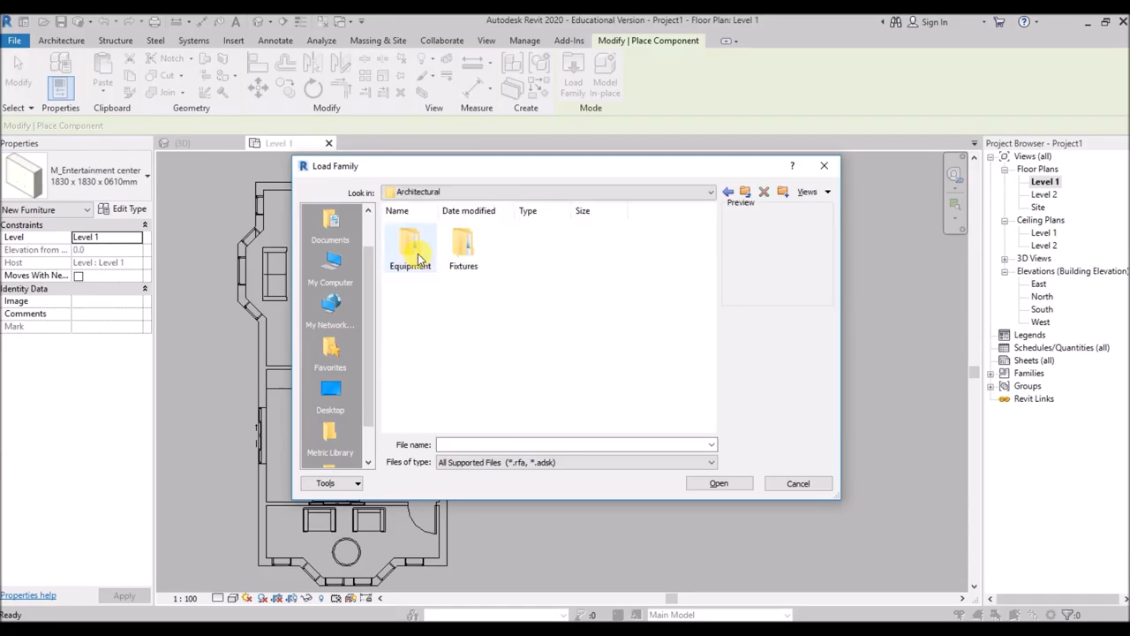
pyautogui.doubleClick(463, 249)
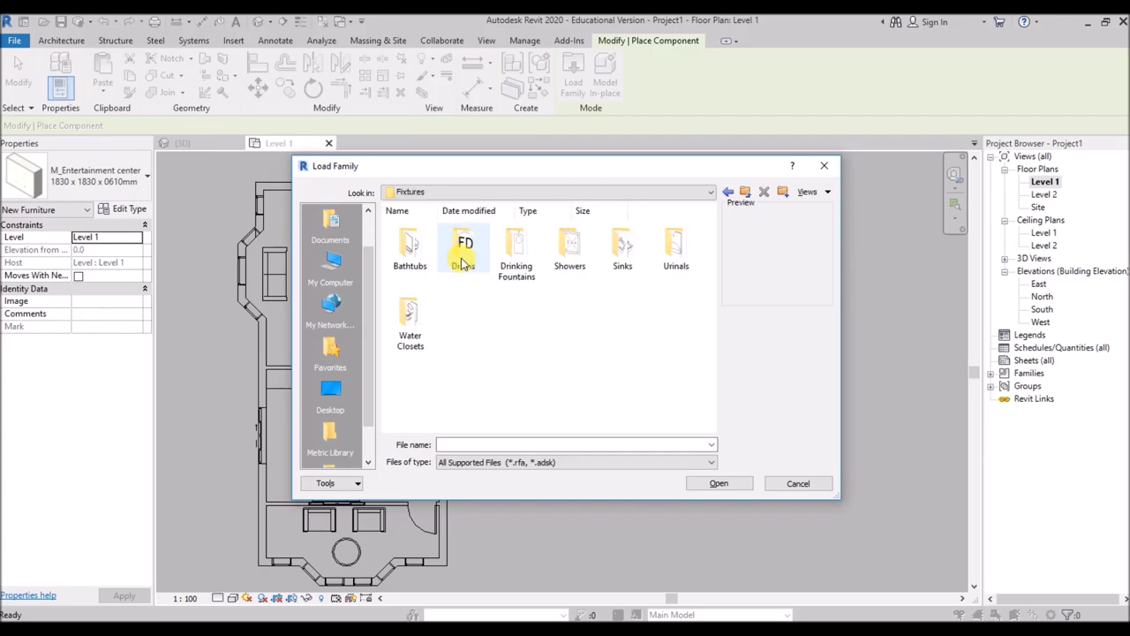
pyautogui.doubleClick(419, 257)
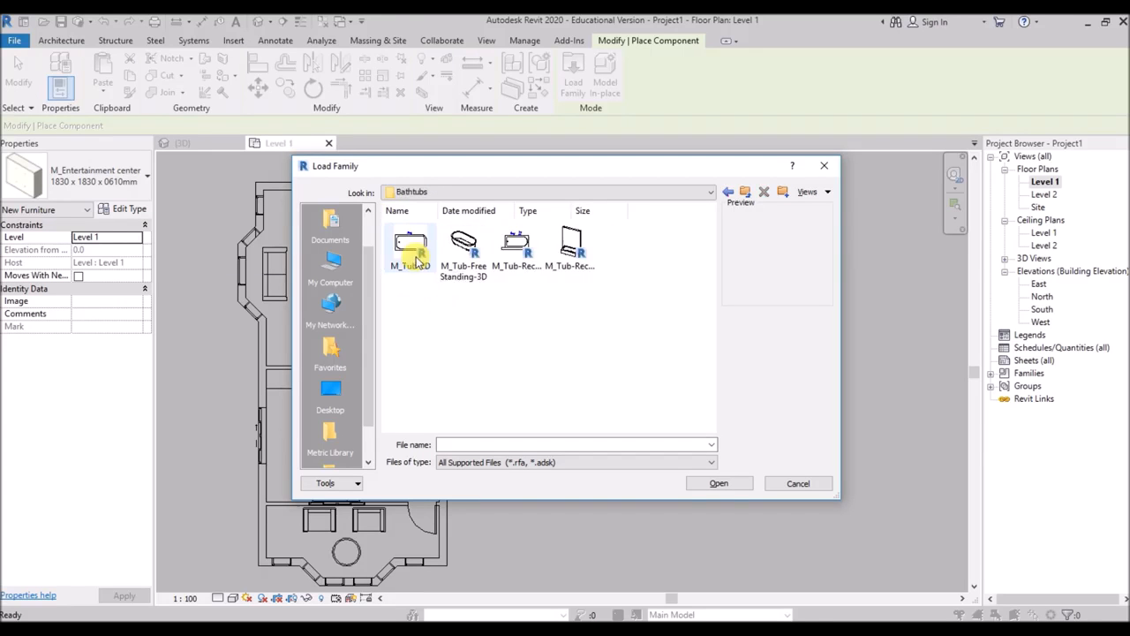
pyautogui.click(466, 246)
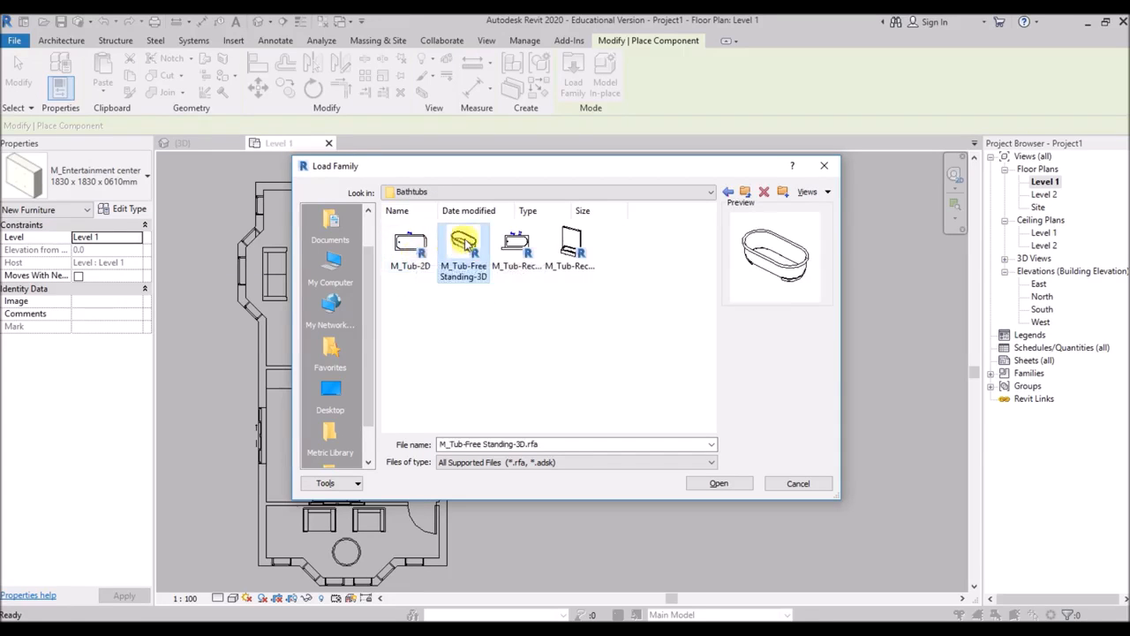
pyautogui.click(707, 486)
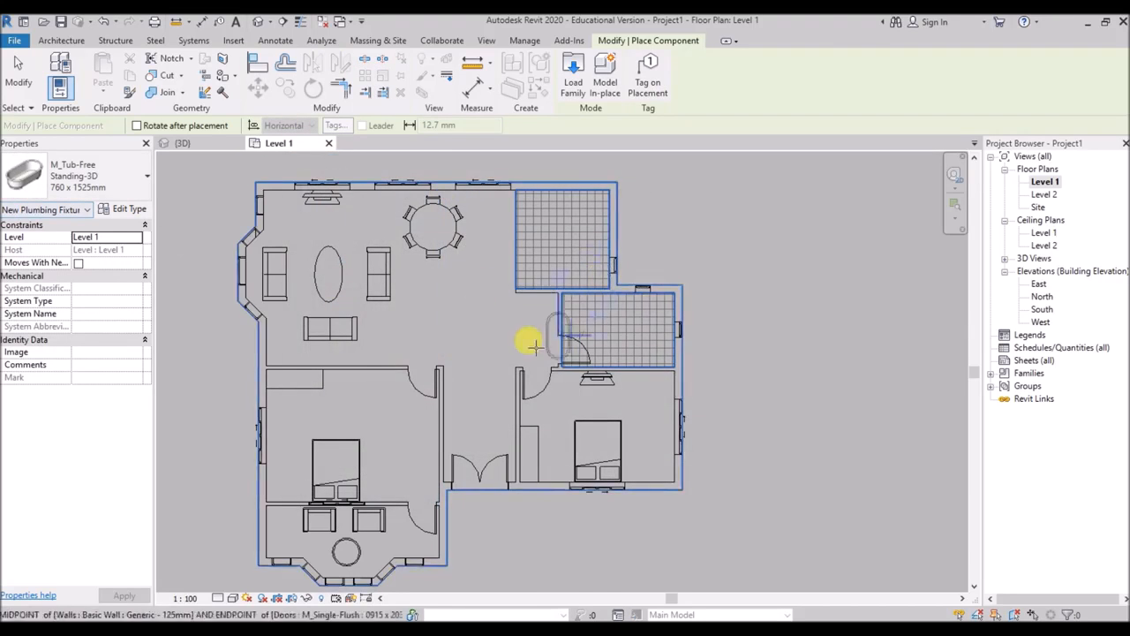
# Place the 760 x 1525mm free-standing tub lengthwise along the small tiled room's bottom wall, about 900 mm from its right wall, drain toward that wall
pyautogui.scroll(2, 642, 318)
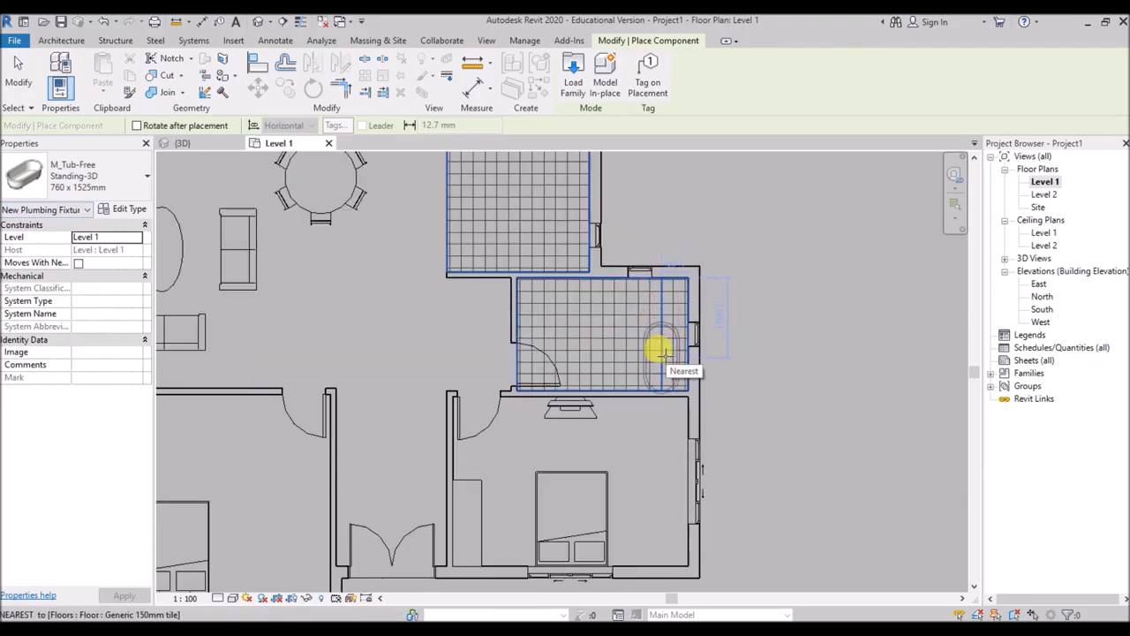
pyautogui.scroll(4, 662, 355)
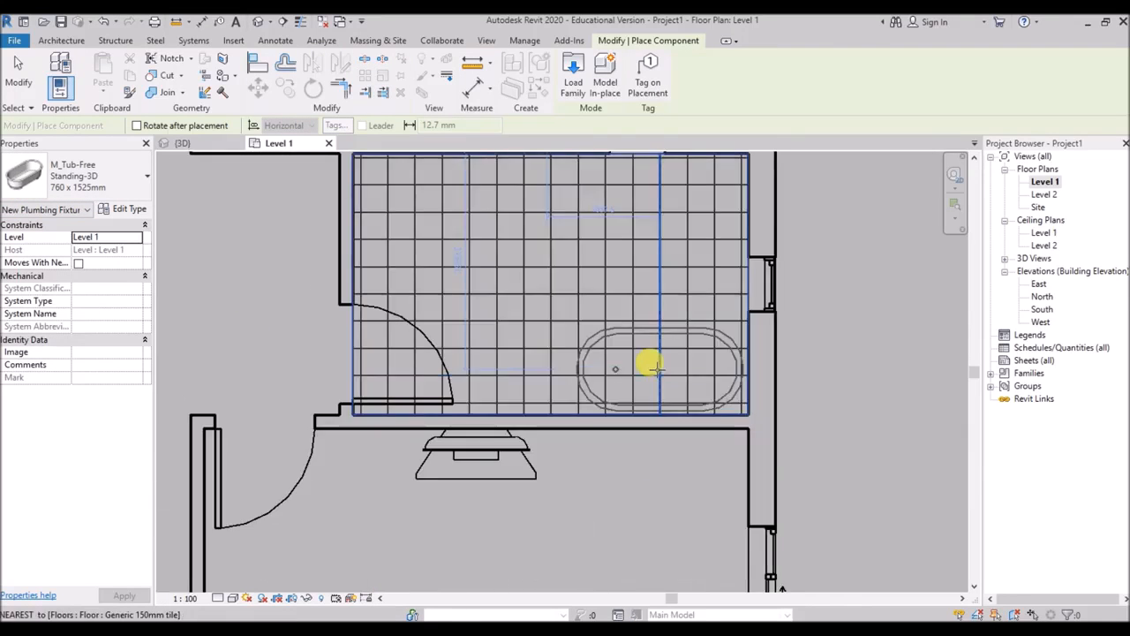
pyautogui.press('space')
pyautogui.scroll(1, 649, 365)
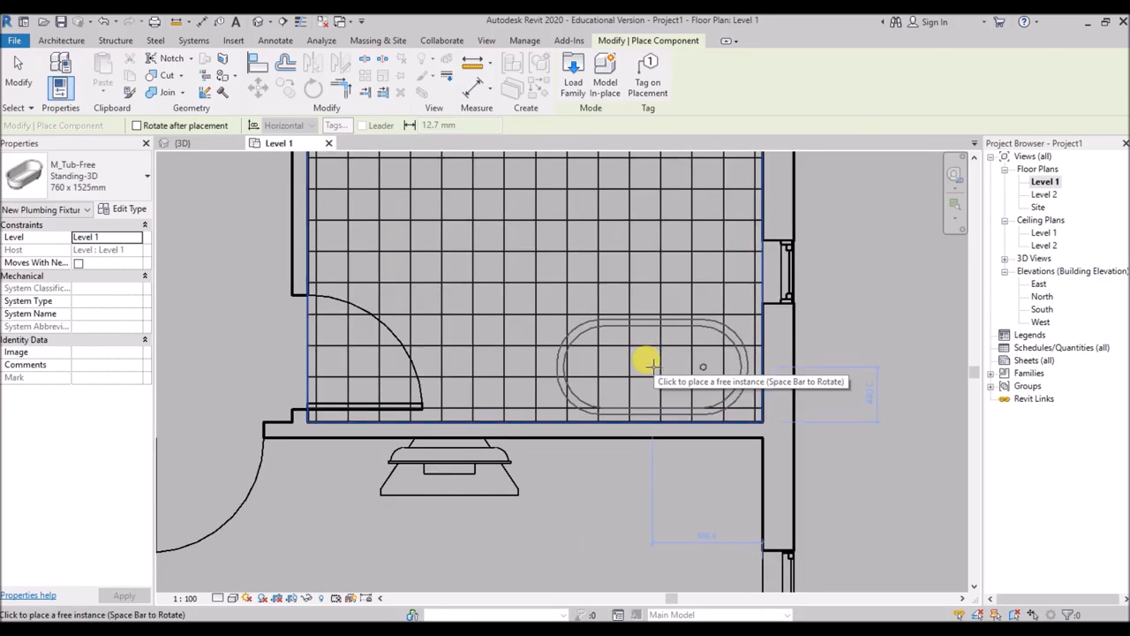
pyautogui.click(647, 363)
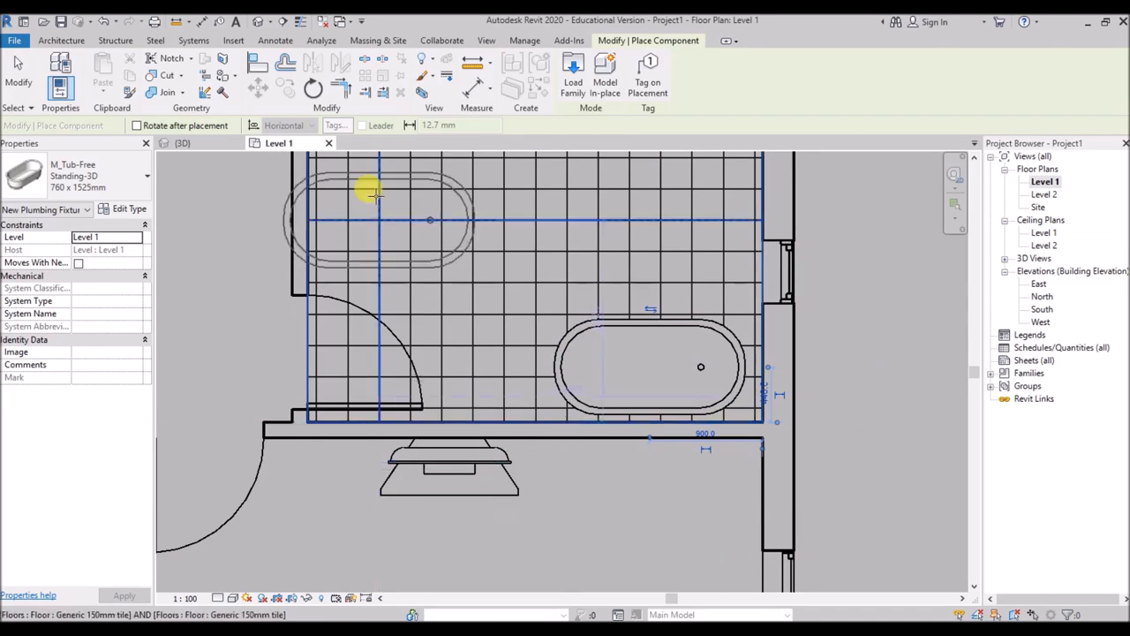
# Load the M_Sink Vanity-Round, M_Sink Kitchen-Triple and M_Sink Vanity-Square families from the Sinks folder
pyautogui.click(571, 78)
pyautogui.click(746, 193)
pyautogui.doubleClick(627, 247)
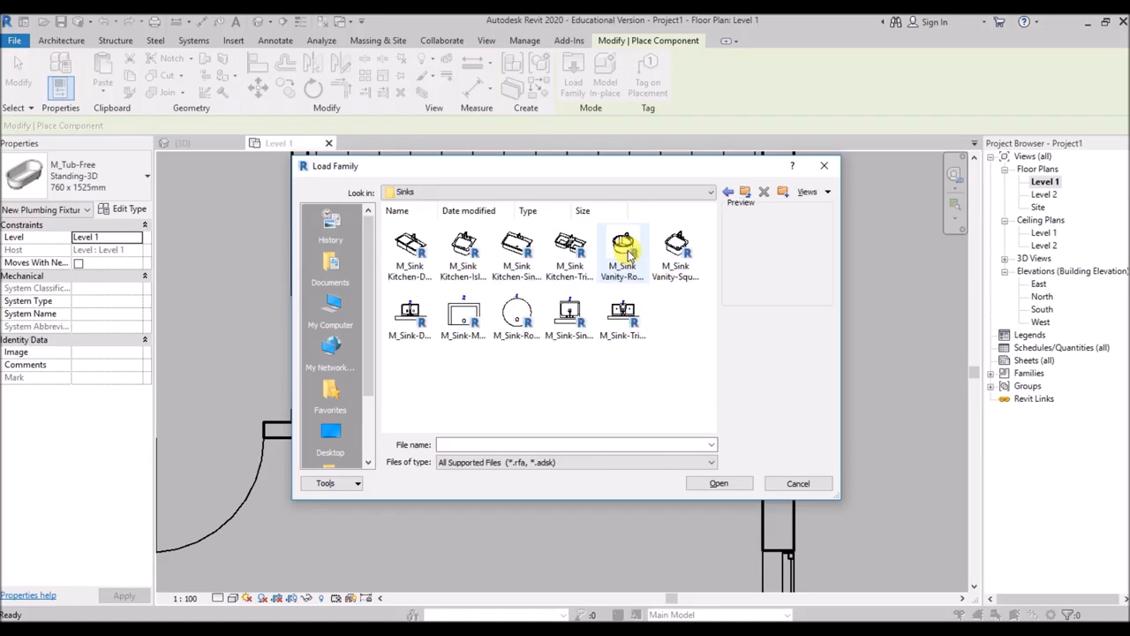
pyautogui.click(627, 252)
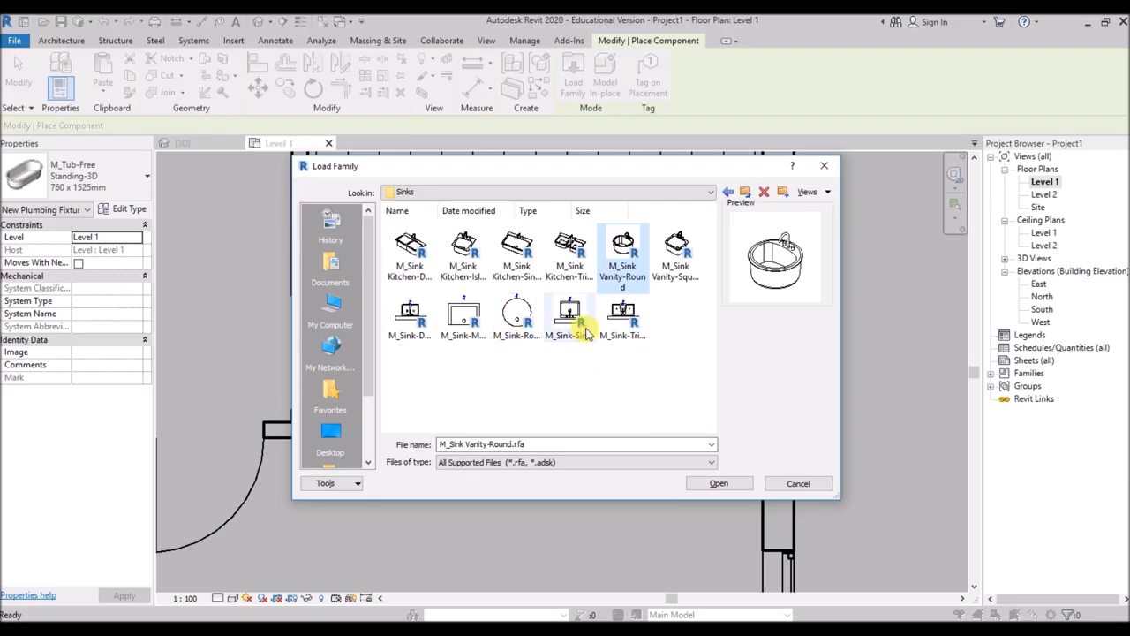
pyautogui.click(570, 254)
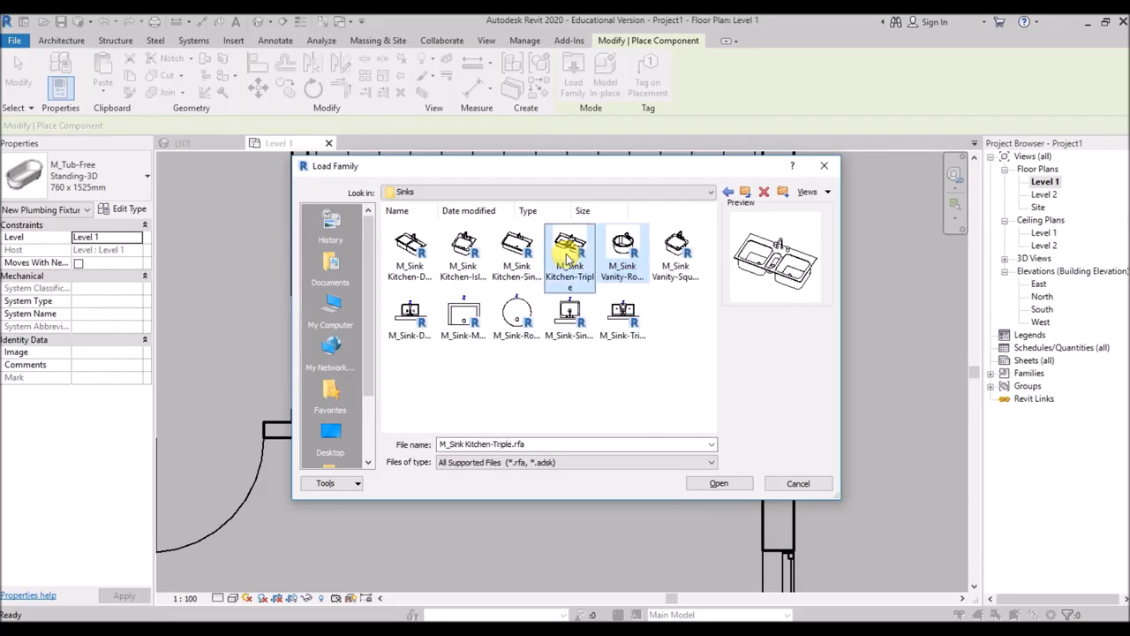
pyautogui.click(679, 255)
pyautogui.click(717, 484)
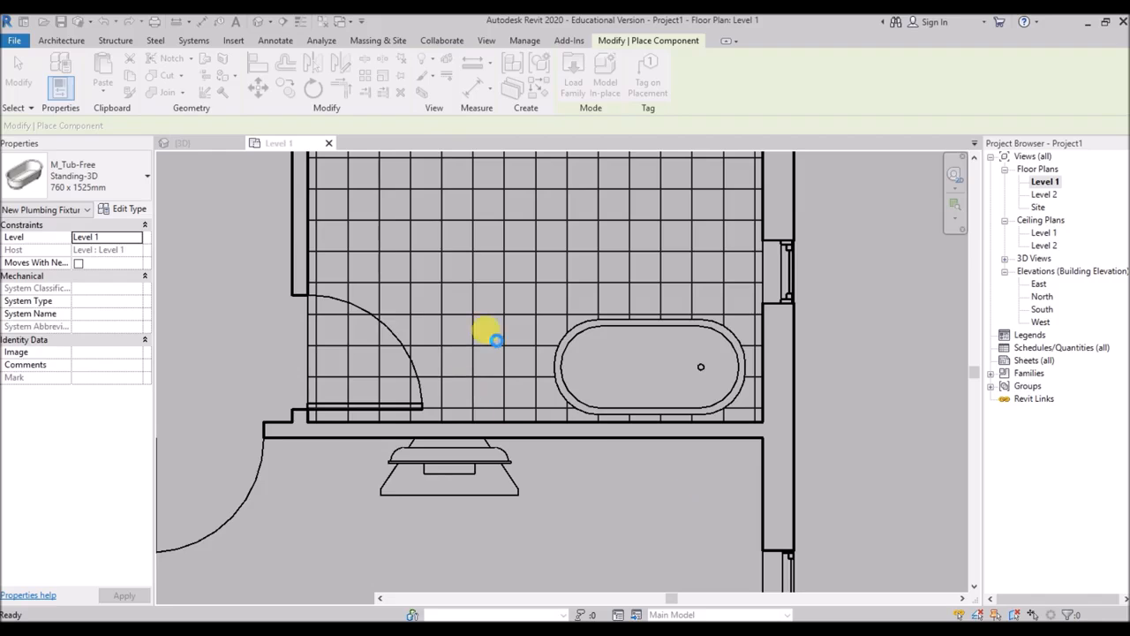
# Place the 482 x 482mm round vanity sink in the upper-left corner of the bathroom, its faucet toward the top wall
pyautogui.scroll(-3, 468, 361)
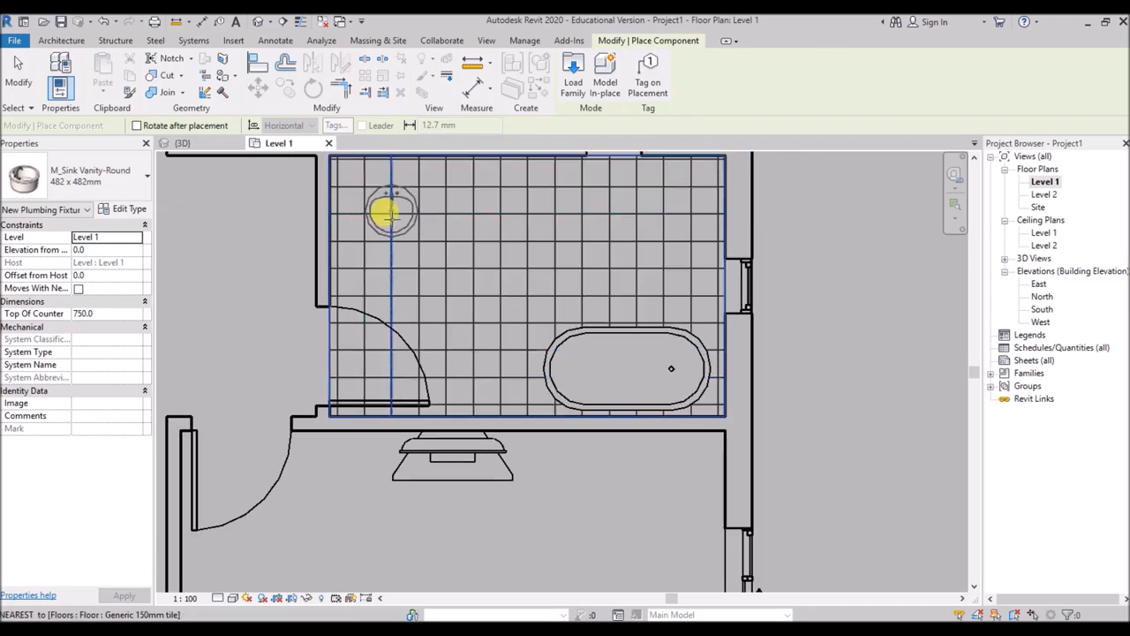
pyautogui.scroll(5, 391, 263)
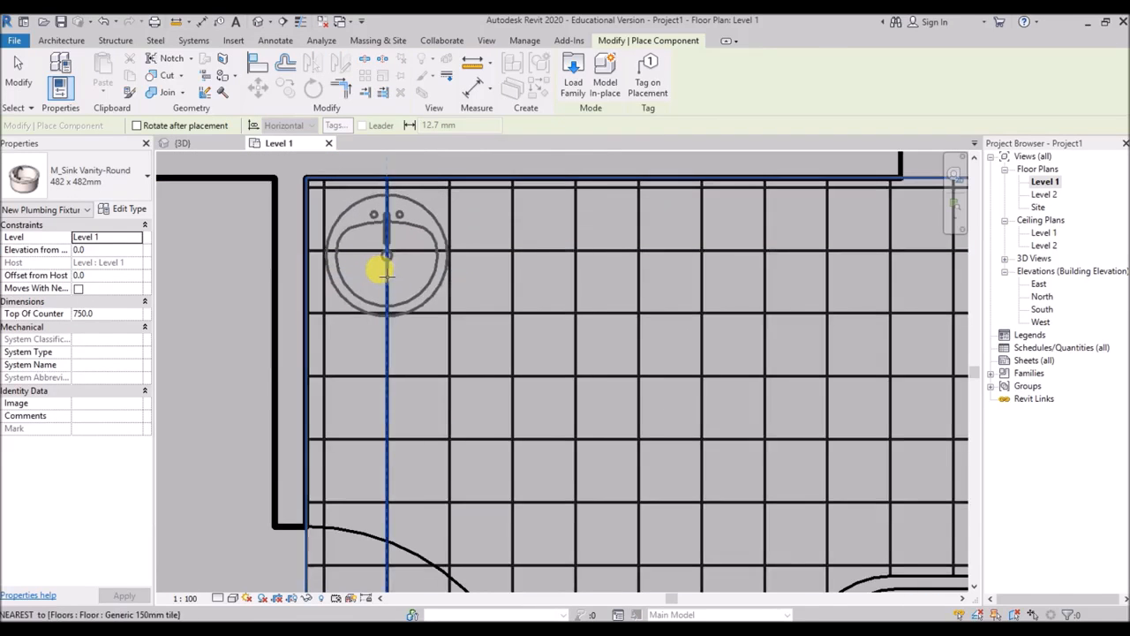
pyautogui.scroll(-4, 387, 276)
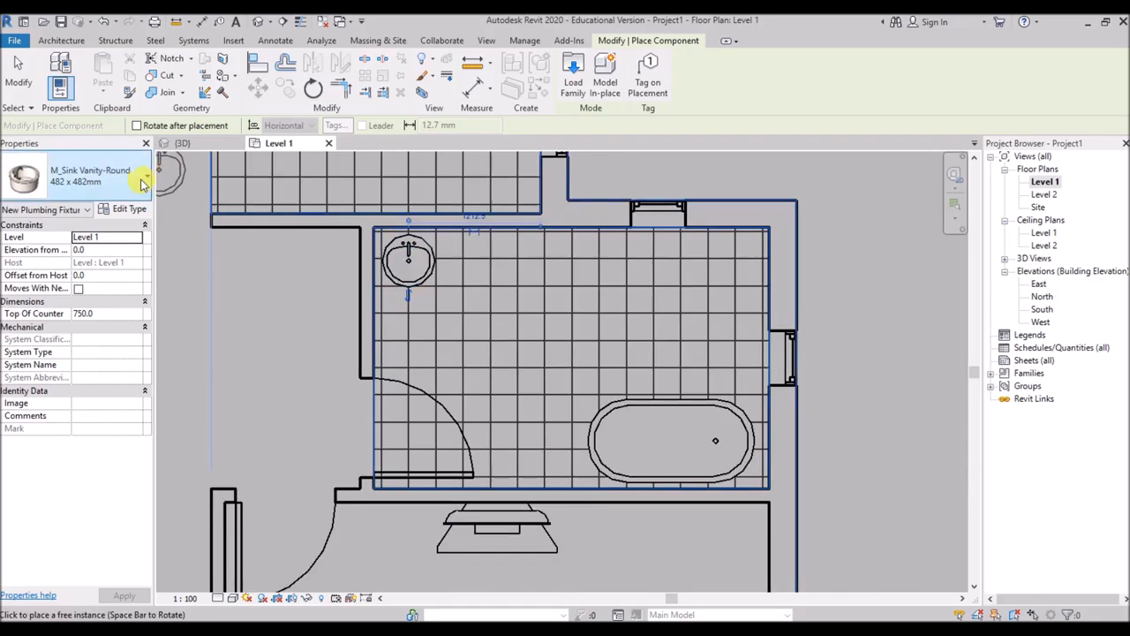
# Place the 500 x 440mm square vanity sink against the outer face of the bathroom's left wall, above the door, faucet toward the wall
pyautogui.click(144, 174)
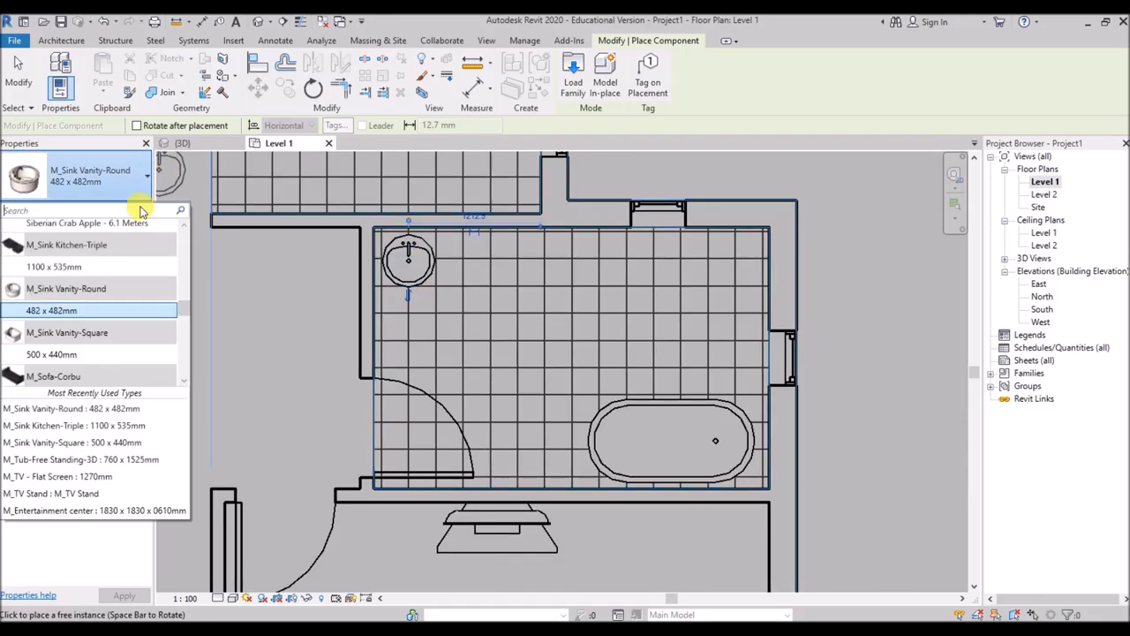
pyautogui.click(67, 356)
pyautogui.scroll(2, 323, 279)
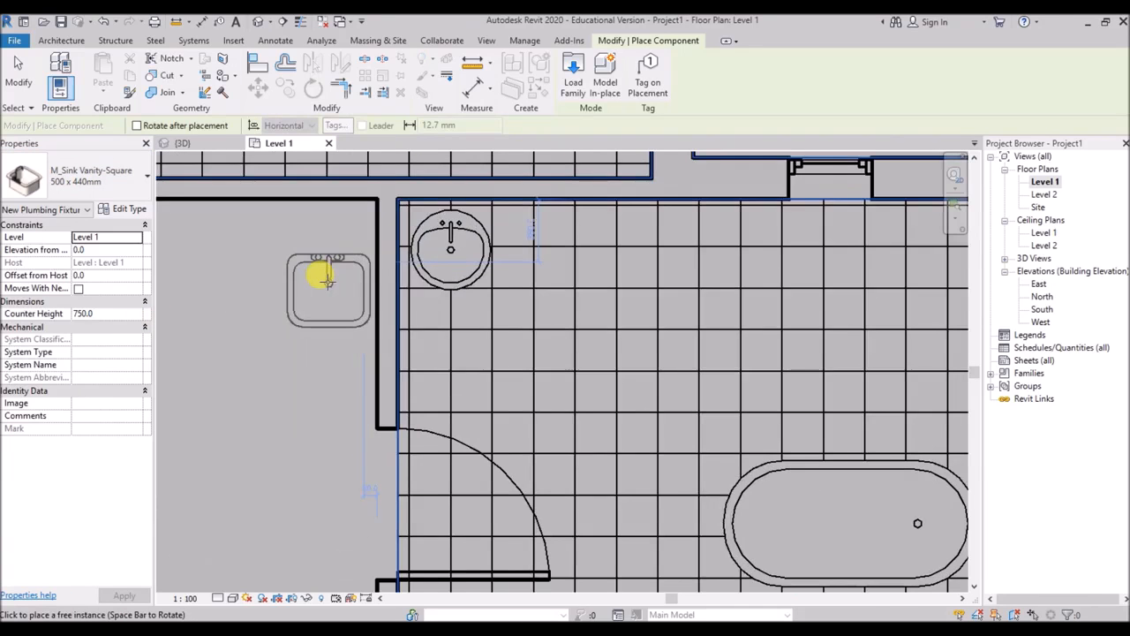
pyautogui.press('space')
pyautogui.press('space')
pyautogui.scroll(1, 327, 279)
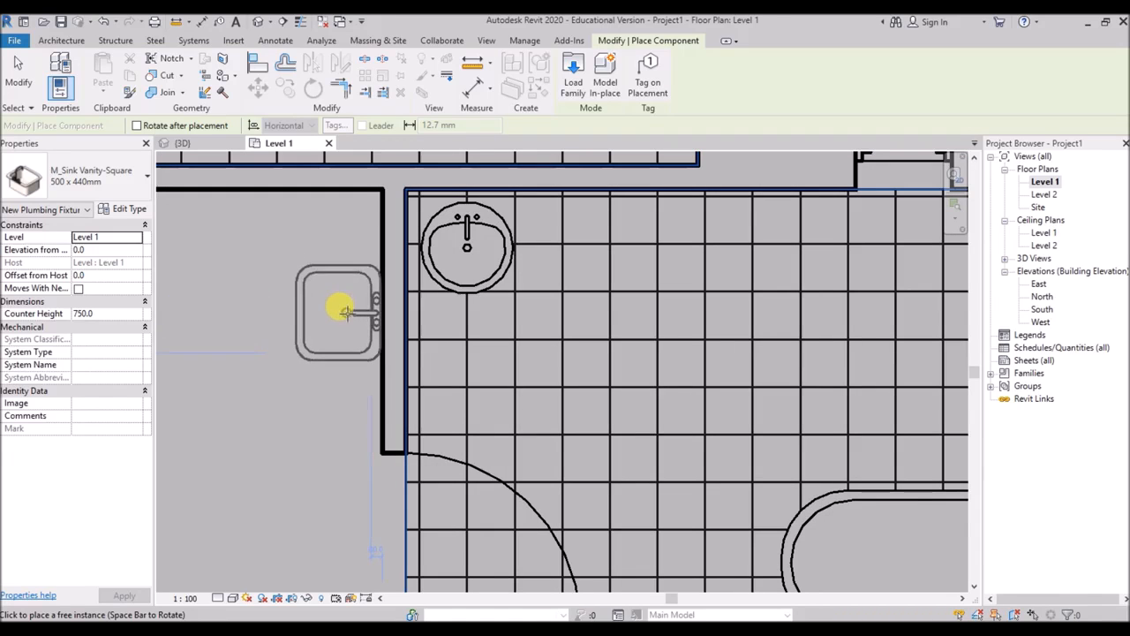
pyautogui.click(346, 311)
# Place the 1100 x 535mm triple kitchen sink lengthwise along the upper tiled area's right wall, centred near its window, faucet toward the window
pyautogui.click(132, 177)
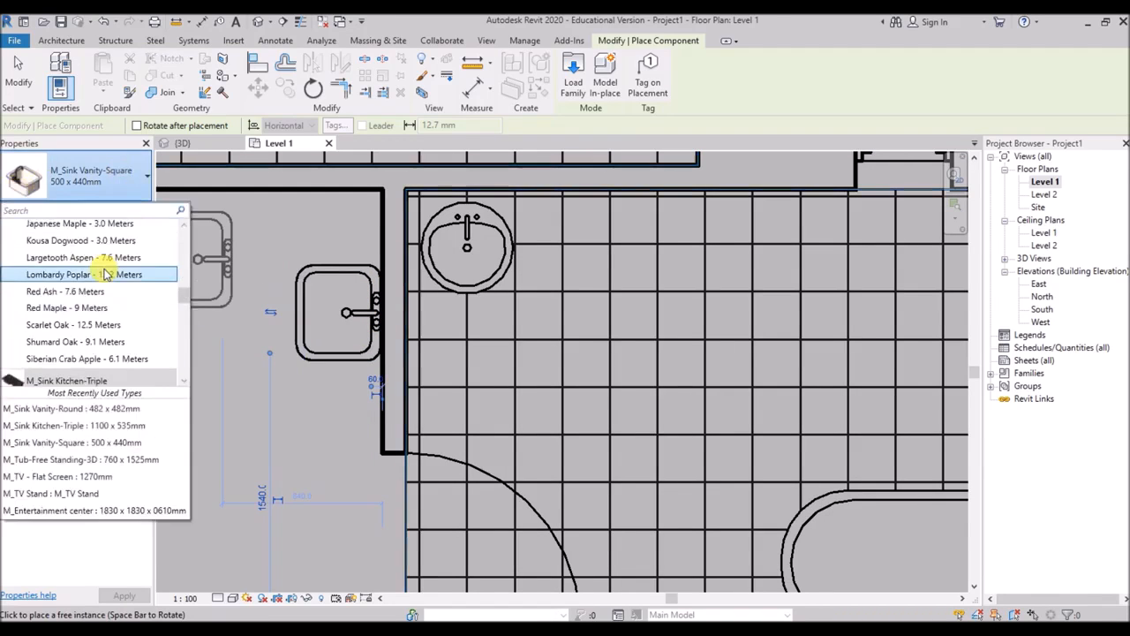
pyautogui.scroll(-2, 102, 292)
pyautogui.click(99, 309)
pyautogui.scroll(-2, 212, 419)
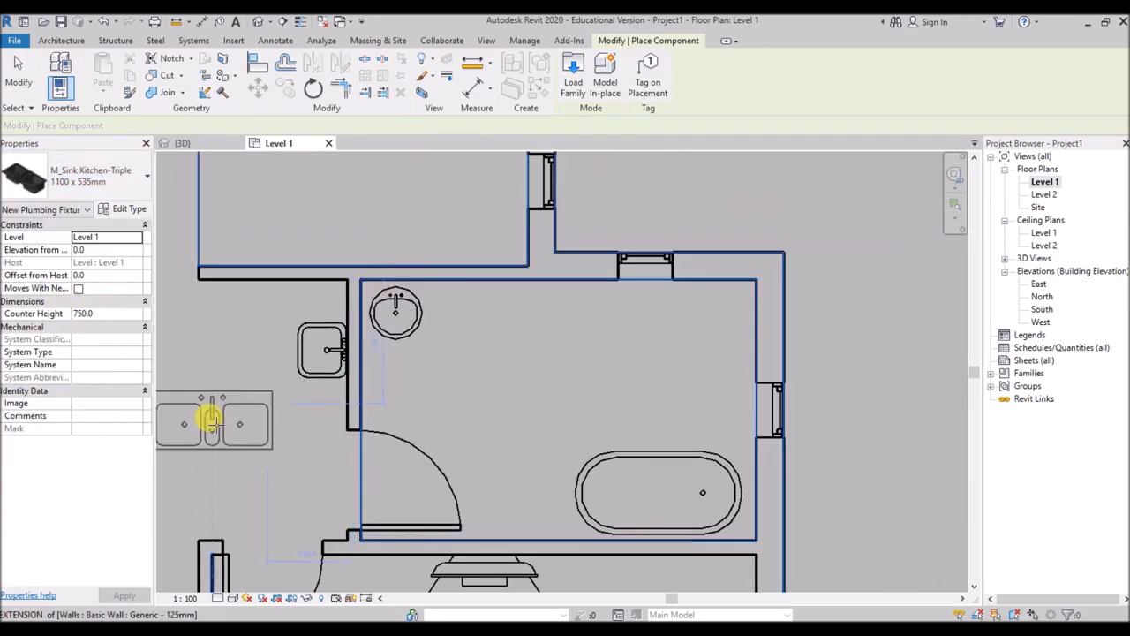
pyautogui.scroll(-2, 212, 419)
pyautogui.press('space')
pyautogui.press('space')
pyautogui.press('space')
pyautogui.press('space')
pyautogui.press('space')
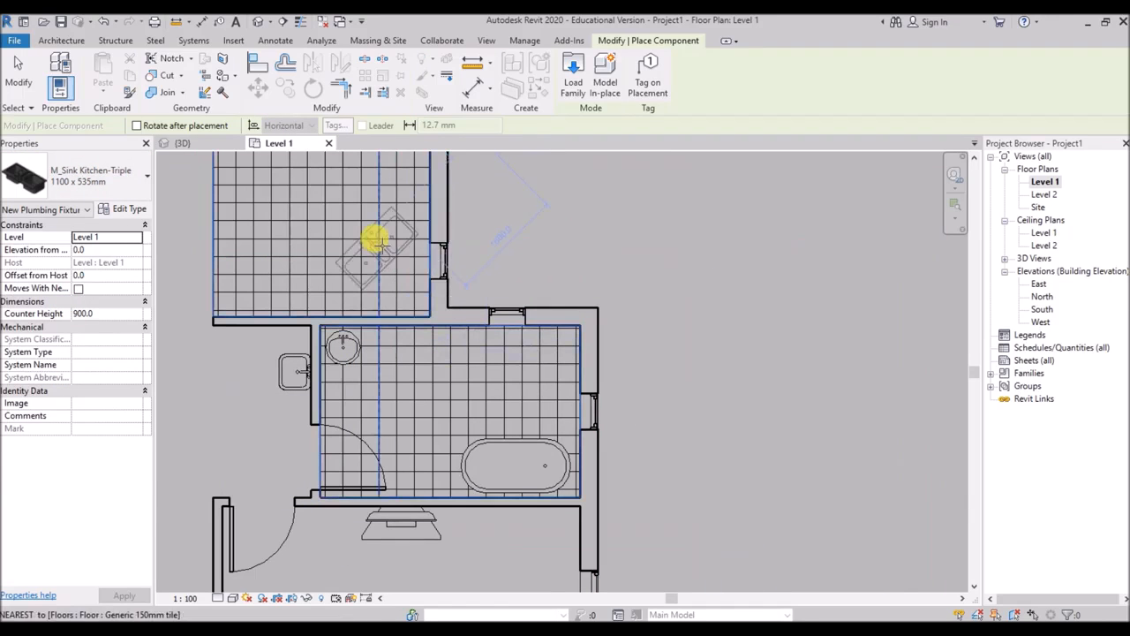
pyautogui.scroll(5, 377, 240)
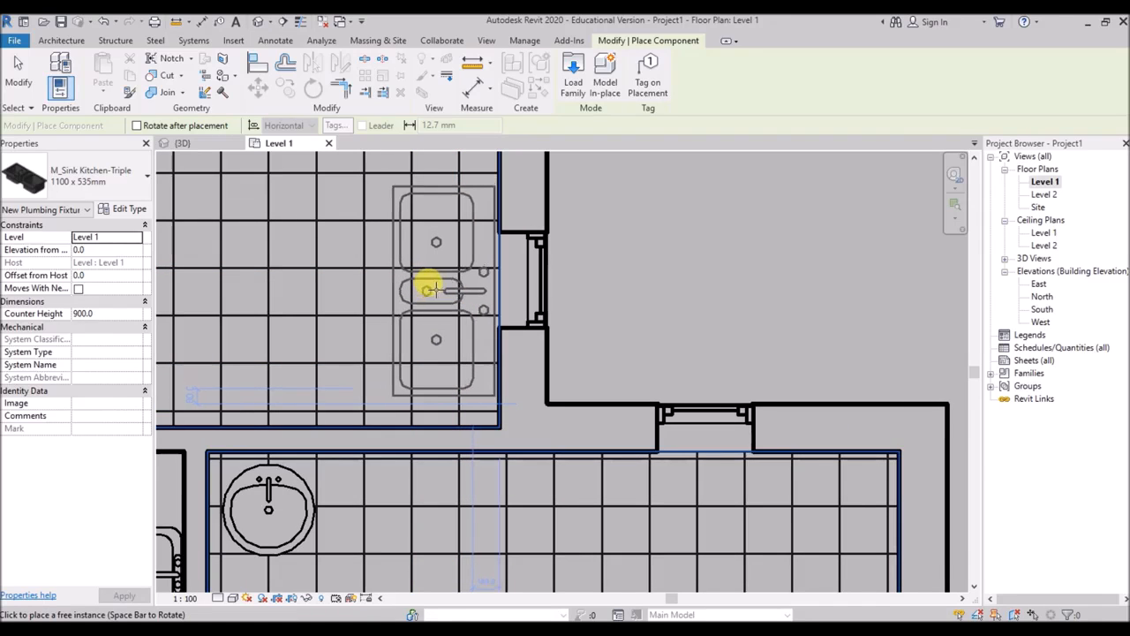
pyautogui.click(431, 289)
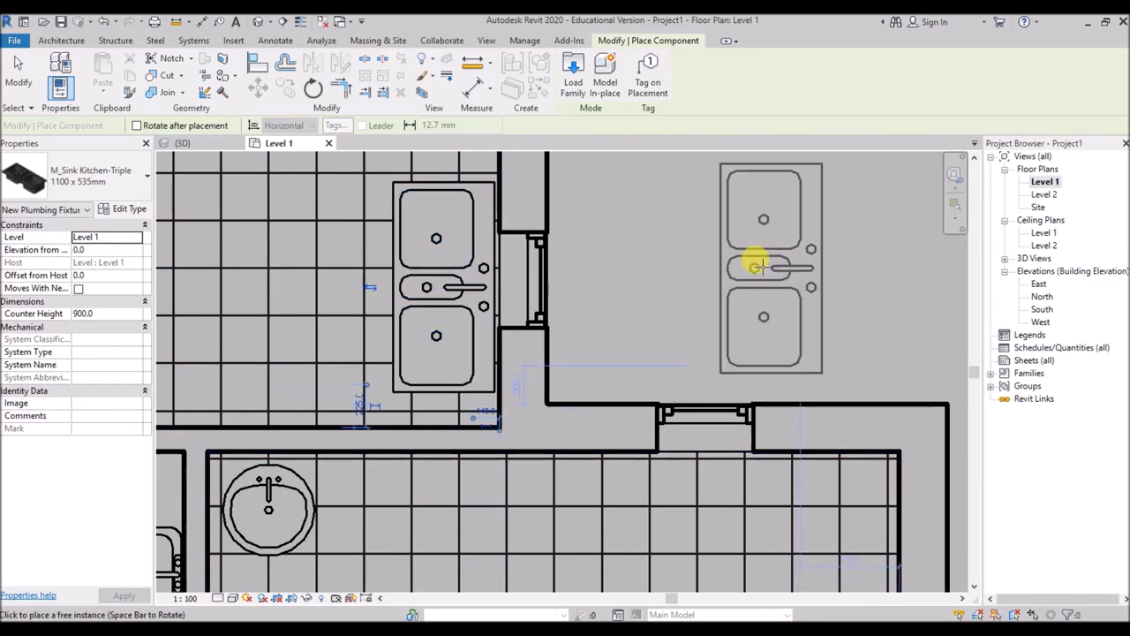
pyautogui.press('Escape')
pyautogui.press('Escape')
# Load the M_Toilet-Domestic-3D family from the Water Closets folder of the plumbing fixtures
pyautogui.scroll(-3, 441, 282)
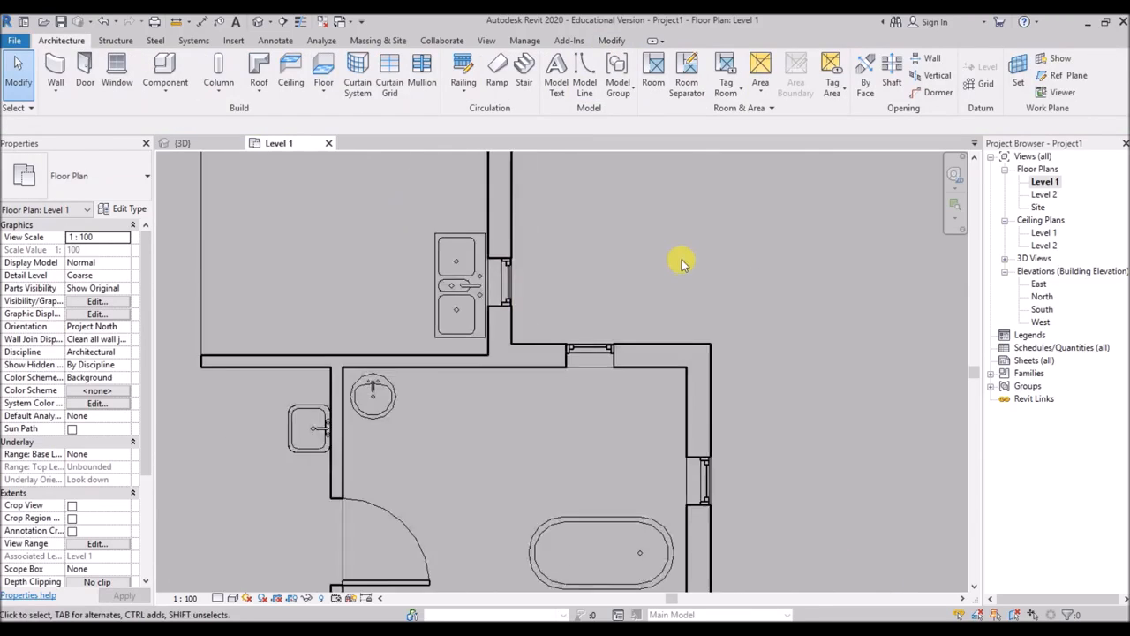
pyautogui.scroll(-2, 680, 265)
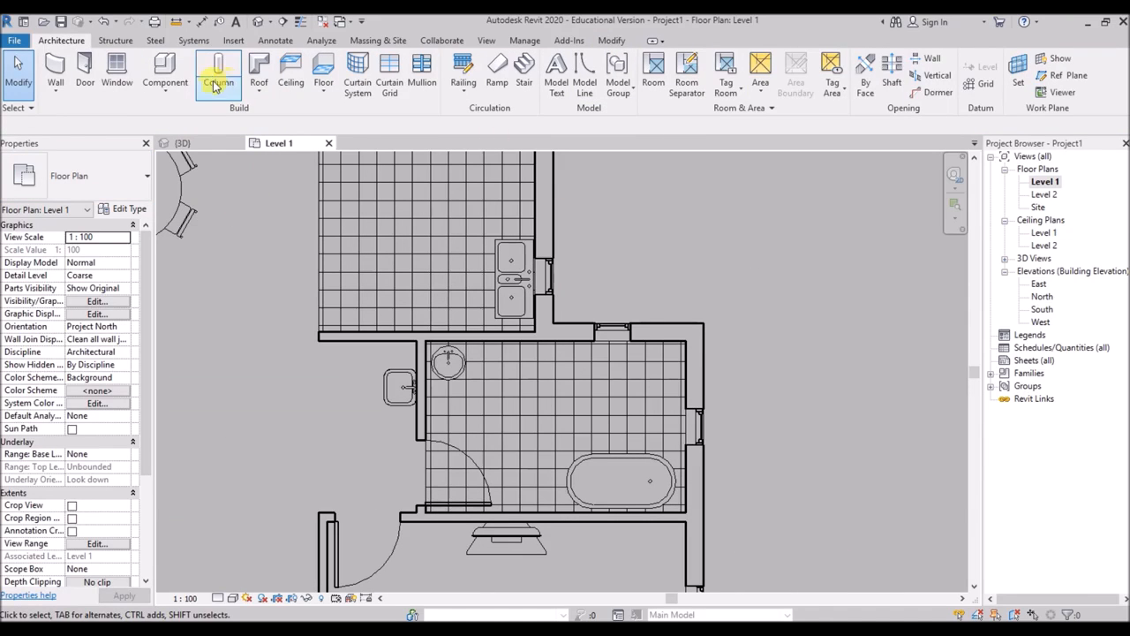
pyautogui.click(165, 69)
pyautogui.click(573, 78)
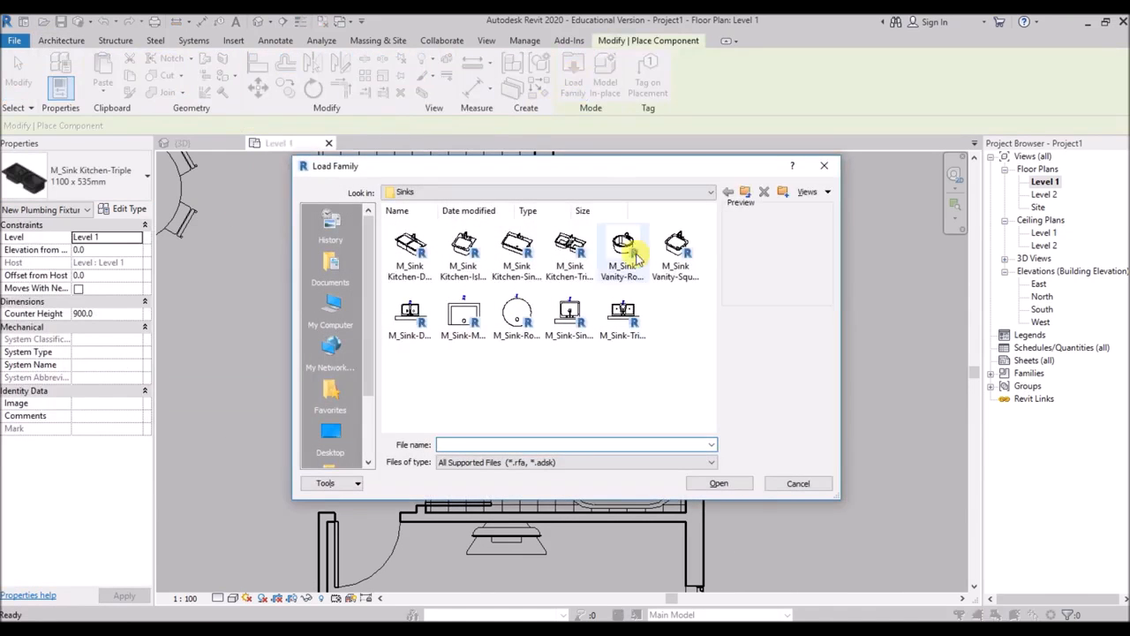
pyautogui.click(747, 193)
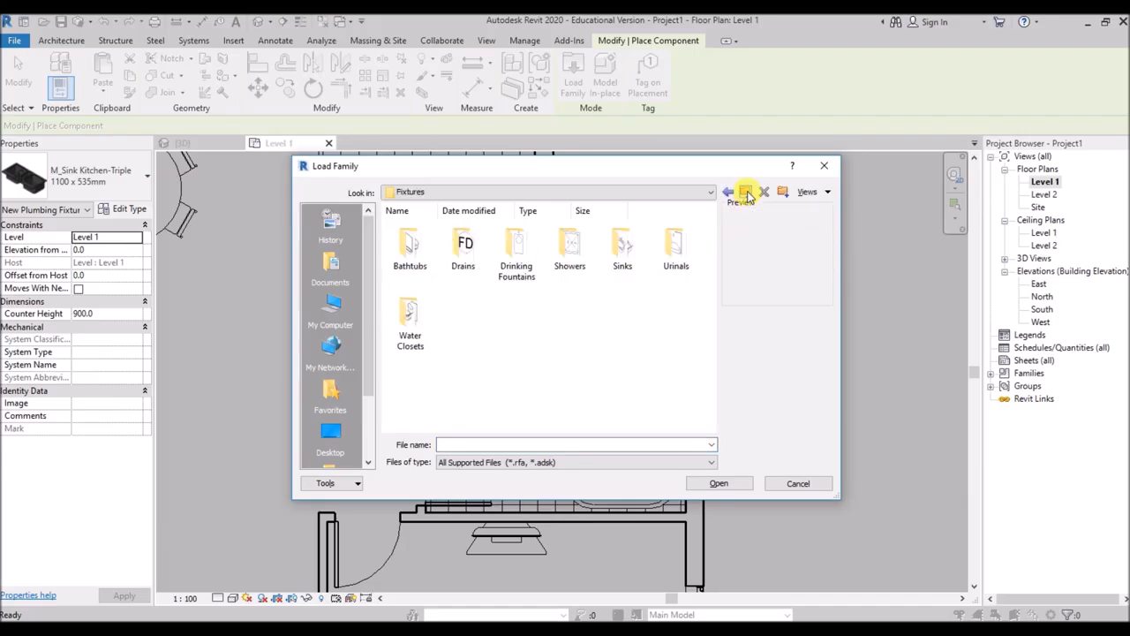
pyautogui.doubleClick(411, 318)
pyautogui.click(570, 245)
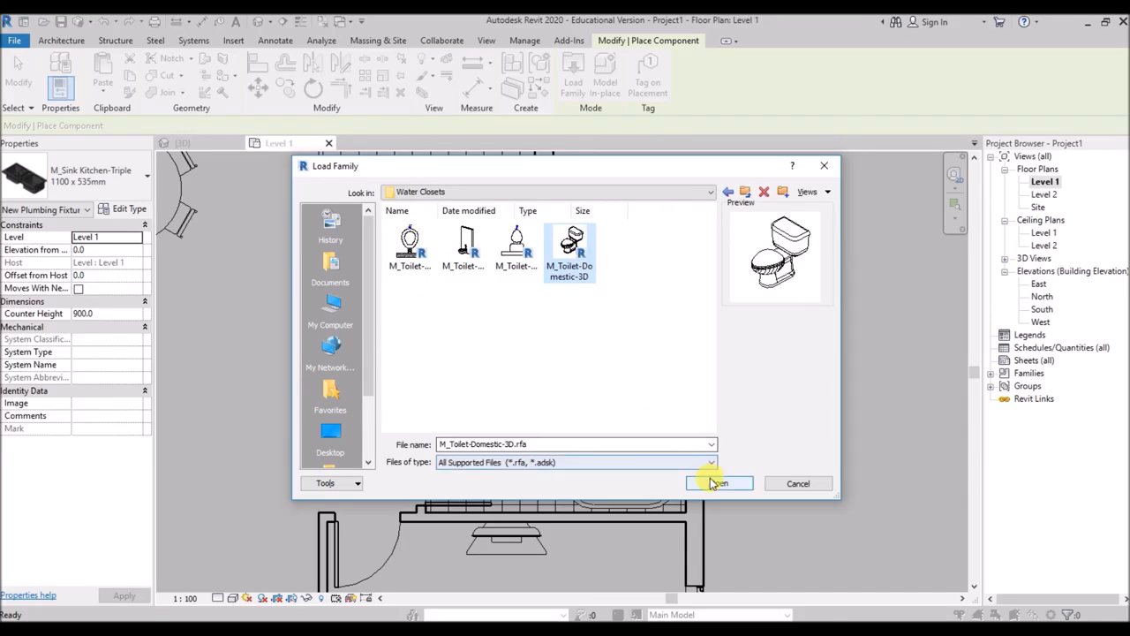
pyautogui.click(717, 482)
# Place the domestic toilet in the bathroom's upper-right corner, its tank toward the right wall
pyautogui.scroll(1, 625, 379)
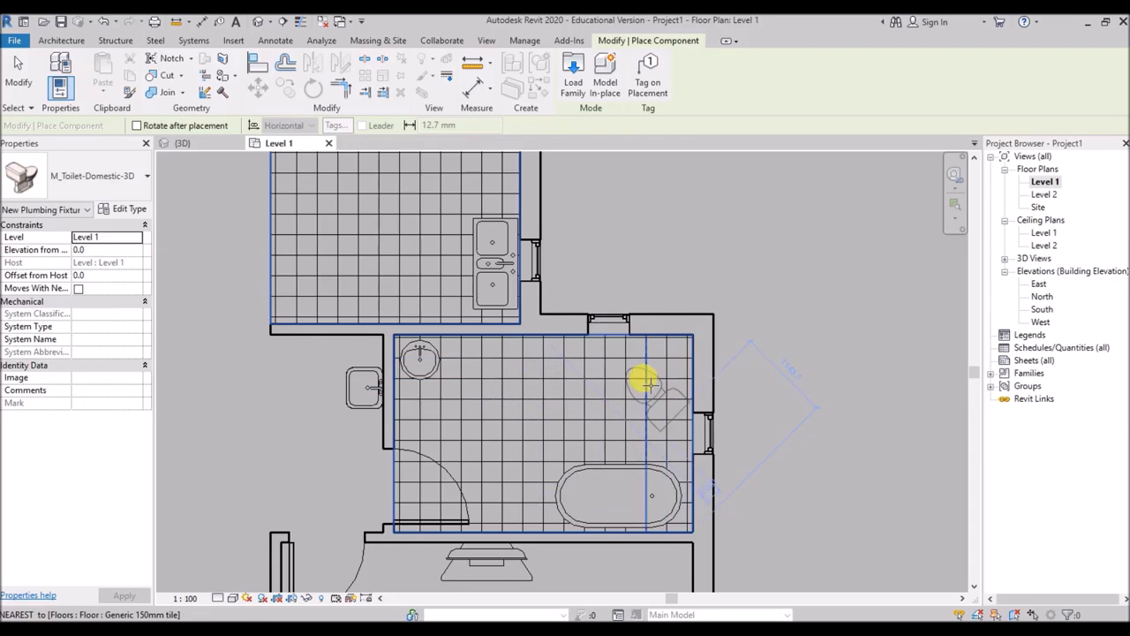
pyautogui.scroll(2, 630, 369)
pyautogui.scroll(1, 633, 365)
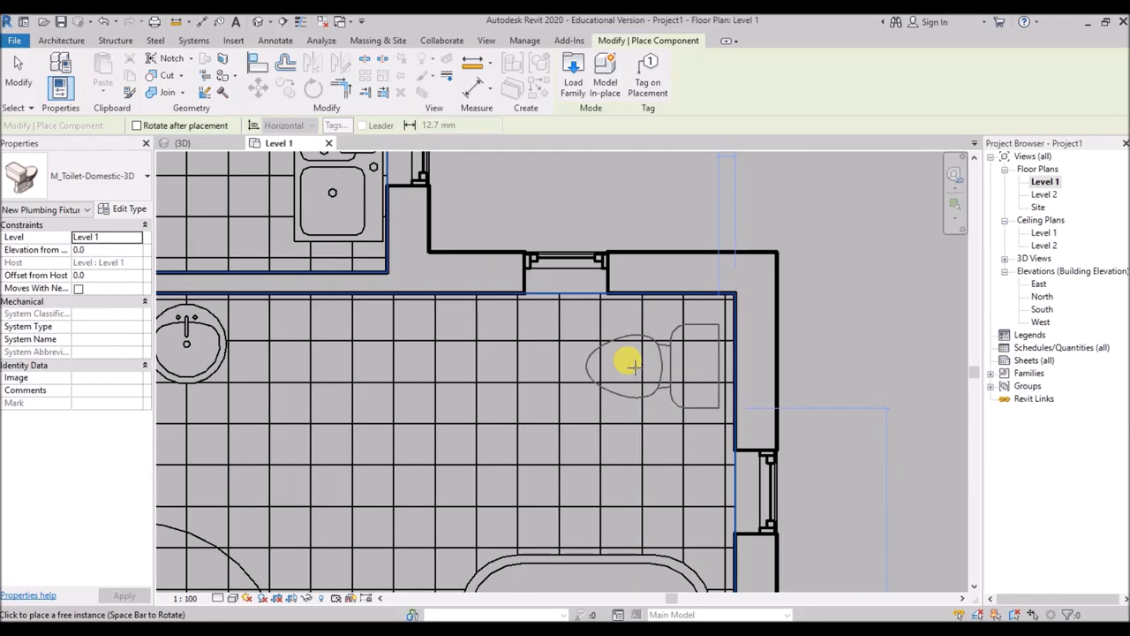
pyautogui.click(634, 365)
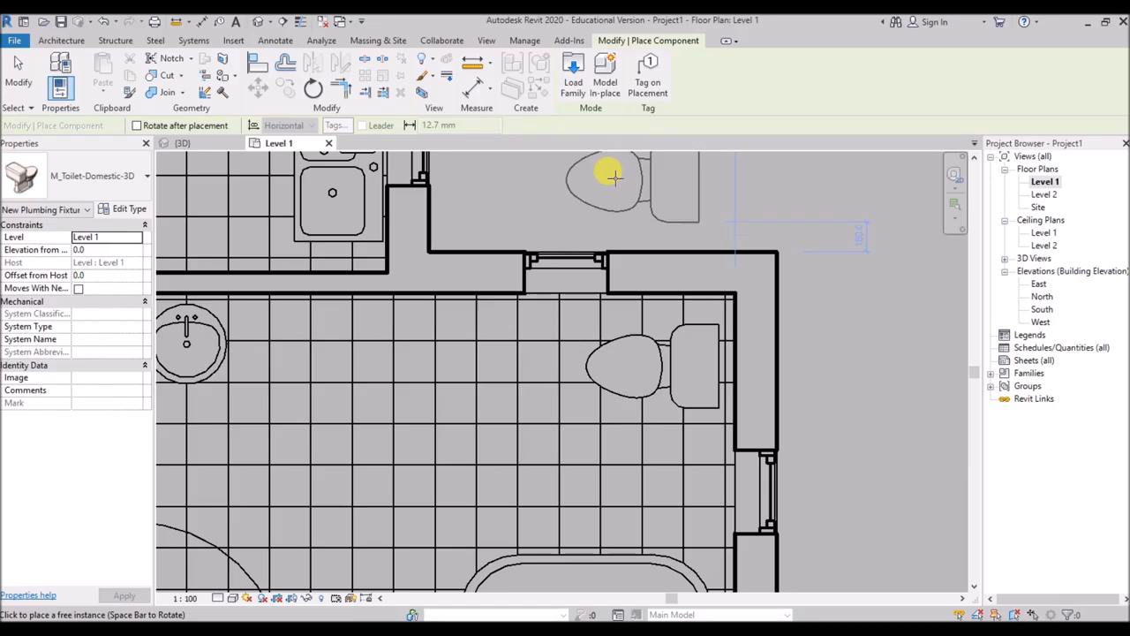
pyautogui.press('Escape')
pyautogui.press('Escape')
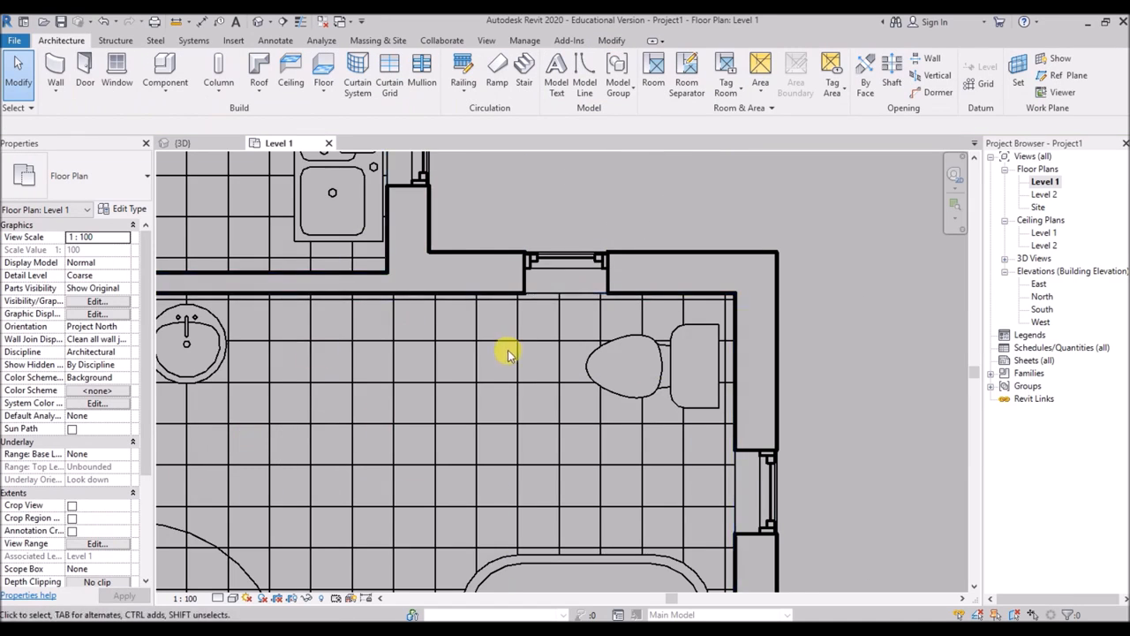
# Examine the placed toilet, bathtub and sinks in the 3D view, including close-ups of the triple kitchen sink
pyautogui.scroll(-3, 501, 393)
pyautogui.click(184, 142)
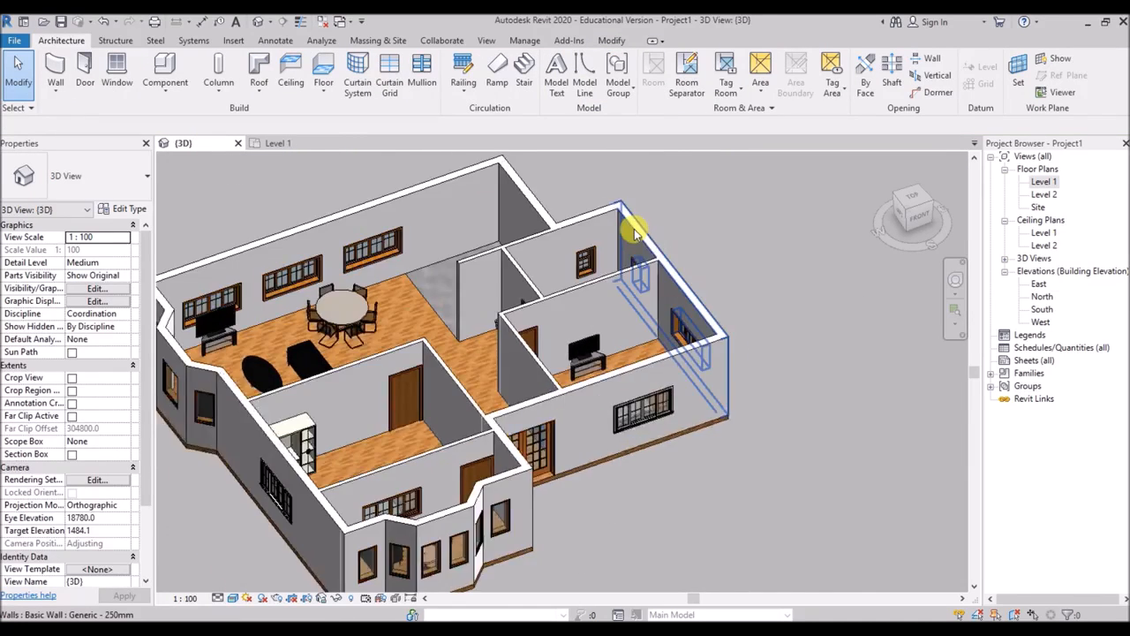
pyautogui.scroll(1, 634, 232)
pyautogui.keyDown('shift'); pyautogui.moveTo(526, 195); pyautogui.dragTo(550, 285, button='middle'); pyautogui.keyUp('shift')
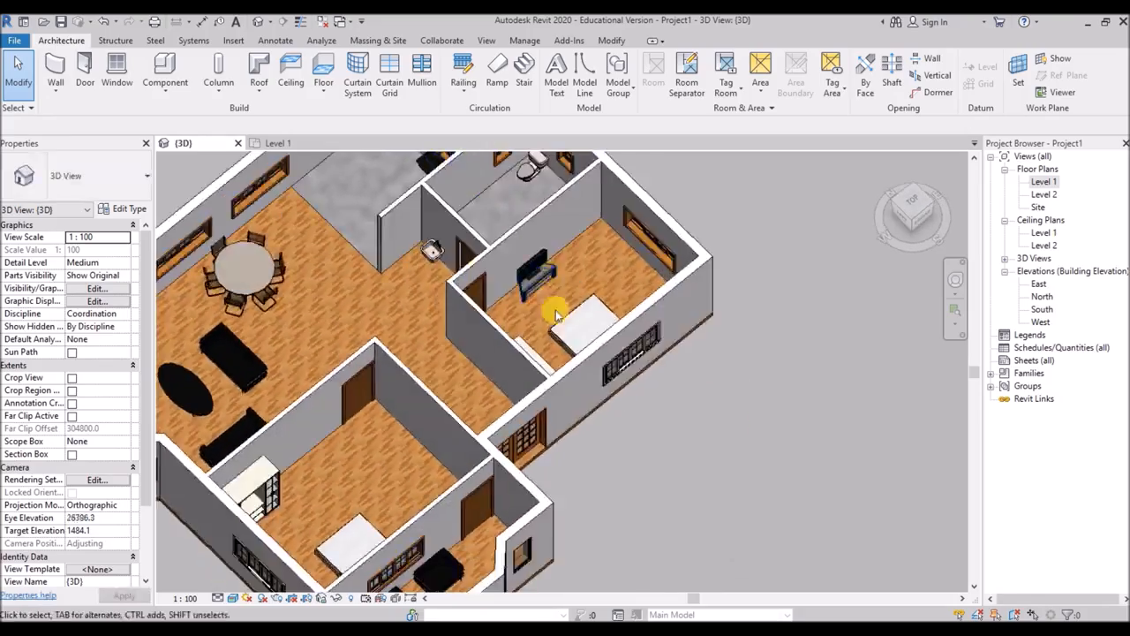
pyautogui.scroll(5, 548, 245)
pyautogui.scroll(-2, 464, 358)
pyautogui.keyDown('shift'); pyautogui.moveTo(431, 364); pyautogui.dragTo(406, 301, button='middle'); pyautogui.keyUp('shift')
pyautogui.scroll(-2, 685, 386)
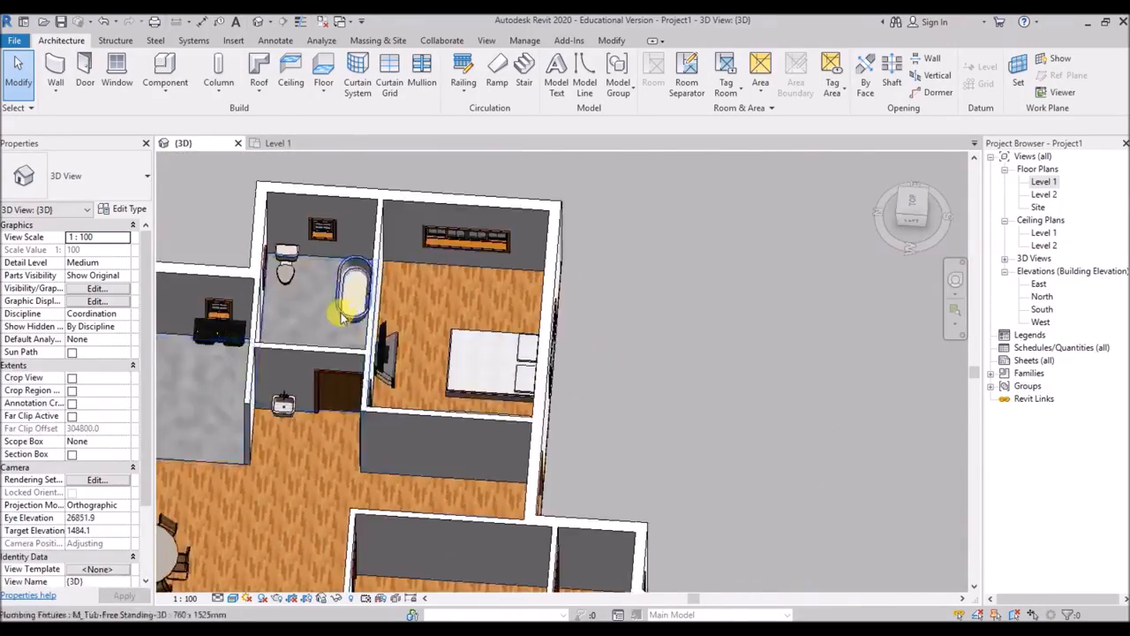
pyautogui.scroll(4, 398, 297)
pyautogui.scroll(-2, 340, 364)
pyautogui.keyDown('shift'); pyautogui.moveTo(471, 252); pyautogui.dragTo(465, 342, button='middle'); pyautogui.keyUp('shift')
pyautogui.scroll(4, 468, 343)
pyautogui.scroll(2, 371, 220)
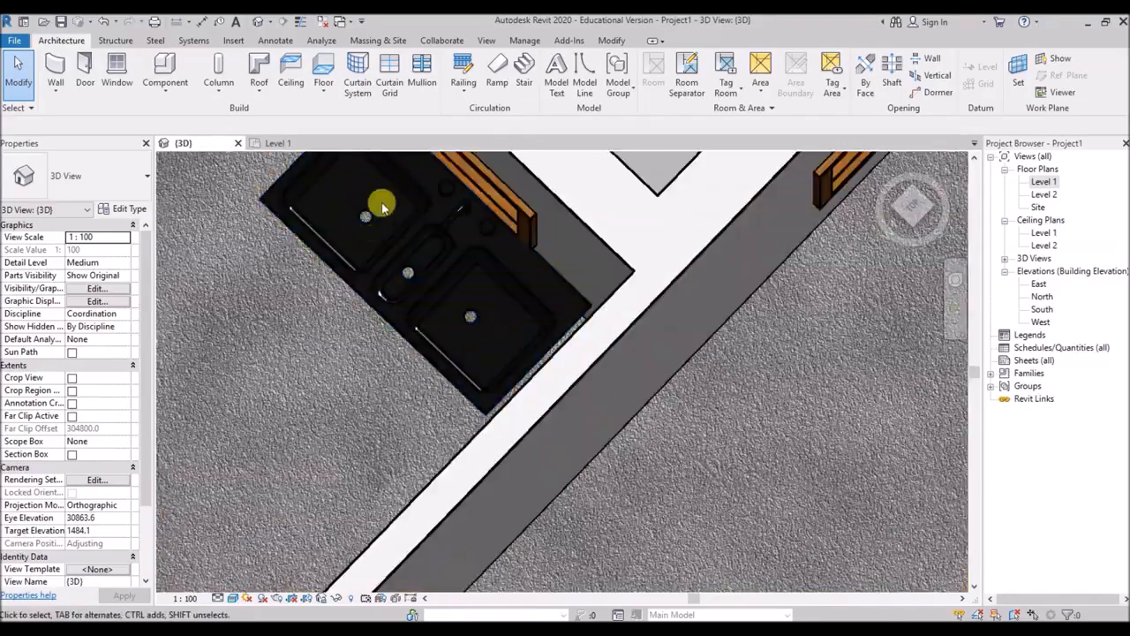
pyautogui.scroll(-2, 424, 371)
pyautogui.scroll(-3, 468, 435)
pyautogui.keyDown('shift'); pyautogui.moveTo(474, 341); pyautogui.dragTo(286, 334, button='middle'); pyautogui.keyUp('shift')
pyautogui.scroll(6, 286, 334)
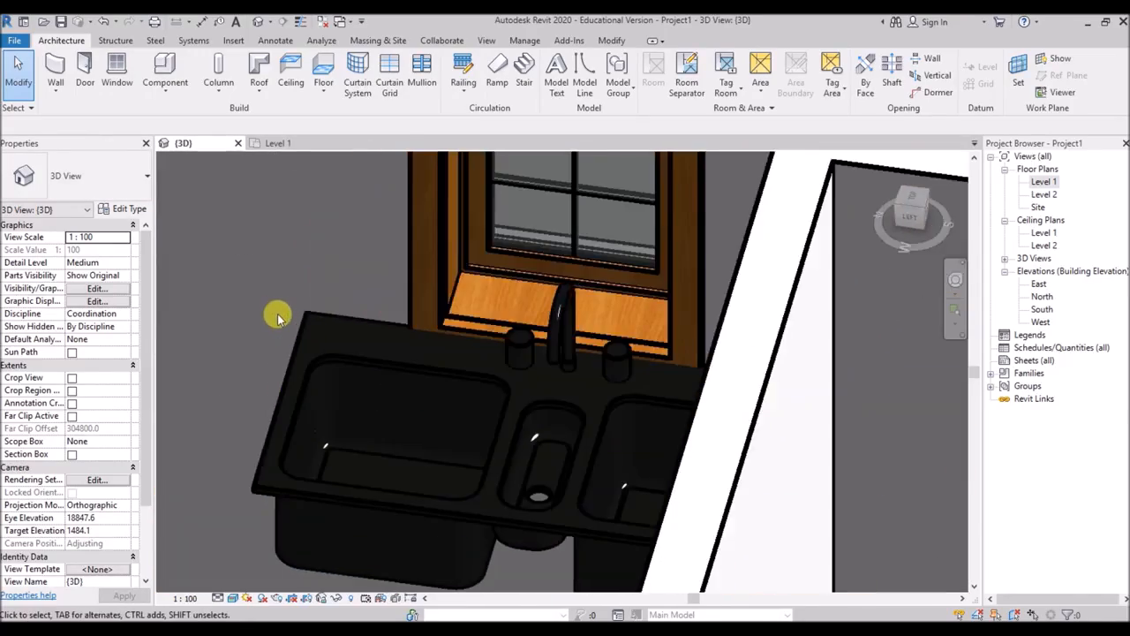
pyautogui.scroll(-3, 294, 319)
pyautogui.keyDown('shift'); pyautogui.moveTo(294, 319); pyautogui.dragTo(337, 284, button='middle'); pyautogui.keyUp('shift')
pyautogui.scroll(-6, 337, 283)
pyautogui.keyDown('shift'); pyautogui.moveTo(648, 361); pyautogui.dragTo(582, 290, button='middle'); pyautogui.keyUp('shift')
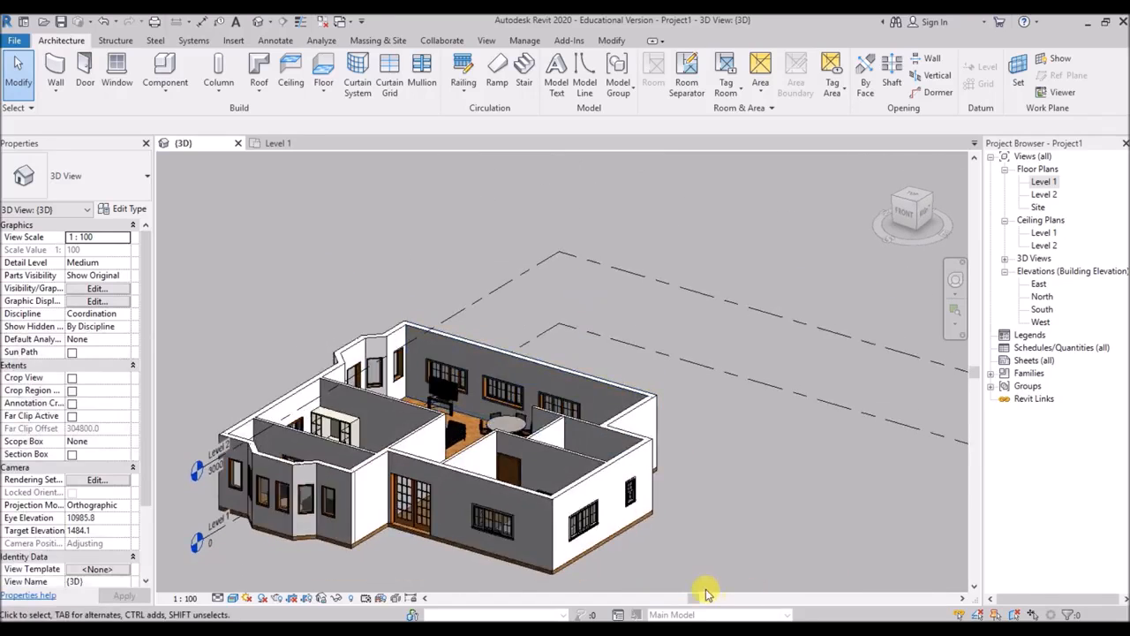
# Inspect the single-hung windows on the house's exterior walls up close in 3D
pyautogui.scroll(5, 636, 510)
pyautogui.scroll(6, 634, 510)
pyautogui.scroll(-2, 367, 302)
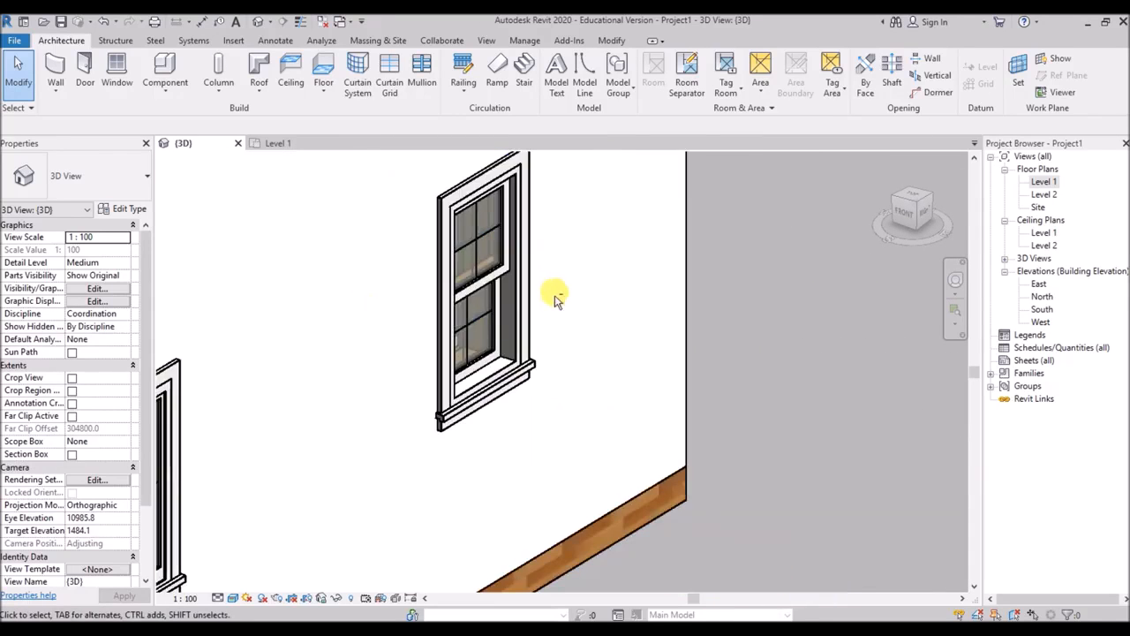
pyautogui.keyDown('shift'); pyautogui.moveTo(577, 262); pyautogui.dragTo(627, 231, button='middle'); pyautogui.keyUp('shift')
pyautogui.scroll(-3, 631, 229)
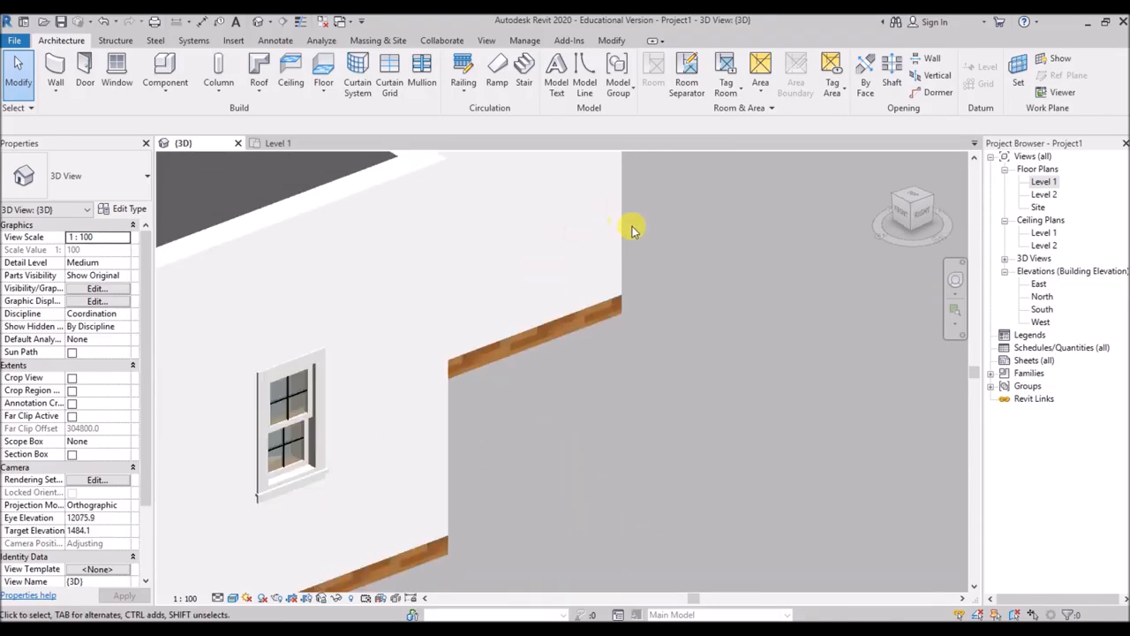
pyautogui.scroll(3, 371, 426)
pyautogui.scroll(4, 371, 425)
pyautogui.scroll(-7, 433, 343)
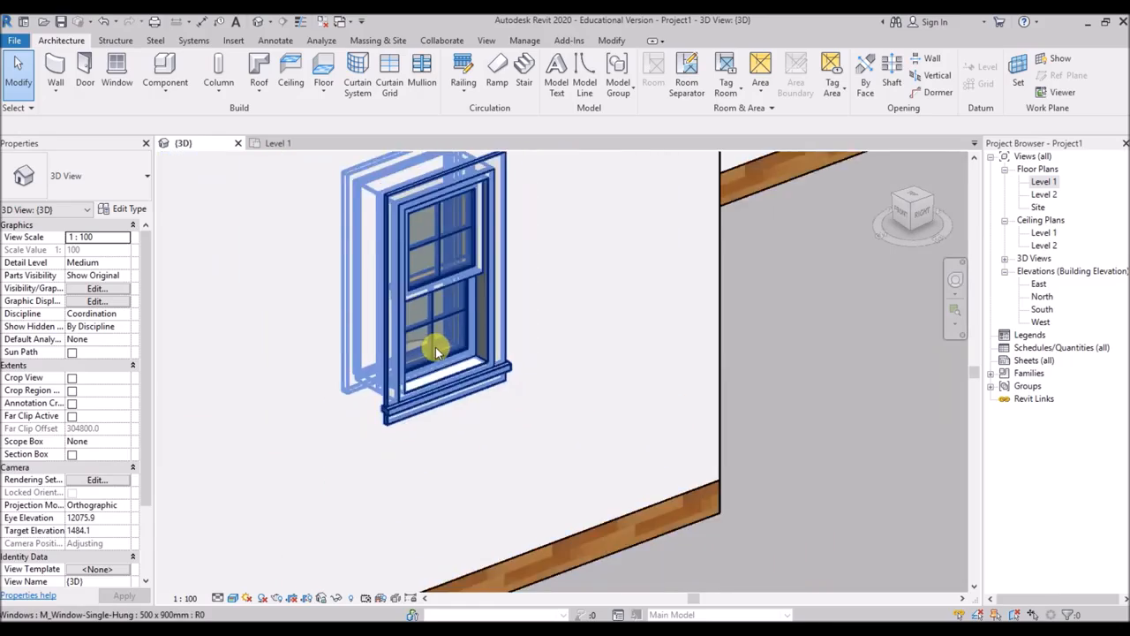
pyautogui.scroll(-4, 401, 345)
pyautogui.keyDown('shift'); pyautogui.moveTo(409, 351); pyautogui.dragTo(508, 490, button='middle'); pyautogui.keyUp('shift')
pyautogui.scroll(-3, 633, 510)
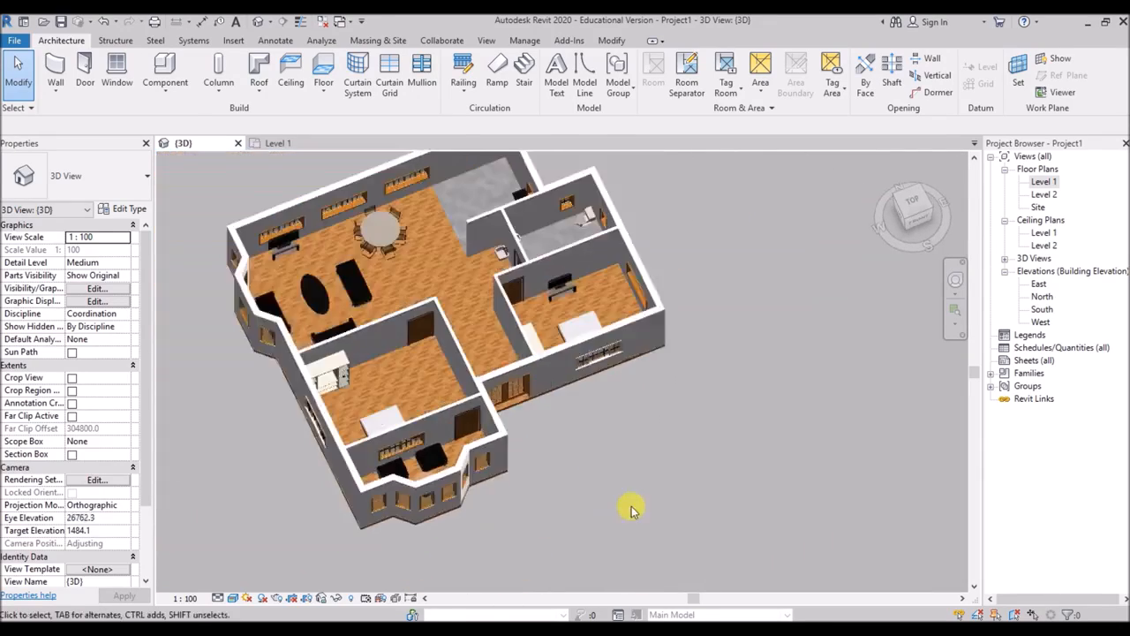
# Review the sinks in the kitchen and hallway and the overall furnished layout from several 3D angles
pyautogui.scroll(2, 457, 203)
pyautogui.keyDown('shift'); pyautogui.moveTo(433, 235); pyautogui.dragTo(280, 226, button='middle'); pyautogui.keyUp('shift')
pyautogui.scroll(4, 281, 225)
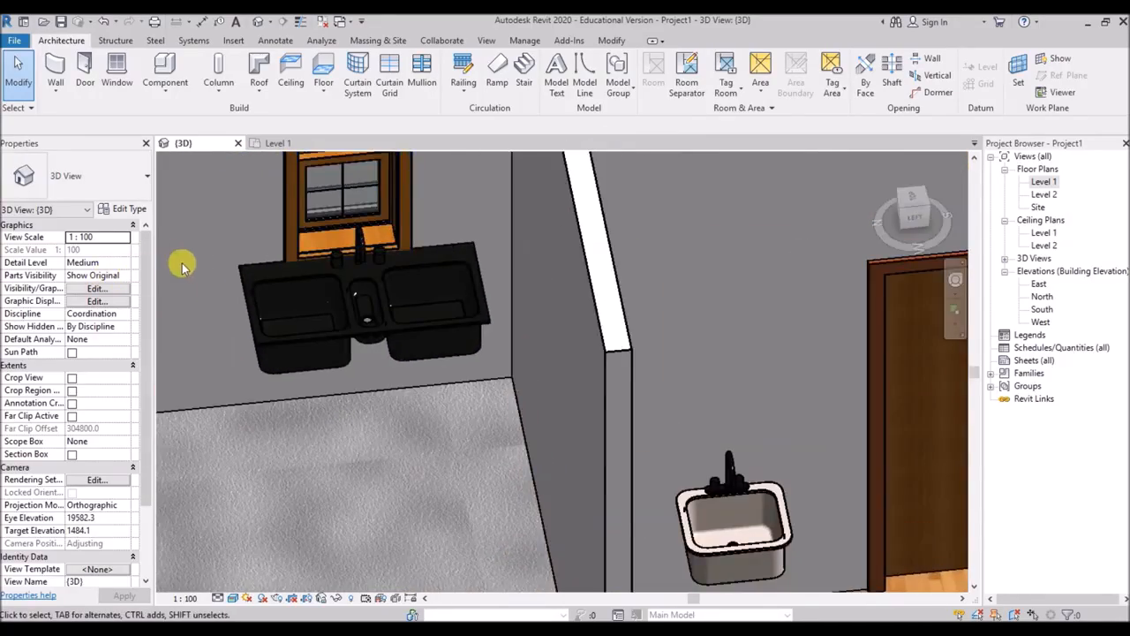
pyautogui.scroll(-3, 353, 306)
pyautogui.scroll(-5, 353, 306)
pyautogui.keyDown('shift'); pyautogui.moveTo(566, 276); pyautogui.dragTo(247, 296, button='middle'); pyautogui.keyUp('shift')
pyautogui.moveTo(573, 440); pyautogui.dragTo(584, 345, button='middle')
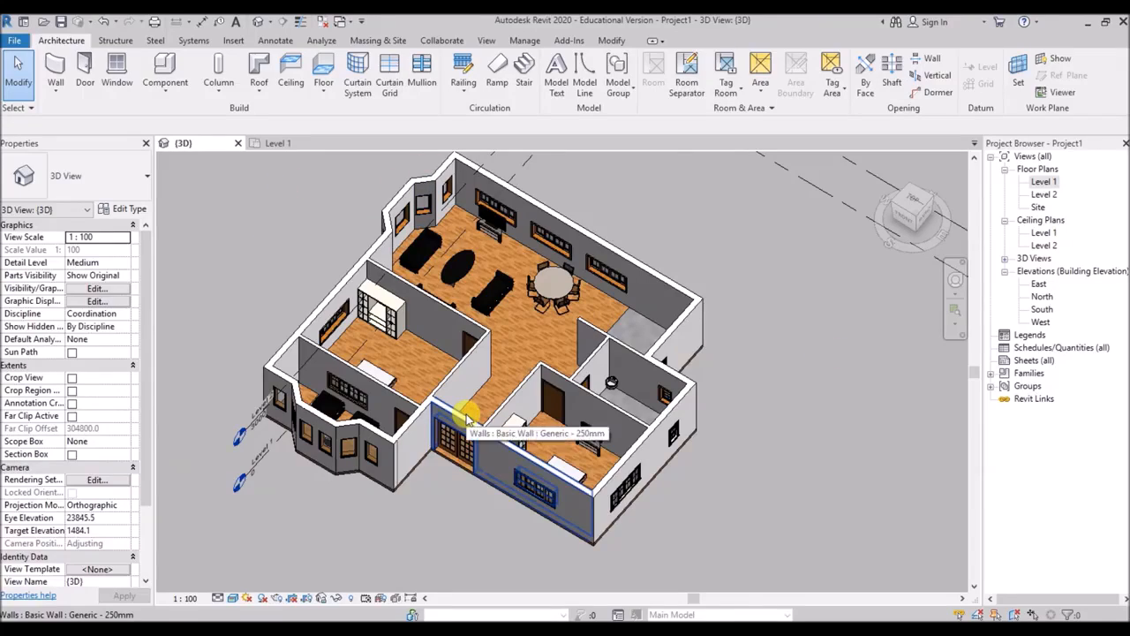
pyautogui.scroll(2, 466, 417)
pyautogui.keyDown('shift'); pyautogui.moveTo(466, 416); pyautogui.dragTo(302, 444, button='middle'); pyautogui.keyUp('shift')
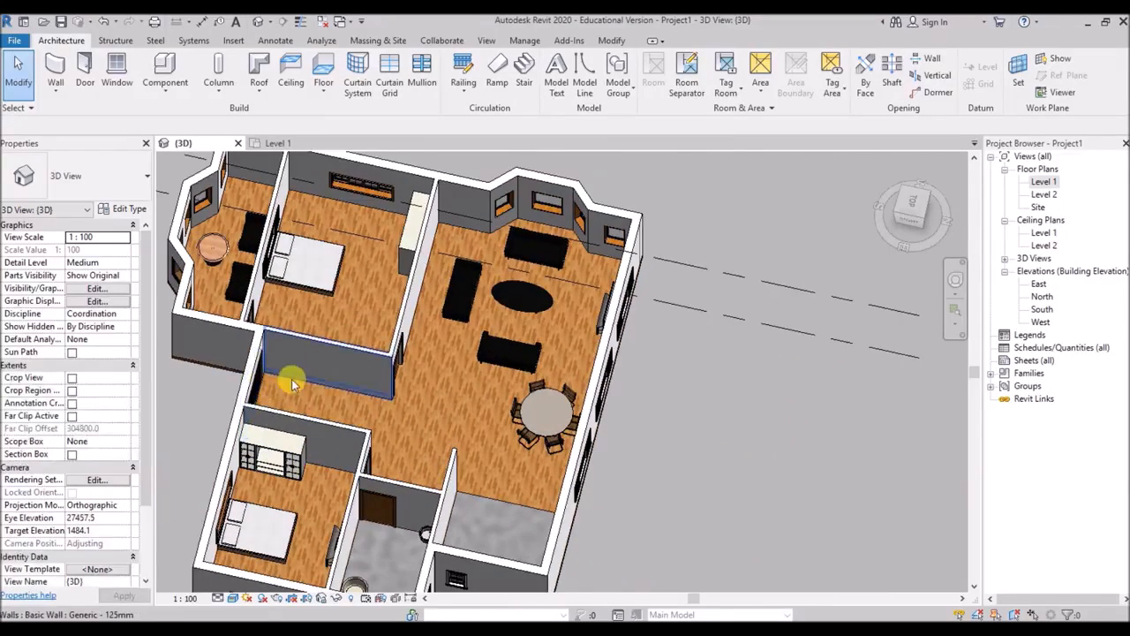
pyautogui.keyDown('shift'); pyautogui.moveTo(303, 400); pyautogui.dragTo(351, 381, button='middle'); pyautogui.keyUp('shift')
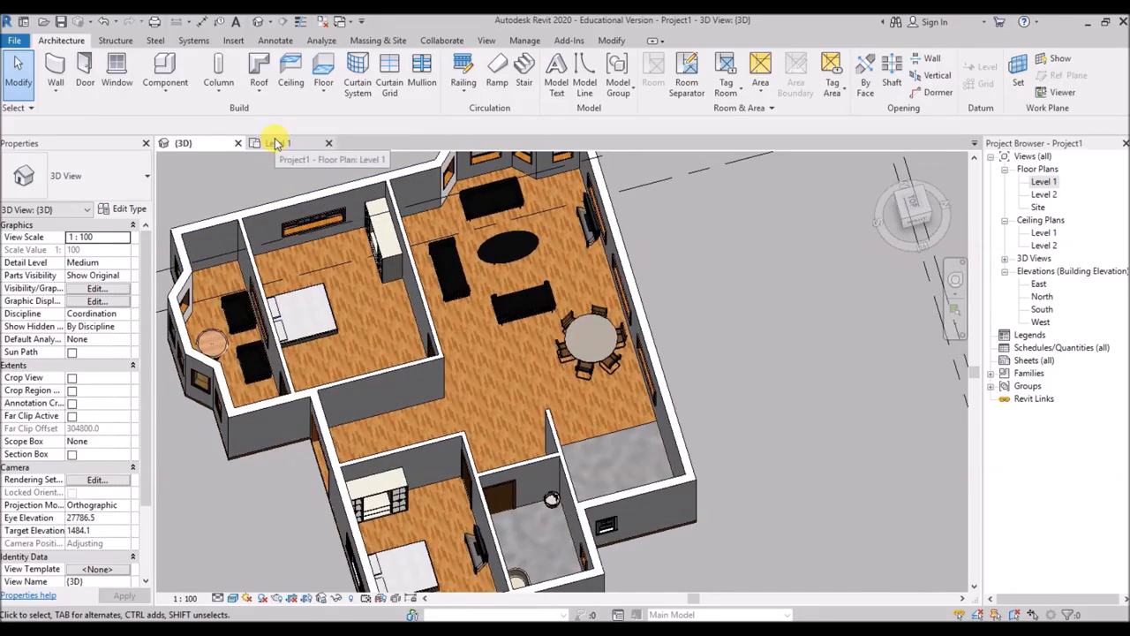
# In the Level 1 plan, start placing a component and browse the US Metric family library to the Furniture System Storage folder
pyautogui.click(276, 143)
pyautogui.scroll(-3, 833, 270)
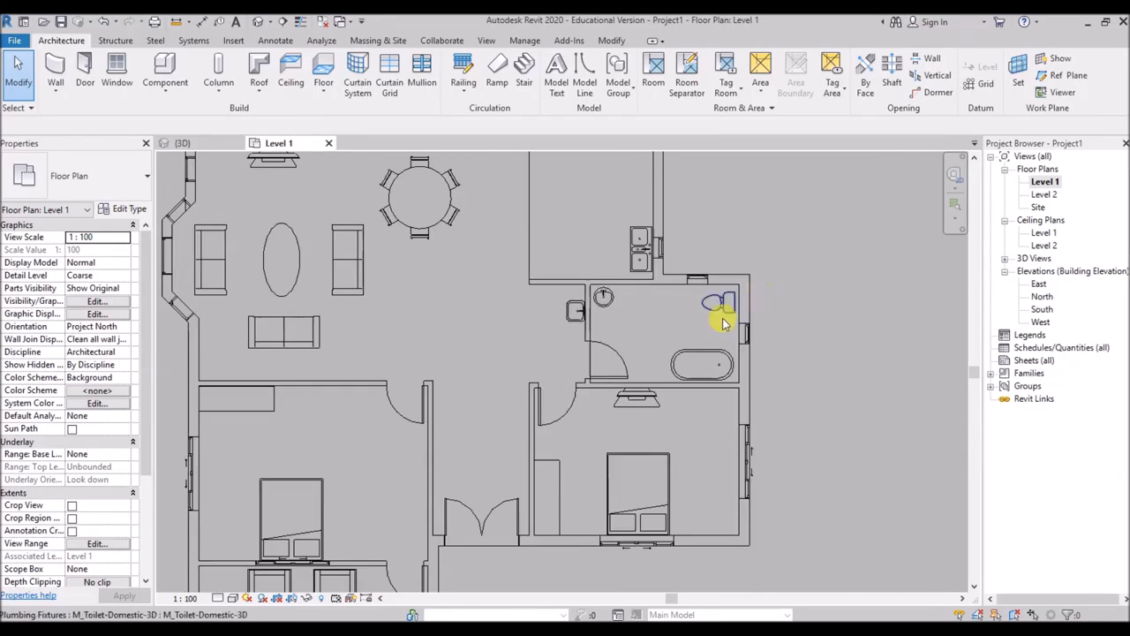
pyautogui.scroll(-2, 725, 324)
pyautogui.moveTo(442, 419); pyautogui.dragTo(434, 379, button='middle')
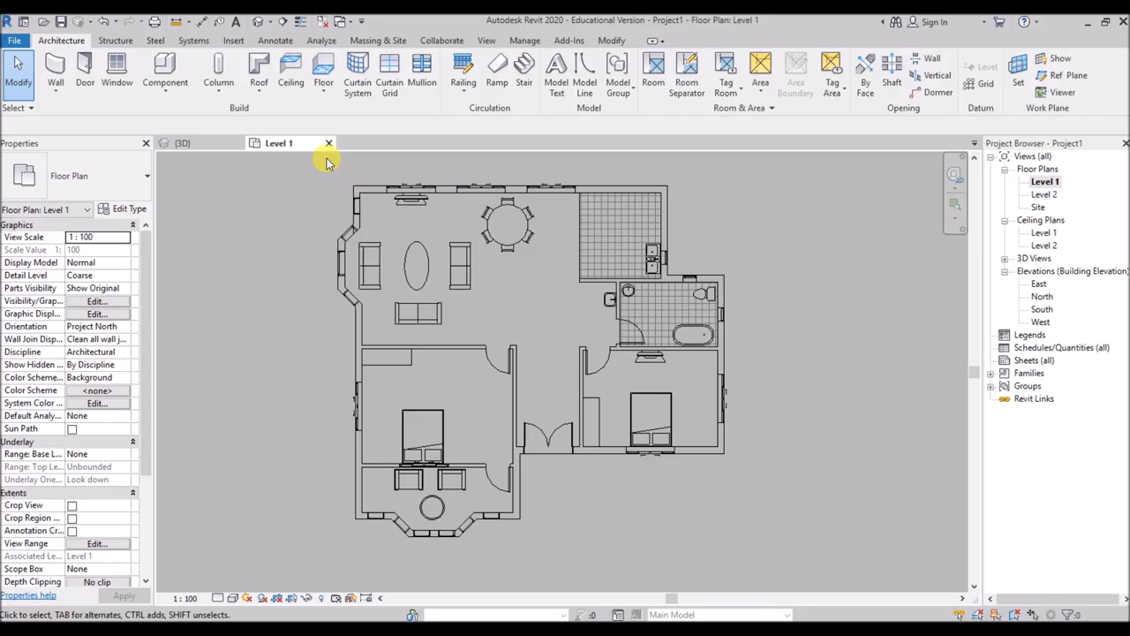
pyautogui.click(165, 71)
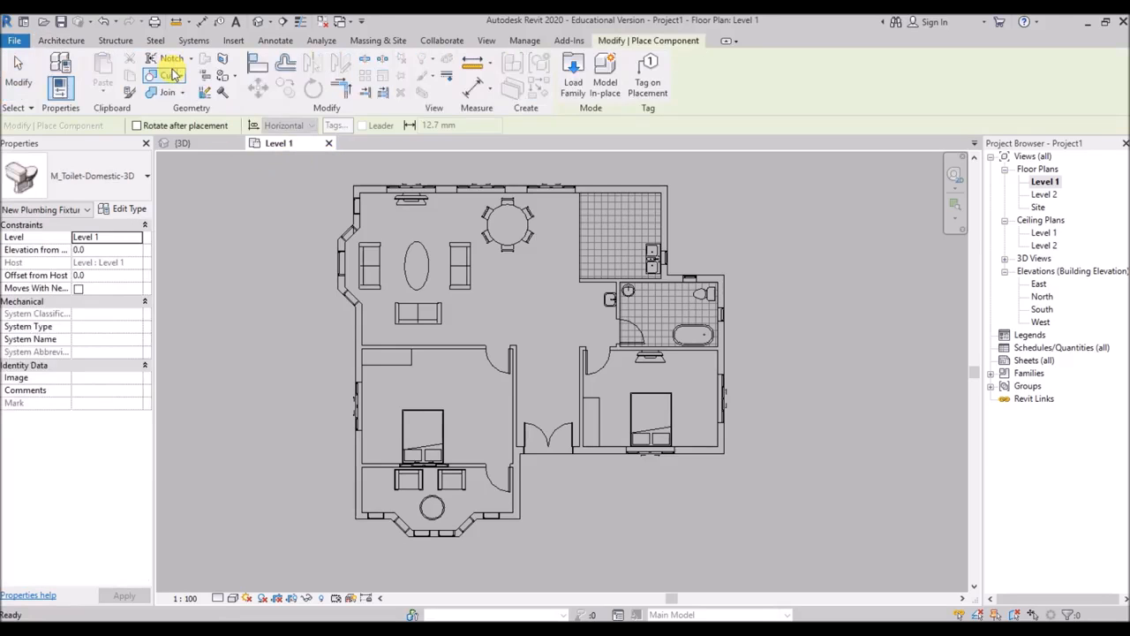
pyautogui.click(570, 78)
pyautogui.click(747, 192)
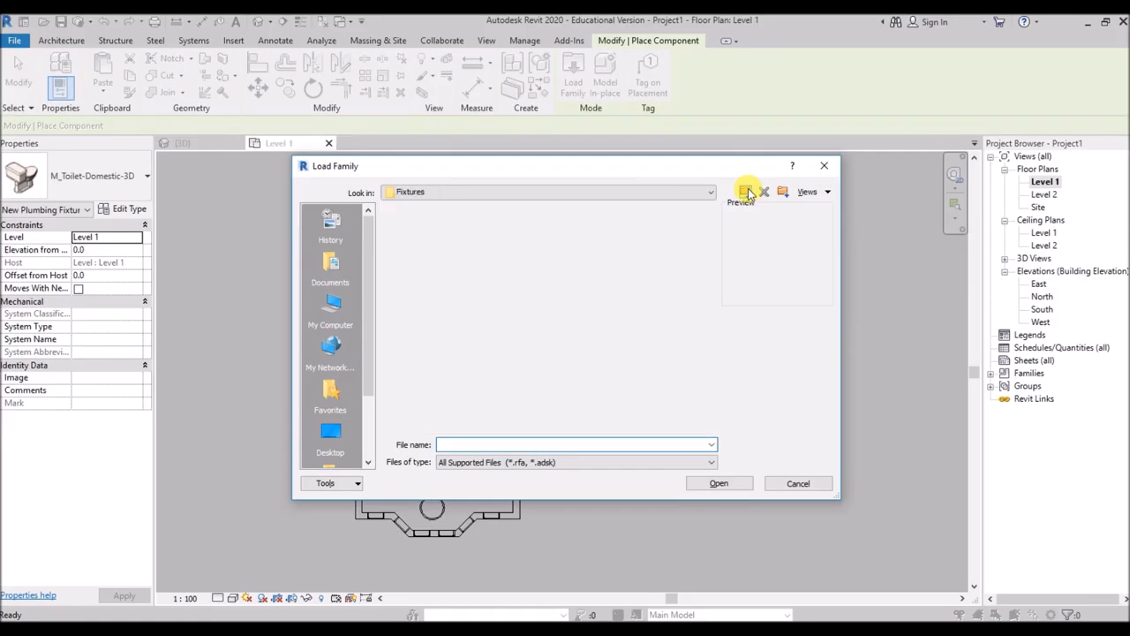
pyautogui.click(747, 193)
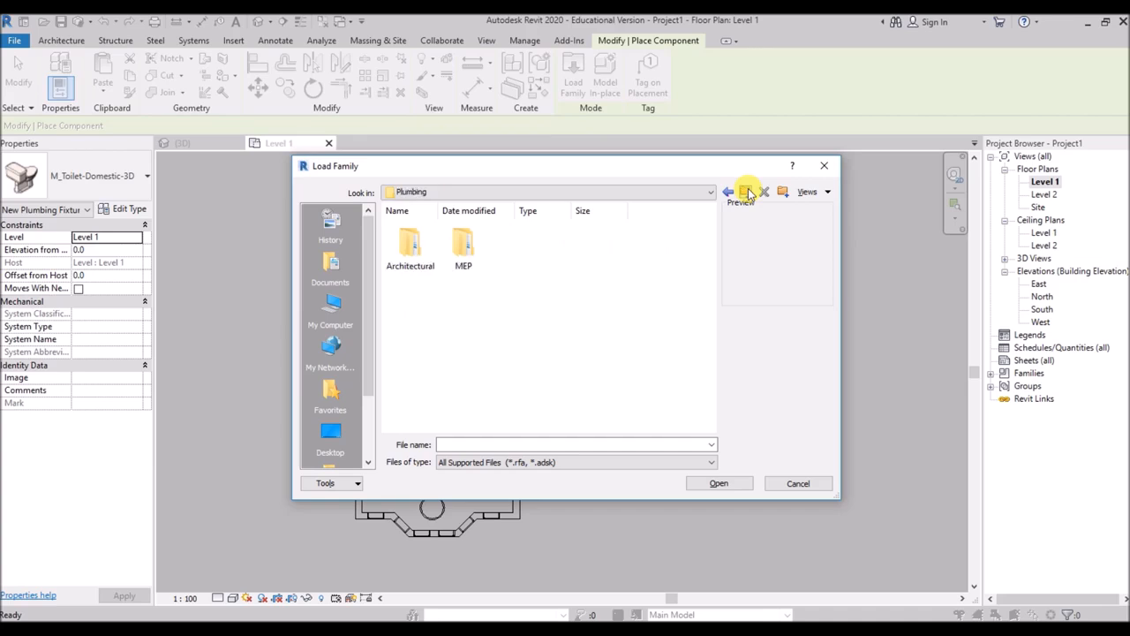
pyautogui.click(747, 192)
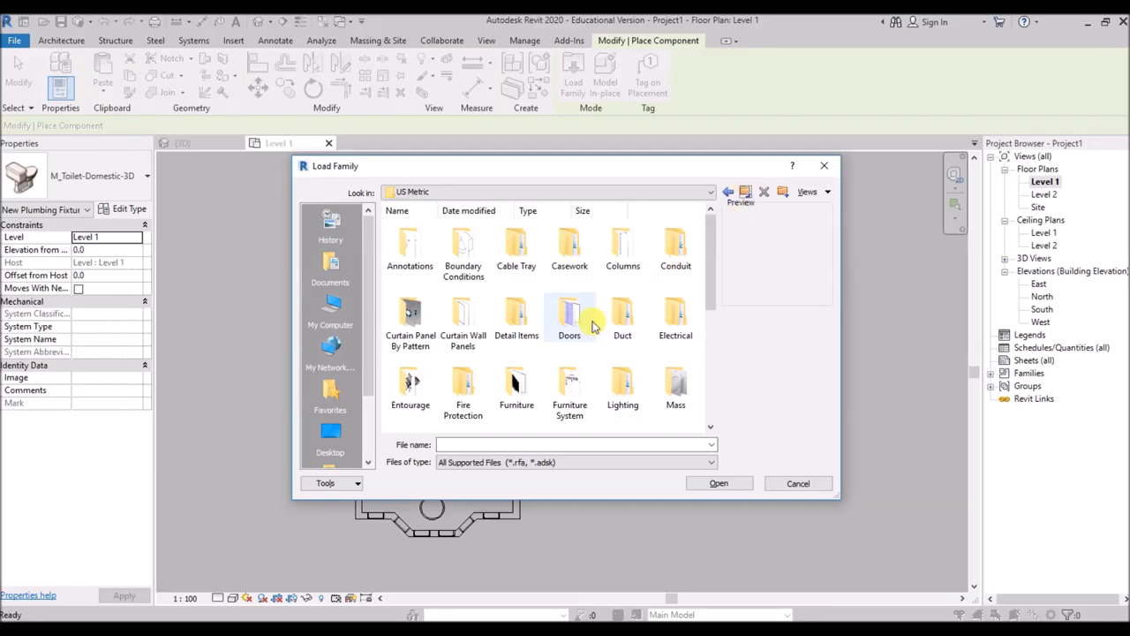
pyautogui.scroll(-1, 580, 336)
pyautogui.doubleClick(573, 292)
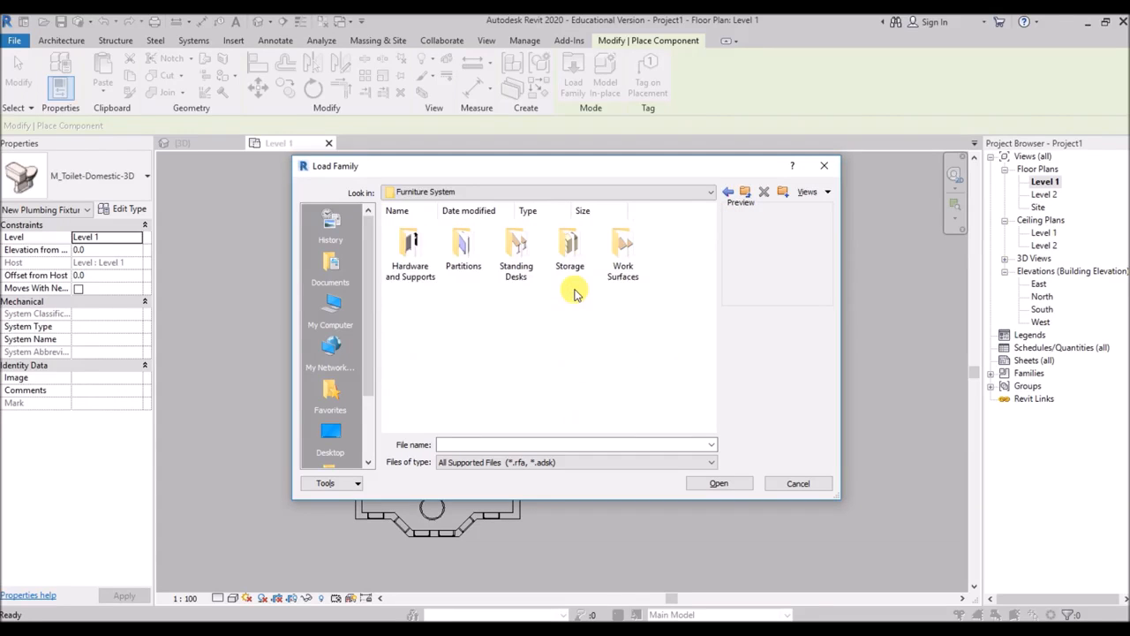
pyautogui.doubleClick(570, 252)
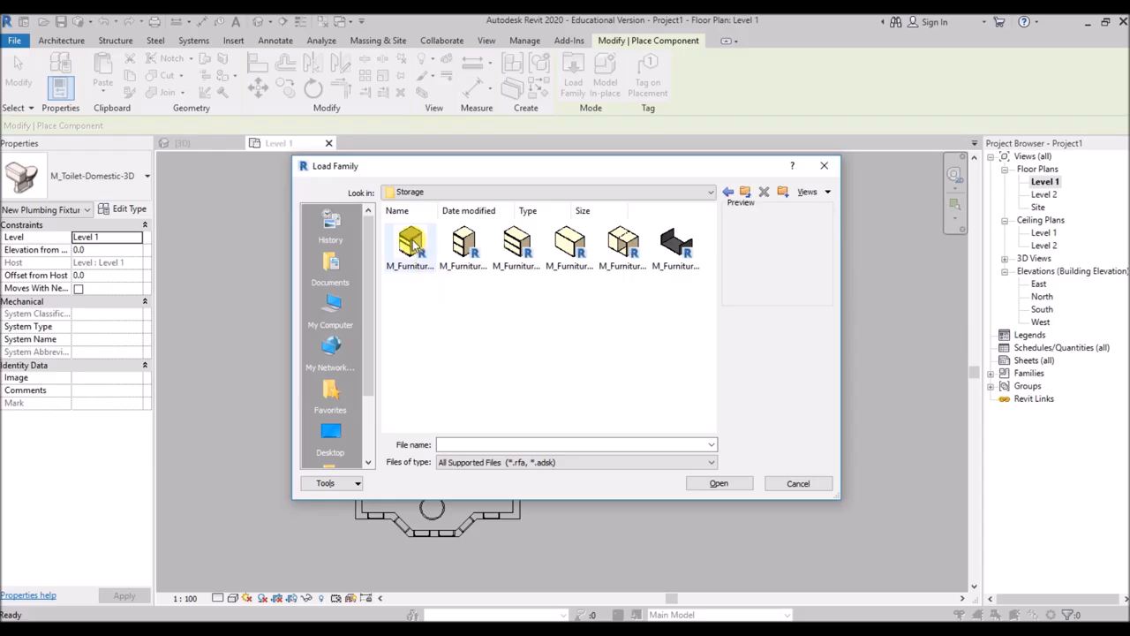
# Load the M_Furniture_System-Storage-Cabinet-2_Drawer and 2_Vertical_File families, with the 750 x 450 x 650mm type for the vertical file cabinet
pyautogui.click(415, 249)
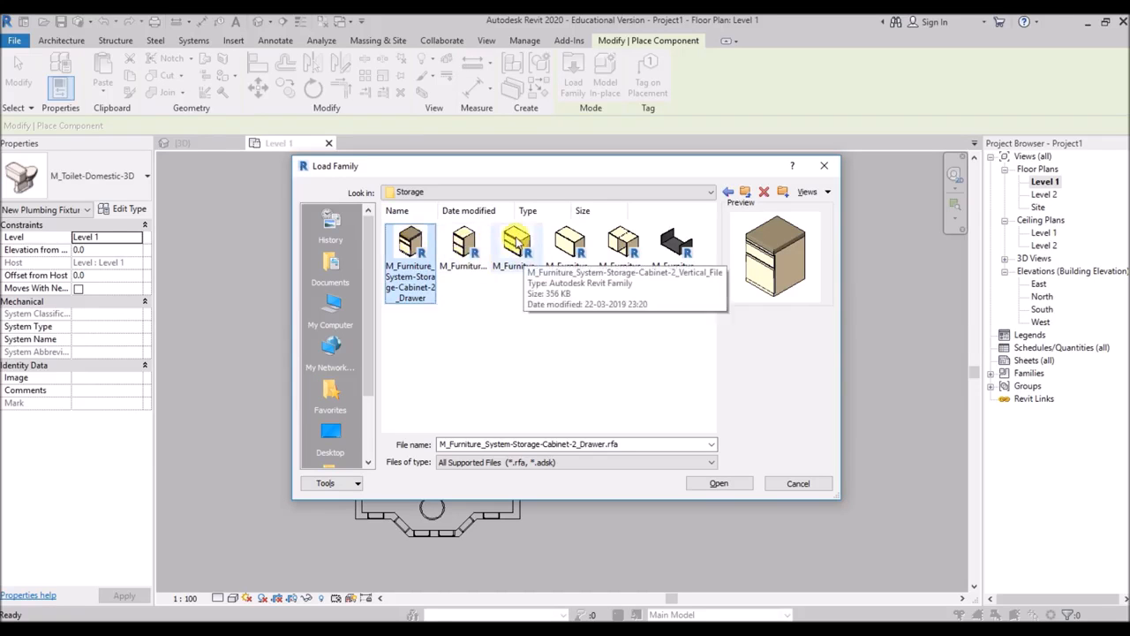
pyautogui.click(516, 249)
pyautogui.click(718, 484)
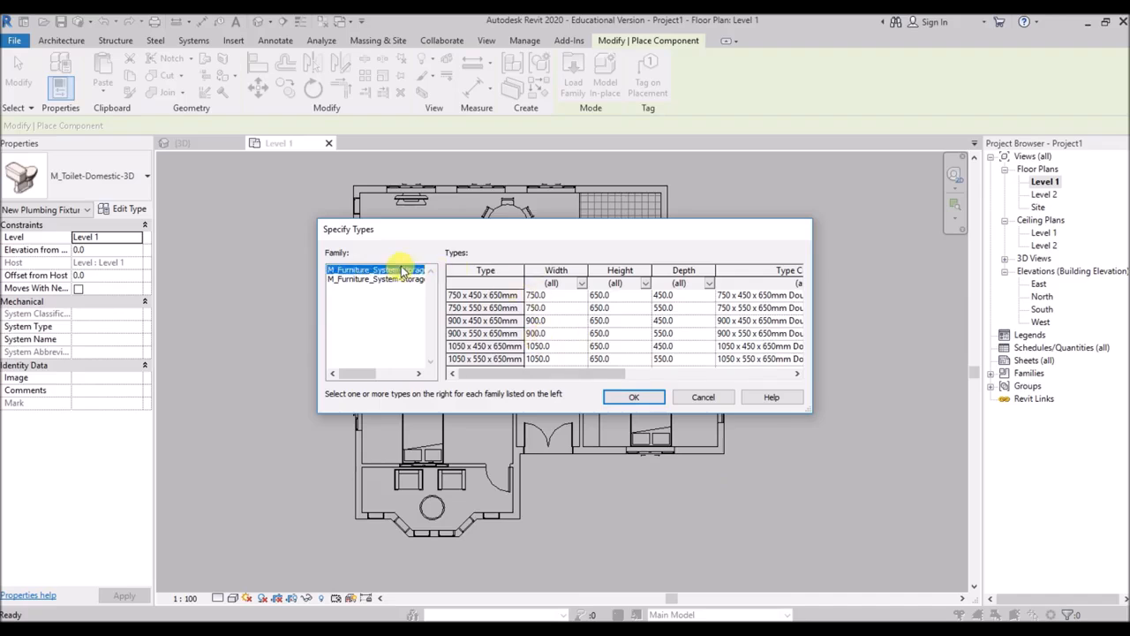
pyautogui.click(395, 281)
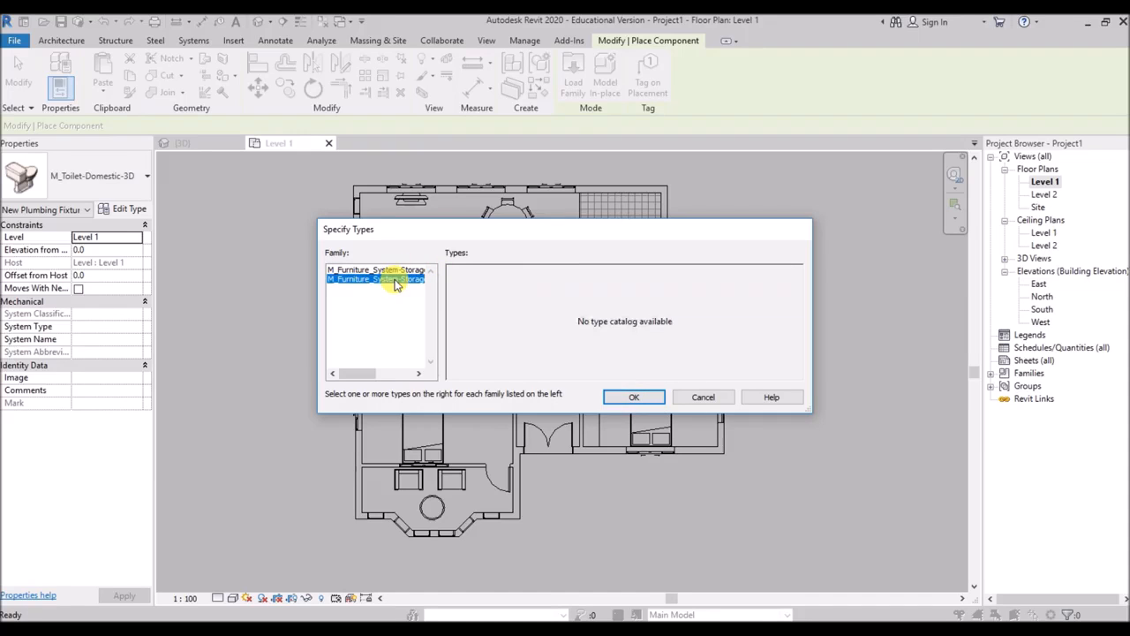
pyautogui.click(632, 399)
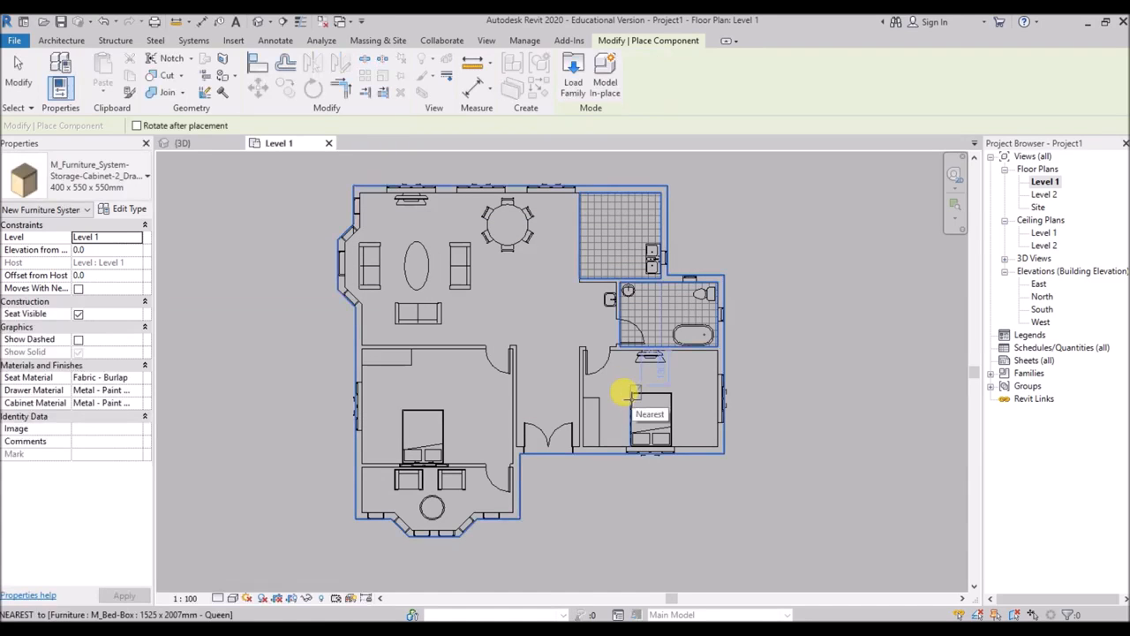
# Place two 400 x 550 x 550mm two-drawer cabinets against the hallway's left wall above the double door, spaced apart and facing the hallway
pyautogui.scroll(5, 522, 445)
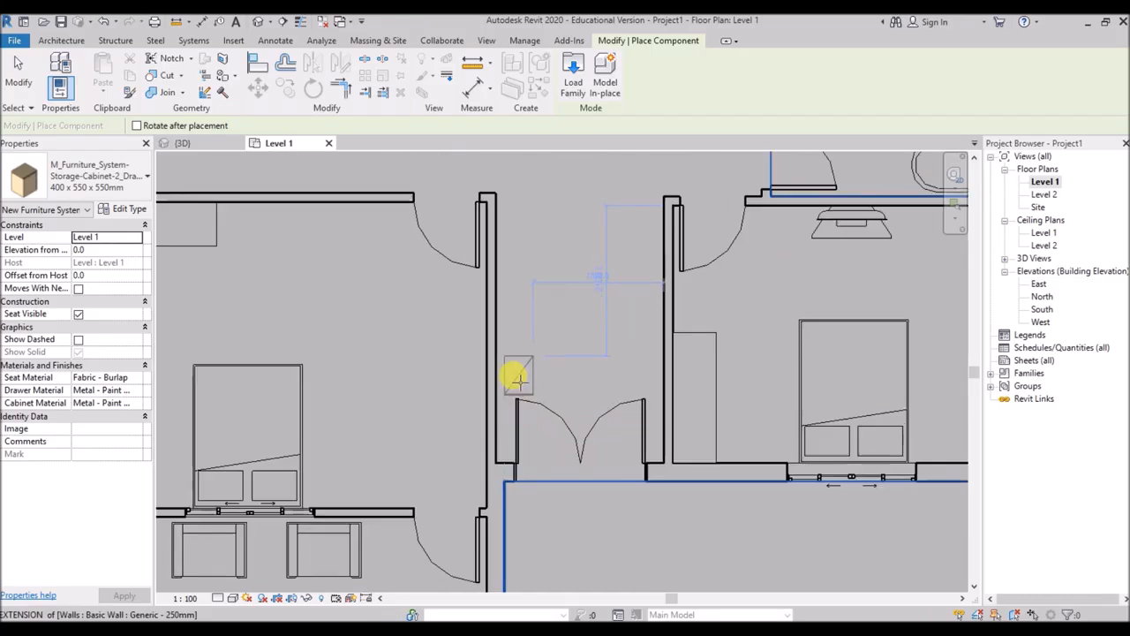
pyautogui.scroll(2, 519, 391)
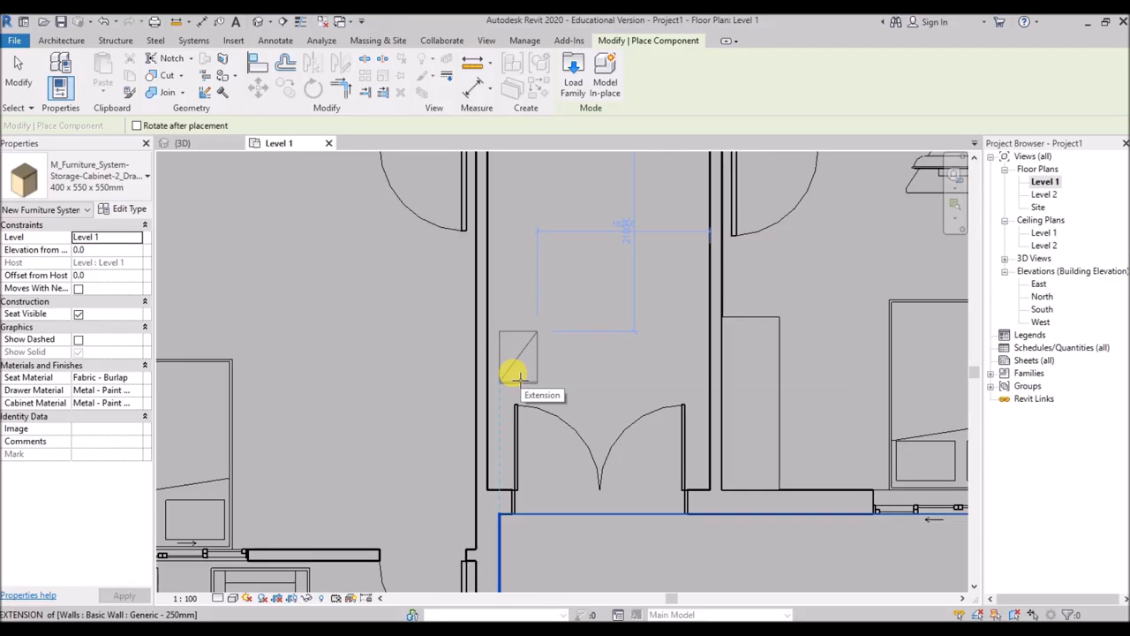
pyautogui.scroll(3, 517, 374)
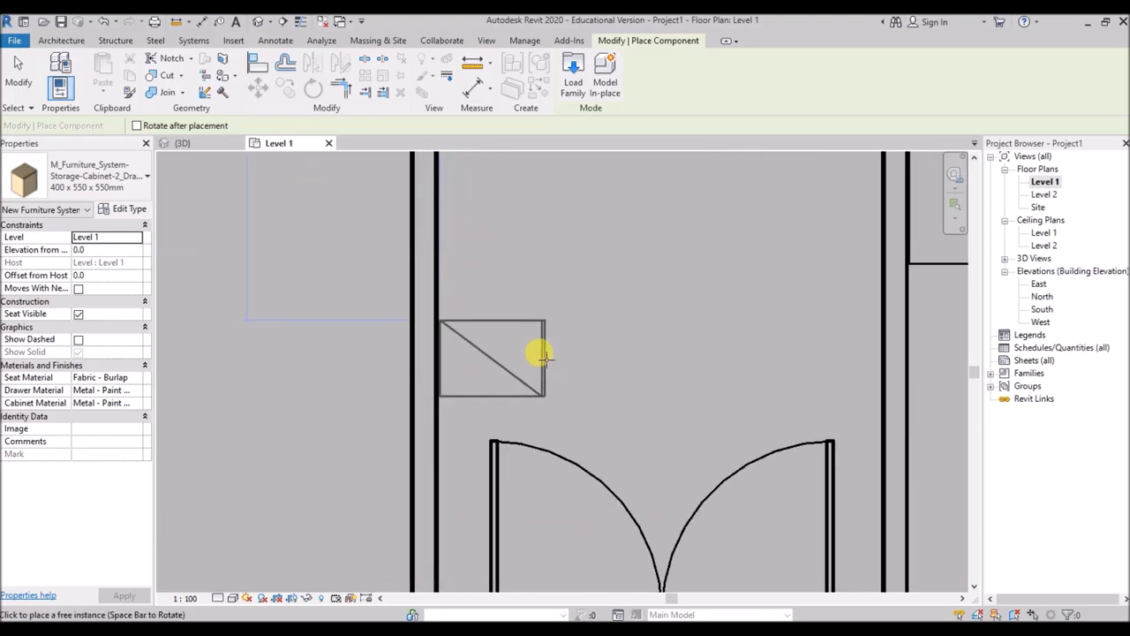
pyautogui.click(539, 354)
pyautogui.scroll(-1, 536, 392)
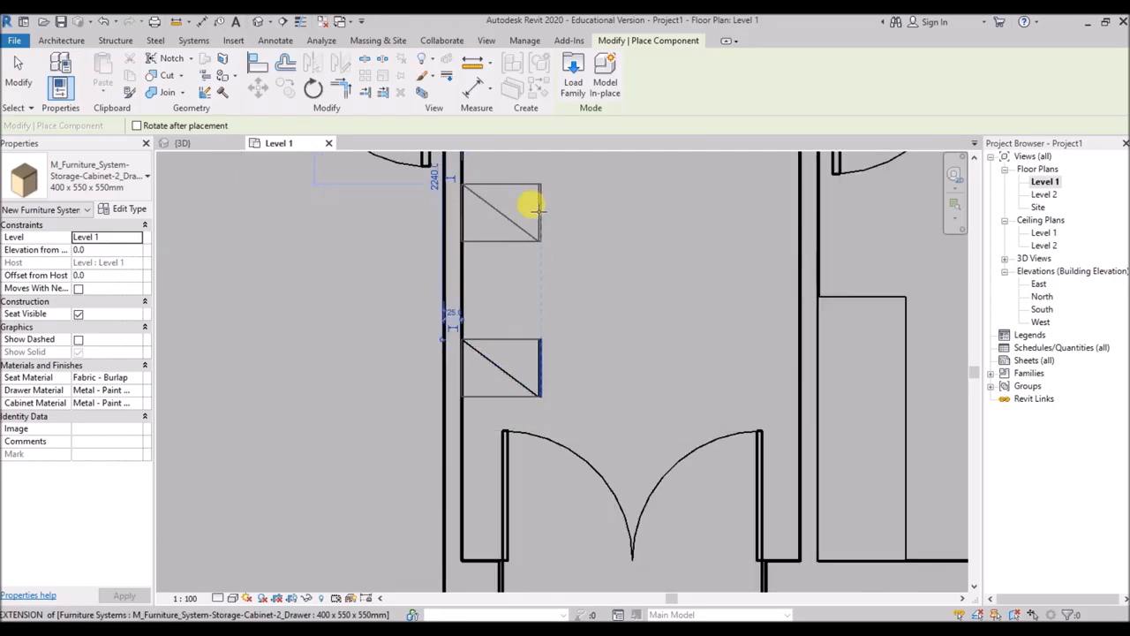
pyautogui.click(532, 202)
# Place a 750 x 450 x 650mm vertical file cabinet against the same hallway wall, between the two drawer cabinets
pyautogui.click(99, 173)
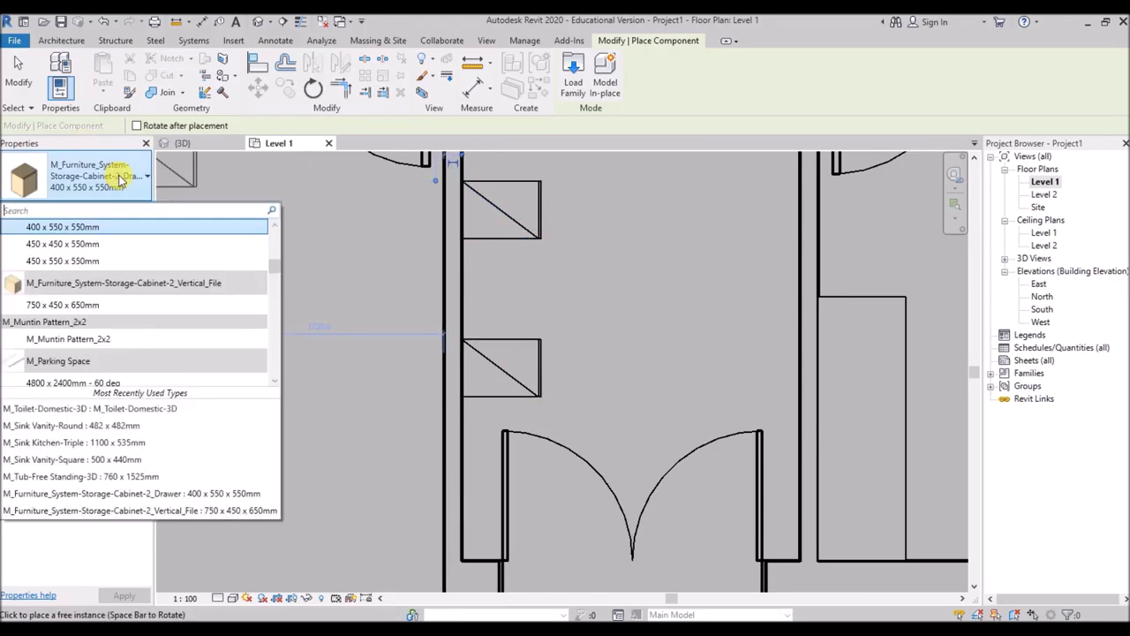
pyautogui.scroll(1, 89, 262)
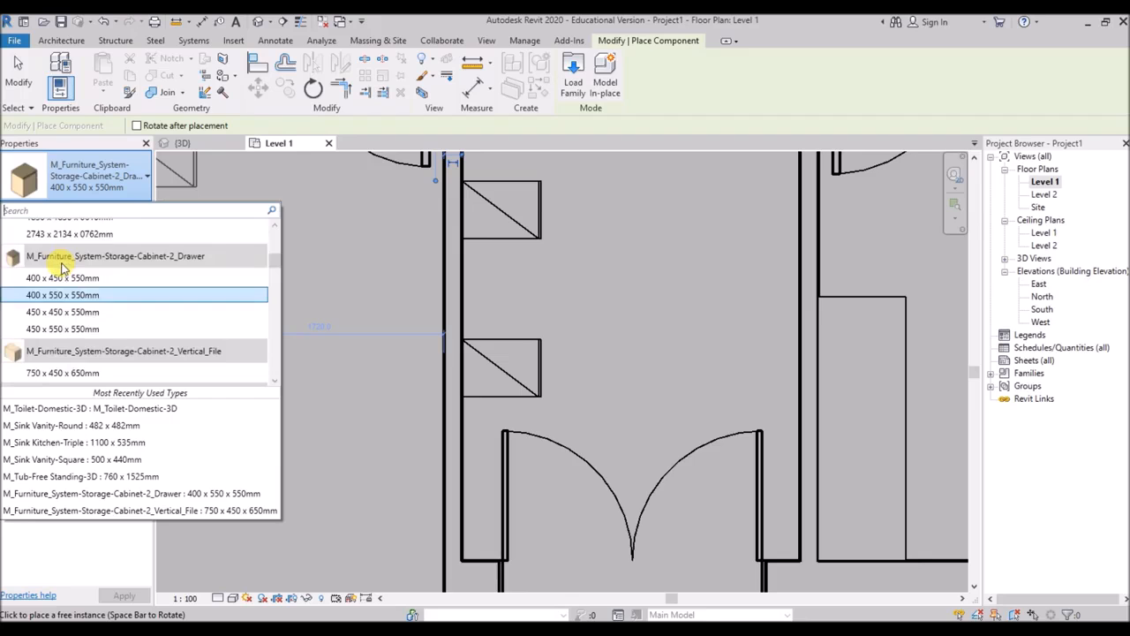
pyautogui.click(62, 372)
pyautogui.scroll(1, 513, 296)
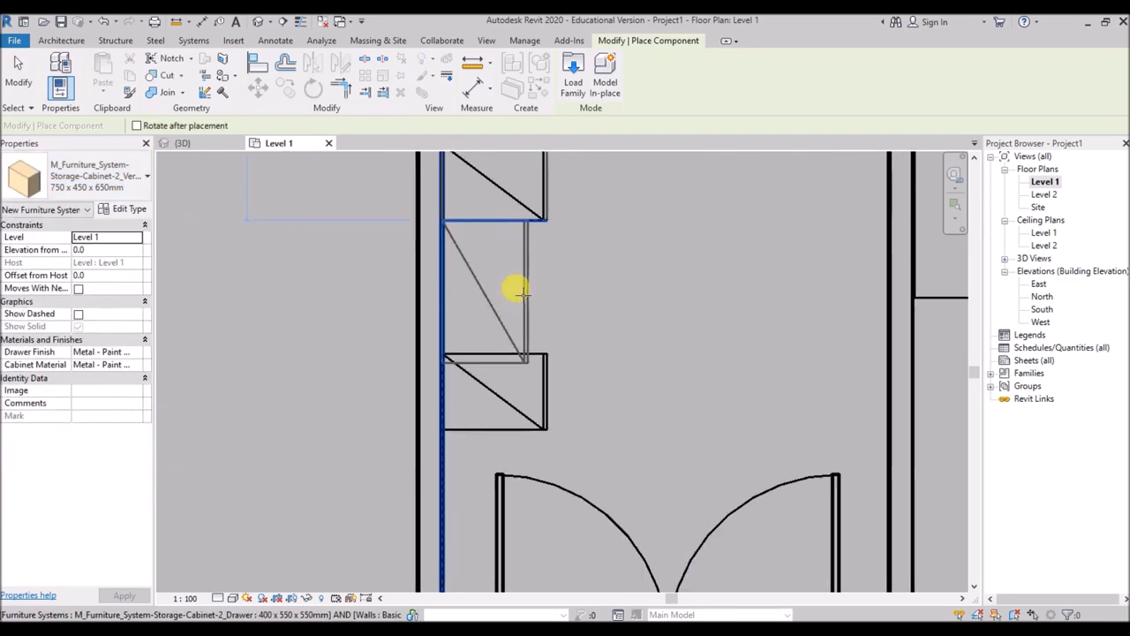
pyautogui.click(524, 281)
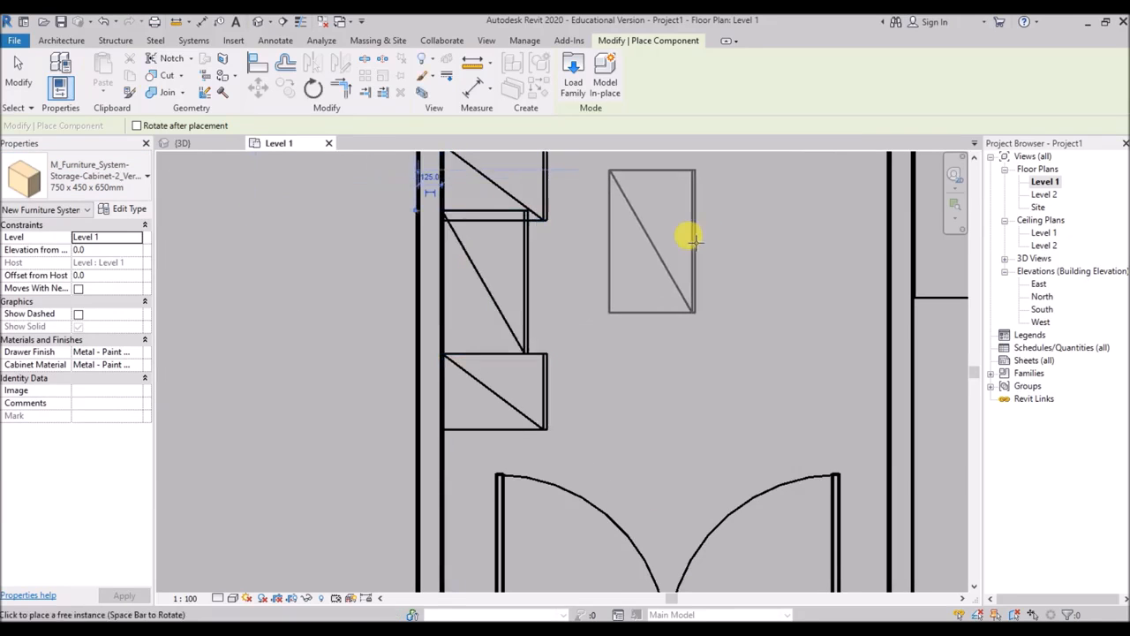
# Finish placing components and nudge the upper drawer cabinet upward until it sits flush against the vertical file cabinet
pyautogui.press('Escape')
pyautogui.press('Escape')
pyautogui.scroll(-2, 484, 272)
pyautogui.moveTo(515, 159); pyautogui.dragTo(515, 226, button='middle')
pyautogui.scroll(3, 515, 226)
pyautogui.moveTo(563, 211); pyautogui.dragTo(500, 279)
pyautogui.press('Up')
pyautogui.press('Up')
pyautogui.press('Up')
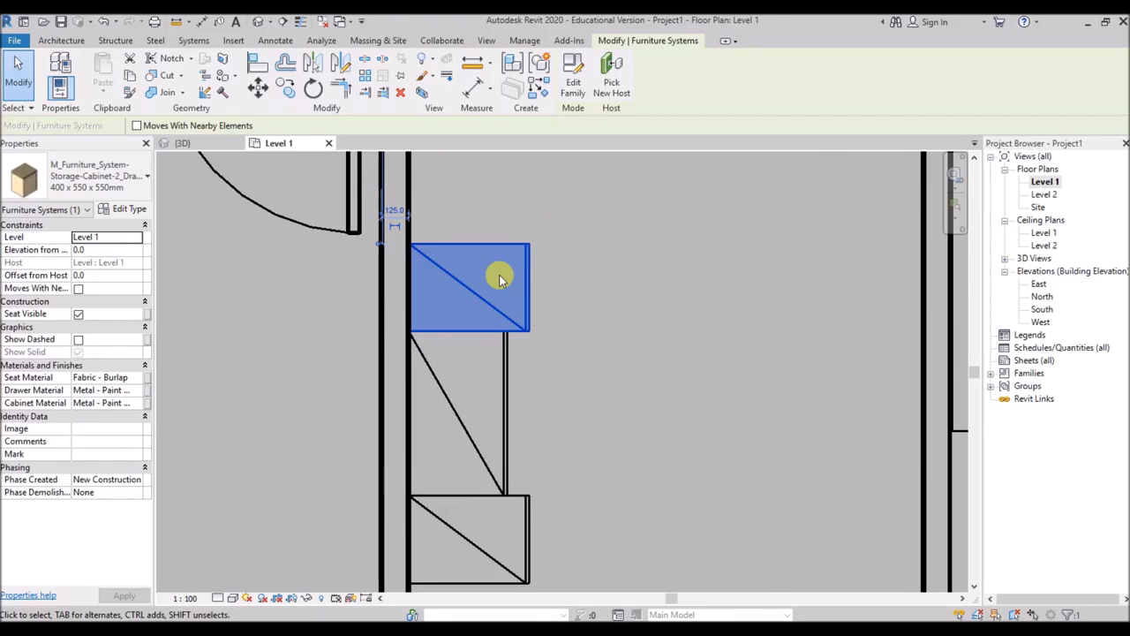
pyautogui.click(656, 373)
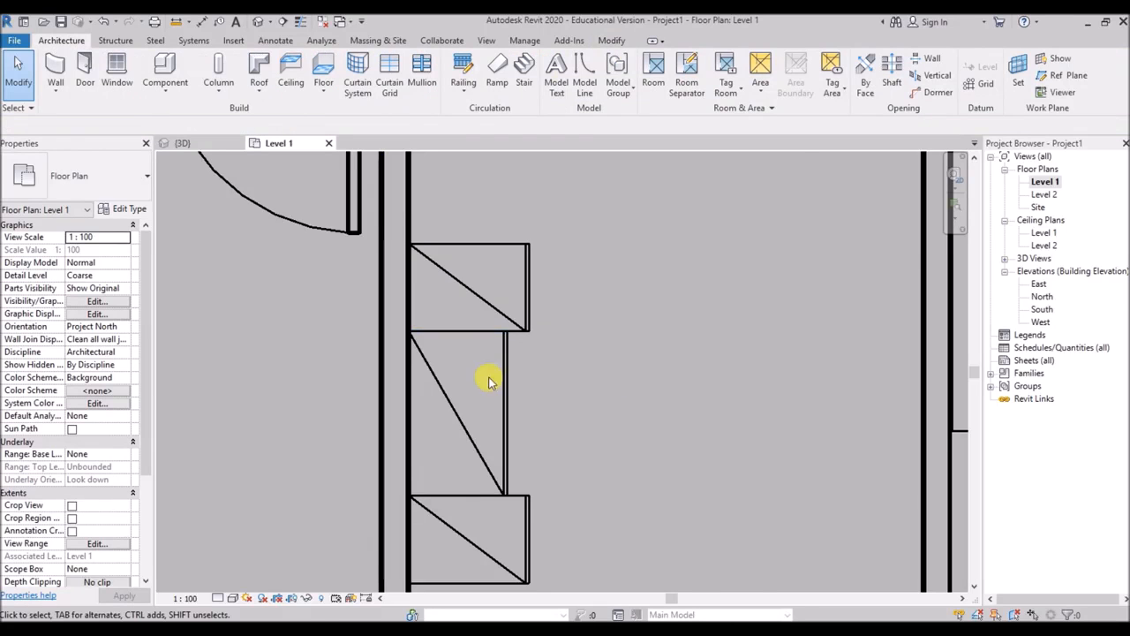
# Examine the hallway storage cabinets and their clearance from the double entrance door from several 3D angles
pyautogui.scroll(-2, 411, 320)
pyautogui.click(180, 143)
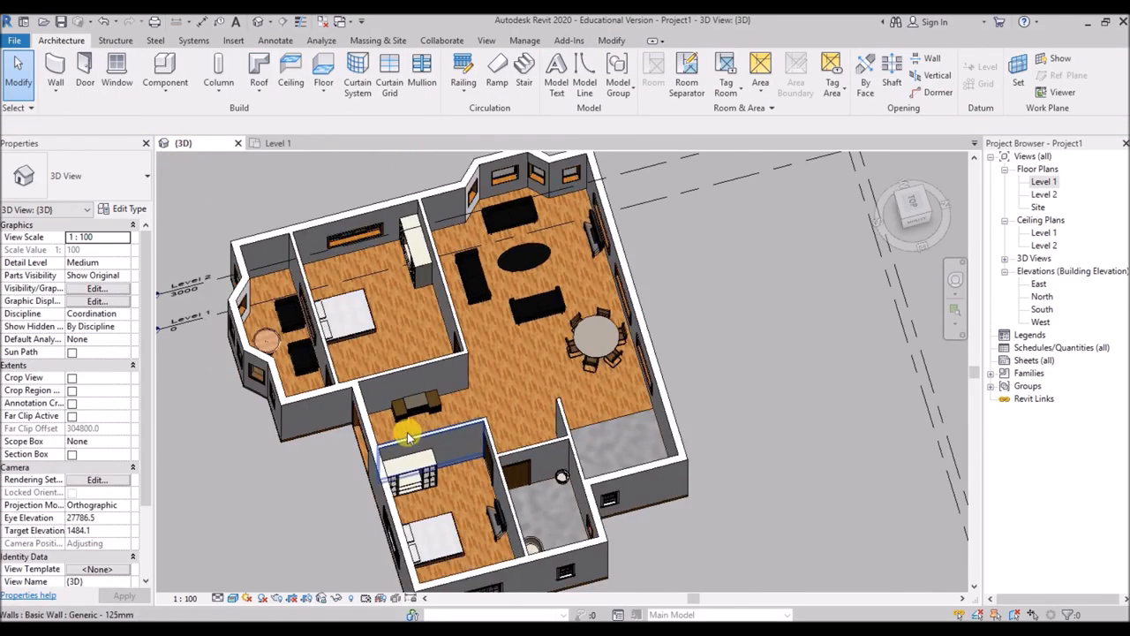
pyautogui.scroll(5, 420, 409)
pyautogui.keyDown('shift'); pyautogui.moveTo(420, 409); pyautogui.dragTo(378, 389, button='middle'); pyautogui.keyUp('shift')
pyautogui.scroll(-2, 378, 394)
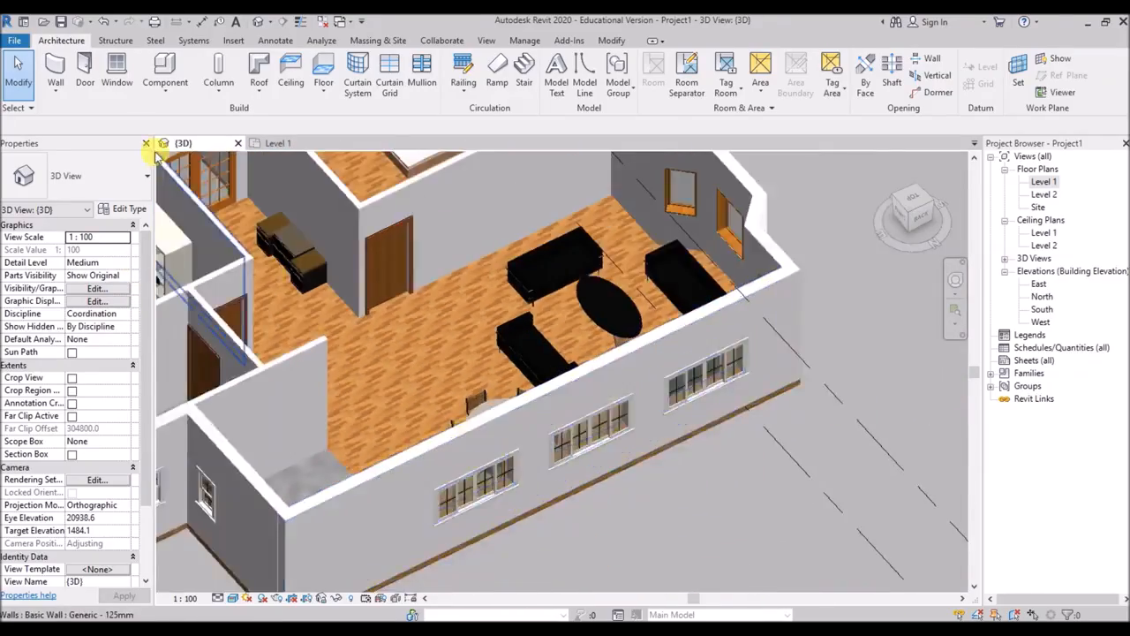
pyautogui.scroll(3, 236, 195)
pyautogui.scroll(-2, 332, 325)
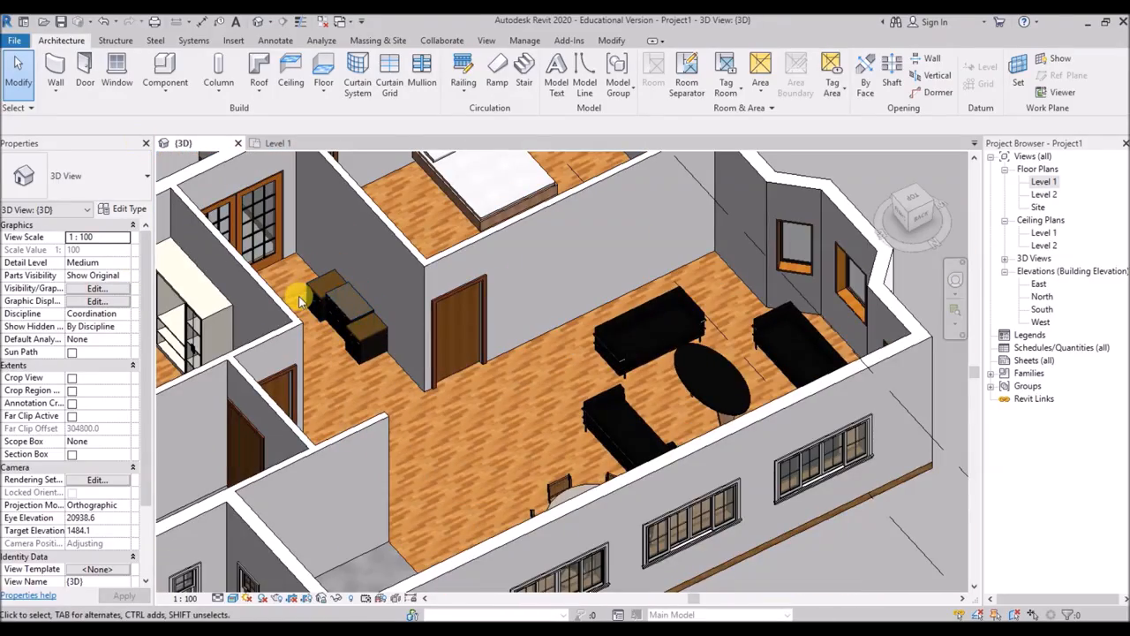
pyautogui.keyDown('shift'); pyautogui.moveTo(295, 298); pyautogui.dragTo(465, 258, button='middle'); pyautogui.keyUp('shift')
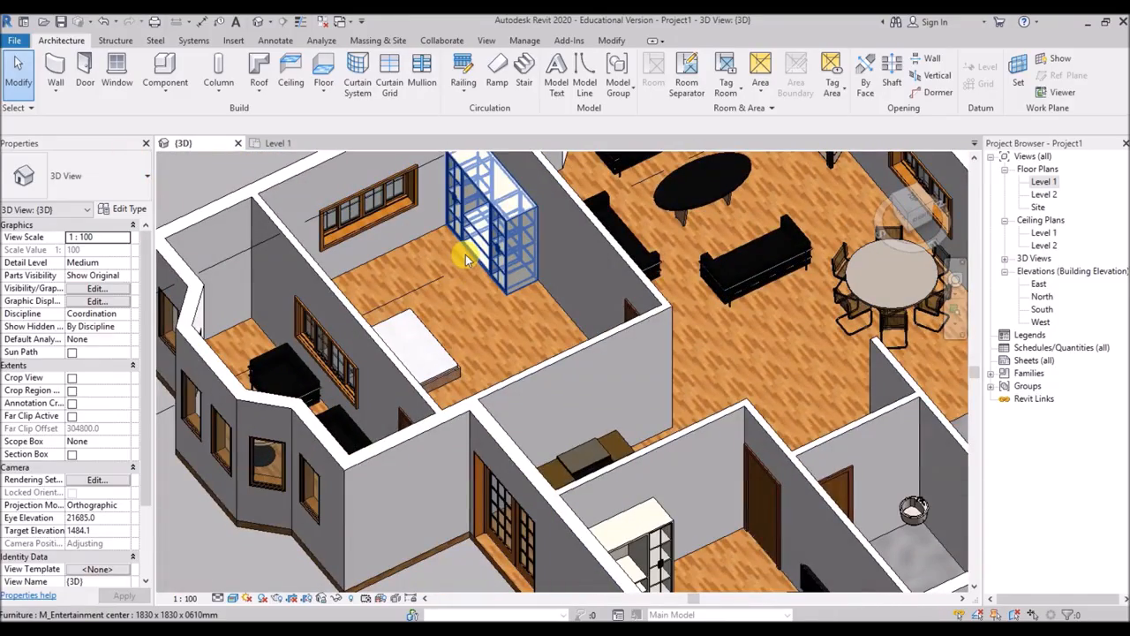
pyautogui.scroll(-5, 442, 255)
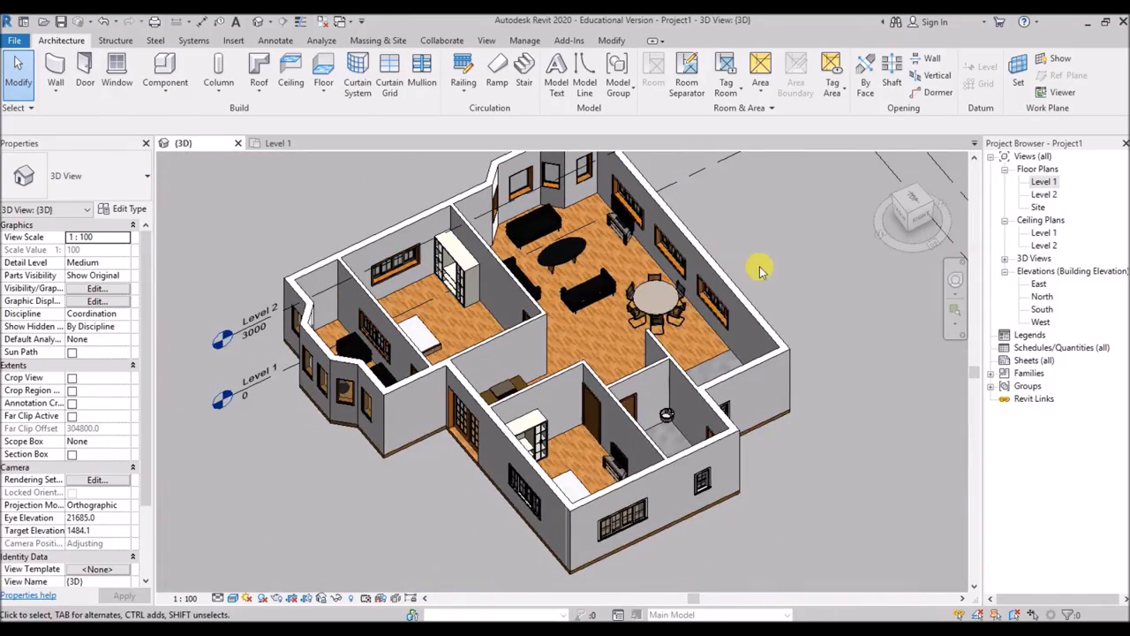
pyautogui.scroll(2, 530, 419)
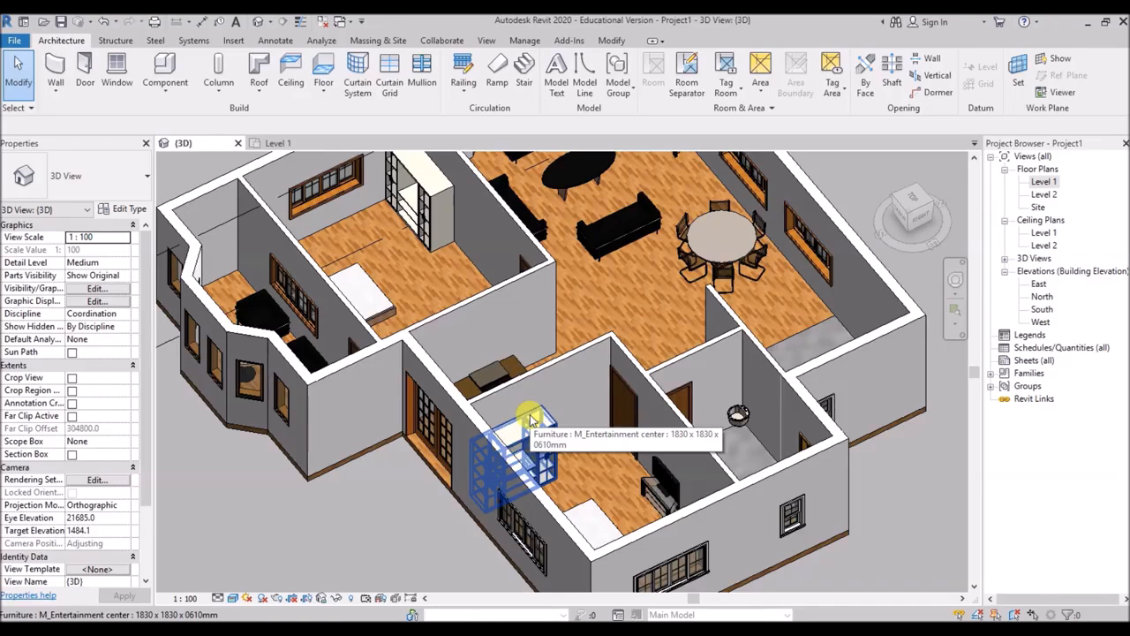
pyautogui.scroll(-1, 512, 447)
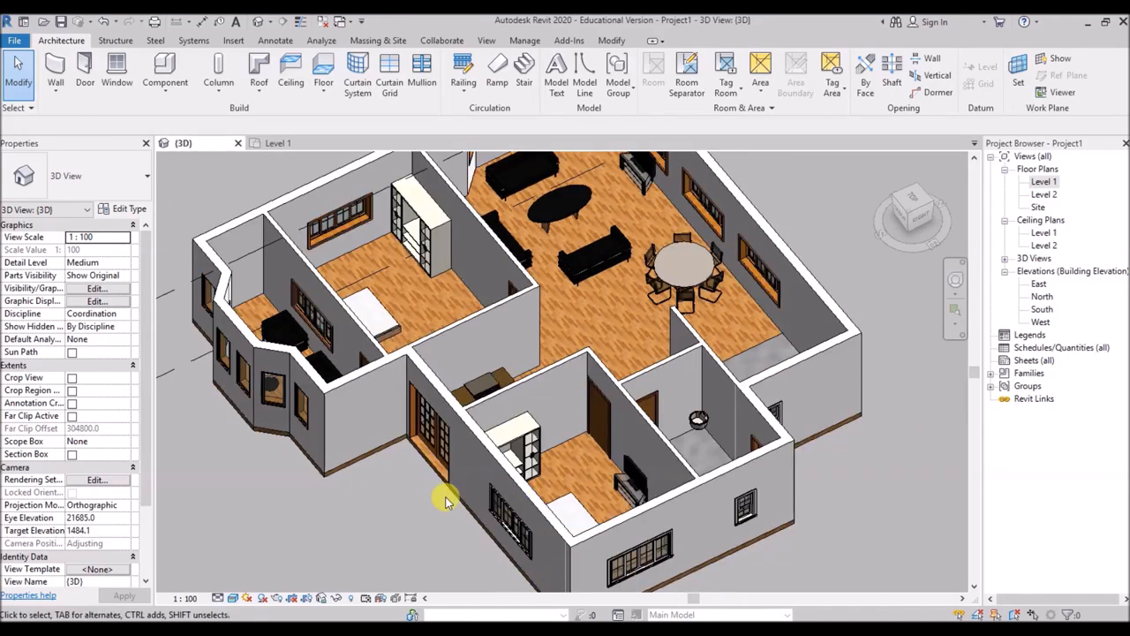
# In the Level 1 plan, nudge the double glass entrance door toward the hallway's right wall, away from the storage cabinets
pyautogui.click(281, 142)
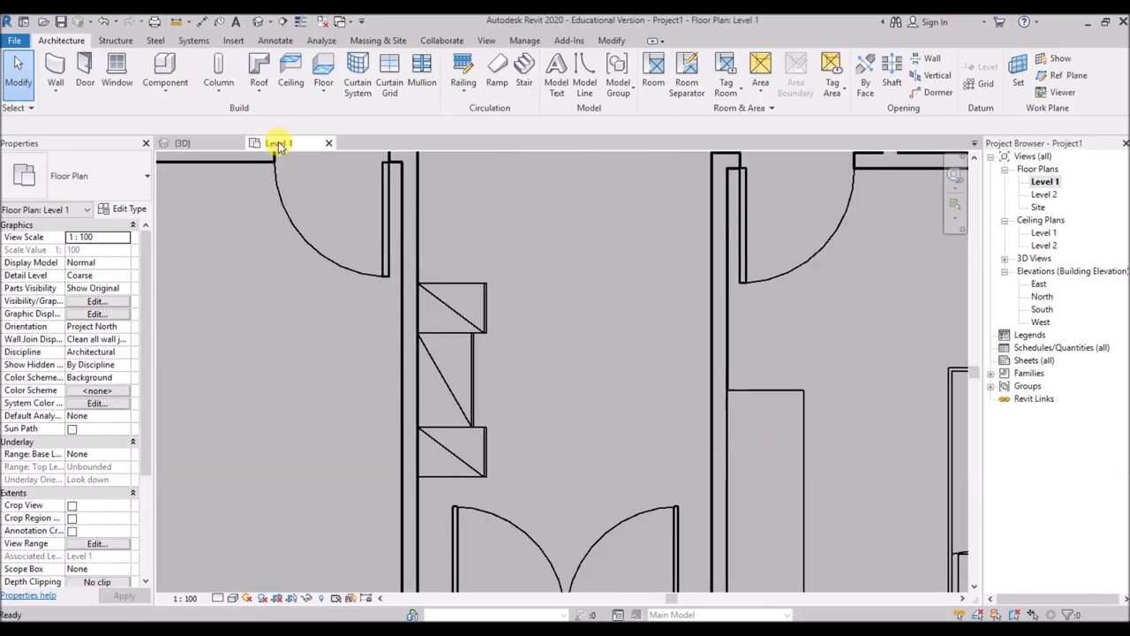
pyautogui.scroll(-3, 575, 429)
pyautogui.scroll(2, 613, 538)
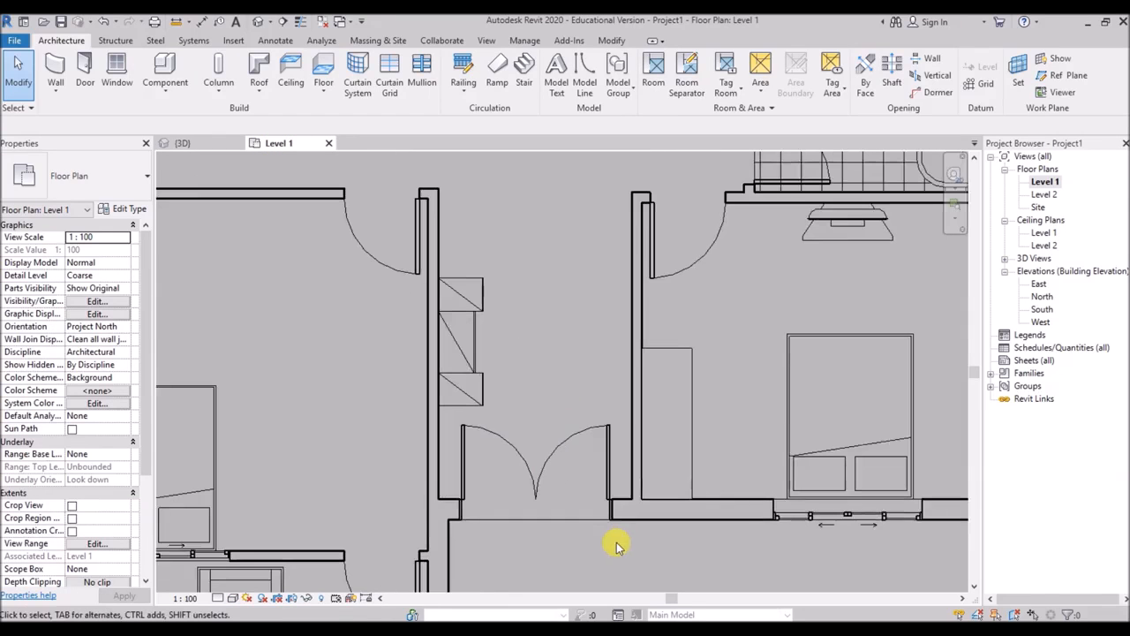
pyautogui.click(584, 446)
pyautogui.press('Right')
pyautogui.press('Right')
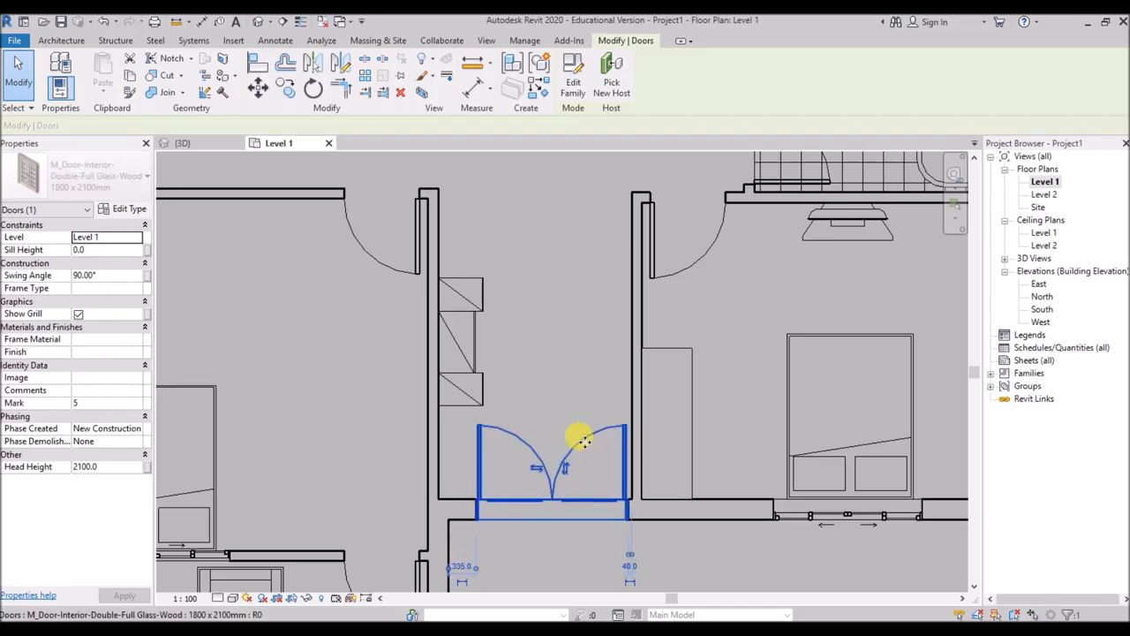
pyautogui.click(537, 363)
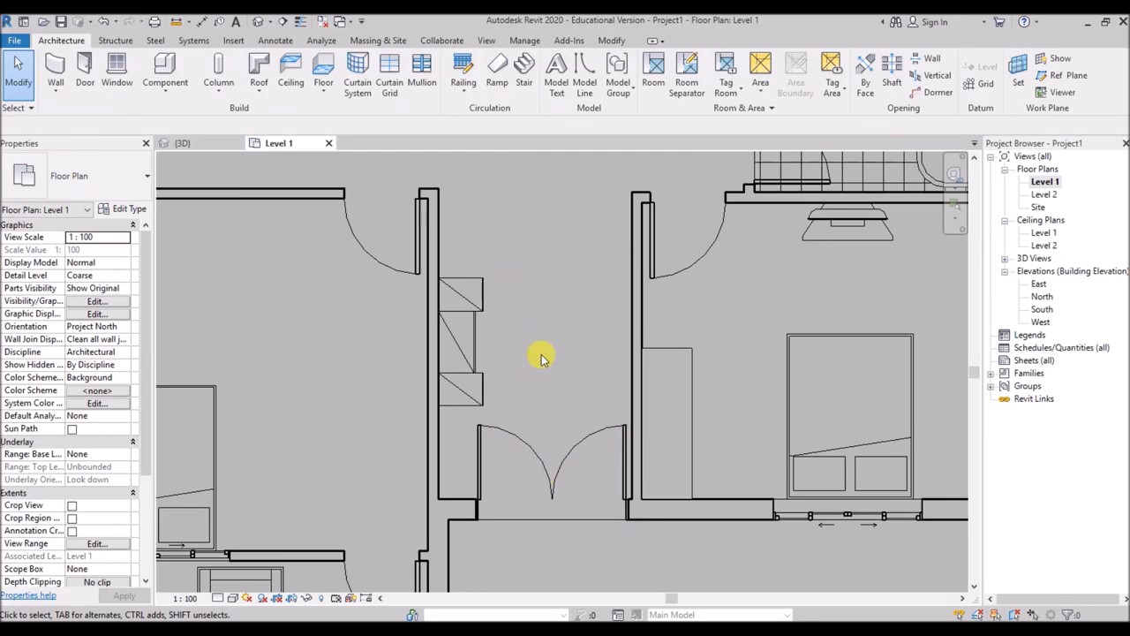
# Review the shifted entrance door and hallway cabinets in plan, and the whole furnished house in 3D
pyautogui.scroll(-3, 530, 442)
pyautogui.scroll(2, 568, 410)
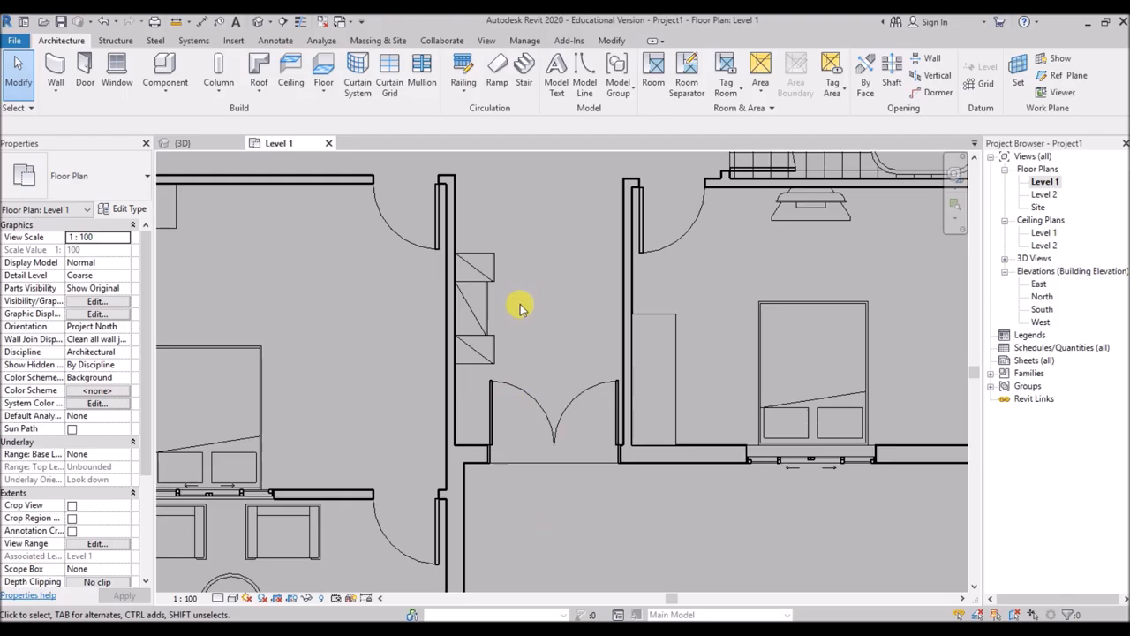
pyautogui.scroll(-4, 374, 327)
pyautogui.click(183, 142)
pyautogui.keyDown('shift'); pyautogui.moveTo(476, 381); pyautogui.dragTo(629, 404, button='middle'); pyautogui.keyUp('shift')
pyautogui.scroll(-3, 631, 404)
pyautogui.scroll(1, 627, 305)
pyautogui.moveTo(614, 250); pyautogui.dragTo(618, 334, button='middle')
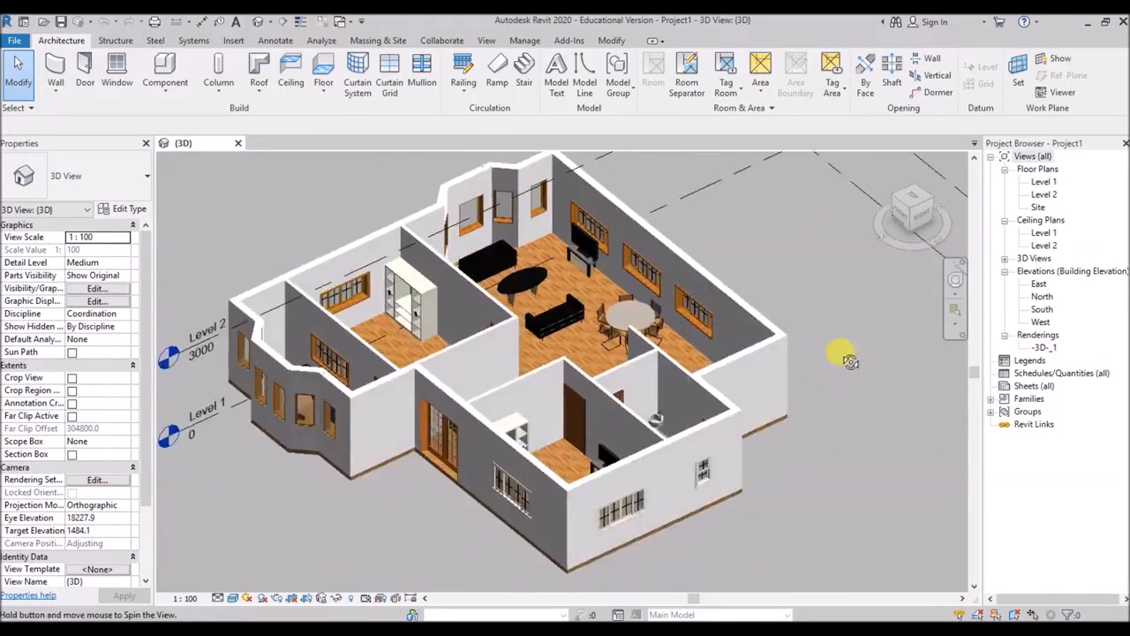
# Orbit the furnished house to an overhead corner angle in 3D and render it at High quality
pyautogui.keyDown('shift'); pyautogui.moveTo(841, 355); pyautogui.dragTo(854, 394, button='middle'); pyautogui.keyUp('shift')
pyautogui.keyDown('shift'); pyautogui.moveTo(786, 279); pyautogui.dragTo(795, 300, button='middle'); pyautogui.keyUp('shift')
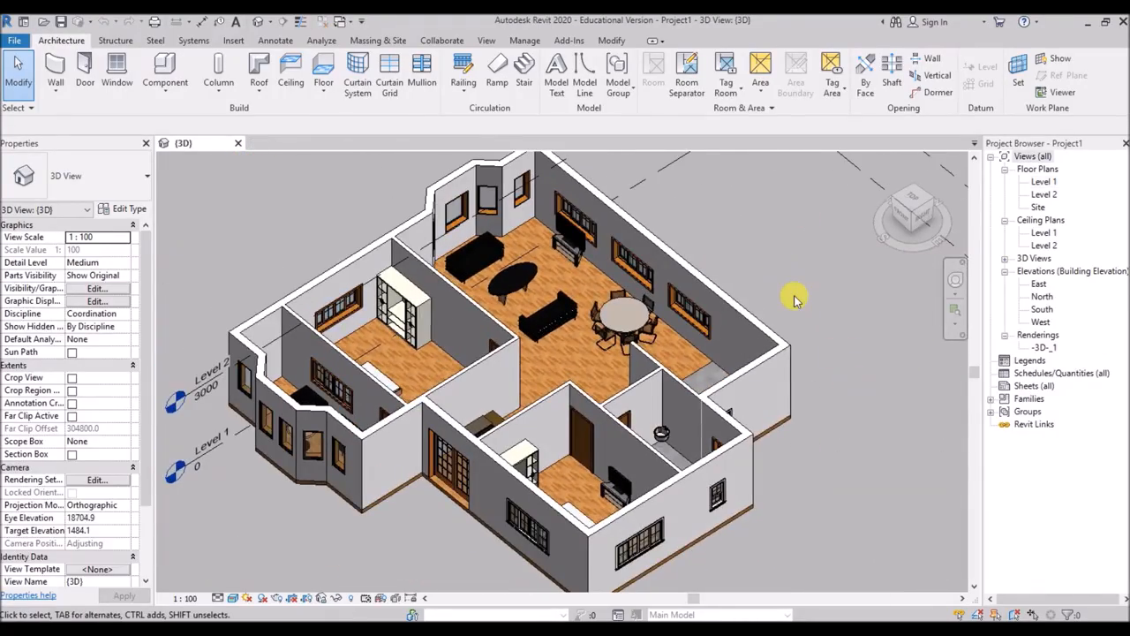
pyautogui.keyDown('shift'); pyautogui.moveTo(744, 225); pyautogui.dragTo(230, 228, button='middle'); pyautogui.keyUp('shift')
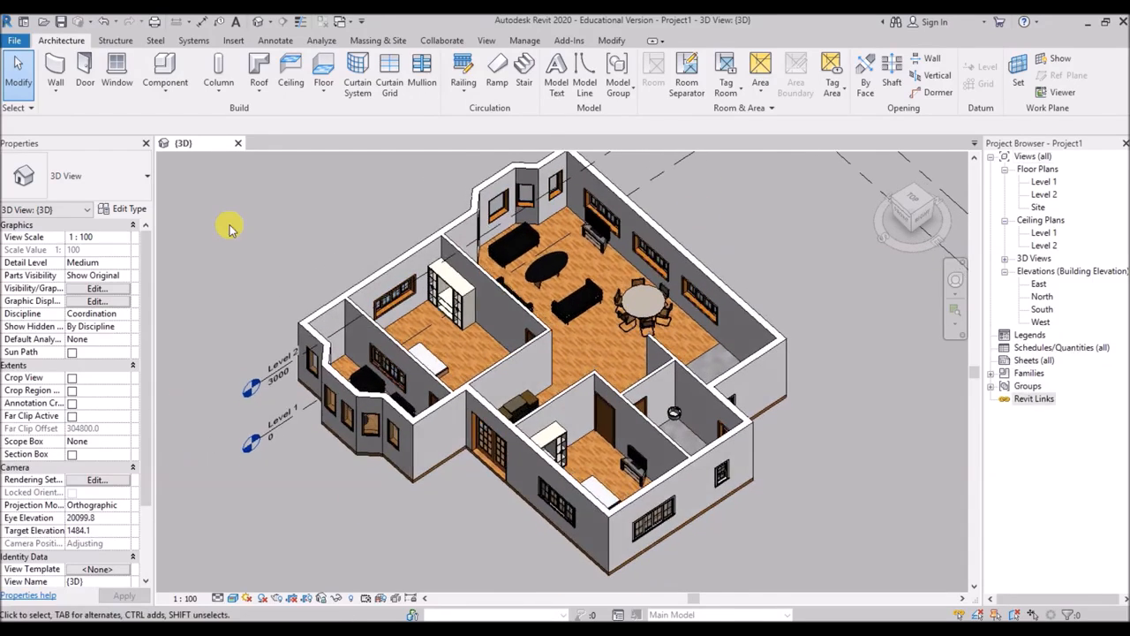
pyautogui.press('r')
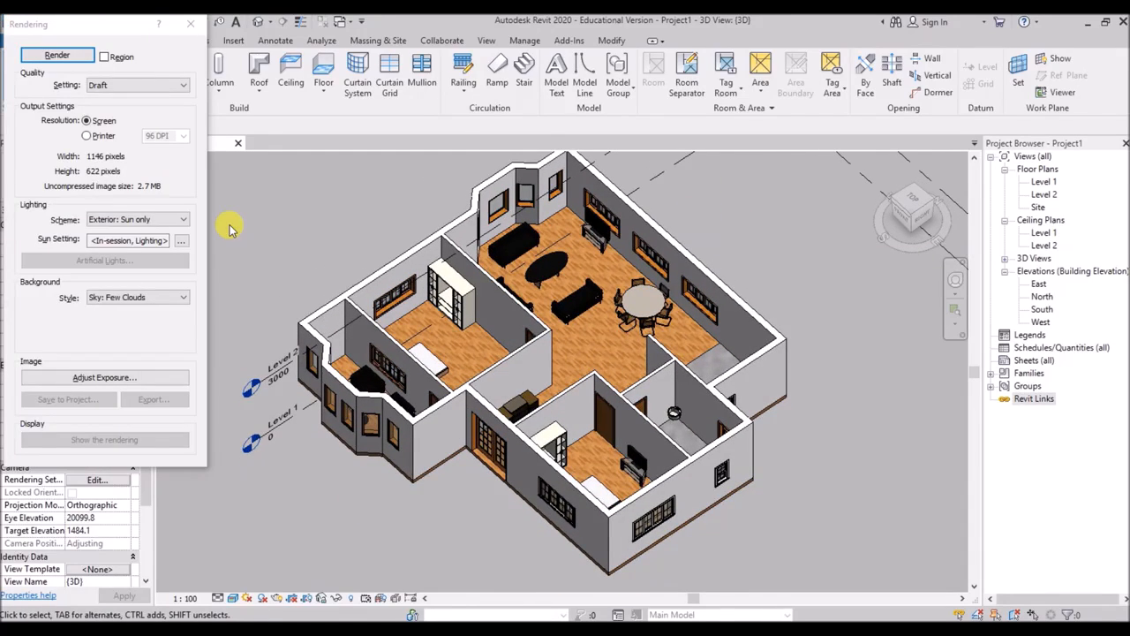
pyautogui.click(137, 86)
pyautogui.click(140, 117)
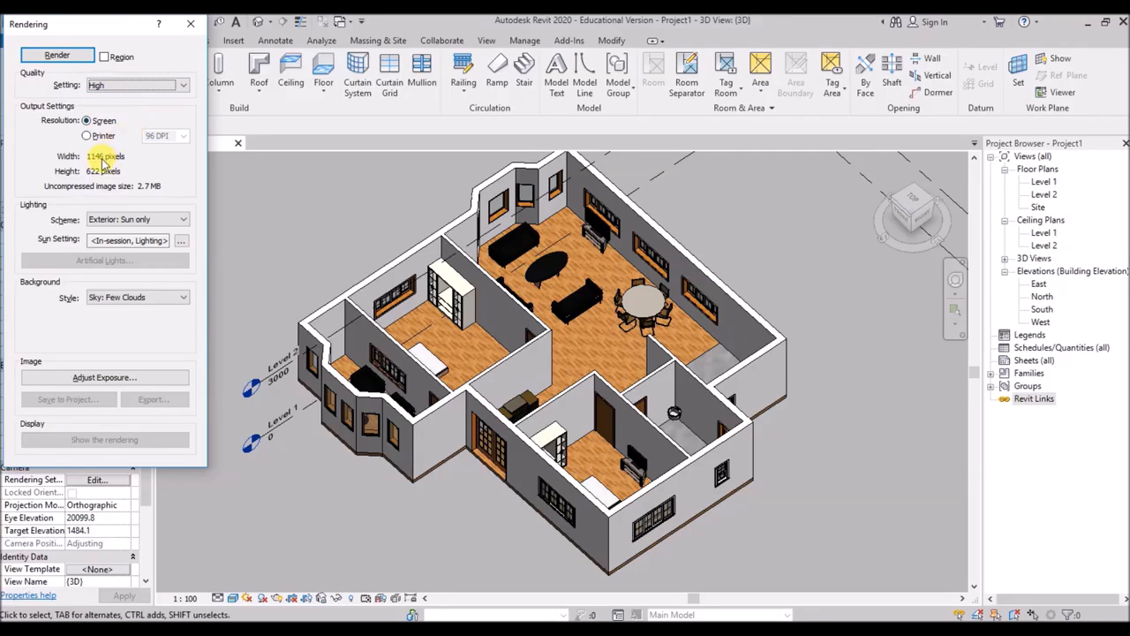
pyautogui.click(57, 55)
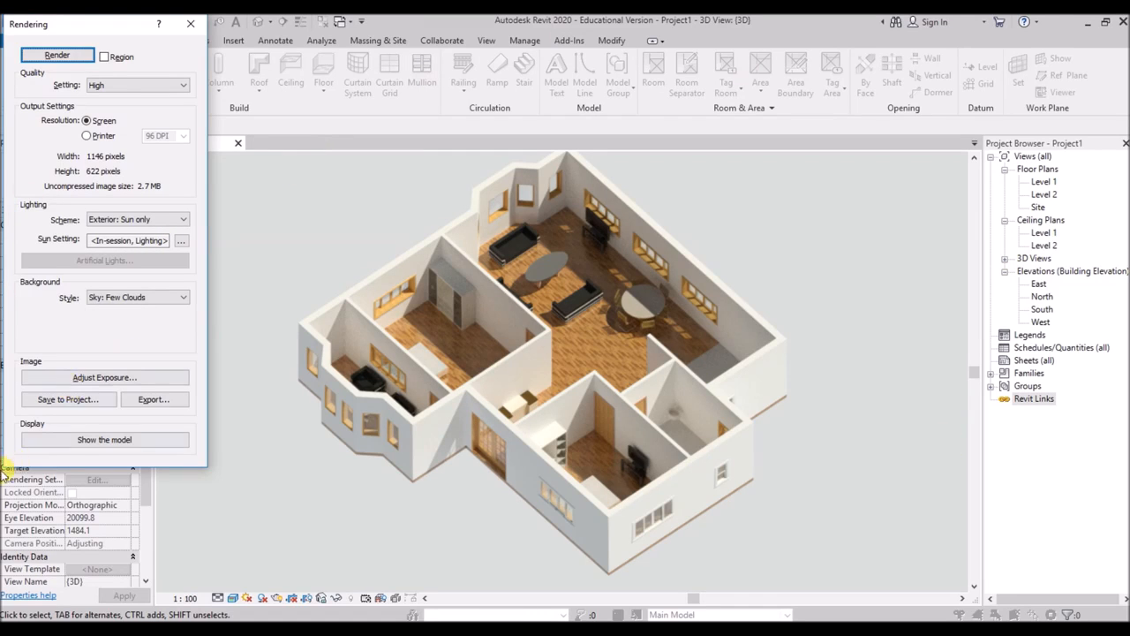
# Save the rendered image to the project as -3D-_1 and export it as a JPEG file to Documents
pyautogui.click(71, 399)
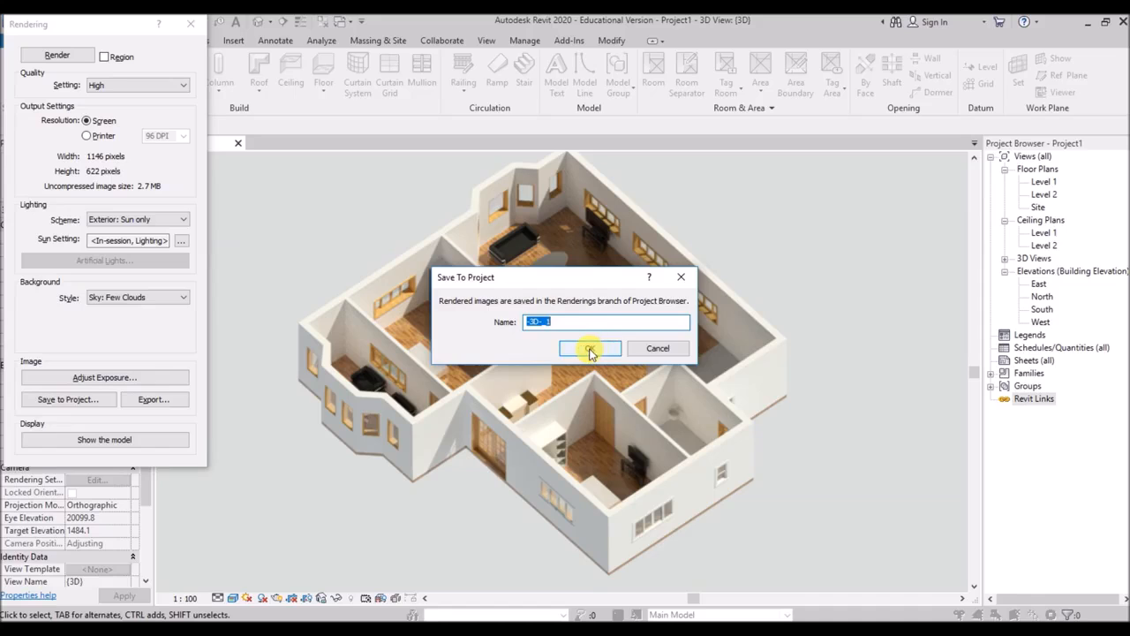
pyautogui.click(591, 350)
pyautogui.click(1004, 335)
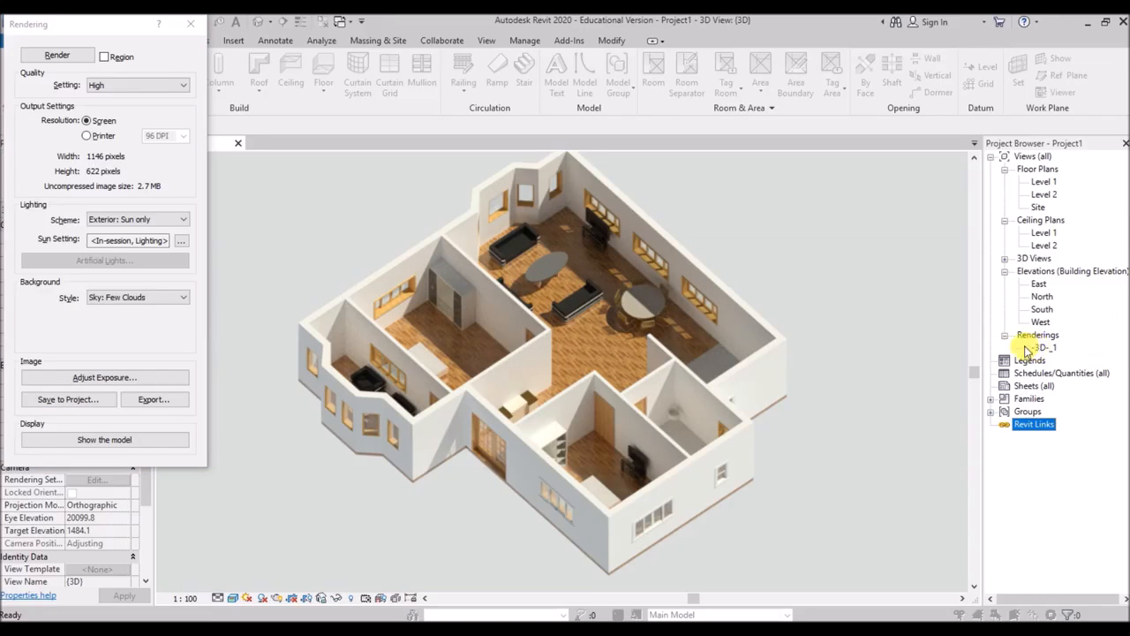
pyautogui.click(154, 399)
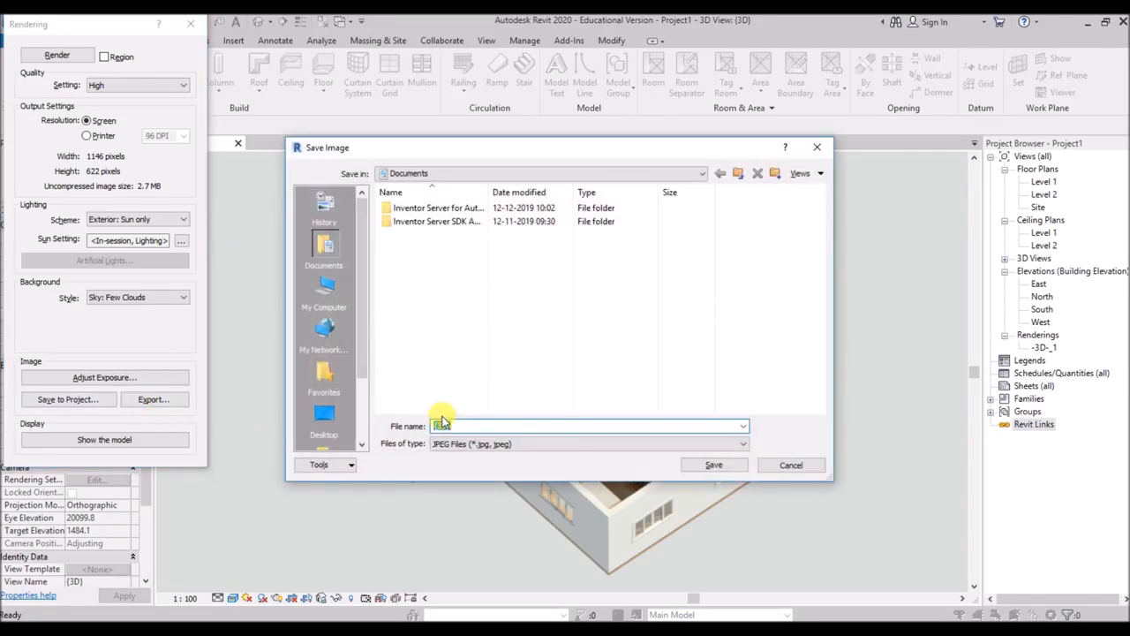
pyautogui.click(716, 466)
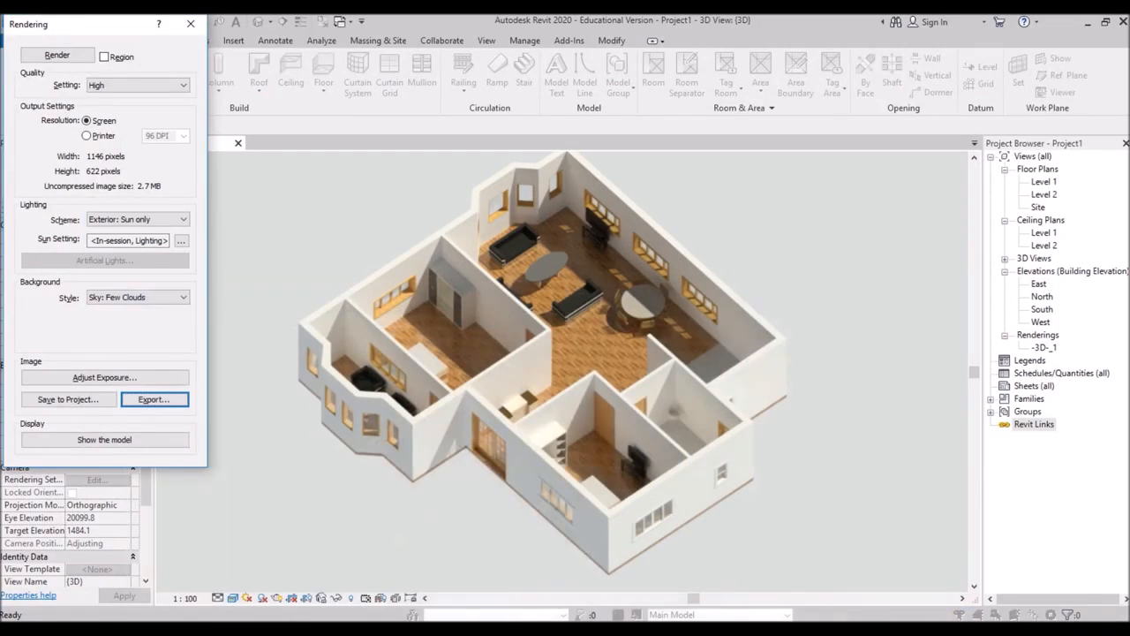
pyautogui.click(196, 26)
# In the Level 1 ceiling plan, place automatic 600 x 600mm Grid compound ceilings in the two bedrooms
pyautogui.doubleClick(1042, 183)
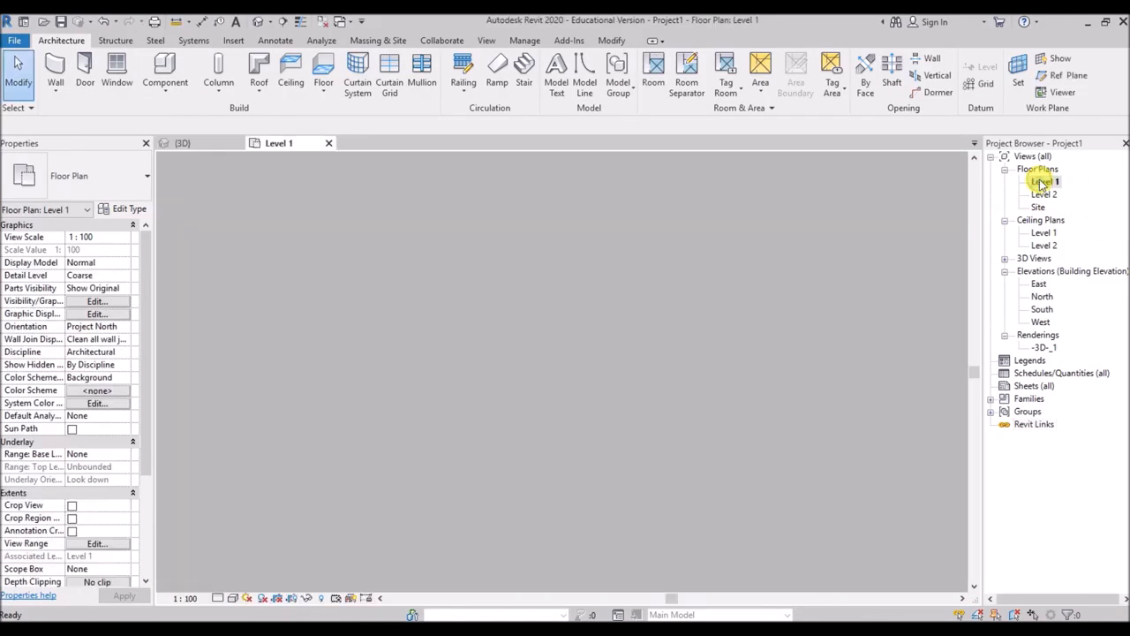
pyautogui.scroll(5, 512, 423)
pyautogui.moveTo(512, 383); pyautogui.dragTo(525, 351, button='middle')
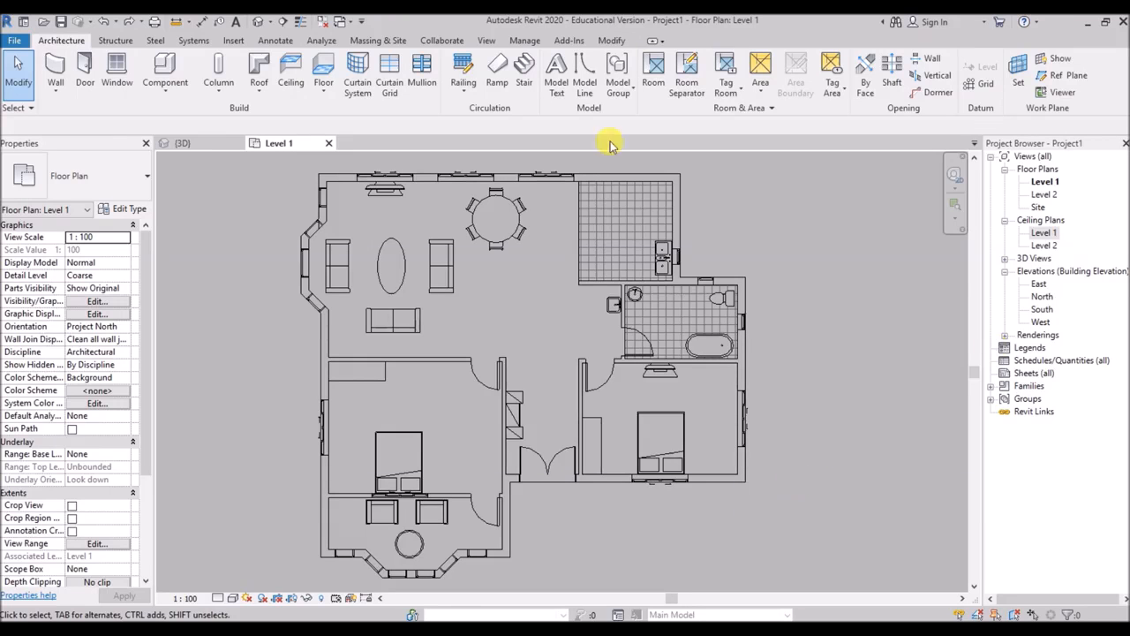
pyautogui.doubleClick(1042, 234)
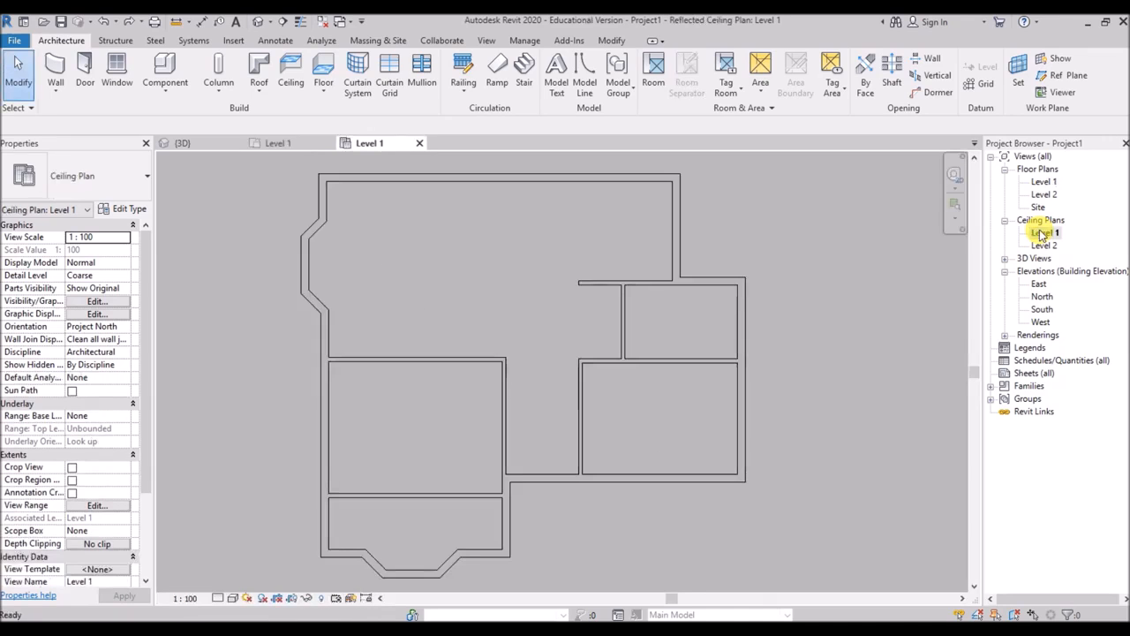
pyautogui.click(290, 75)
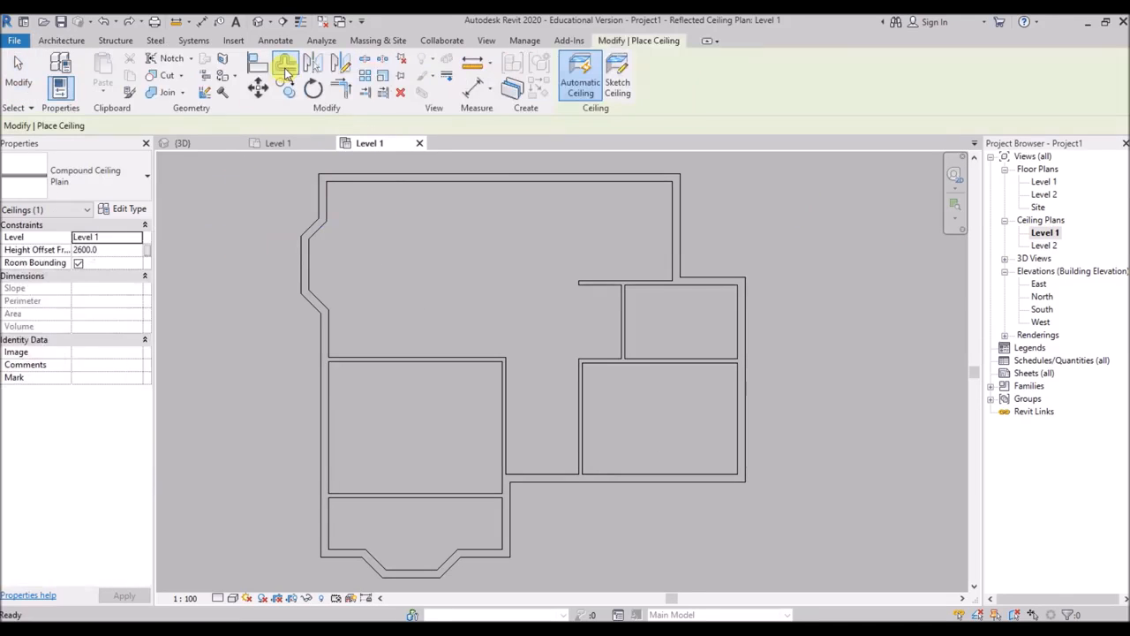
pyautogui.click(119, 178)
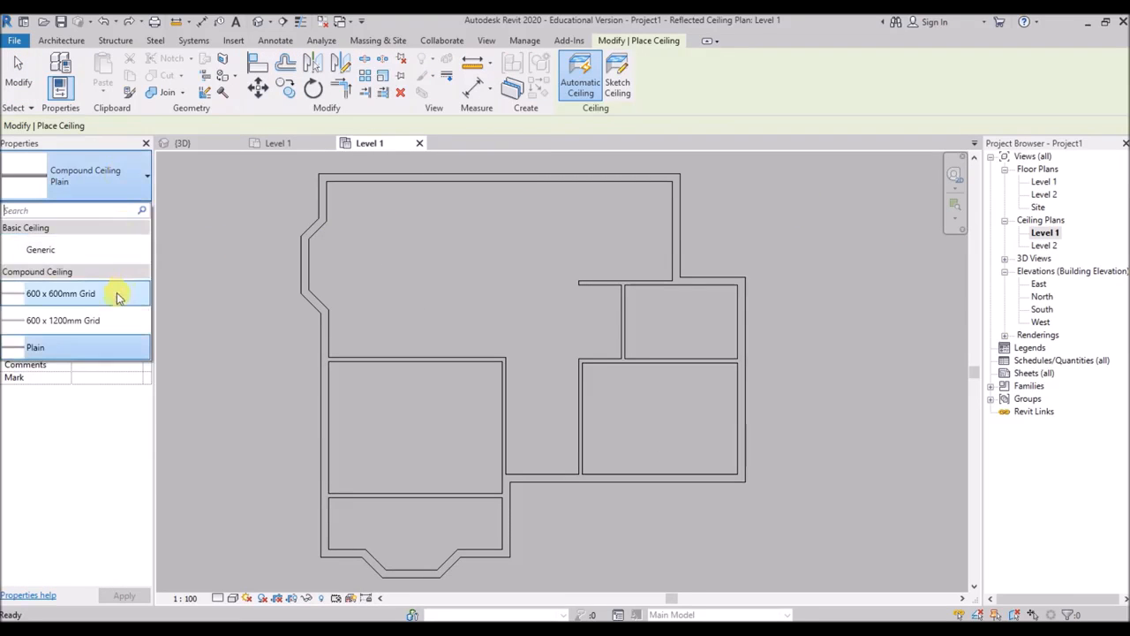
pyautogui.click(69, 296)
pyautogui.click(420, 424)
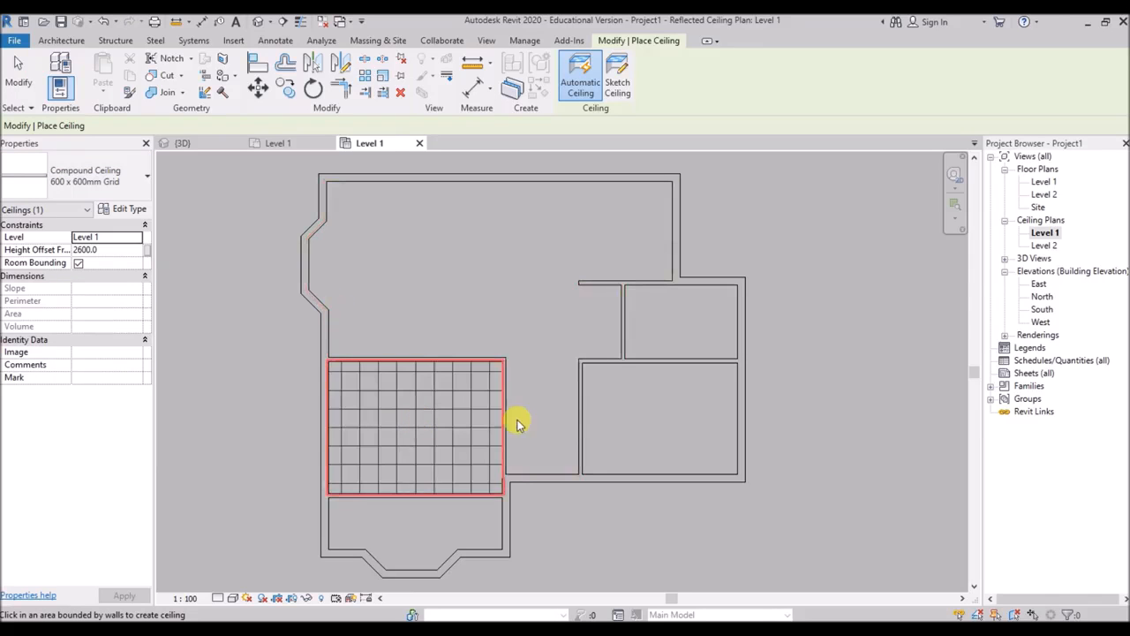
pyautogui.click(655, 409)
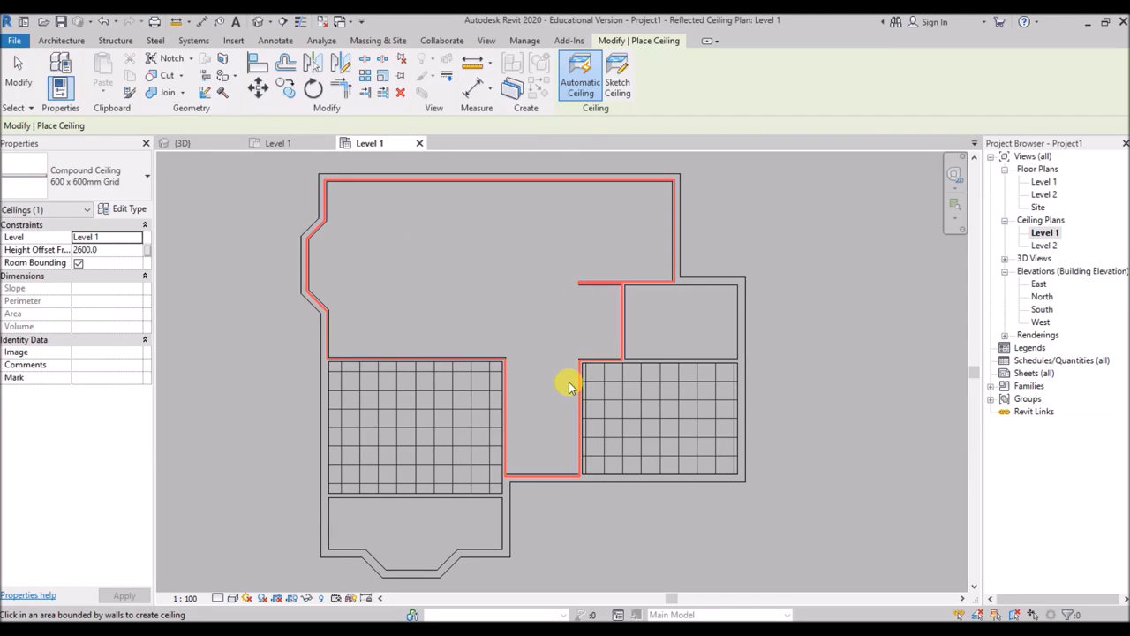
# Begin a sketched 600 x 600mm Grid ceiling, tracing its boundary up the living room's bay window wall to the upper corner
pyautogui.click(617, 79)
pyautogui.scroll(3, 336, 336)
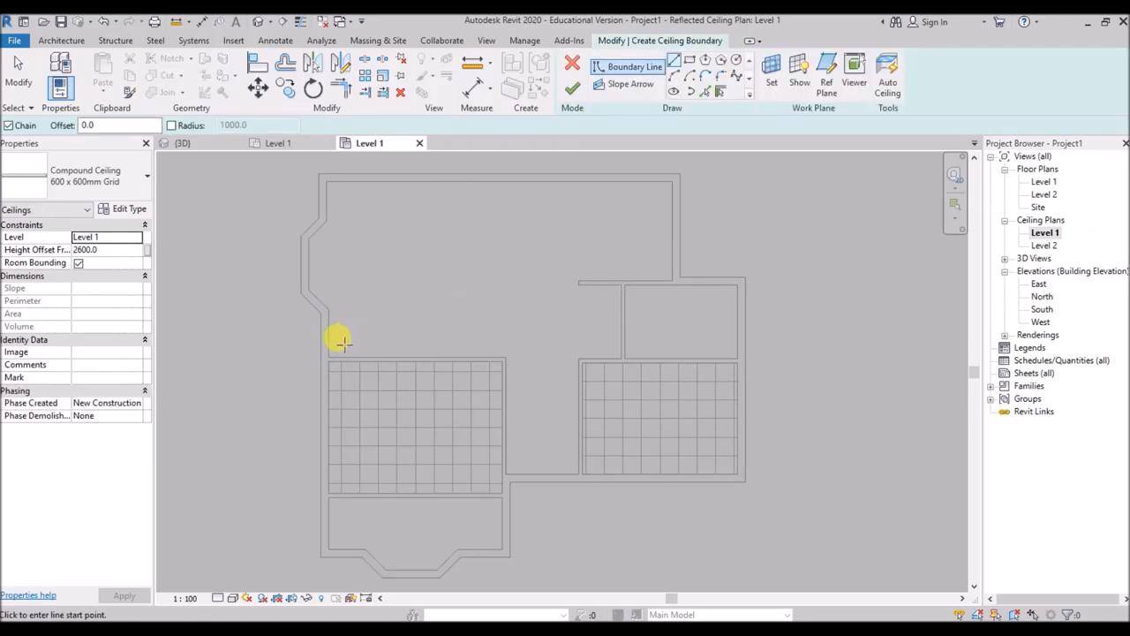
pyautogui.click(316, 365)
pyautogui.click(316, 281)
pyautogui.click(284, 255)
pyautogui.click(282, 159)
pyautogui.scroll(-4, 265, 239)
pyautogui.scroll(5, 278, 209)
pyautogui.scroll(-2, 285, 221)
pyautogui.click(283, 223)
pyautogui.scroll(-2, 273, 154)
pyautogui.click(267, 178)
pyautogui.scroll(-2, 652, 446)
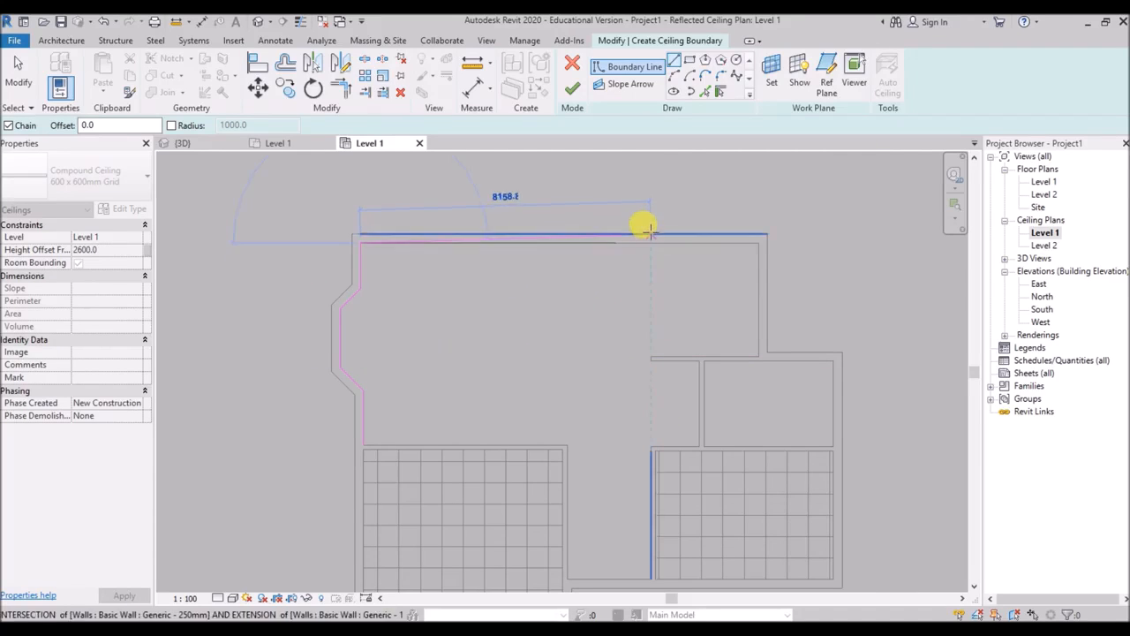
# Close the living room ceiling boundary along the upper wall, down to the hallway corner and back along the bedroom wall, and finish the ceiling
pyautogui.click(650, 239)
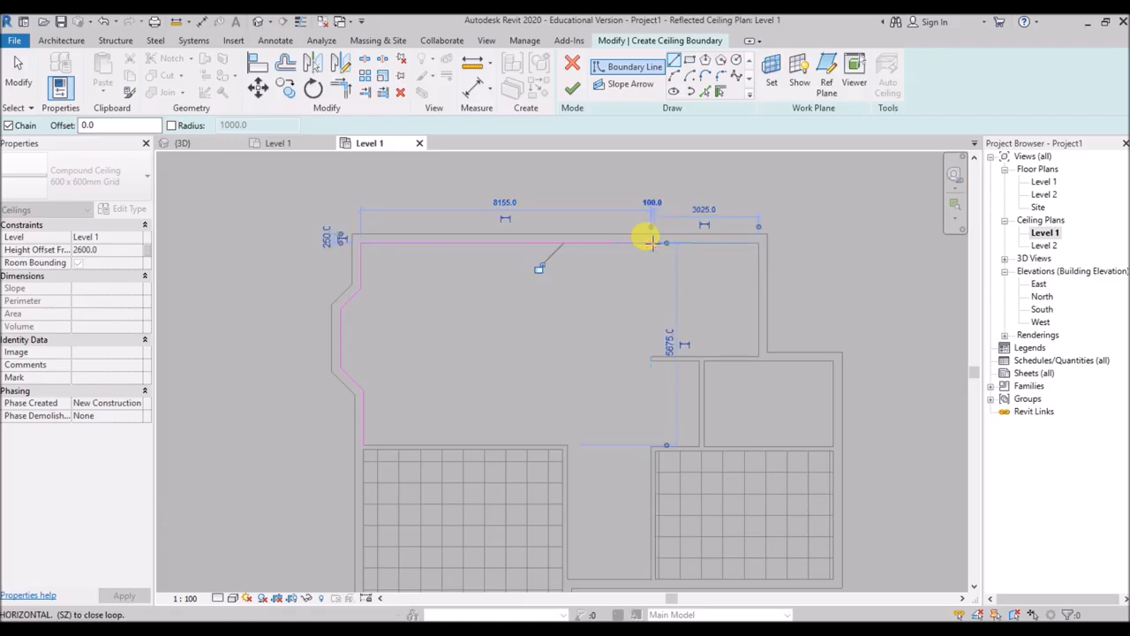
pyautogui.scroll(3, 641, 449)
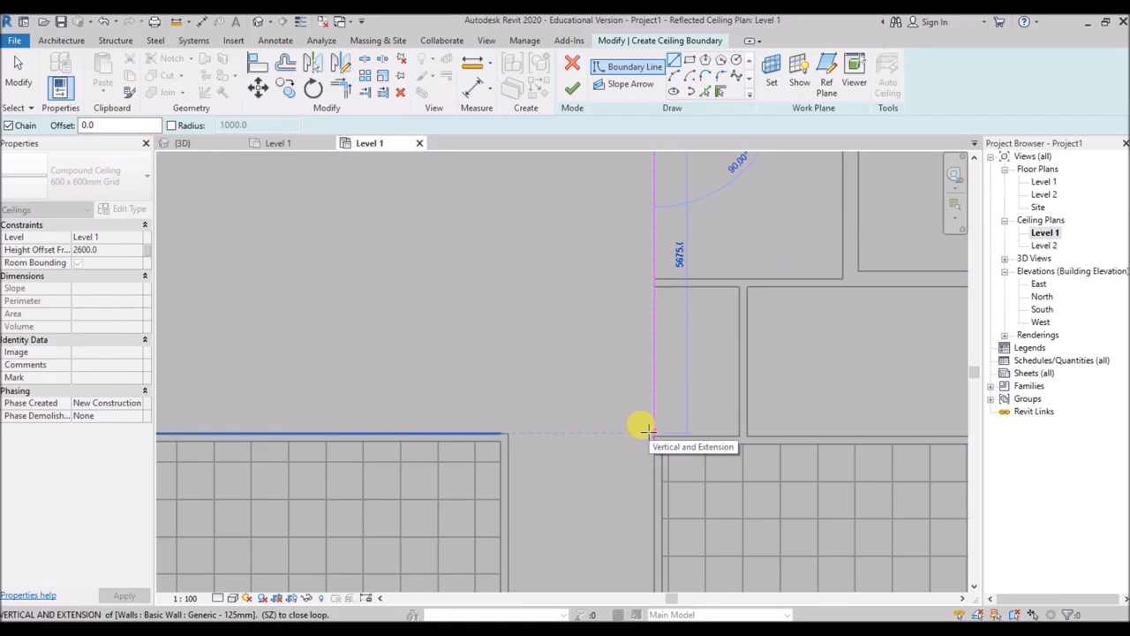
pyautogui.click(649, 429)
pyautogui.scroll(-3, 649, 427)
pyautogui.click(280, 413)
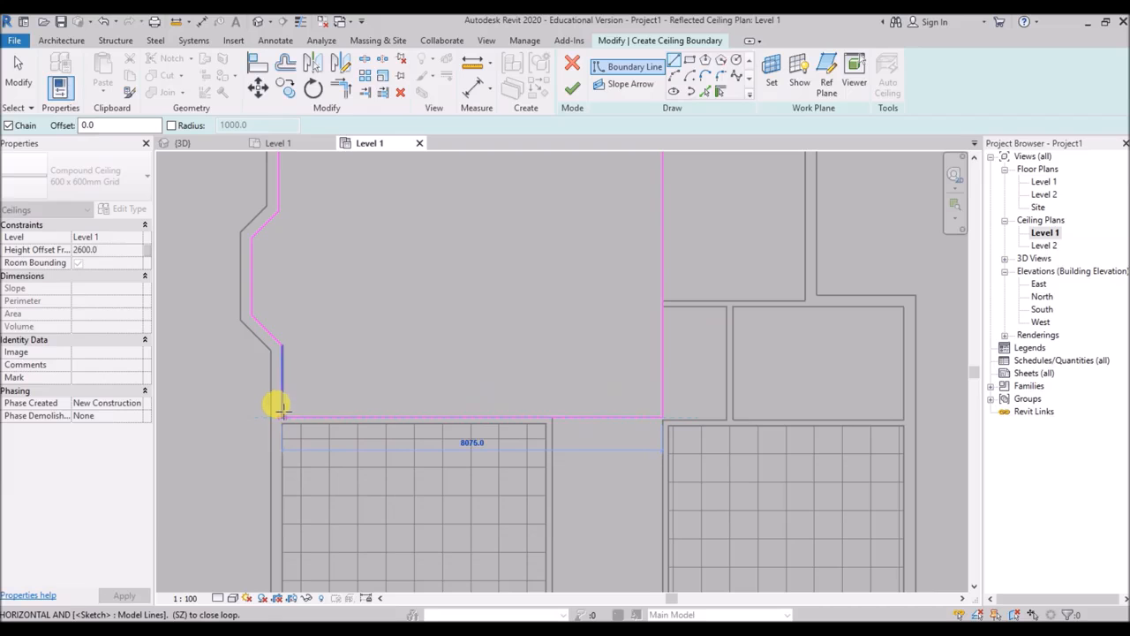
pyautogui.click(280, 409)
pyautogui.scroll(-5, 416, 316)
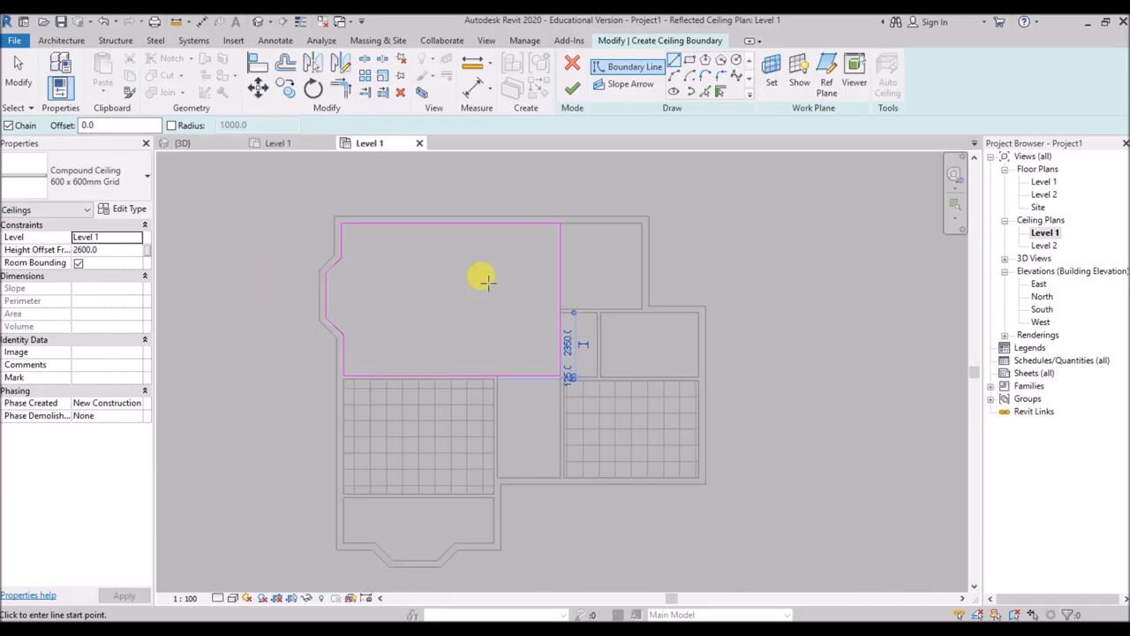
pyautogui.click(572, 92)
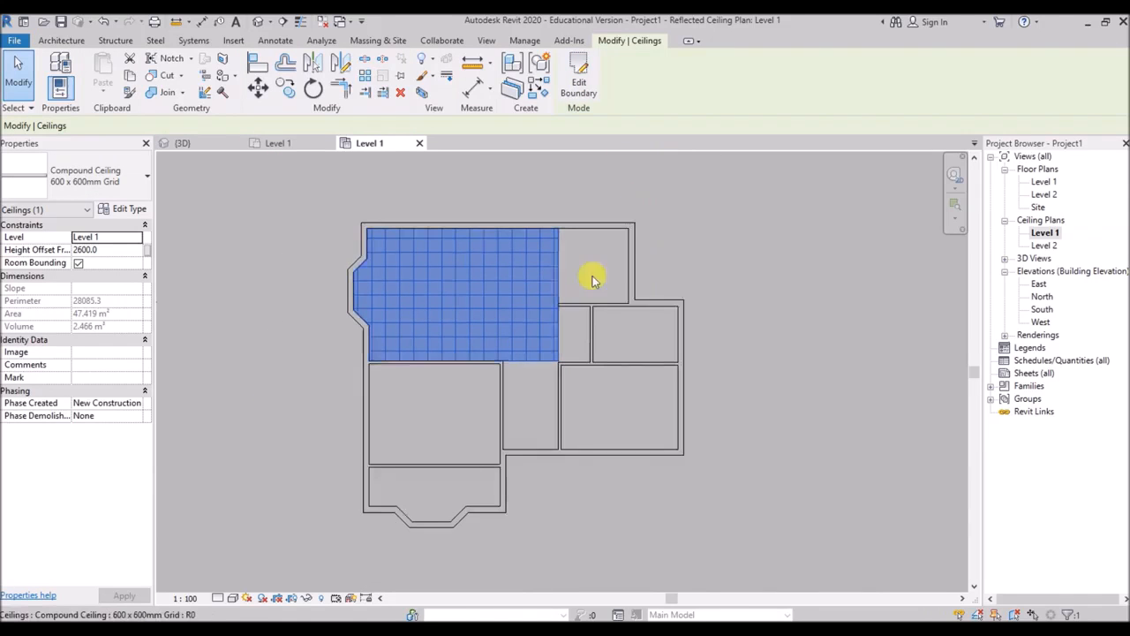
pyautogui.click(773, 334)
pyautogui.scroll(1, 746, 313)
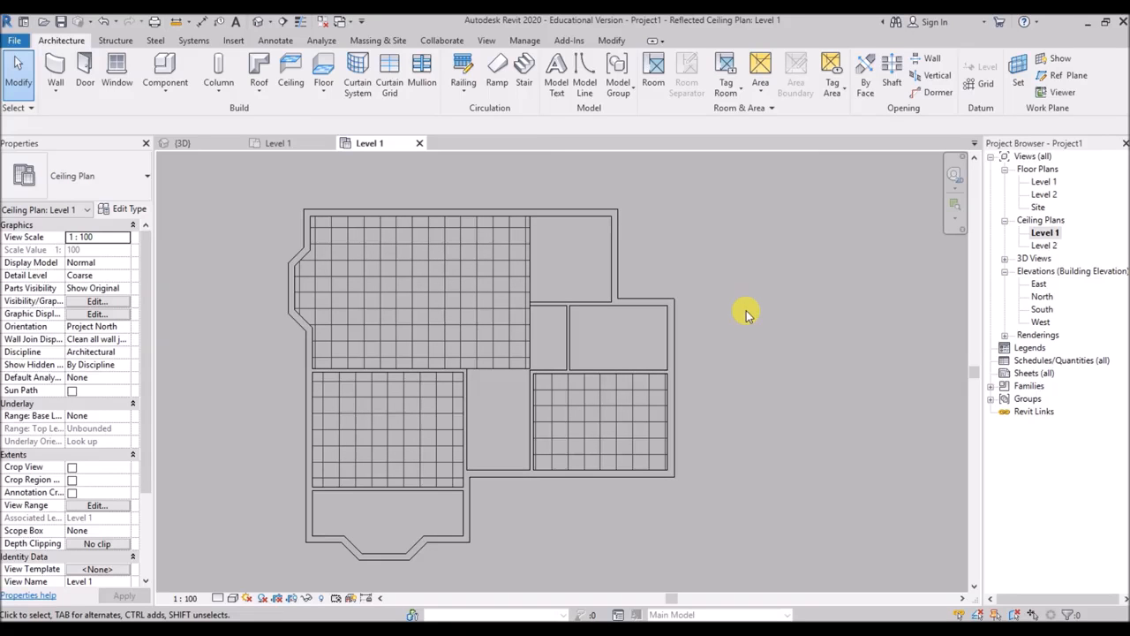
# Start placing a component and browse the family library to the internal architectural lighting fixtures
pyautogui.click(165, 67)
pyautogui.click(576, 78)
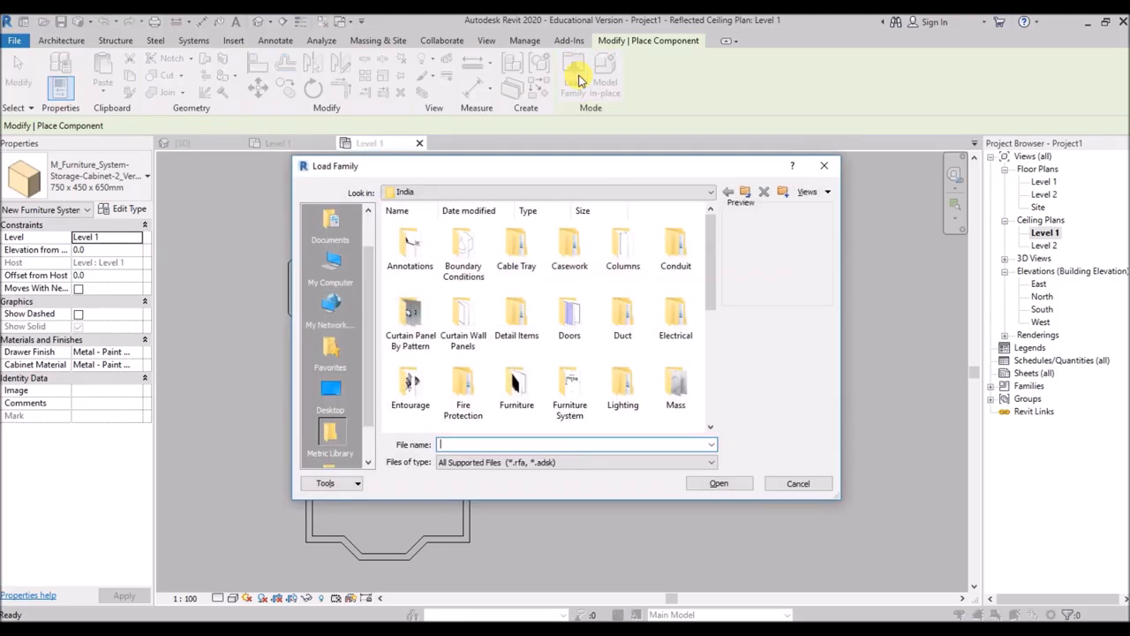
pyautogui.scroll(-3, 658, 355)
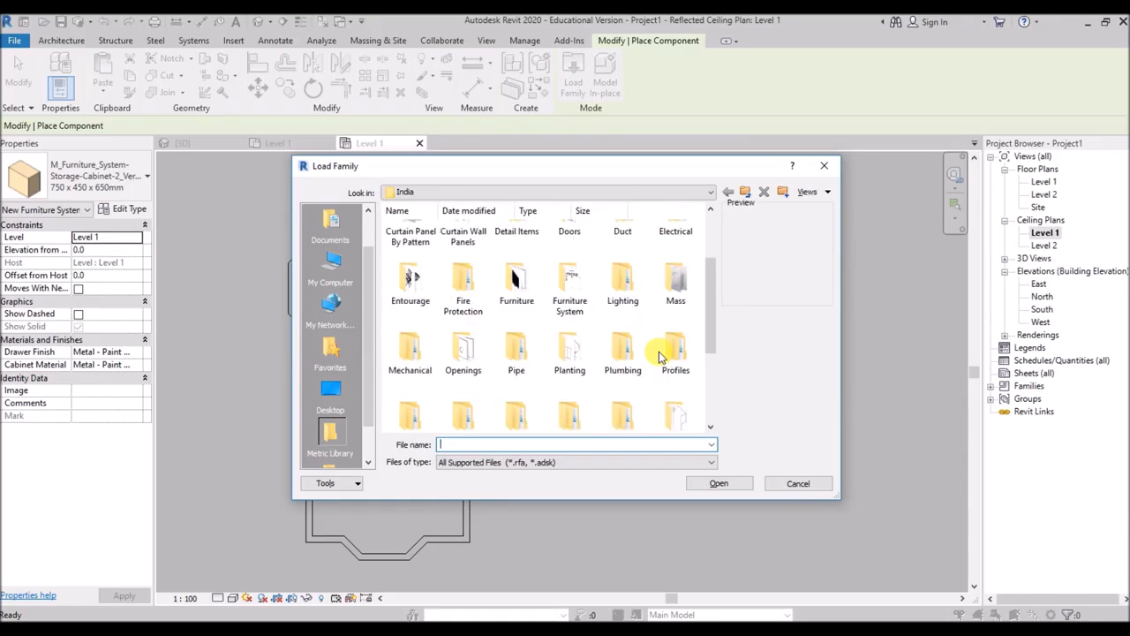
pyautogui.scroll(-1, 658, 355)
pyautogui.scroll(3, 661, 353)
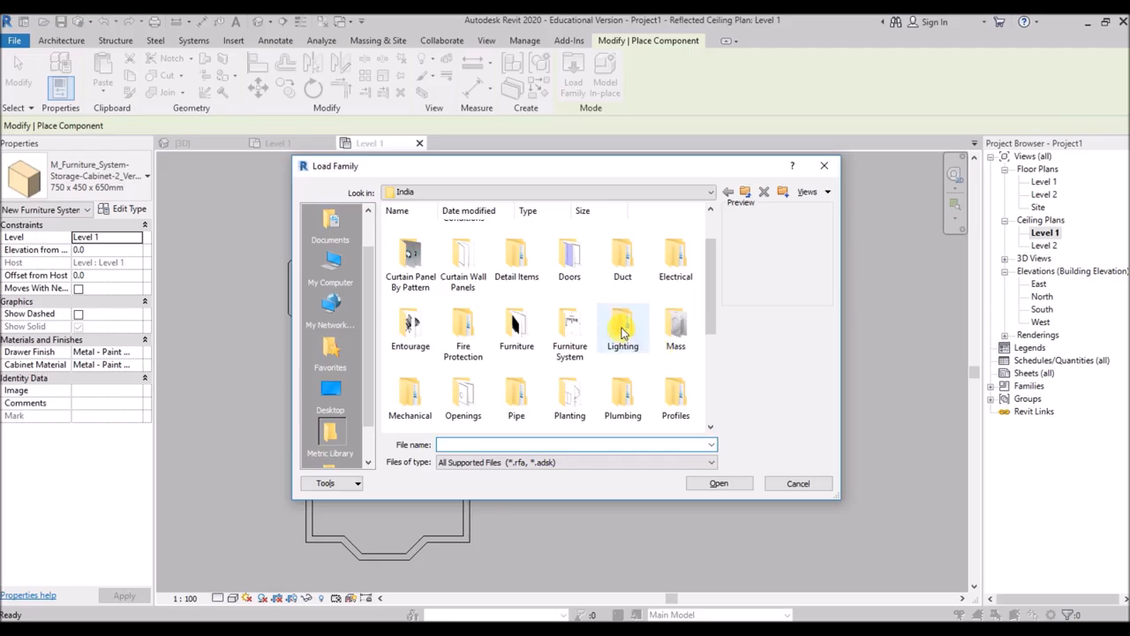
pyautogui.doubleClick(623, 331)
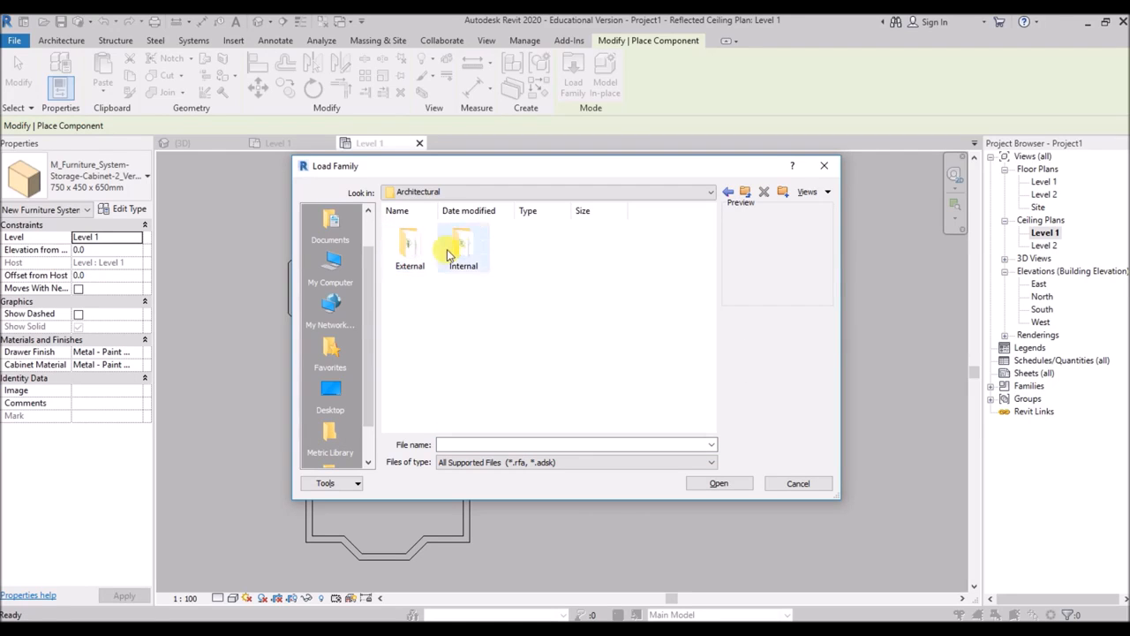
pyautogui.doubleClick(461, 255)
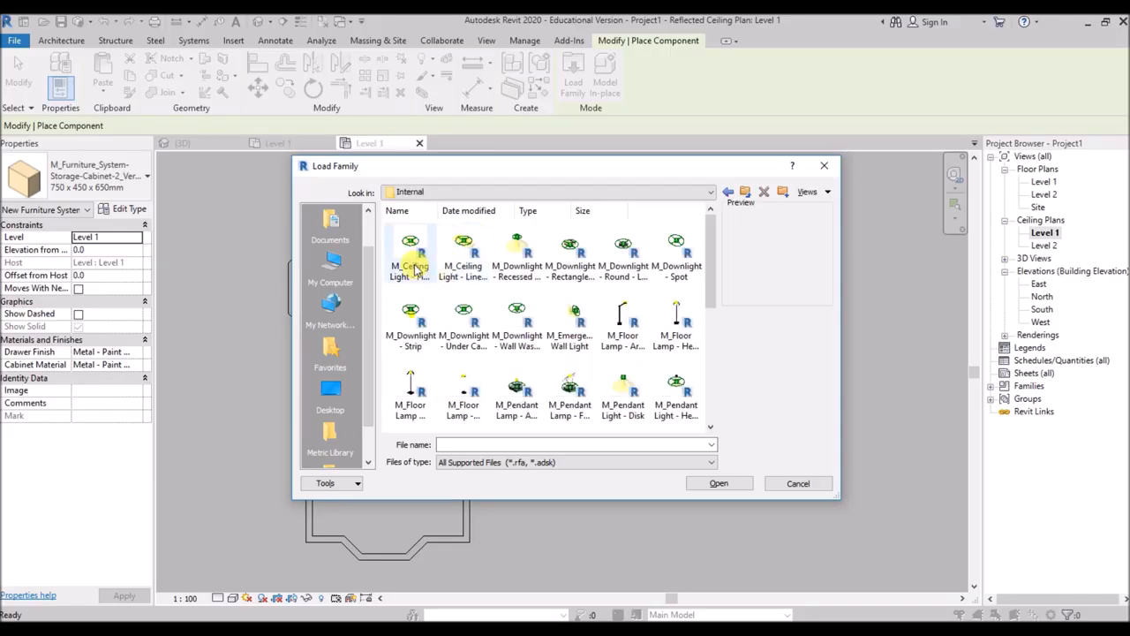
# Look through the internal light fixtures and load the M_Troffer Light - Parabolic Rectangular family
pyautogui.scroll(-4, 543, 332)
pyautogui.click(574, 320)
pyautogui.click(522, 320)
pyautogui.click(573, 316)
pyautogui.scroll(3, 525, 362)
pyautogui.scroll(1, 524, 362)
pyautogui.click(408, 254)
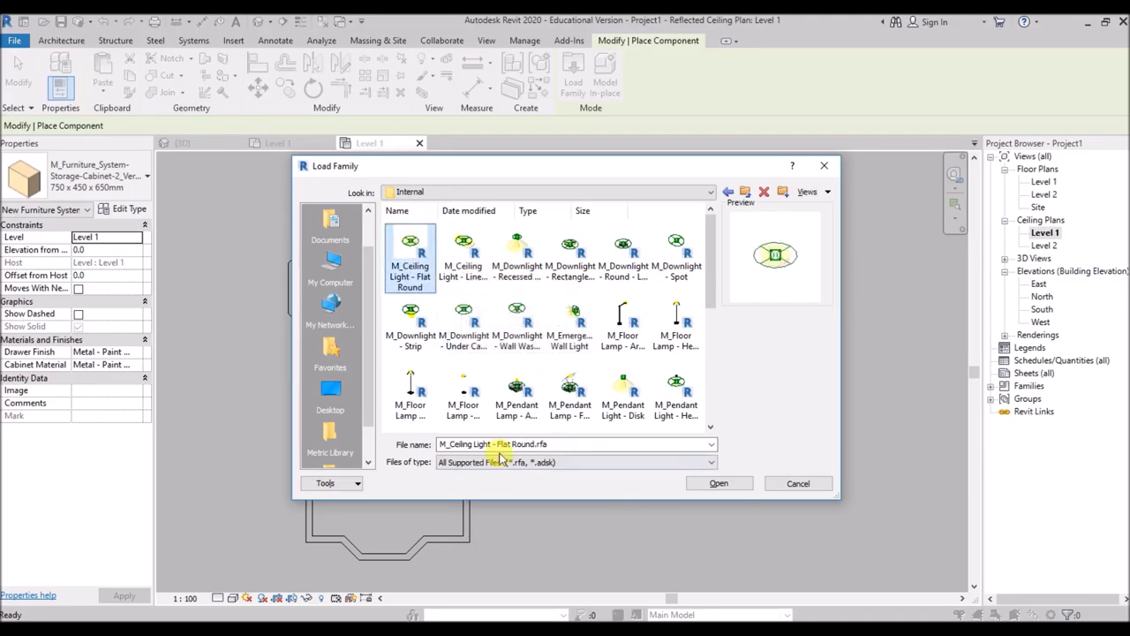
pyautogui.click(719, 484)
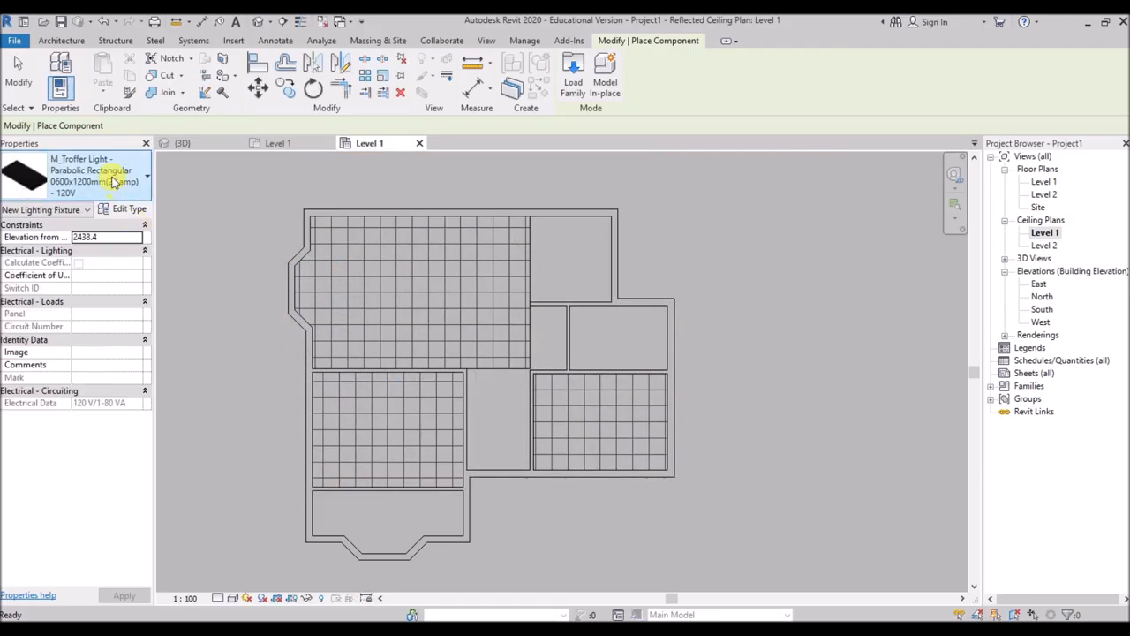
# Place five M_Troffer Light - Parabolic Rectangular 0600x1200mm(2 Lamp) - 120V fixtures on the living room ceiling, four near its corners and one in the centre
pyautogui.click(132, 181)
pyautogui.click(150, 366)
pyautogui.scroll(2, 379, 247)
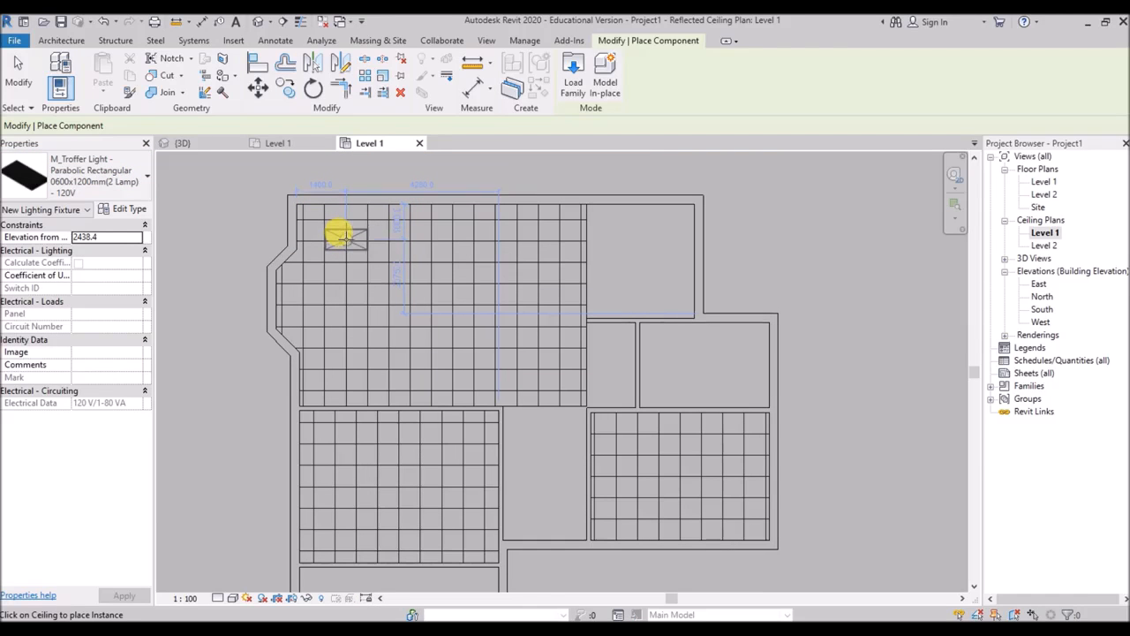
pyautogui.click(346, 234)
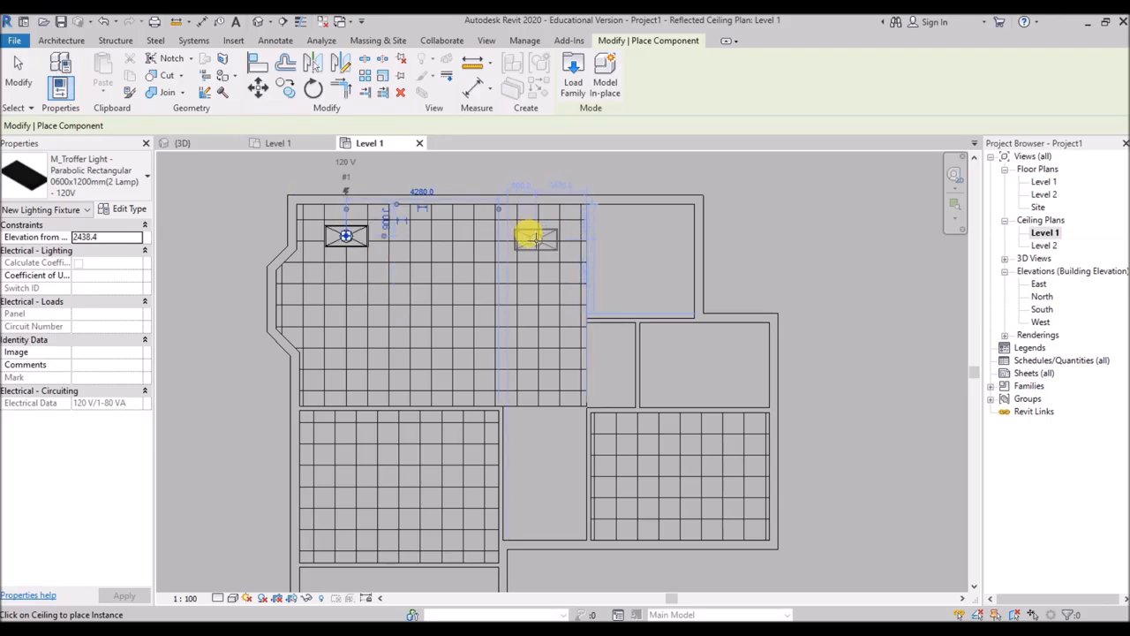
pyautogui.click(531, 234)
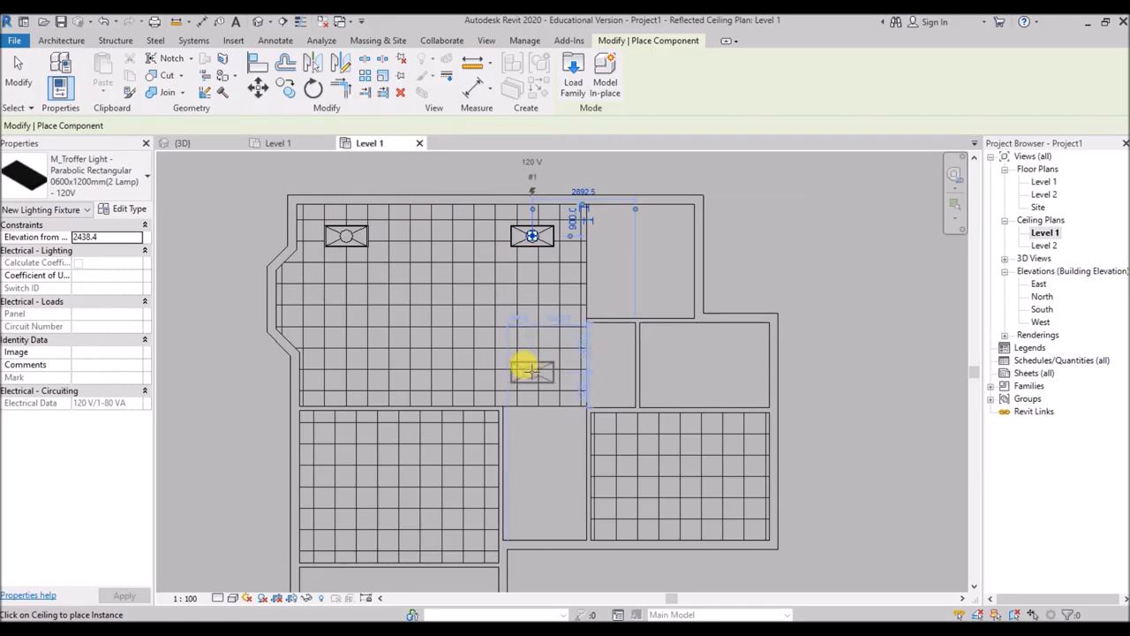
pyautogui.click(531, 371)
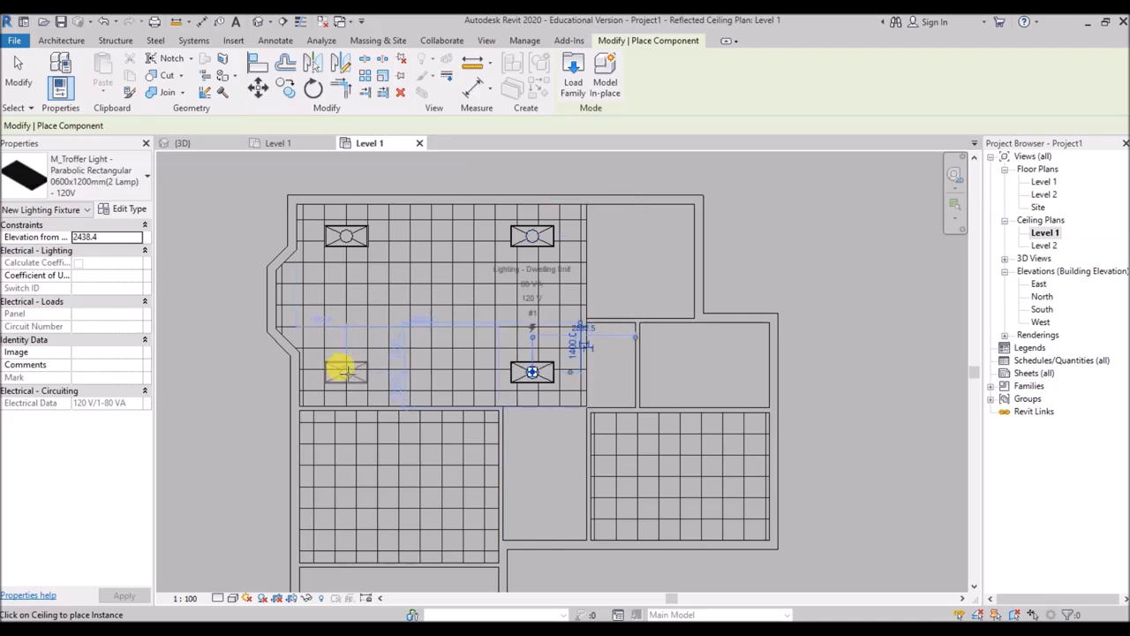
pyautogui.click(345, 371)
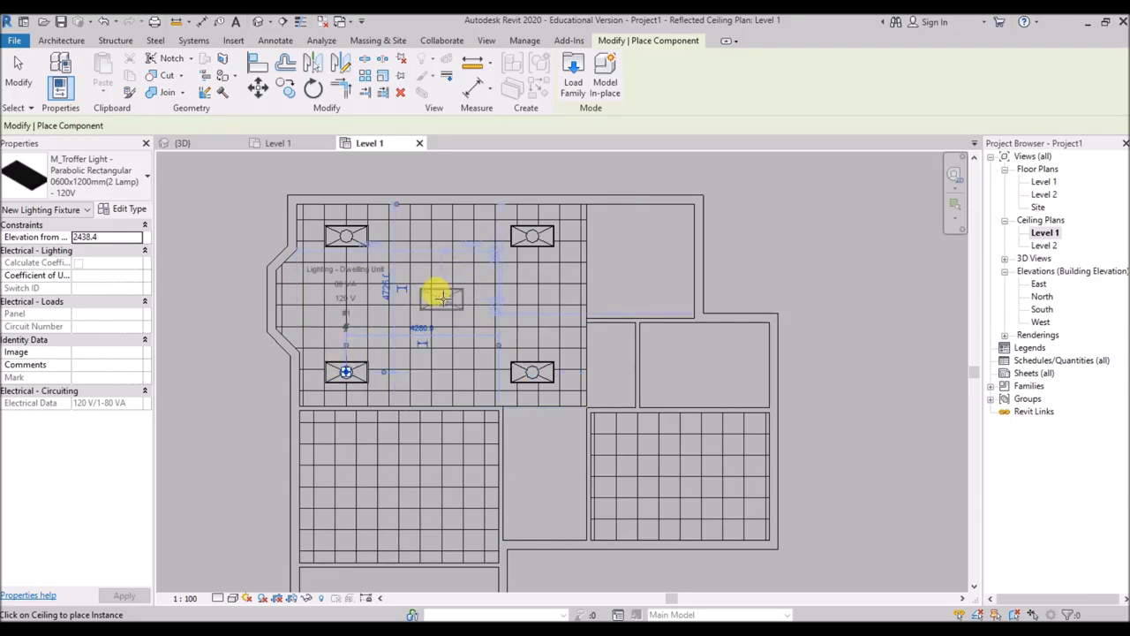
pyautogui.click(438, 301)
# Place four 0600x1200mm troffer lights near the corners of the gridded ceiling directly below the living room
pyautogui.scroll(-2, 438, 301)
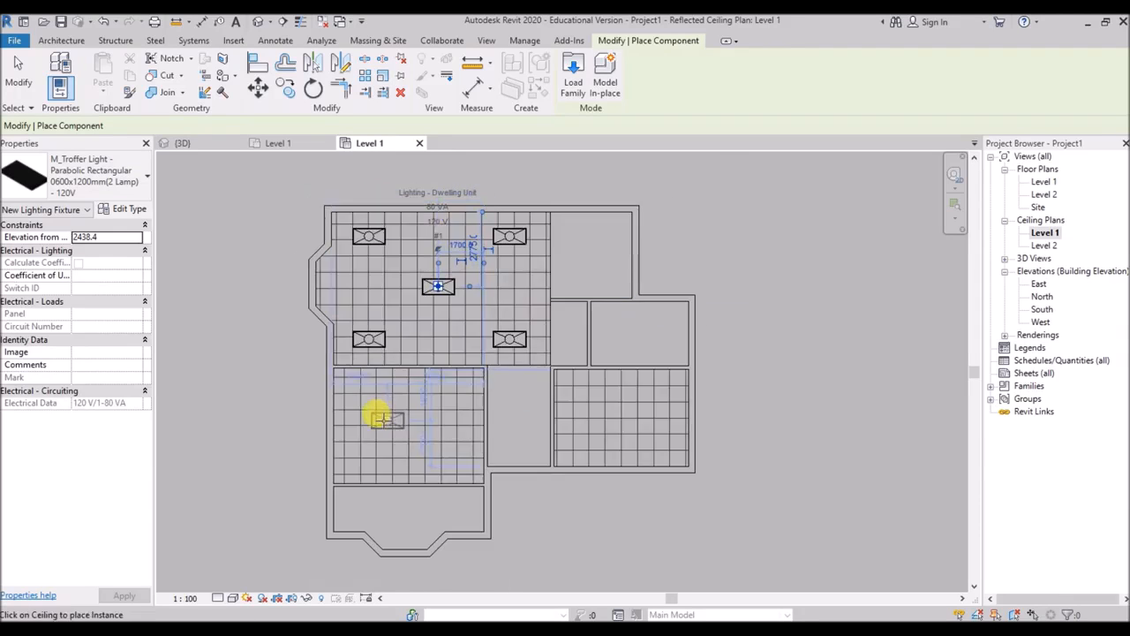
pyautogui.click(353, 383)
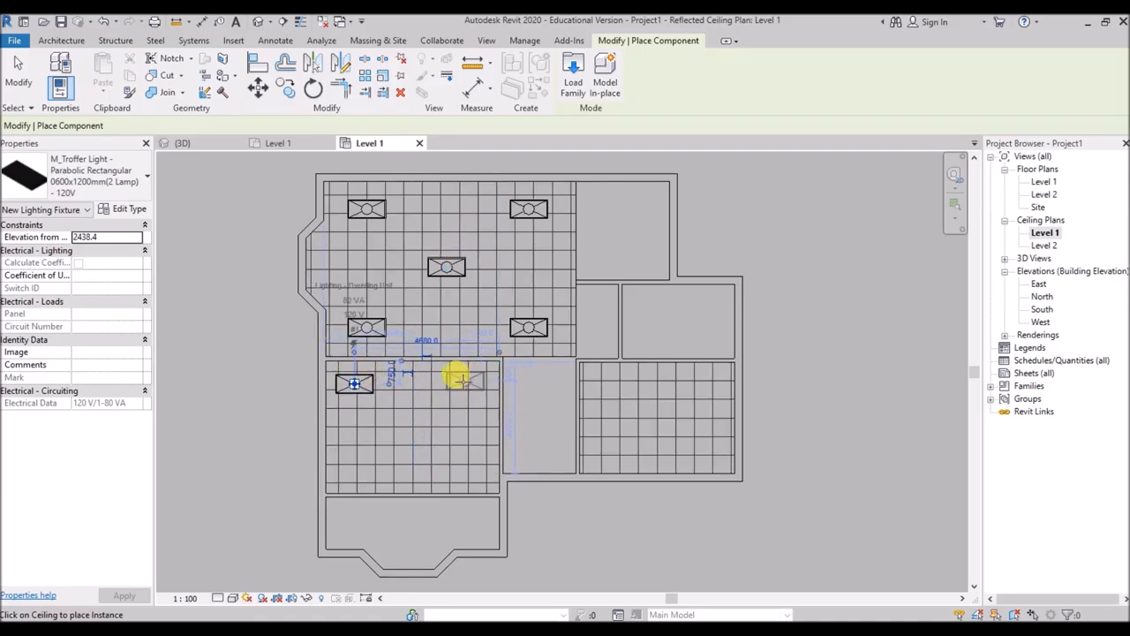
pyautogui.click(462, 380)
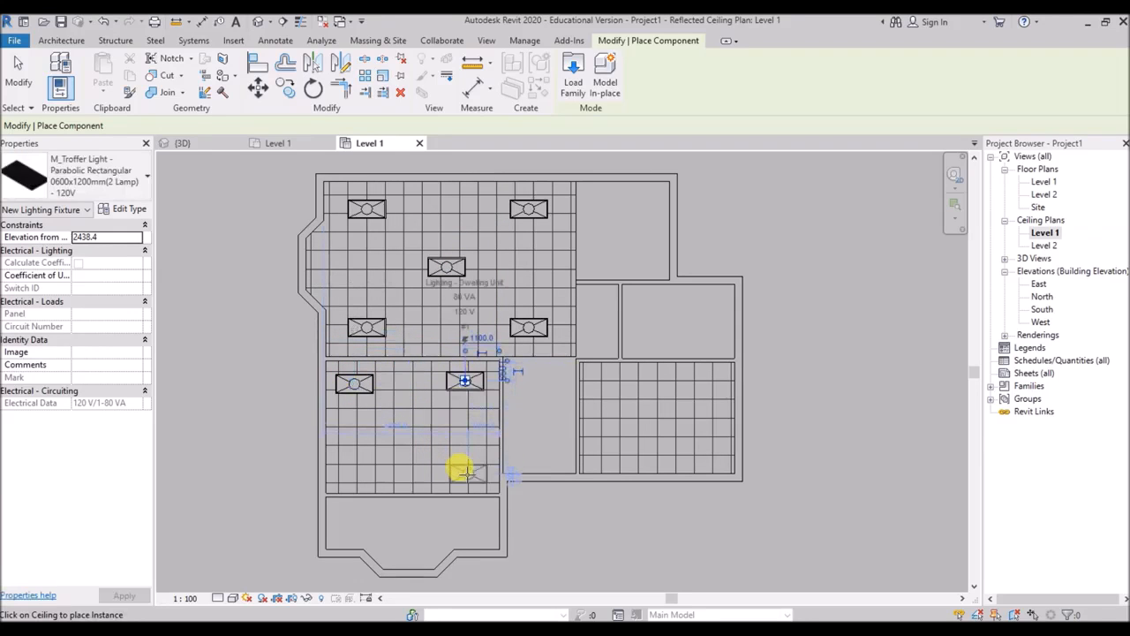
pyautogui.click(460, 470)
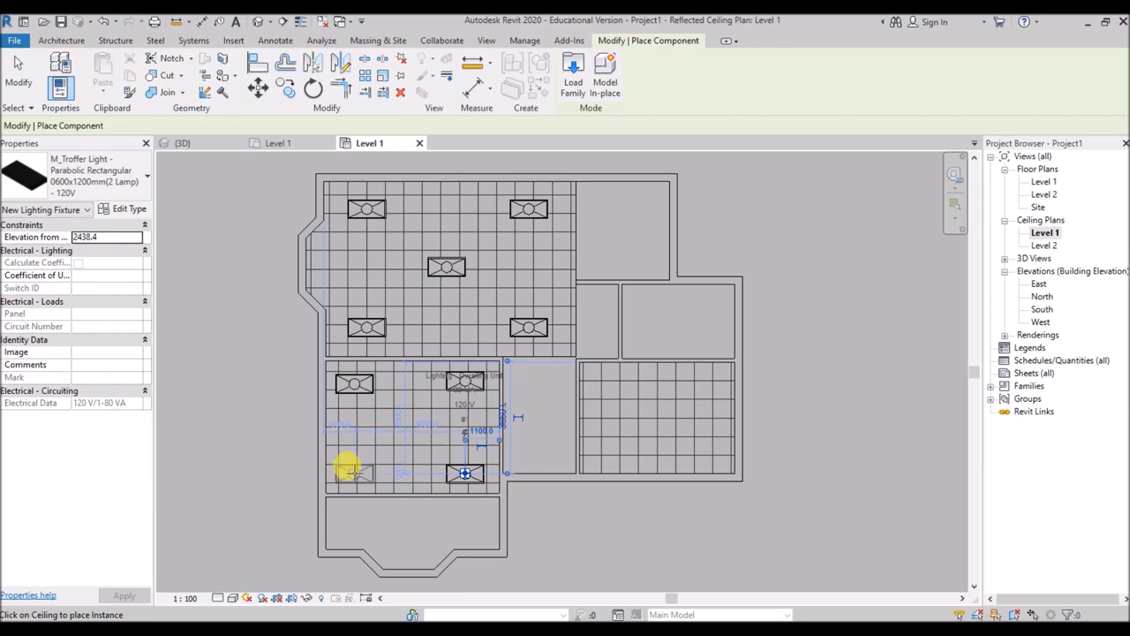
pyautogui.click(349, 469)
# Place four 0600x1200mm troffer lights near the corners of the lower-right room's grid ceiling
pyautogui.click(607, 379)
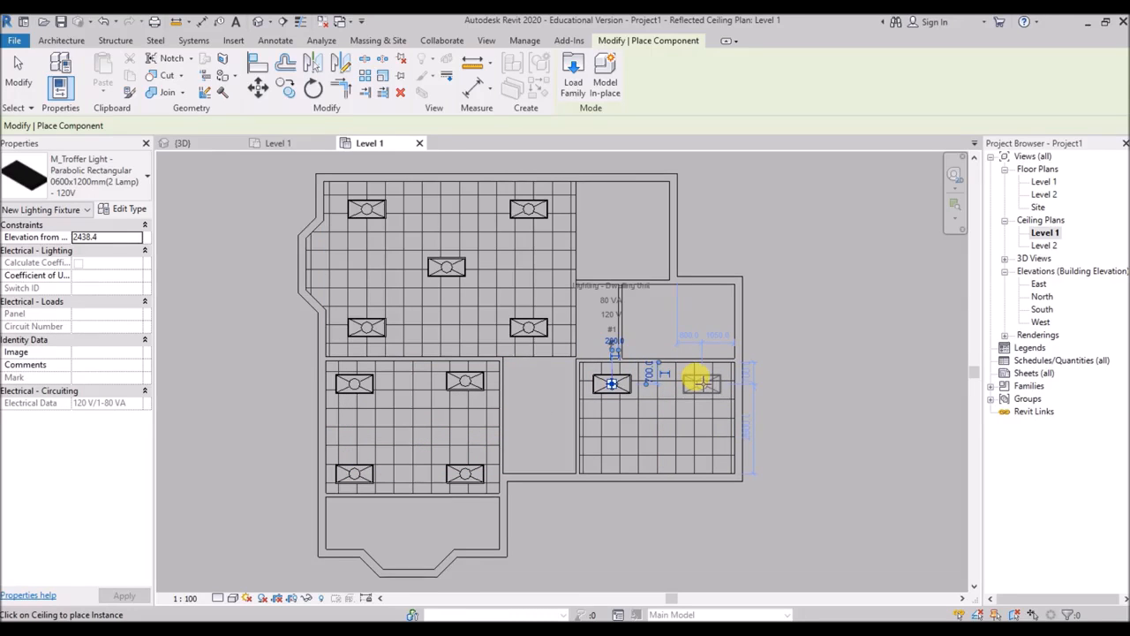
pyautogui.click(699, 380)
pyautogui.click(699, 452)
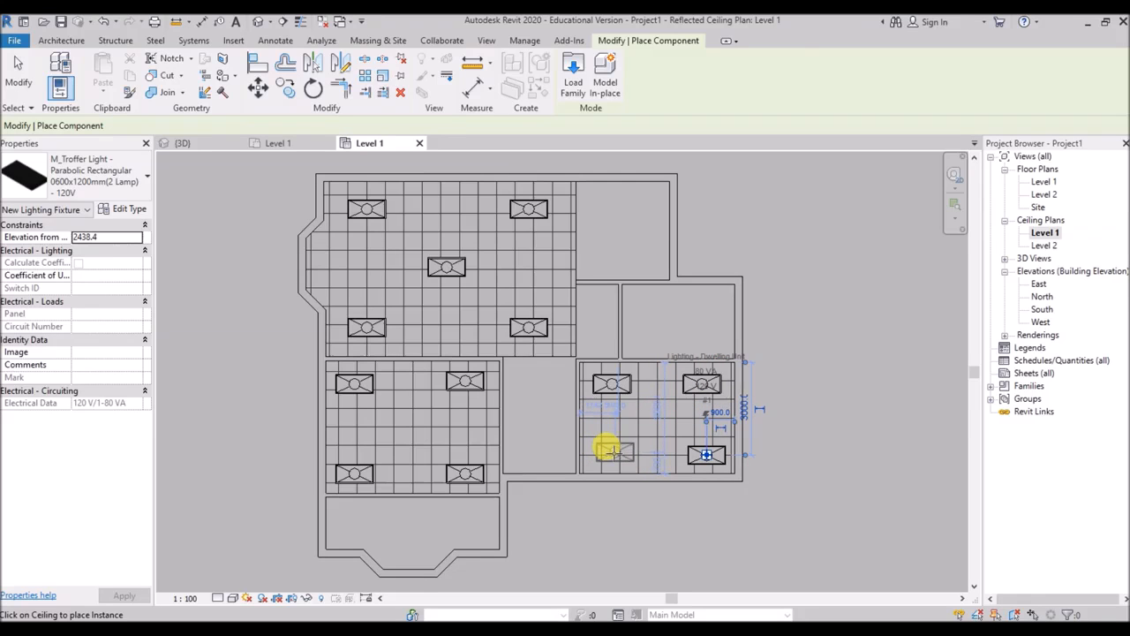
pyautogui.click(607, 451)
# Choose M_Ceiling Light - Flat Round 60W - 120V and place four on the living room ceiling, midway between the corner troffers
pyautogui.click(146, 176)
pyautogui.scroll(-5, 114, 300)
pyautogui.scroll(15, 117, 304)
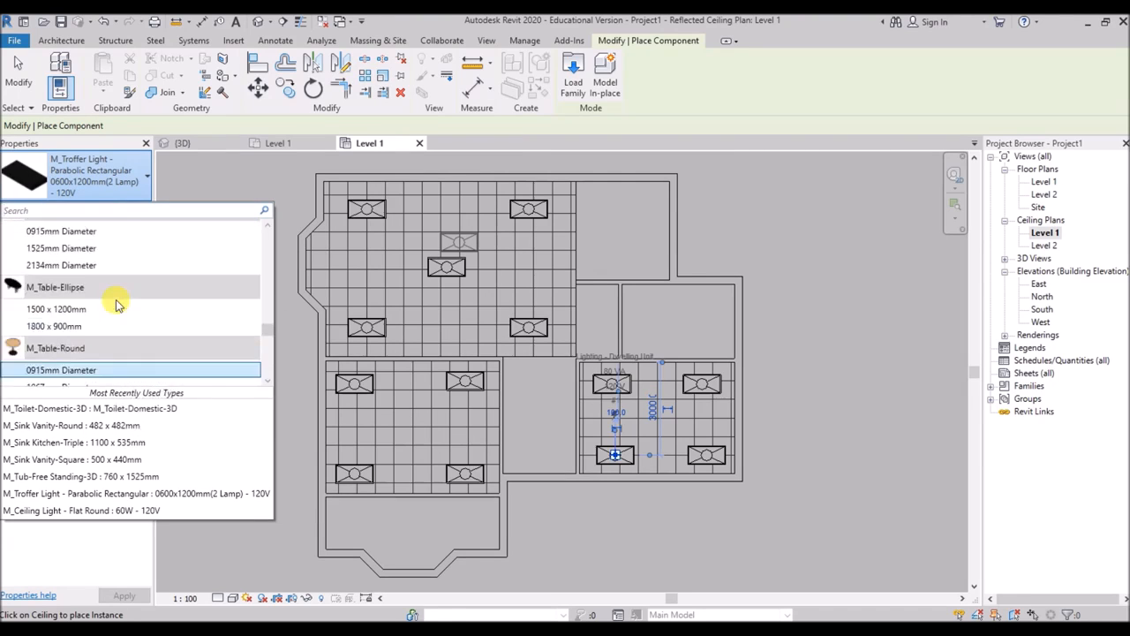
pyautogui.scroll(8, 117, 304)
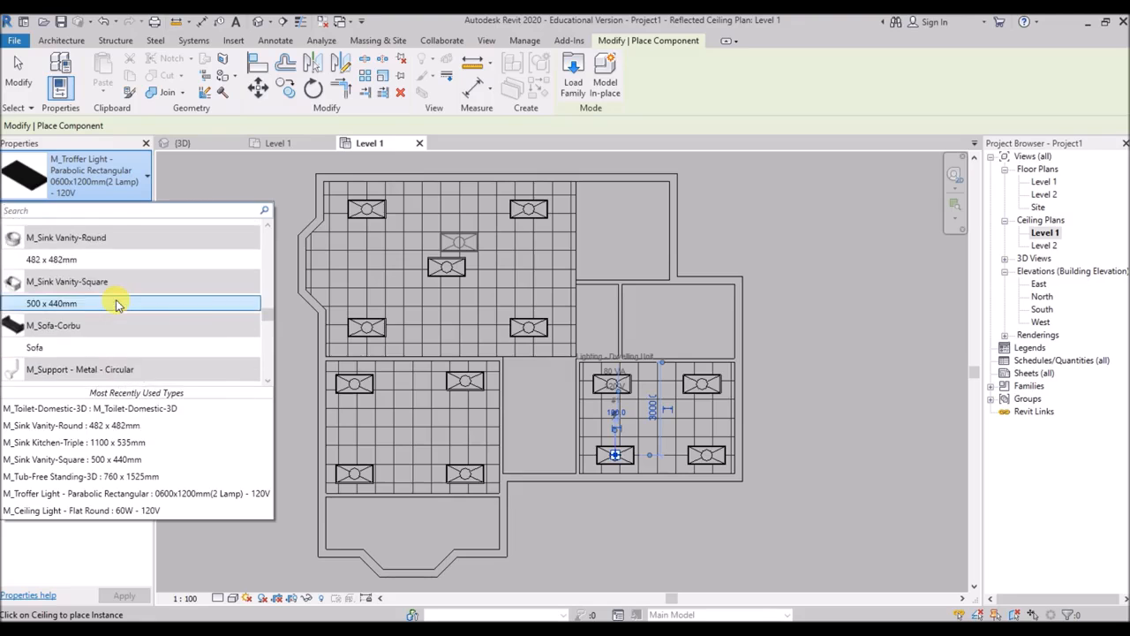
pyautogui.scroll(8, 118, 303)
pyautogui.scroll(10, 117, 303)
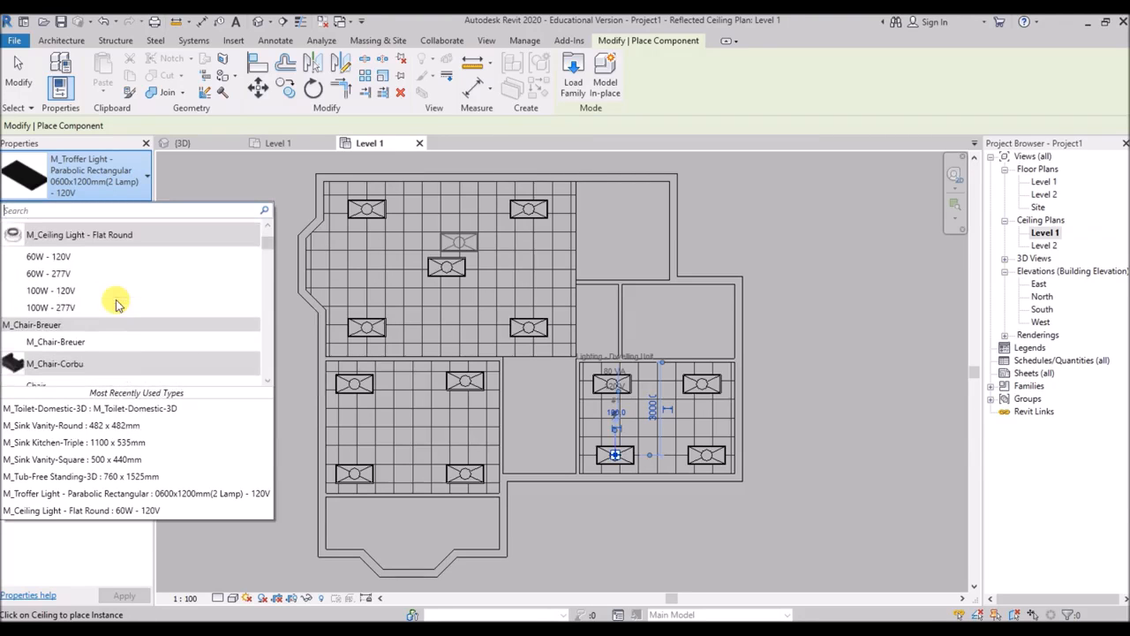
pyautogui.click(56, 257)
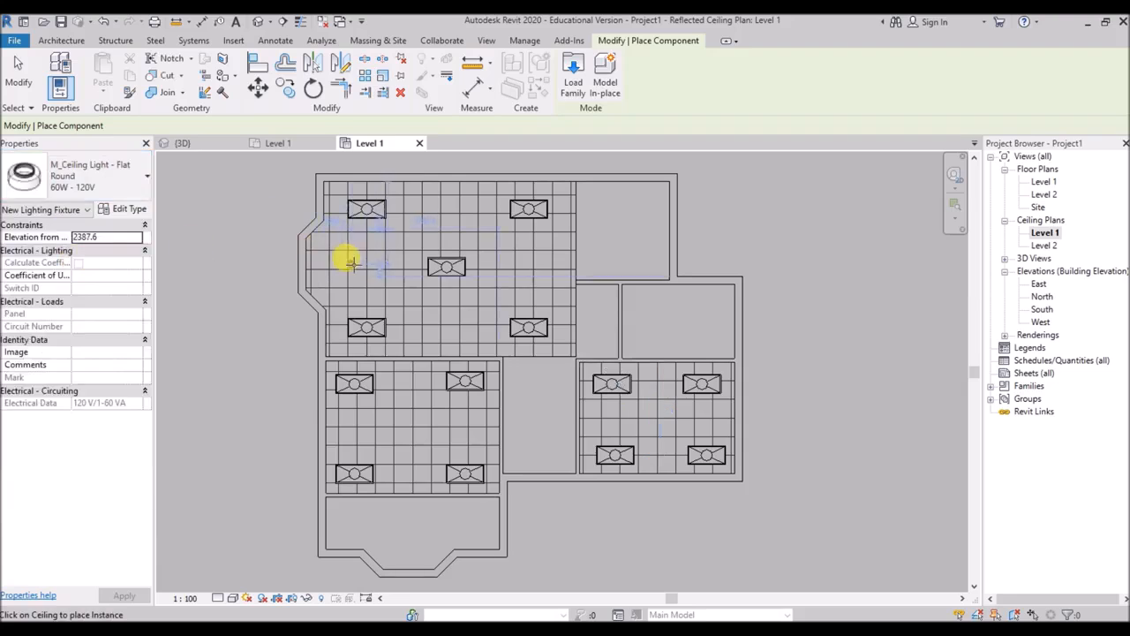
pyautogui.click(375, 251)
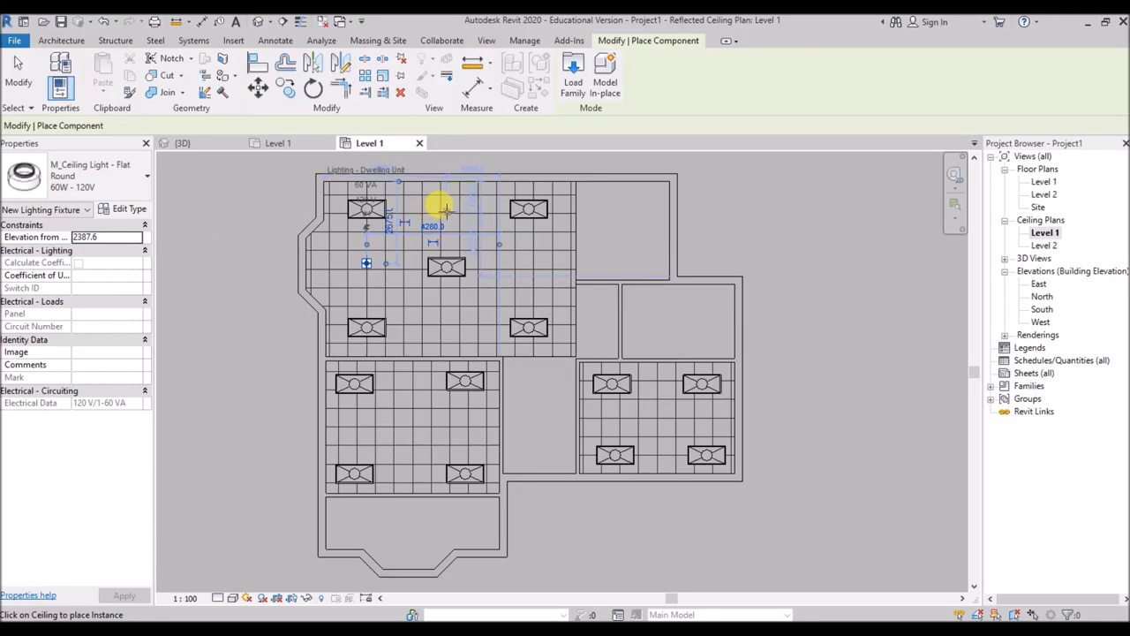
pyautogui.click(446, 209)
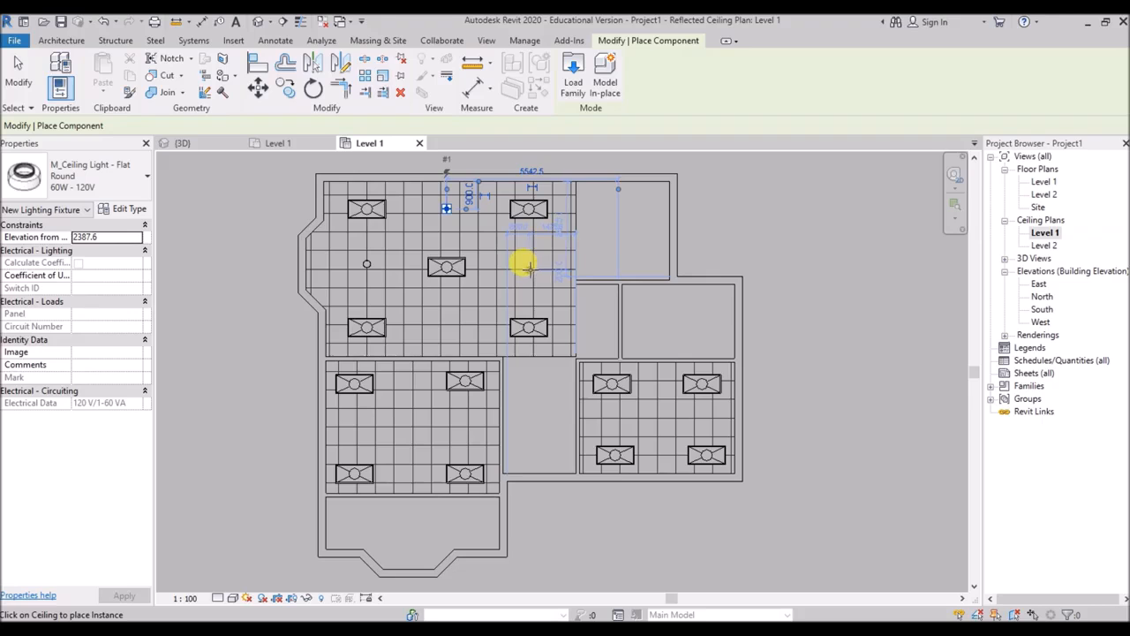
pyautogui.click(525, 265)
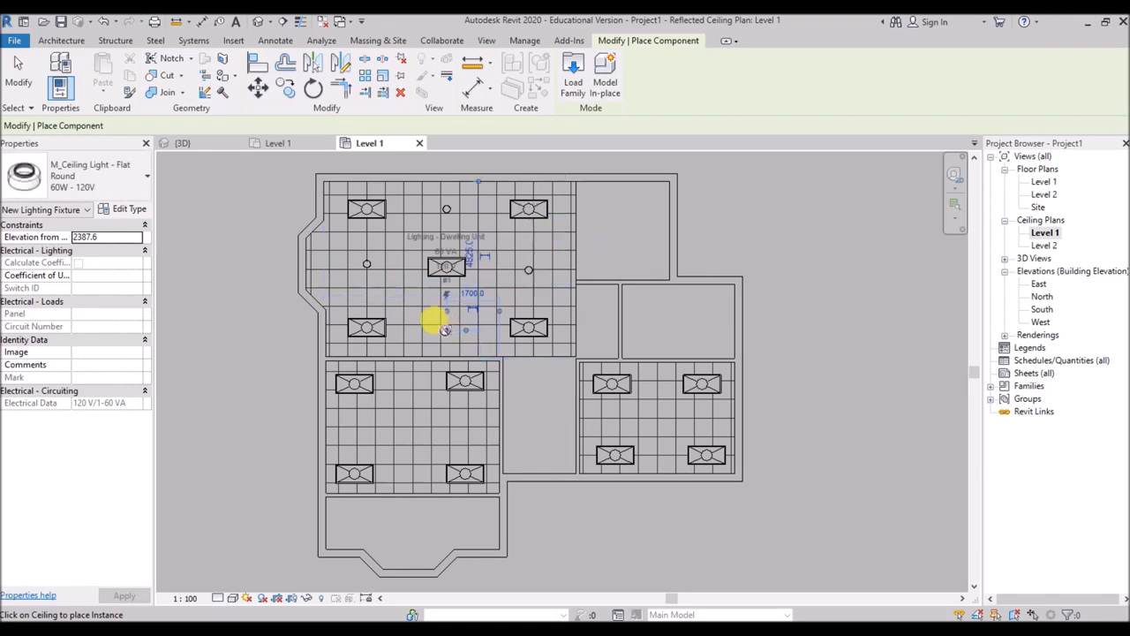
pyautogui.click(445, 329)
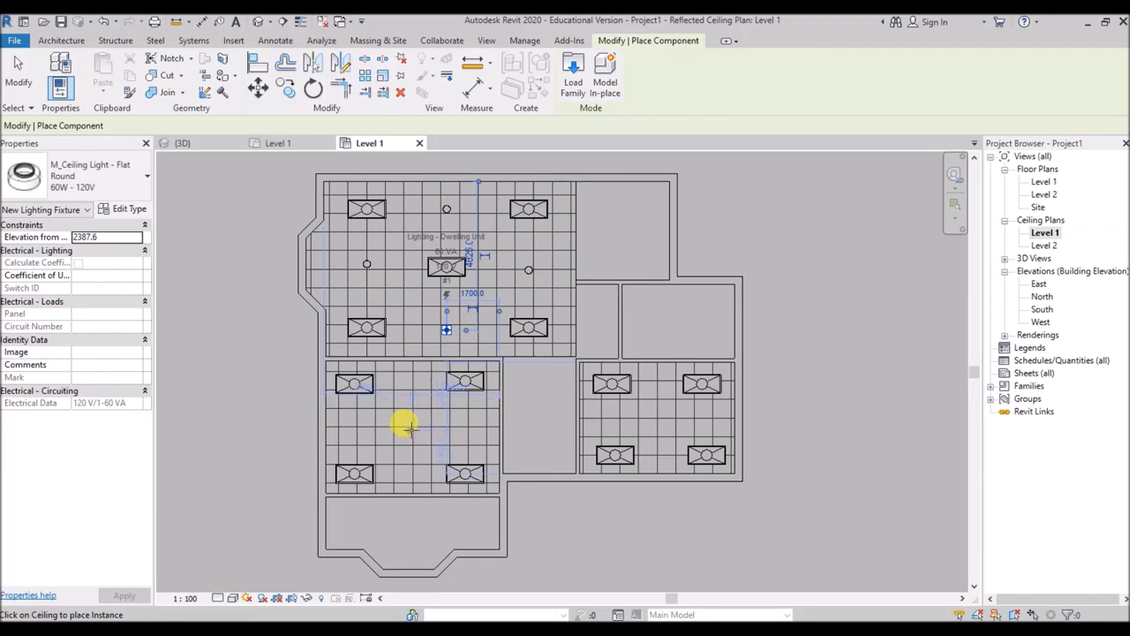
# Place five round 60W - 120V ceiling lights in the room below the living room, one central and four between the troffers
pyautogui.click(410, 429)
pyautogui.click(409, 385)
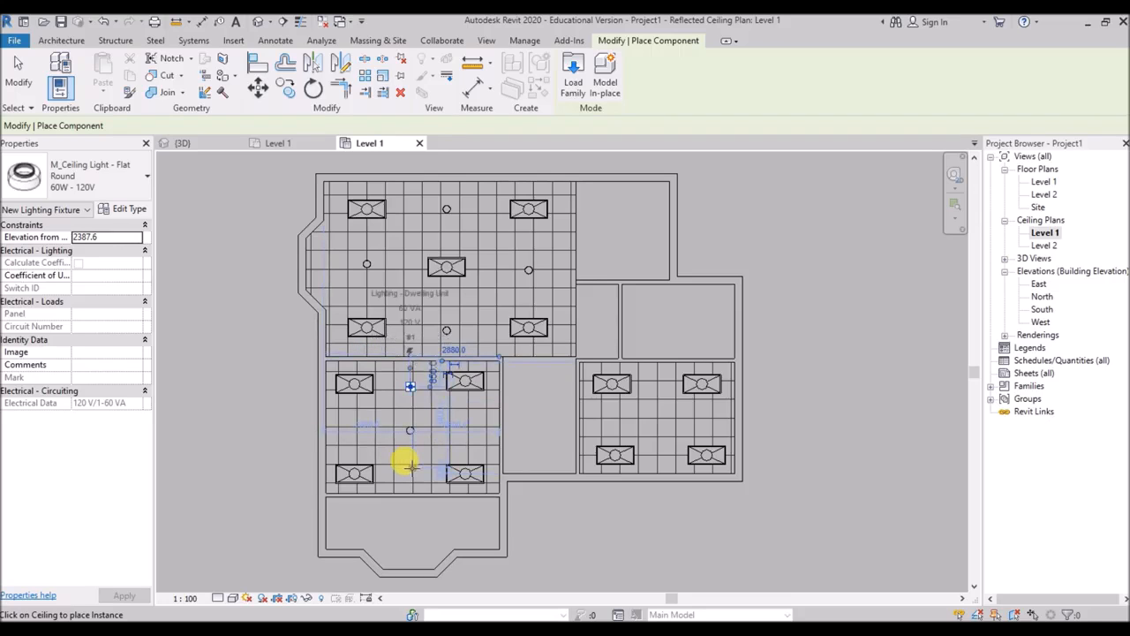
pyautogui.click(411, 472)
pyautogui.click(355, 430)
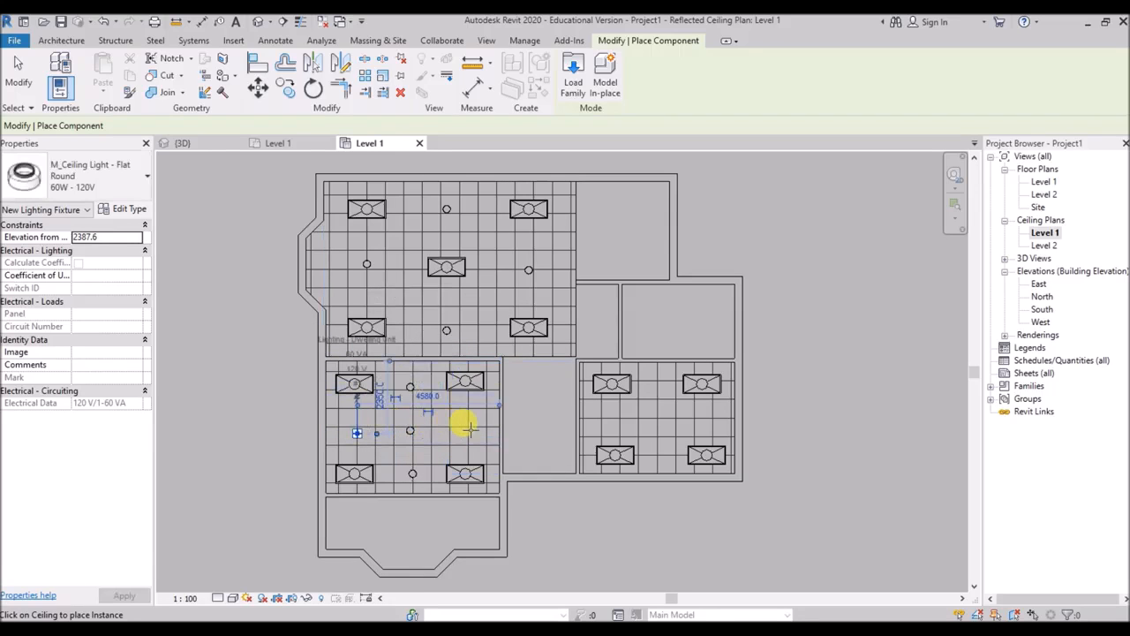
pyautogui.click(469, 428)
# Place five round 60W - 120V ceiling lights in the lower-right room, four between the troffers and one central, and end component placement
pyautogui.click(610, 417)
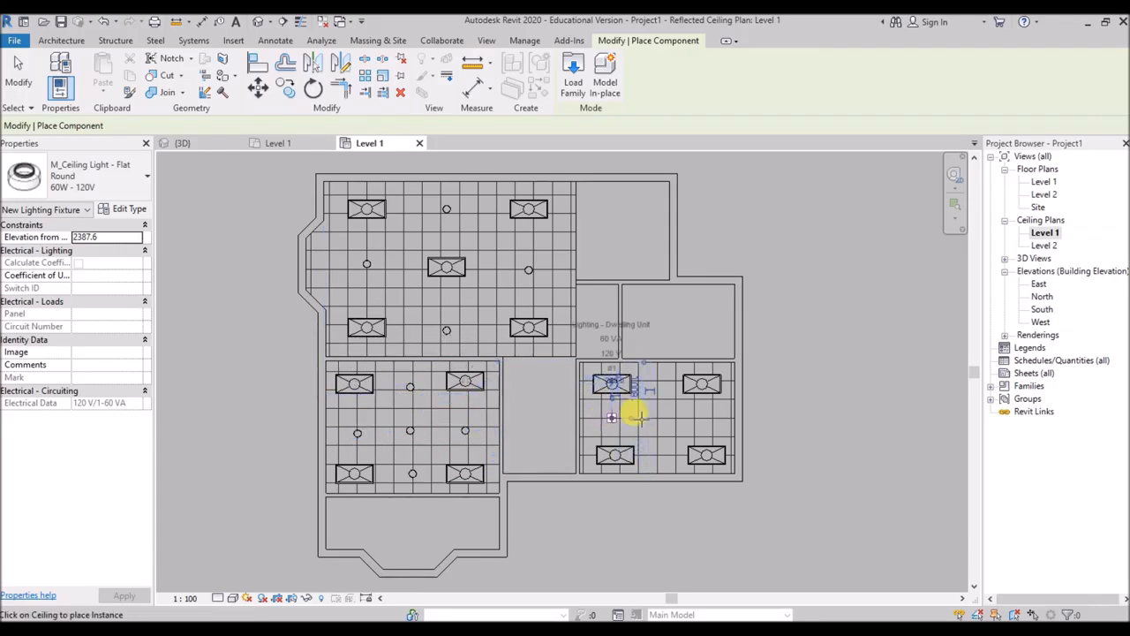
pyautogui.click(702, 417)
pyautogui.click(657, 384)
pyautogui.click(662, 456)
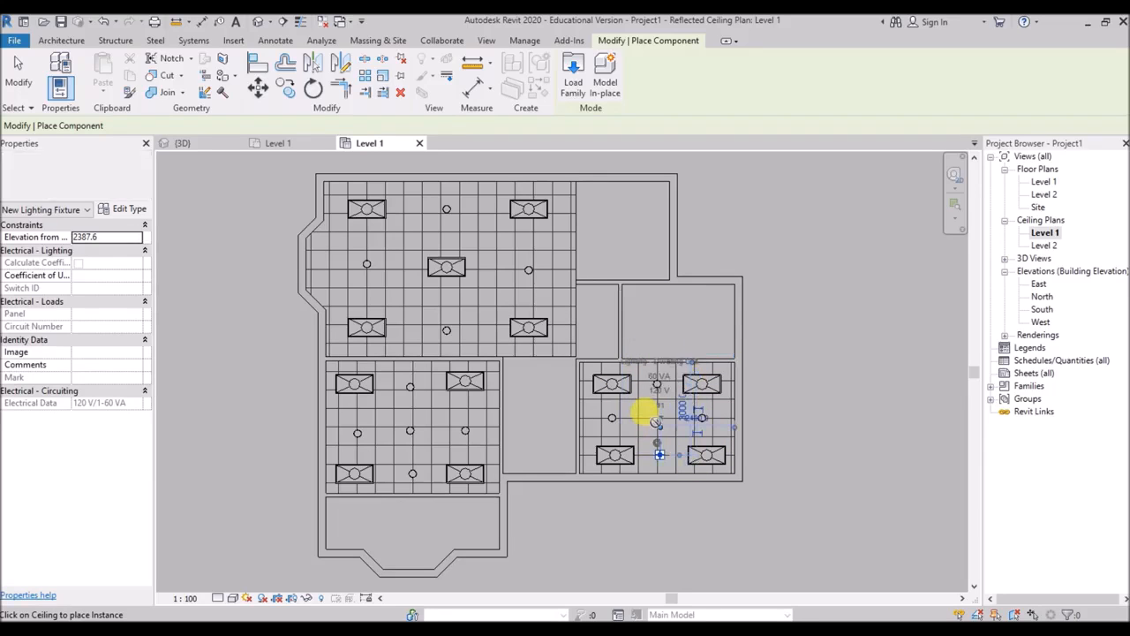
pyautogui.scroll(2, 658, 416)
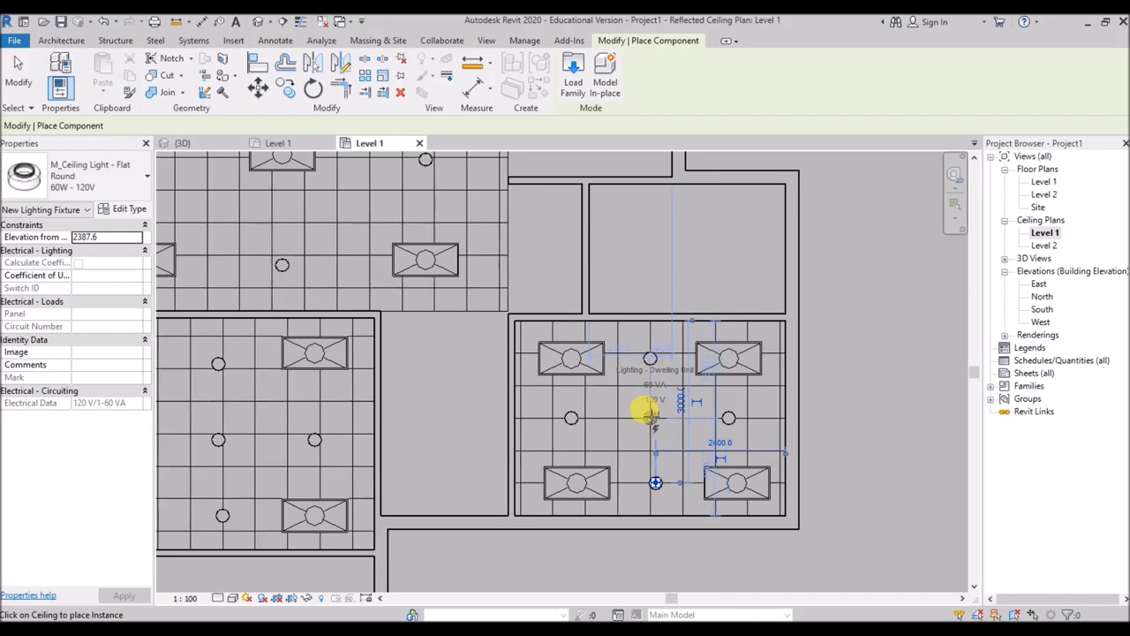
pyautogui.scroll(-2, 517, 232)
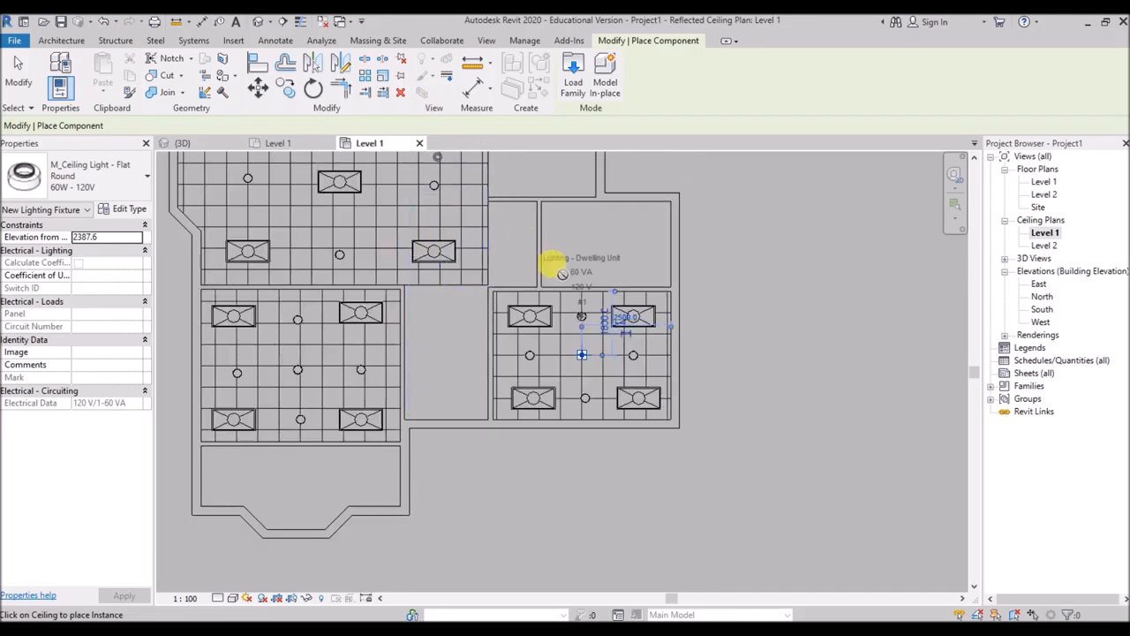
pyautogui.scroll(-2, 554, 265)
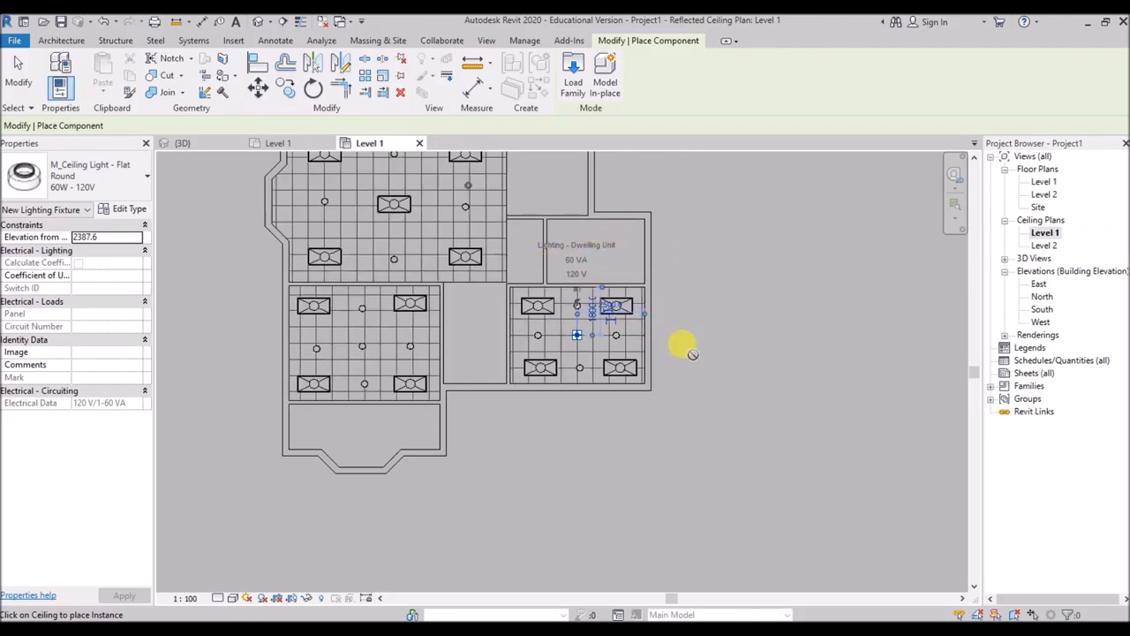
pyautogui.scroll(-2, 692, 353)
pyautogui.press('Escape')
pyautogui.press('Escape')
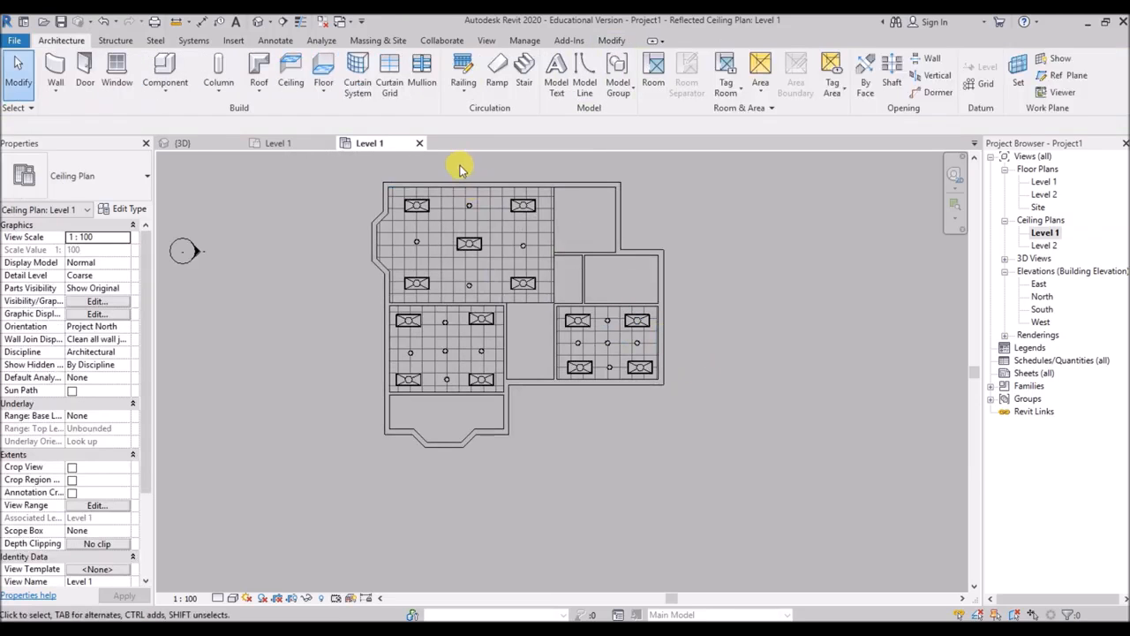
# In the 3D view, enable the section box and pull its side face inward to cut through the house's right-hand rooms
pyautogui.scroll(2, 459, 168)
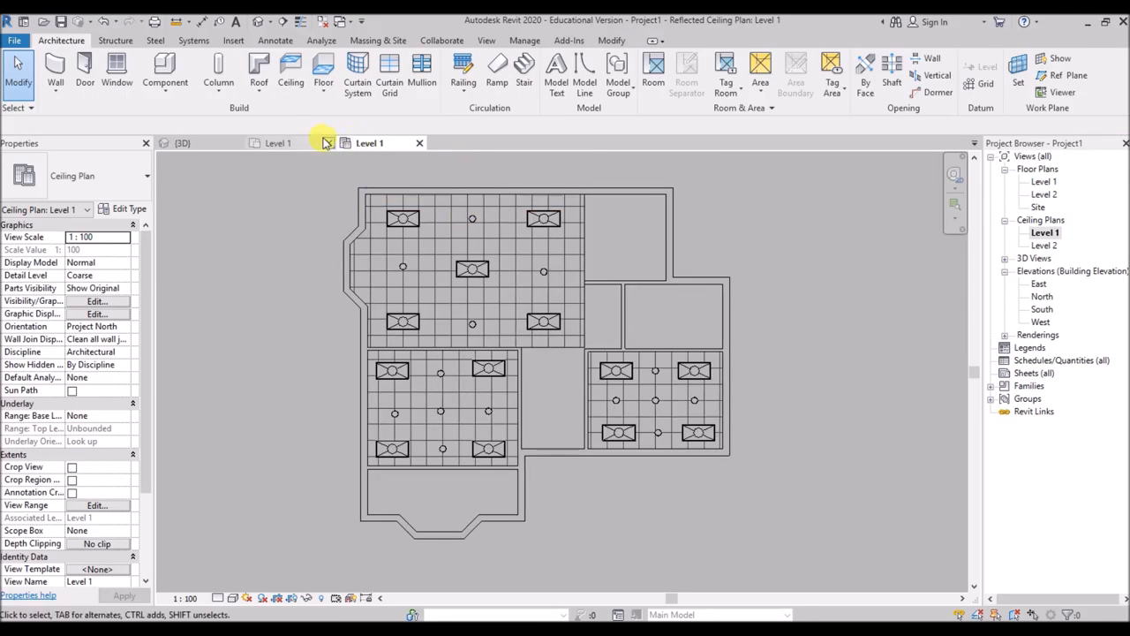
pyautogui.click(182, 143)
pyautogui.scroll(4, 486, 314)
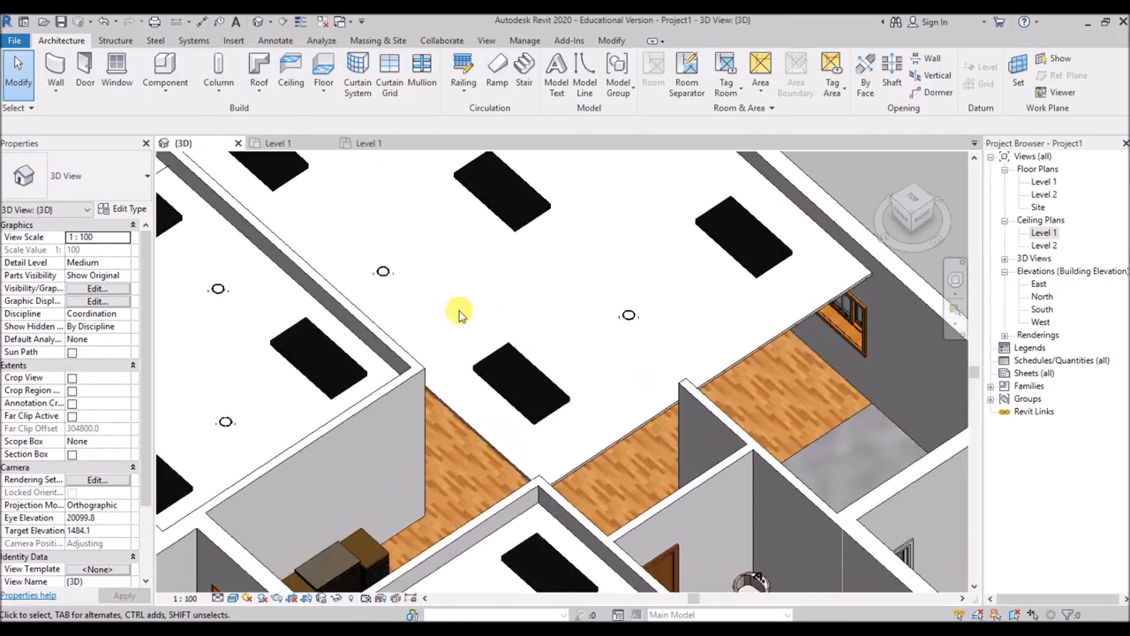
pyautogui.scroll(-5, 455, 300)
pyautogui.scroll(-1, 731, 325)
pyautogui.keyDown('shift'); pyautogui.moveTo(731, 325); pyautogui.dragTo(753, 279, button='middle'); pyautogui.keyUp('shift')
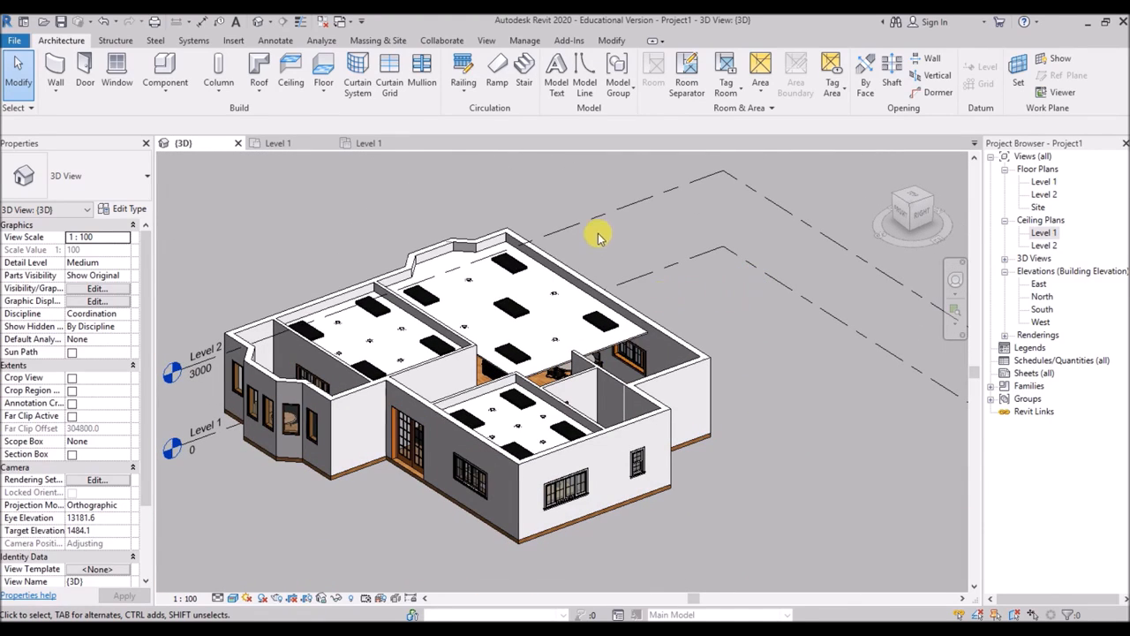
pyautogui.click(74, 455)
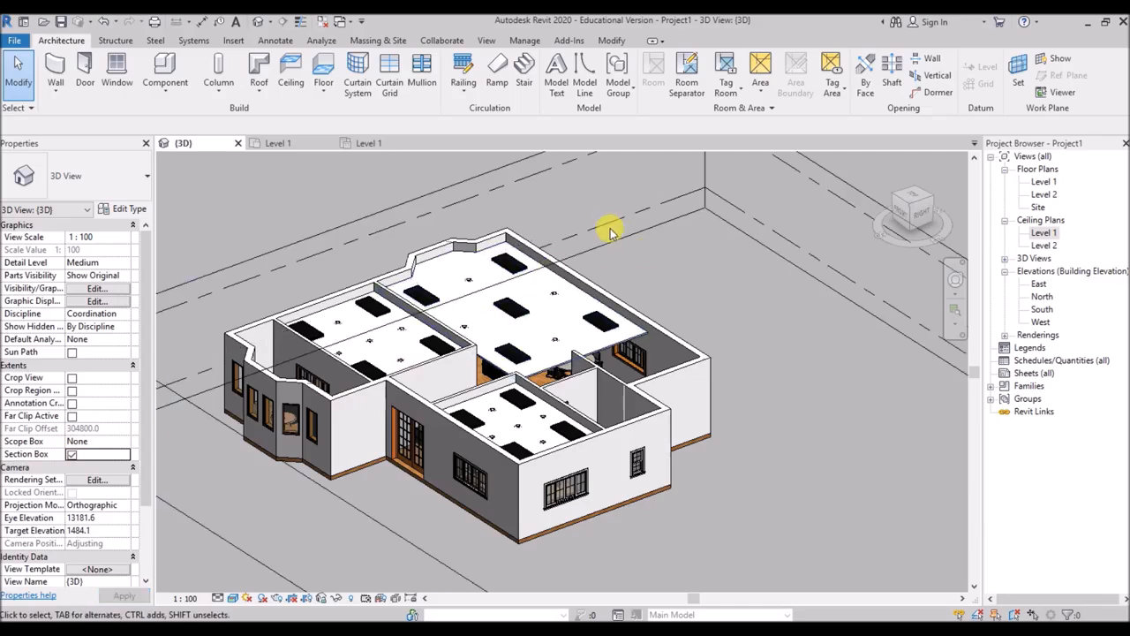
pyautogui.scroll(-4, 606, 229)
pyautogui.click(768, 388)
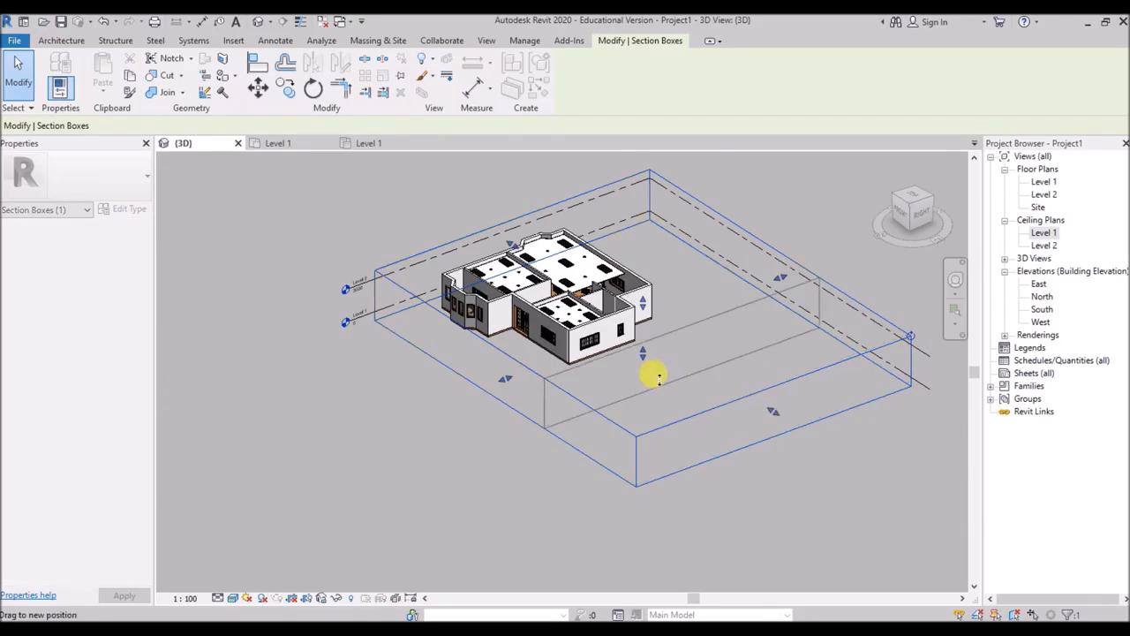
pyautogui.moveTo(560, 378); pyautogui.dragTo(560, 379)
# Examine the sectioned rooms from below and above to check the ceilings and light fixtures
pyautogui.scroll(4, 575, 340)
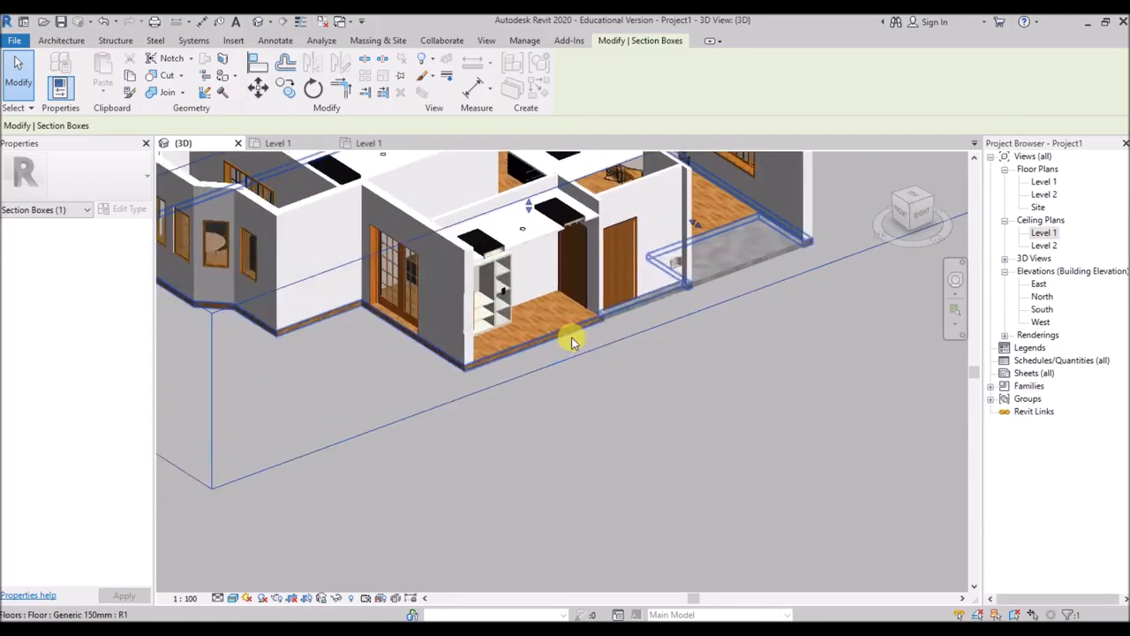
pyautogui.scroll(-2, 609, 385)
pyautogui.keyDown('shift'); pyautogui.moveTo(641, 383); pyautogui.dragTo(504, 227, button='middle'); pyautogui.keyUp('shift')
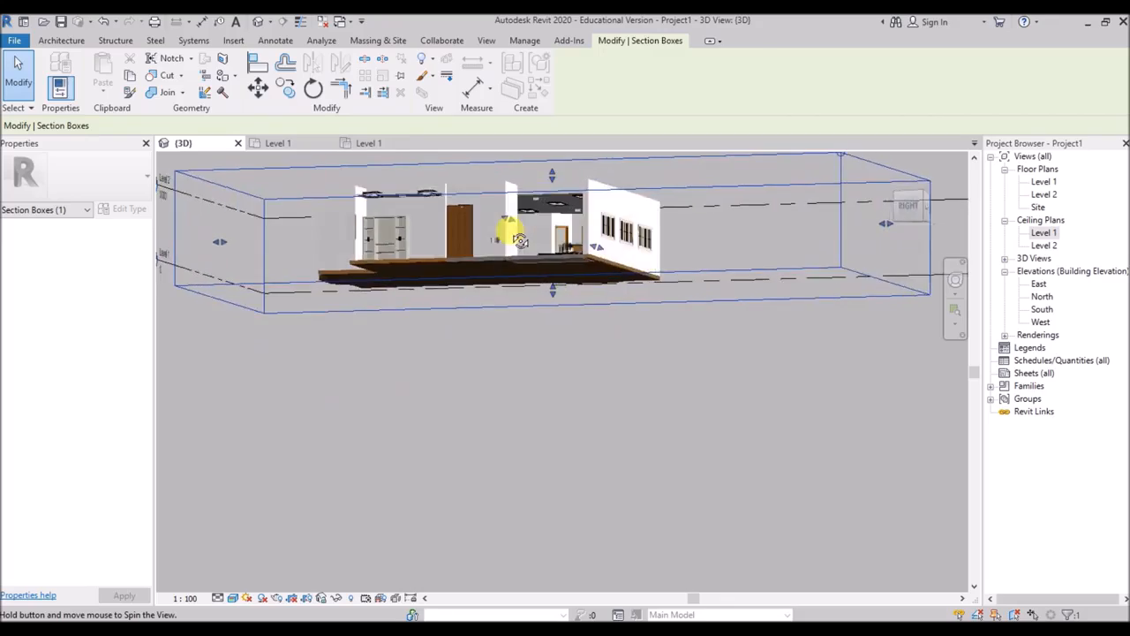
pyautogui.scroll(5, 539, 217)
pyautogui.keyDown('shift'); pyautogui.moveTo(636, 308); pyautogui.dragTo(715, 362, button='middle'); pyautogui.keyUp('shift')
pyautogui.scroll(-5, 534, 306)
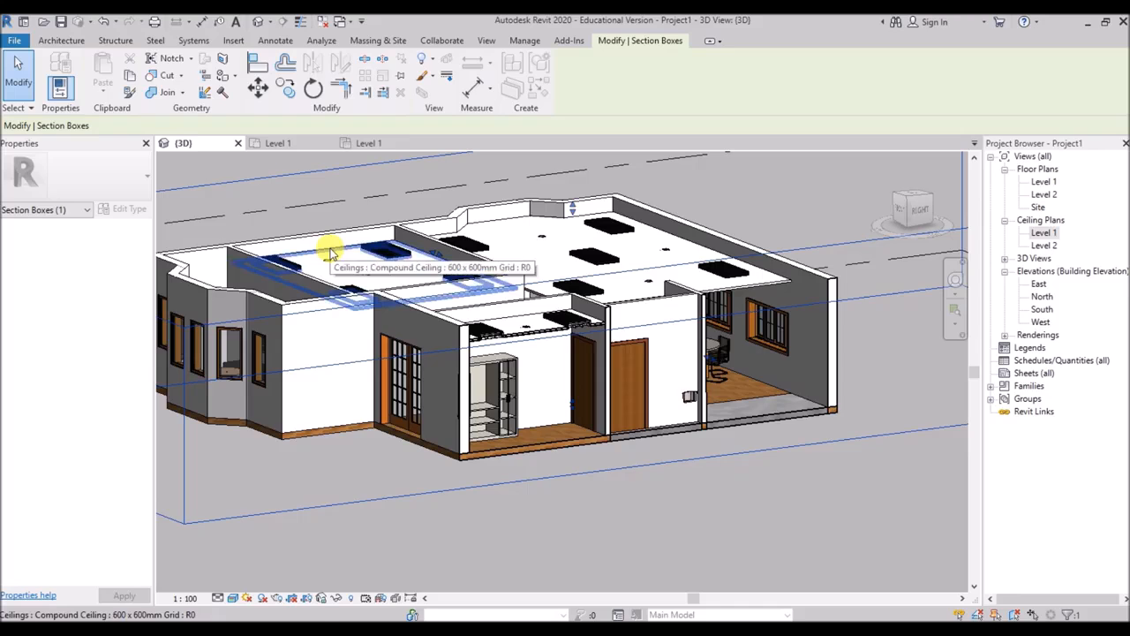
# Turn off the section box in the 3D view and show the whole house from above
pyautogui.press('Escape')
pyautogui.click(71, 456)
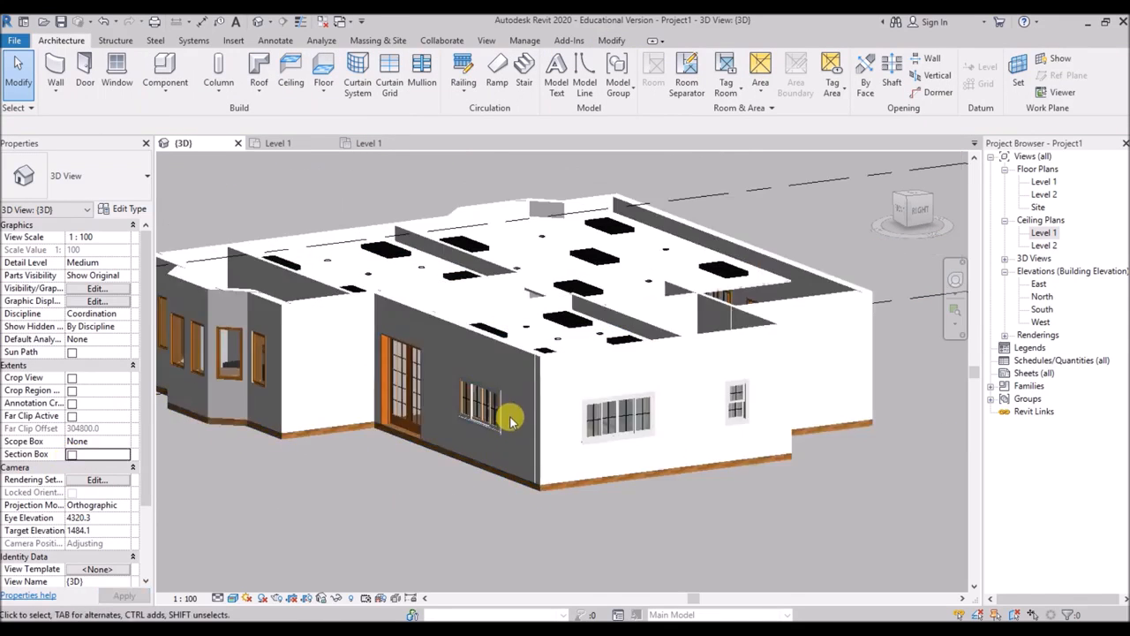
pyautogui.scroll(-3, 477, 442)
pyautogui.keyDown('shift'); pyautogui.moveTo(511, 356); pyautogui.dragTo(392, 229, button='middle'); pyautogui.keyUp('shift')
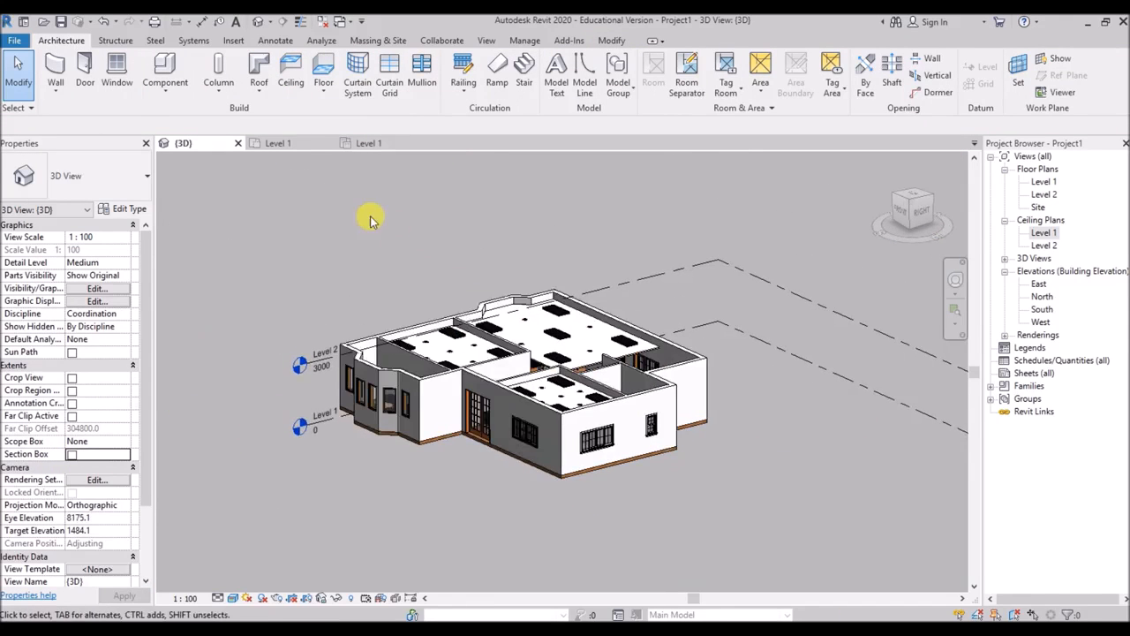
# In the Level 1 floor plan, place a perspective camera beside the bathroom door, aimed diagonally across the living room, with a 1750 offset
pyautogui.click(293, 143)
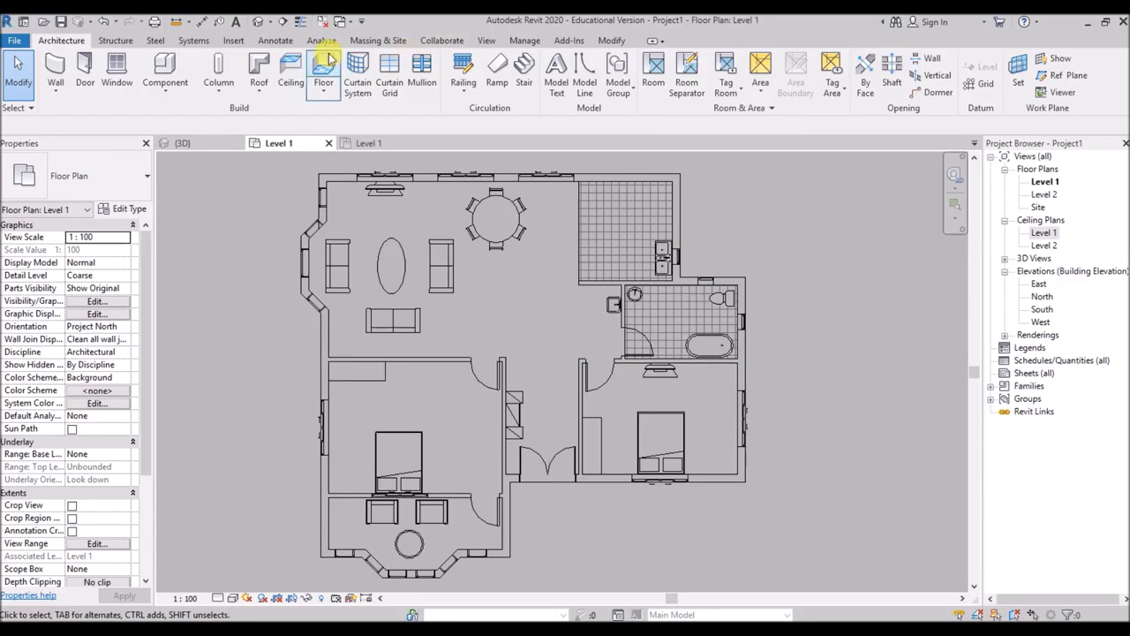
pyautogui.click(280, 22)
pyautogui.click(292, 44)
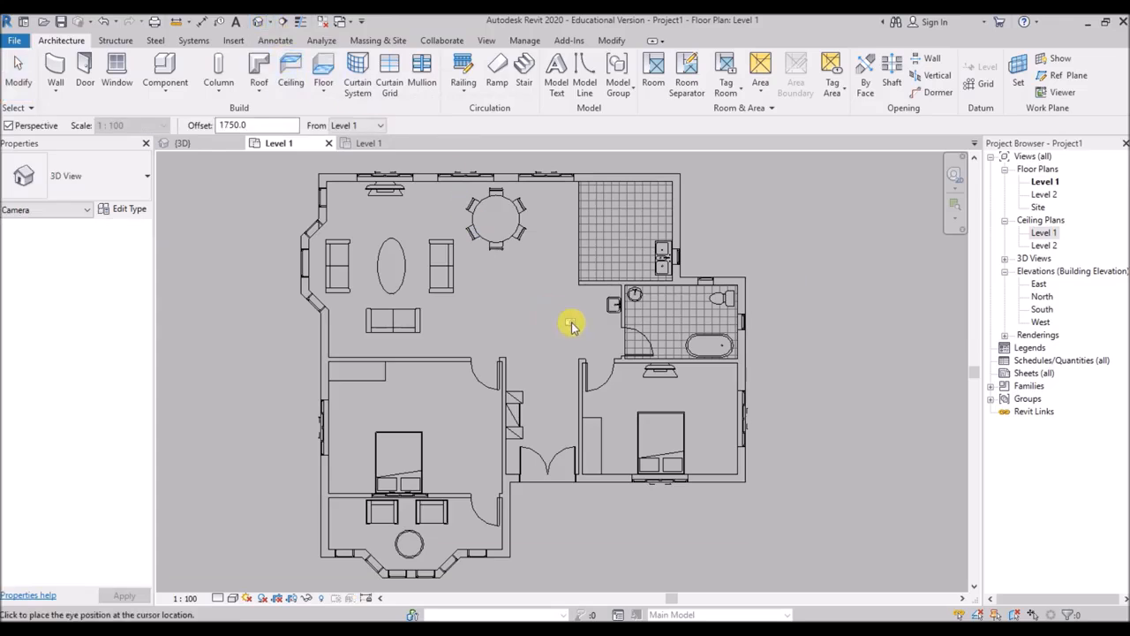
pyautogui.click(614, 337)
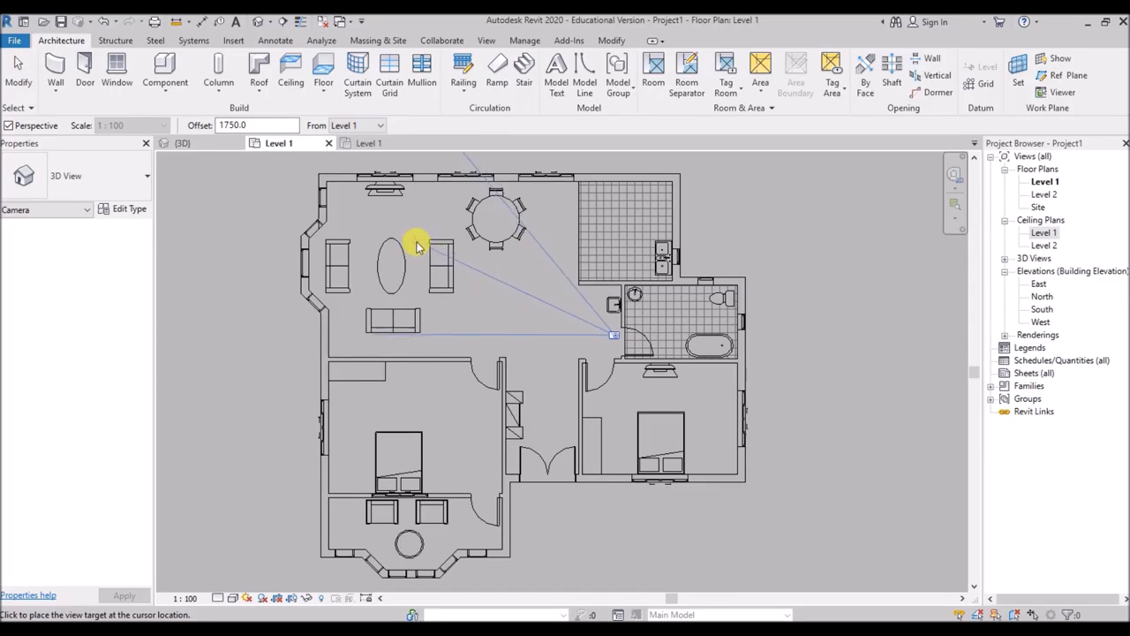
pyautogui.click(419, 246)
# Set the camera view's visual style to Realistic and turn the view slightly to frame the living and dining furniture
pyautogui.click(232, 598)
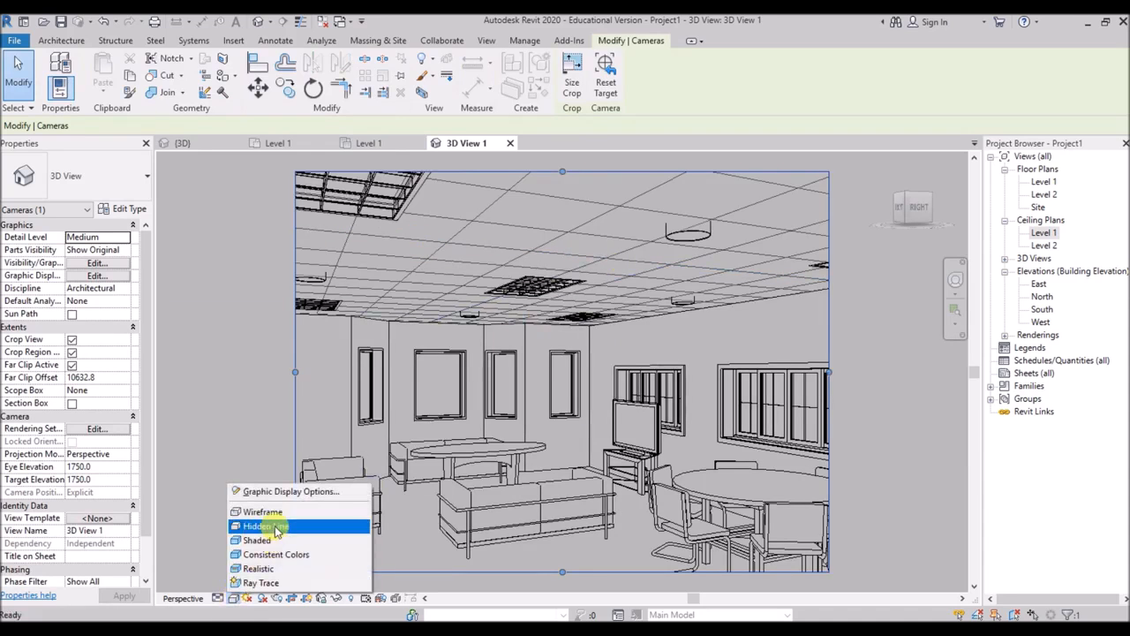
pyautogui.click(259, 568)
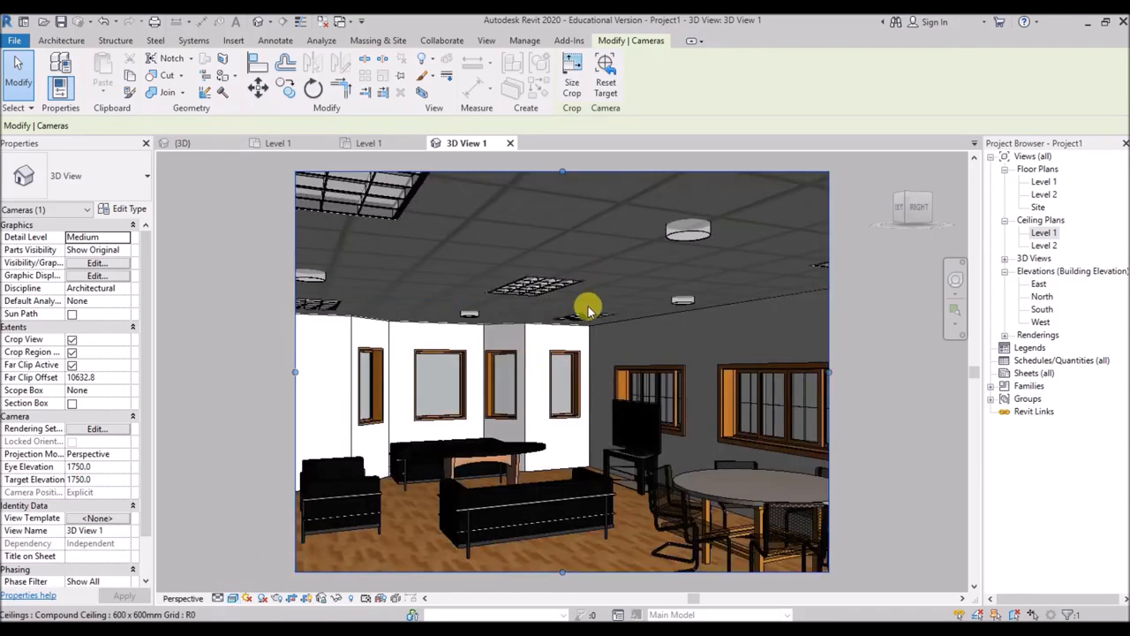
pyautogui.moveTo(530, 254)
pyautogui.keyDown('shift'); pyautogui.mouseDown(button='middle')
pyautogui.moveTo(565, 245)
pyautogui.moveTo(509, 269)
pyautogui.moveTo(543, 289)
pyautogui.moveTo(556, 265)
pyautogui.moveTo(539, 255)
pyautogui.mouseUp(button='middle'); pyautogui.keyUp('shift')
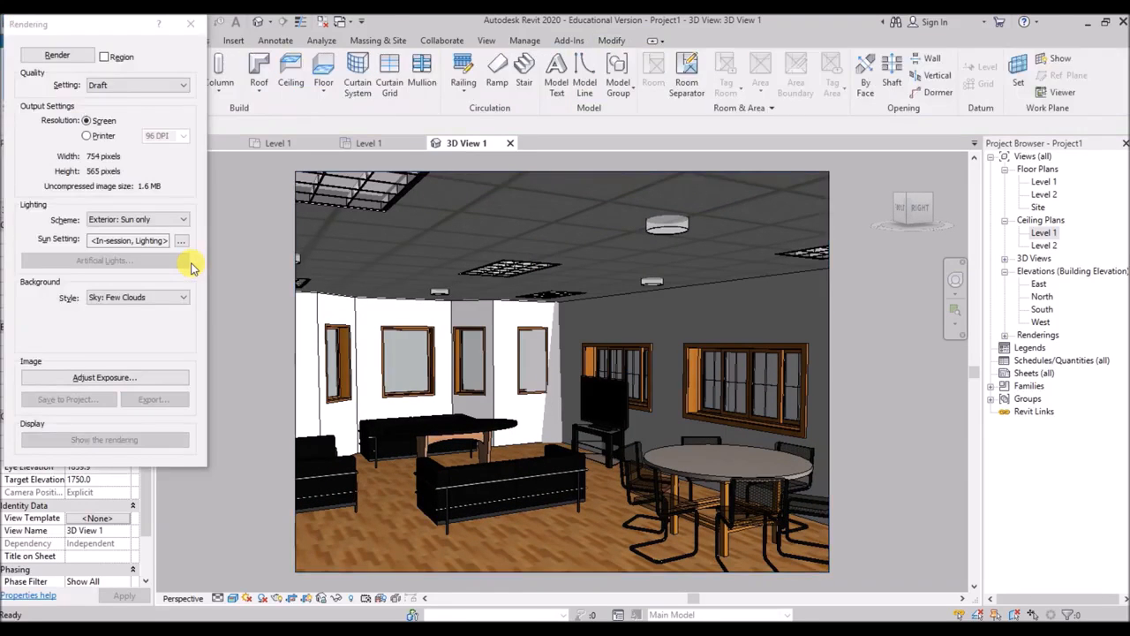
# Render the camera view with the Interior: Artificial only lighting scheme at Best quality
pyautogui.click(165, 220)
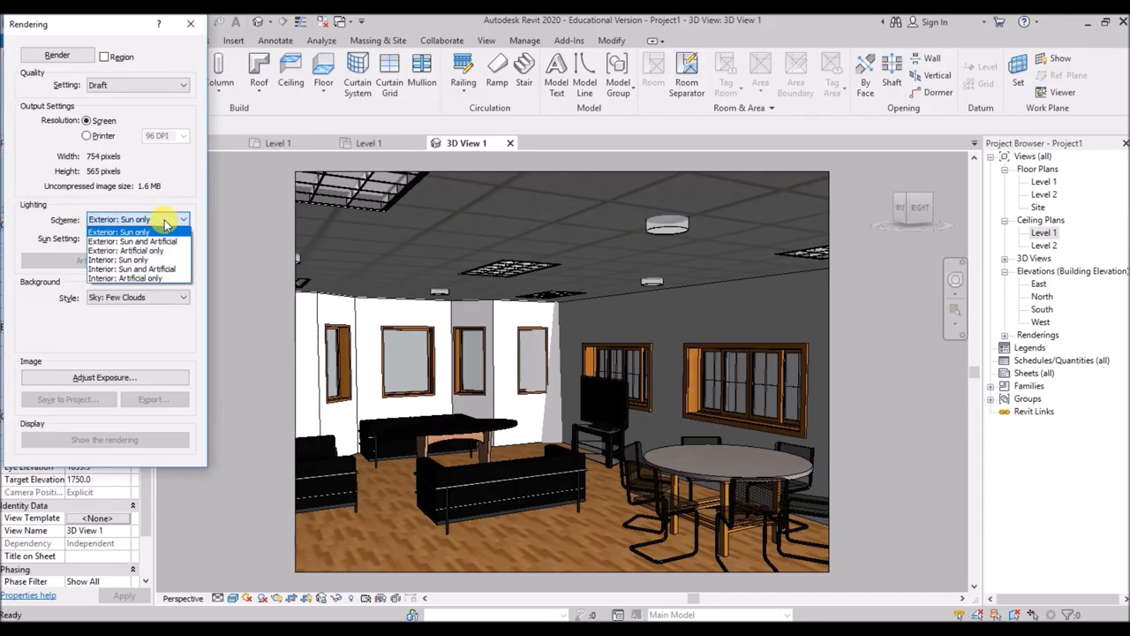
pyautogui.click(169, 278)
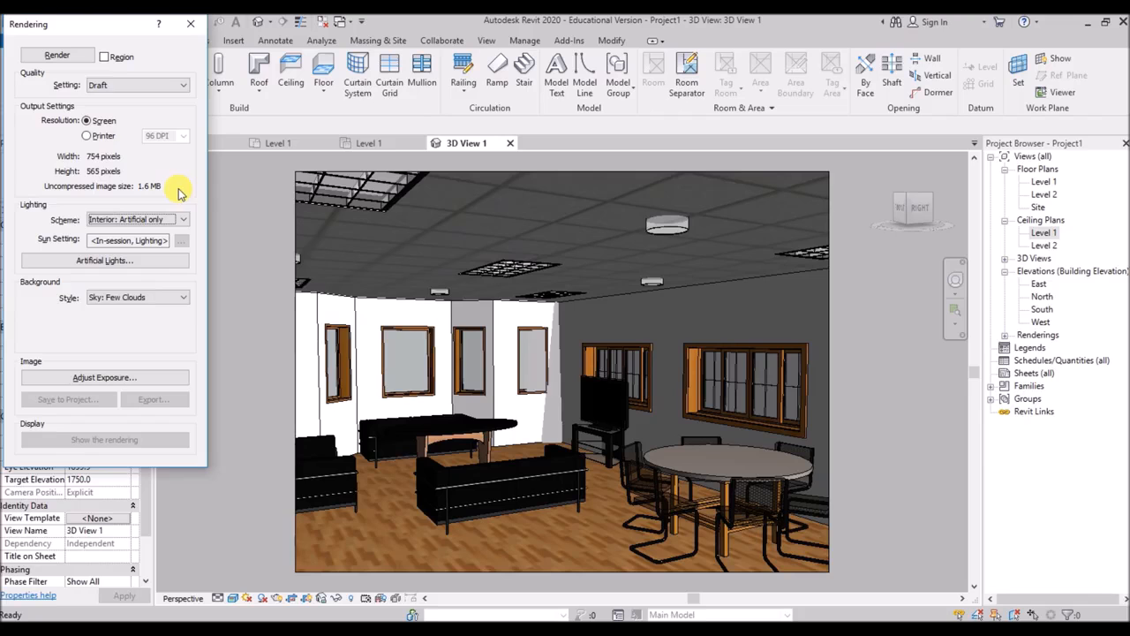
pyautogui.click(173, 90)
pyautogui.click(133, 131)
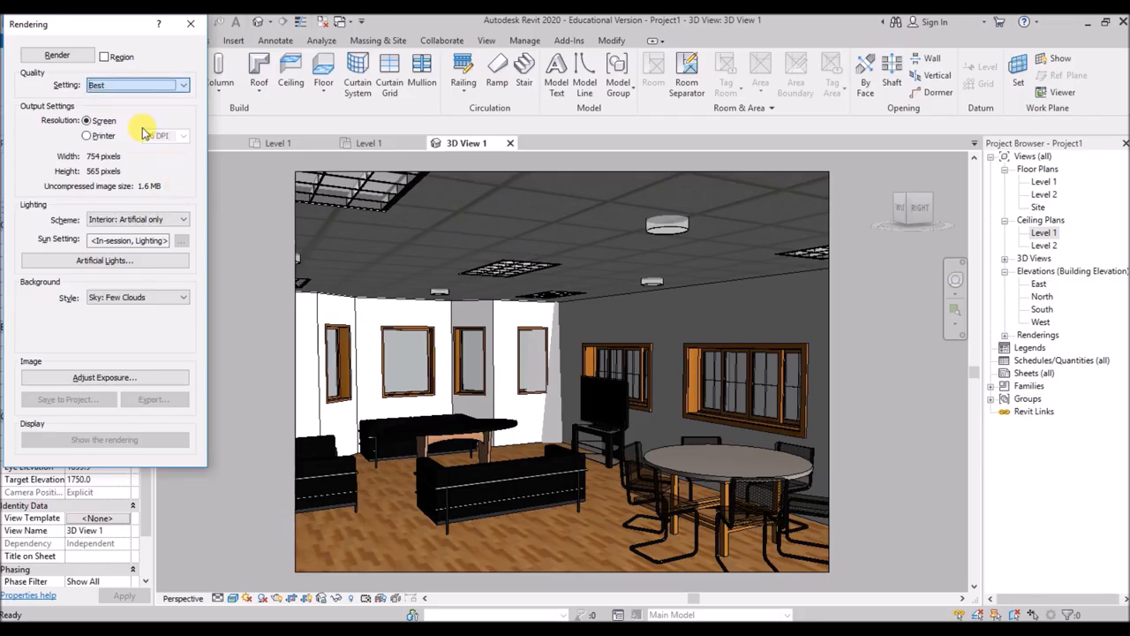
pyautogui.click(56, 56)
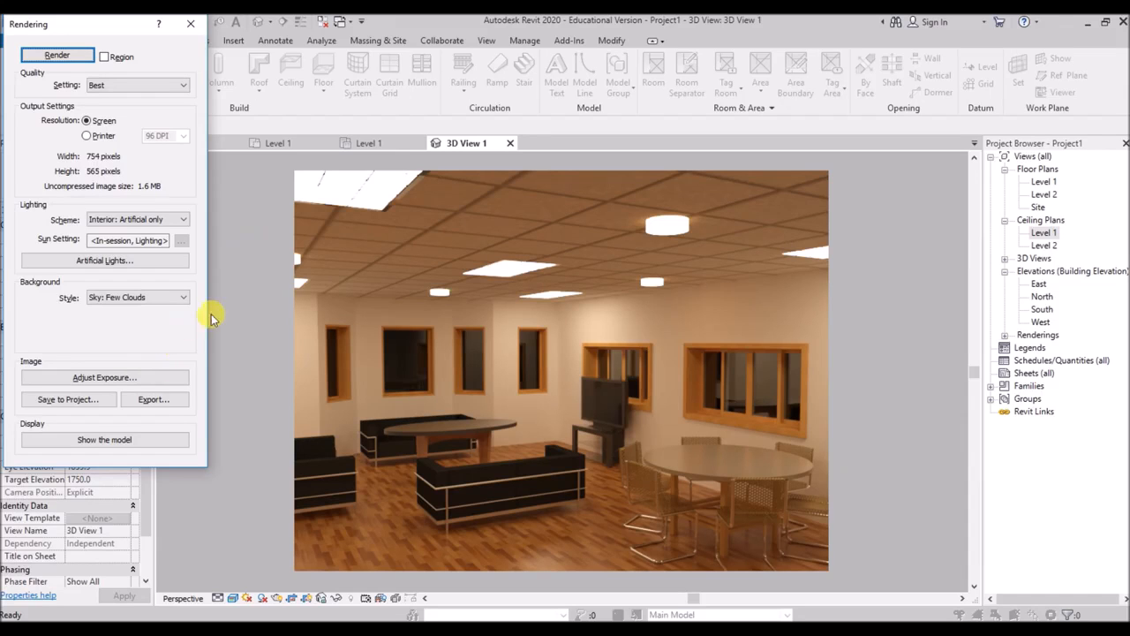
# Save the rendering to the project as 3D View 1_1 and export it to Documents as the JPEG file 3D View 1
pyautogui.click(75, 403)
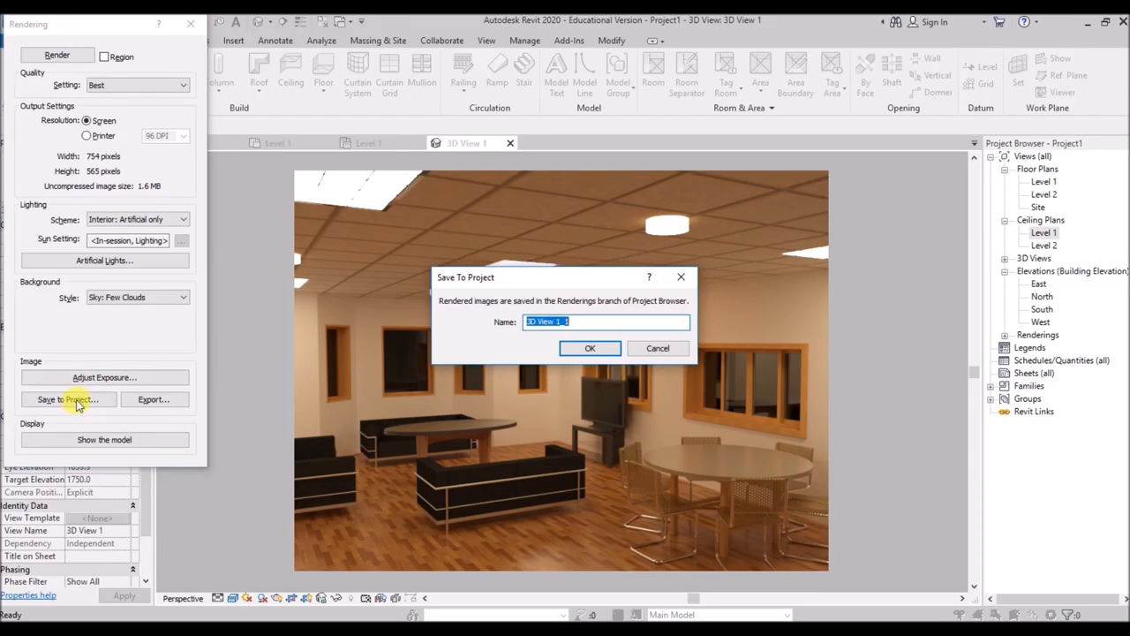
pyautogui.click(570, 353)
pyautogui.click(1006, 336)
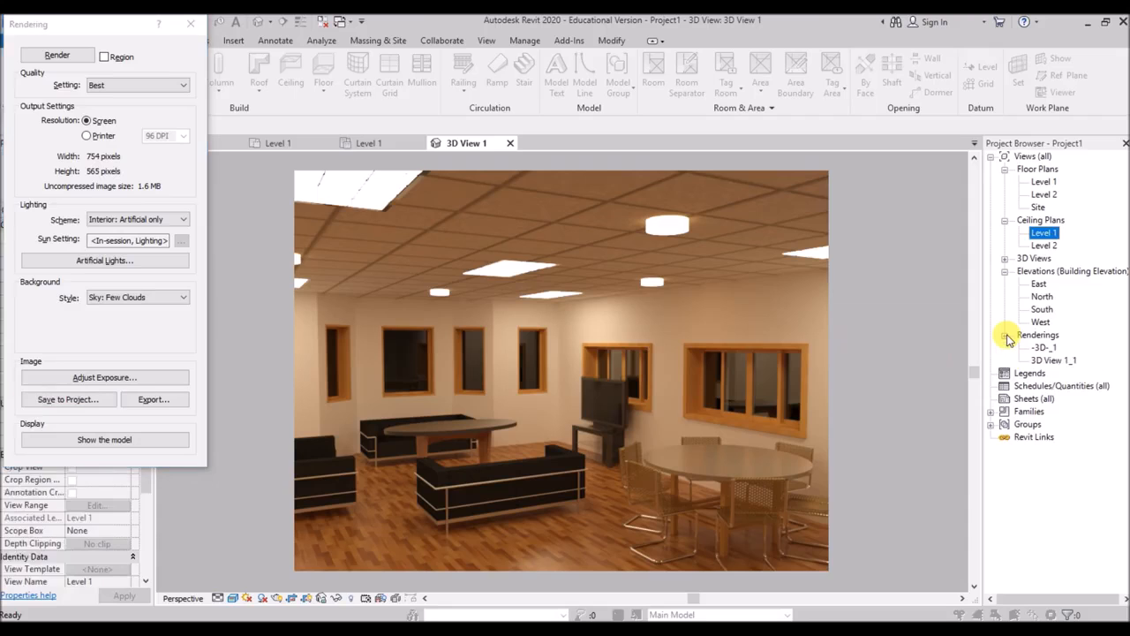
pyautogui.click(154, 402)
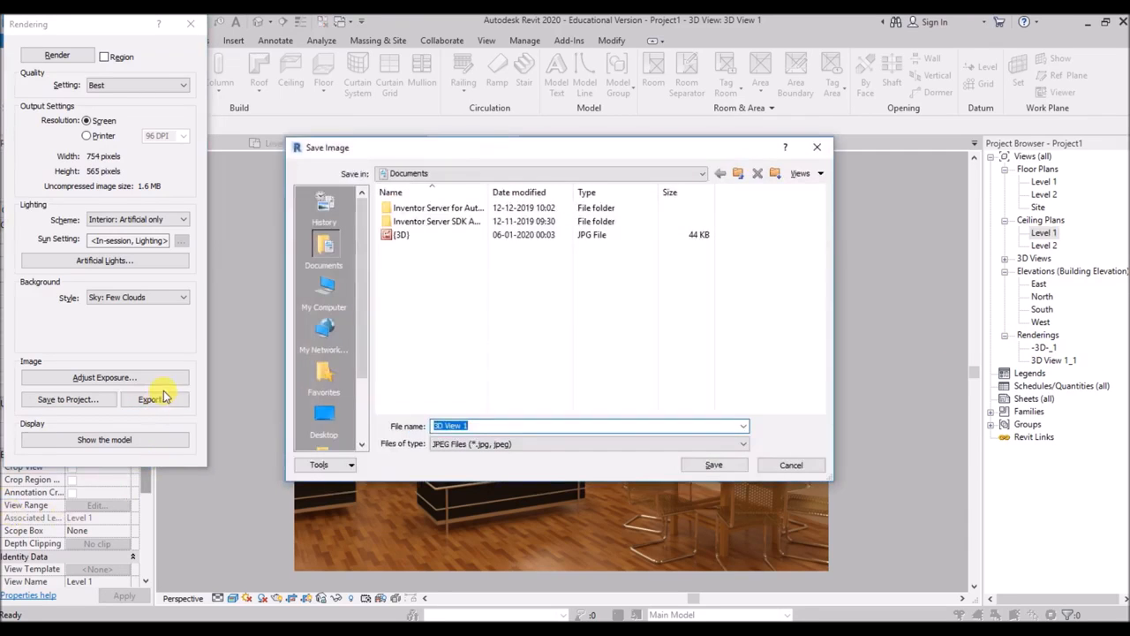
pyautogui.click(713, 465)
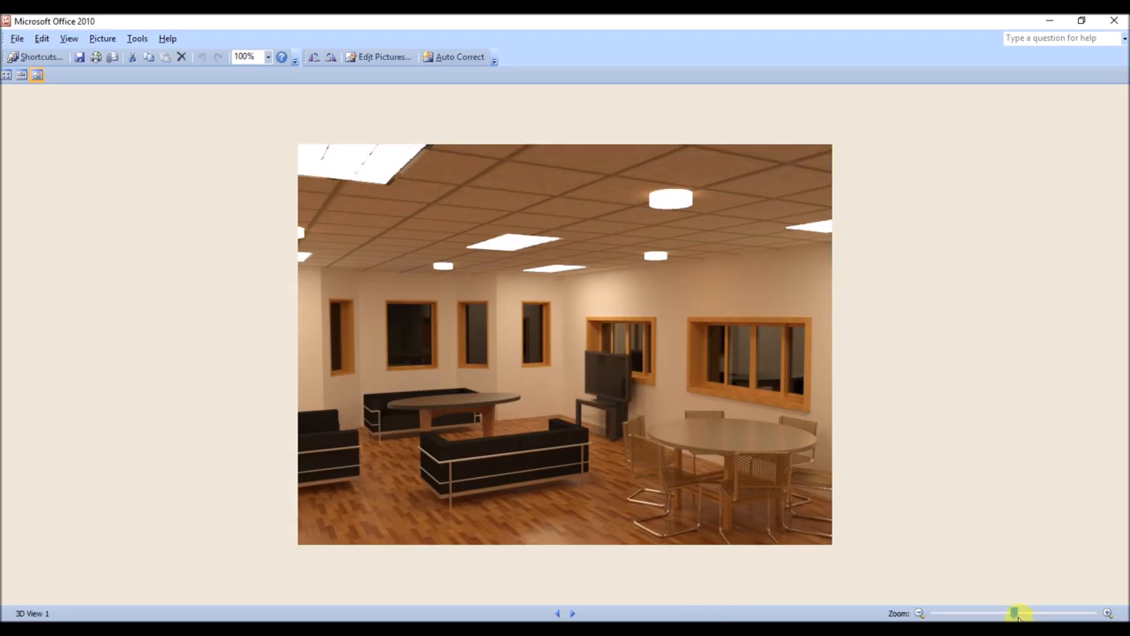
# Examine the exported image enlarged in the Microsoft Office picture viewer, then close the viewer and the rendering settings
pyautogui.moveTo(1016, 615); pyautogui.dragTo(1032, 614)
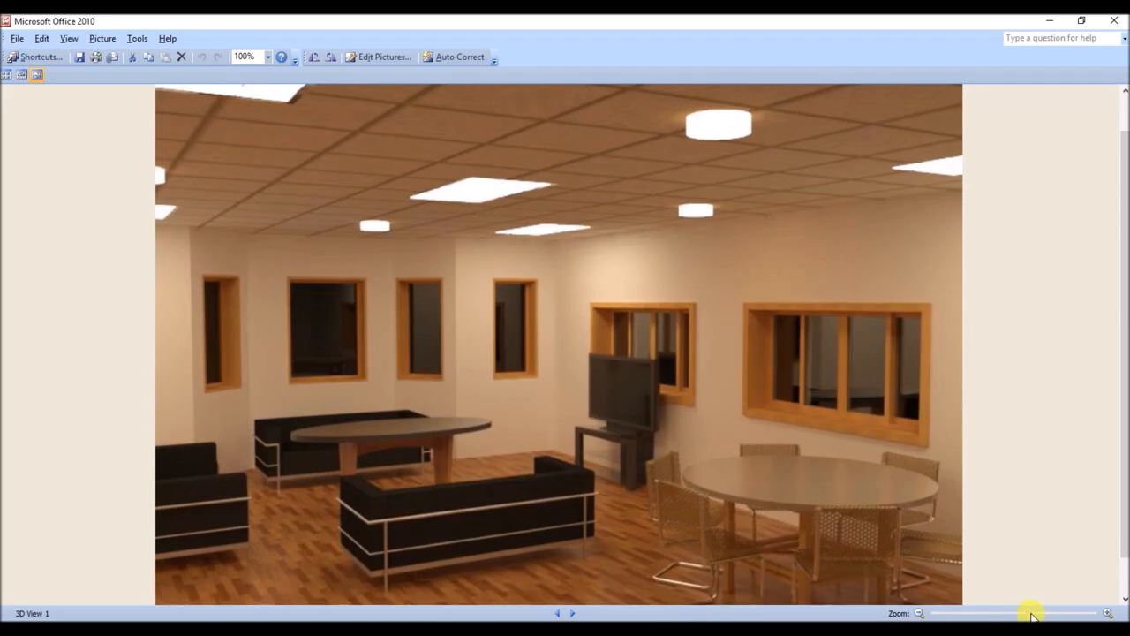
pyautogui.moveTo(1032, 616); pyautogui.dragTo(1019, 613)
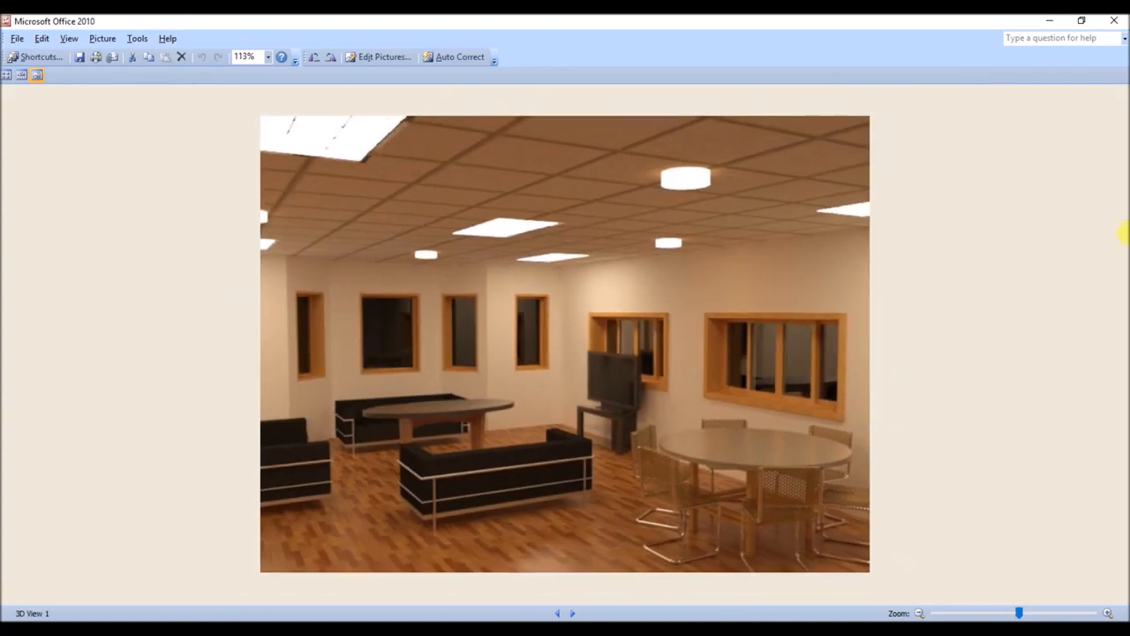
pyautogui.click(1113, 24)
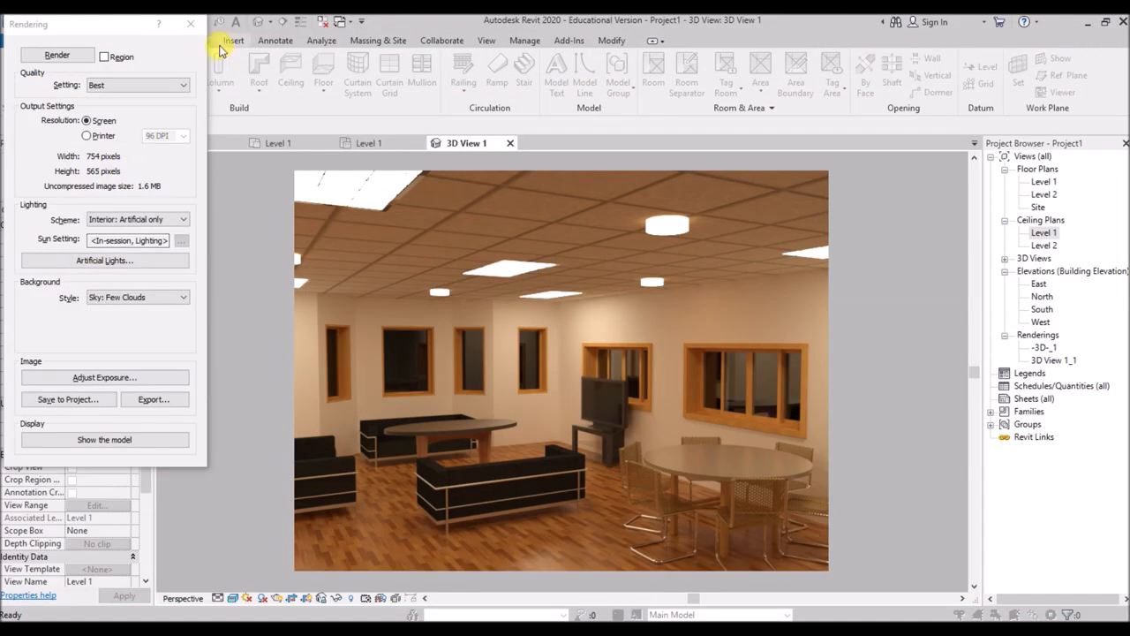
pyautogui.click(189, 25)
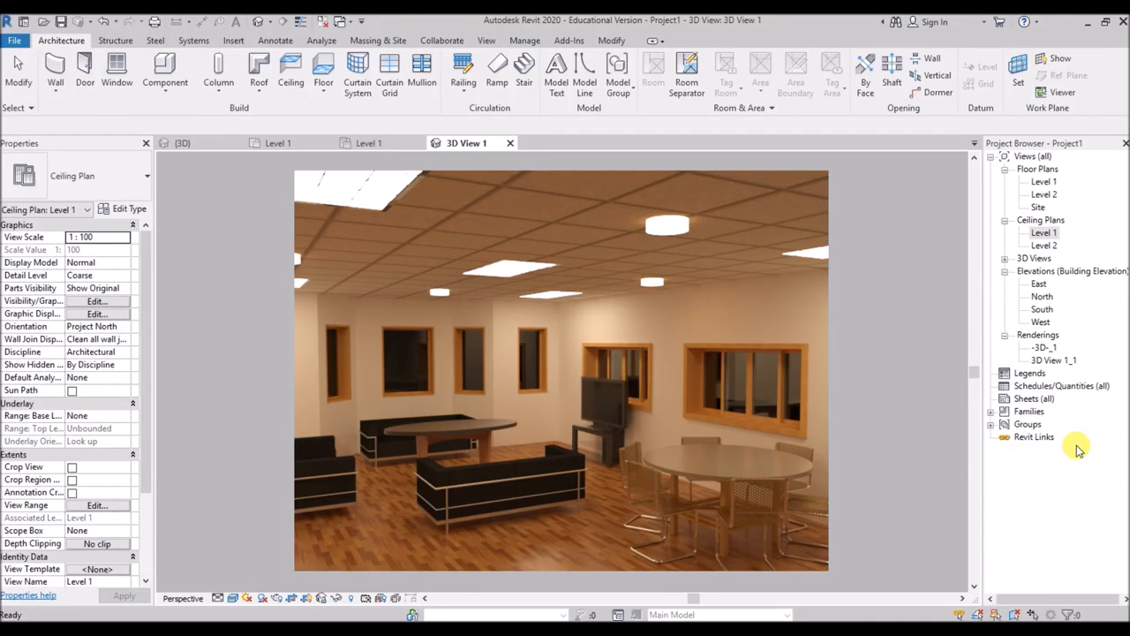
# View the project's saved renderings -3D-_1 and 3D View 1_1
pyautogui.doubleClick(1045, 349)
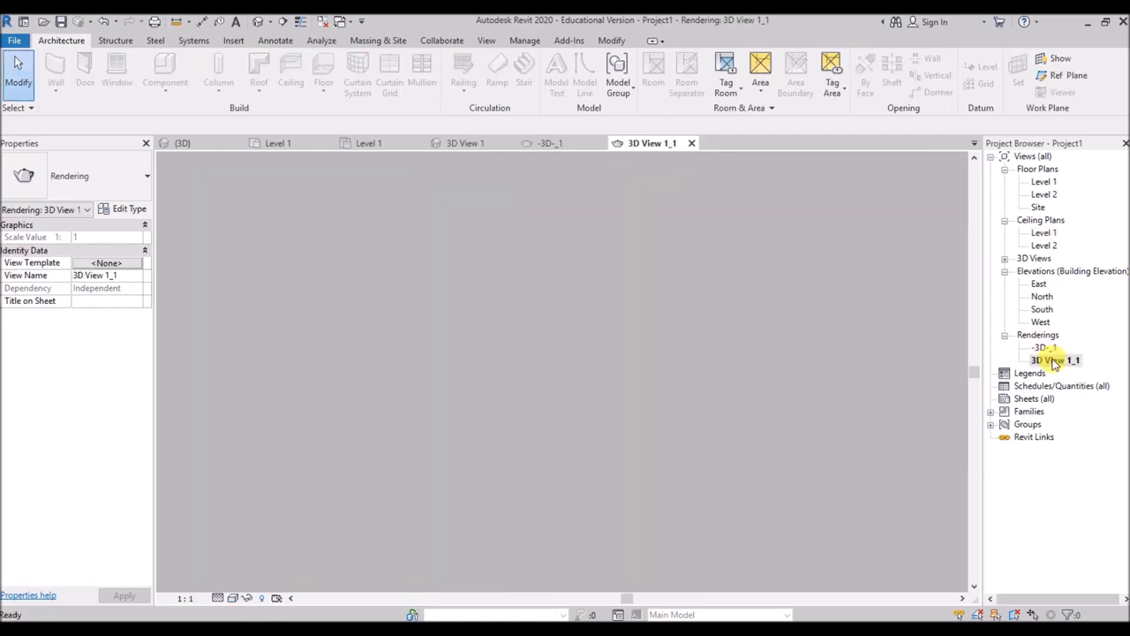
pyautogui.doubleClick(1044, 348)
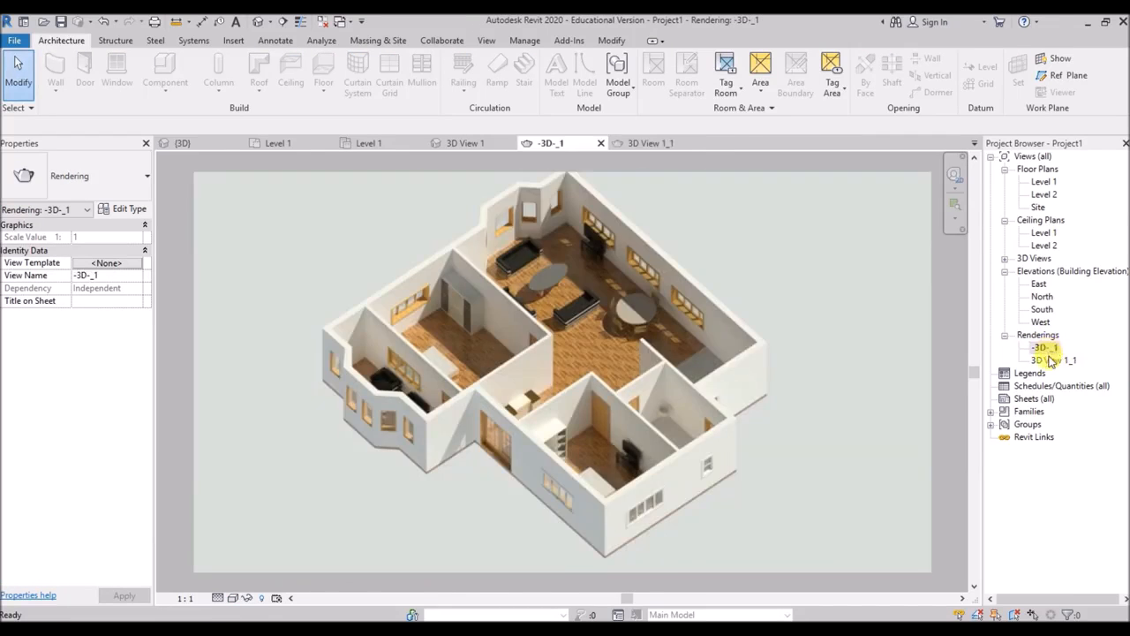
pyautogui.doubleClick(1052, 359)
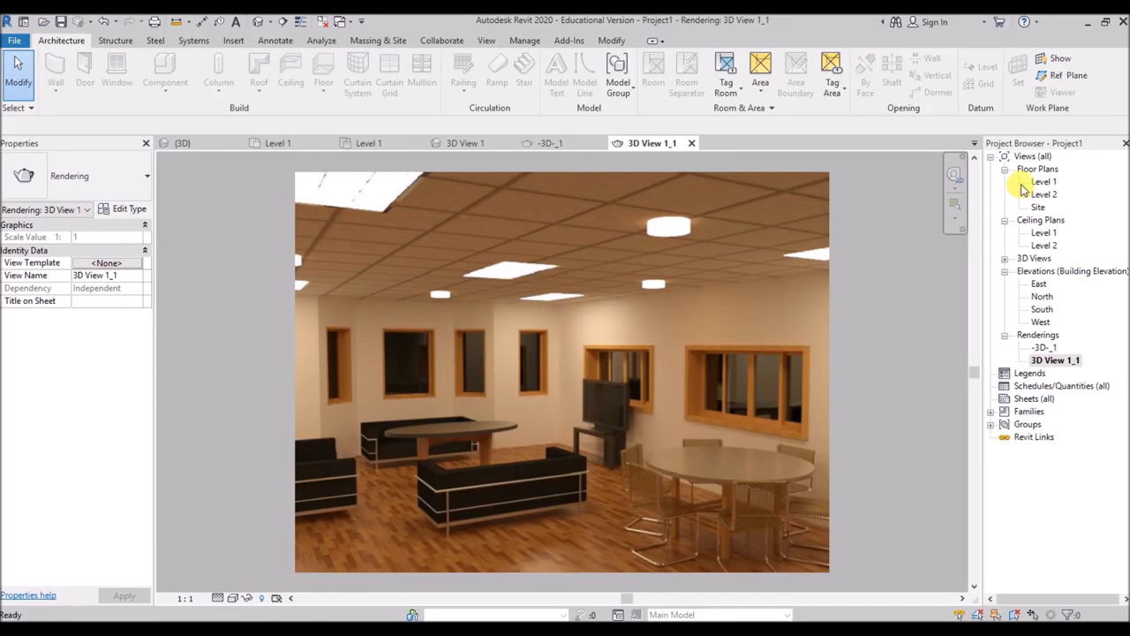
# Open the South elevation and display it in the Realistic visual style
pyautogui.doubleClick(1043, 309)
pyautogui.click(277, 598)
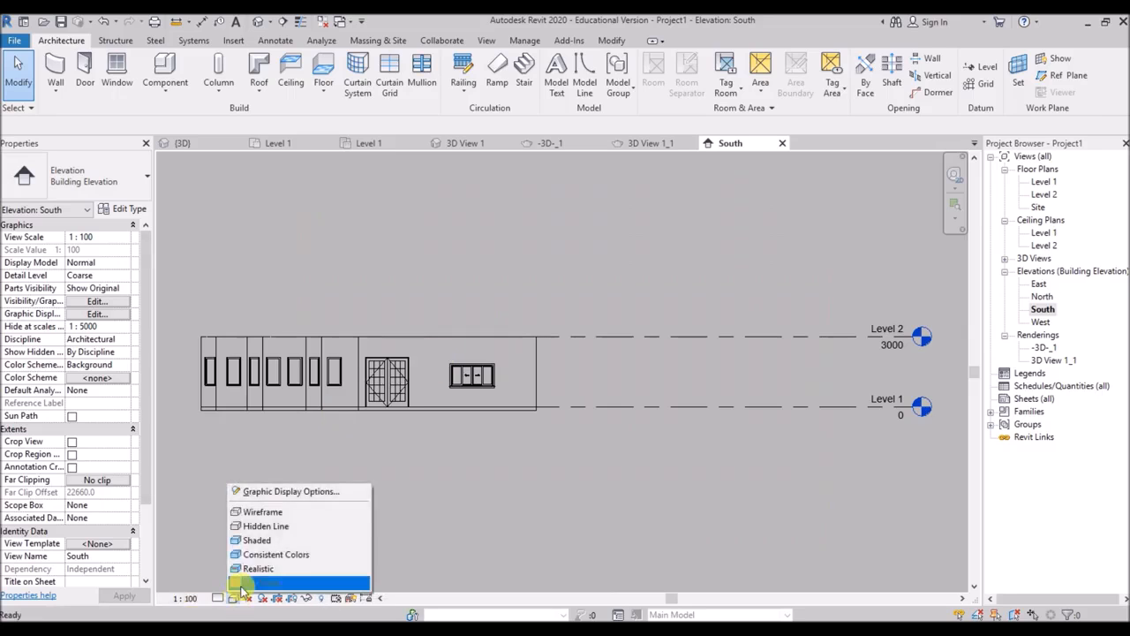
pyautogui.click(256, 568)
pyautogui.scroll(2, 185, 354)
# Open the East elevation and display it in the Consistent Colors visual style
pyautogui.click(1040, 284)
pyautogui.doubleClick(1041, 284)
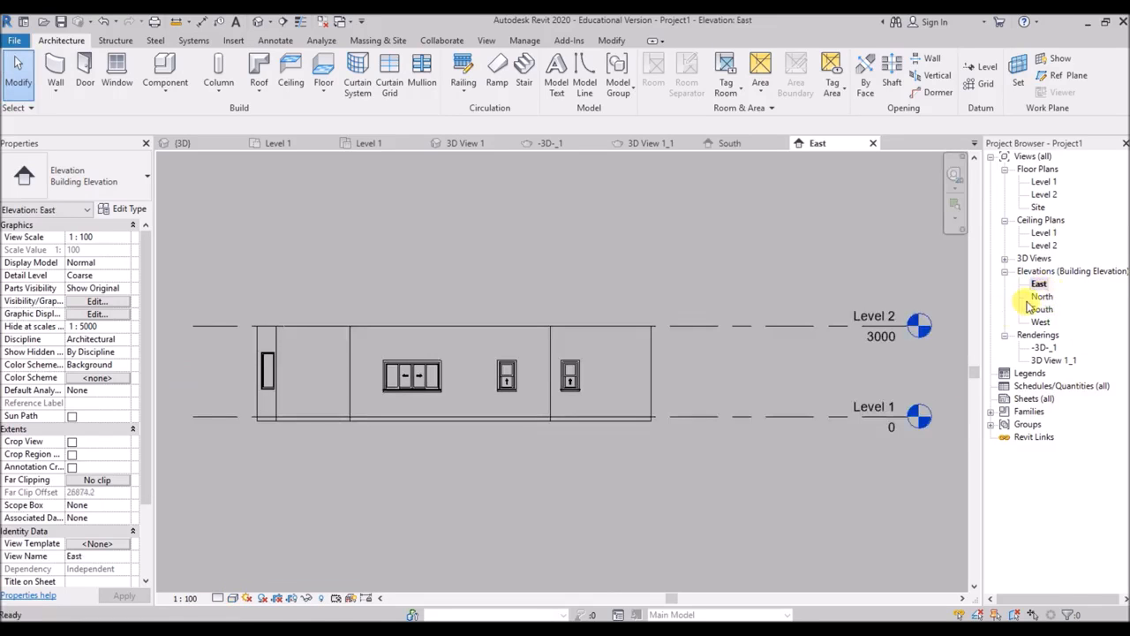
pyautogui.click(233, 597)
pyautogui.click(276, 553)
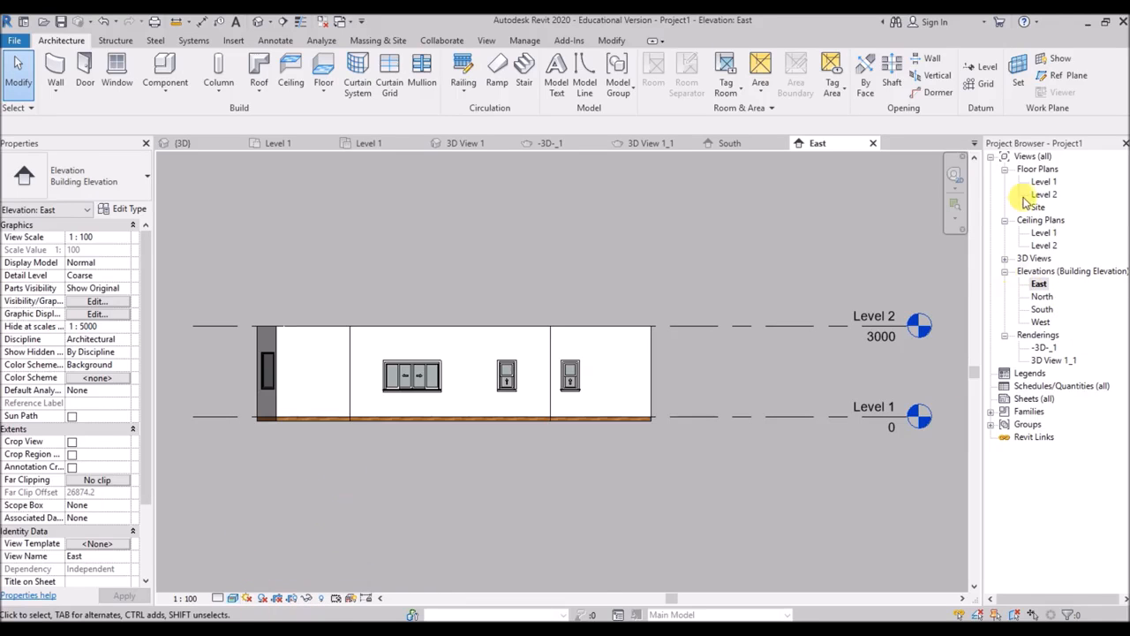
# Review 3D View 1, the {3D} view, the Level 1 ceiling and floor plans, and both saved renderings
pyautogui.doubleClick(1034, 258)
pyautogui.doubleClick(1046, 271)
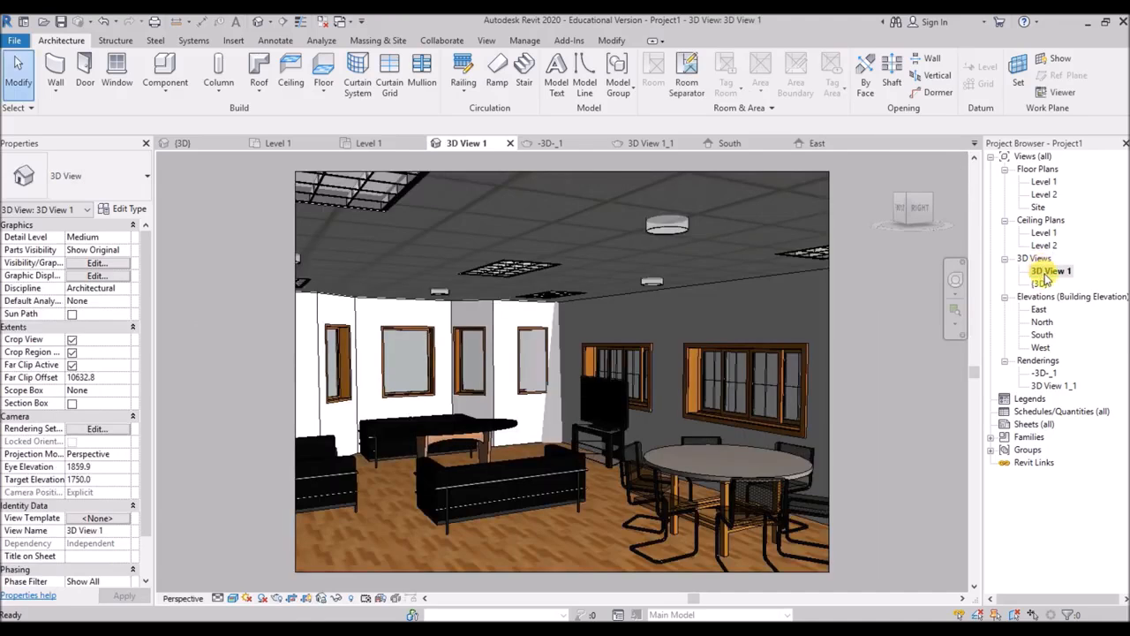
pyautogui.doubleClick(1040, 285)
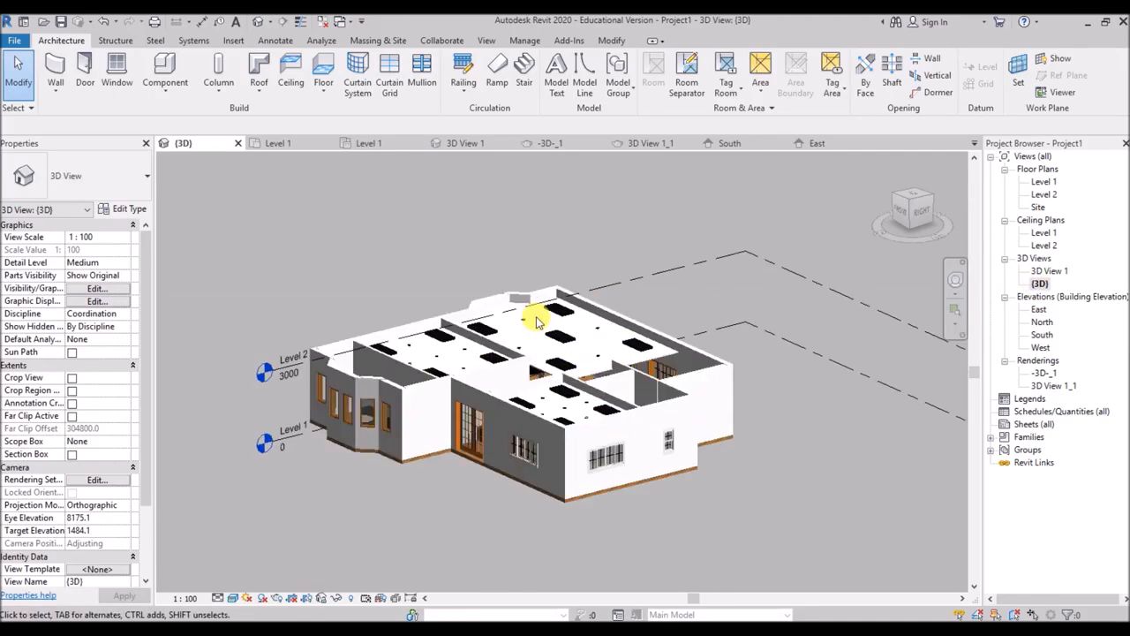
pyautogui.keyDown('shift'); pyautogui.moveTo(673, 255); pyautogui.dragTo(682, 303, button='middle'); pyautogui.keyUp('shift')
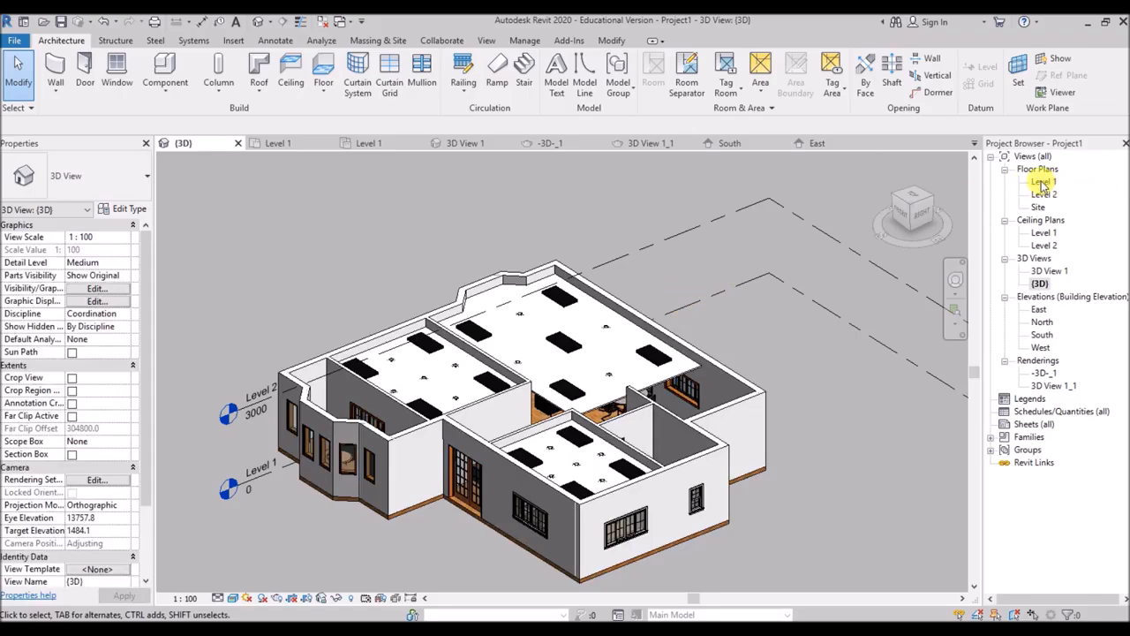
pyautogui.doubleClick(1043, 233)
pyautogui.doubleClick(1044, 181)
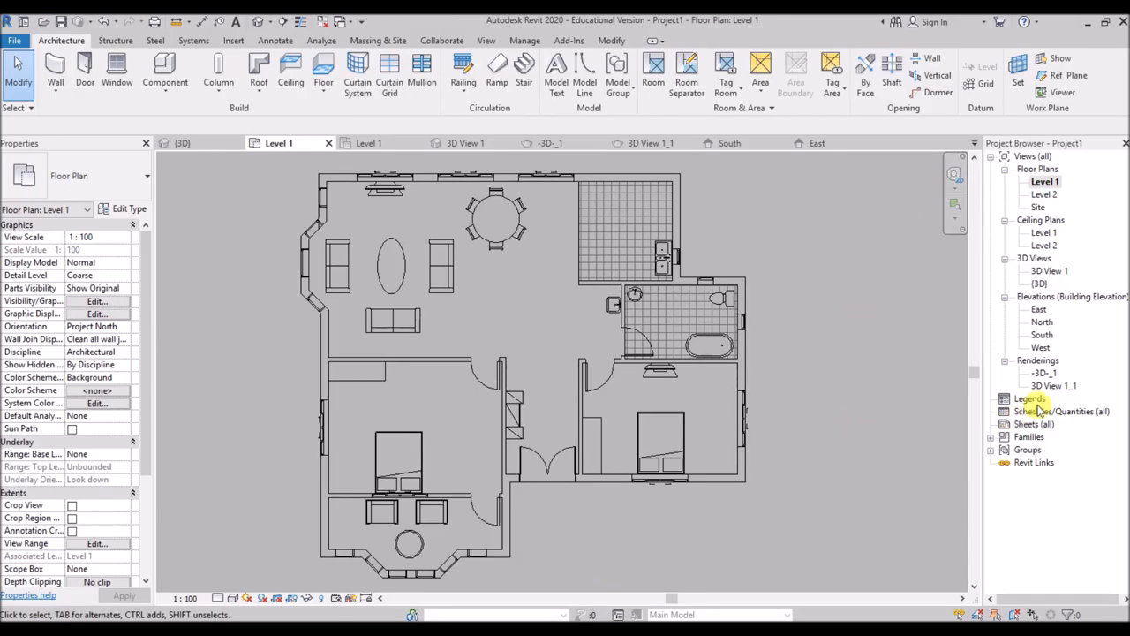
pyautogui.doubleClick(1057, 386)
pyautogui.doubleClick(1045, 372)
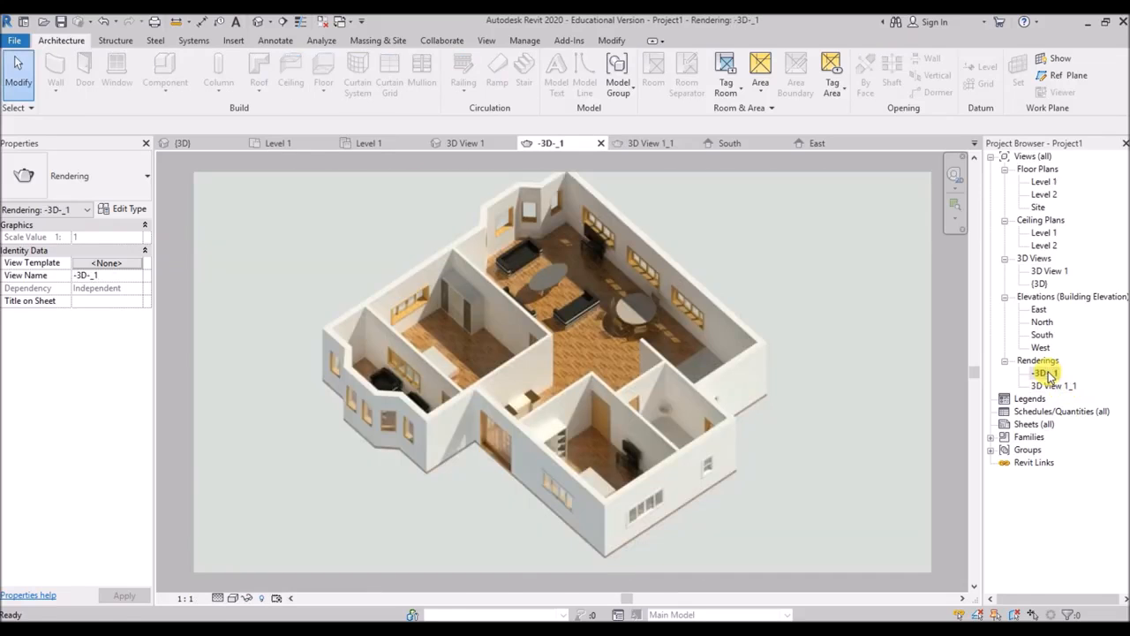